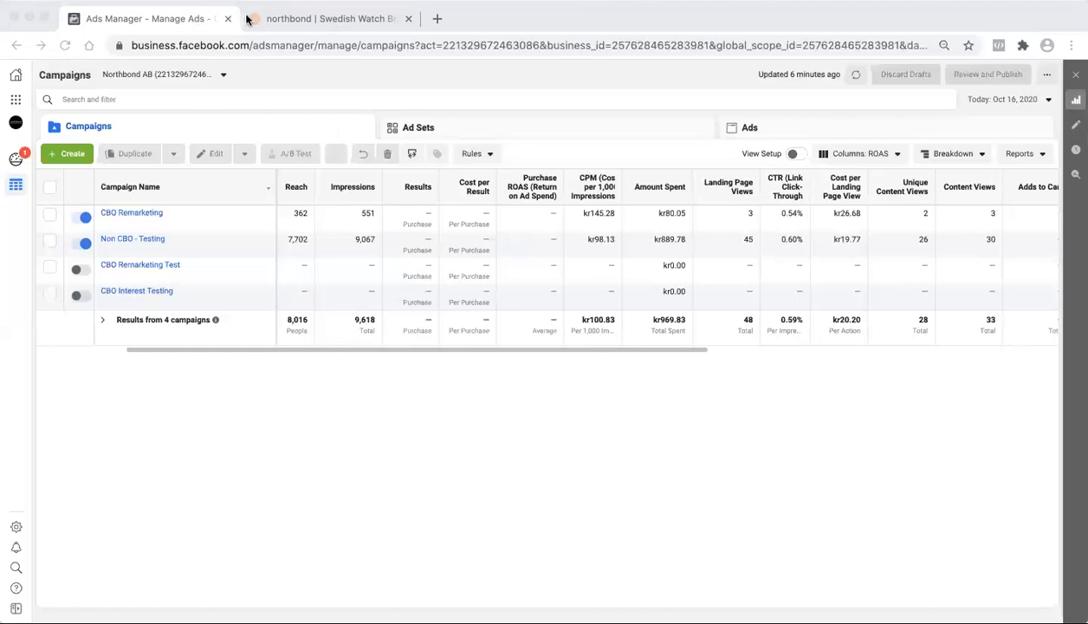
Step: Open the ad sets of the Non CBO - Testing campaign and examine their delivery, budget and performance columns
left_click(358, 435)
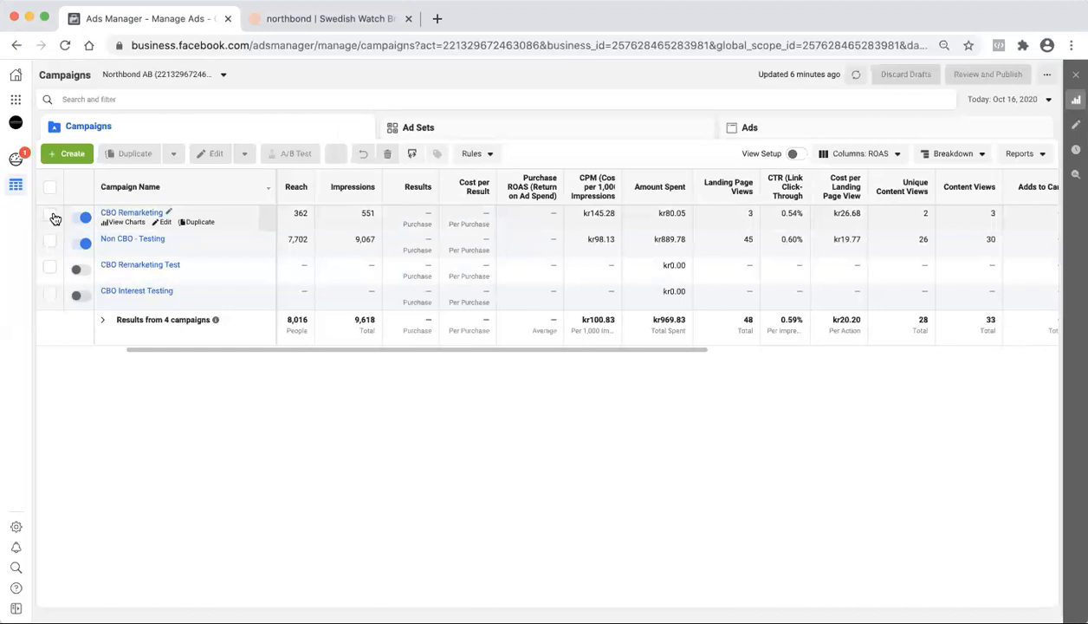
left_click(224, 246)
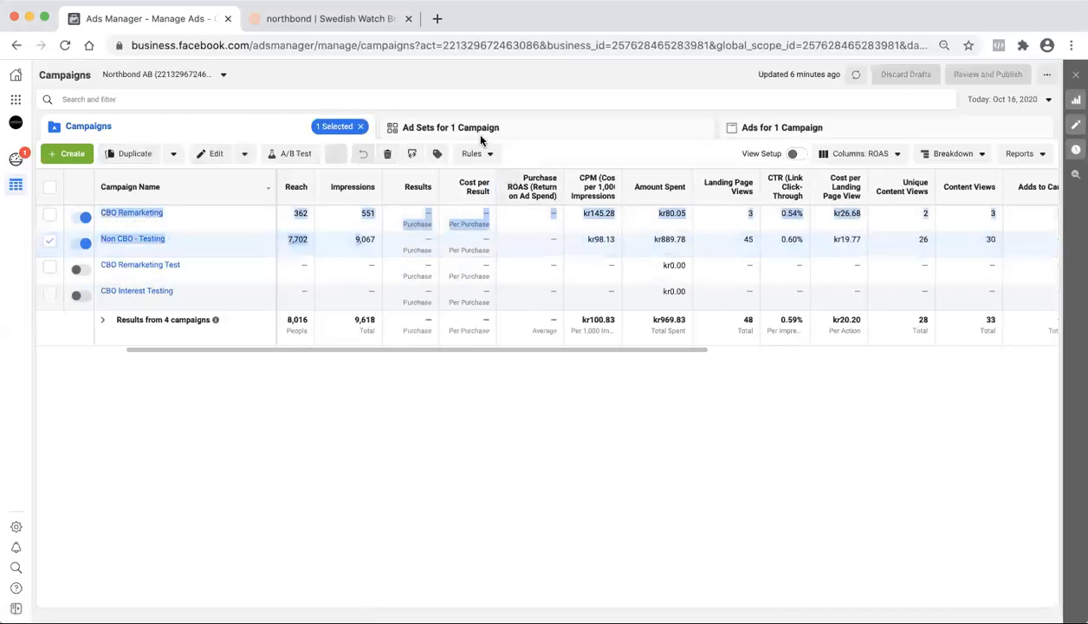
left_click(466, 135)
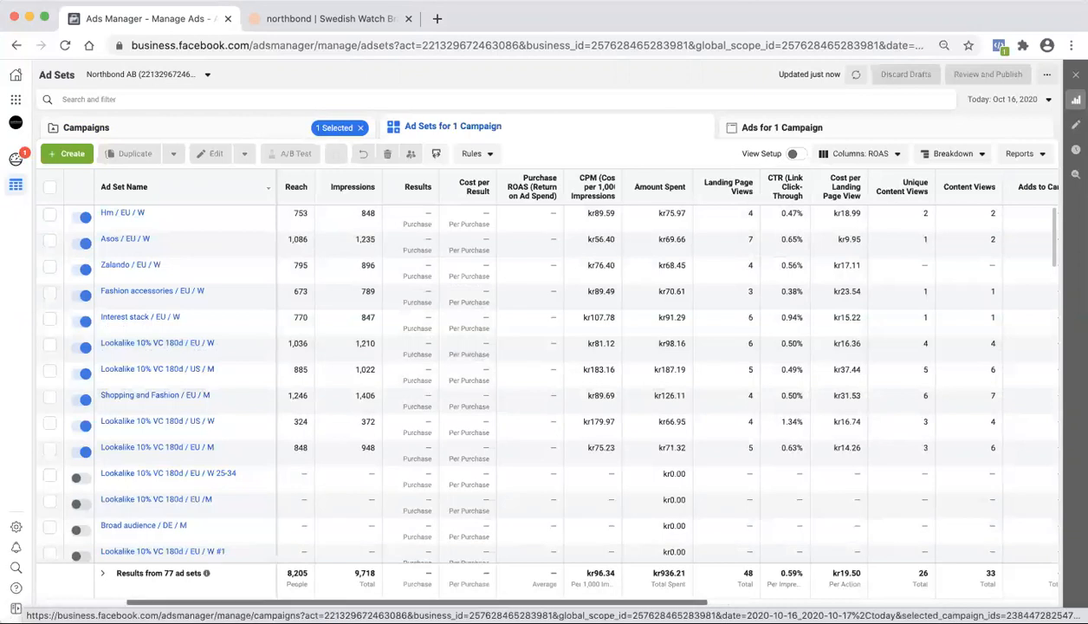
scroll(554, 571, "left", 3)
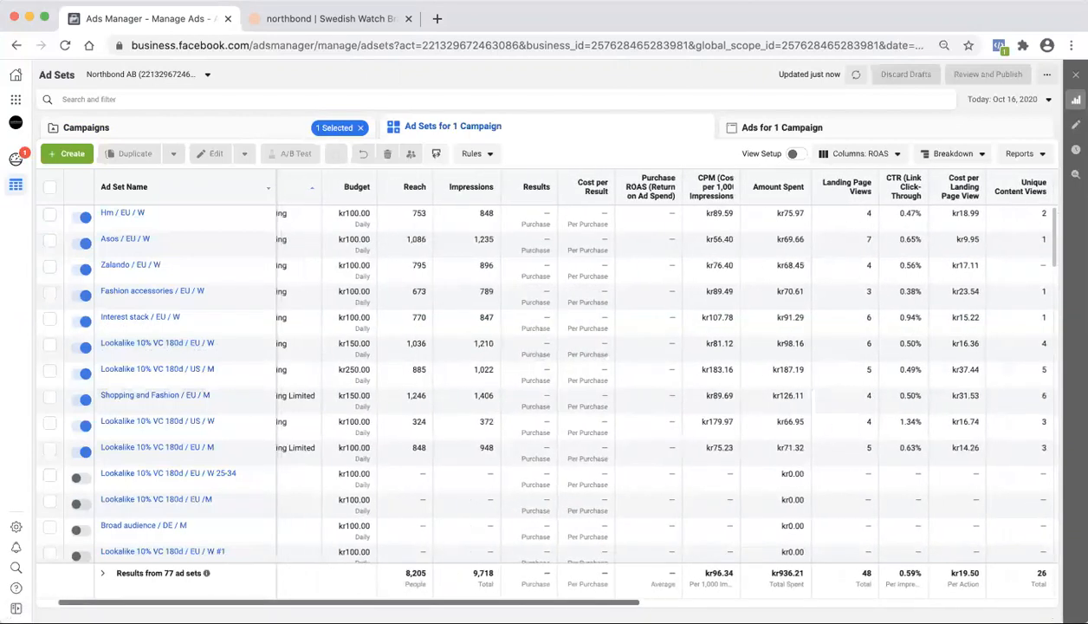
scroll(524, 603, "left", 2)
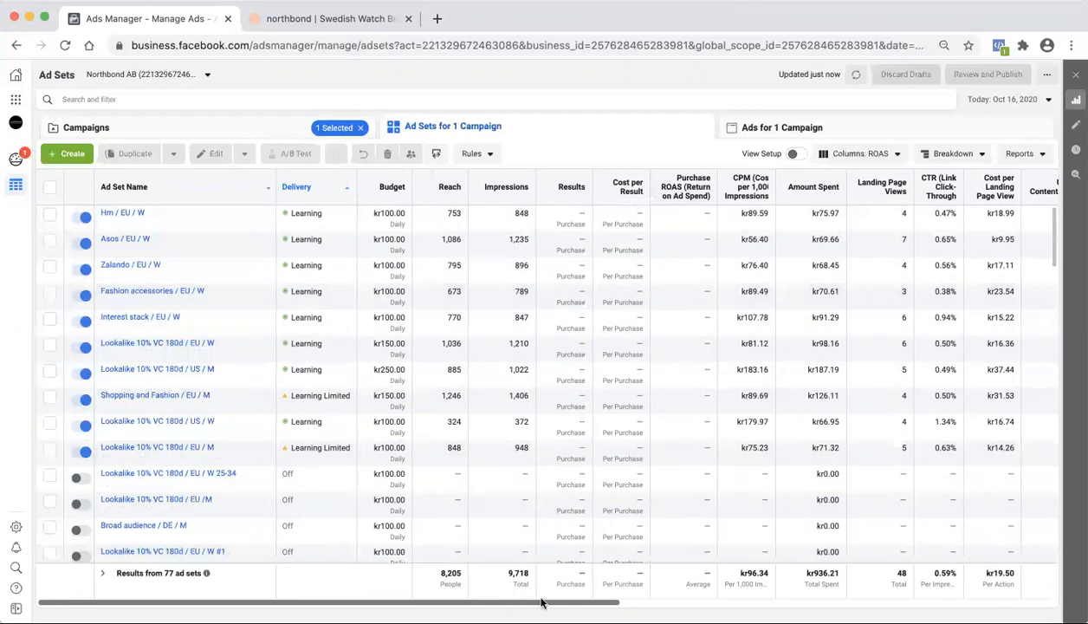
scroll(641, 586, "right", 5)
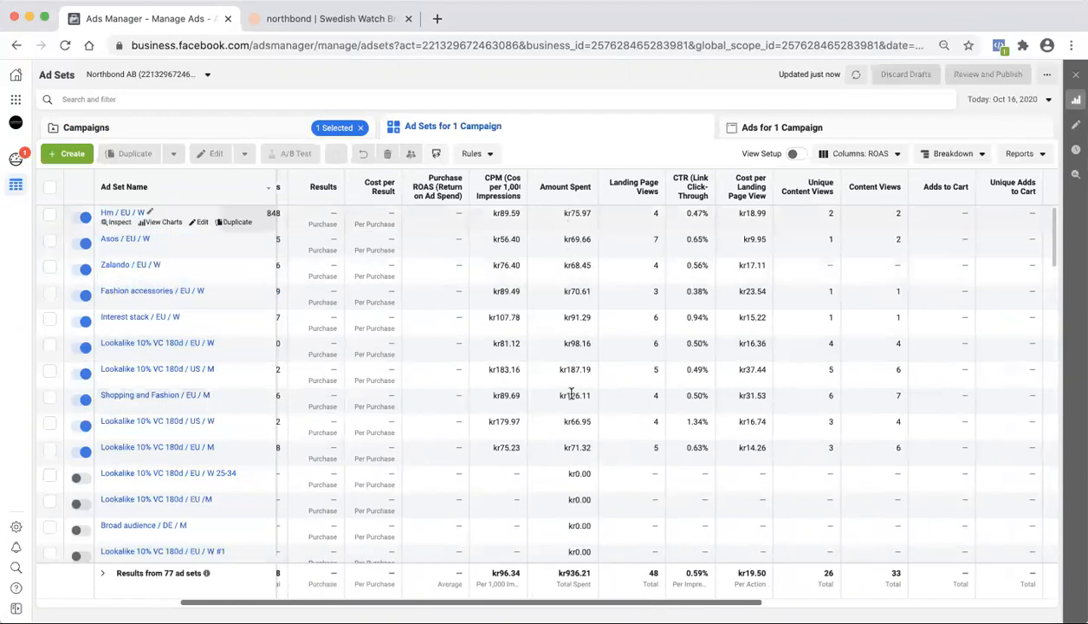
left_click_drag(571, 604, 516, 604)
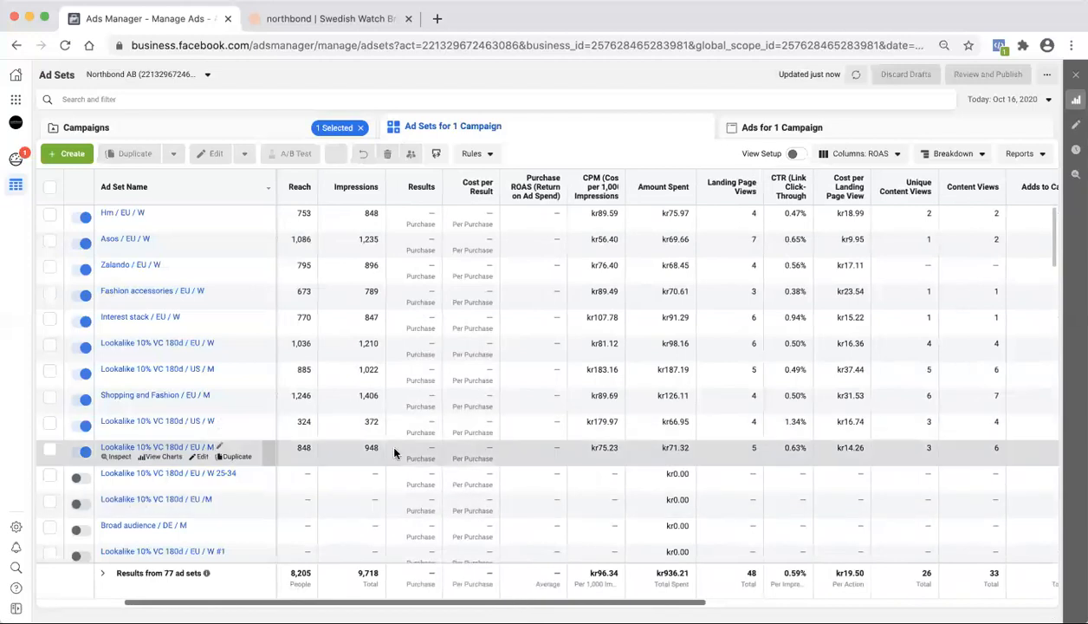
Step: Set the reporting date range to This month and look through the campaign's ad sets
left_click(997, 101)
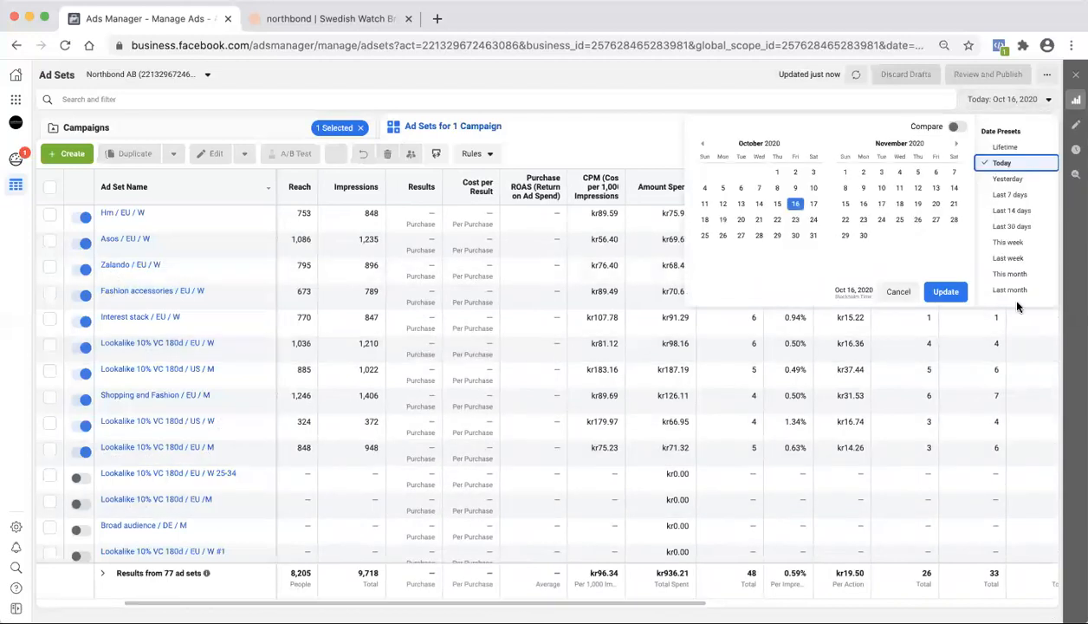
left_click(1012, 274)
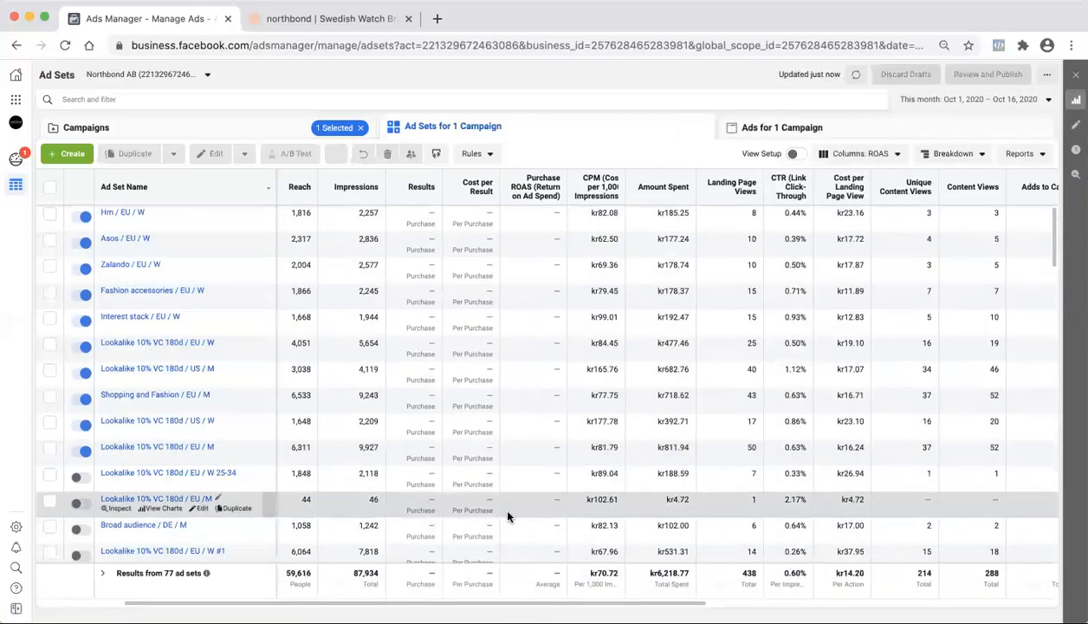
scroll(507, 517, "down", 3)
scroll(507, 518, "down", 3)
scroll(508, 518, "up", 7)
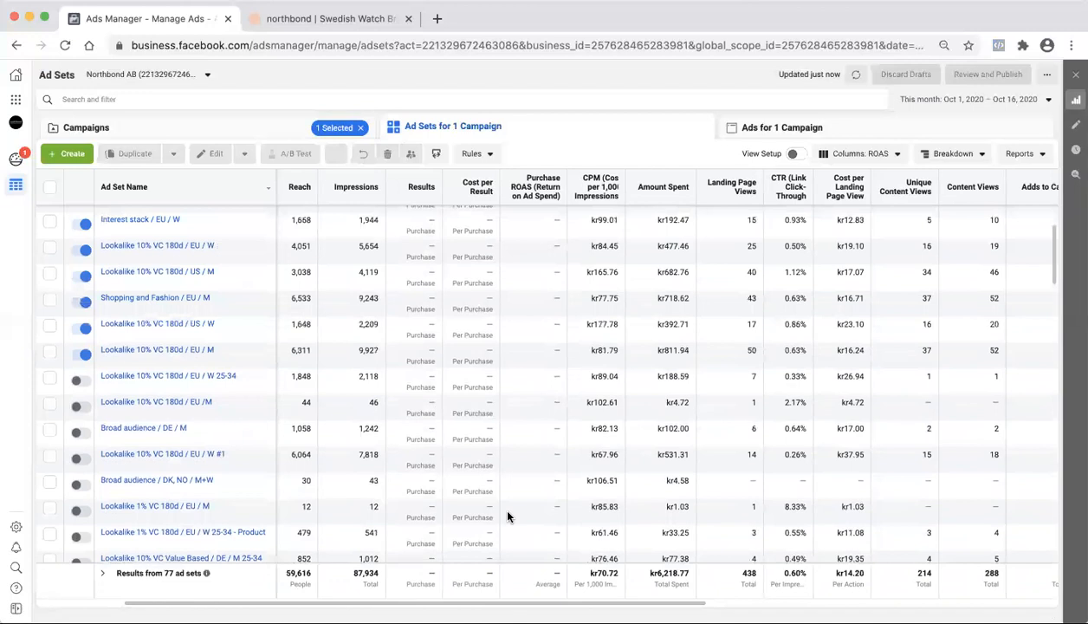
Step: Show the ads of the Hm / EU / W ad set and preview Collection - Women - All products #2
left_click(49, 213)
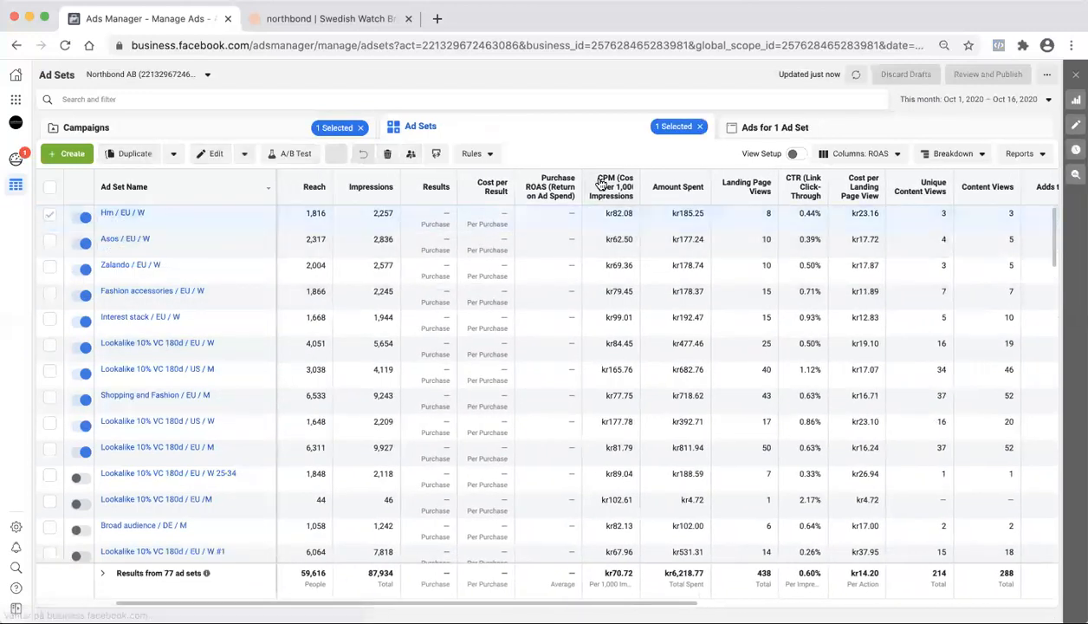
left_click(771, 135)
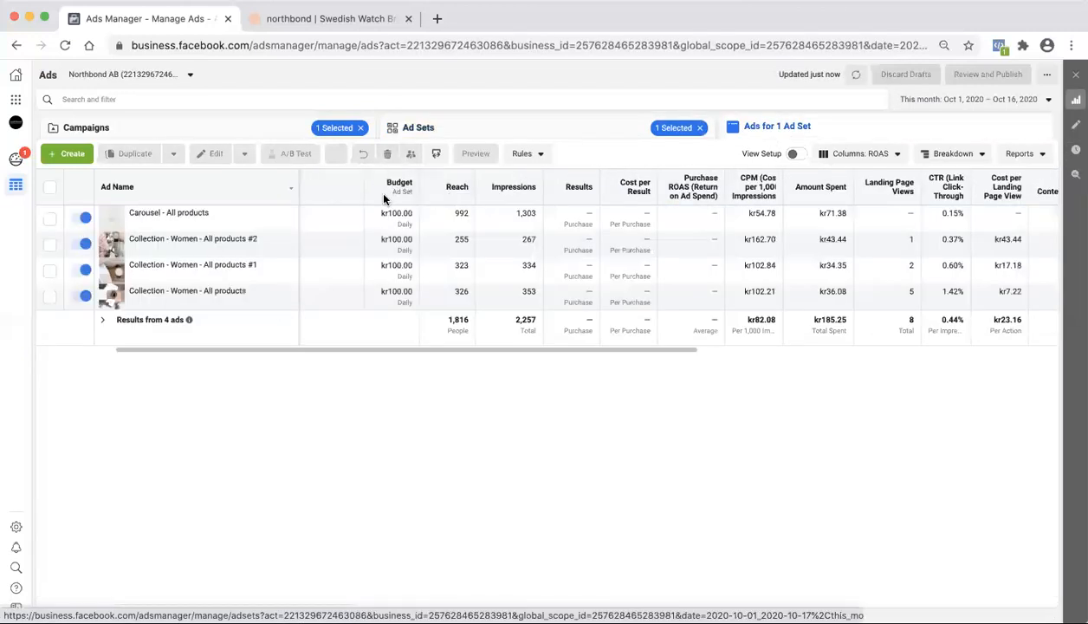
left_click(154, 248)
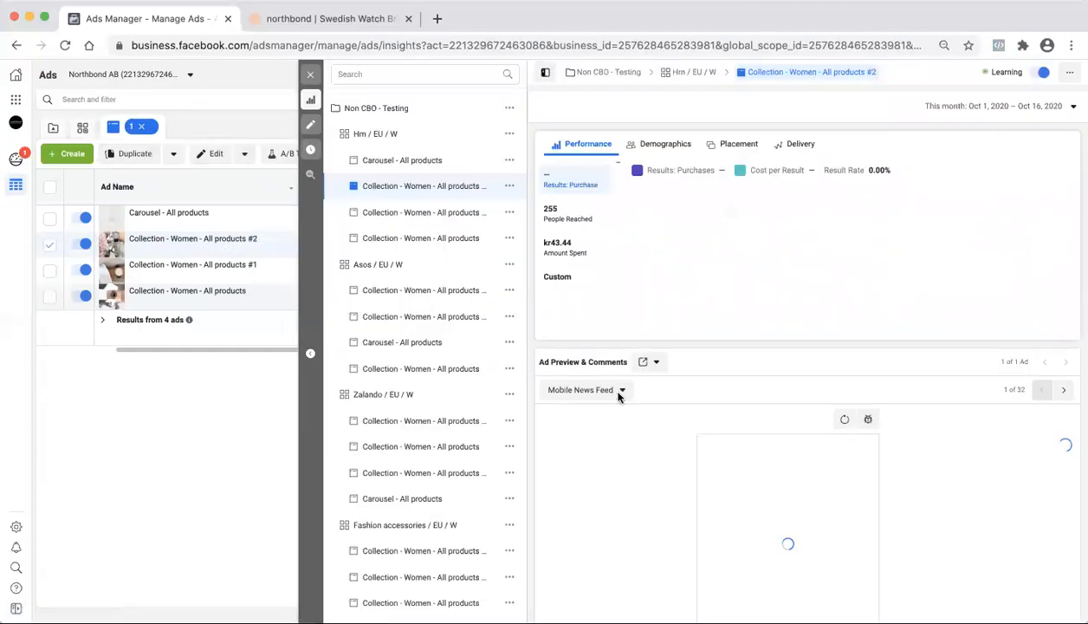
scroll(617, 397, "down", 3)
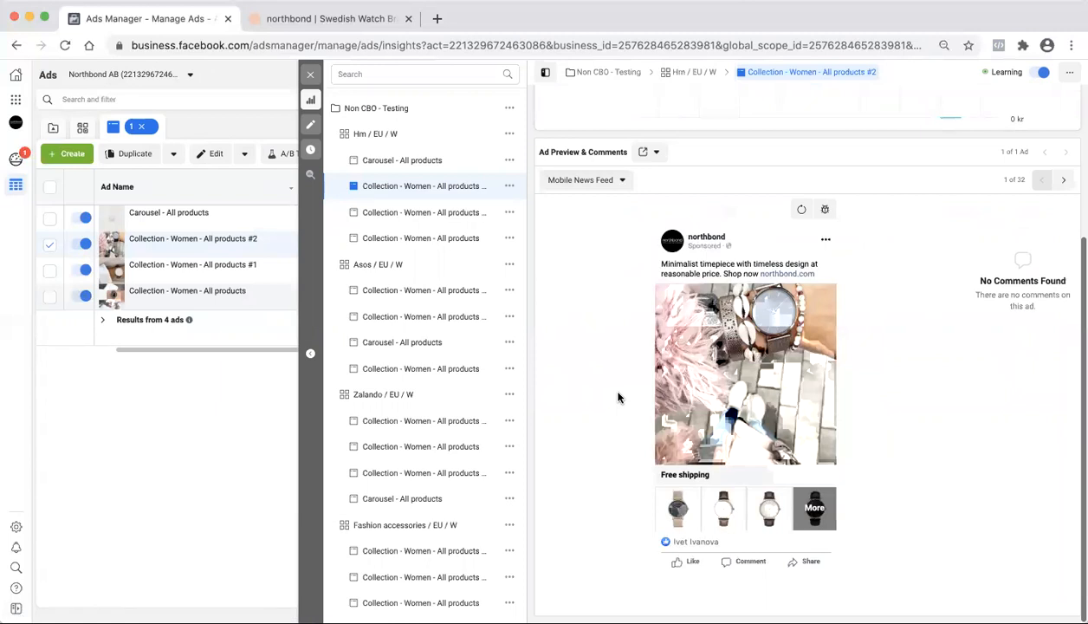
Step: Preview the ads Collection - Women - All products #1 and Collection - Women - All products
mouse_move(157, 218)
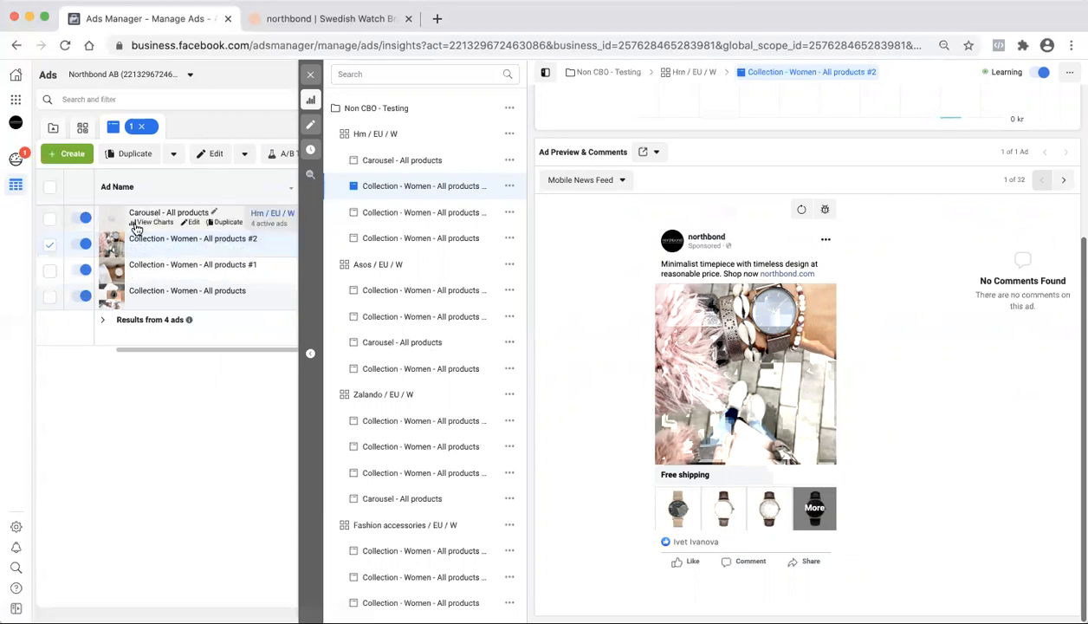
left_click(114, 267)
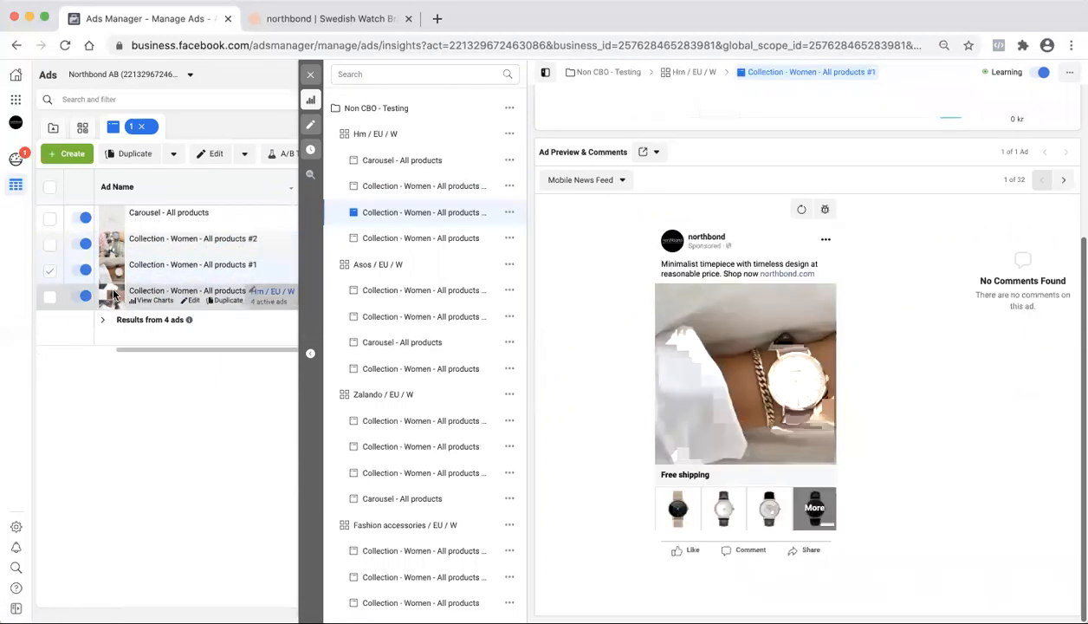
left_click(114, 295)
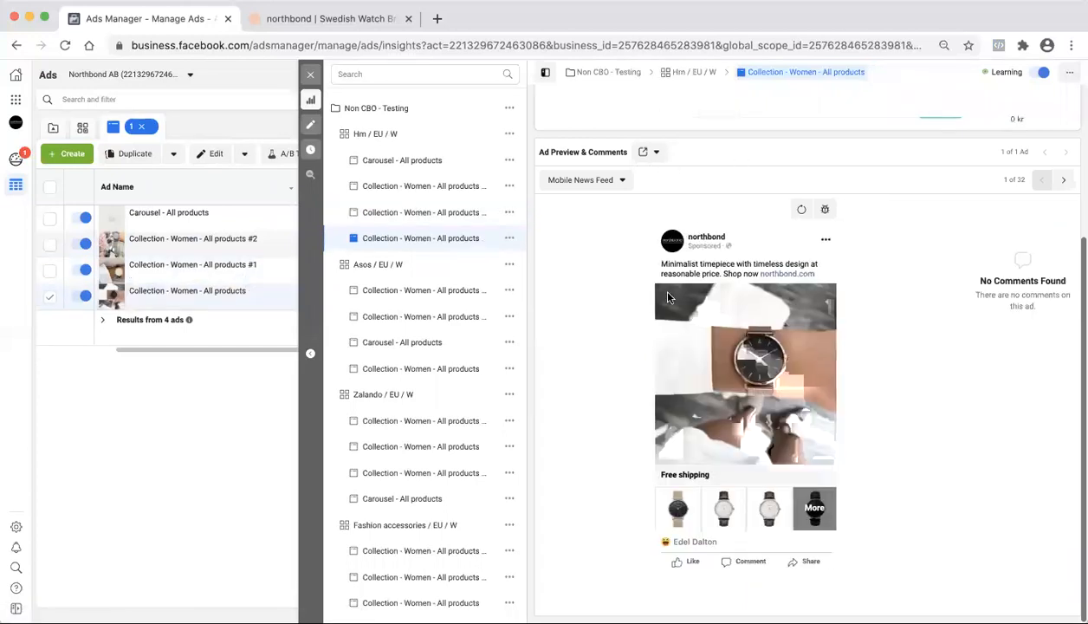
Step: View the Collection - Women - All products ad as a Facebook post with comments, down to its Learn More link
left_click(646, 153)
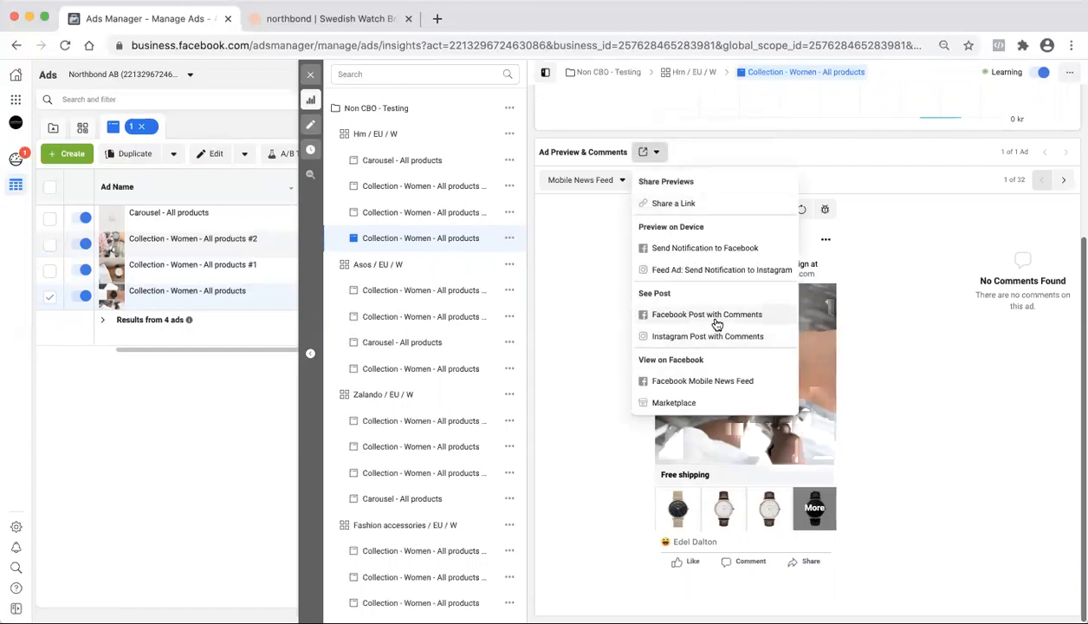
left_click(716, 319)
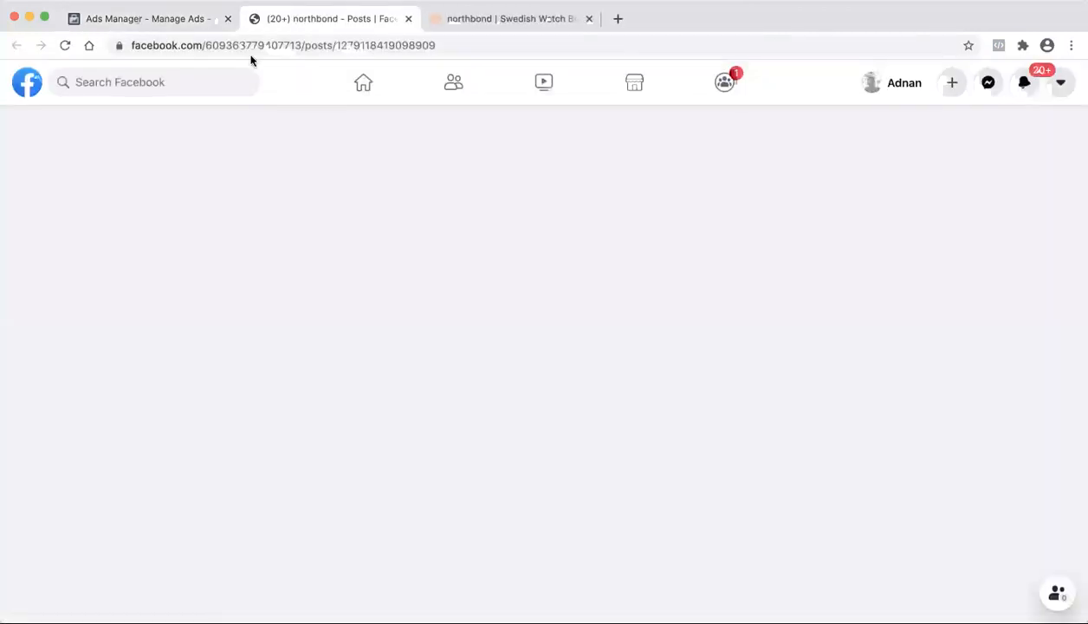
scroll(395, 345, "down", 4)
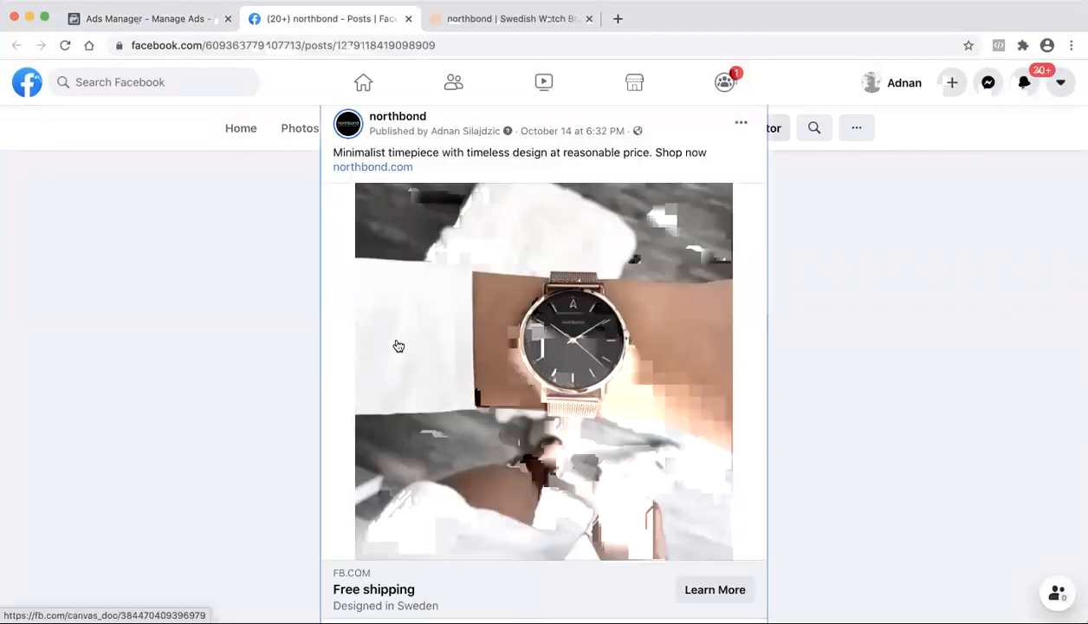
scroll(397, 345, "down", 3)
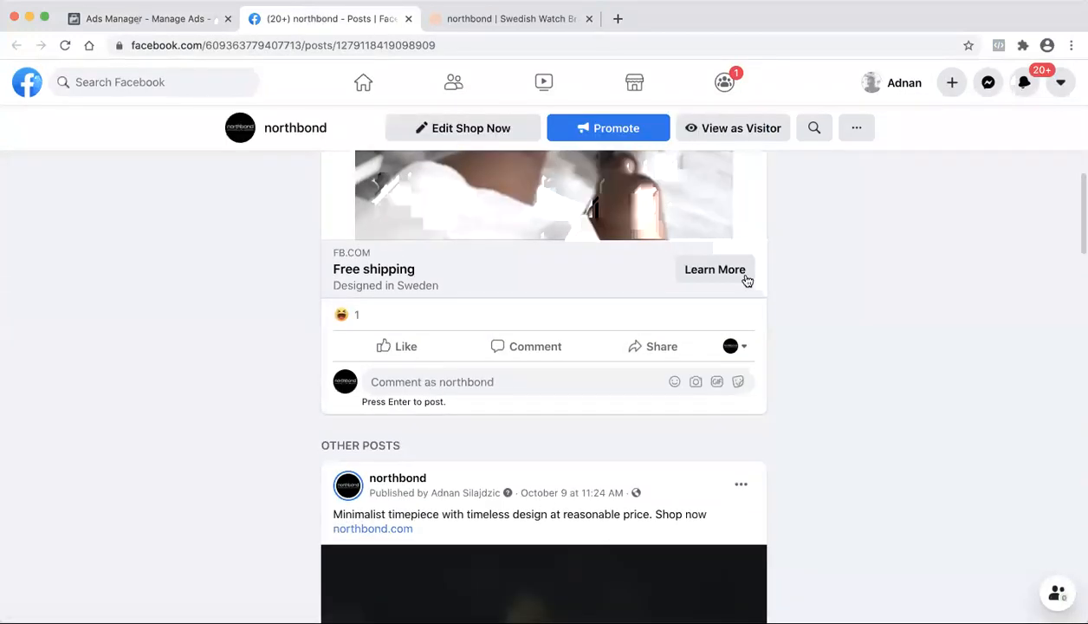
Step: Try twice to view the destination of the post's Learn More link, returning to the post each time
left_click(715, 270)
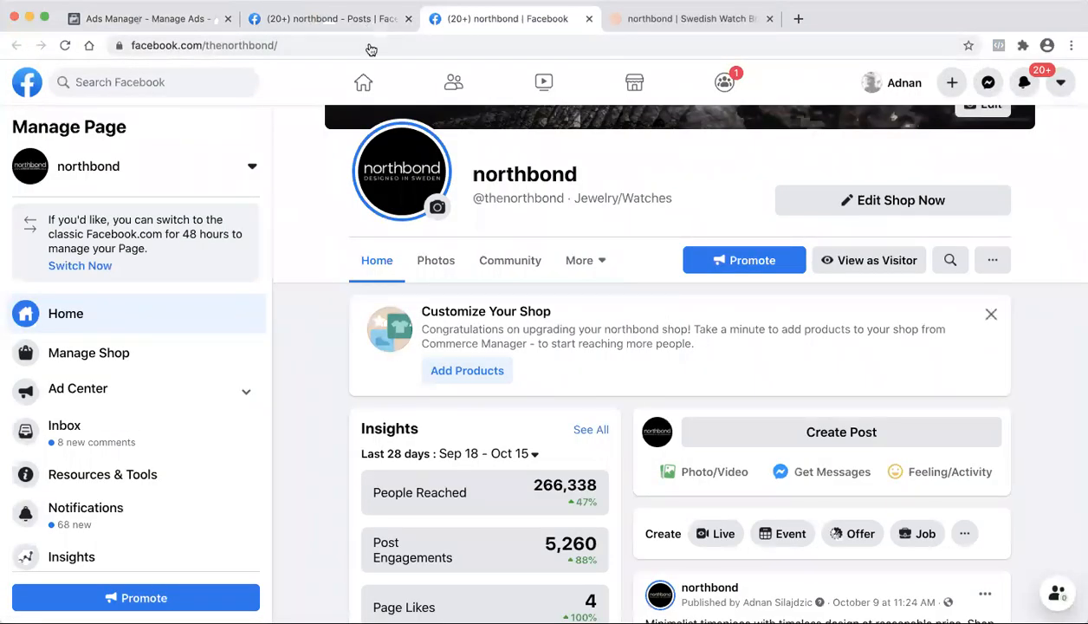
scroll(584, 384, "down", 1)
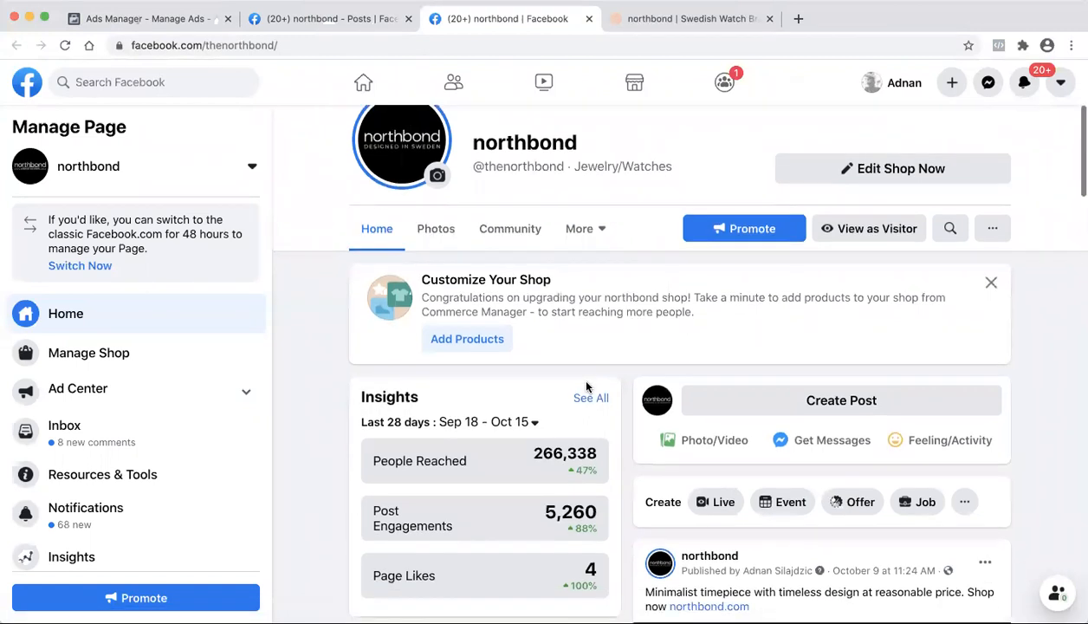
scroll(554, 329, "down", 4)
left_click(362, 19)
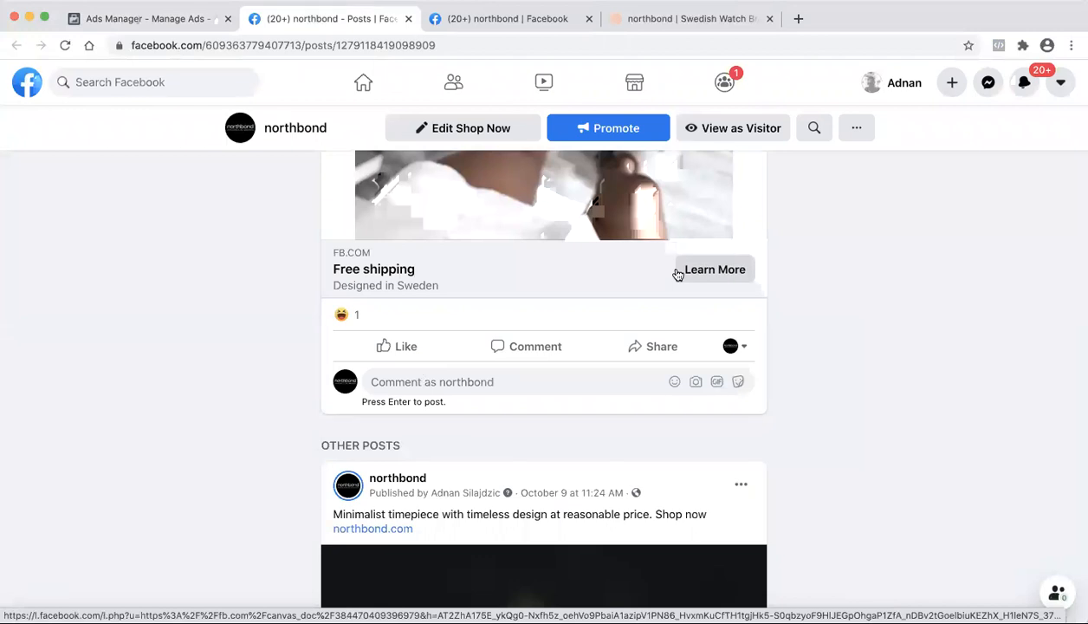
left_click(706, 264)
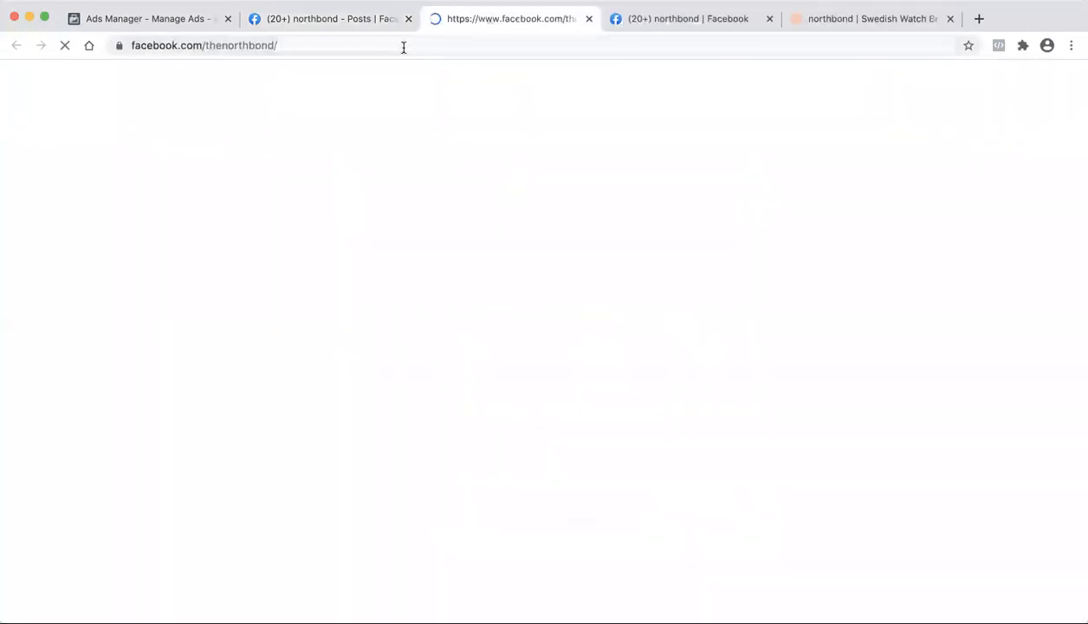
left_click(355, 17)
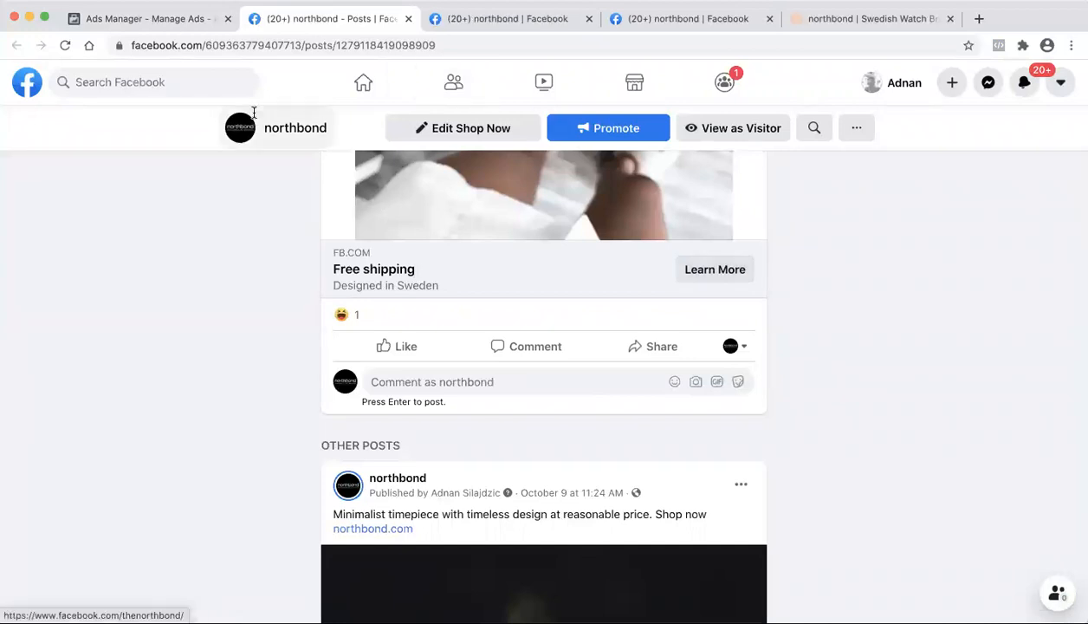
Step: Return to Ads Manager, open the Collection - Women - All products ad for editing and examine its setup, creative and tracking
left_click(179, 20)
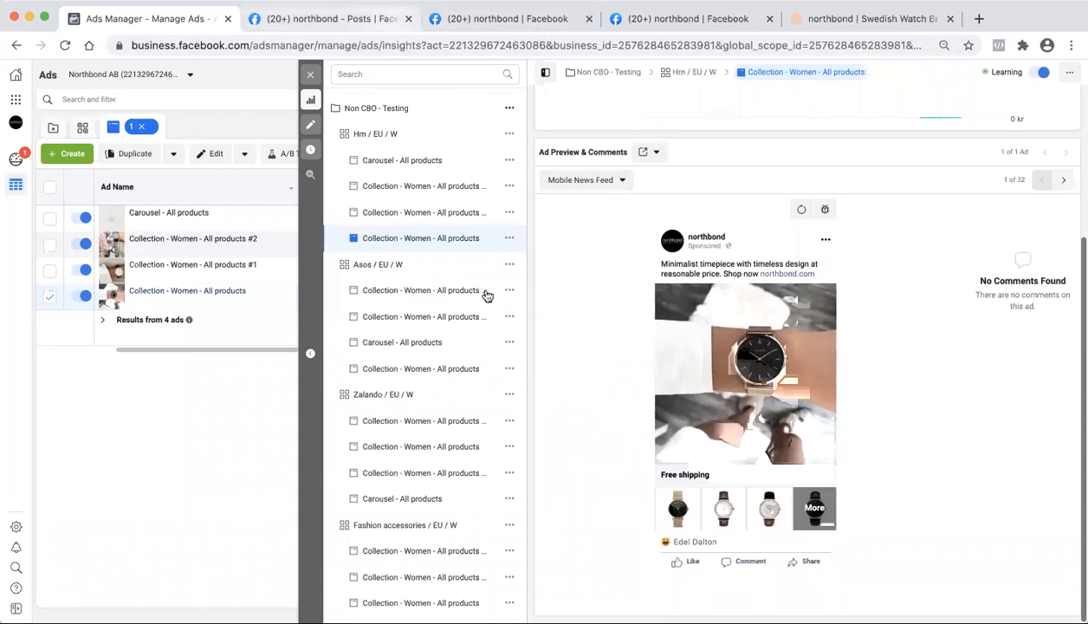
left_click(311, 124)
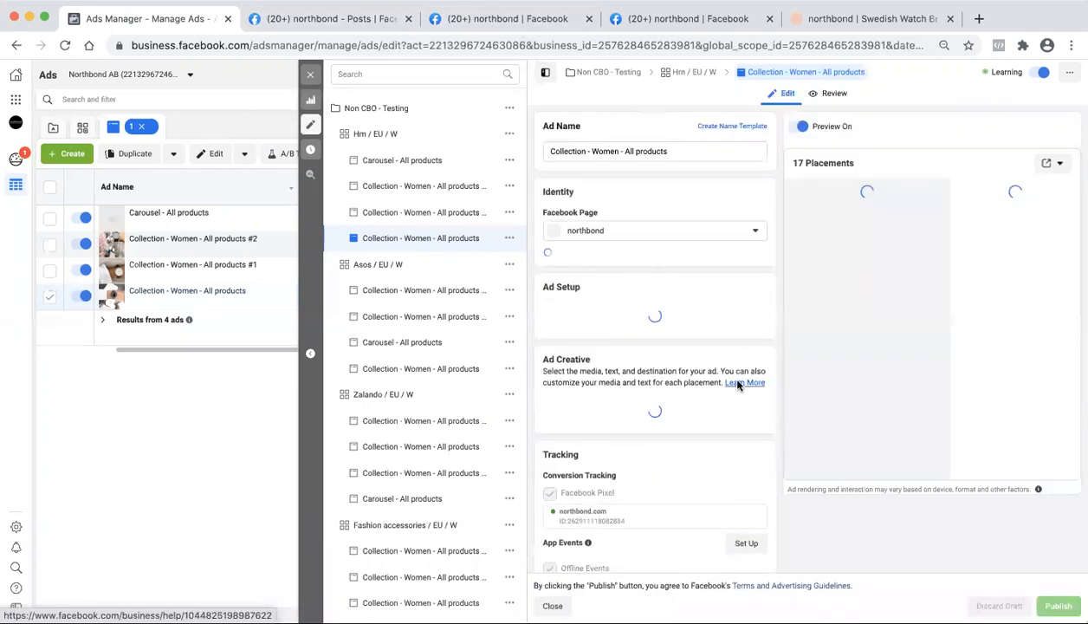
scroll(669, 418, "down", 2)
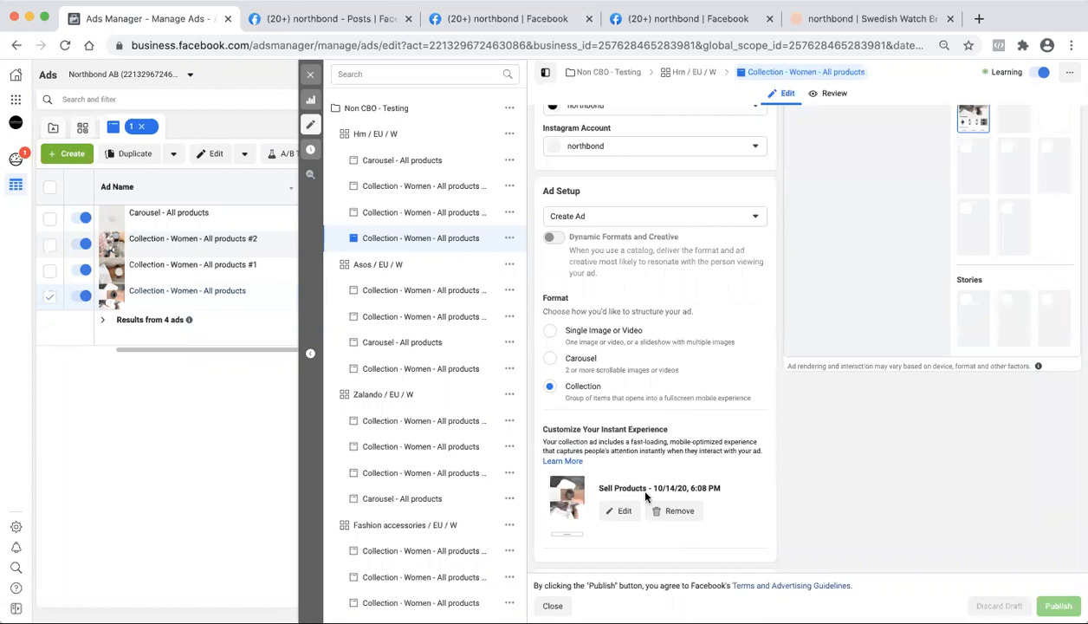
scroll(617, 533, "down", 3)
scroll(617, 539, "down", 6)
mouse_move(615, 338)
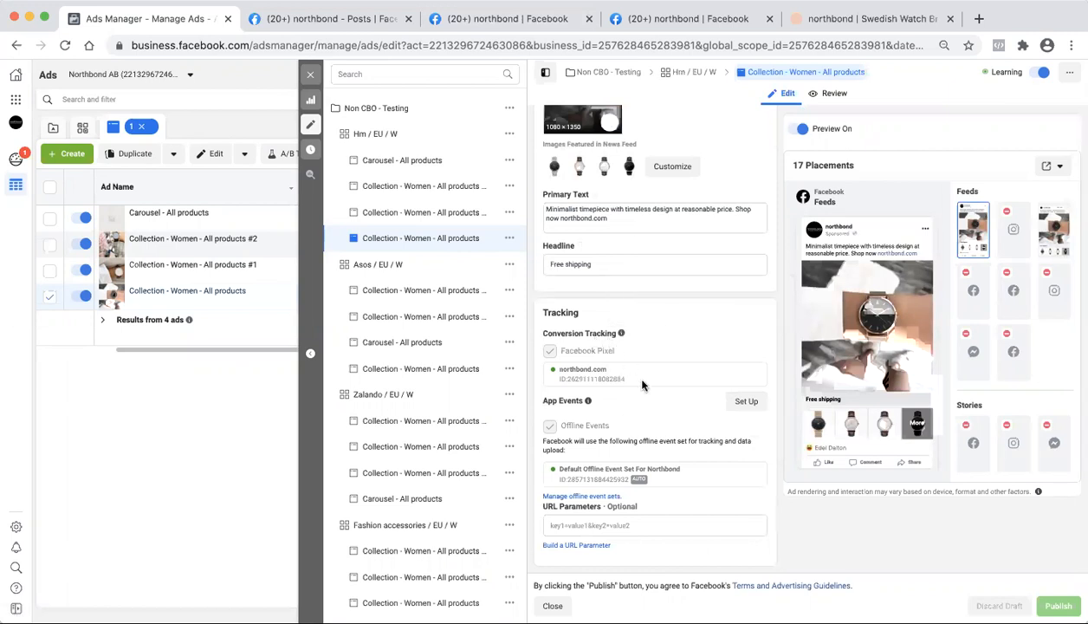
scroll(641, 384, "up", 3)
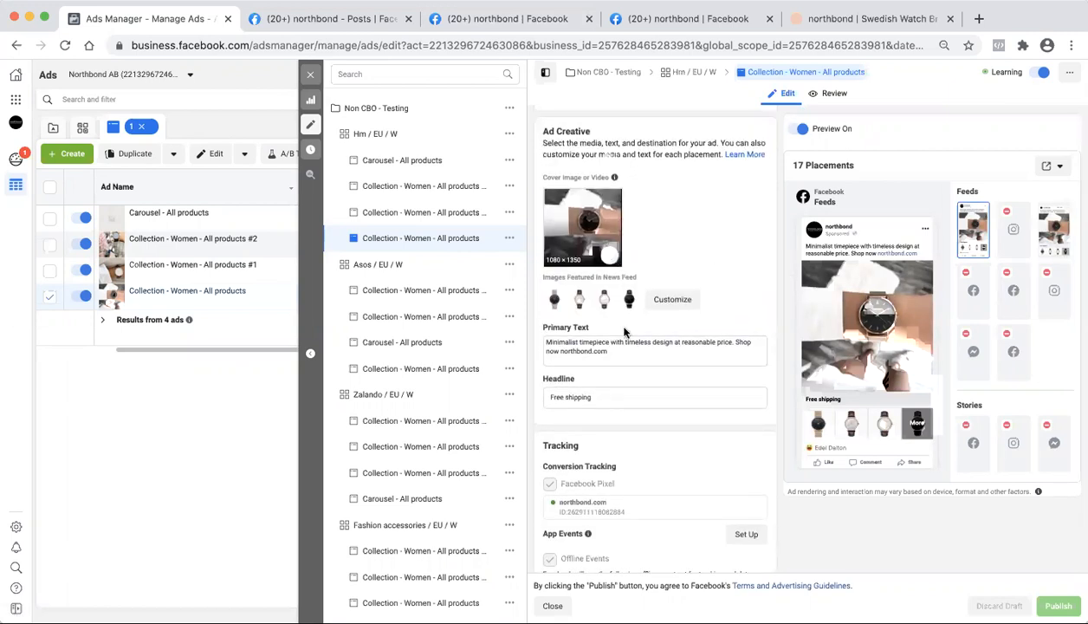
Step: Switch to the northbond.com website, open the North x Bond collection and browse its watches
left_click(804, 19)
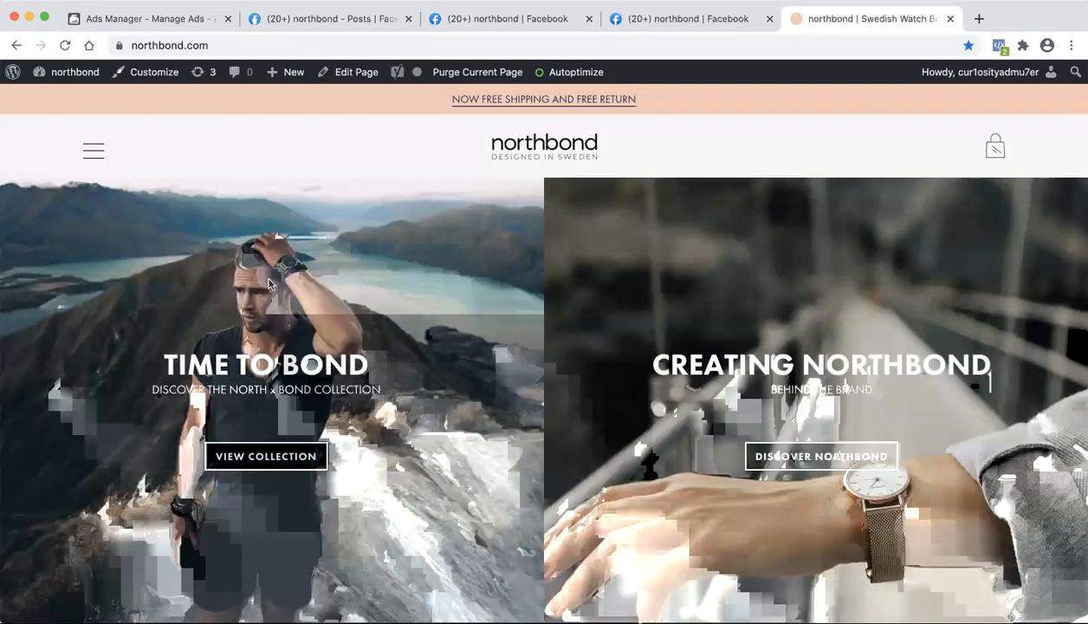
left_click(248, 463)
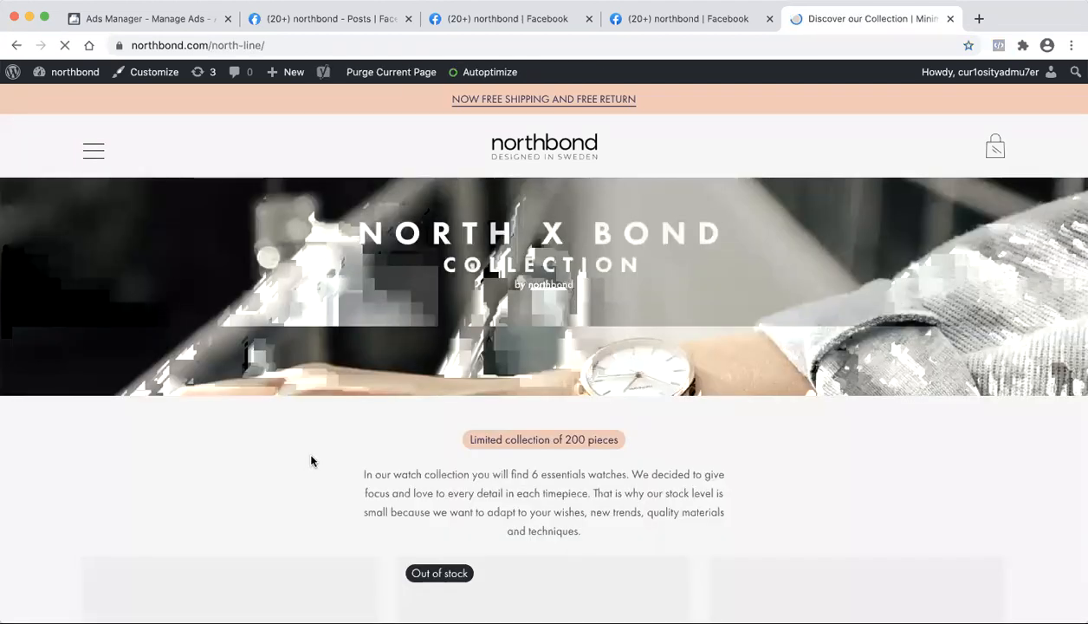
scroll(517, 439, "down", 6)
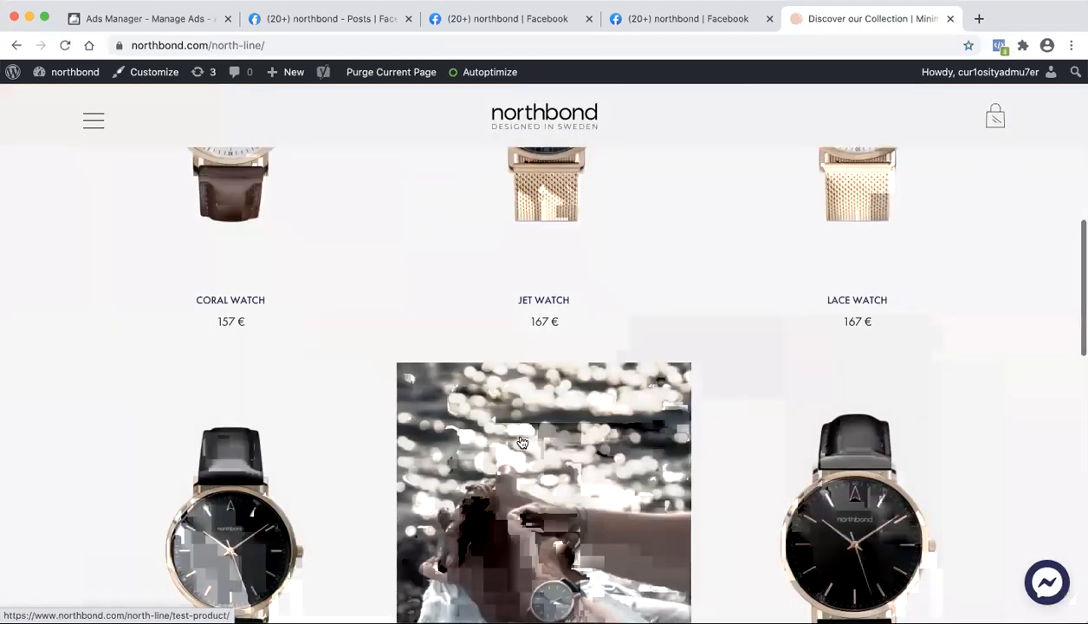
scroll(406, 282, "up", 5)
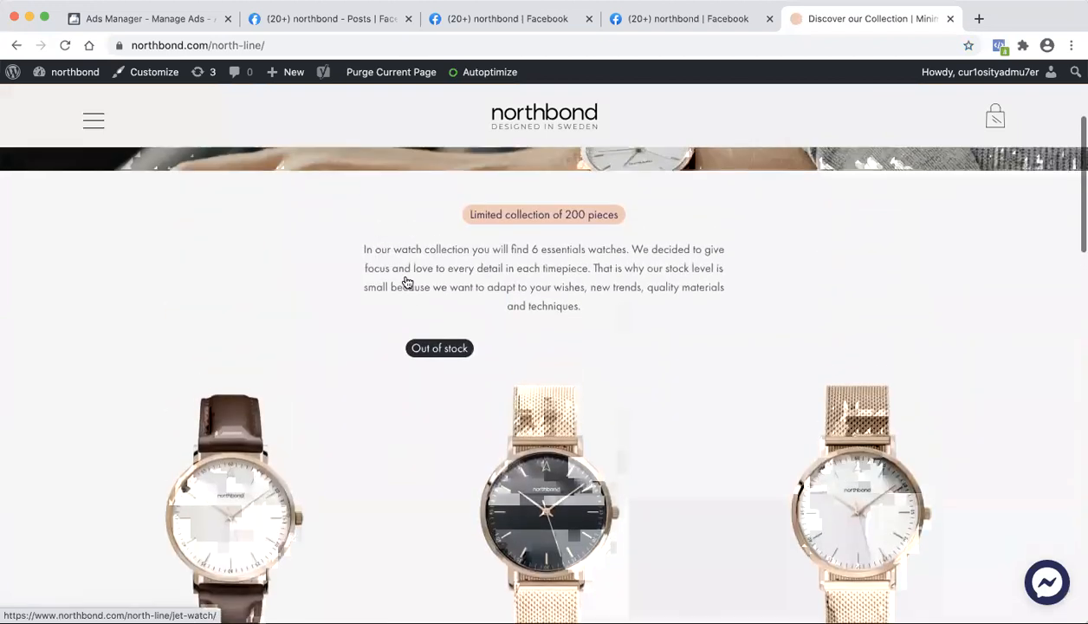
Step: Open the Coral Watch product page from the watch collection and look through its product photos
scroll(406, 281, "up", 1)
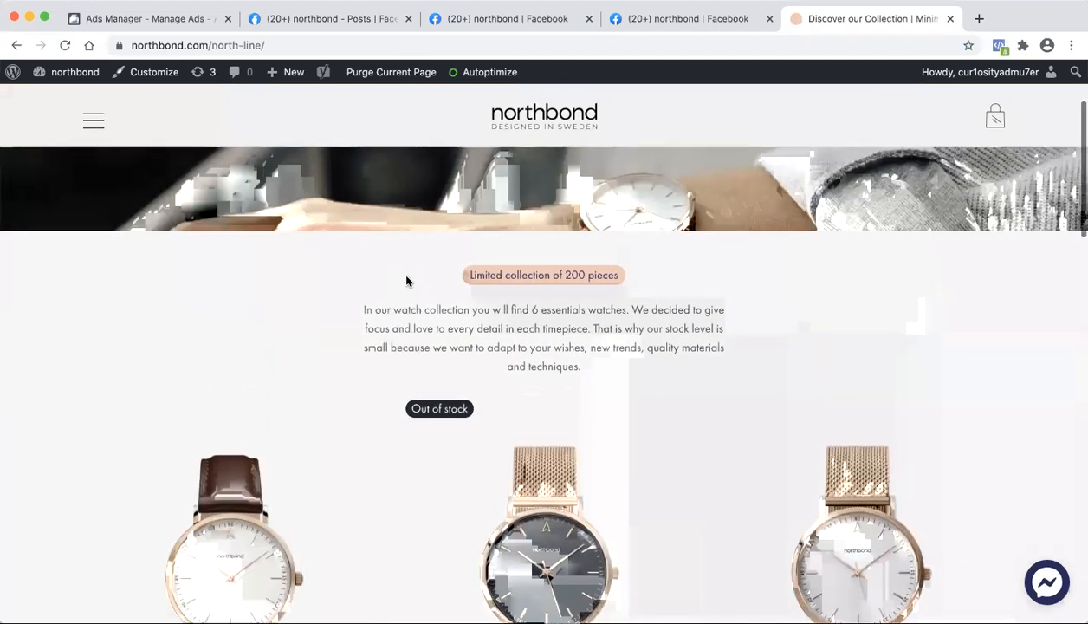
scroll(406, 281, "down", 5)
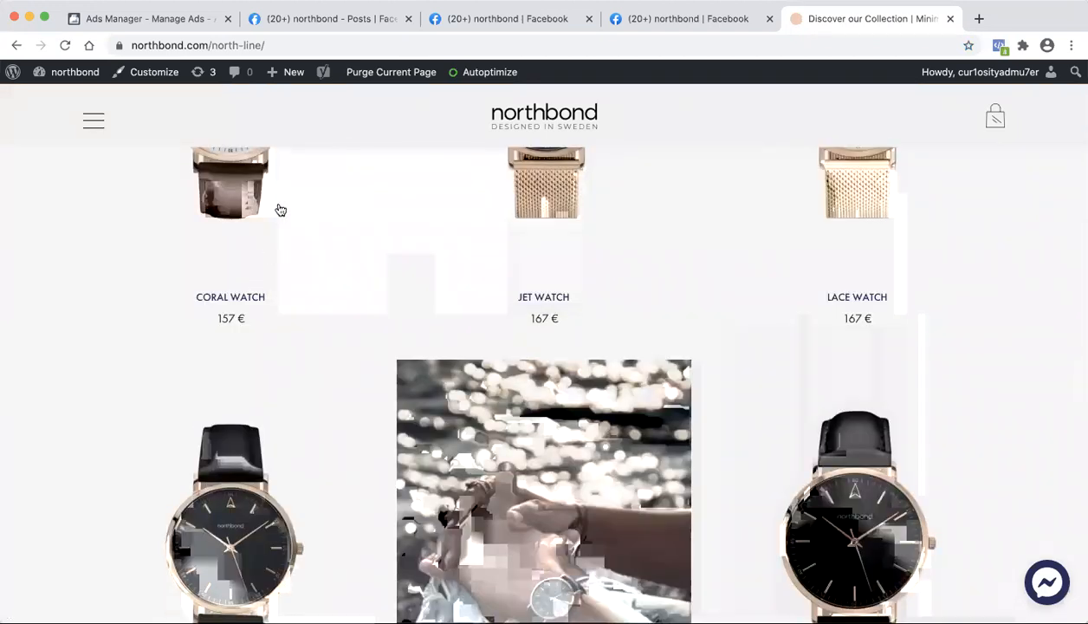
left_click(314, 223)
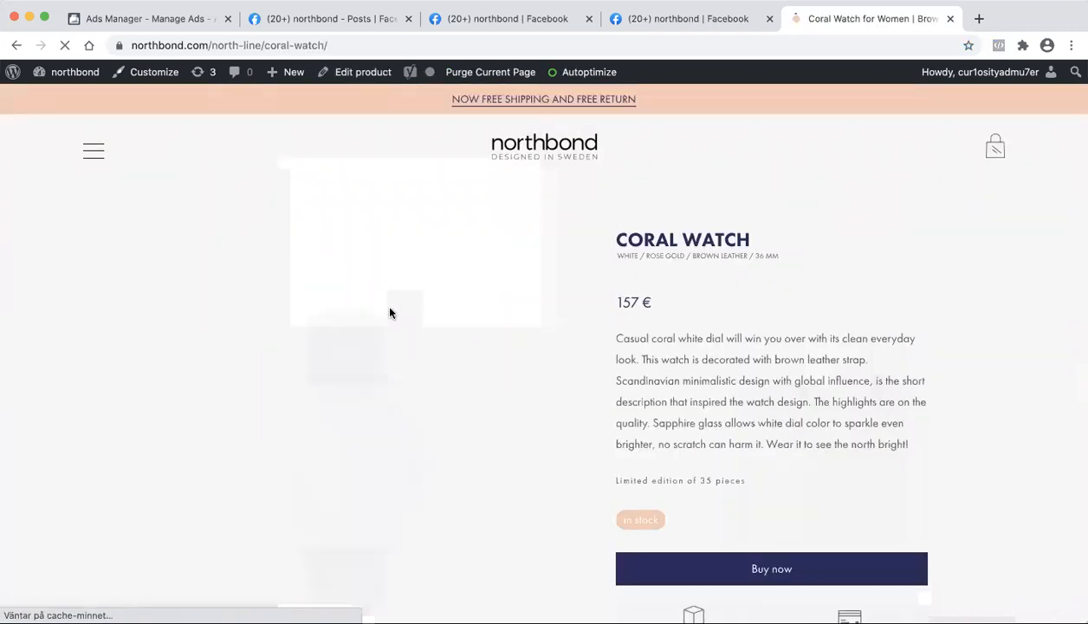
scroll(408, 336, "down", 2)
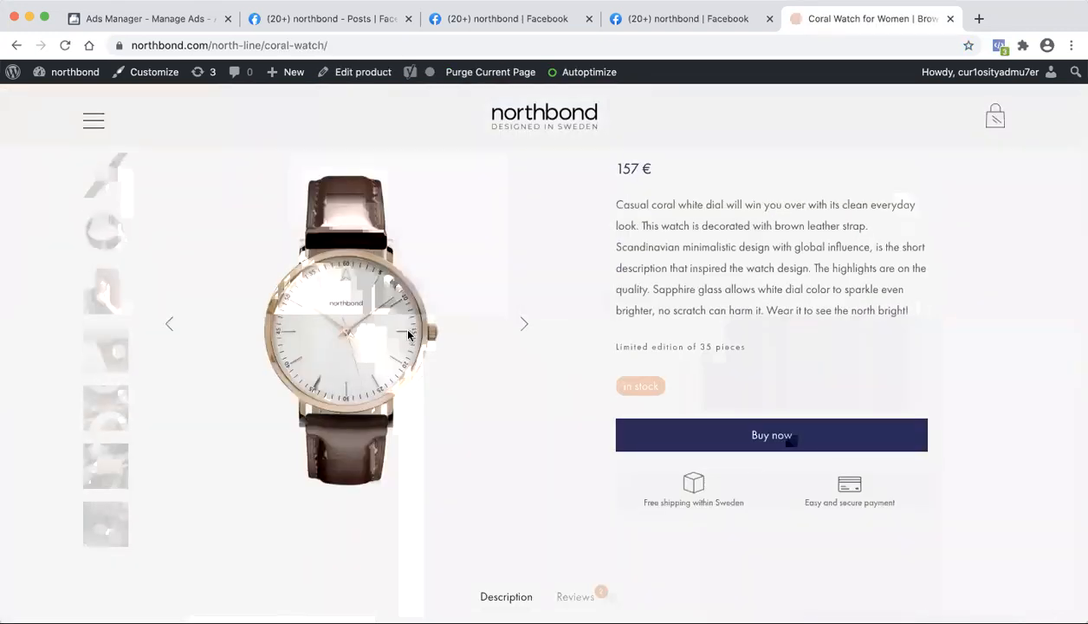
left_click(93, 177)
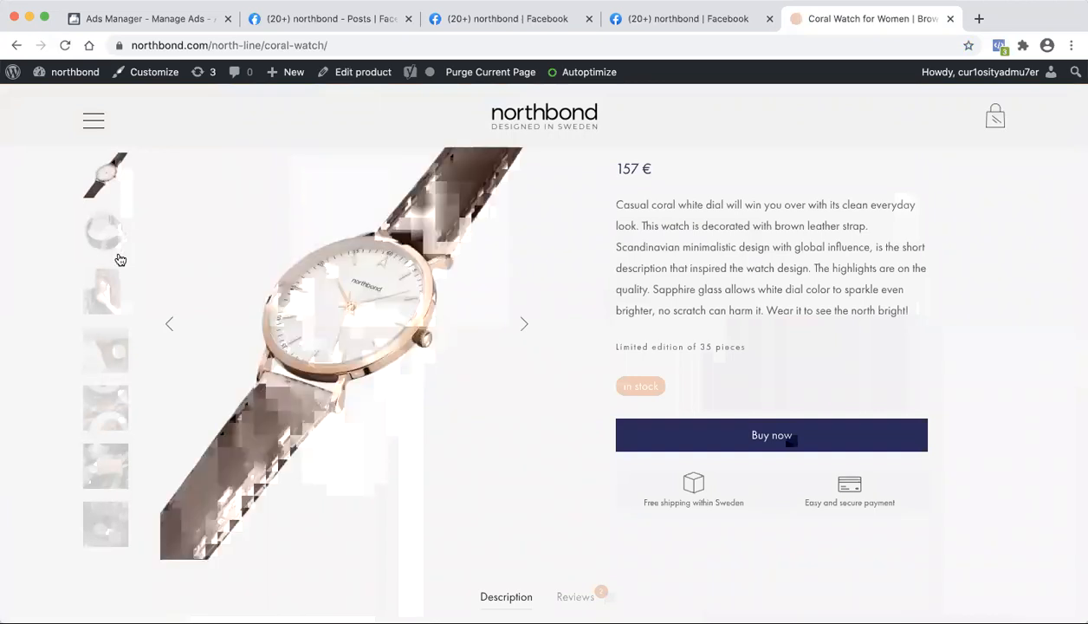
left_click(119, 251)
left_click(110, 295)
left_click(111, 357)
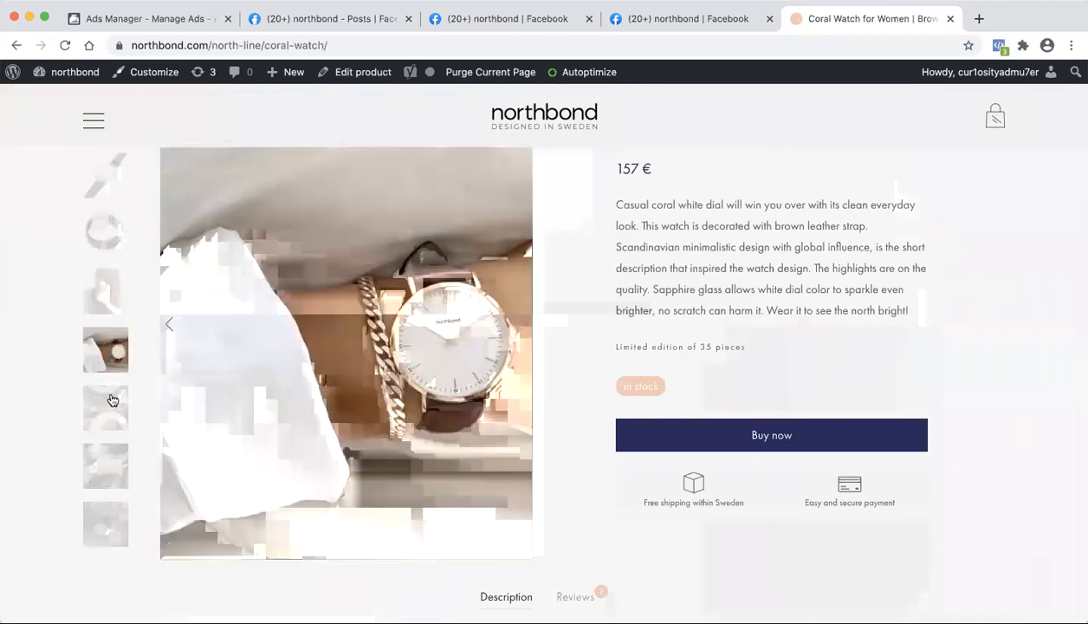
left_click(111, 399)
left_click(104, 486)
Step: Examine the rest of the Coral Watch page, including its specifications and recommended watches, and return to its beginning
scroll(105, 498, "down", 1)
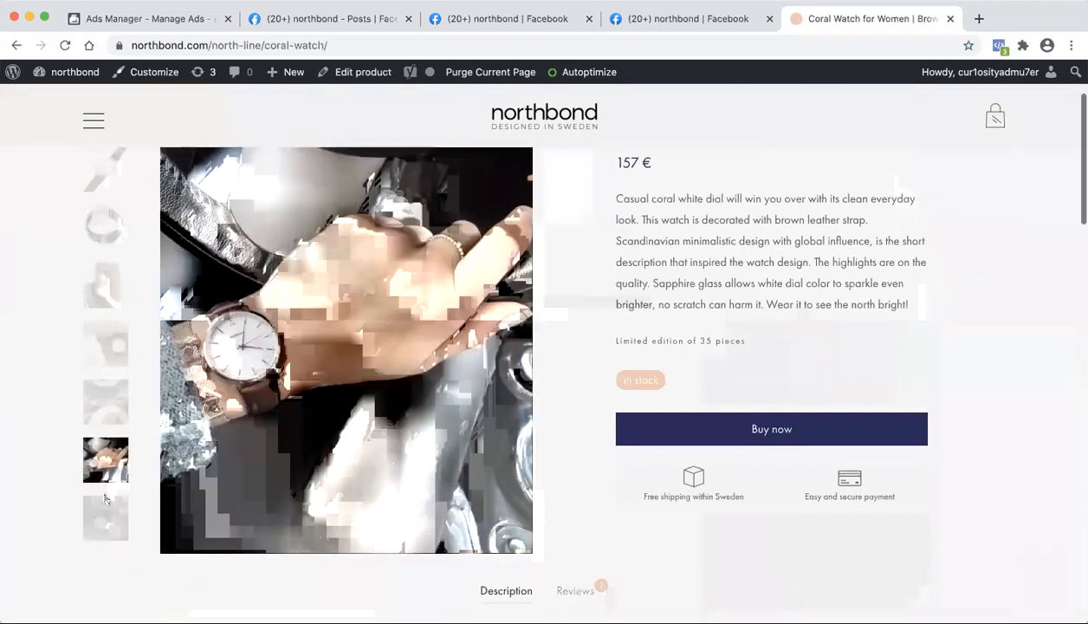
scroll(104, 498, "down", 15)
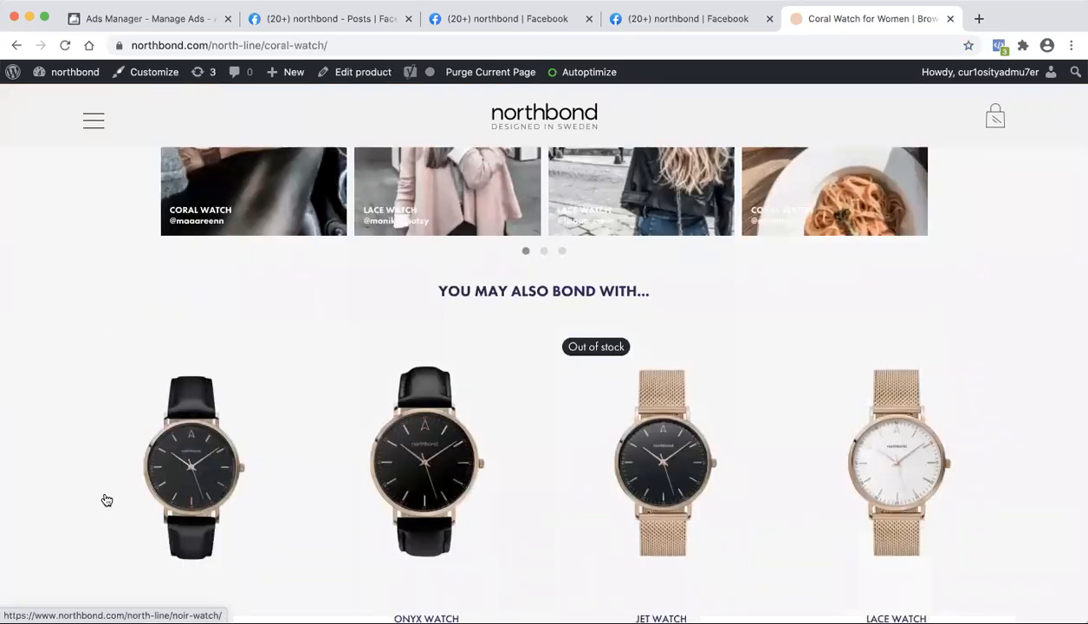
scroll(106, 499, "down", 8)
scroll(106, 500, "up", 15)
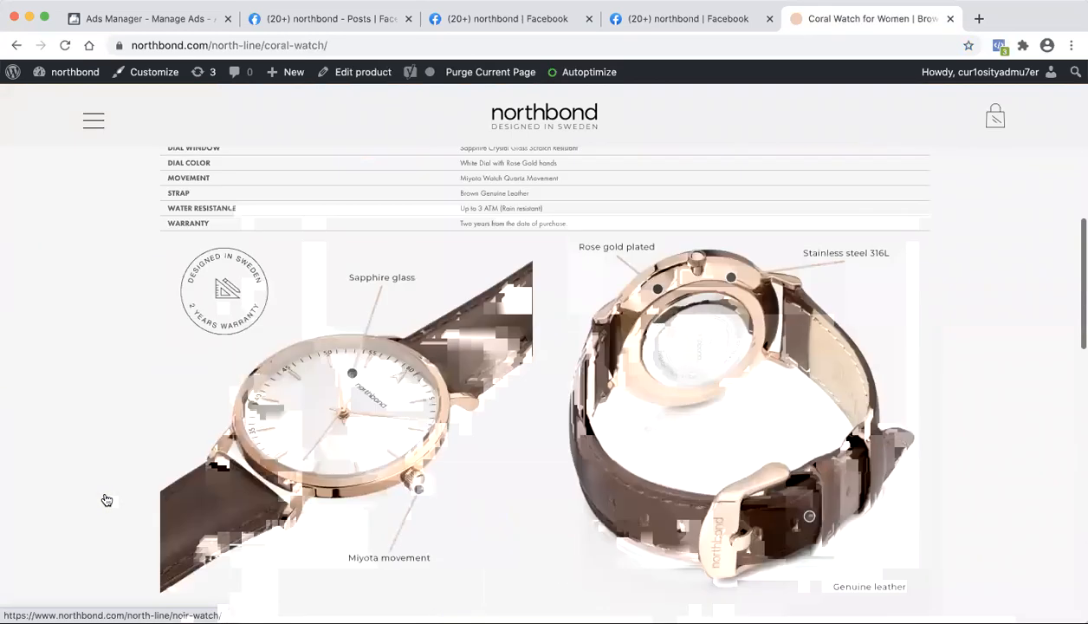
scroll(106, 499, "up", 10)
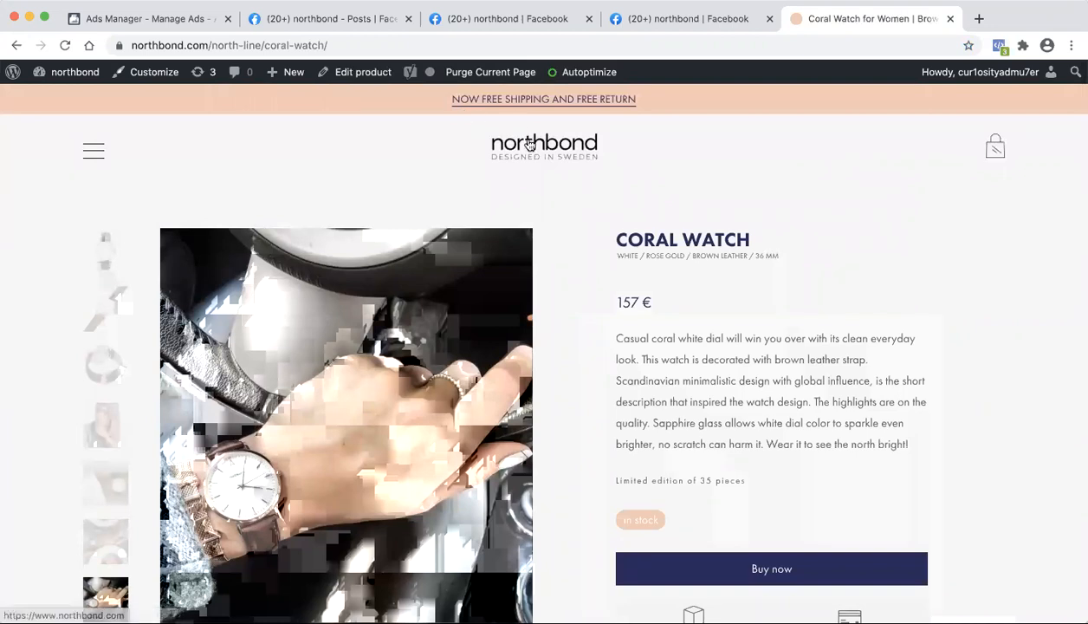
Step: Close the northbond Facebook post and one of the two open northbond Facebook pages
left_click(693, 18)
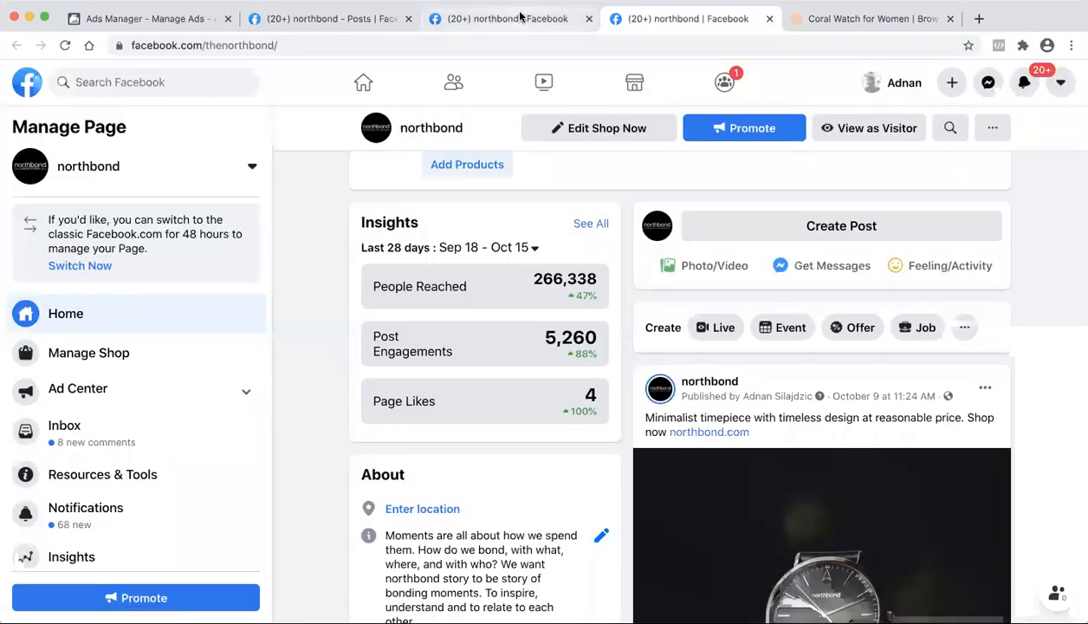
left_click(520, 16)
left_click(355, 18)
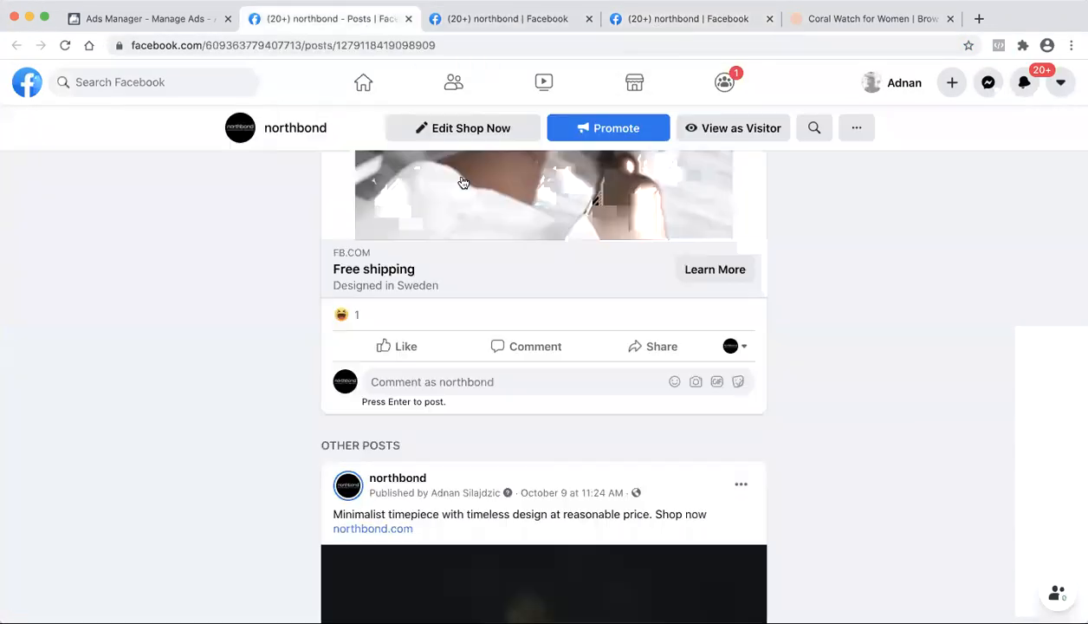
left_click(408, 18)
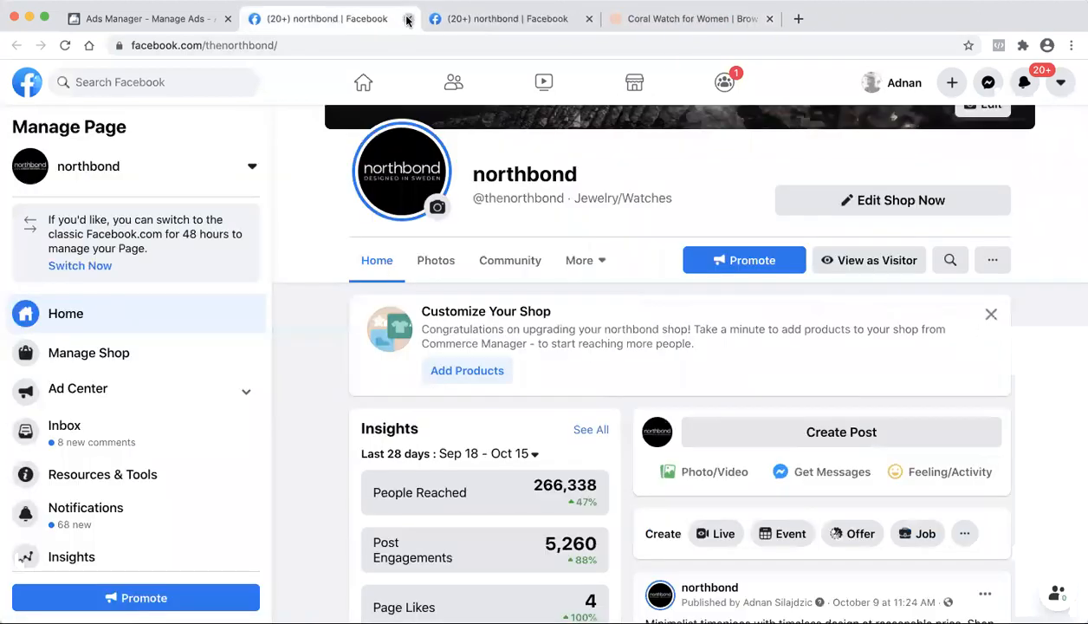
left_click(408, 18)
Step: Return to Ads Manager, close the ad editor and deselect the Collection - Women - All products ad
left_click(212, 18)
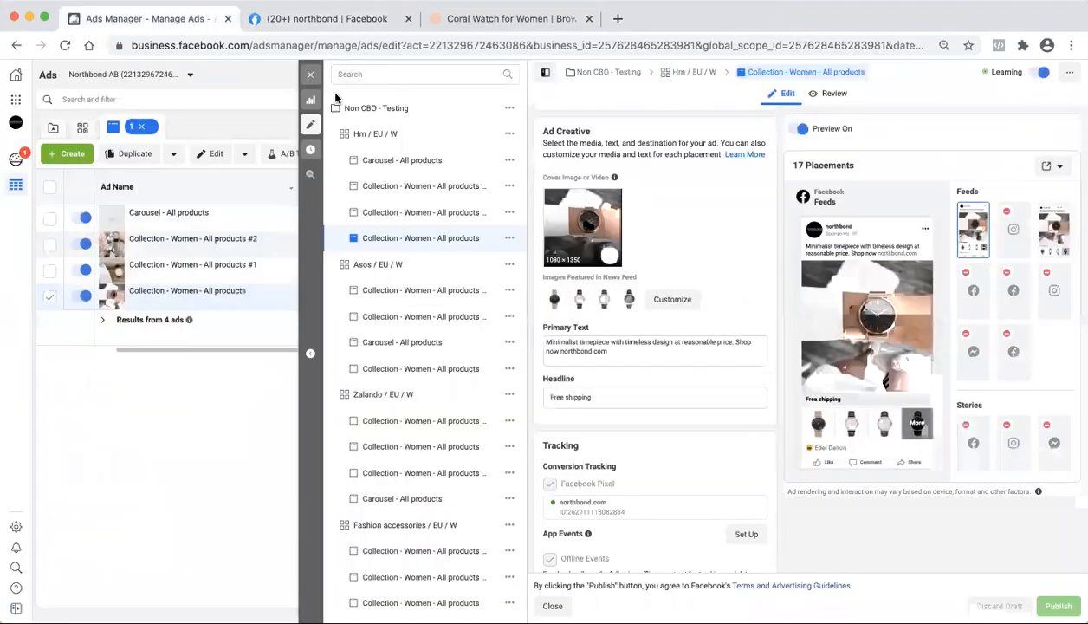
left_click(485, 31)
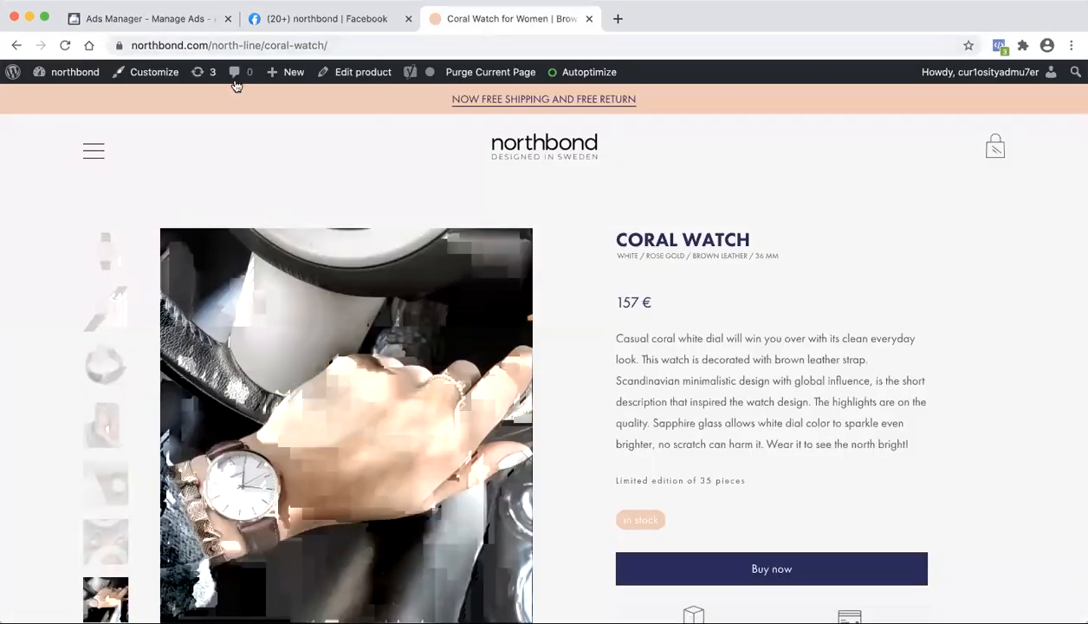
left_click(187, 19)
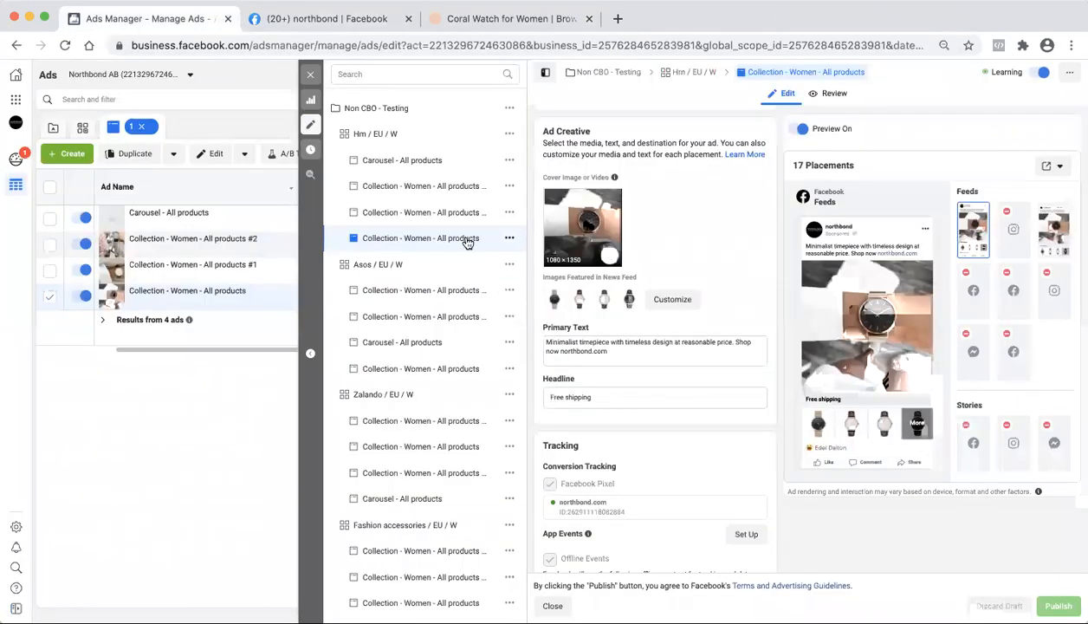
left_click(310, 73)
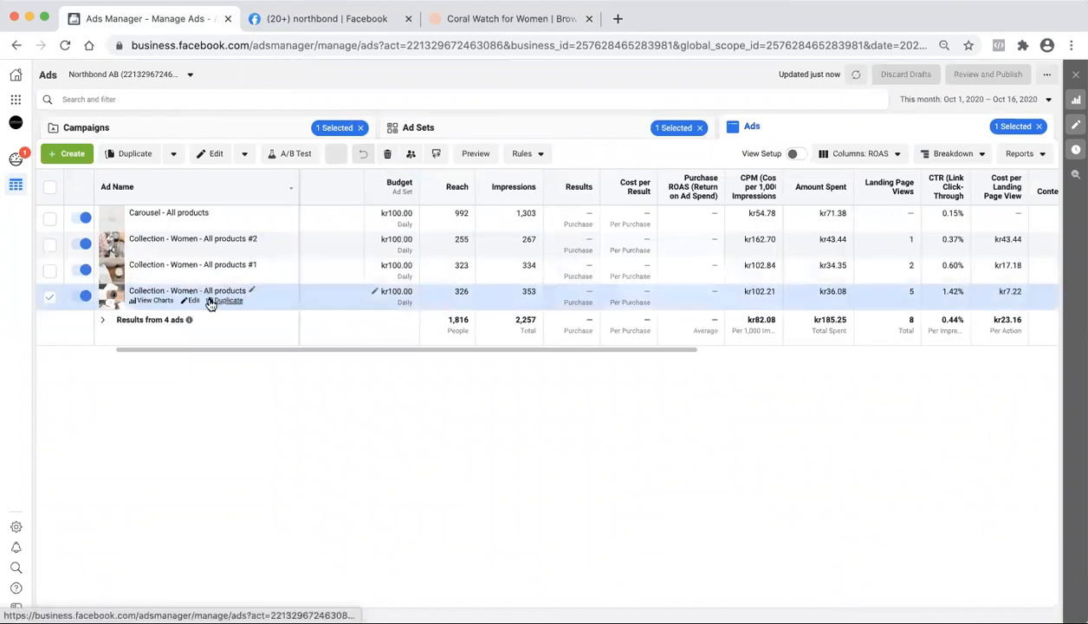
left_click(49, 299)
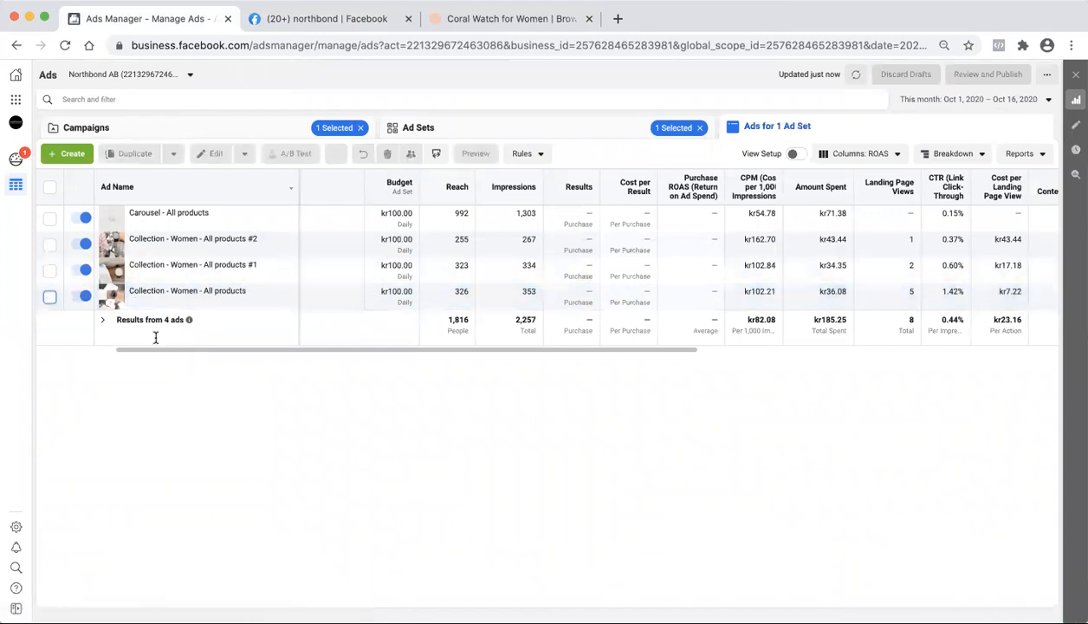
Step: In the Hm / EU / W ad set, duplicate the Collection - Women - All products ad once within the original campaign, keeping existing reactions
left_click(446, 130)
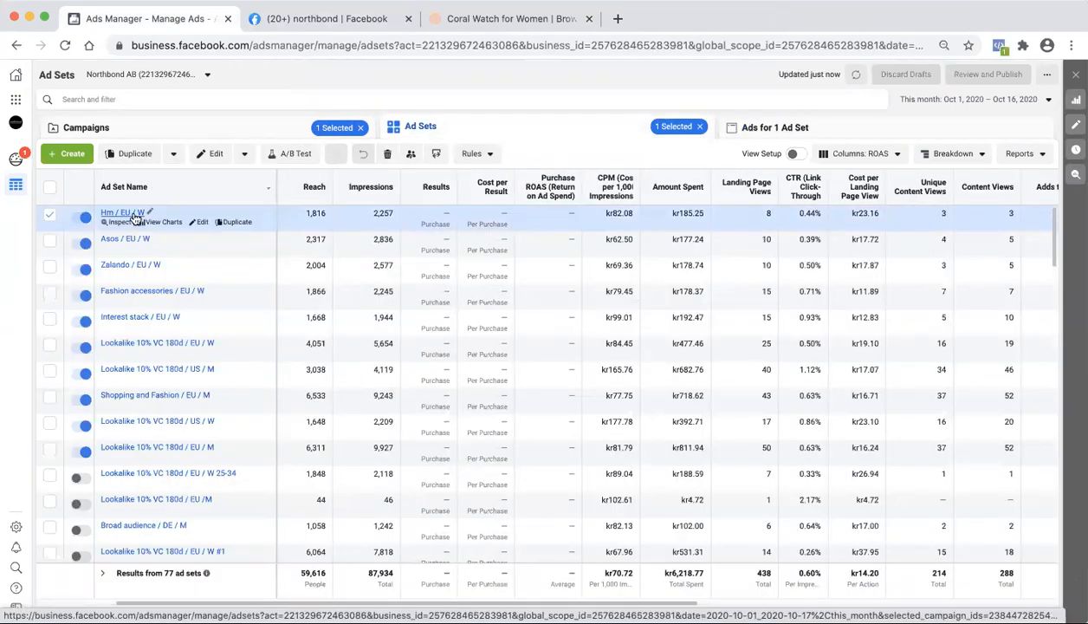
left_click(133, 214)
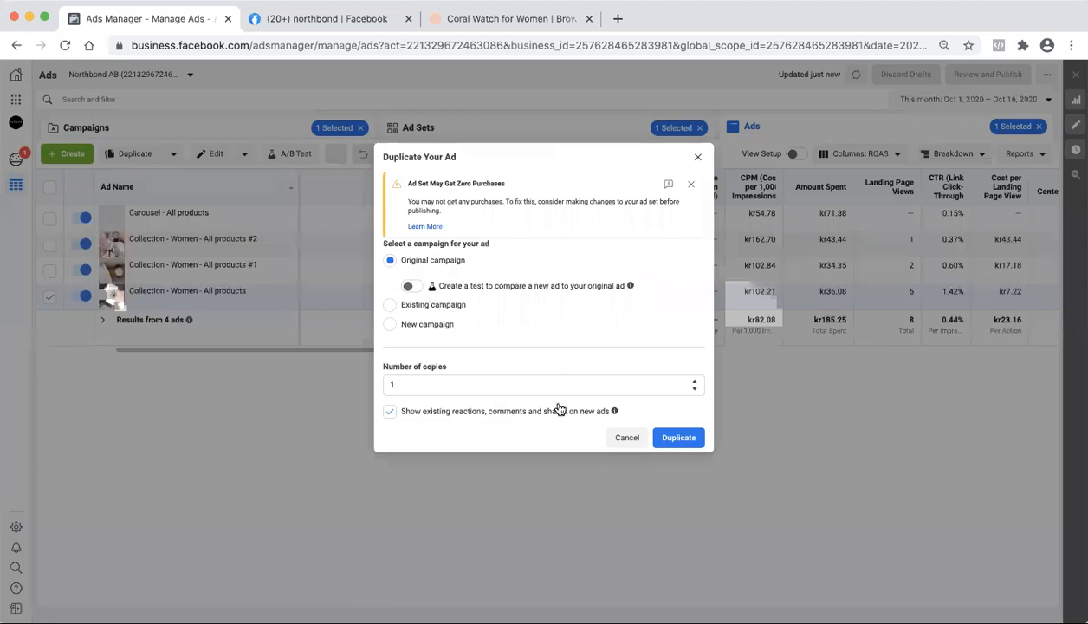
left_click(679, 437)
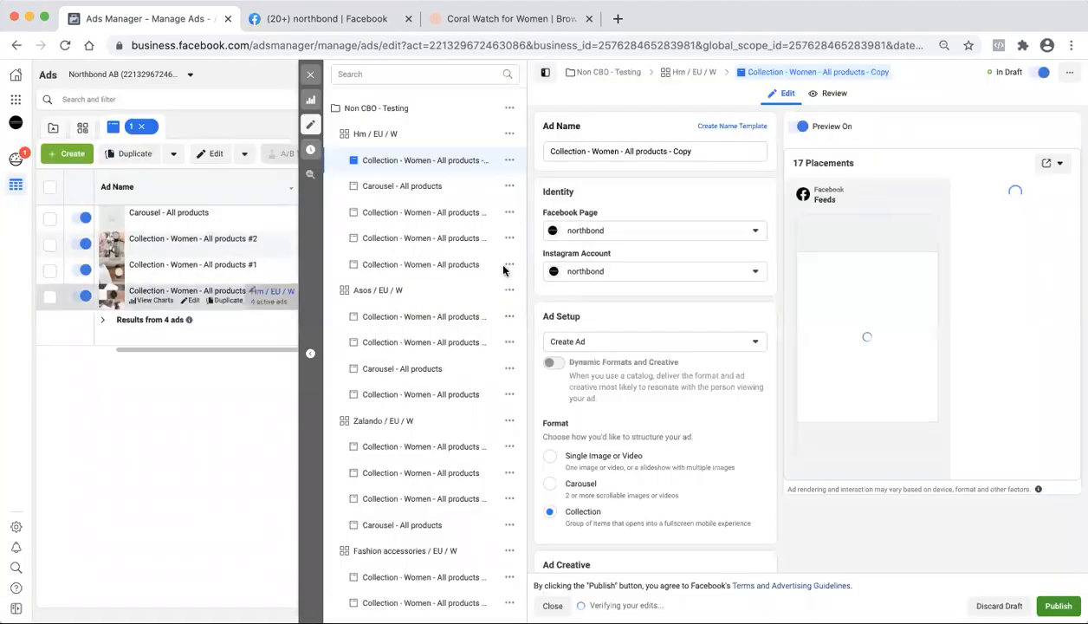
Step: Remove the Sell Products Instant Experience from the duplicated ad and change its format to Carousel
scroll(680, 295, "down", 5)
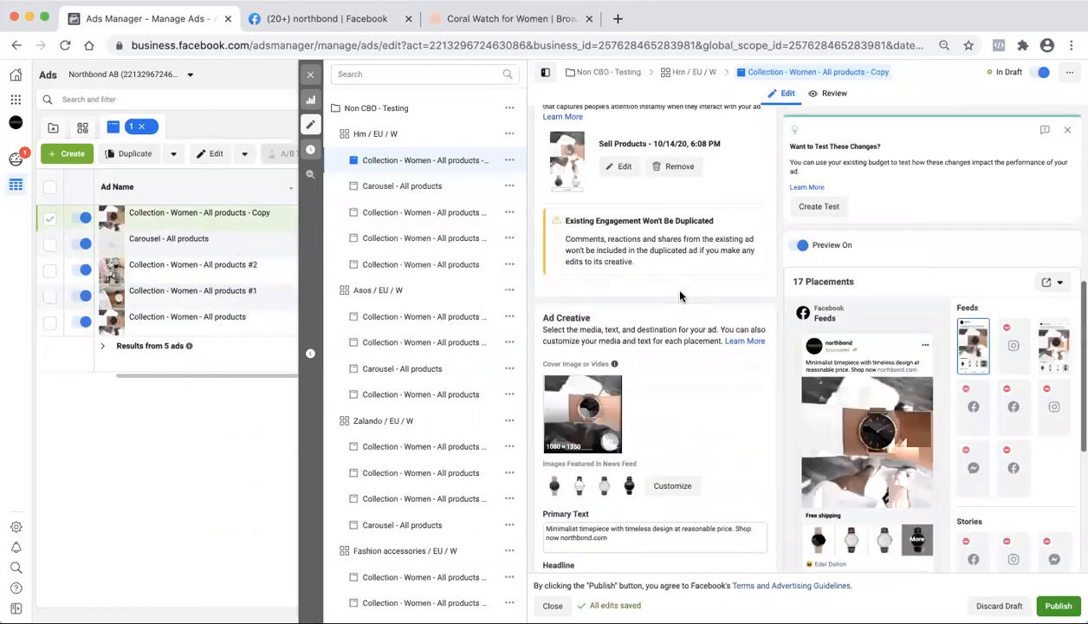
left_click(681, 165)
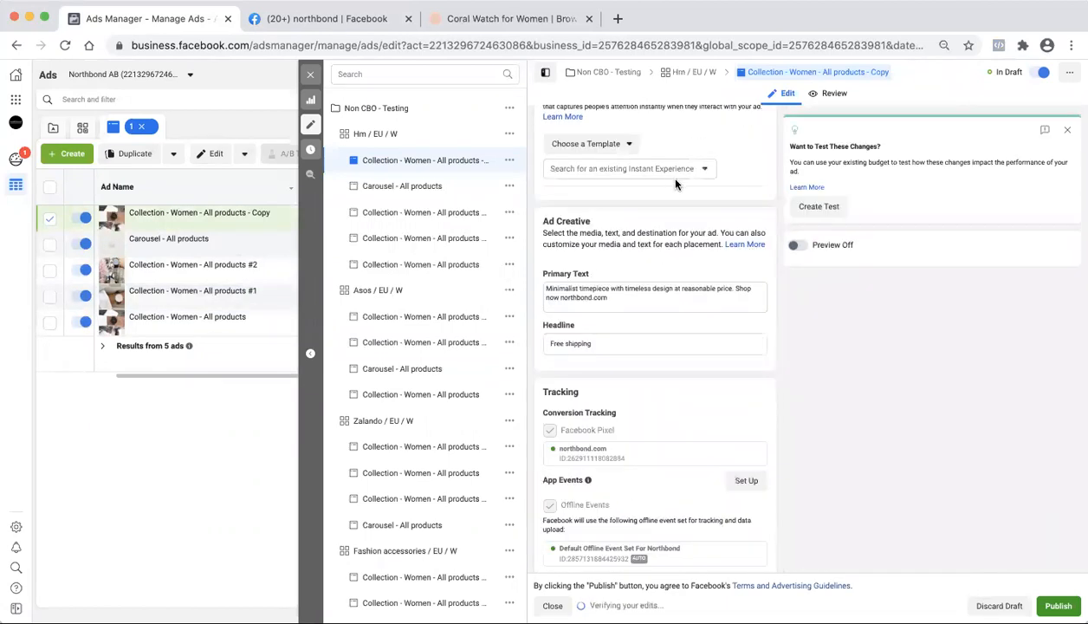
left_click(612, 145)
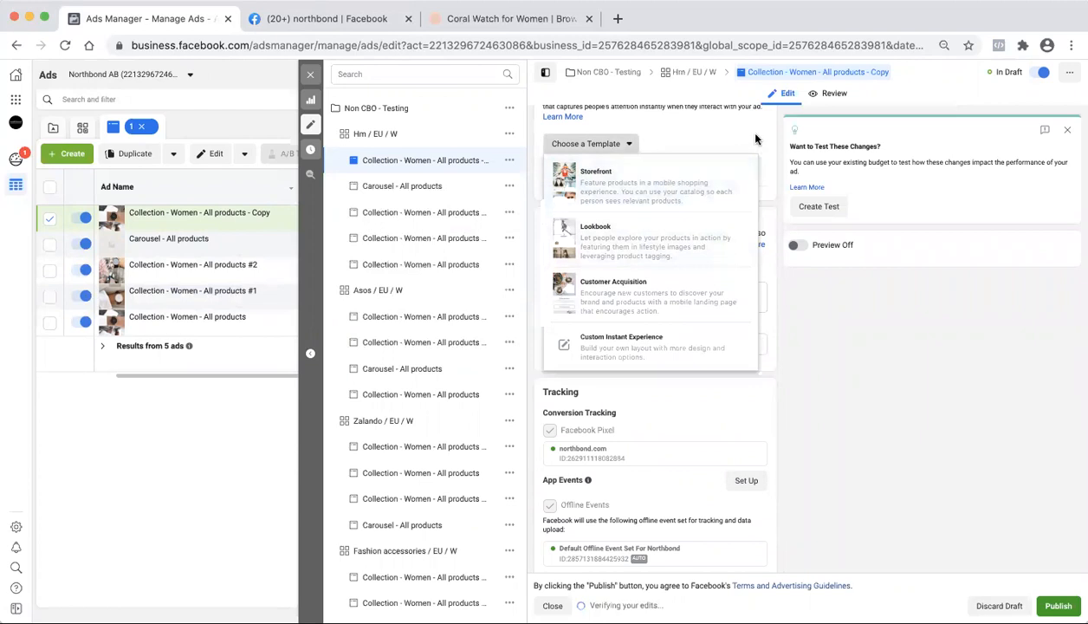
scroll(736, 226, "up", 5)
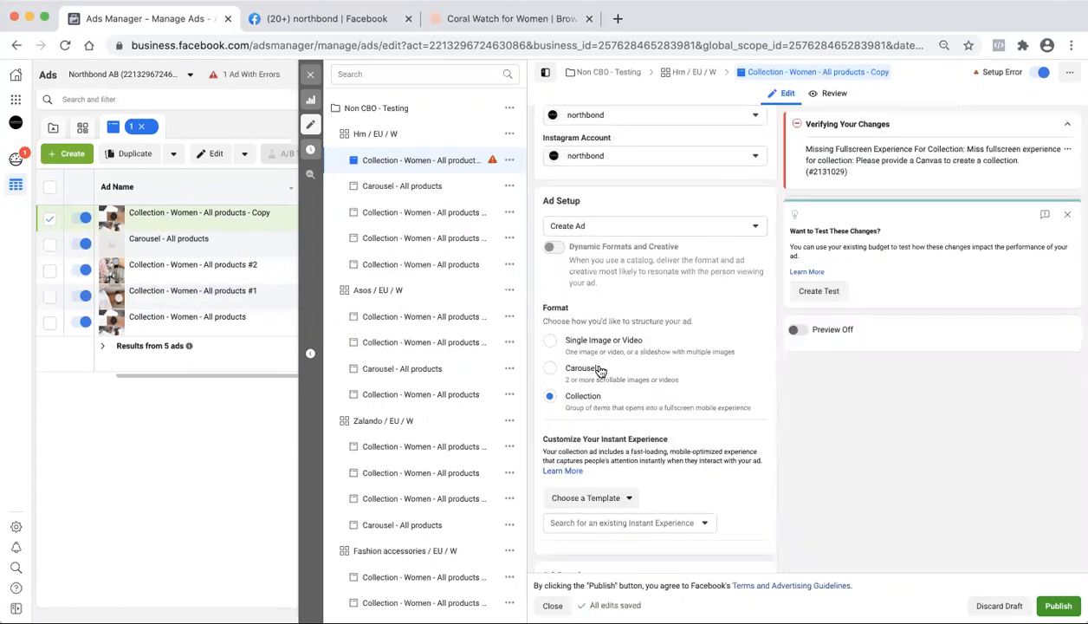
left_click(597, 371)
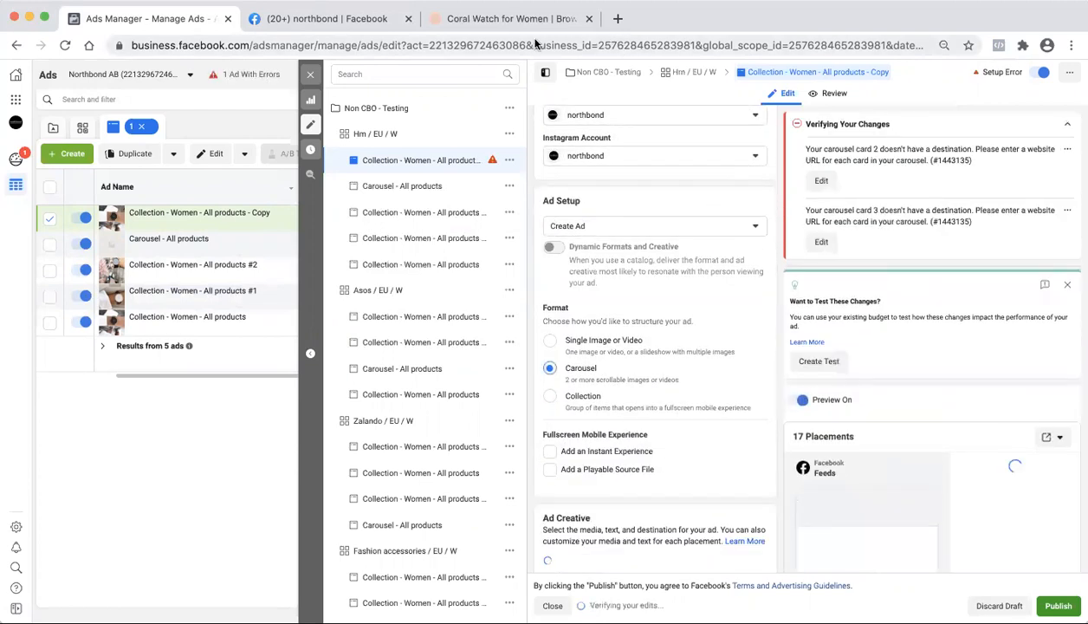
Step: Open the image selection for the first carousel card and search the account images for coral
scroll(602, 239, "down", 3)
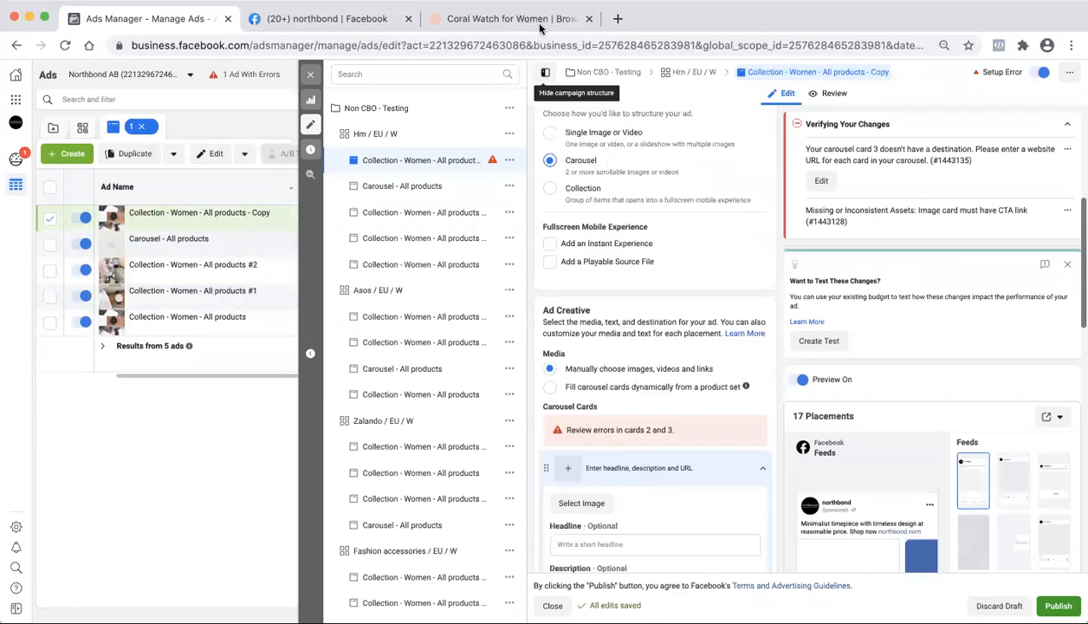
scroll(635, 366, "down", 3)
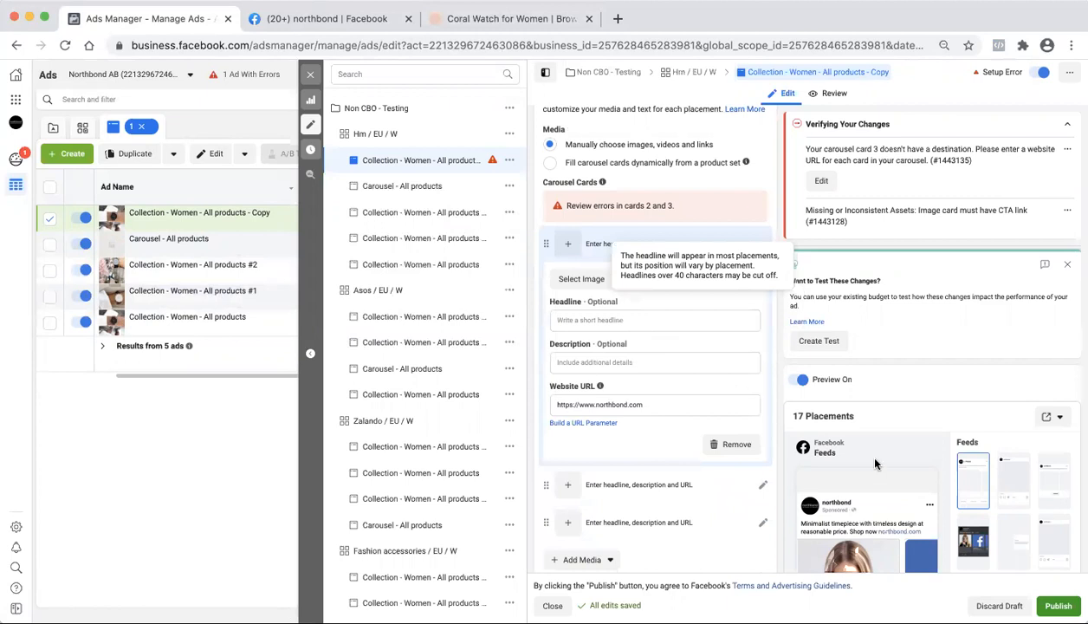
scroll(866, 459, "down", 2)
scroll(620, 260, "down", 1)
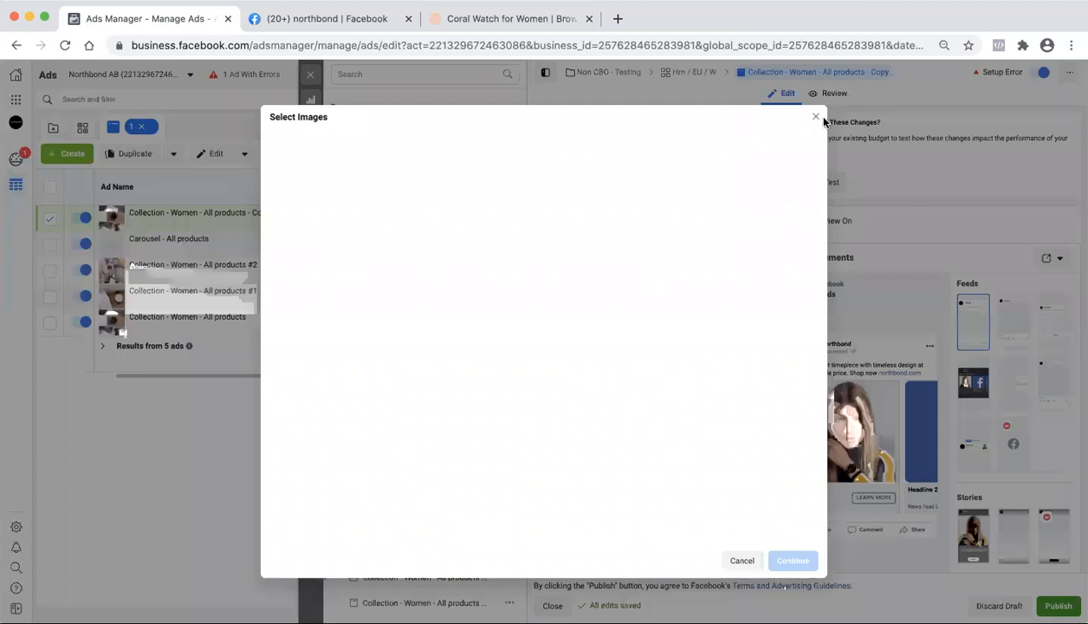
left_click(815, 116)
left_click(613, 209)
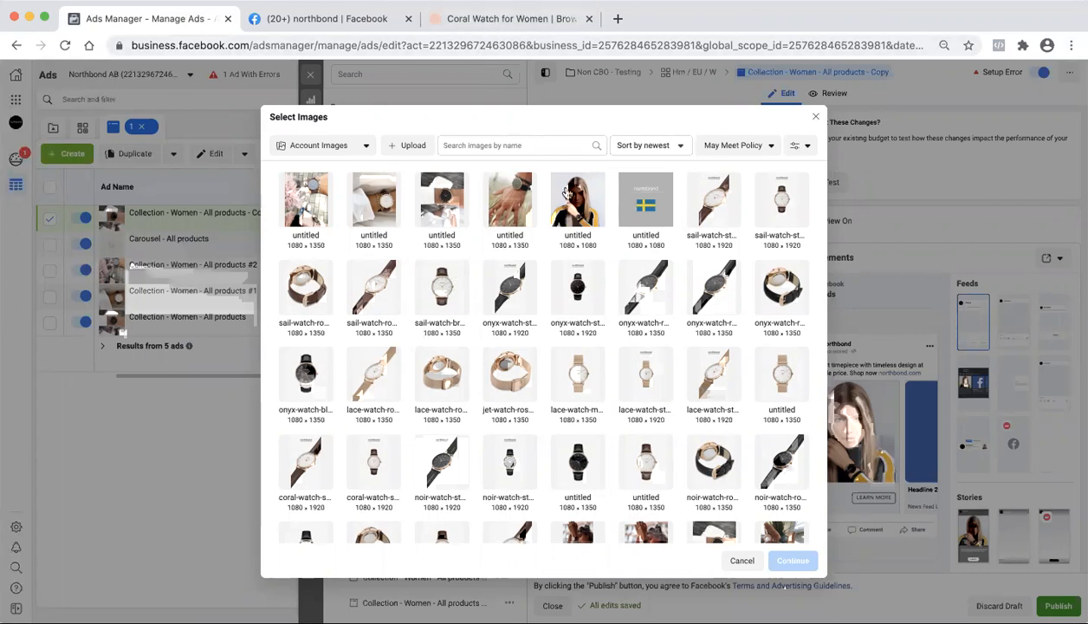
double_click(520, 158)
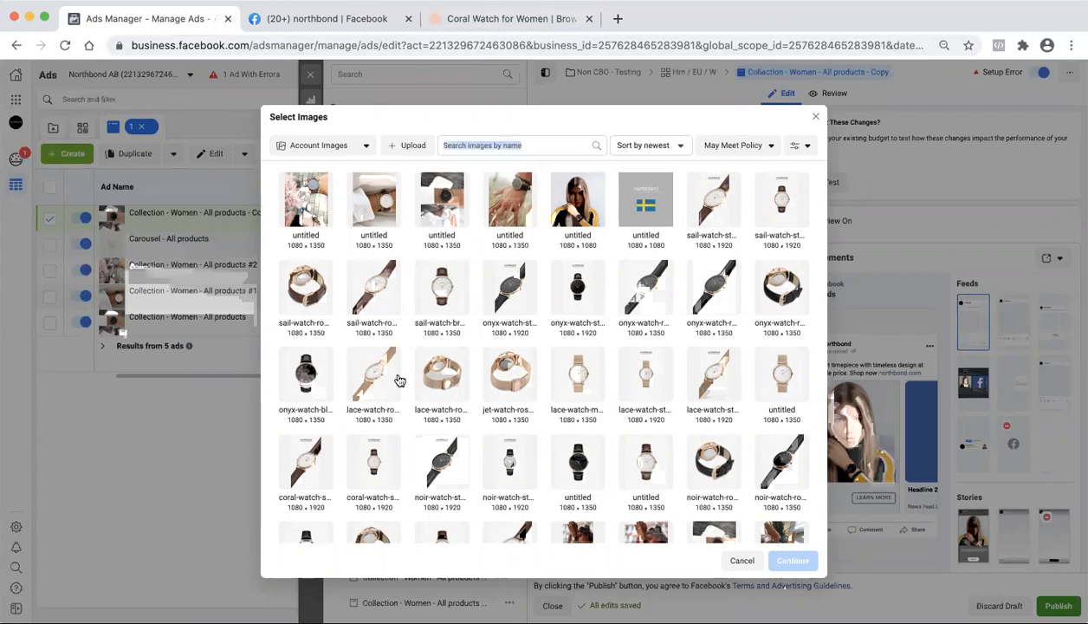
left_click(528, 143)
type("coral")
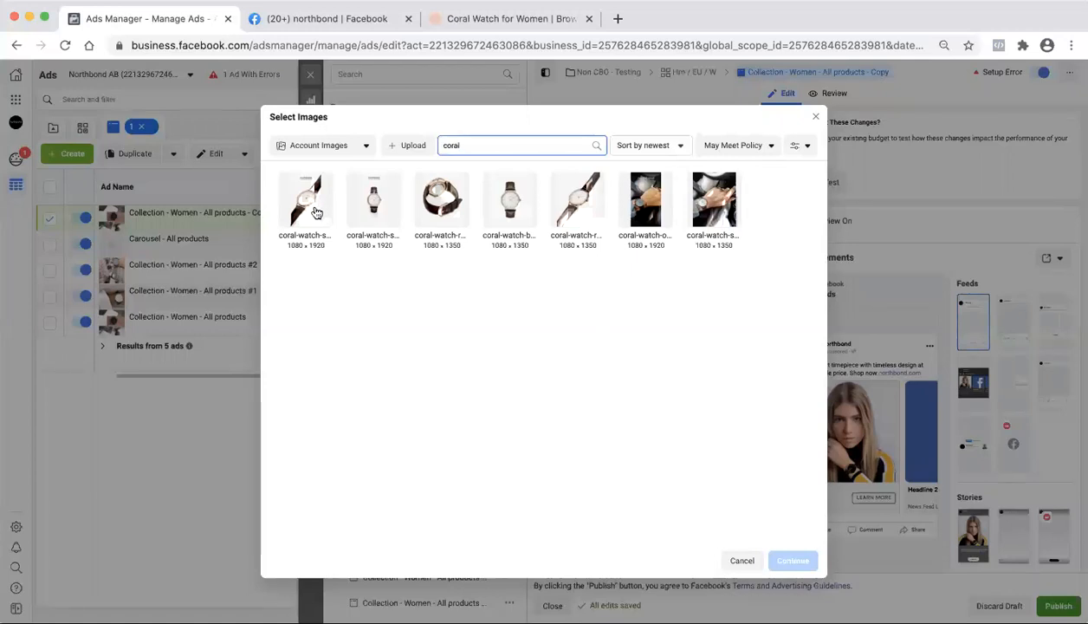
Step: Choose the 1080 × 1350 image coral-watch-brown-rose-gold-36mm.jpg for the first carousel card
left_click(316, 212)
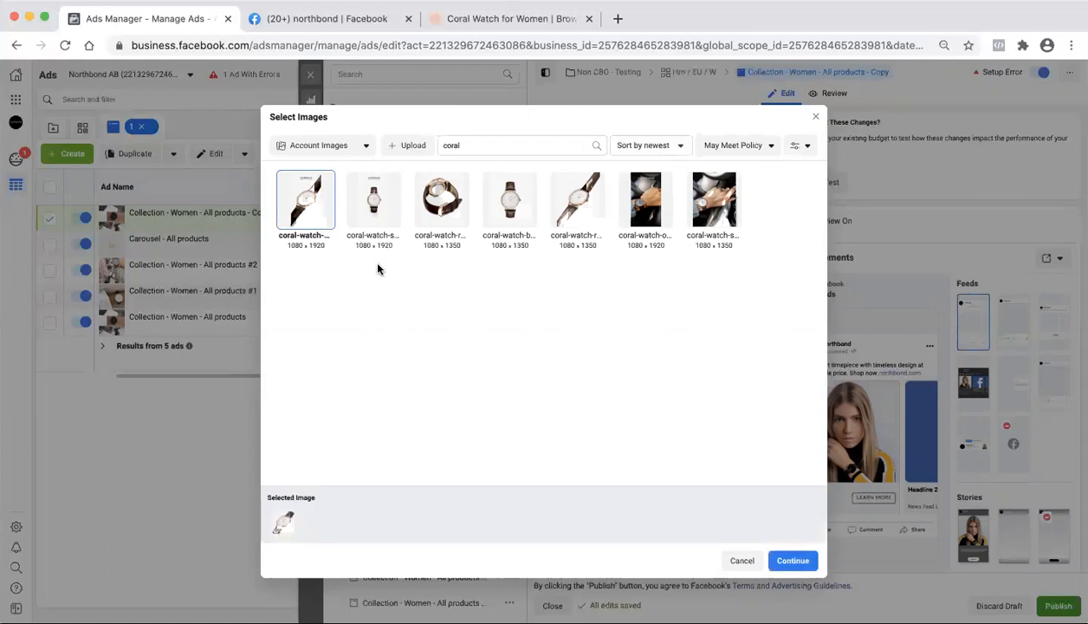
left_click(375, 212)
left_click(522, 207)
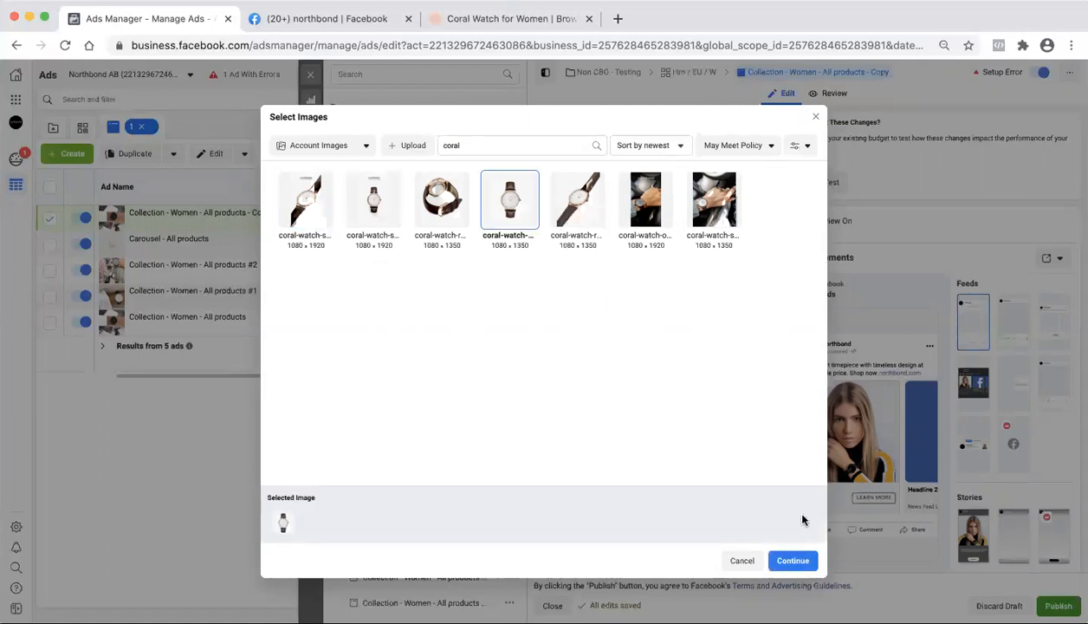
left_click(795, 561)
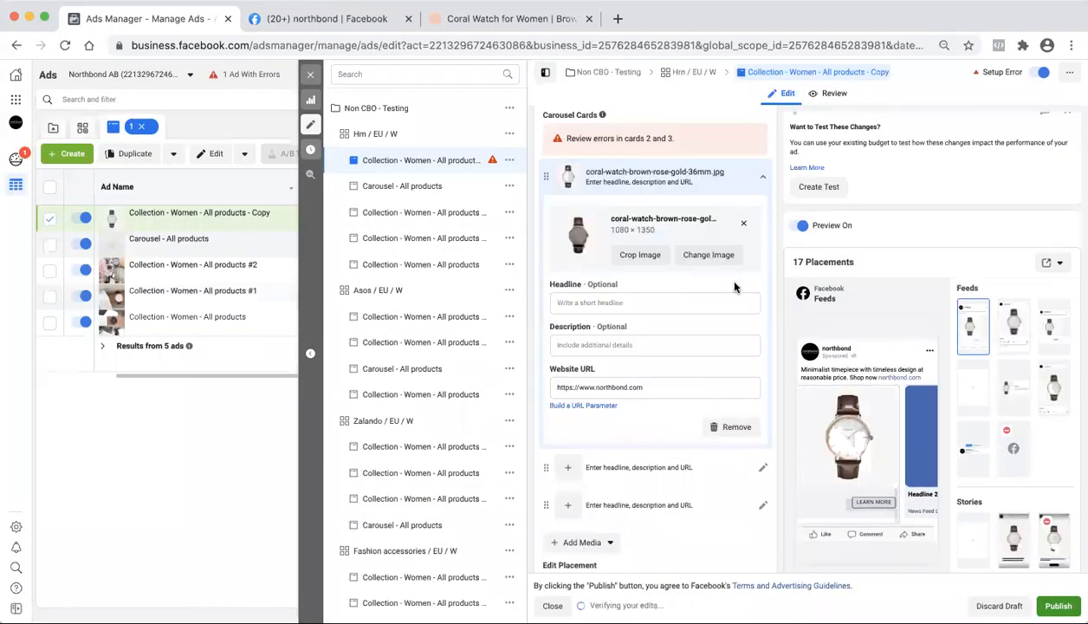
Step: Copy the product title from the Coral Watch shop page into the first carousel card's headline
left_click(761, 182)
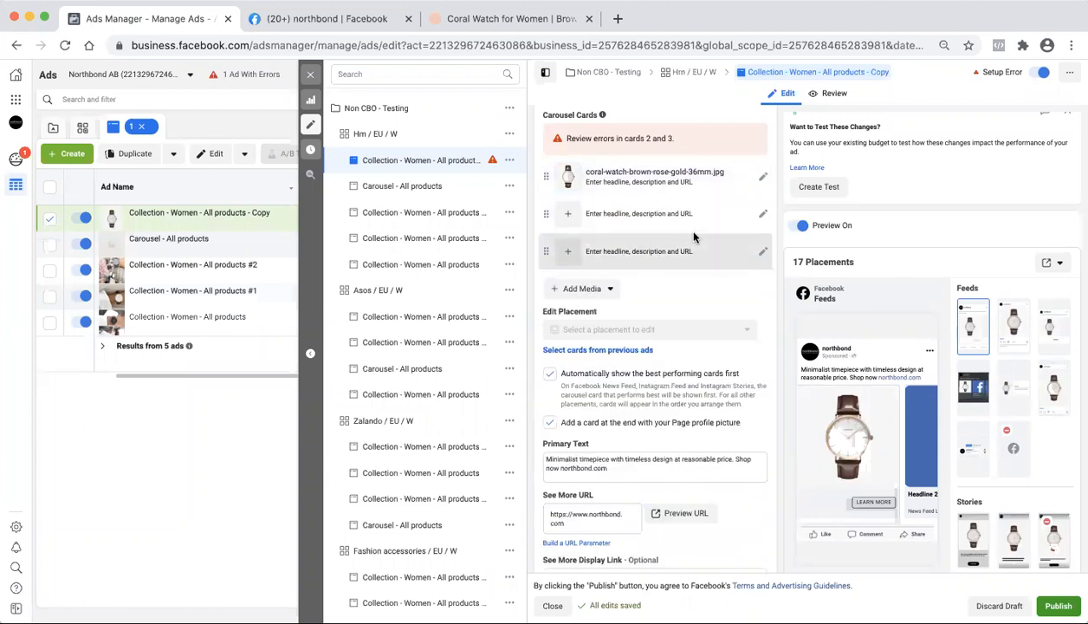
left_click(739, 177)
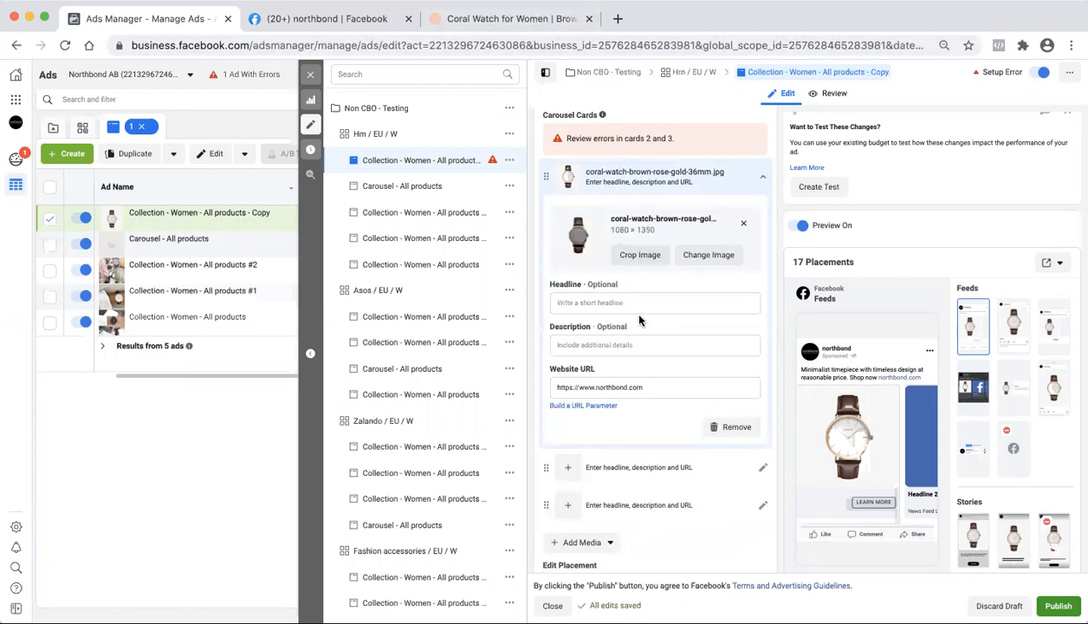
left_click(535, 21)
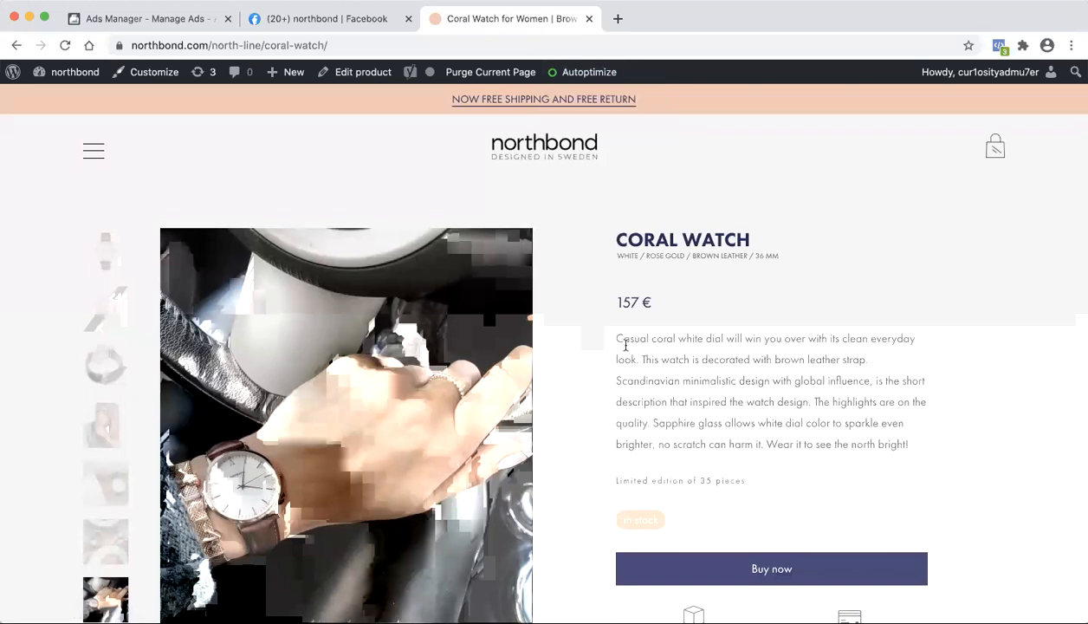
left_click_drag(615, 241, 767, 244)
key("super+c")
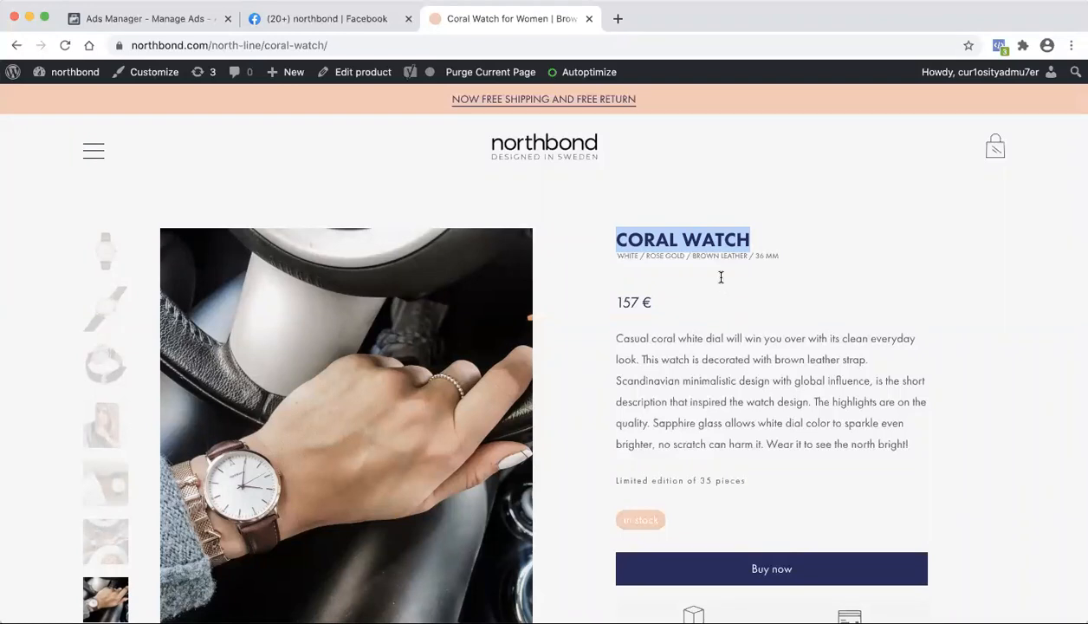
left_click(183, 21)
key("super+v")
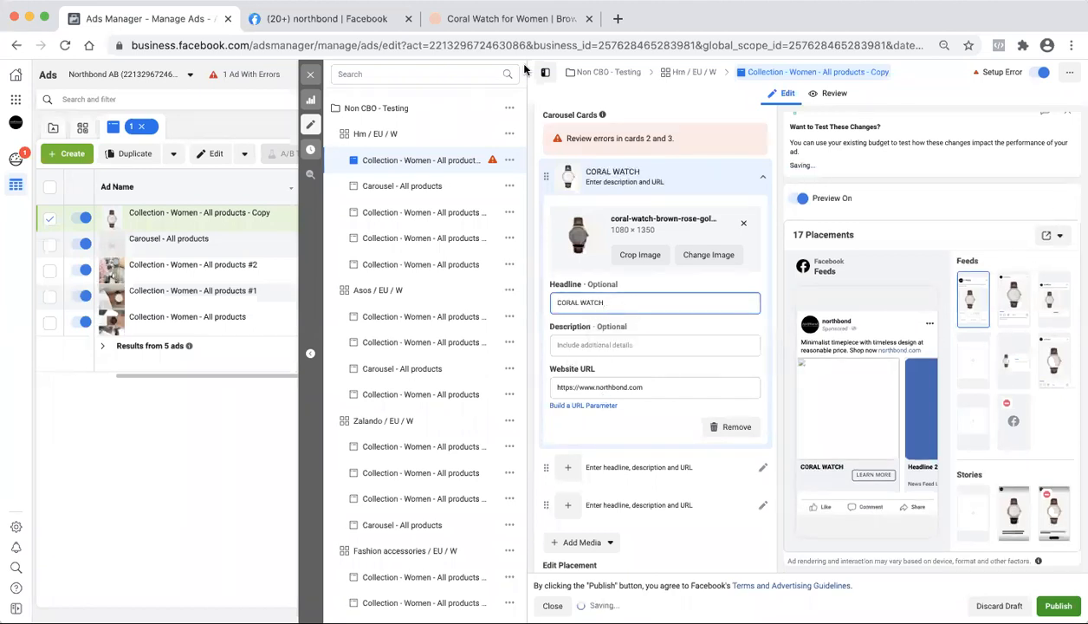
Step: Rewrite the first carousel card's headline in title case as Coral Watch
left_click(519, 20)
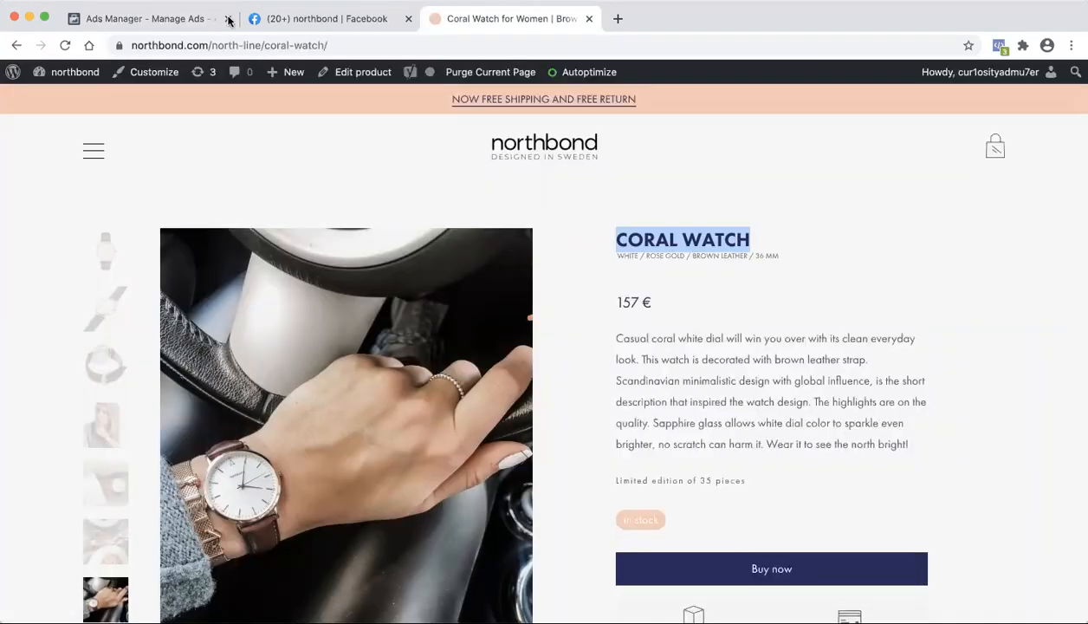
left_click(160, 20)
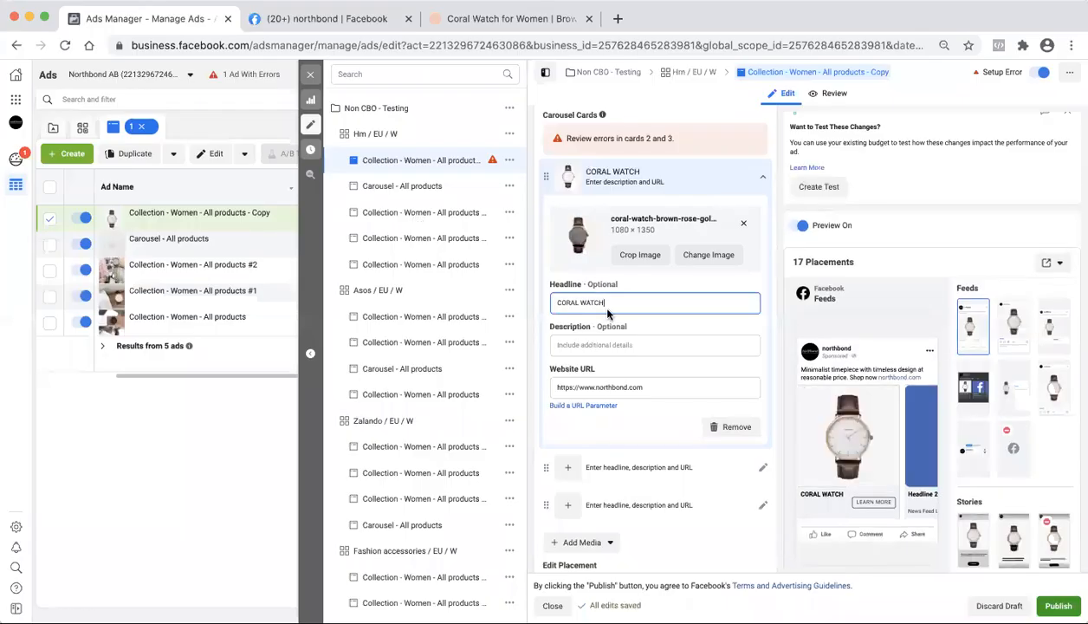
left_click_drag(606, 303, 565, 303)
key("BackSpace")
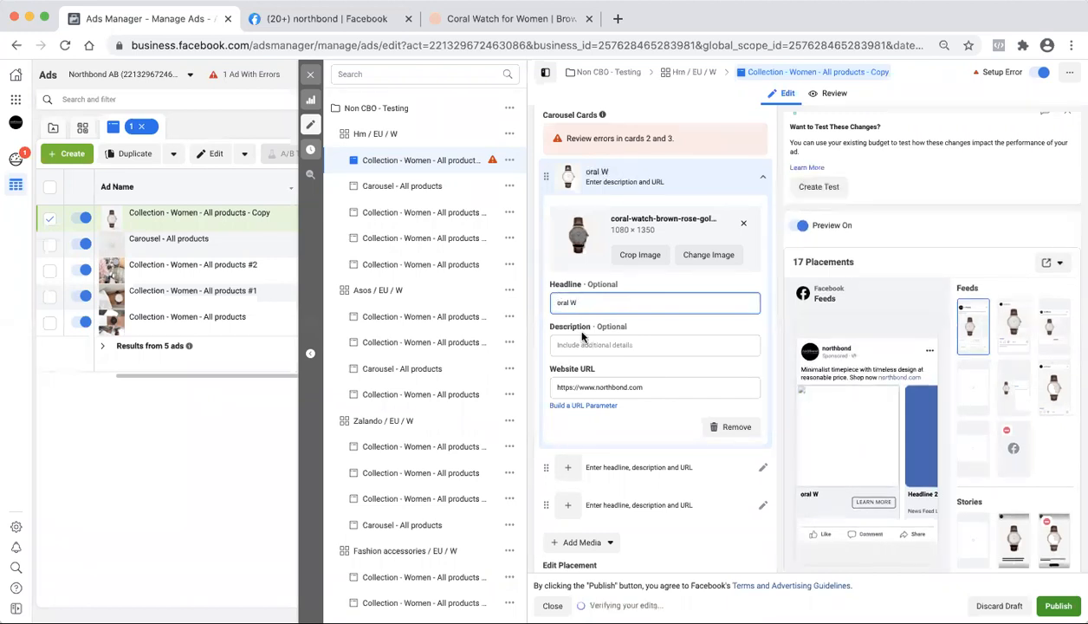
type("C")
left_click(609, 303)
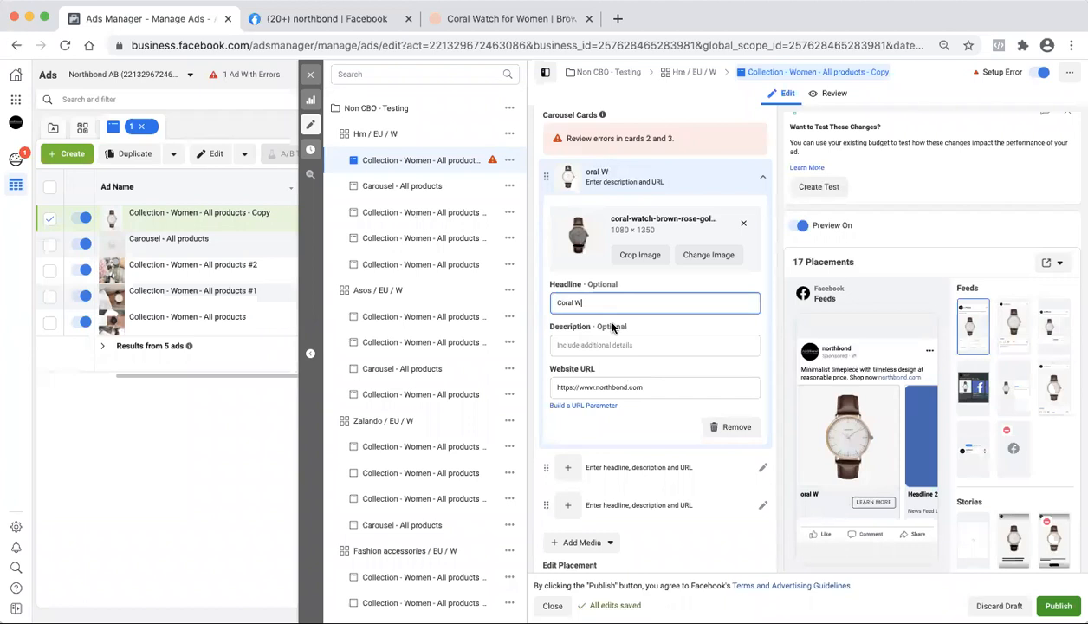
type("atch")
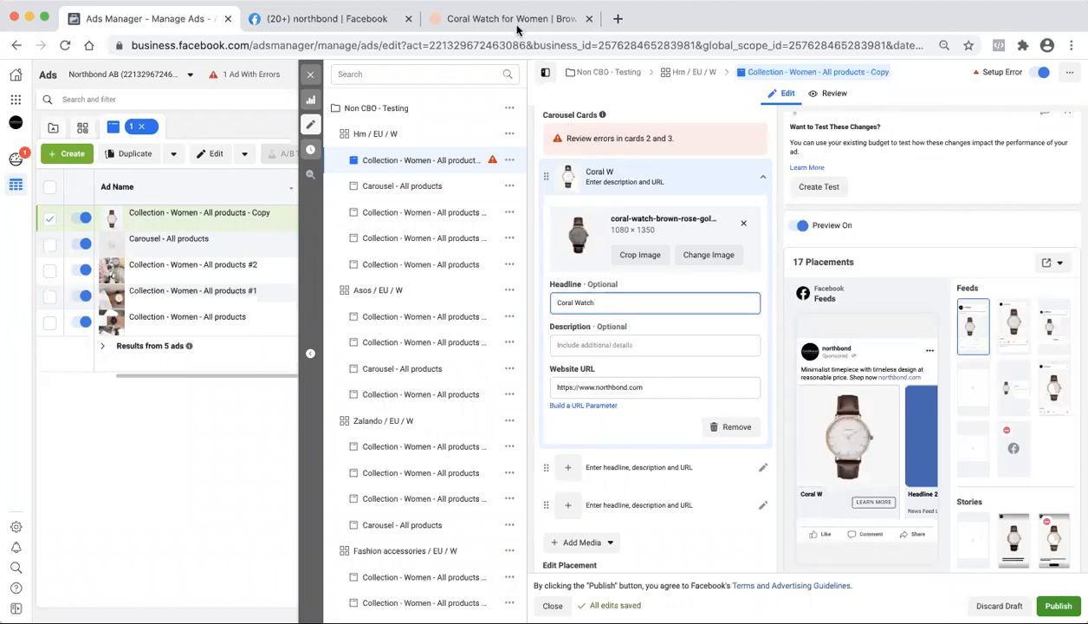
Step: Examine the Coral Watch product photos and description text on the webshop page
left_click(510, 26)
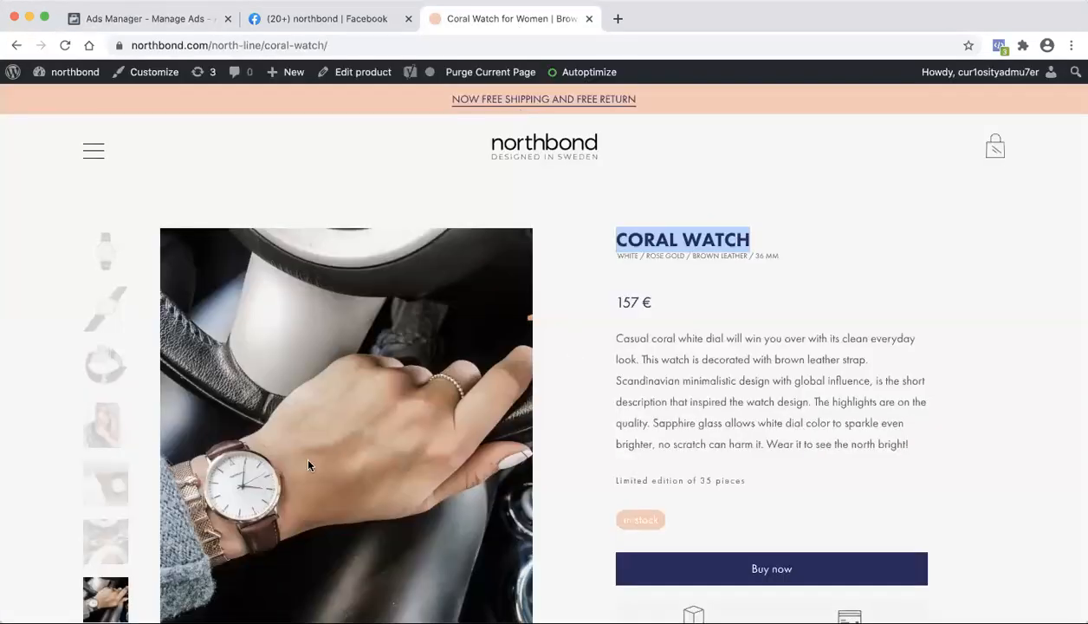
left_click(102, 359)
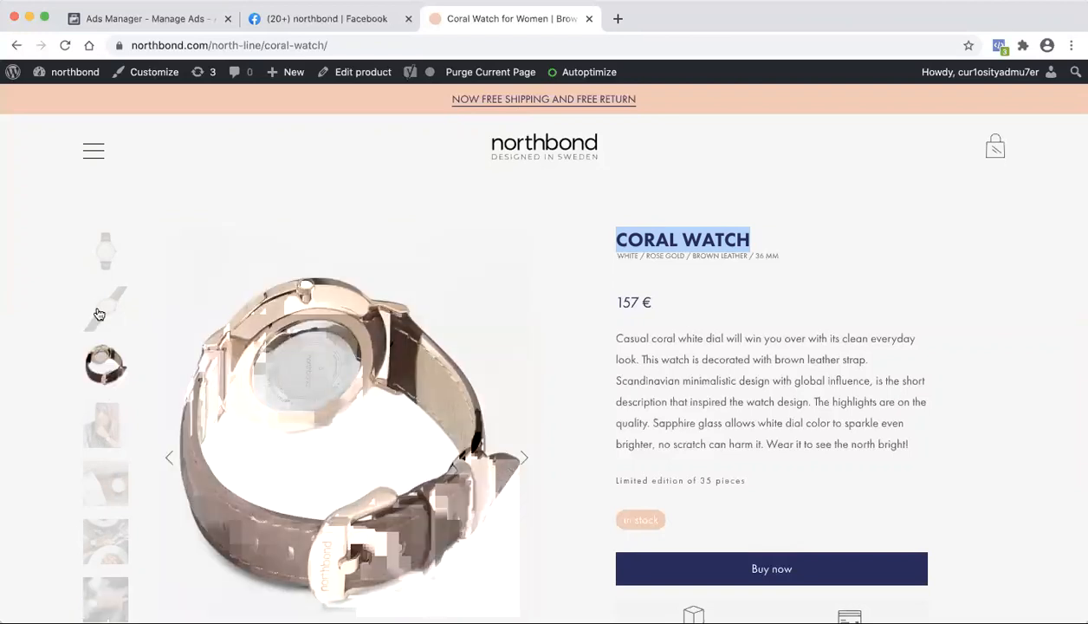
left_click(99, 312)
left_click(103, 247)
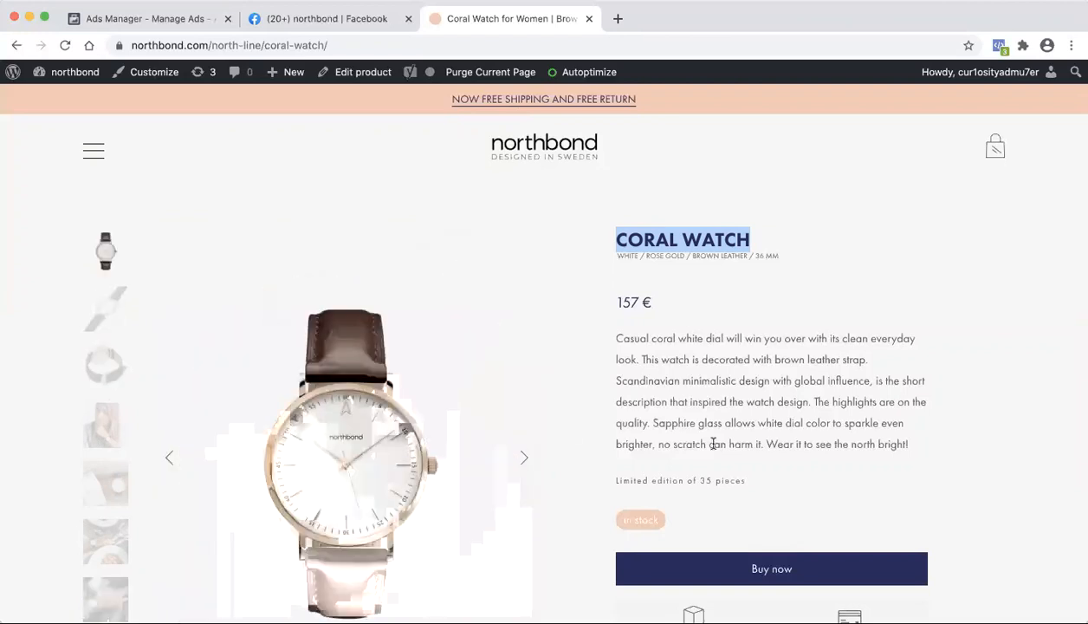
scroll(674, 405, "down", 3)
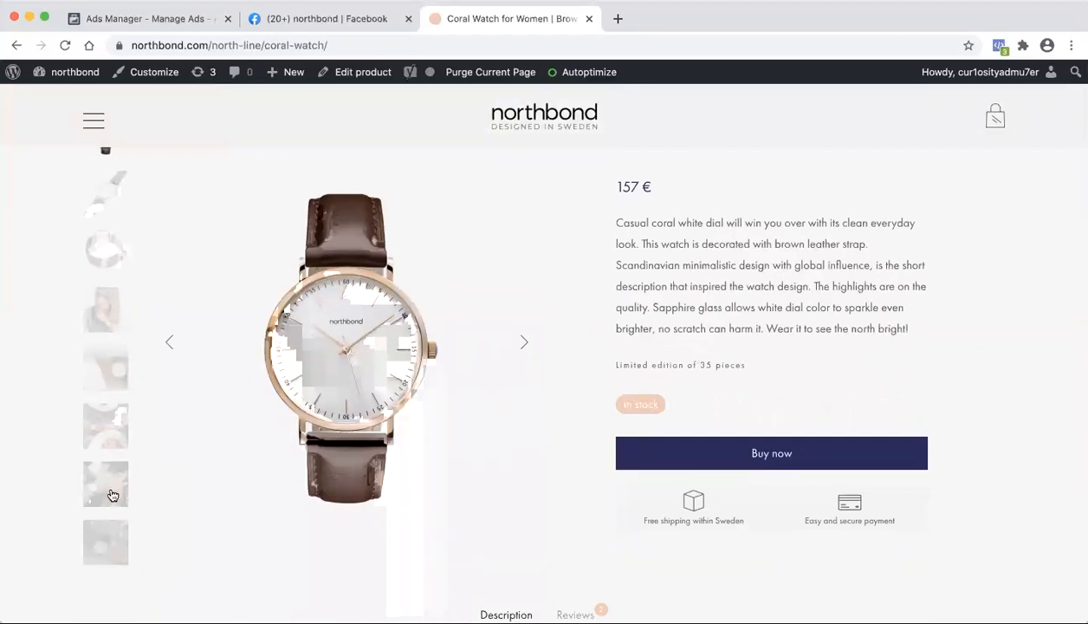
scroll(596, 339, "up", 3)
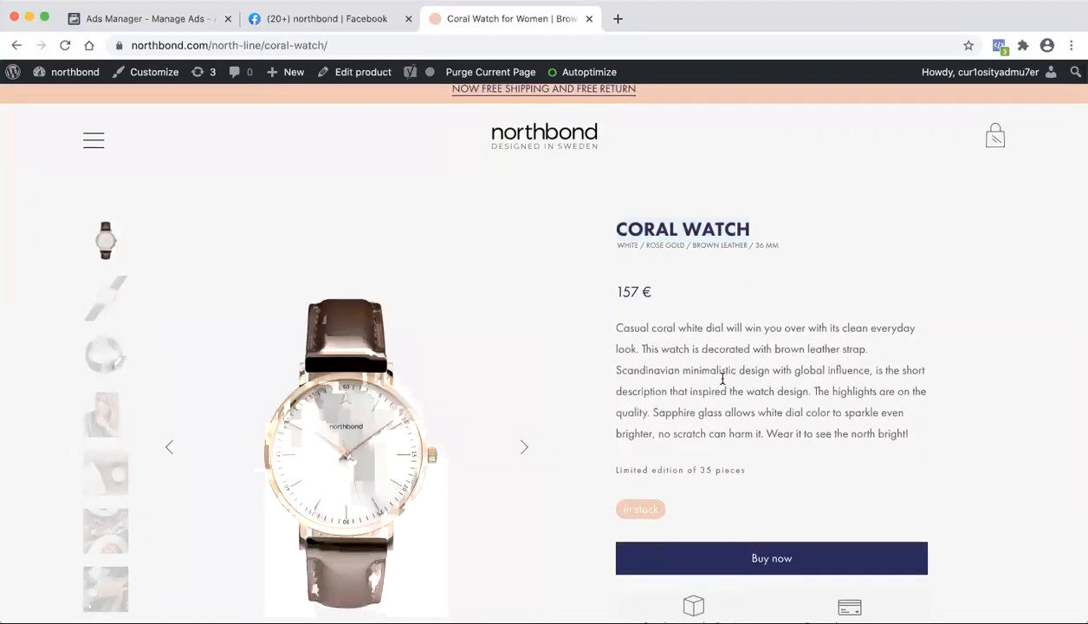
left_click_drag(617, 327, 905, 438)
left_click(906, 437)
left_click(813, 409, "shift")
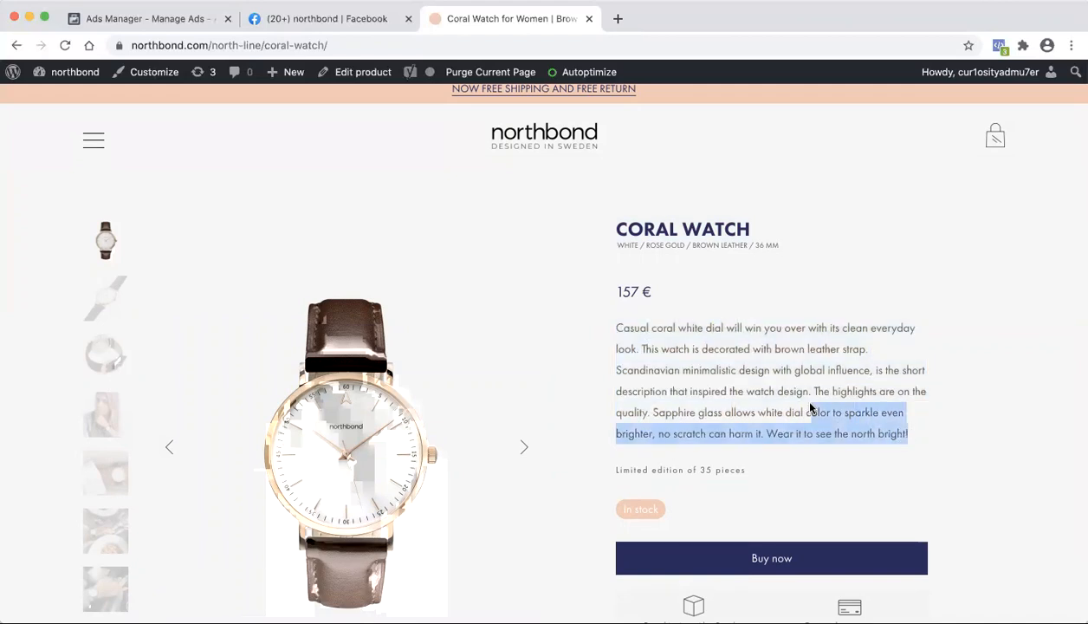
left_click(811, 407)
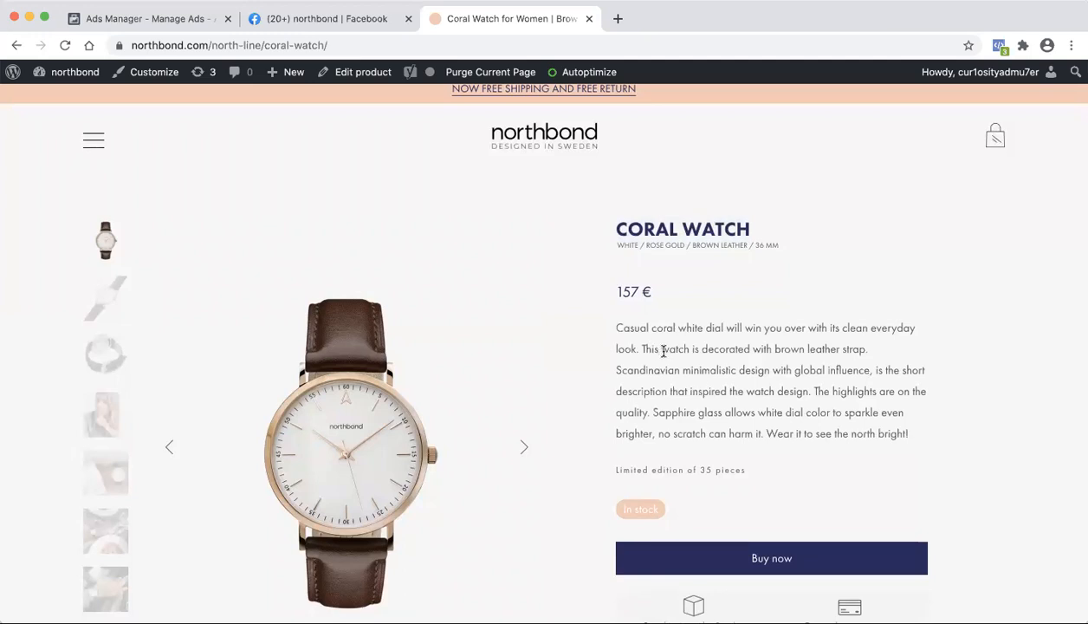
Step: Copy the phrase "Scandinavian minimalistic design with global influence" from the Coral Watch description
left_click_drag(667, 372, 719, 372)
left_click(612, 373)
left_click_drag(615, 371, 867, 373)
key("ctrl+c")
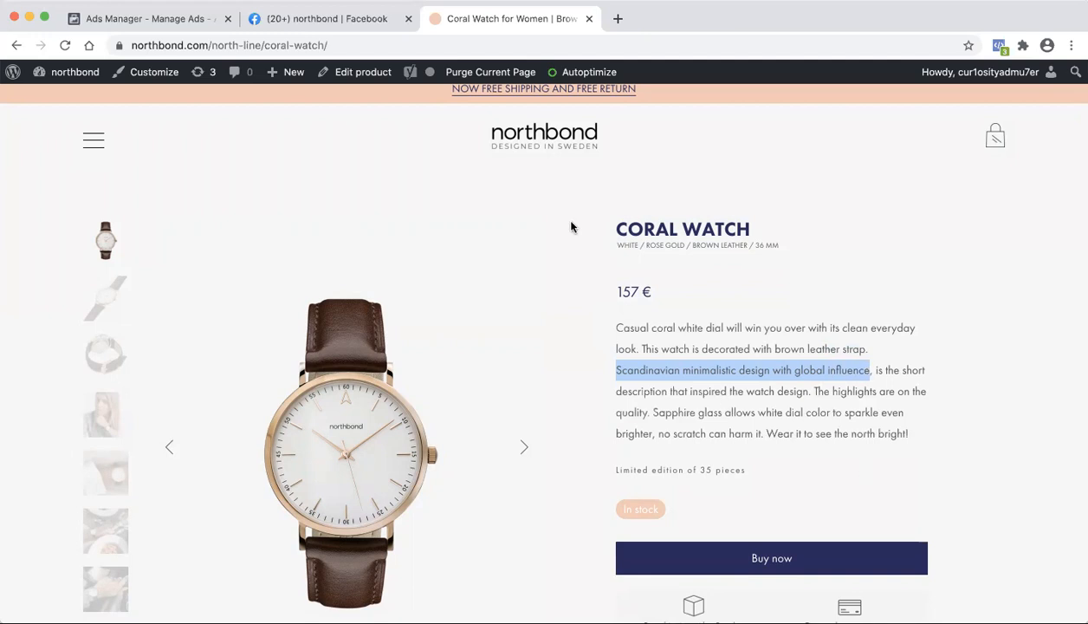
Step: Replace the carousel ad's entire primary text in Ads Manager with the copied phrase "Scandinavian minimalistic design with global influence"
left_click(346, 24)
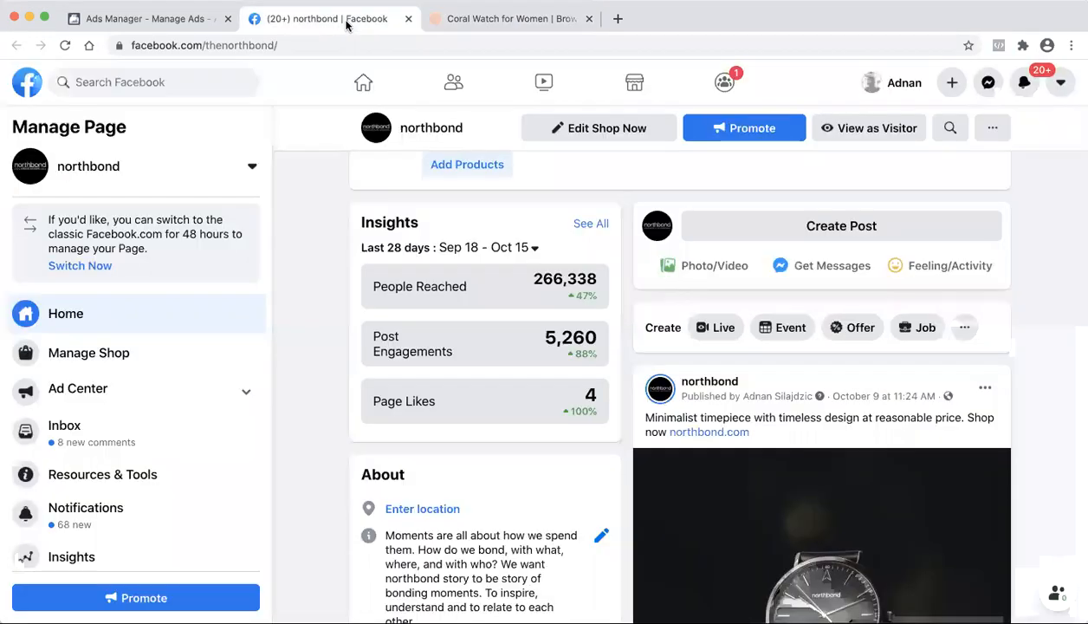
left_click(164, 20)
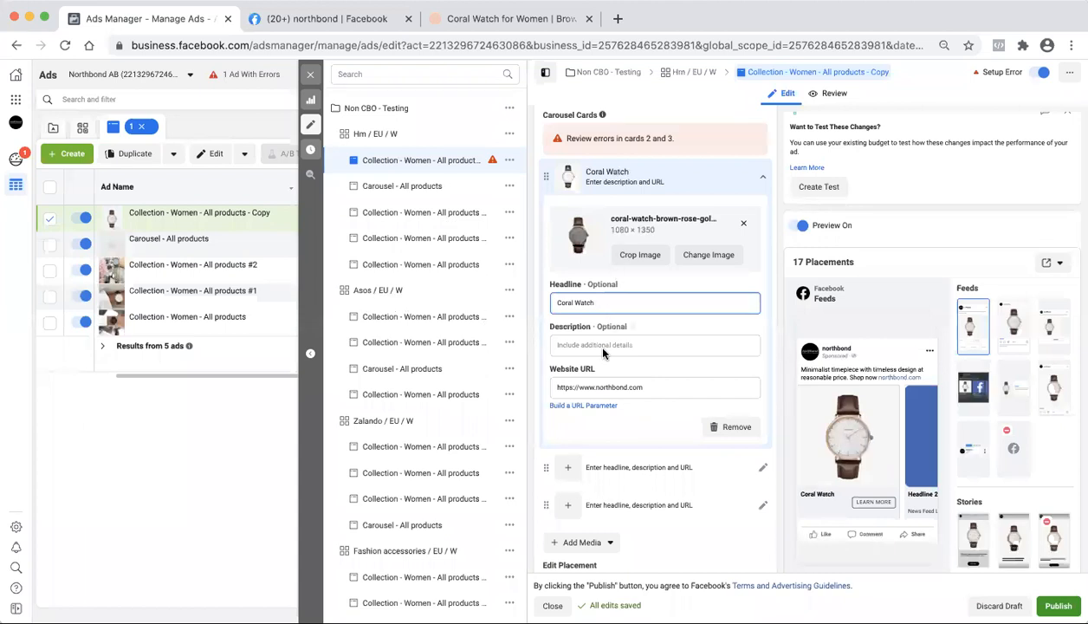
scroll(605, 391, "up", 2)
scroll(604, 391, "up", 1)
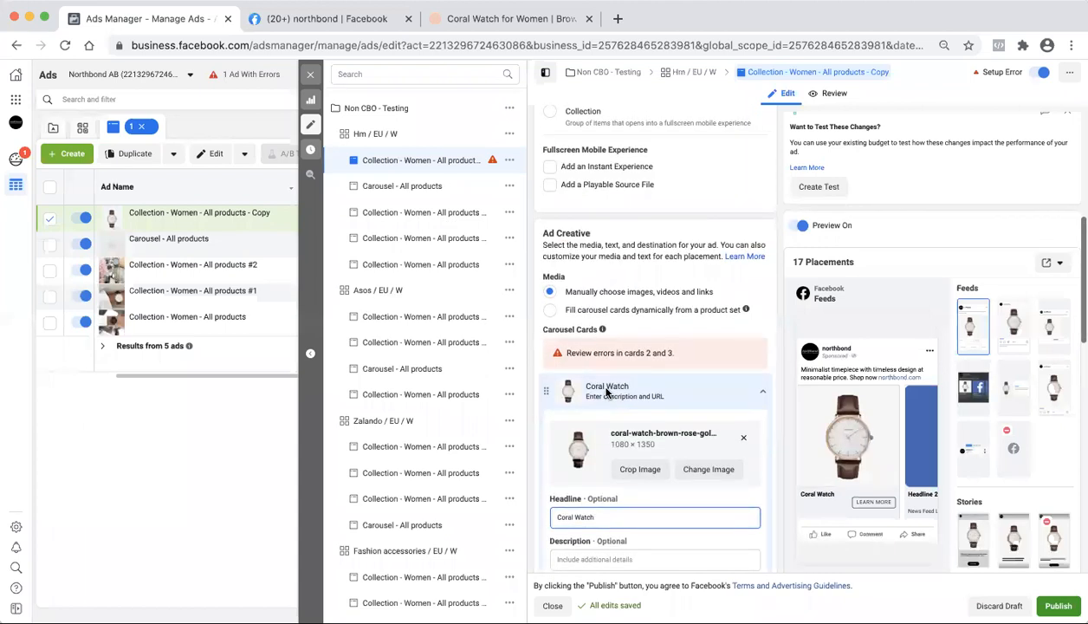
scroll(604, 391, "down", 3)
scroll(605, 391, "down", 8)
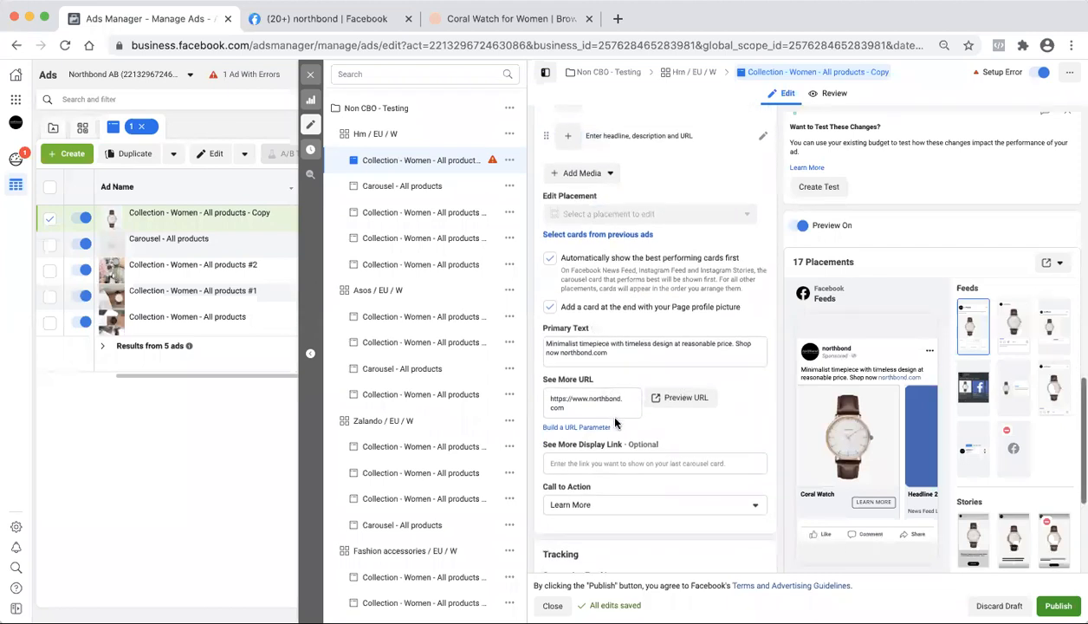
left_click(653, 357)
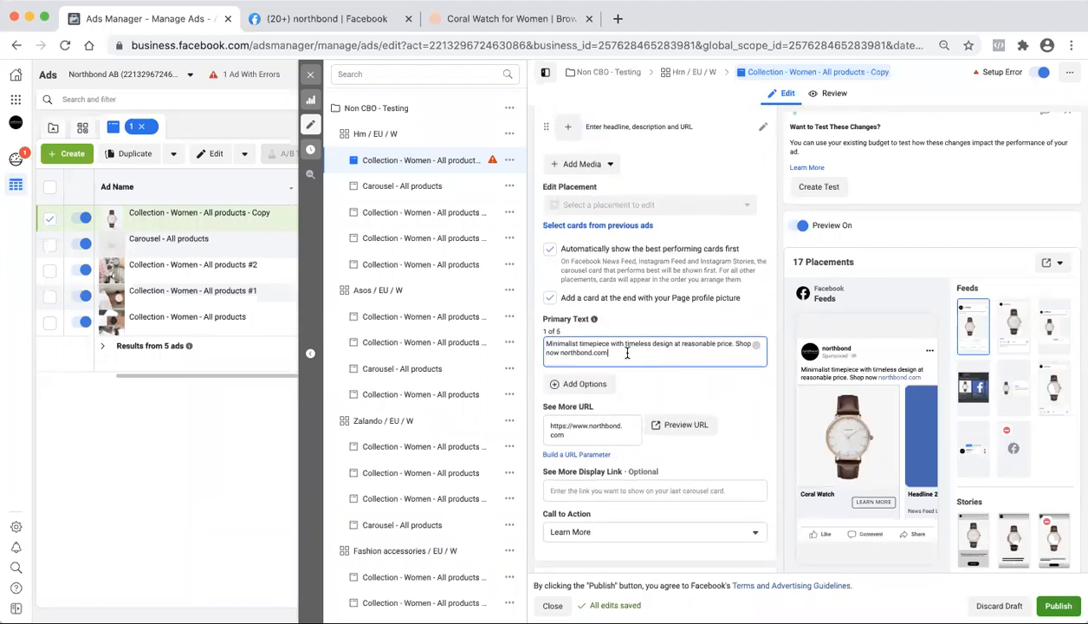
left_click_drag(628, 352, 587, 345)
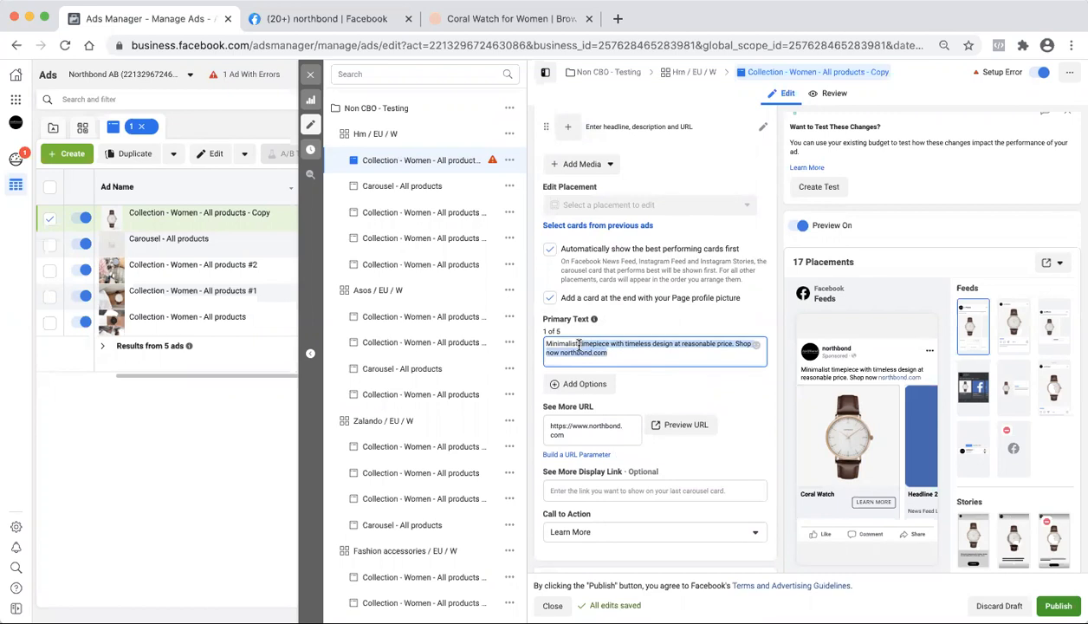
key("ctrl+v")
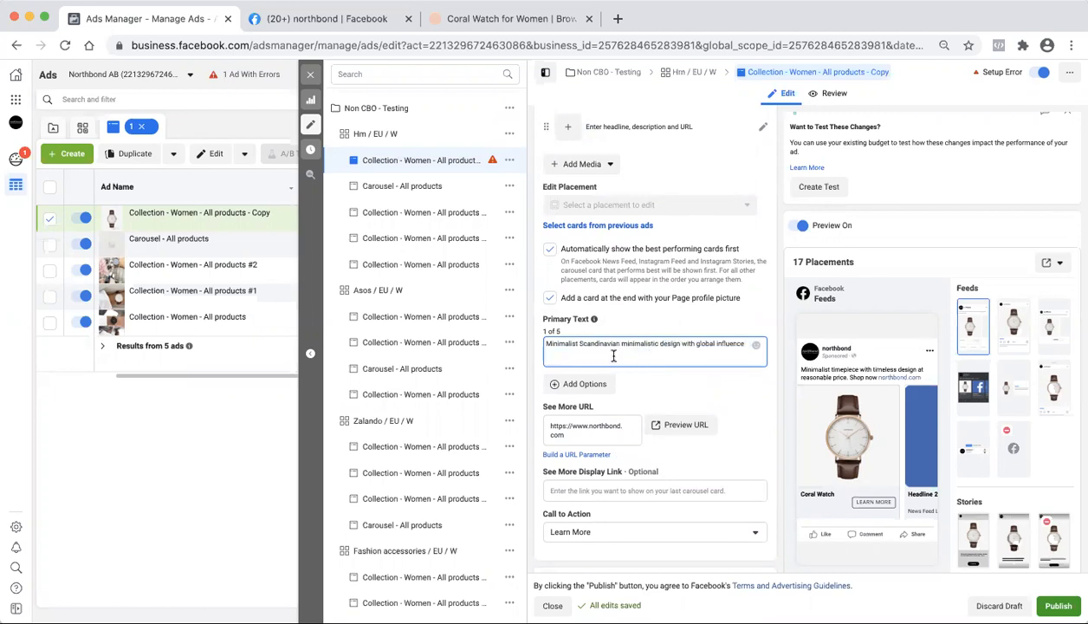
left_click_drag(578, 344, 512, 345)
key("BackSpace")
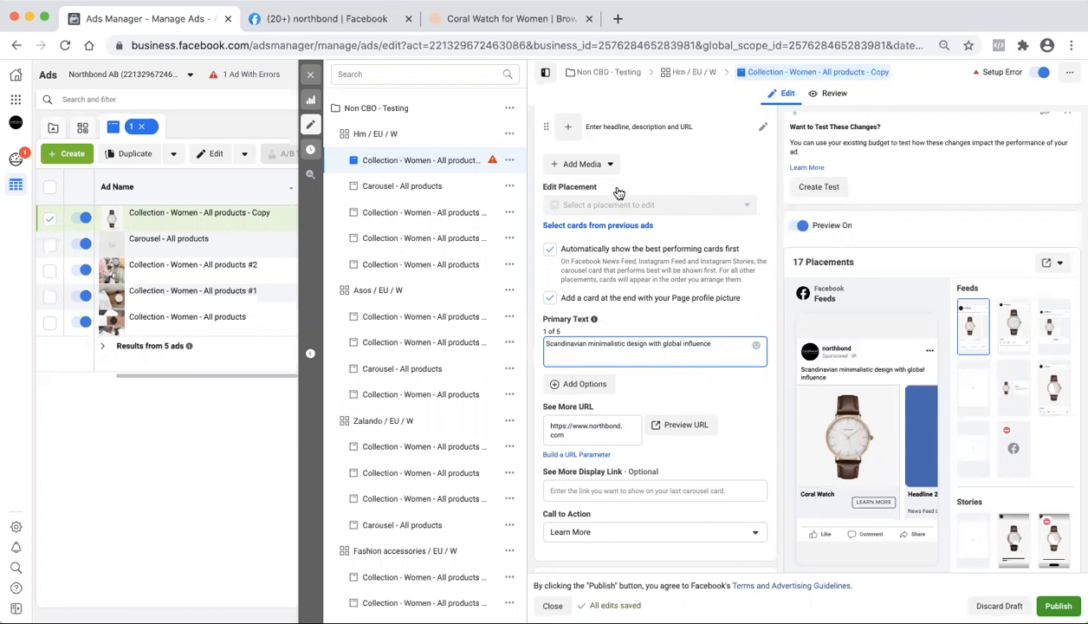
Step: Look through the Coral Watch product page in the webshop from description to footer, and open the shop's homepage
left_click(523, 19)
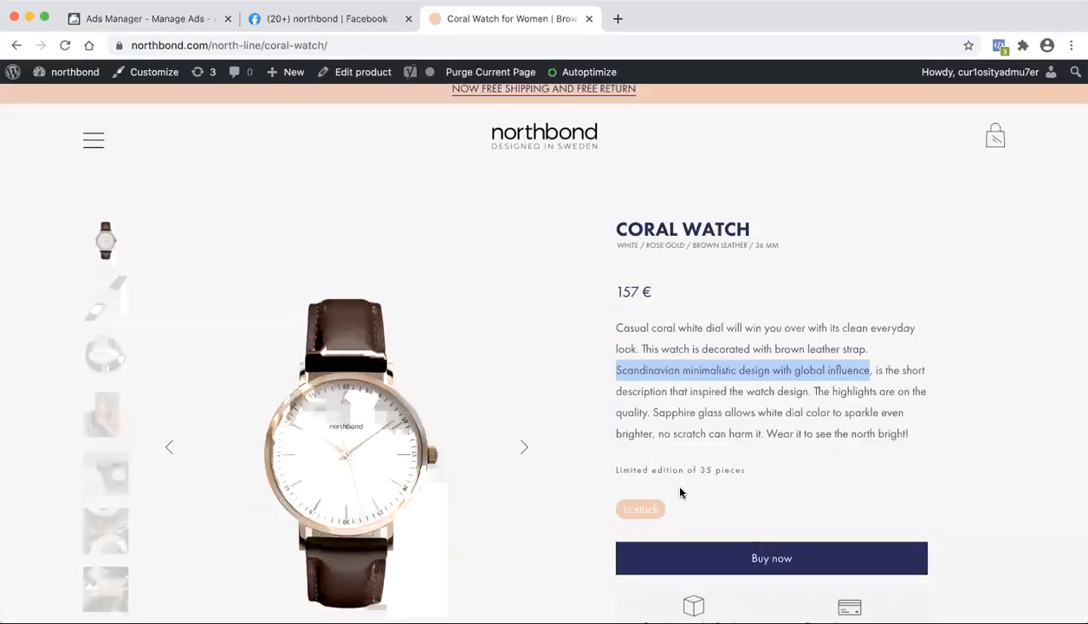
left_click(652, 412)
scroll(651, 414, "down", 2)
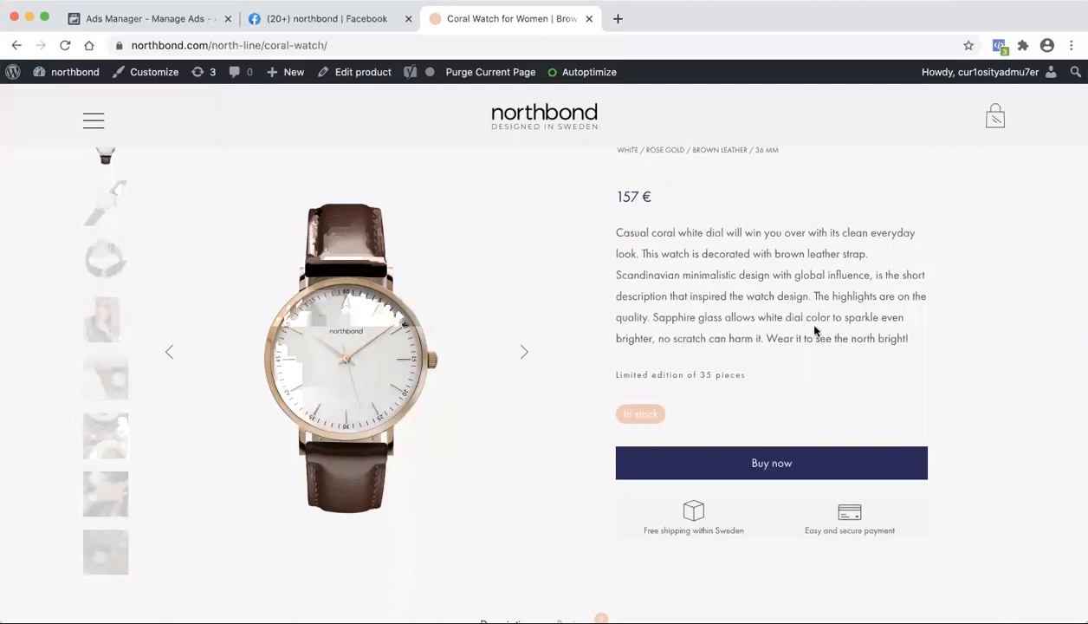
scroll(833, 334, "down", 3)
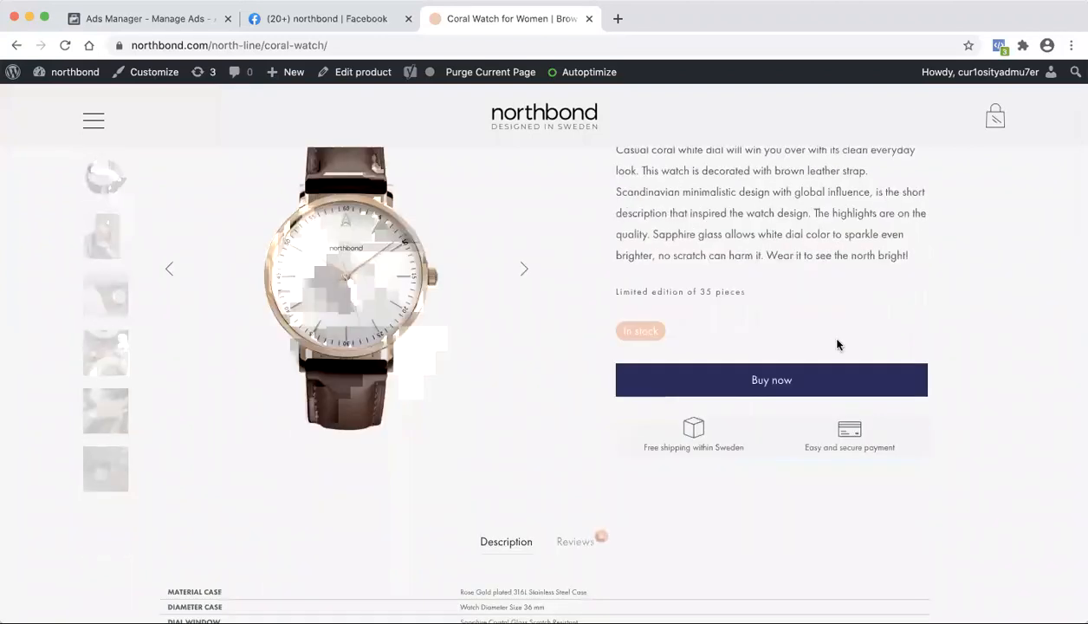
scroll(836, 343, "down", 10)
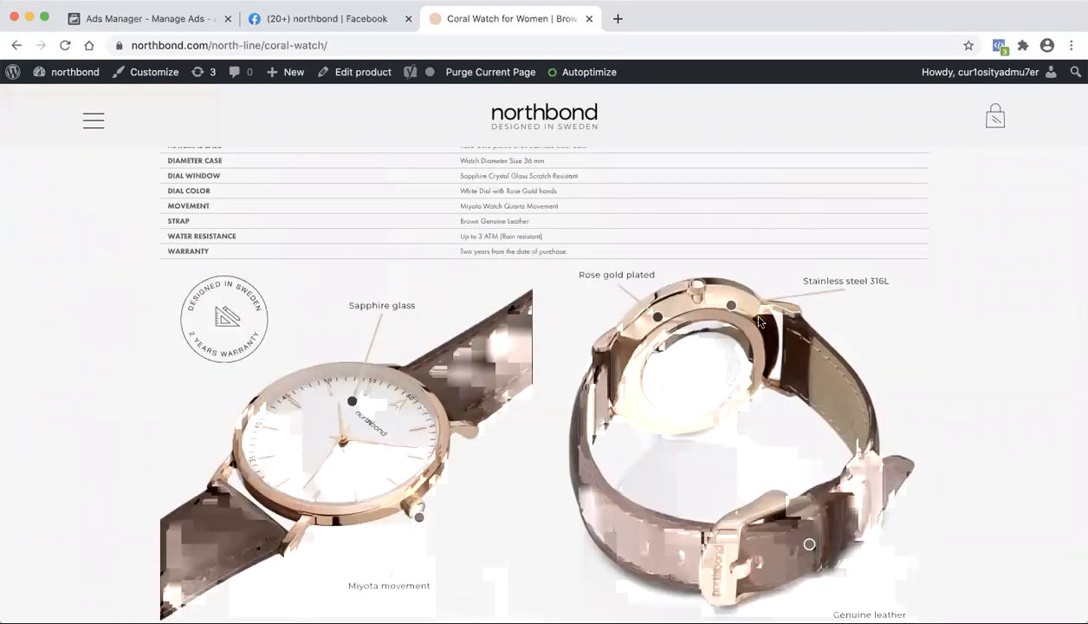
scroll(758, 322, "up", 1)
scroll(759, 322, "down", 15)
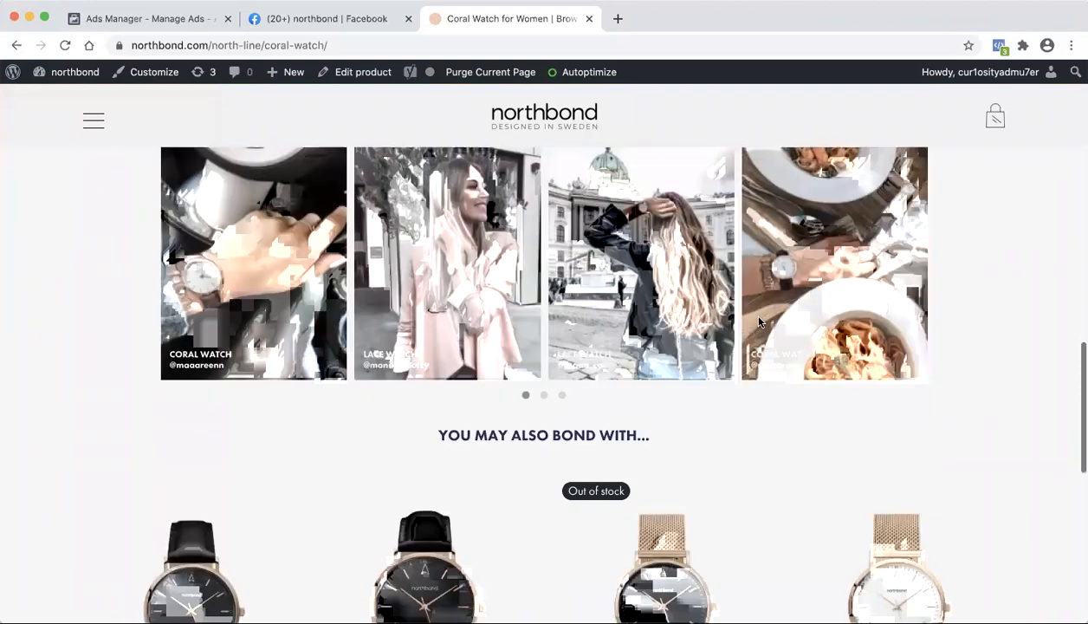
scroll(759, 322, "down", 14)
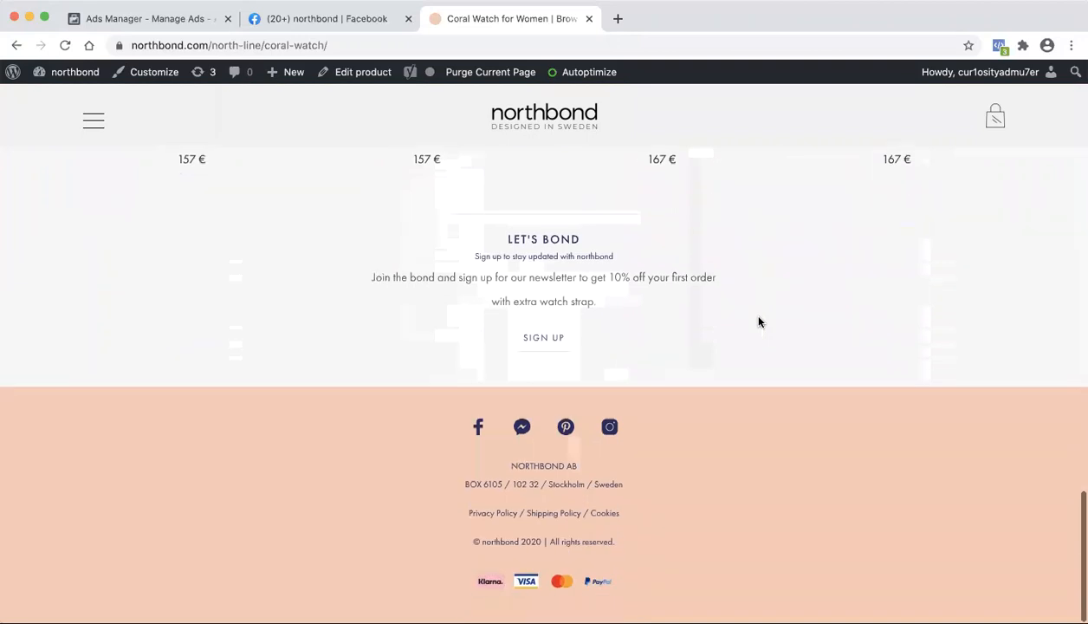
scroll(757, 321, "up", 20)
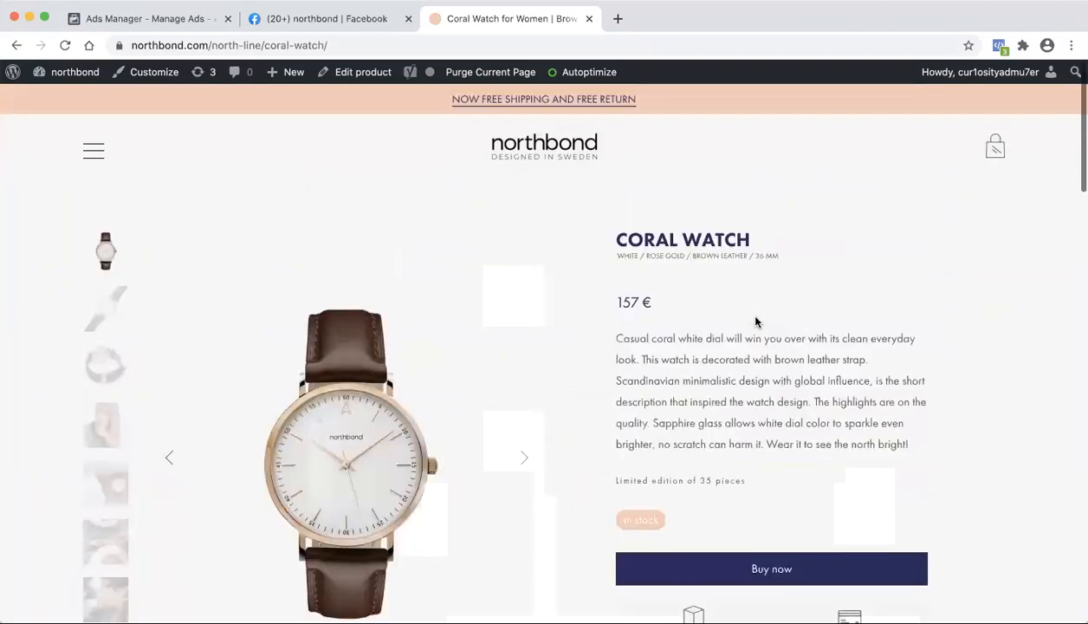
left_click(586, 164)
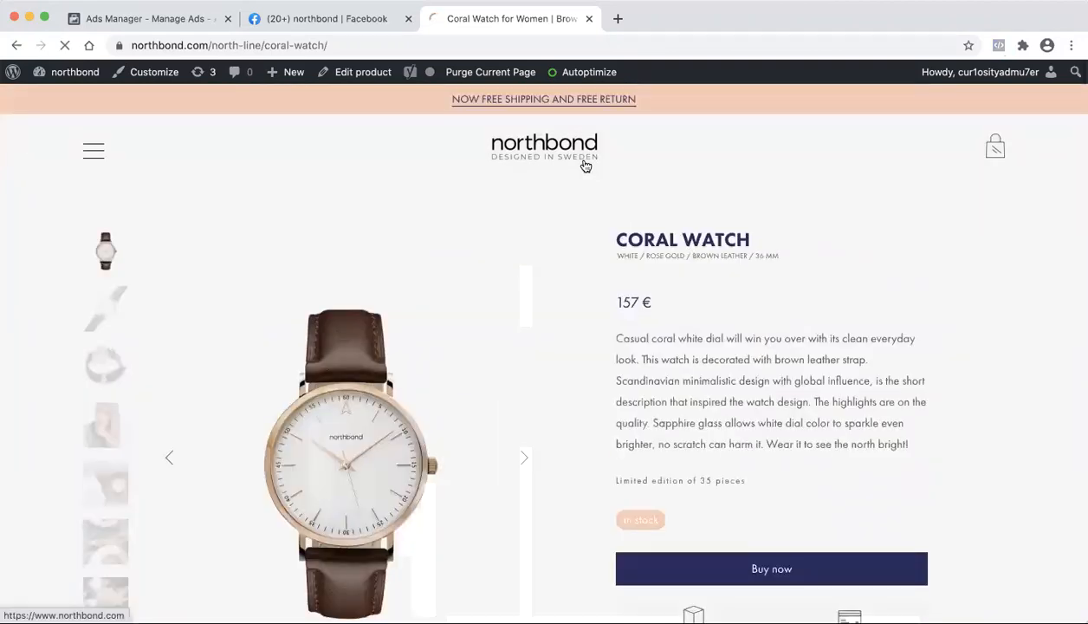
scroll(553, 327, "down", 1)
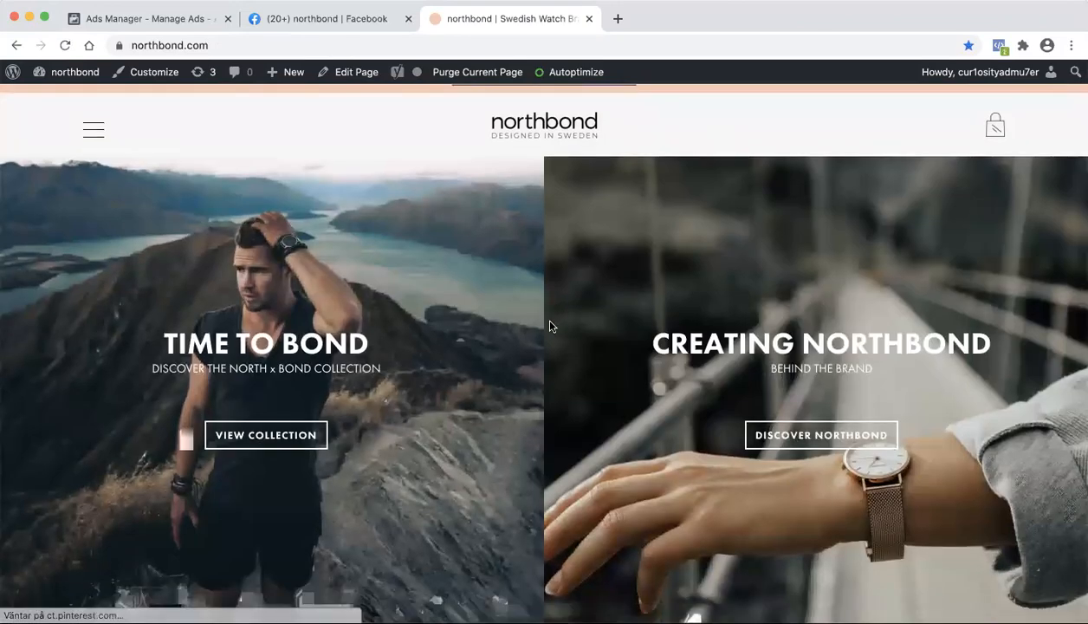
Step: Copy the sentence "northbond watch is a simple Scandinavian minimalistic design with a global influence." from the homepage's "Discover our brand" section
scroll(549, 326, "down", 10)
scroll(549, 327, "up", 3)
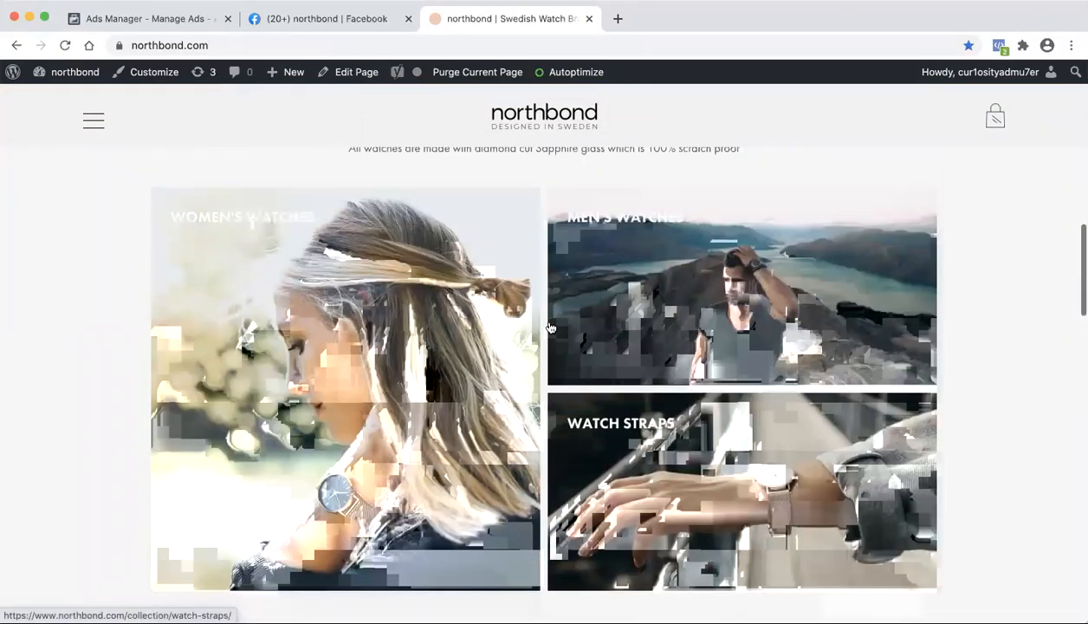
scroll(550, 326, "down", 4)
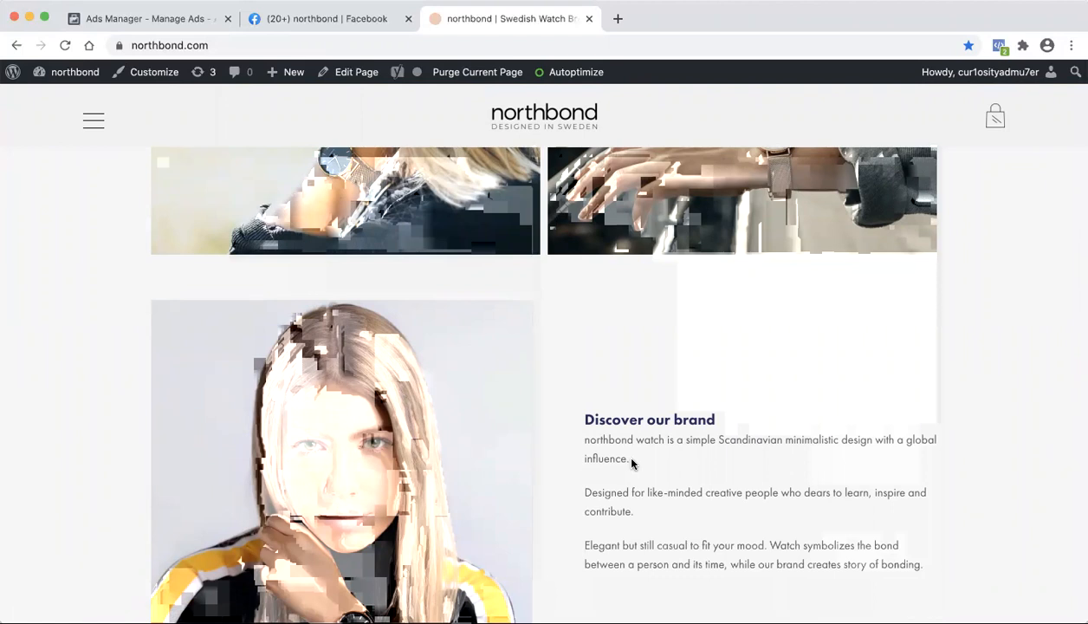
left_click_drag(631, 464, 573, 435)
key("ctrl+c")
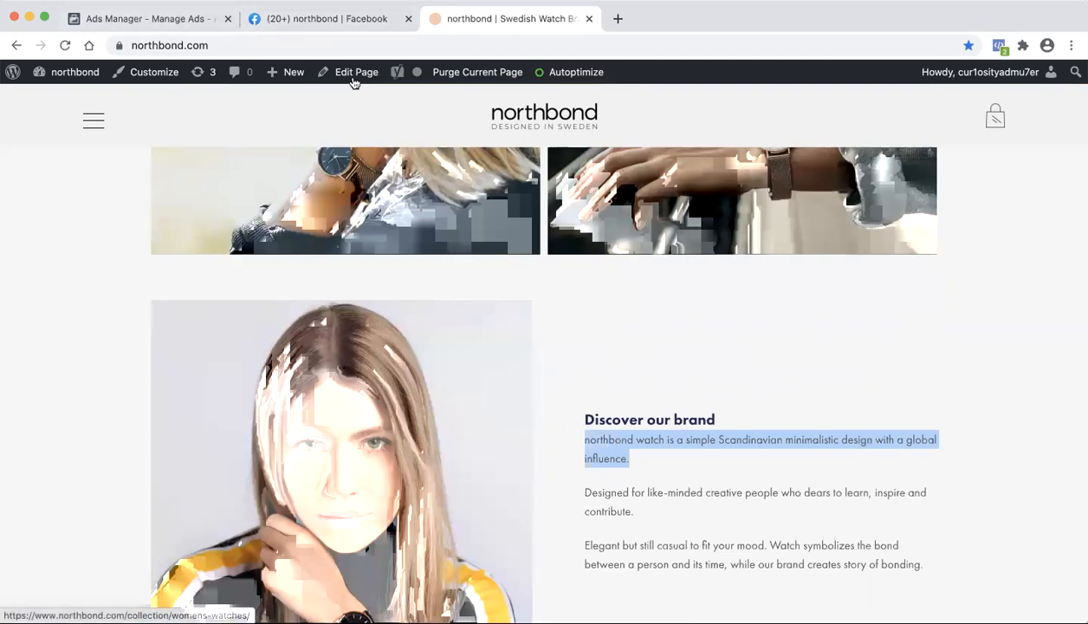
Step: Replace the carousel ad's primary text in Ads Manager with "northbond watch is a simple Scandinavian minimalistic design with a global influence."
left_click(185, 25)
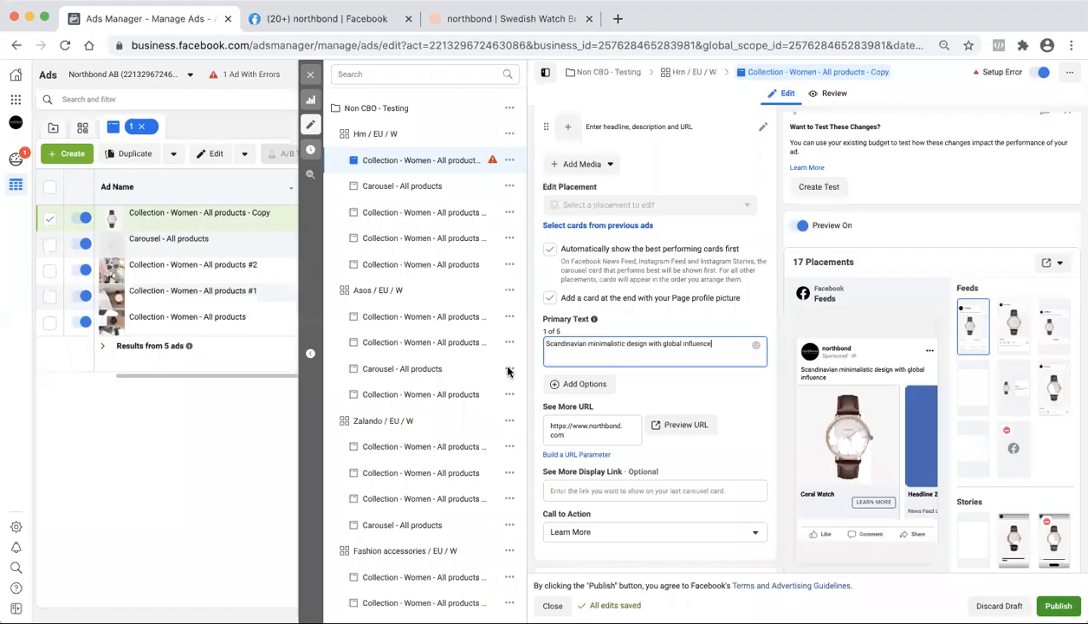
left_click_drag(712, 345, 530, 344)
key("ctrl+v")
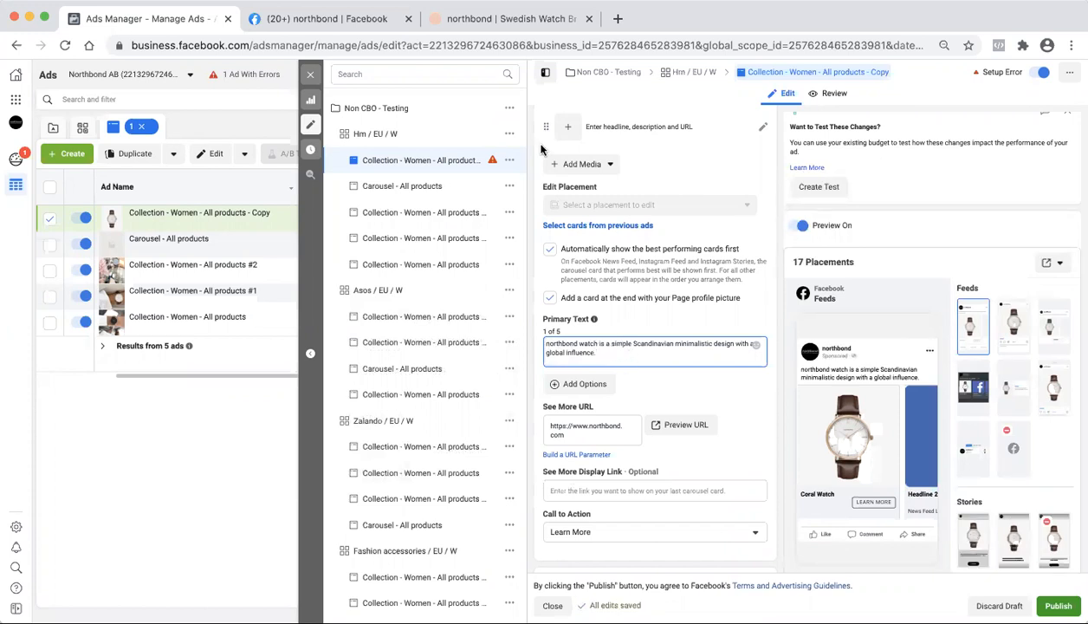
Step: Read through the webshop homepage's brand texts, from "Discover our brand" past "What is northbond" to the closing slogan
left_click(521, 22)
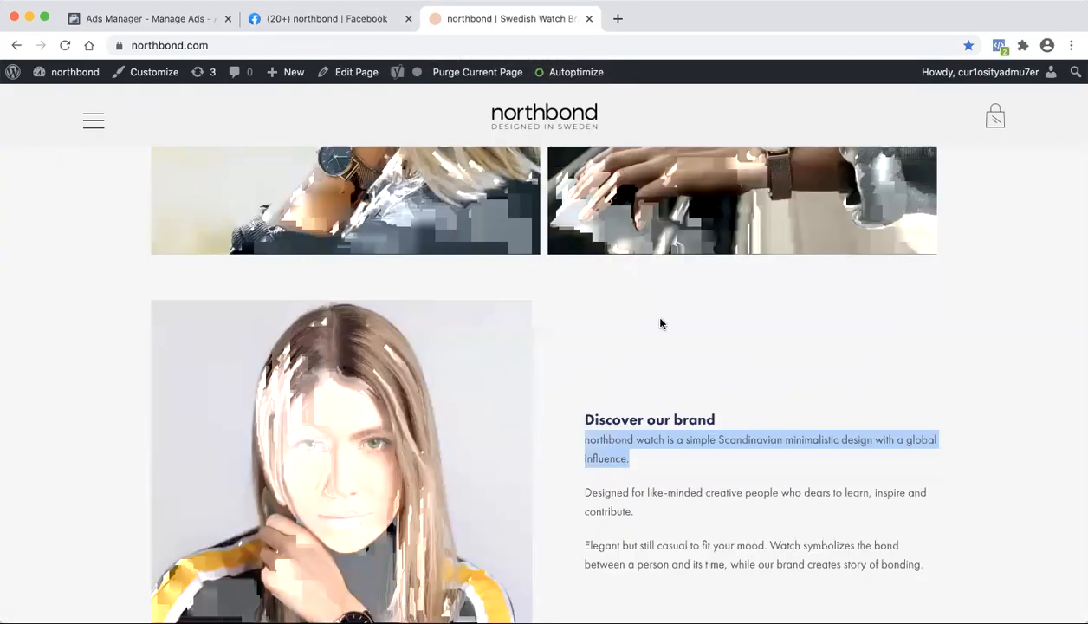
scroll(685, 456, "down", 3)
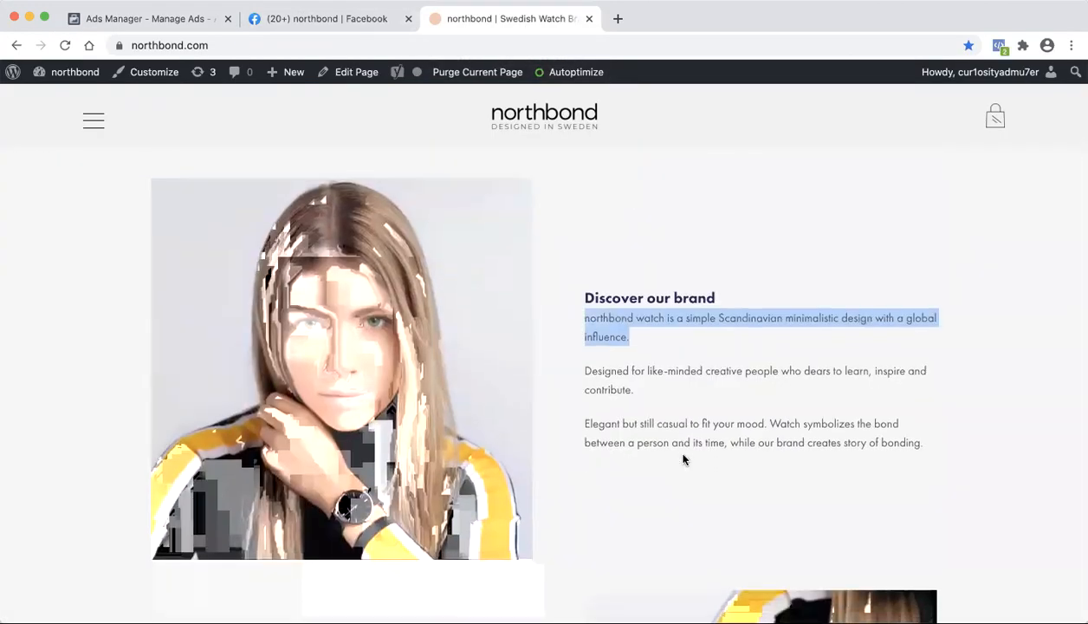
scroll(684, 460, "down", 3)
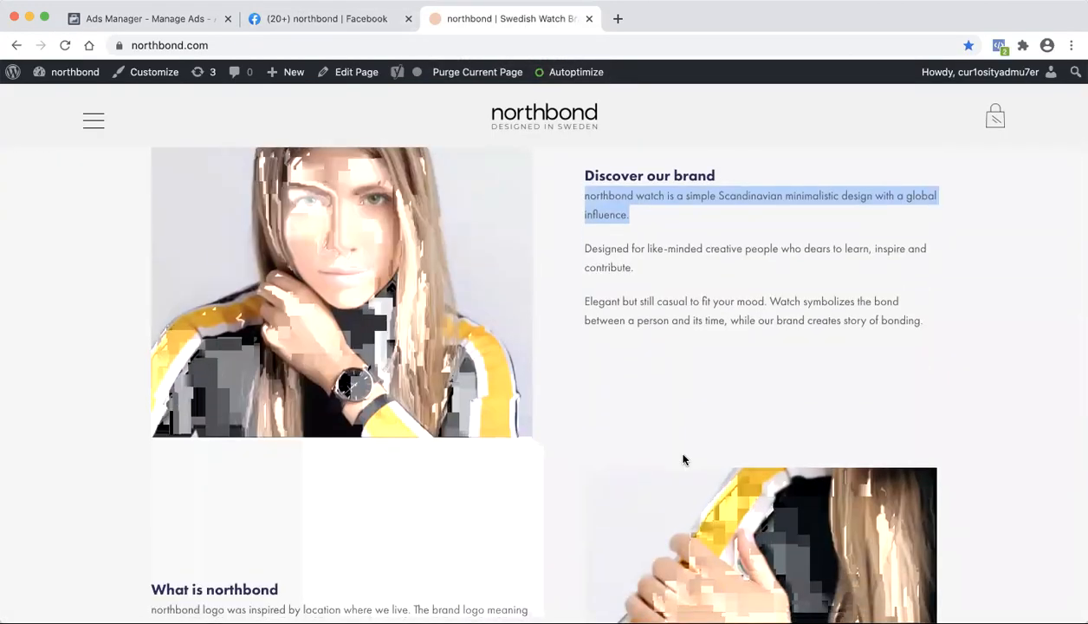
scroll(683, 459, "down", 1)
scroll(683, 459, "down", 2)
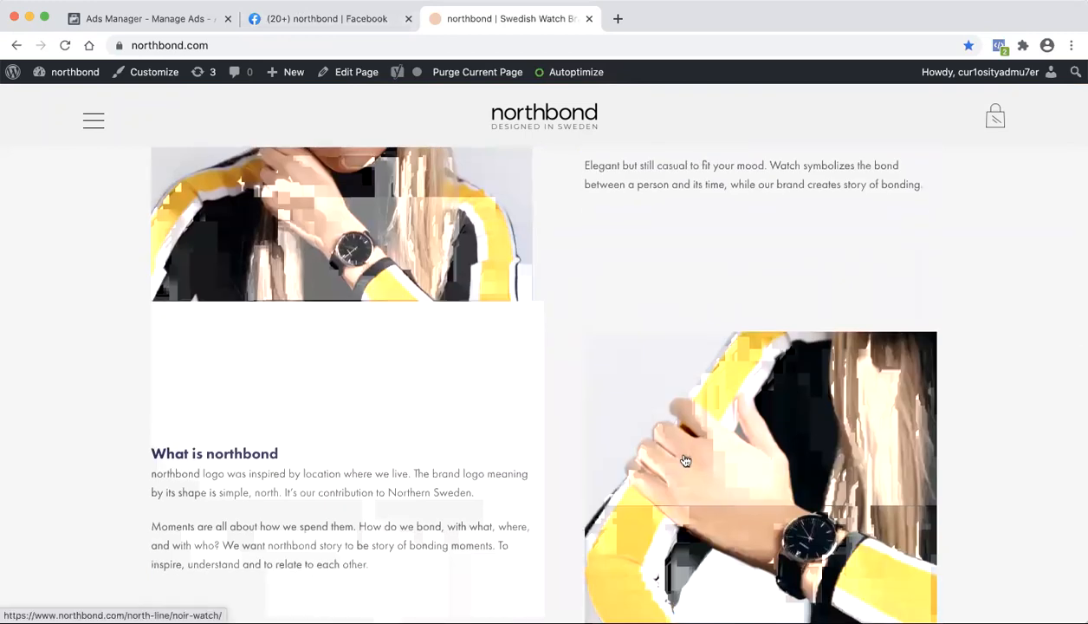
scroll(684, 460, "down", 3)
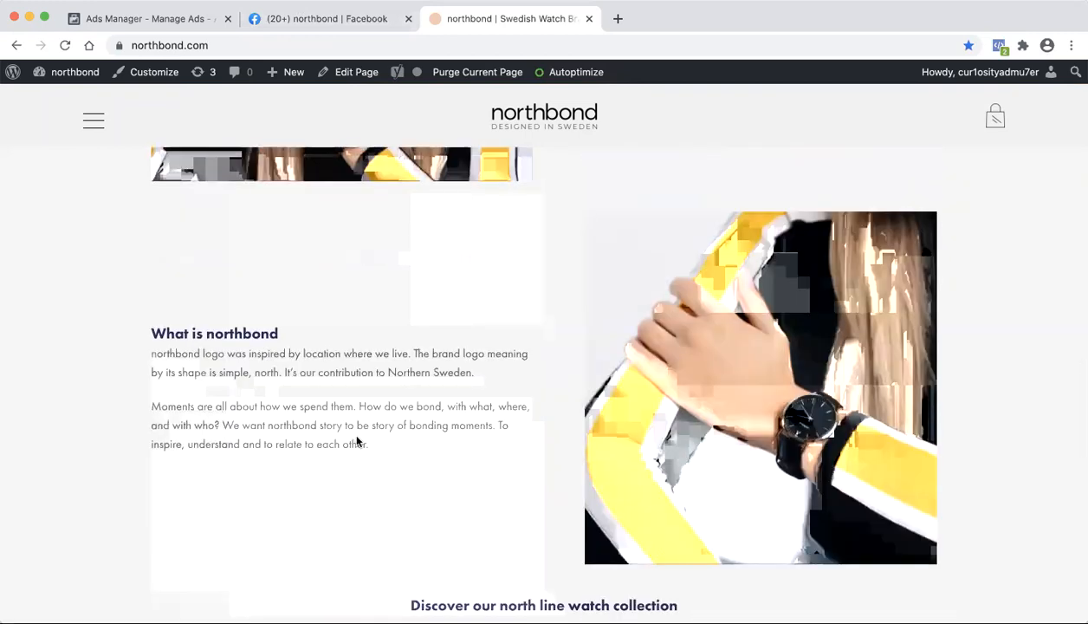
scroll(206, 407, "down", 2)
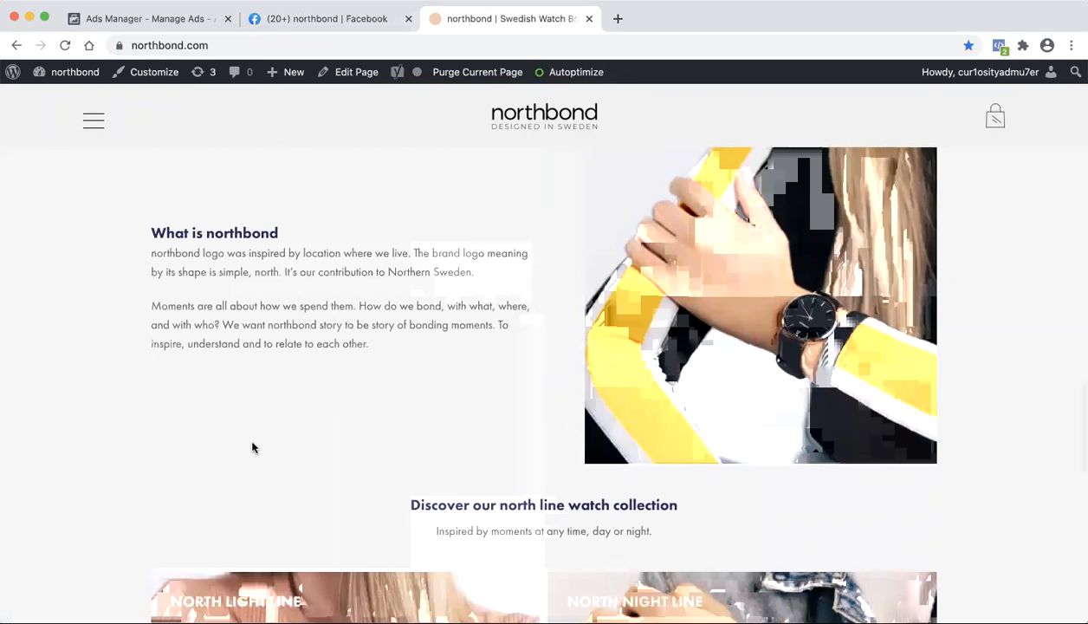
scroll(253, 447, "down", 5)
scroll(252, 447, "down", 2)
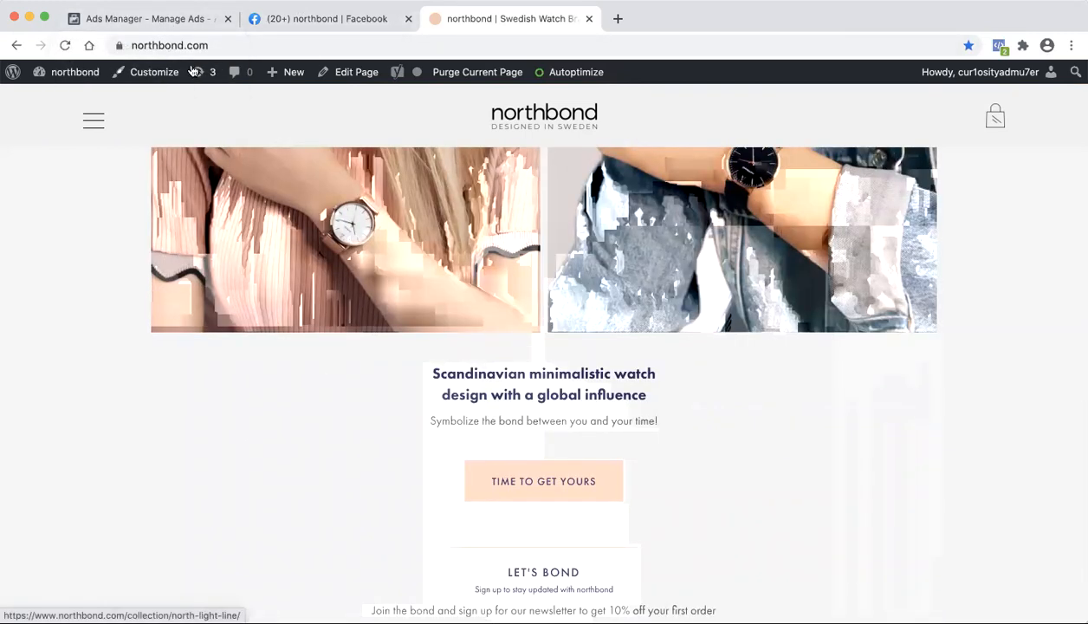
Step: Look at the emoji choices for the ad's primary text in Ads Manager and check the See More URL field
left_click(181, 23)
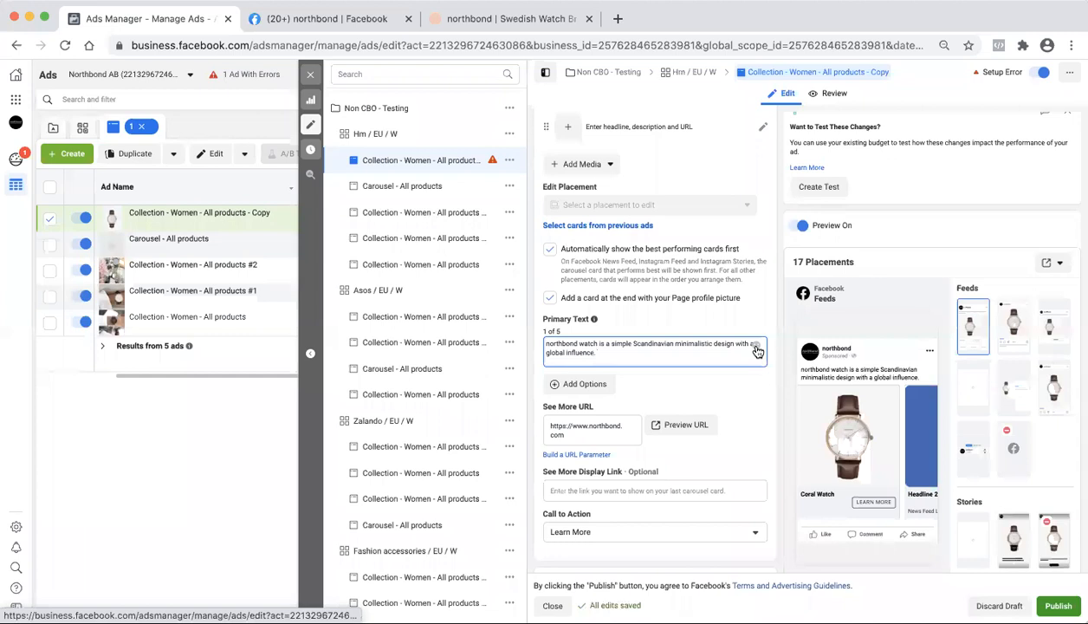
left_click(755, 347)
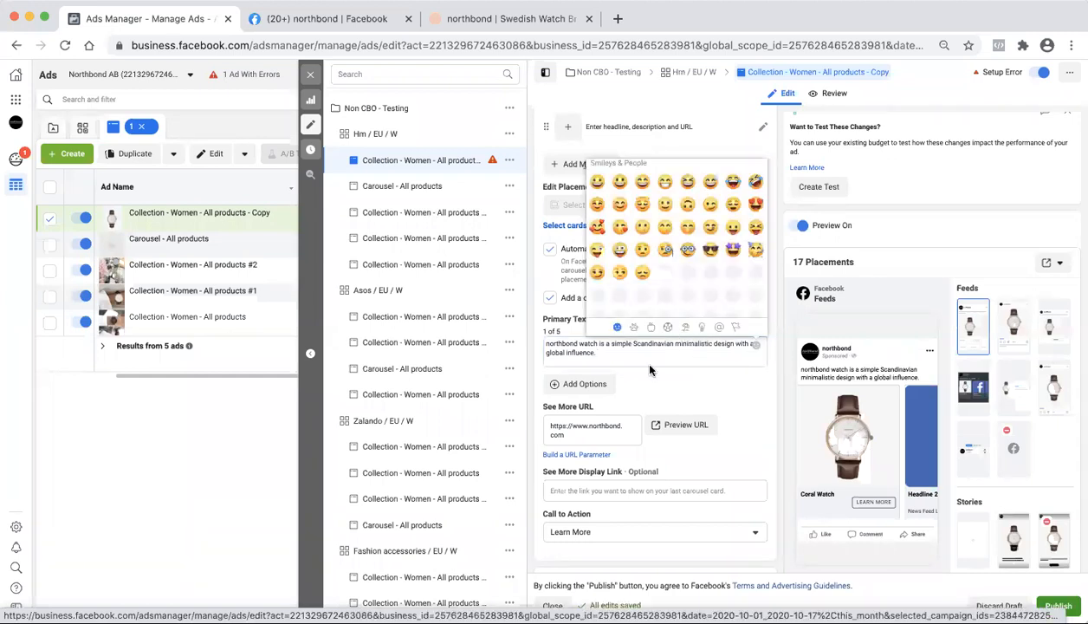
left_click(617, 353)
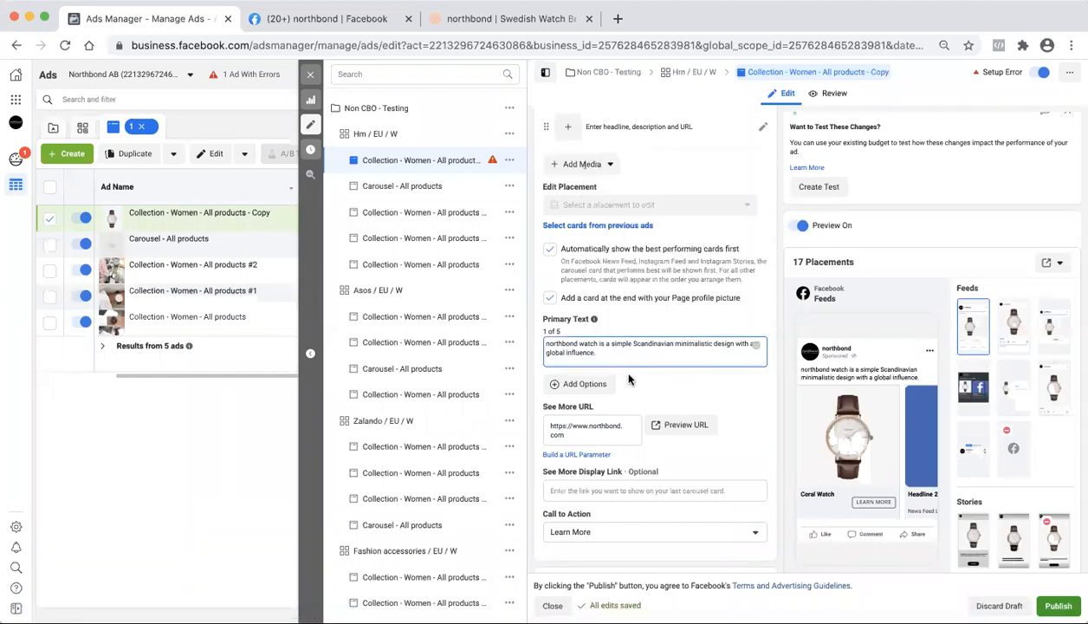
scroll(633, 468, "down", 1)
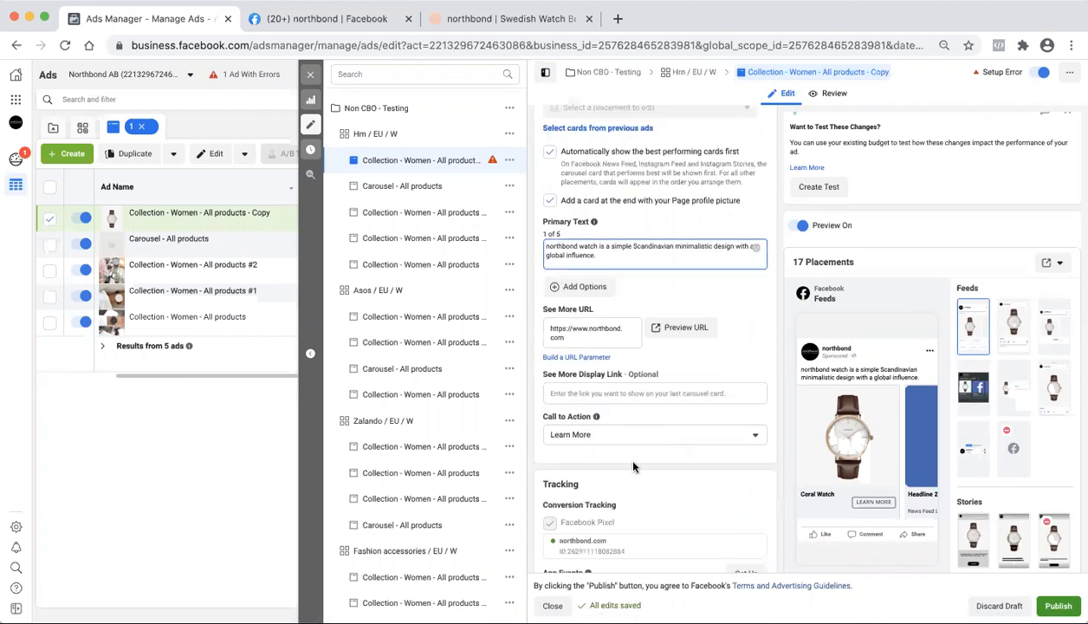
left_click(601, 340)
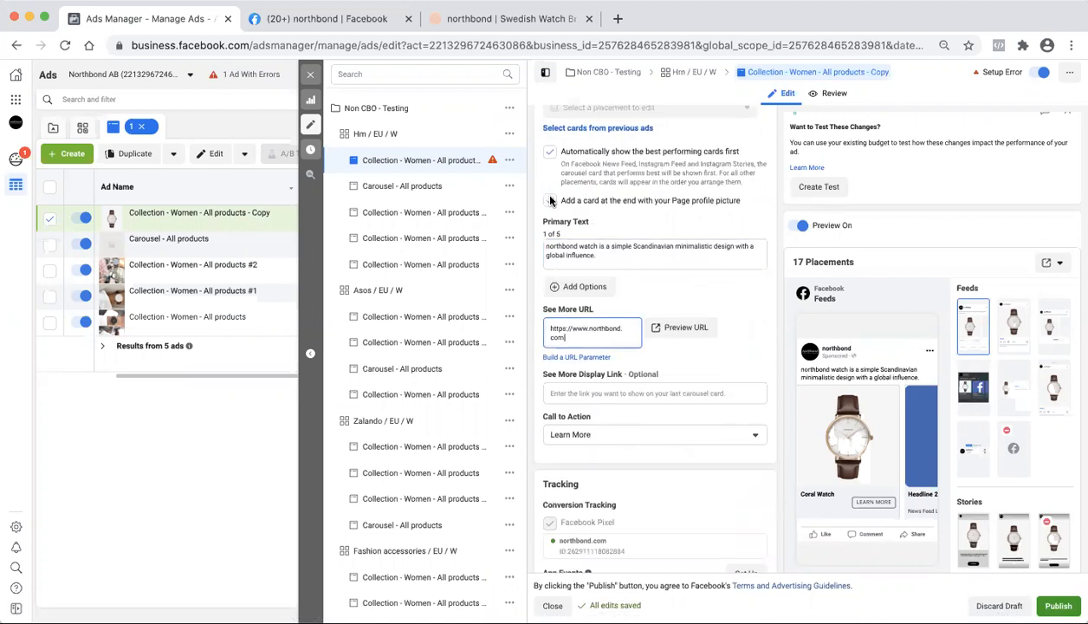
Step: Open the Coral Watch product page in the webshop by way of the North x Bond collection
left_click(483, 21)
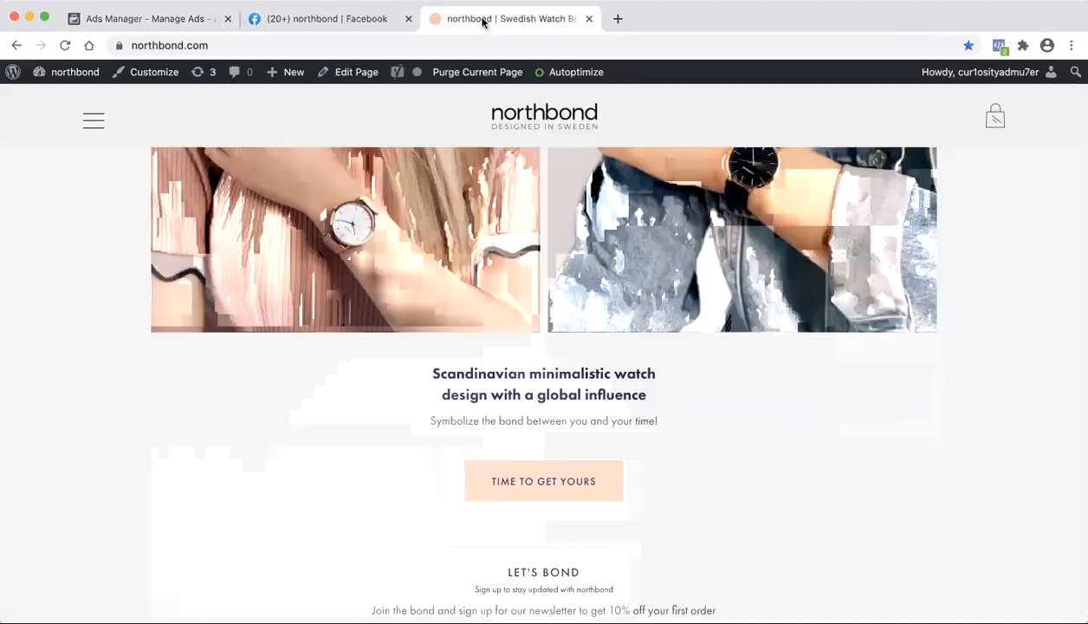
scroll(487, 286, "down", 5)
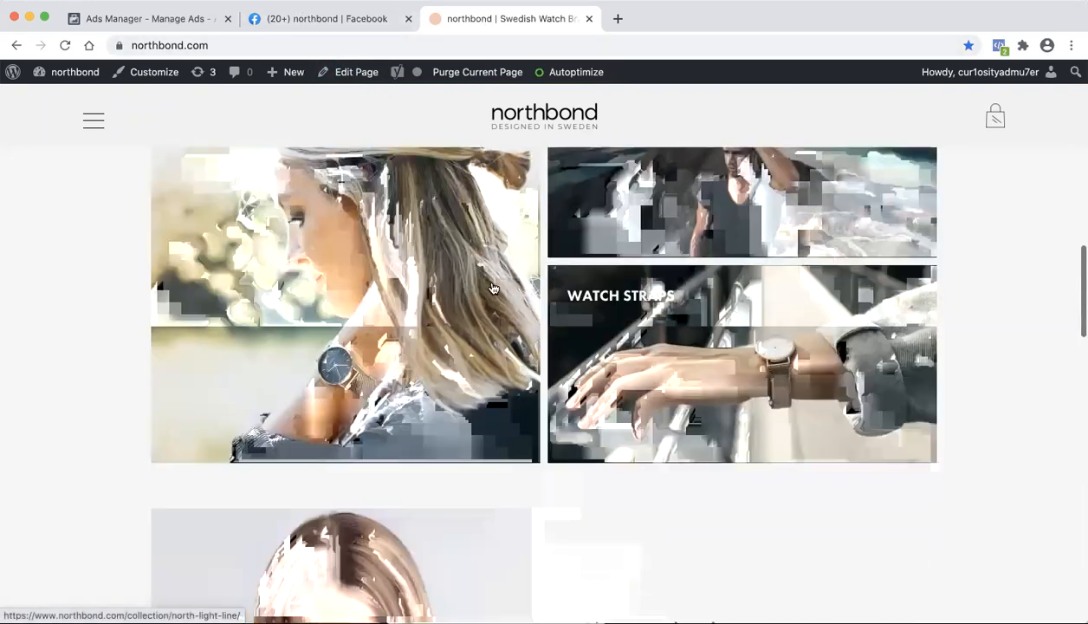
scroll(490, 286, "up", 5)
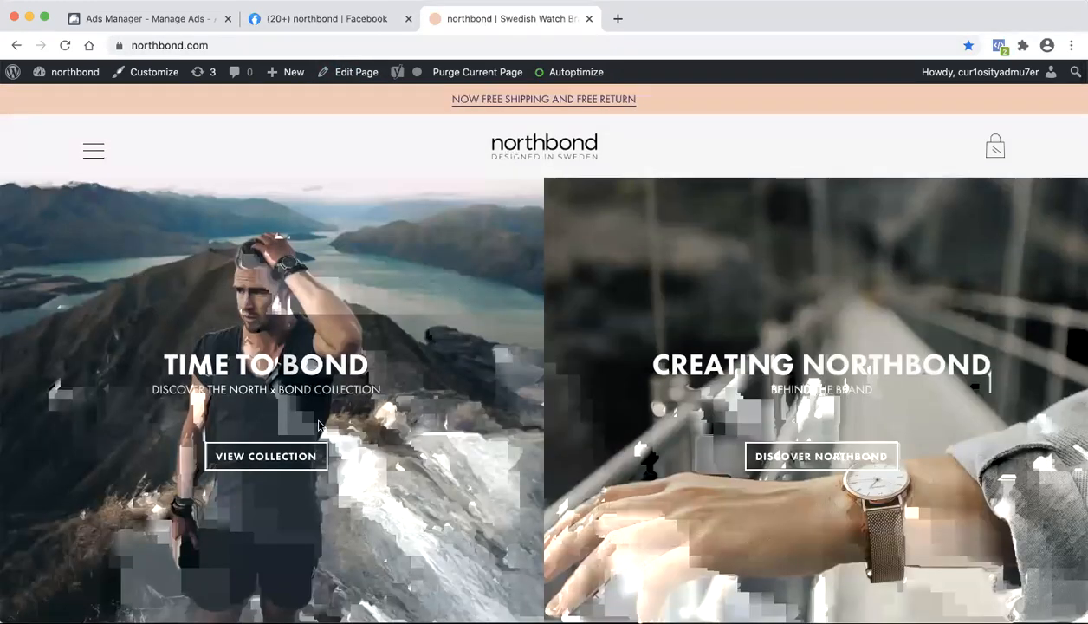
left_click(302, 454)
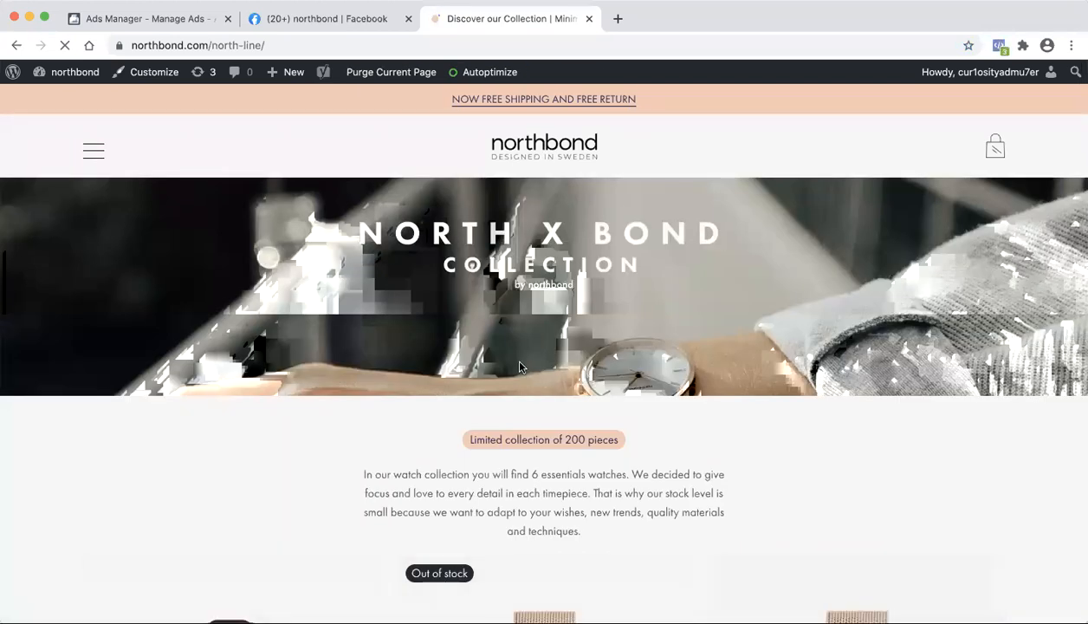
scroll(559, 390, "down", 3)
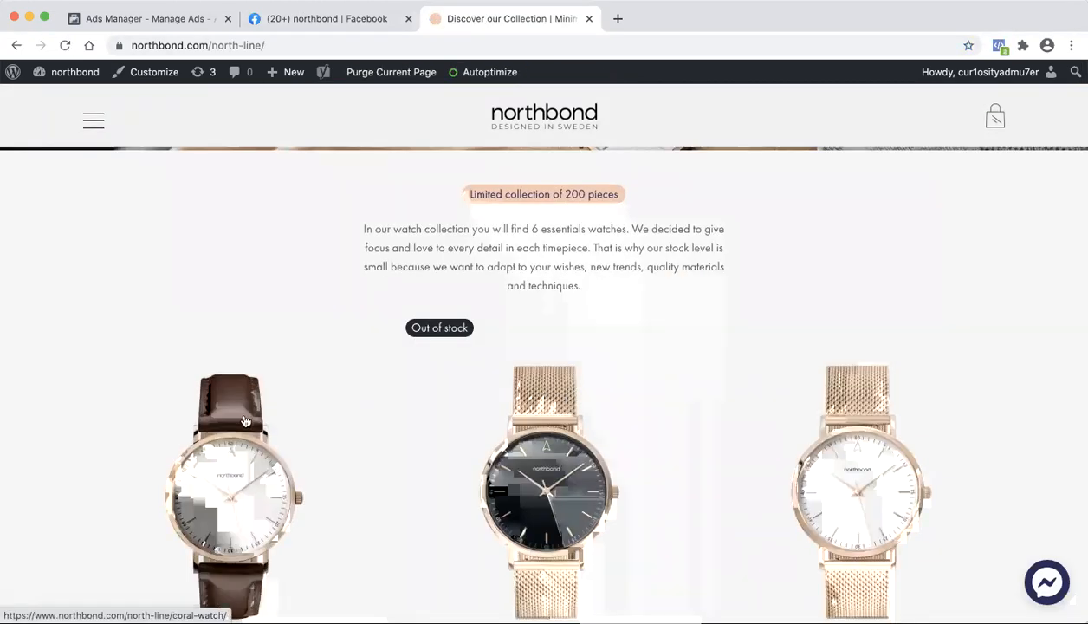
scroll(243, 419, "down", 2)
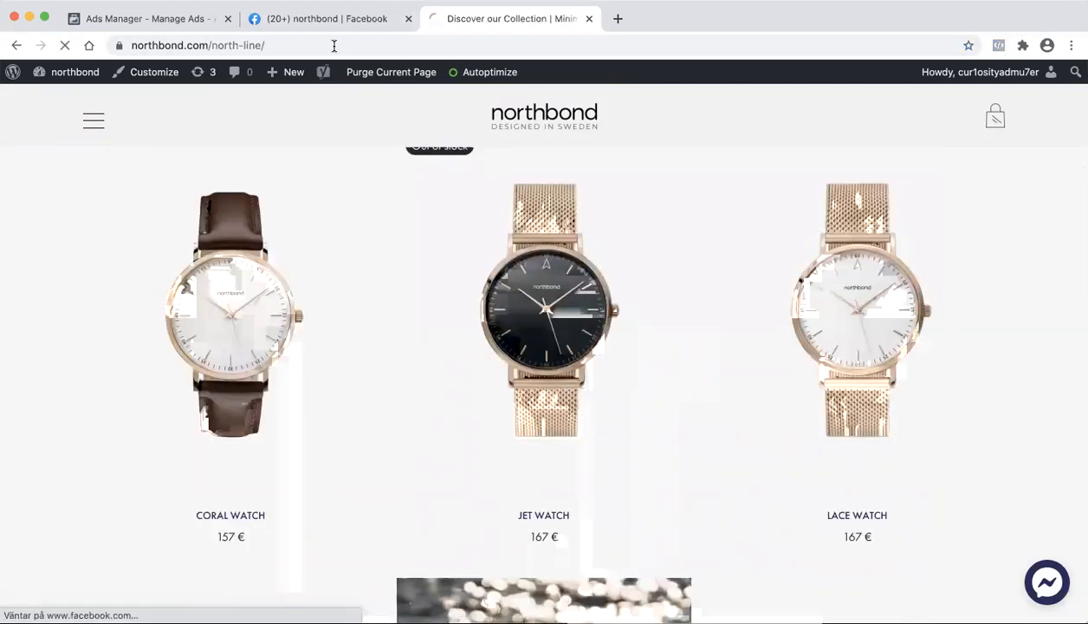
Step: Copy the full web address of the Coral Watch product page
left_click(334, 46)
left_click(335, 46)
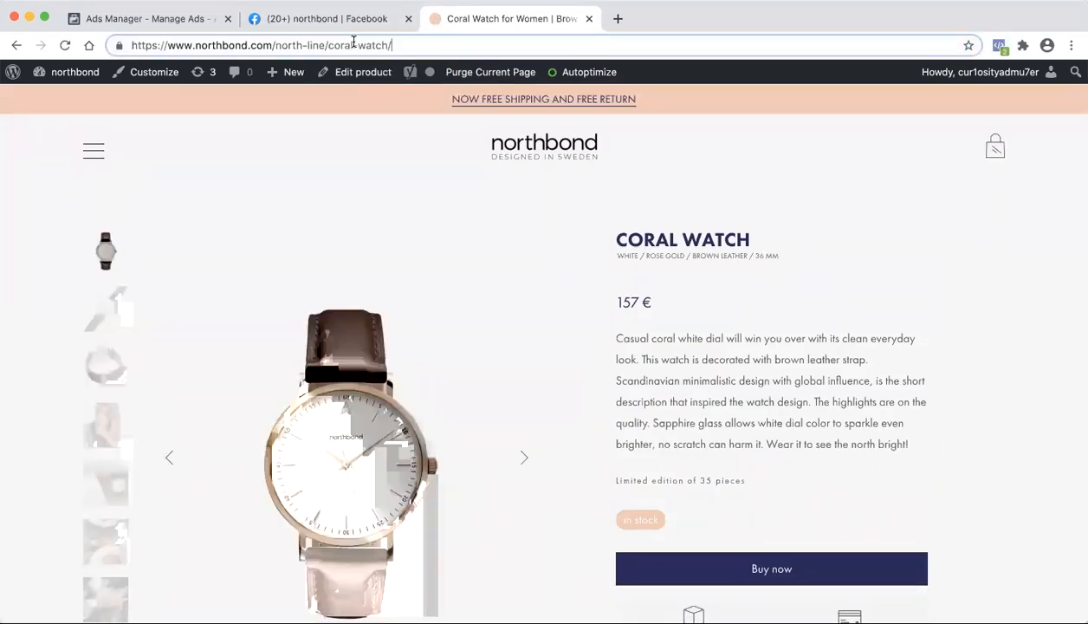
left_click_drag(414, 43, 128, 48)
key("ctrl+c")
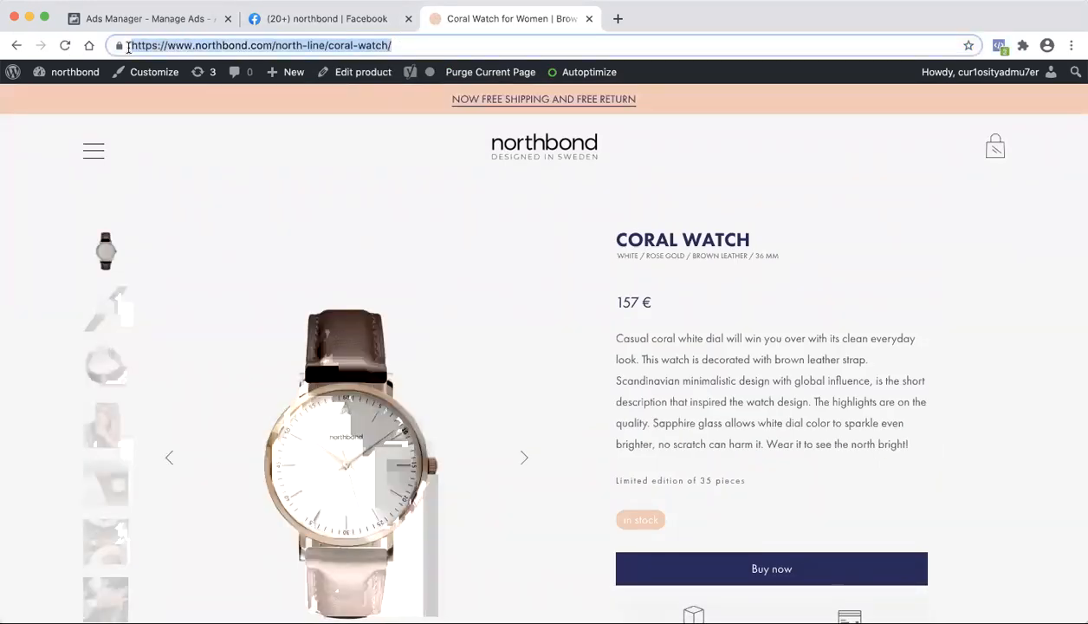
left_click(190, 20)
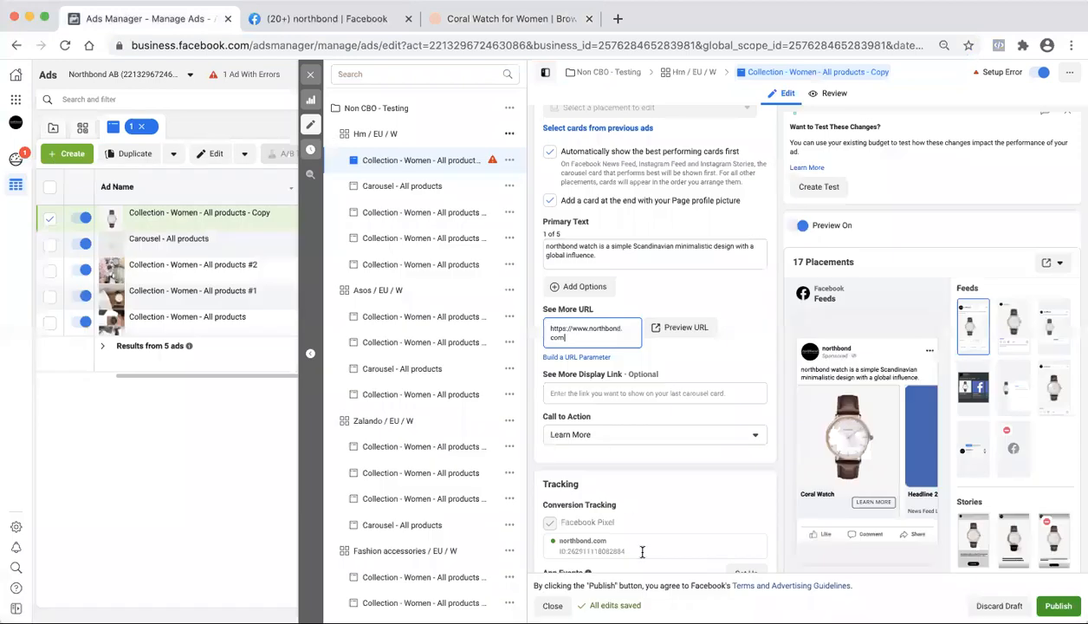
scroll(636, 315, "up", 2)
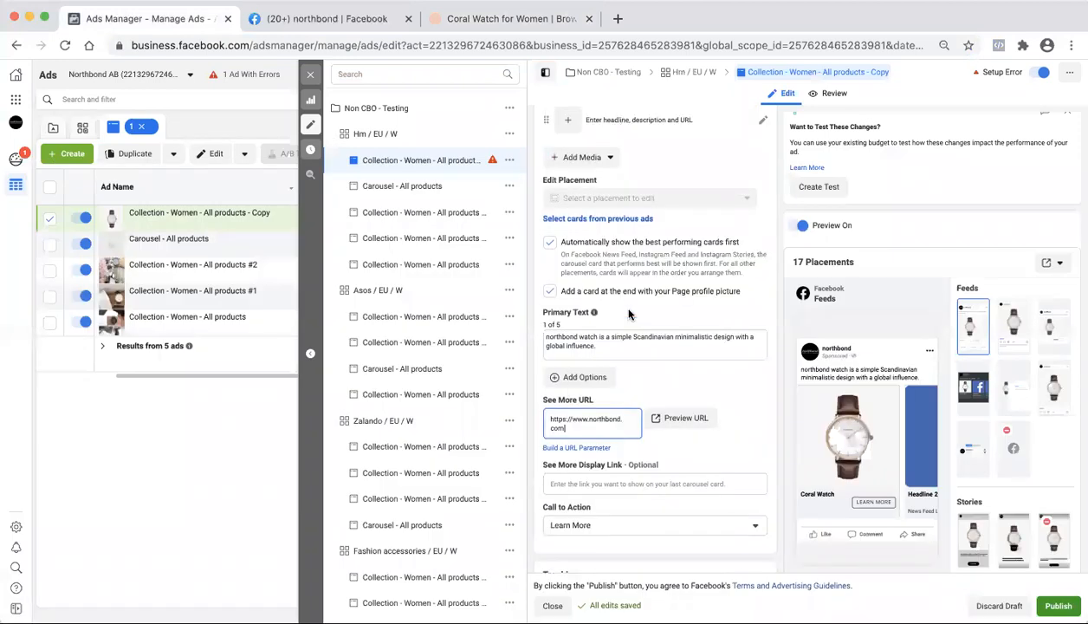
scroll(629, 314, "up", 6)
left_click(583, 316)
key("ctrl+a")
key("ctrl+v")
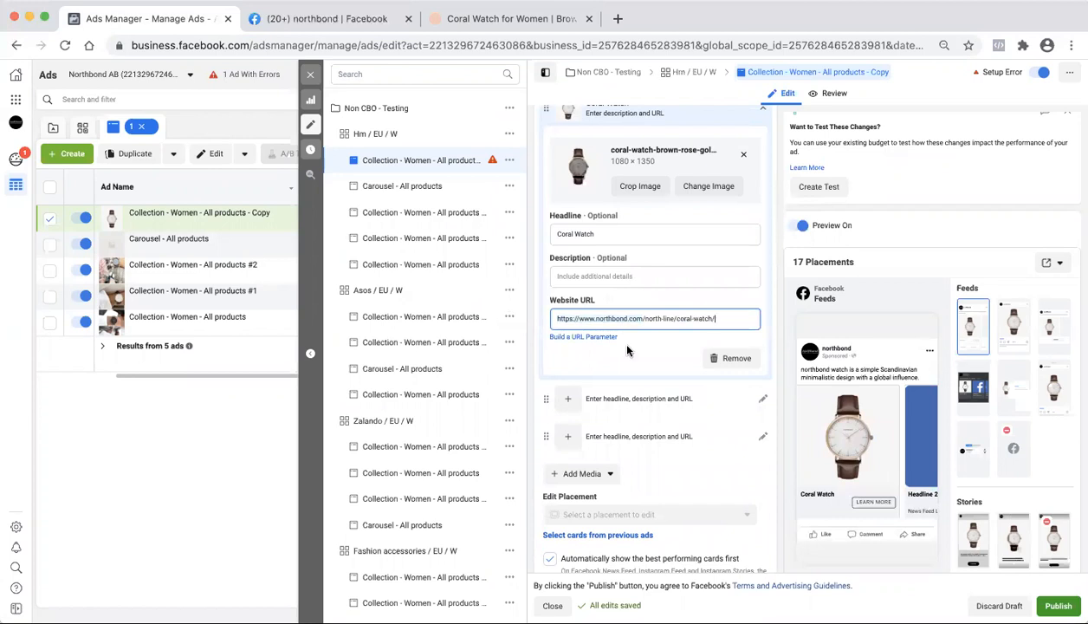
Step: Check the Coral Watch product page in the webshop for wording to use in the card's description
left_click(630, 277)
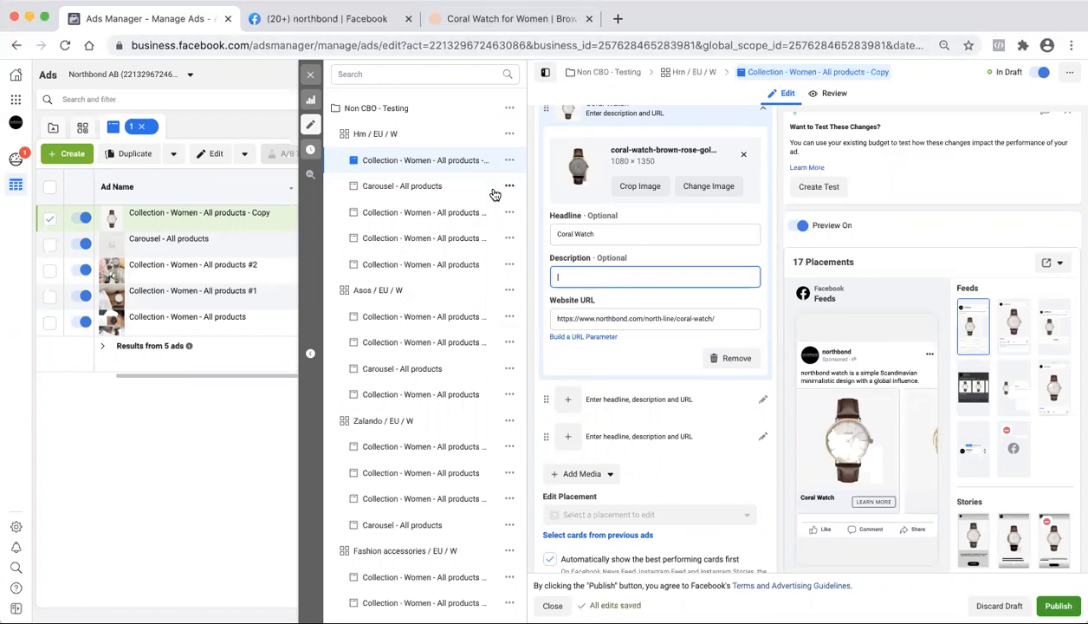
left_click(514, 21)
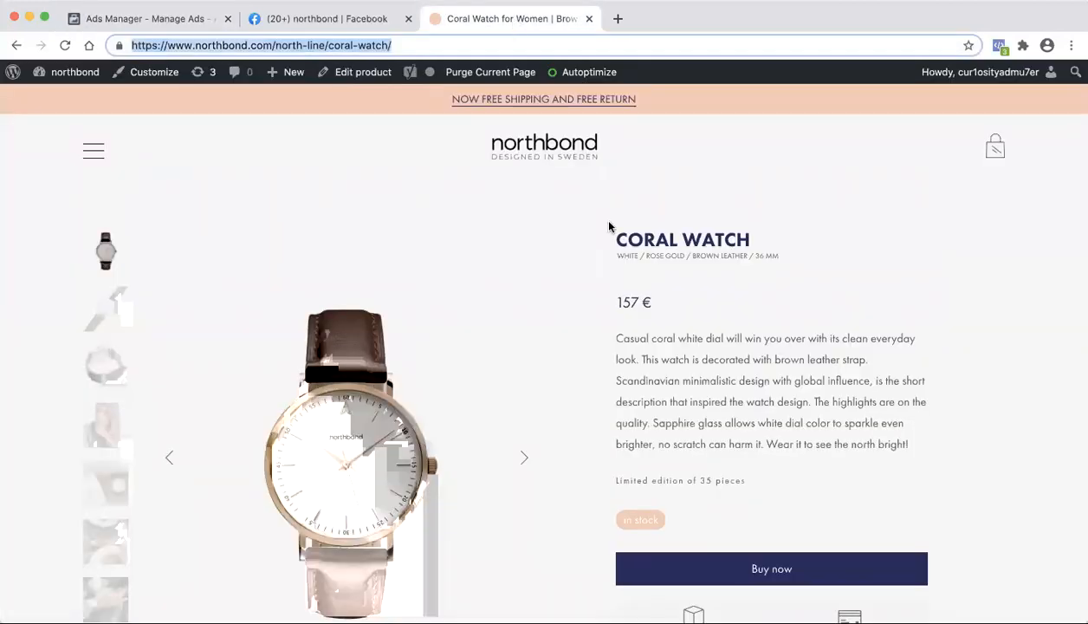
scroll(688, 301, "down", 5)
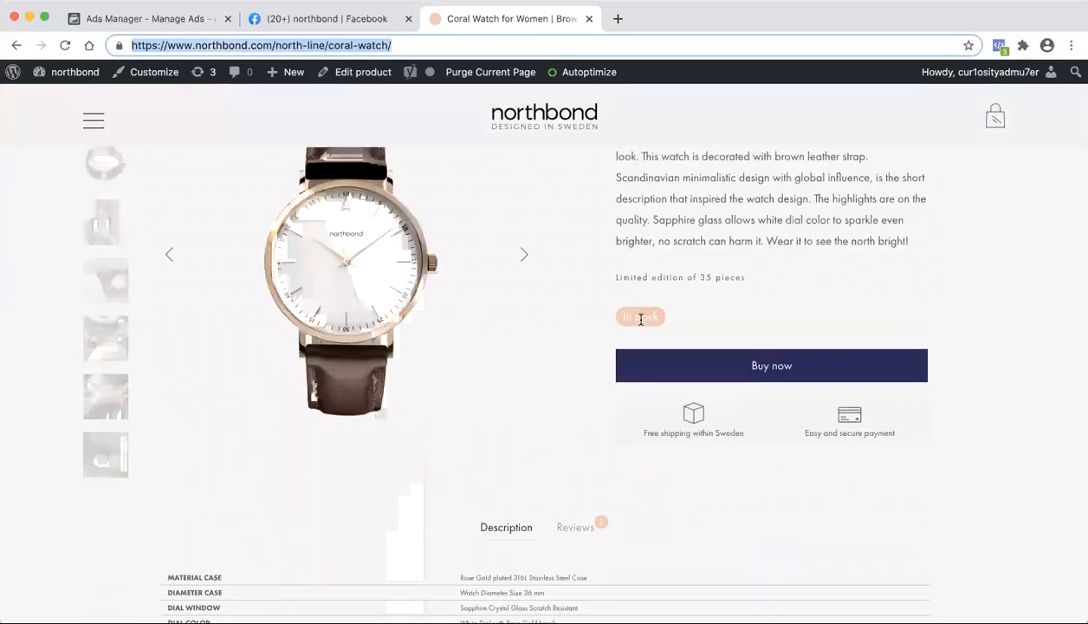
scroll(532, 302, "up", 3)
scroll(532, 301, "up", 2)
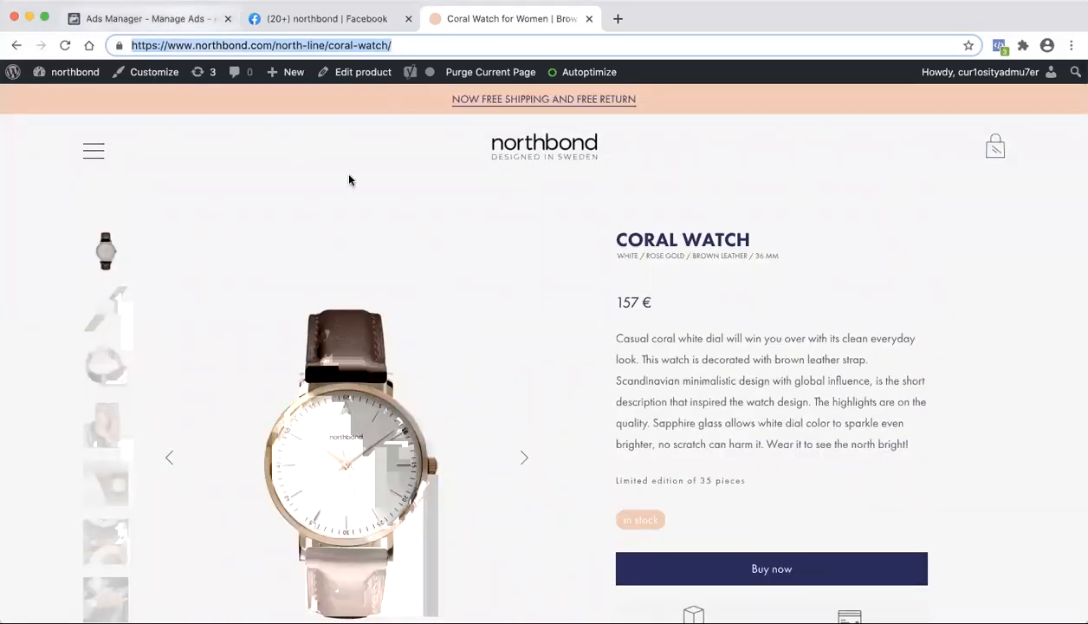
left_click(163, 19)
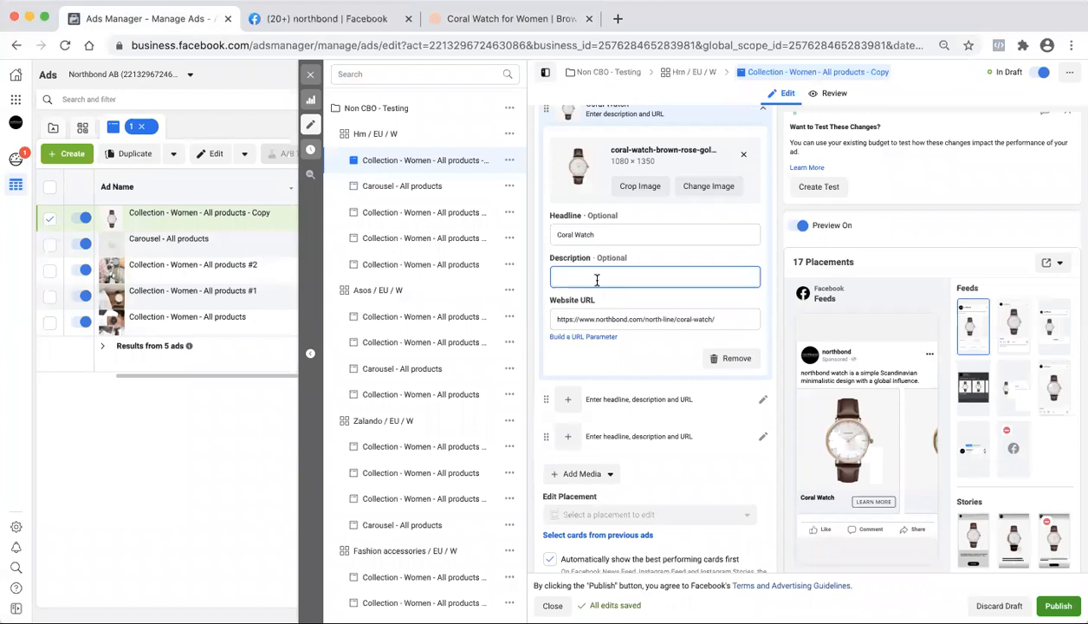
Step: Look through the Coral Watch product page's details and related watches in the webshop, and open its customer reviews
left_click(503, 19)
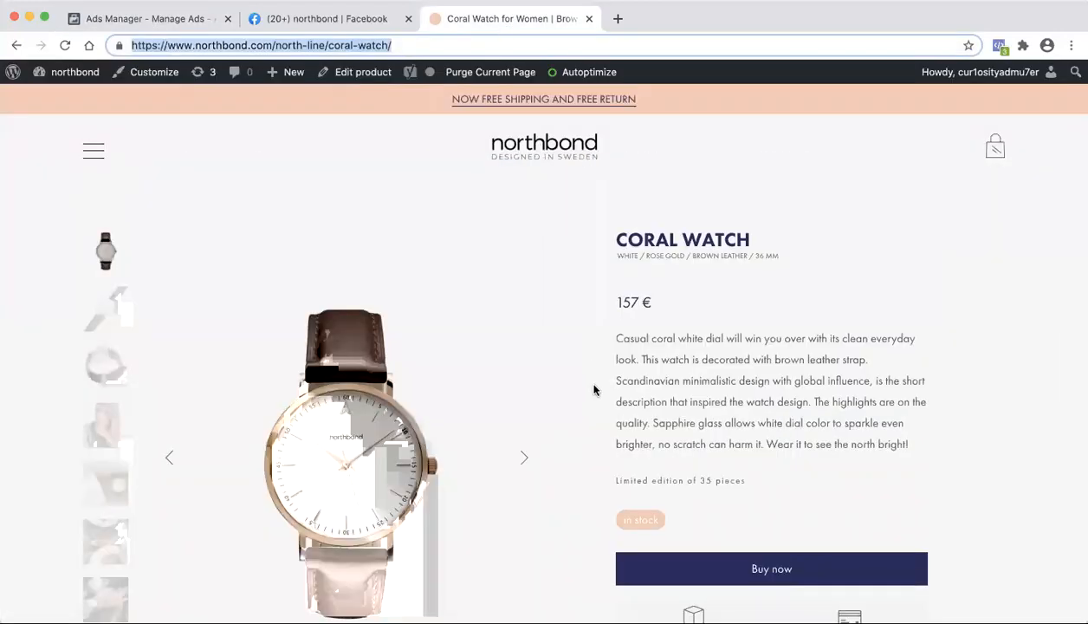
scroll(594, 390, "down", 15)
scroll(594, 390, "down", 5)
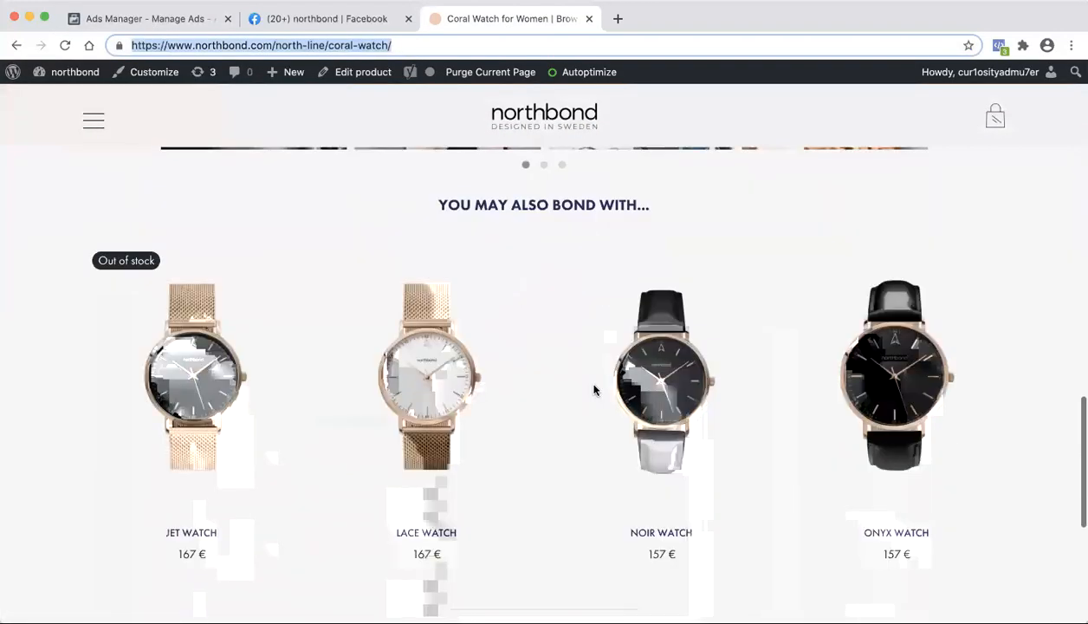
scroll(593, 388, "up", 10)
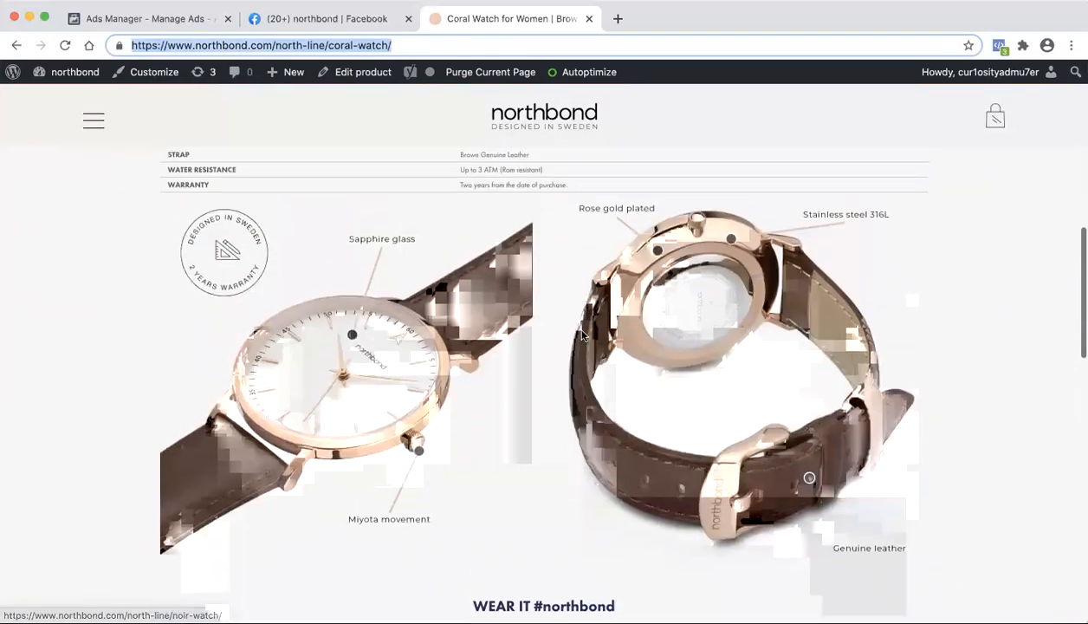
scroll(575, 268, "up", 4)
left_click(576, 261)
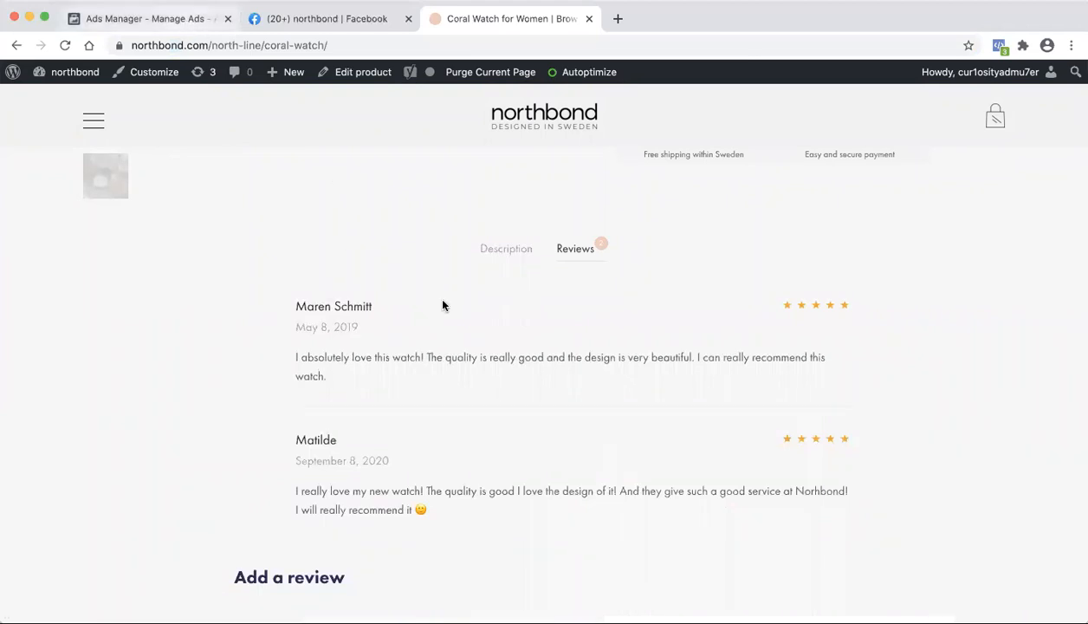
Step: Set the Coral Watch card's description in Ads Manager to "#1 Best Seller"
left_click(149, 18)
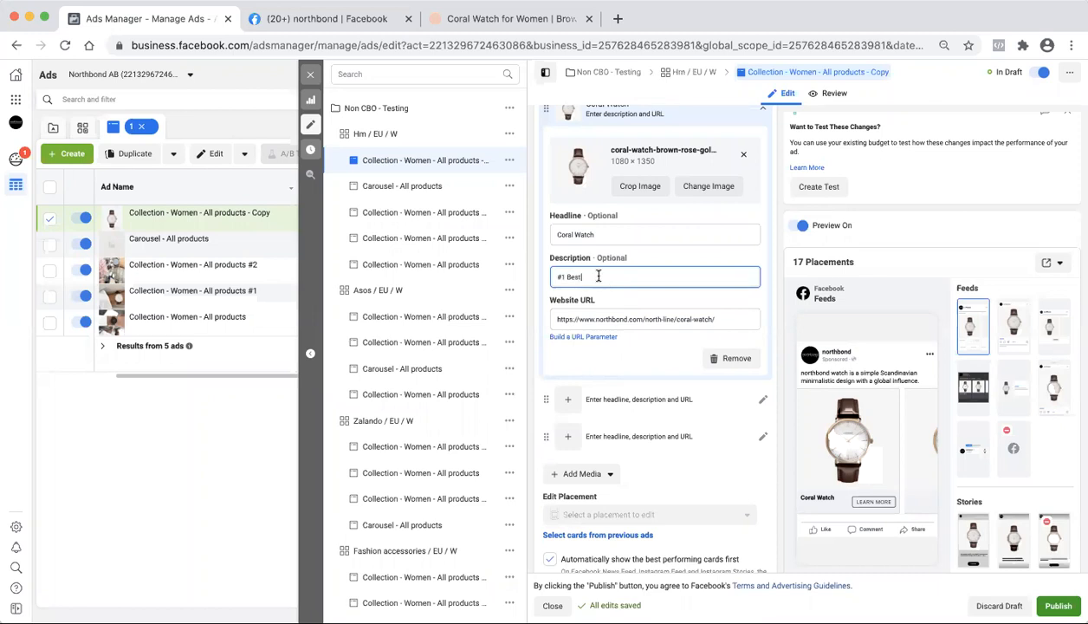
left_click(678, 232)
scroll(658, 220, "up", 1)
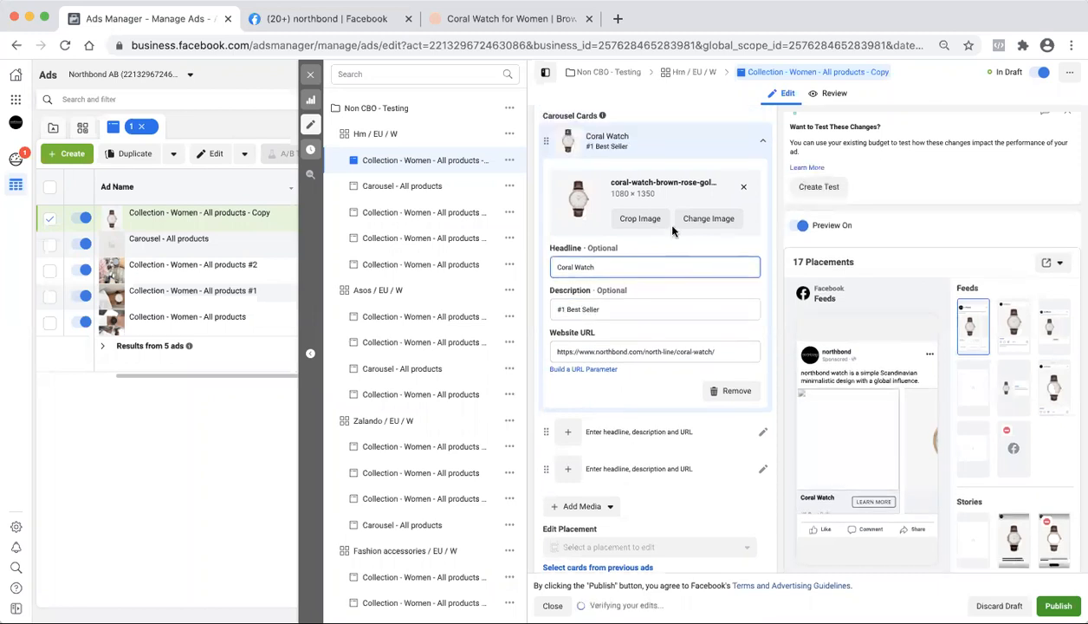
Step: Revisit the Coral Watch product page's main section in the webshop and return to Ads Manager
left_click(503, 18)
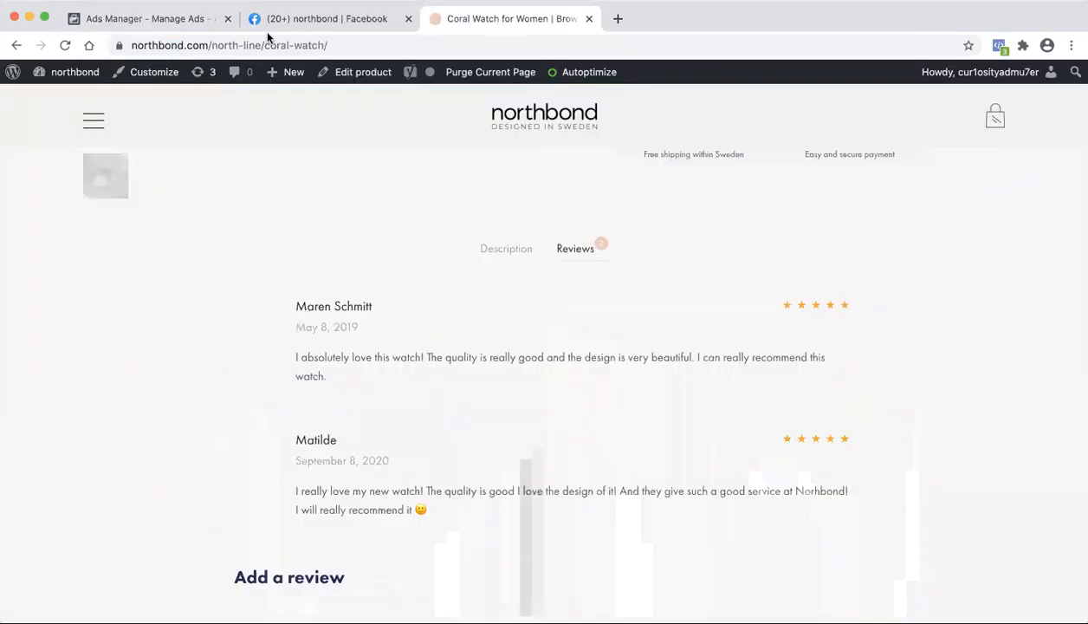
scroll(390, 260, "up", 15)
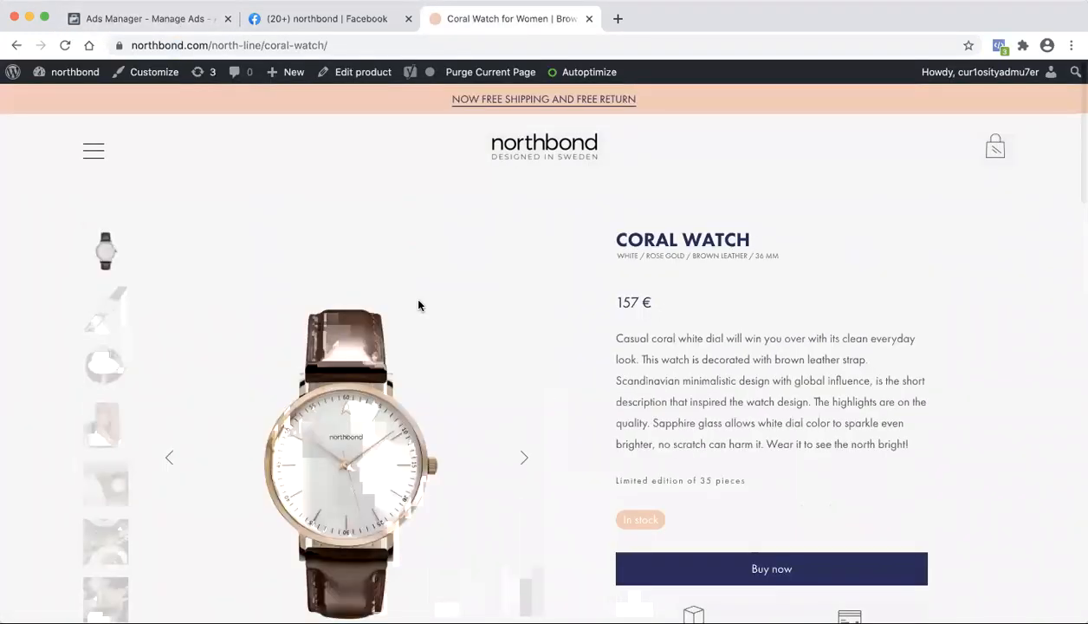
left_click(192, 18)
Step: Search the account images for "coral" and add coral-watch-rose-gold.jpg to the second carousel card
left_click(668, 159)
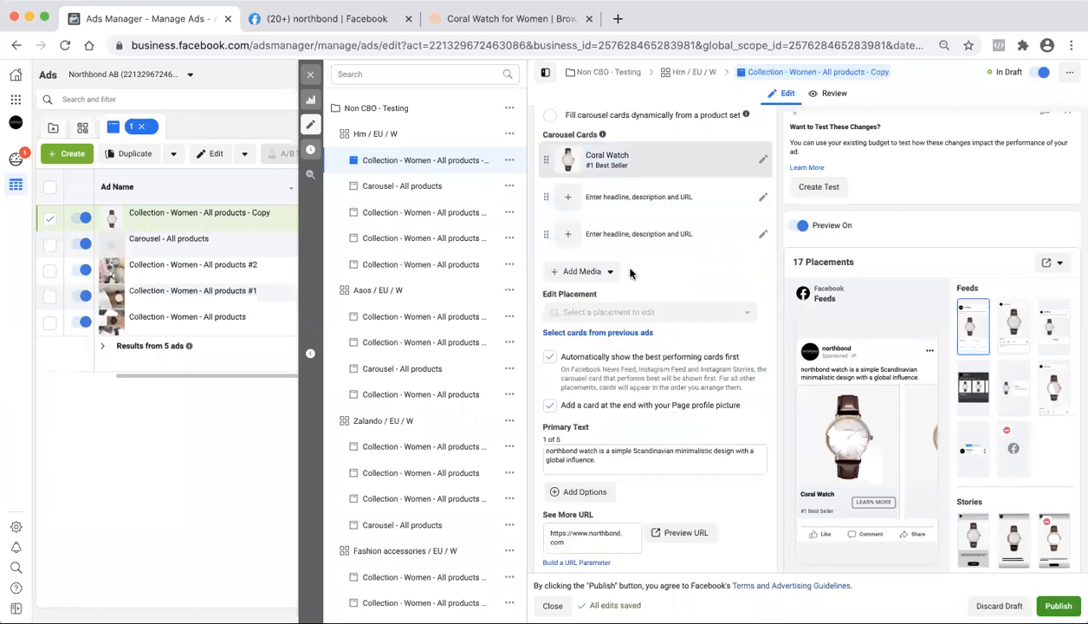
left_click(633, 198)
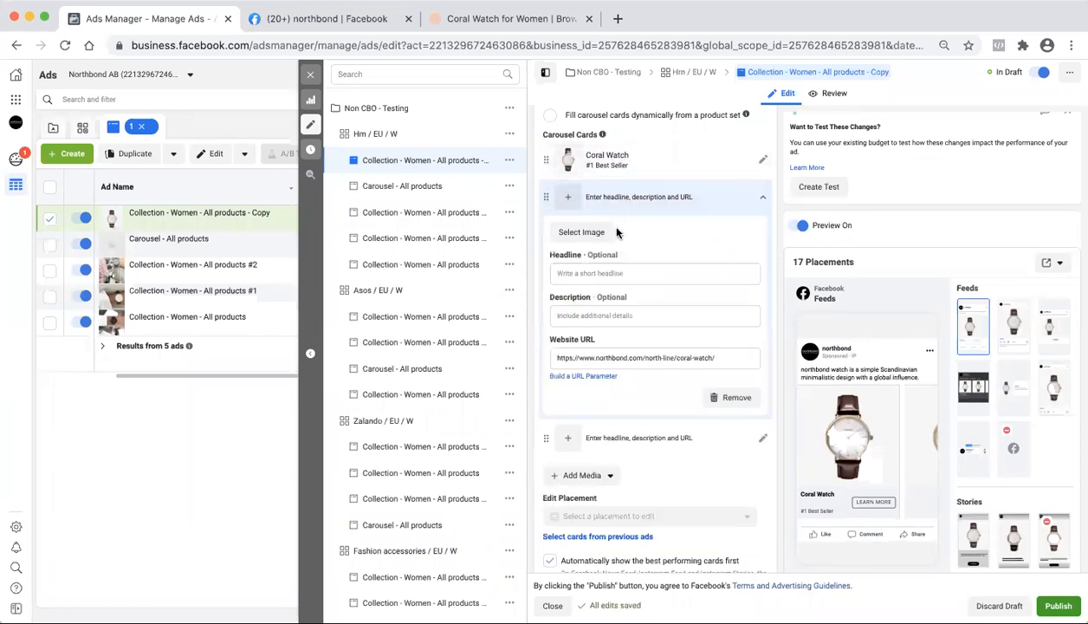
left_click(586, 230)
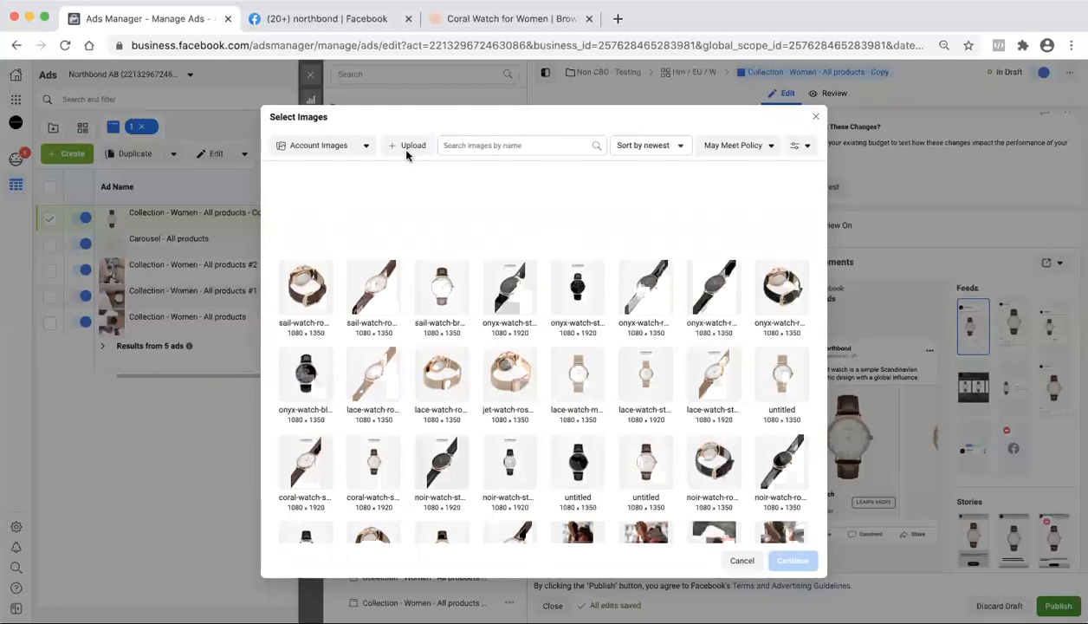
left_click(532, 145)
type("co")
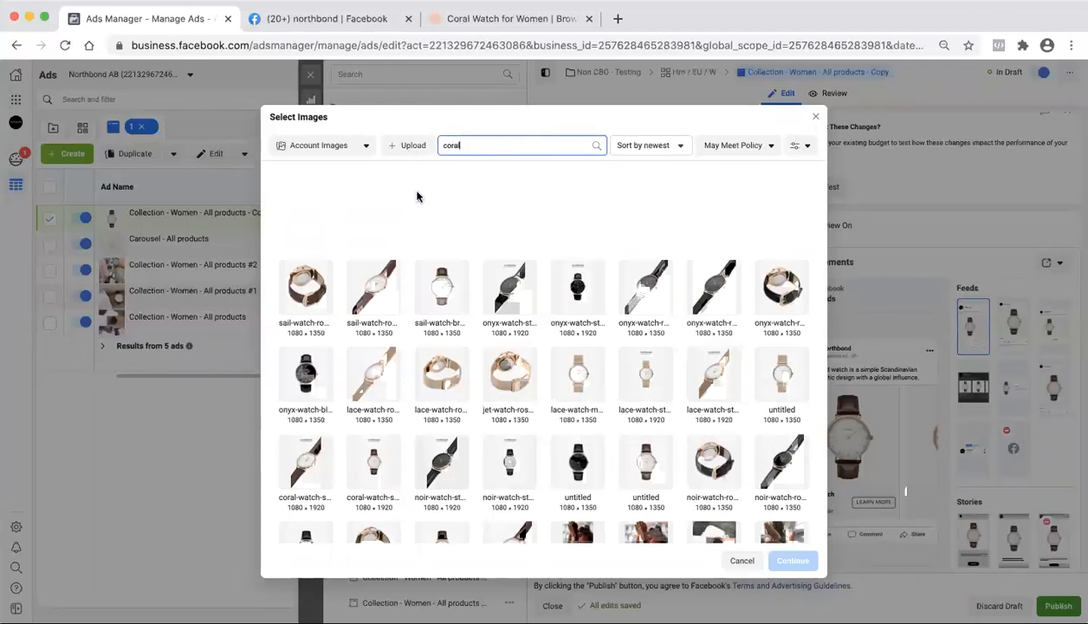
type("ral")
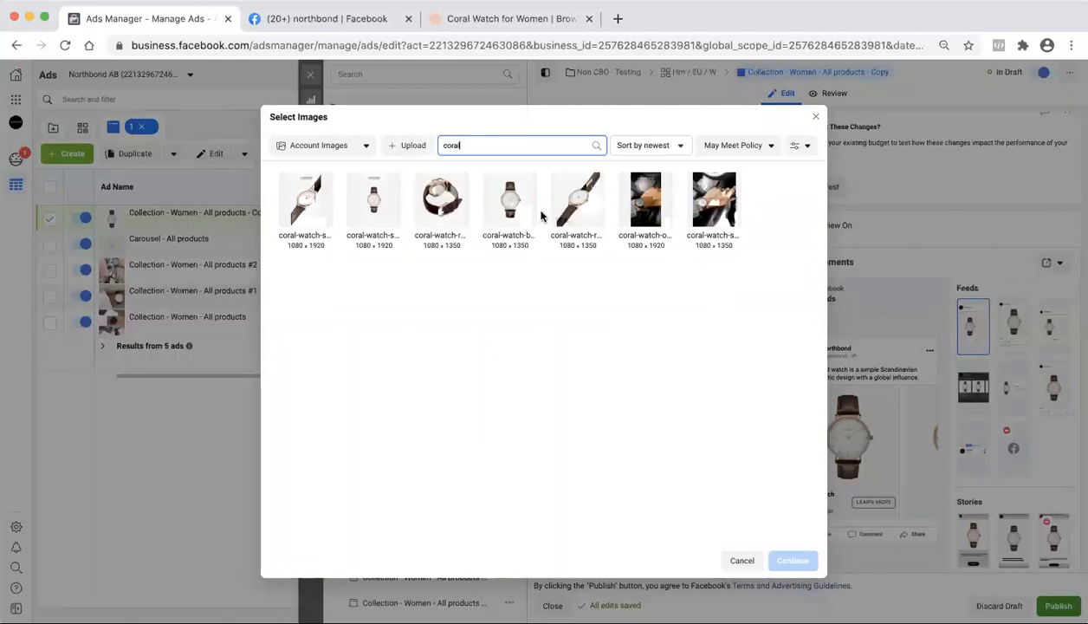
left_click(581, 206)
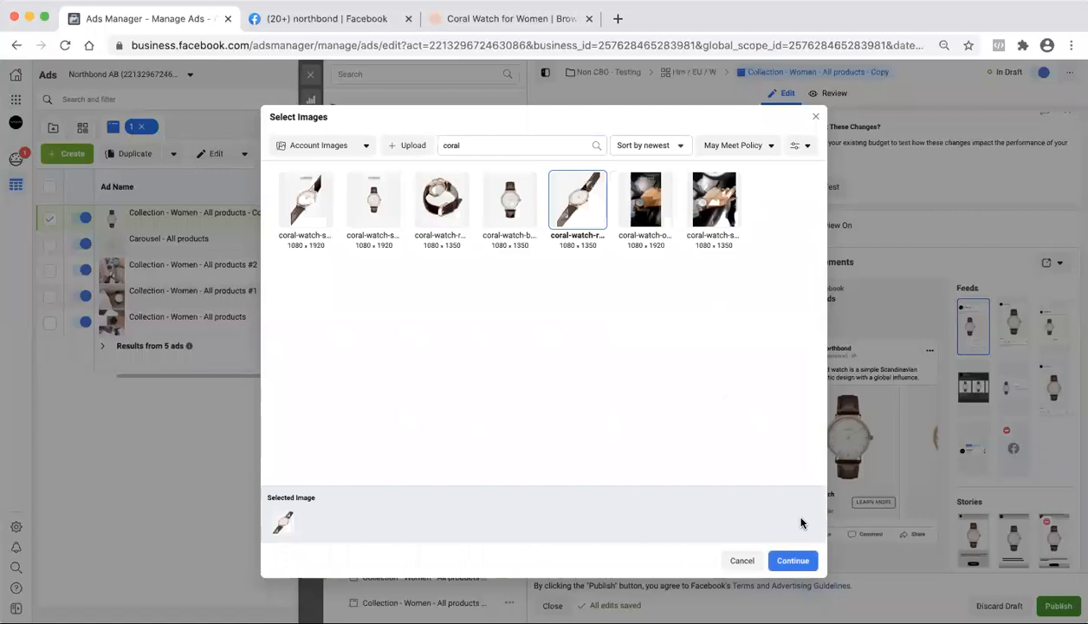
left_click(795, 558)
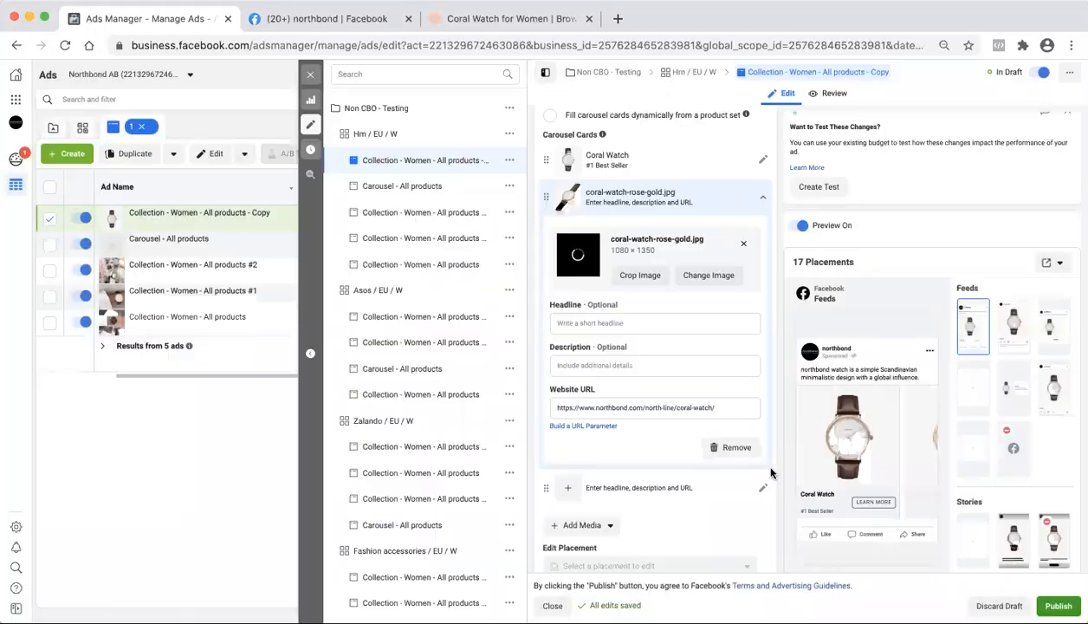
left_click(715, 199)
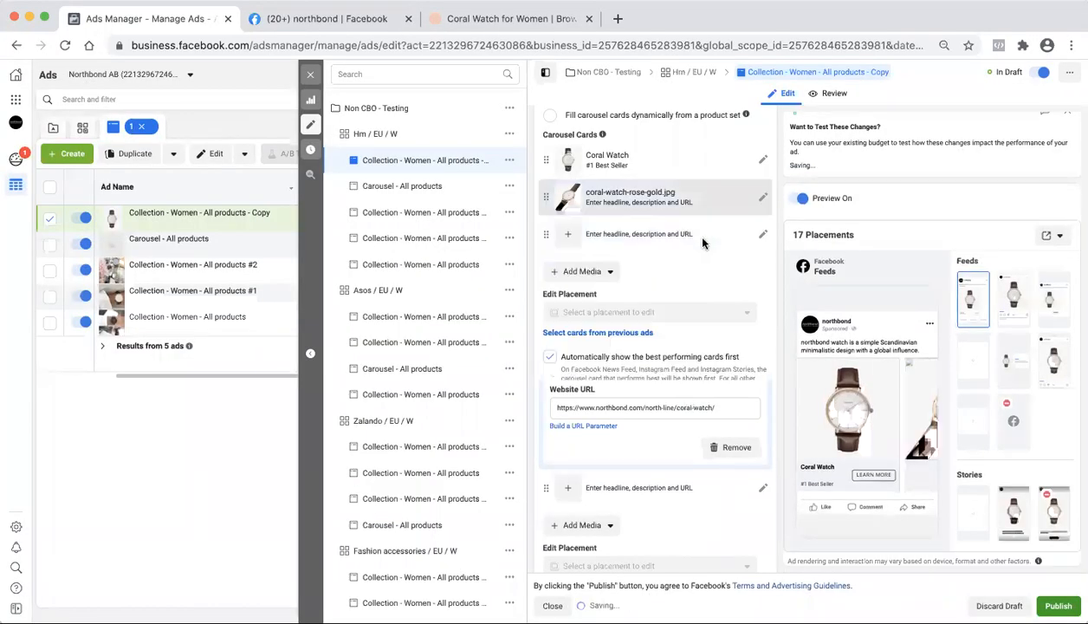
Step: Search the account images for "coral" and add coral-watch-rose-gold-brown-leather.jpg to the third carousel card
left_click(729, 245)
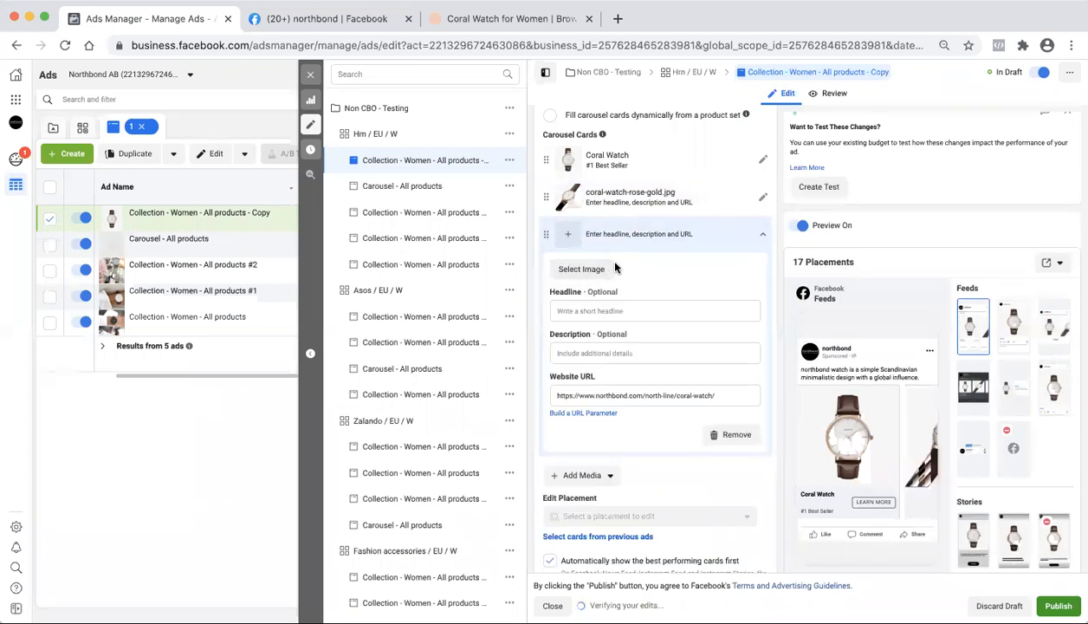
left_click(581, 270)
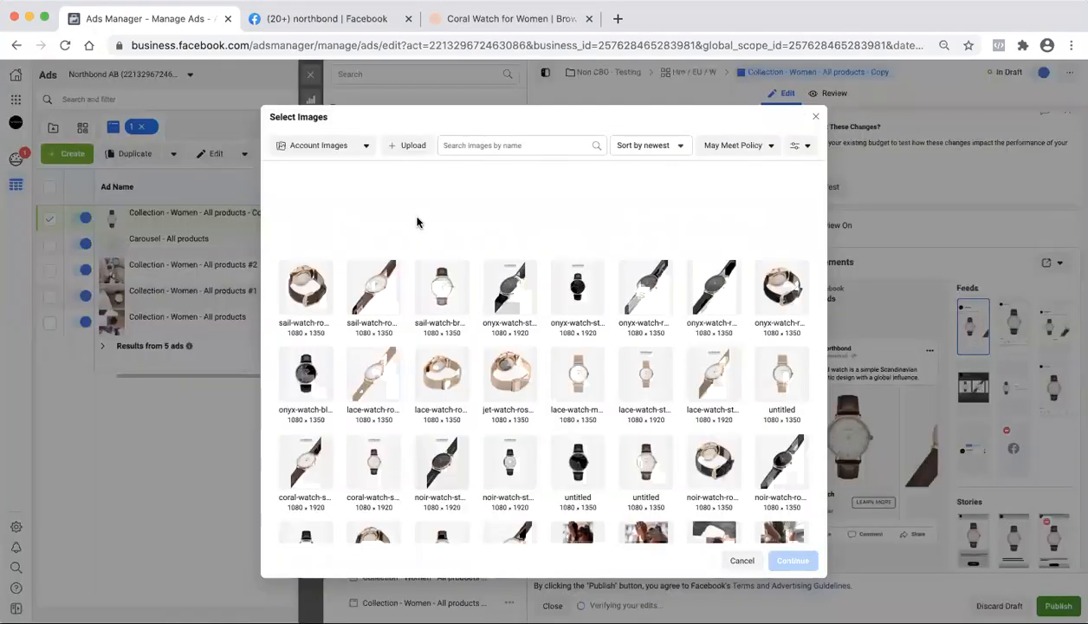
left_click(485, 144)
type("coral")
left_click(430, 206)
left_click(794, 561)
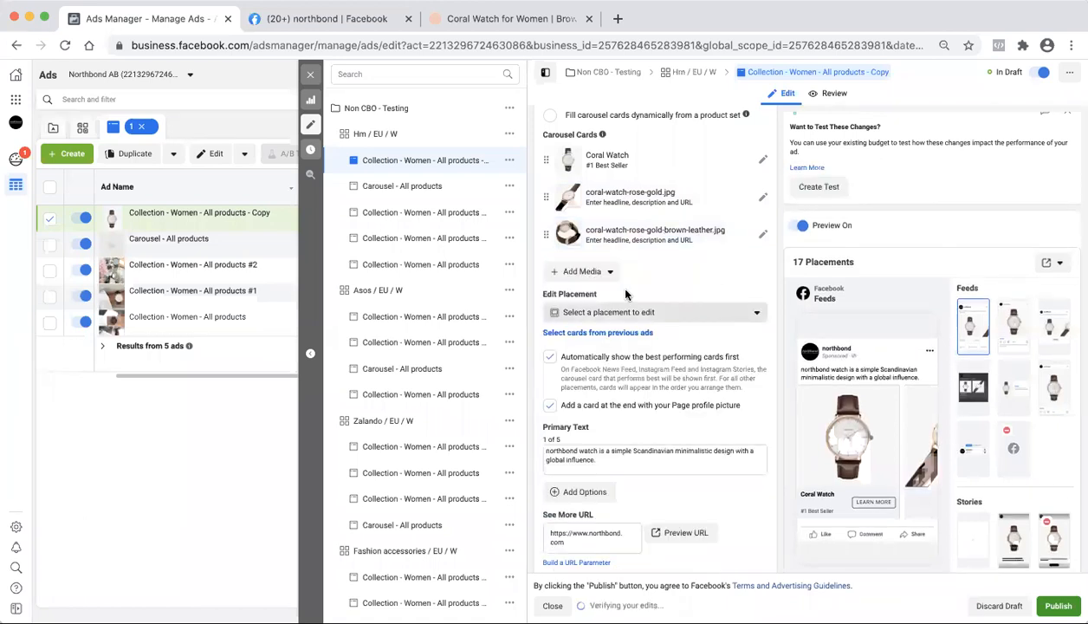
Step: Add a fourth image card to the carousel with coral-watch-style.png, found by searching the account images for "coral"
left_click(598, 272)
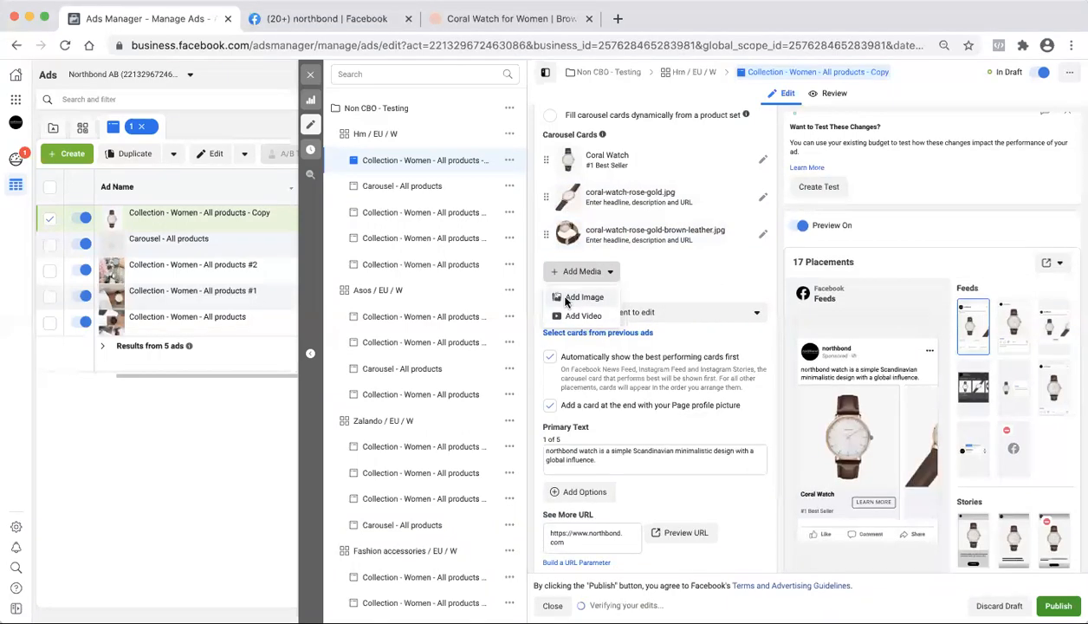
left_click(565, 298)
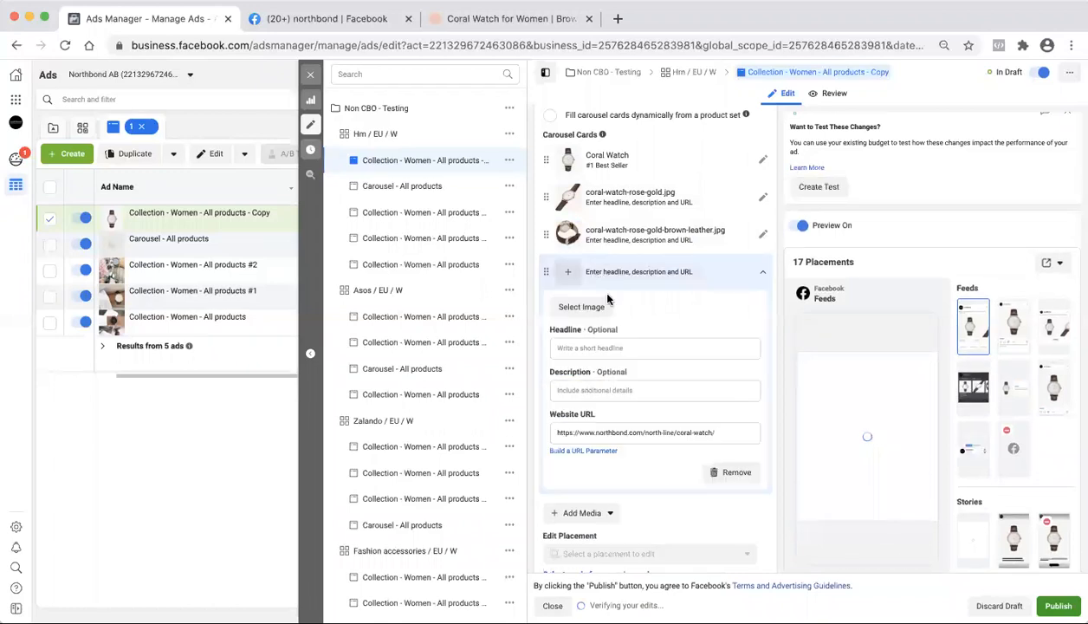
left_click(582, 308)
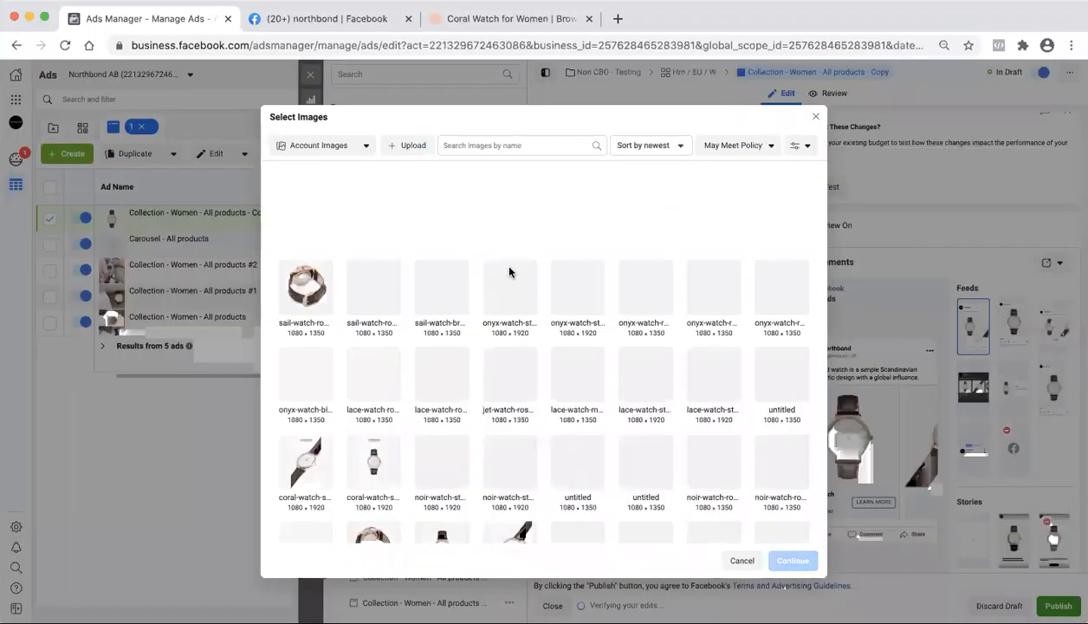
left_click(529, 159)
type("coral")
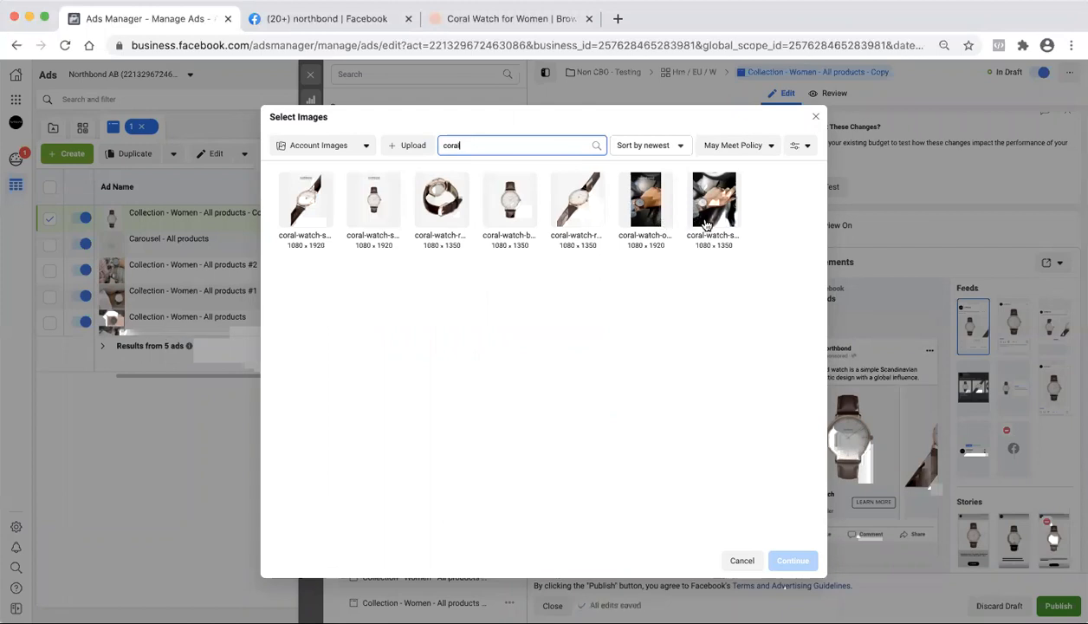
left_click(714, 219)
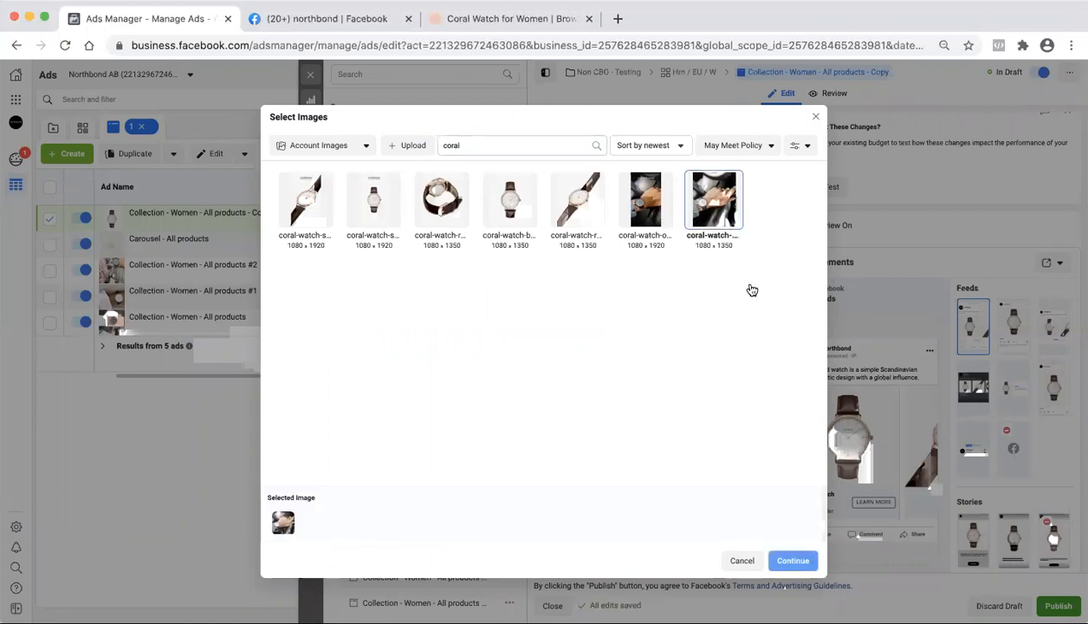
left_click(792, 565)
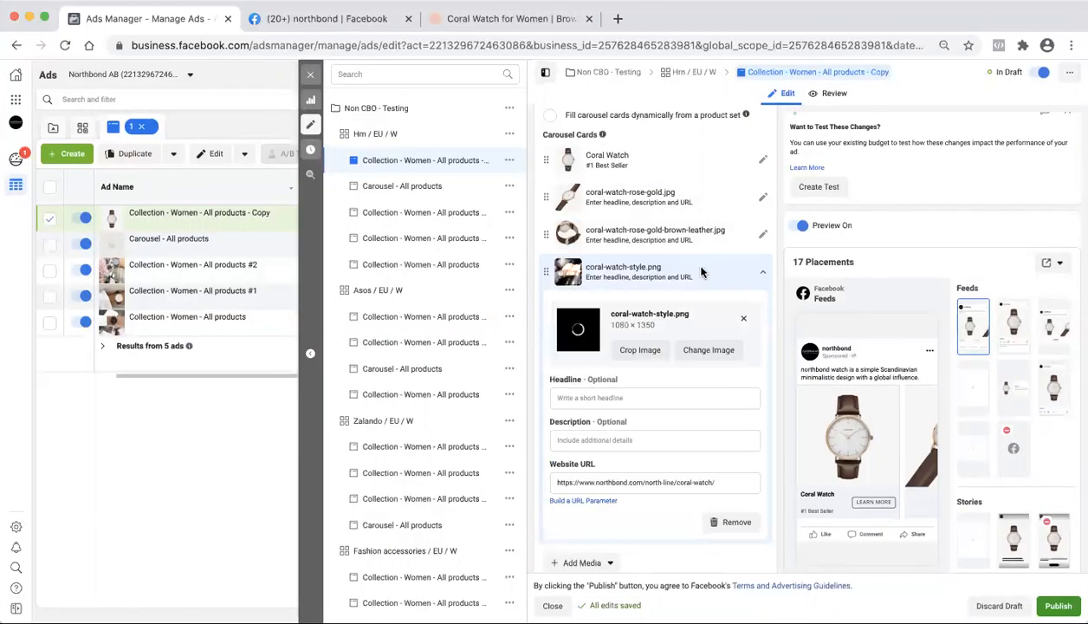
left_click(702, 272)
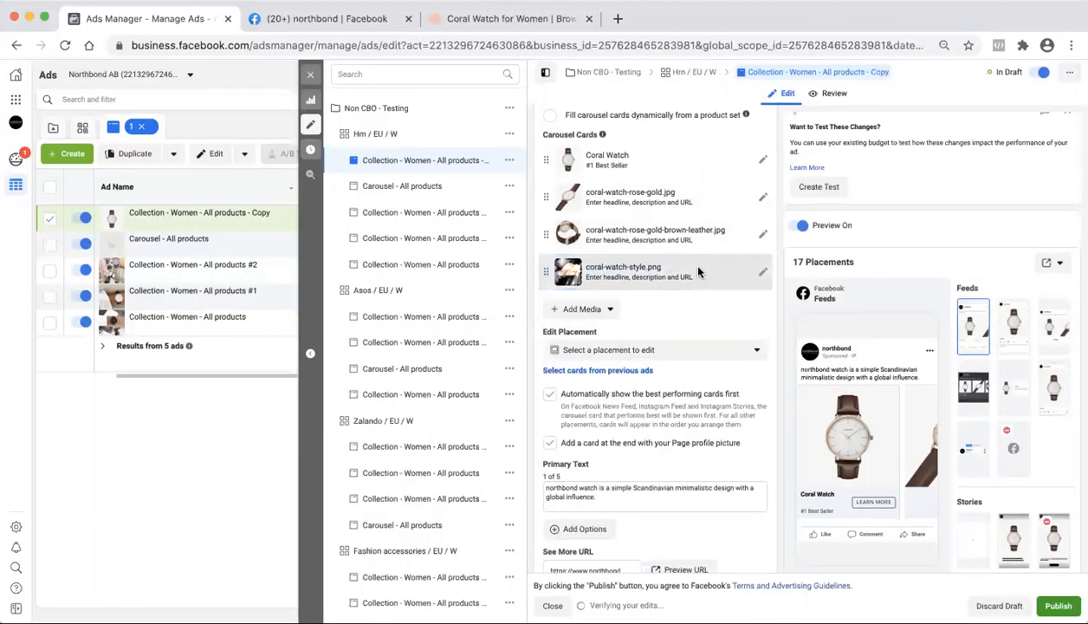
Step: Copy the headline "Coral Watch" from the first carousel card to the coral-watch-rose-gold.jpg card
left_click(639, 169)
left_click_drag(597, 286, 548, 288)
key("super+c")
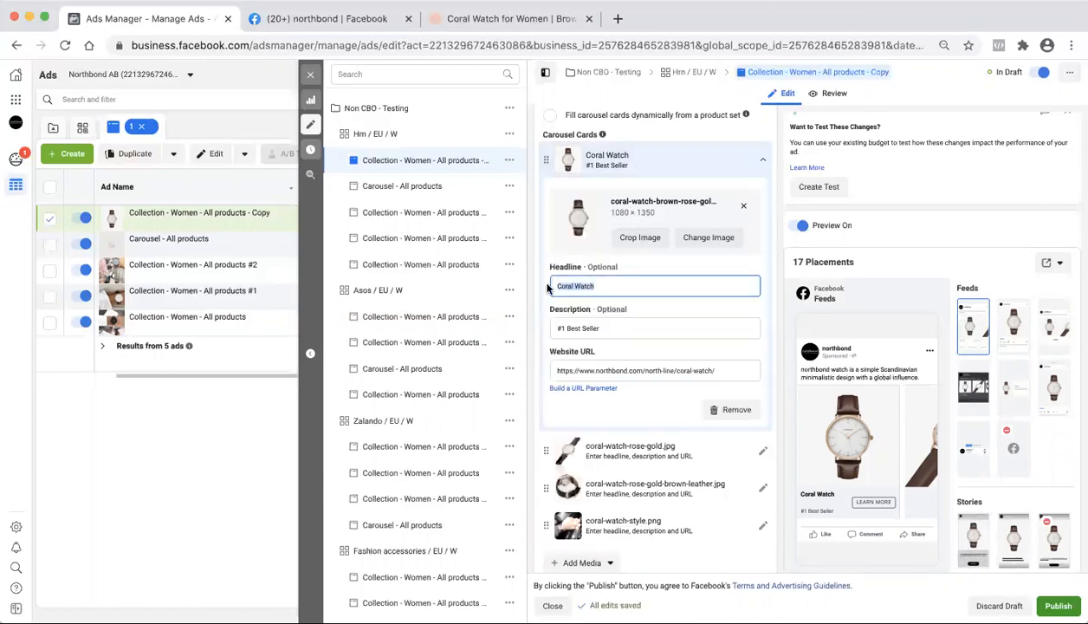
left_click(630, 446)
left_click(624, 322)
key("super+v")
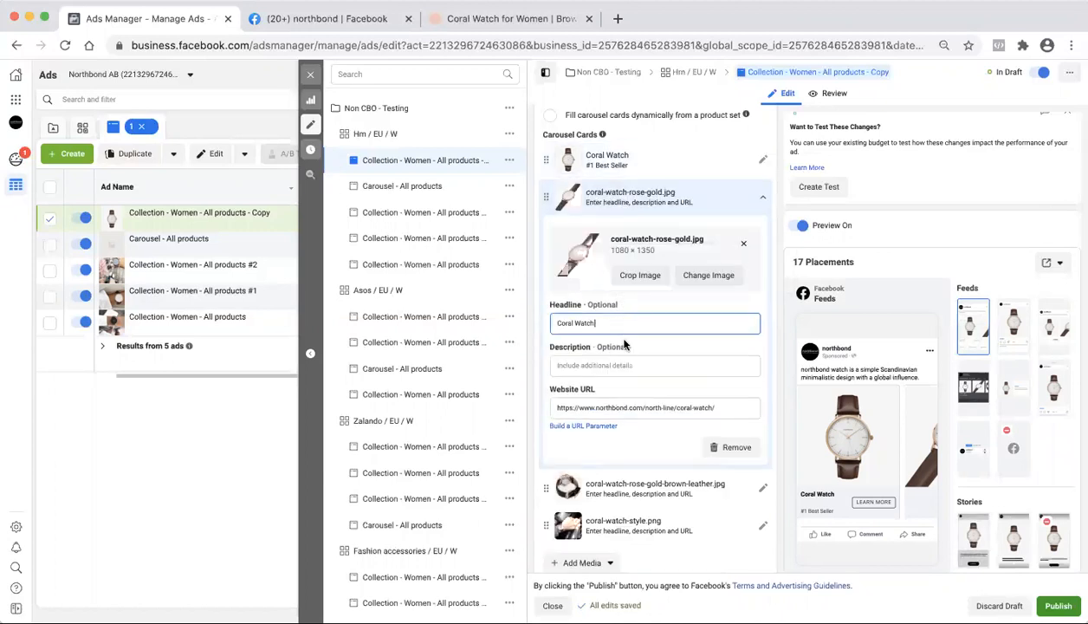
Step: Set the headline of the coral-watch-rose-gold-brown-leather.jpg card to the copied "Coral Watch"
left_click(626, 488)
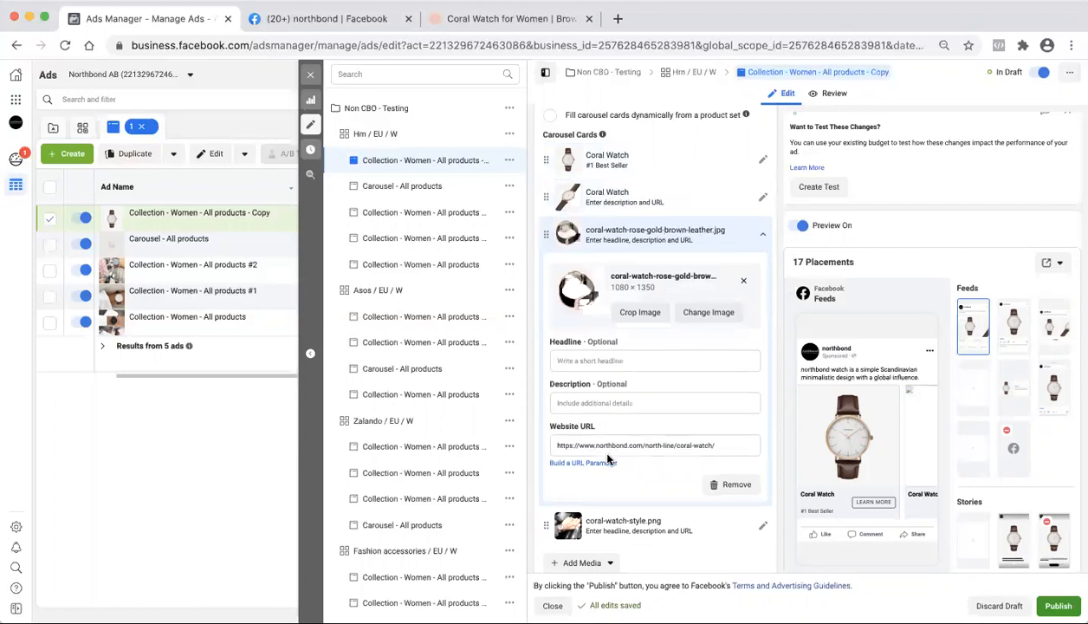
left_click(609, 364)
key("super+v")
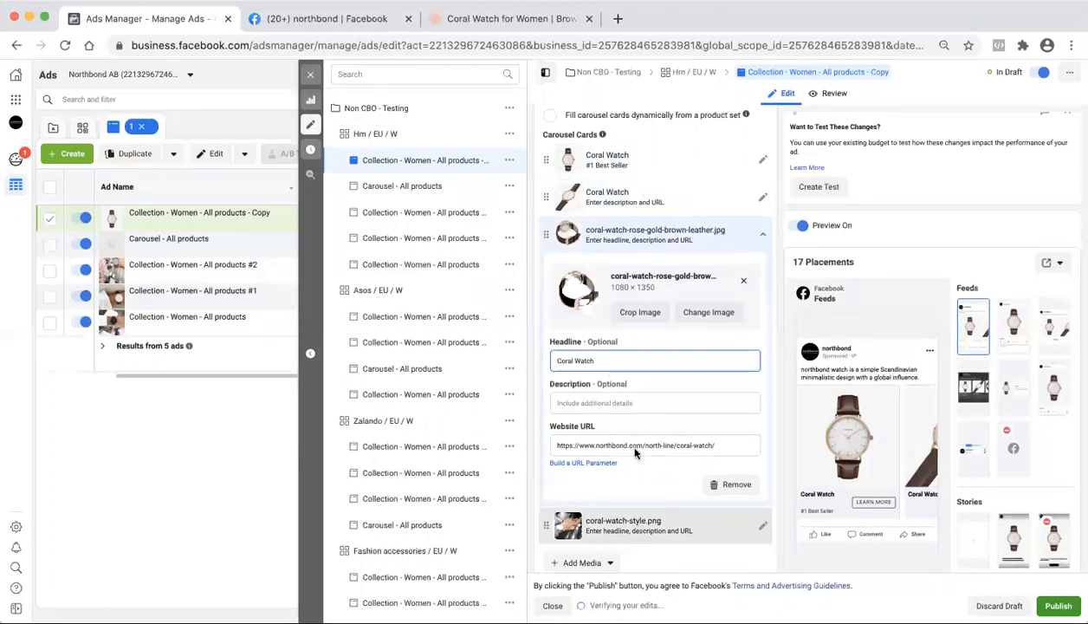
Step: Set the headline of the coral-watch-style.png carousel card to the copied "Coral Watch"
left_click(623, 525)
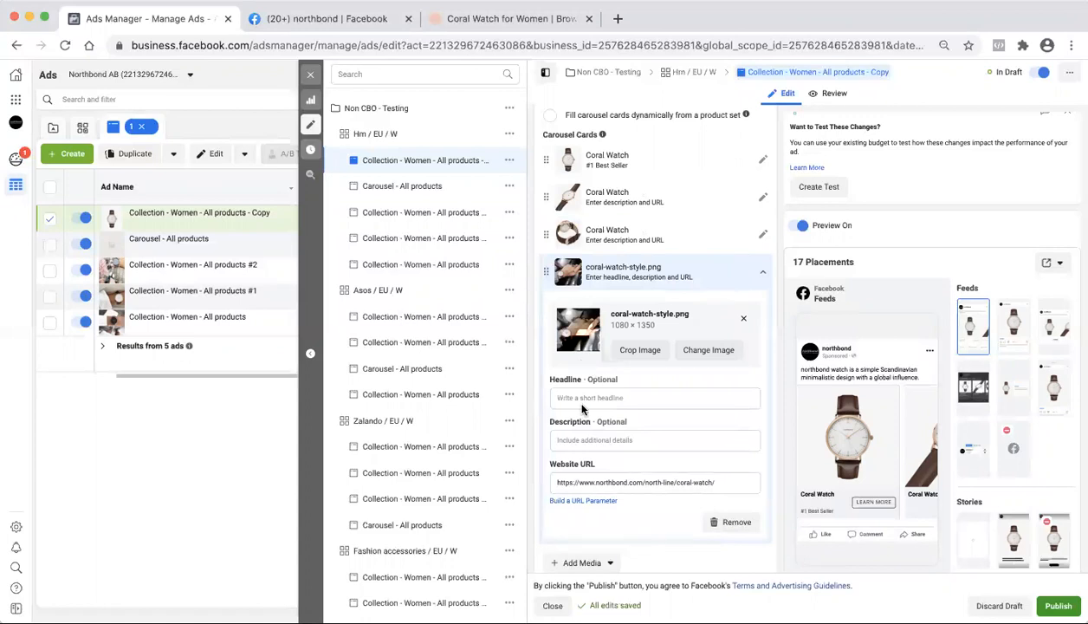
left_click(629, 395)
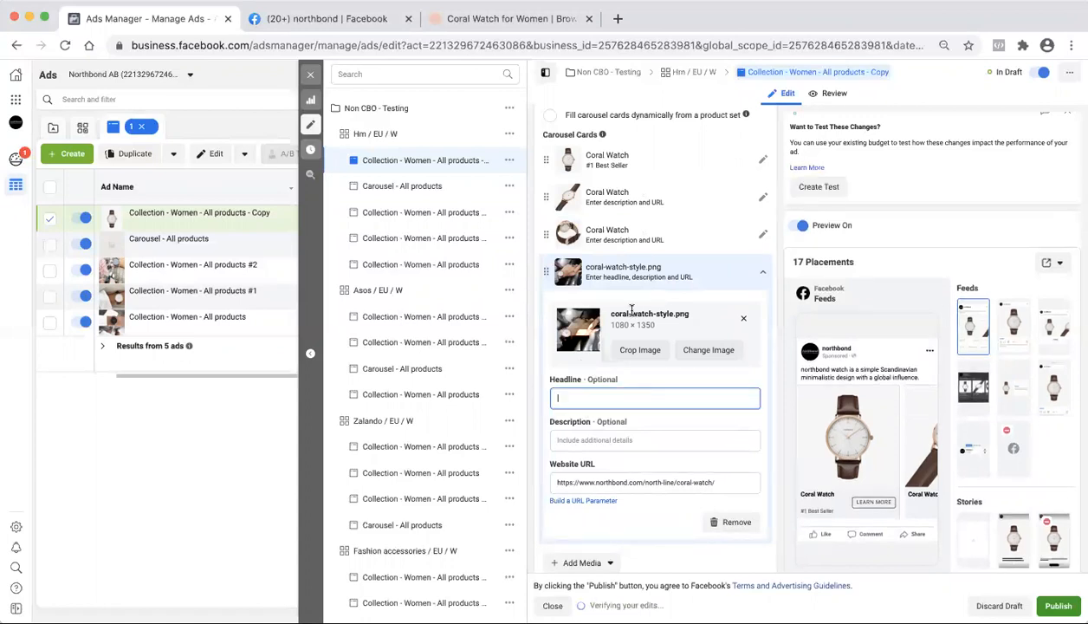
key("super+v")
Step: Copy the description "#1 Best Seller" from the first carousel card to the coral-watch-rose-gold-brown-leather.jpg card
left_click(628, 155)
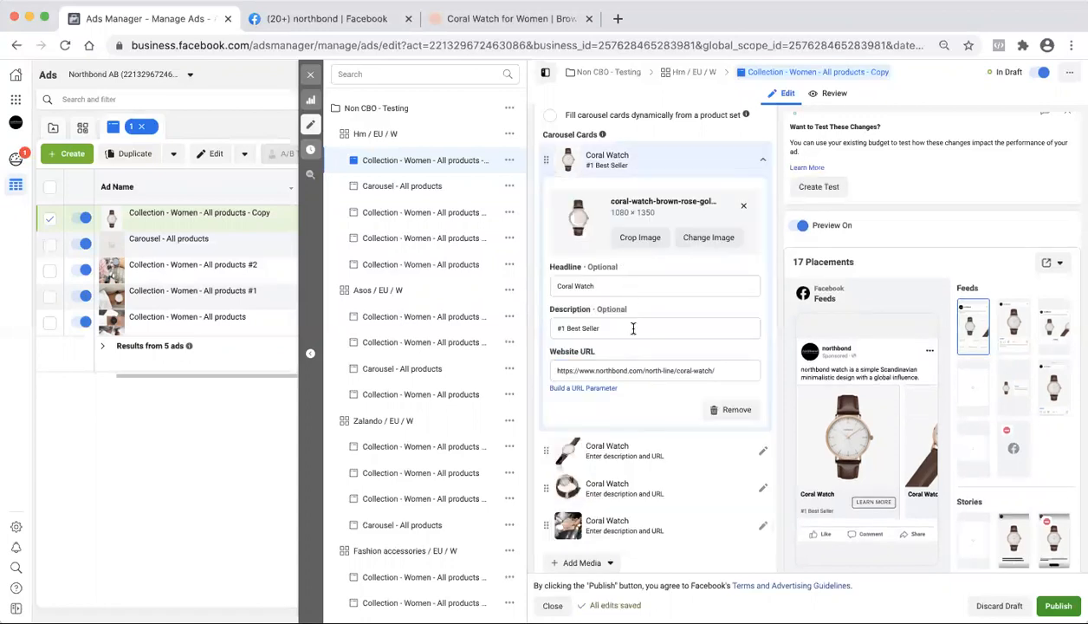
triple_click(606, 328)
key("super+c")
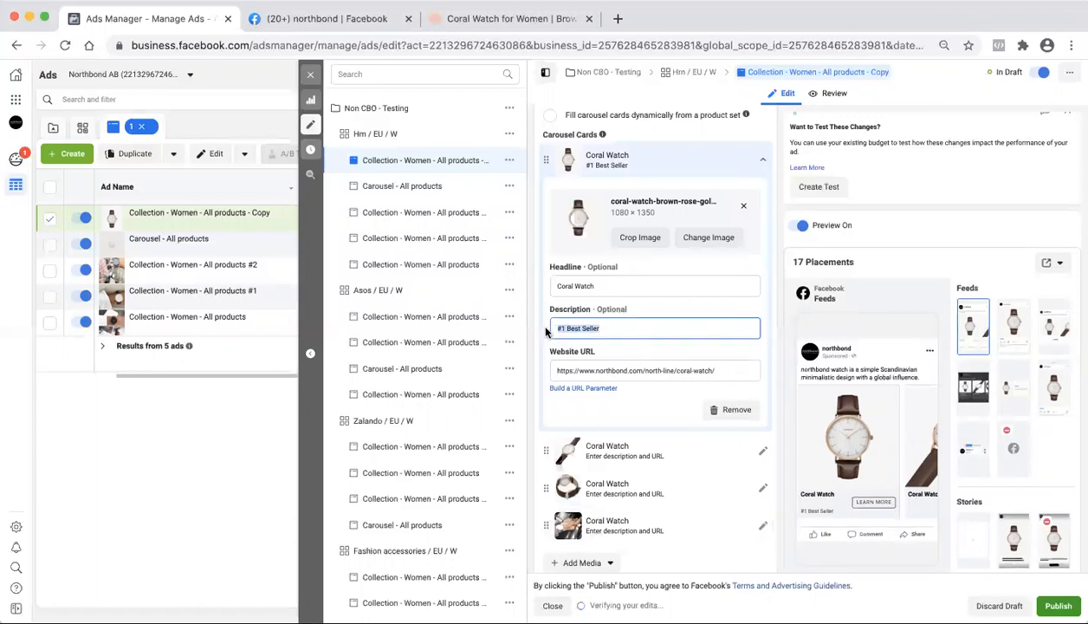
left_click(620, 160)
left_click(622, 227)
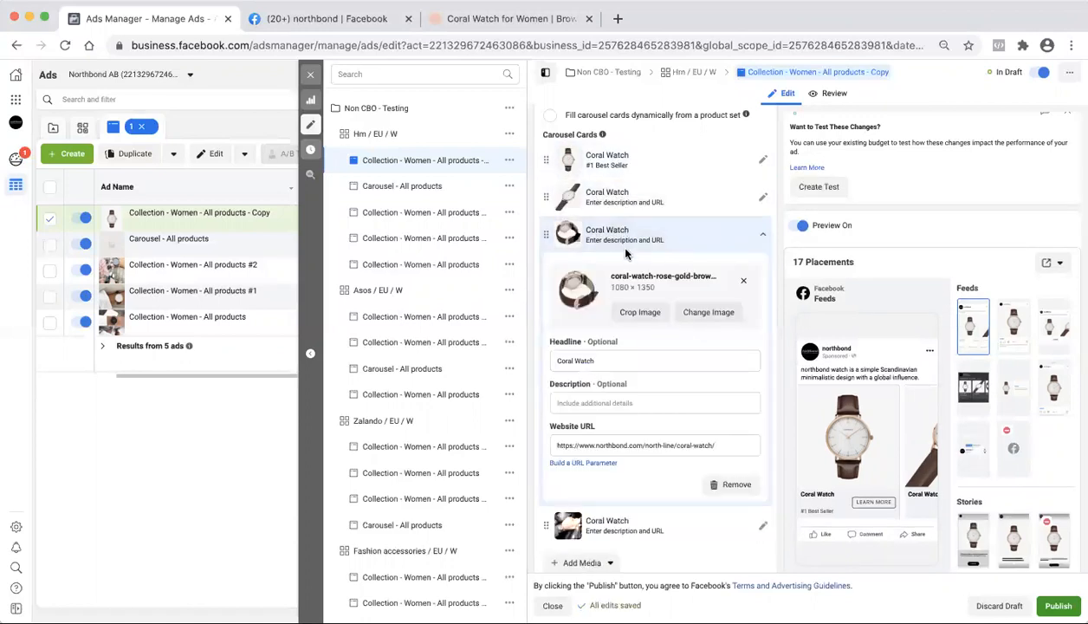
left_click(590, 402)
key("super+v")
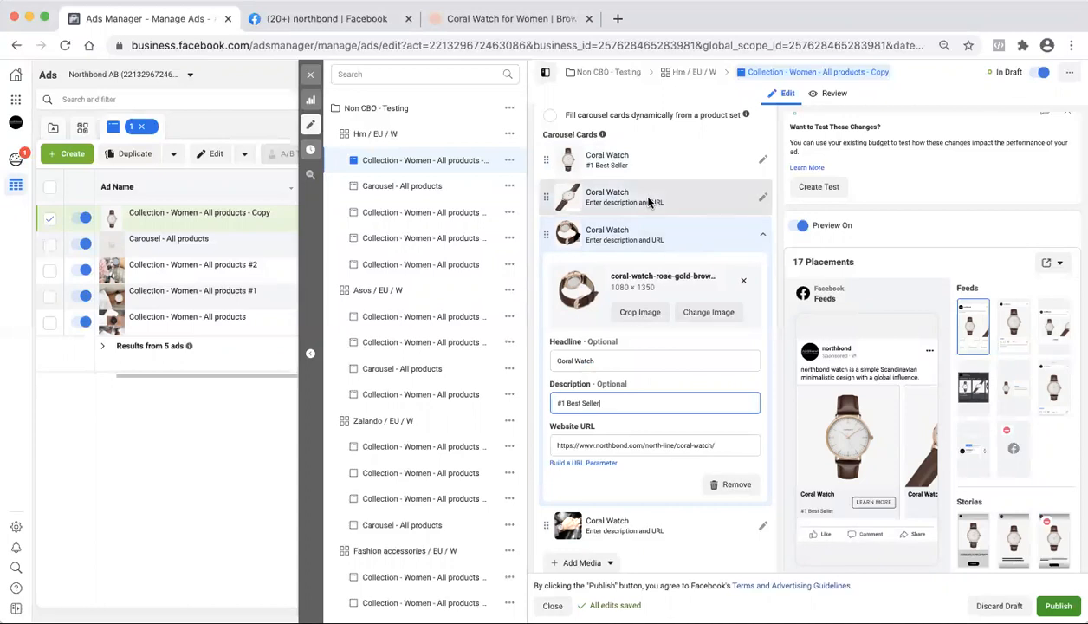
Step: Set the description of the coral-watch-rose-gold.jpg card to the copied "#1 Best Seller" and collapse the card
left_click(641, 199)
left_click(595, 361)
key("super+v")
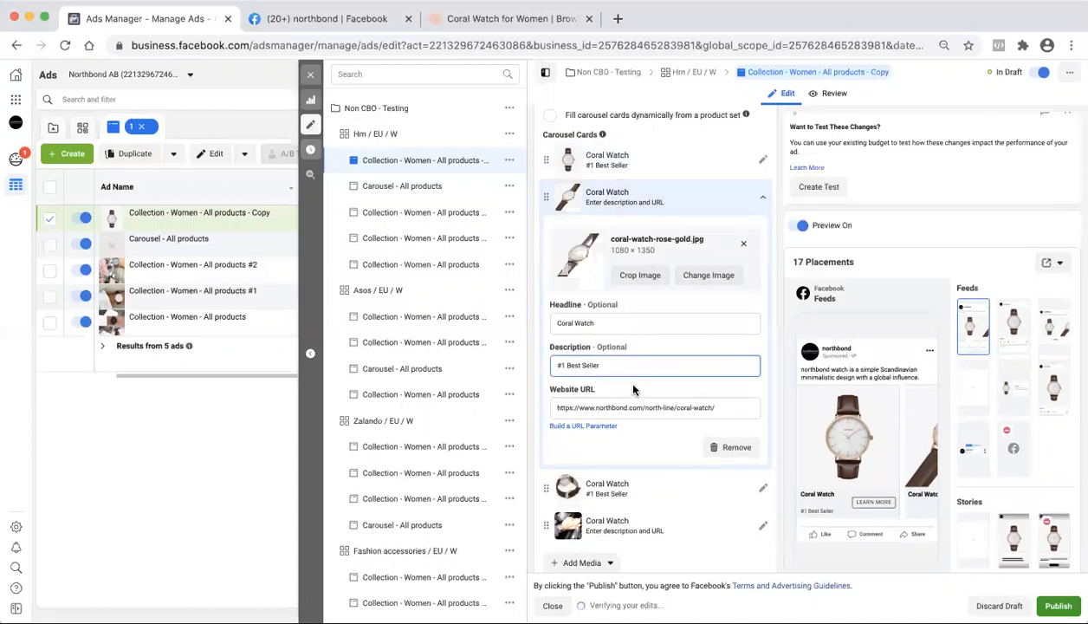
left_click(637, 198)
left_click(639, 201)
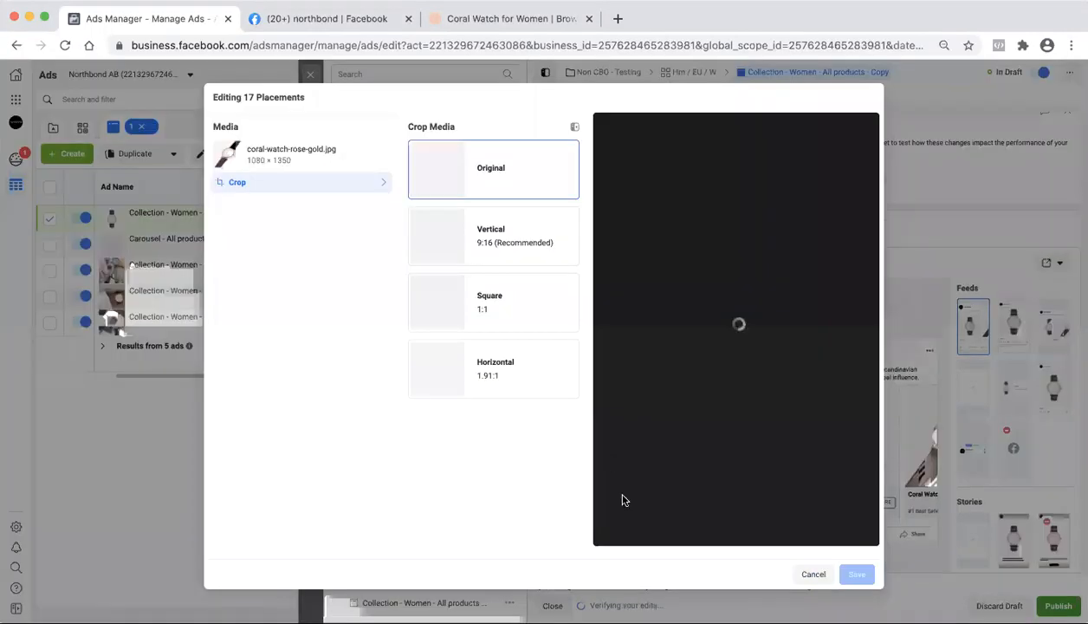
left_click(813, 574)
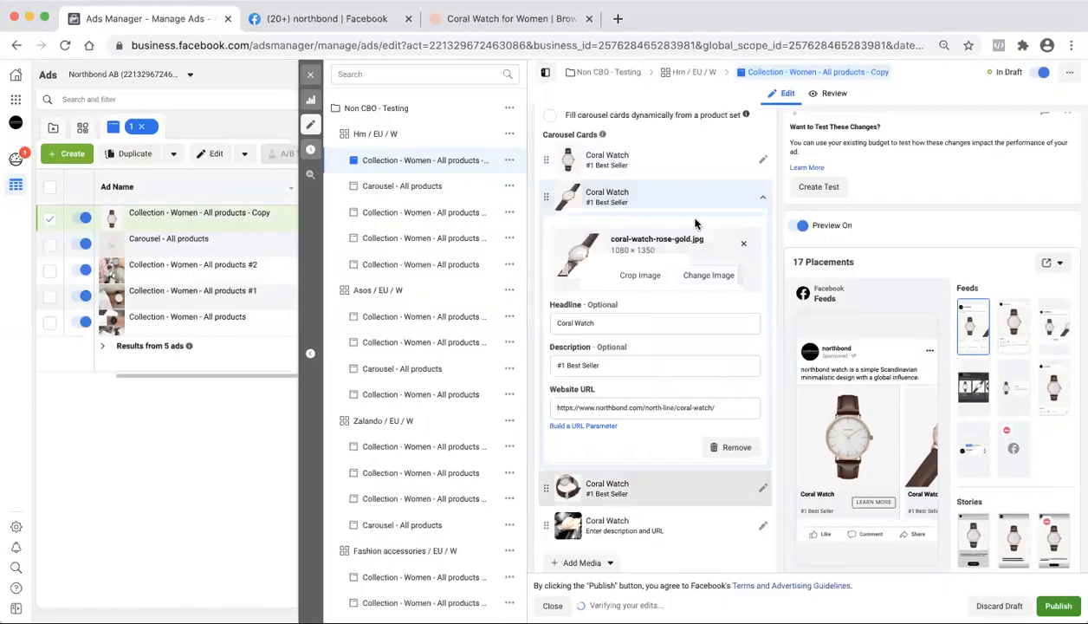
left_click(722, 198)
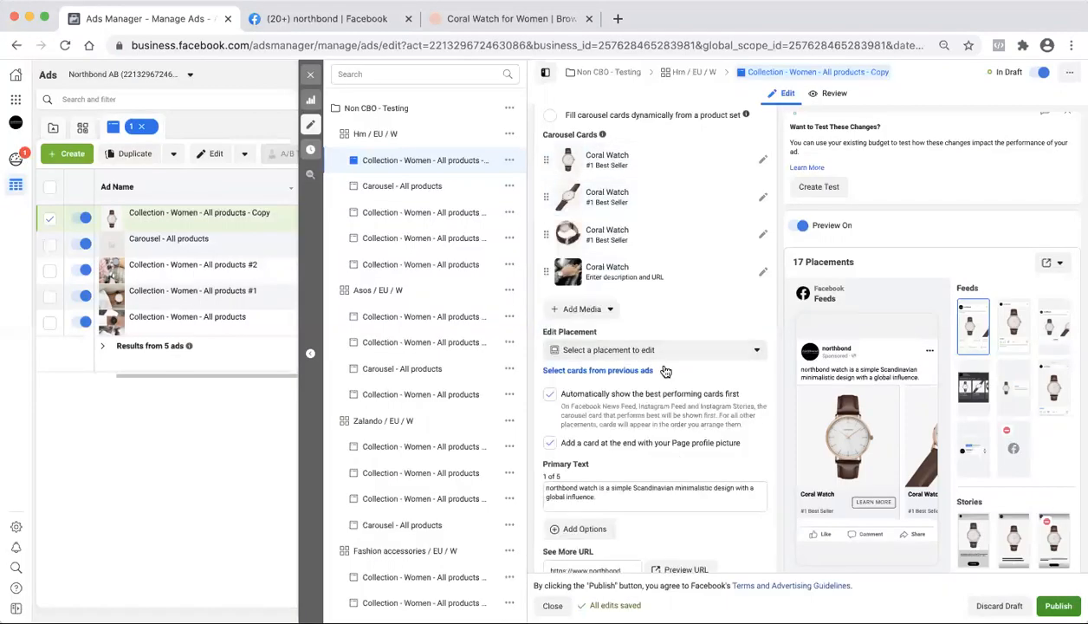
Step: Set the description of the coral-watch-style.png card to the copied "#1 Best Seller"
left_click(658, 267)
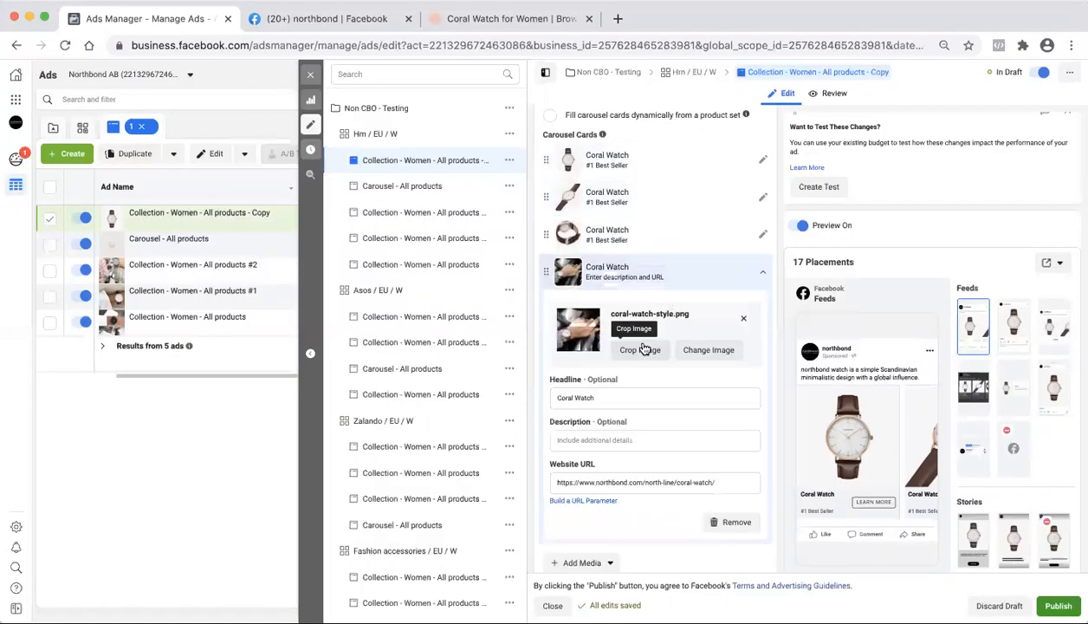
left_click(617, 442)
key("ctrl+v")
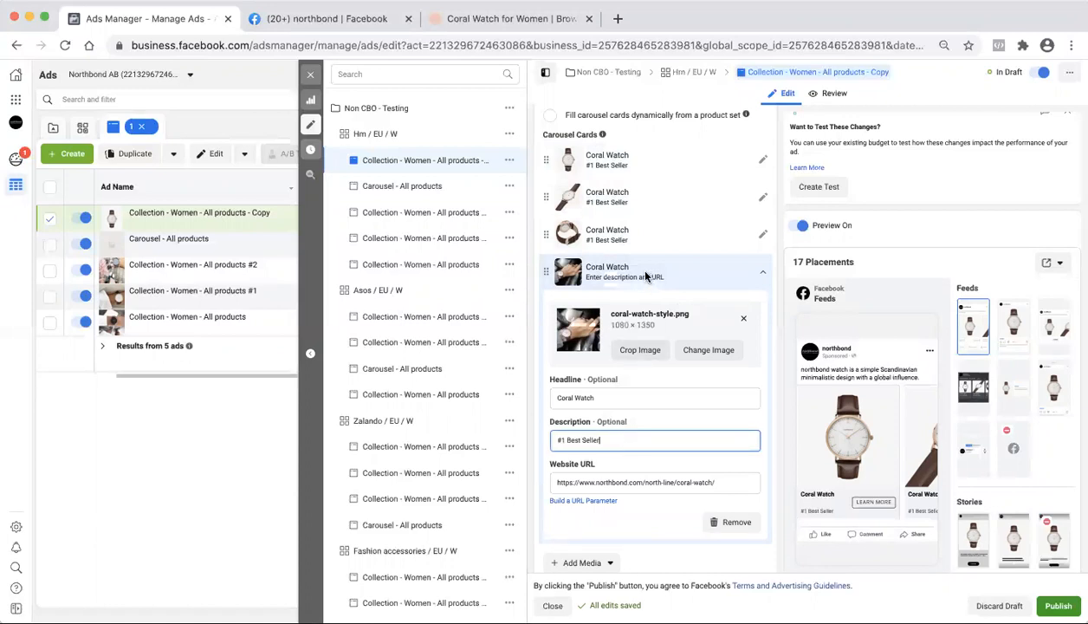
Step: Preview the carousel in the Instagram Feed placement and page through its cards
left_click(1013, 325)
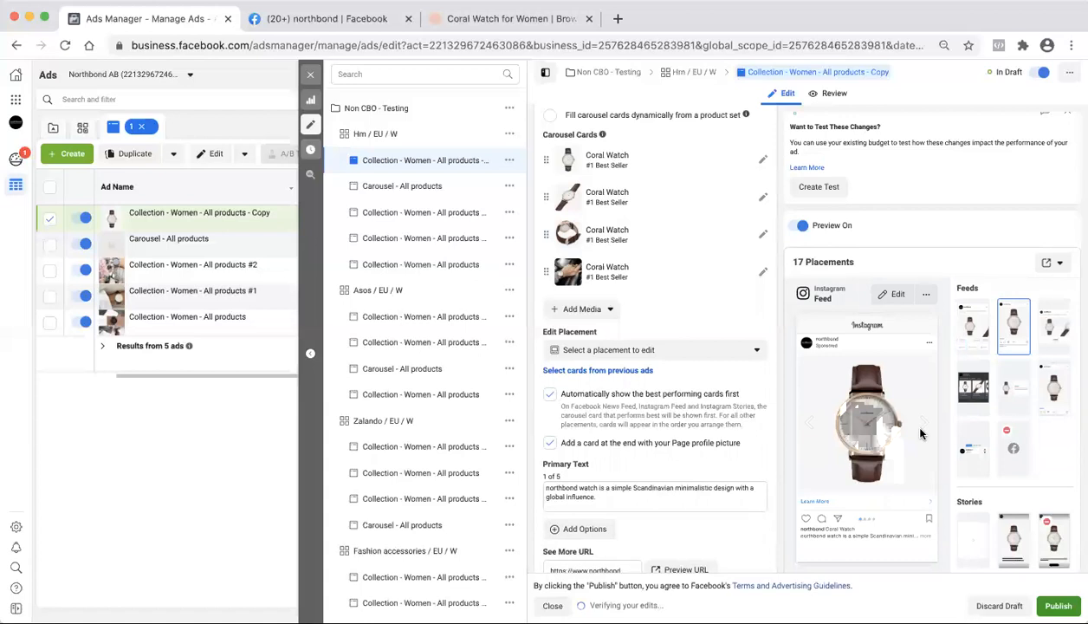
left_click(921, 424)
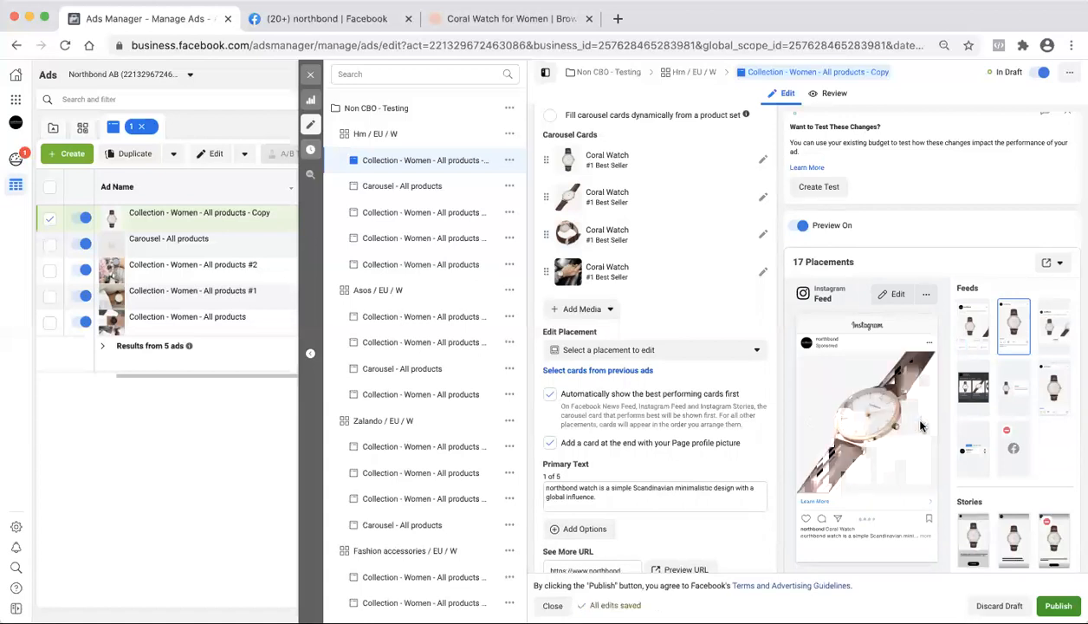
left_click(922, 424)
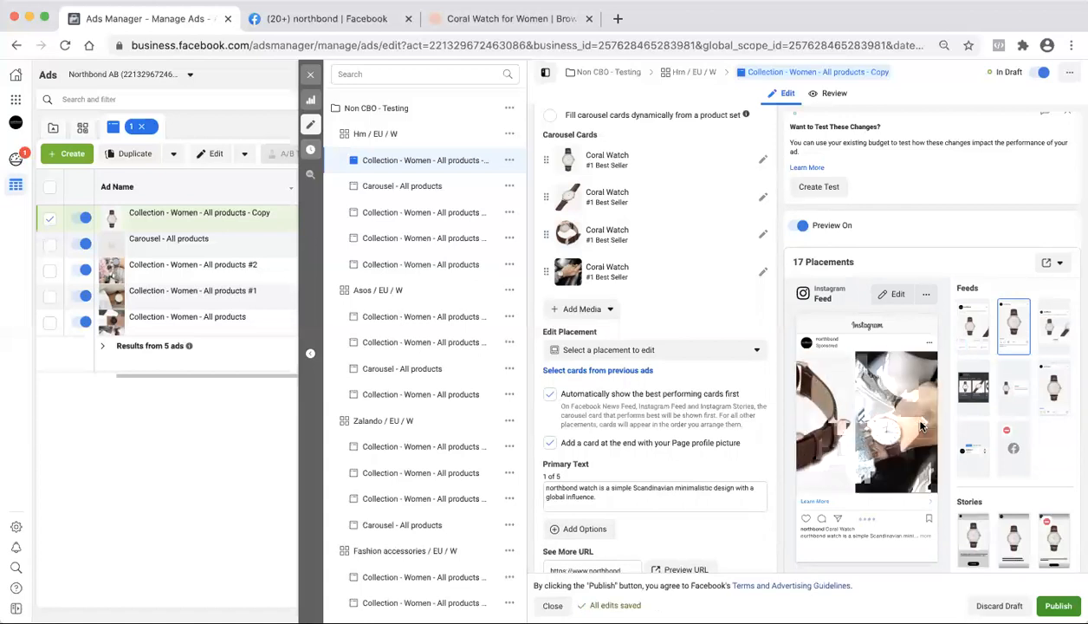
left_click(923, 425)
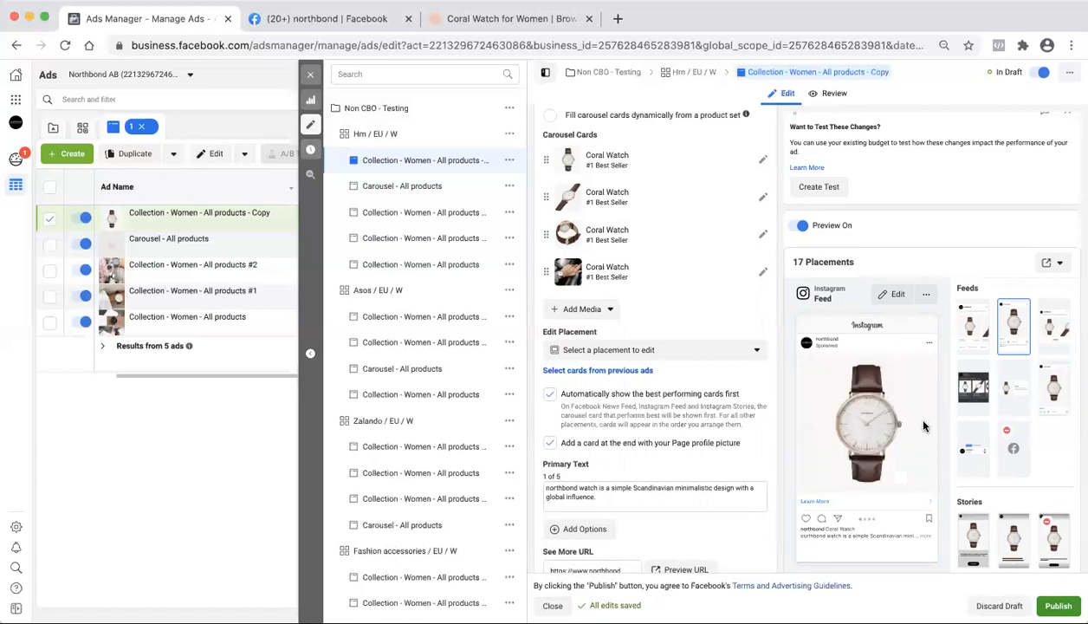
Step: Set the carousel ad's call to action to Shop Now
scroll(651, 522, "down", 3)
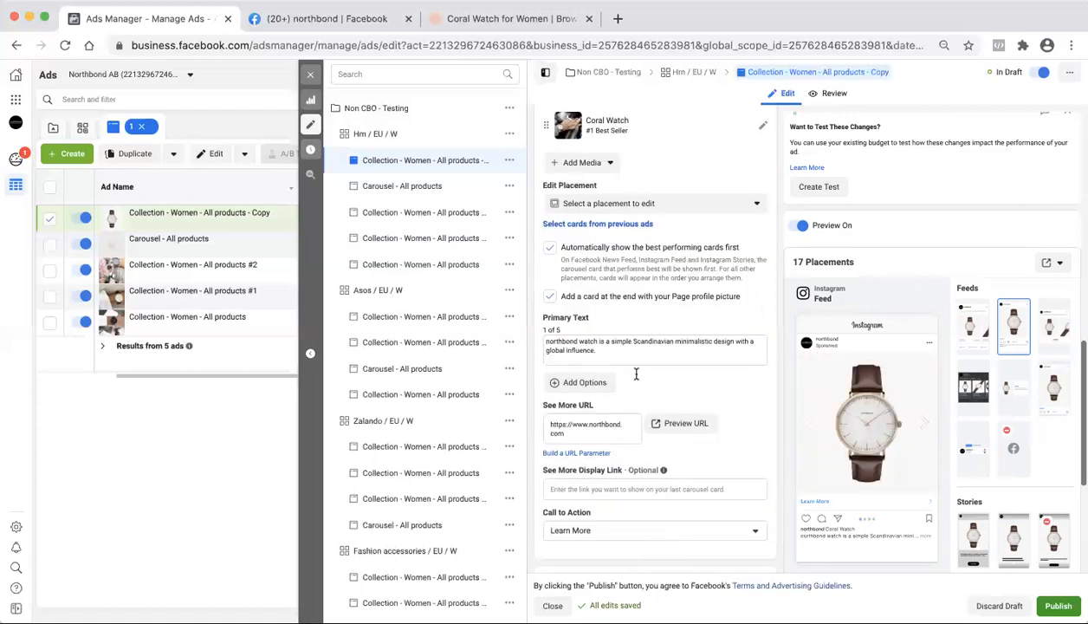
scroll(636, 374, "down", 2)
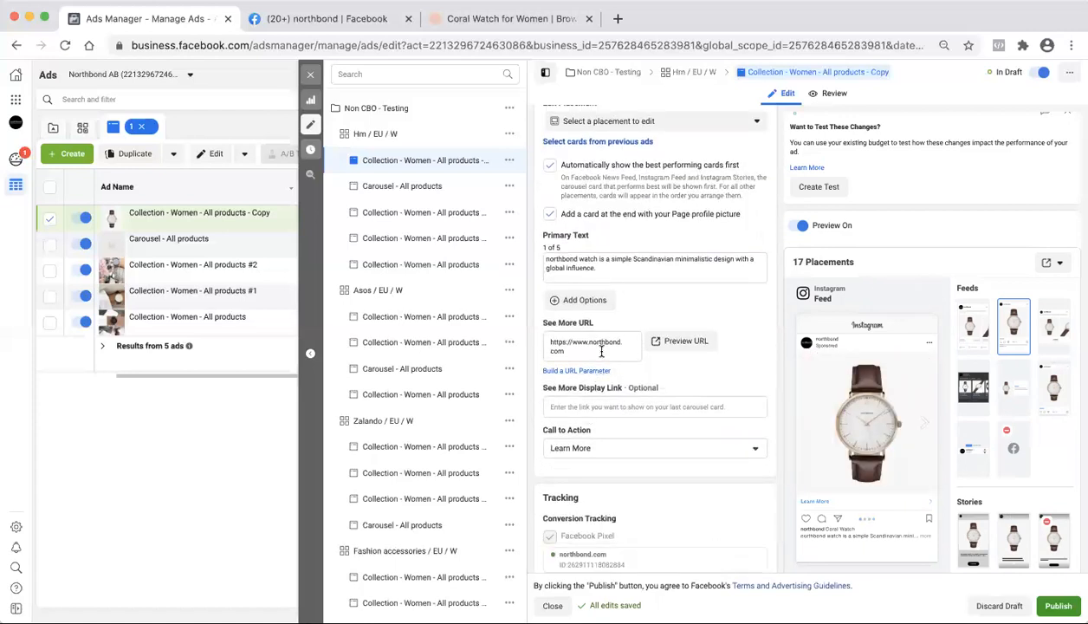
scroll(629, 404, "down", 1)
scroll(621, 373, "down", 1)
left_click(621, 379)
left_click(686, 377)
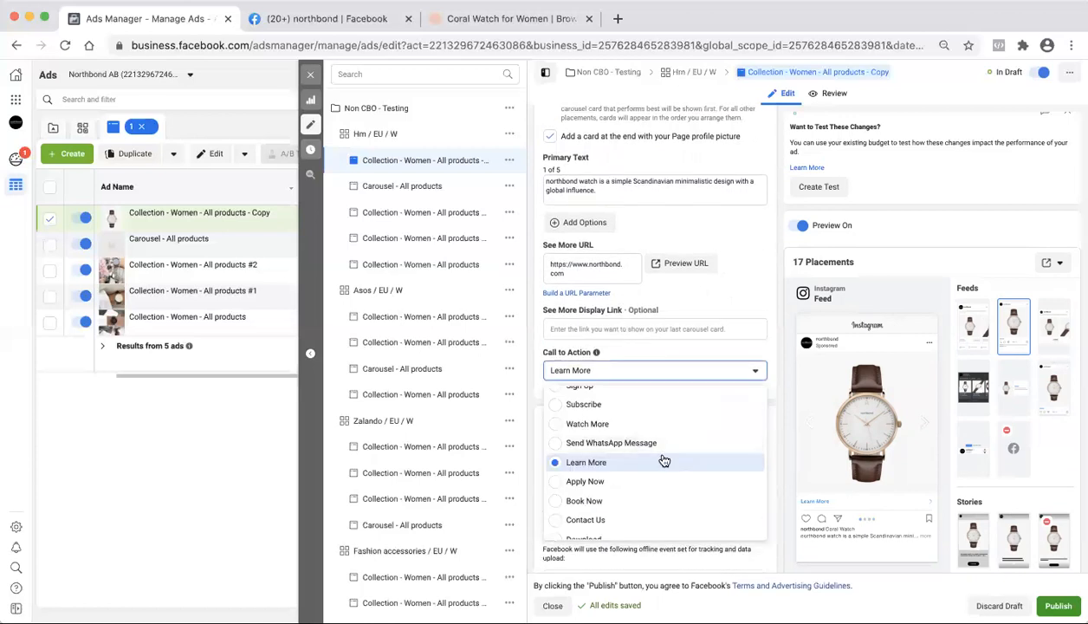
scroll(629, 429, "up", 2)
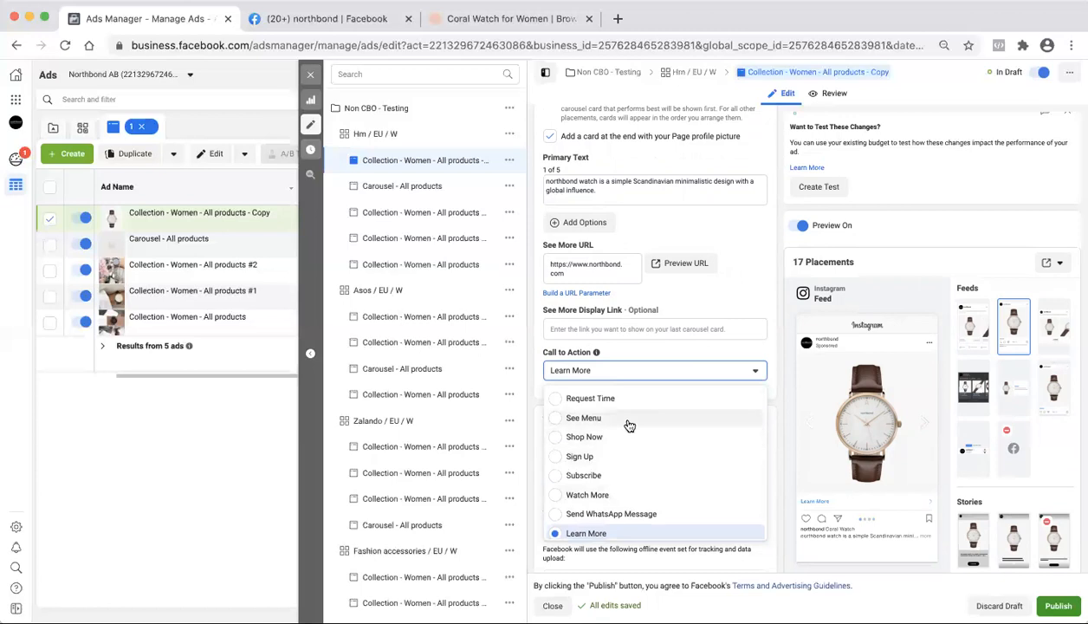
left_click(627, 437)
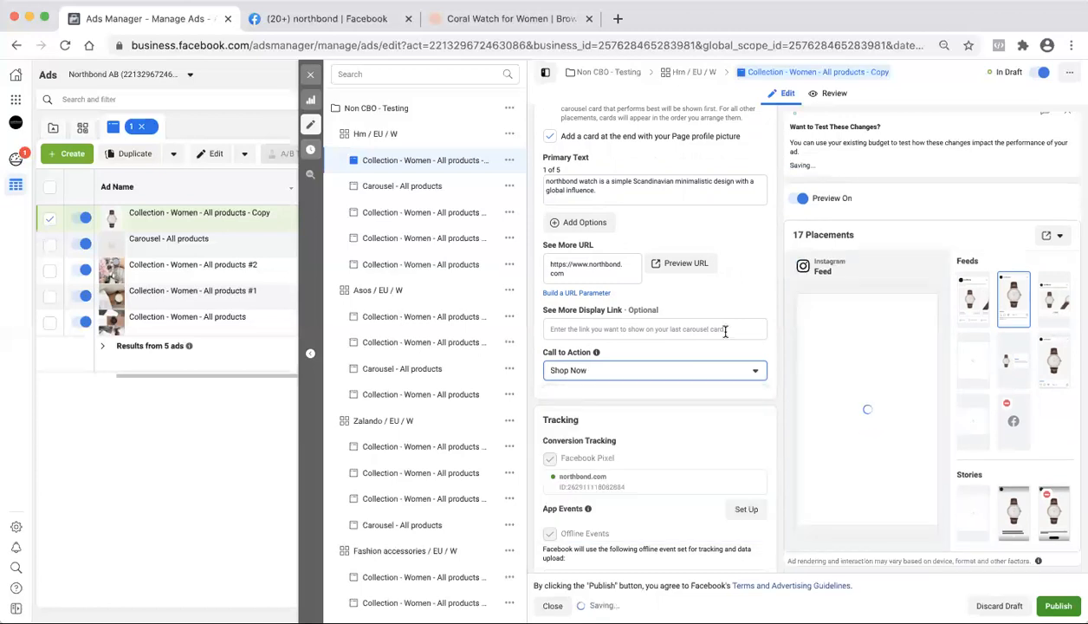
Step: Check the ad's tracking pixel against the Coral Watch product page using Facebook Pixel Helper, and return to Ads Manager
scroll(739, 403, "down", 3)
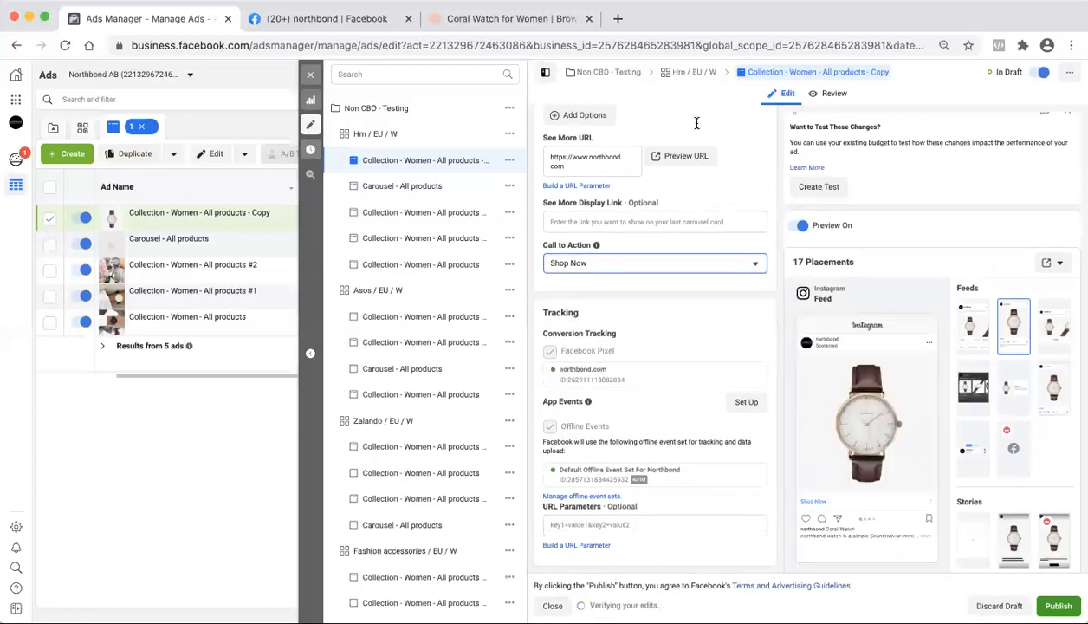
left_click(503, 19)
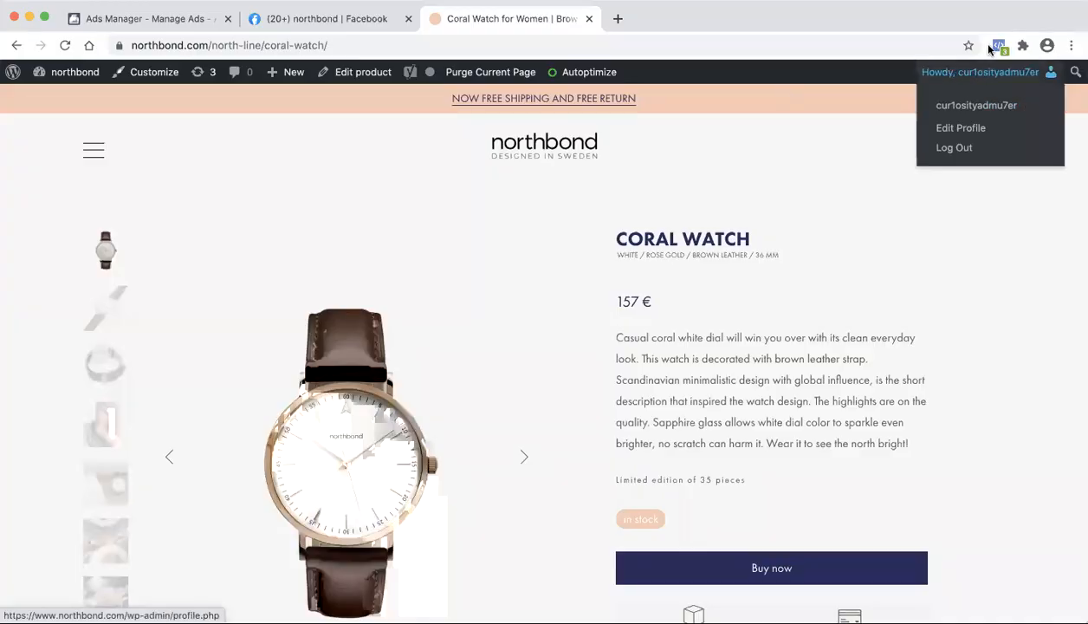
left_click(998, 45)
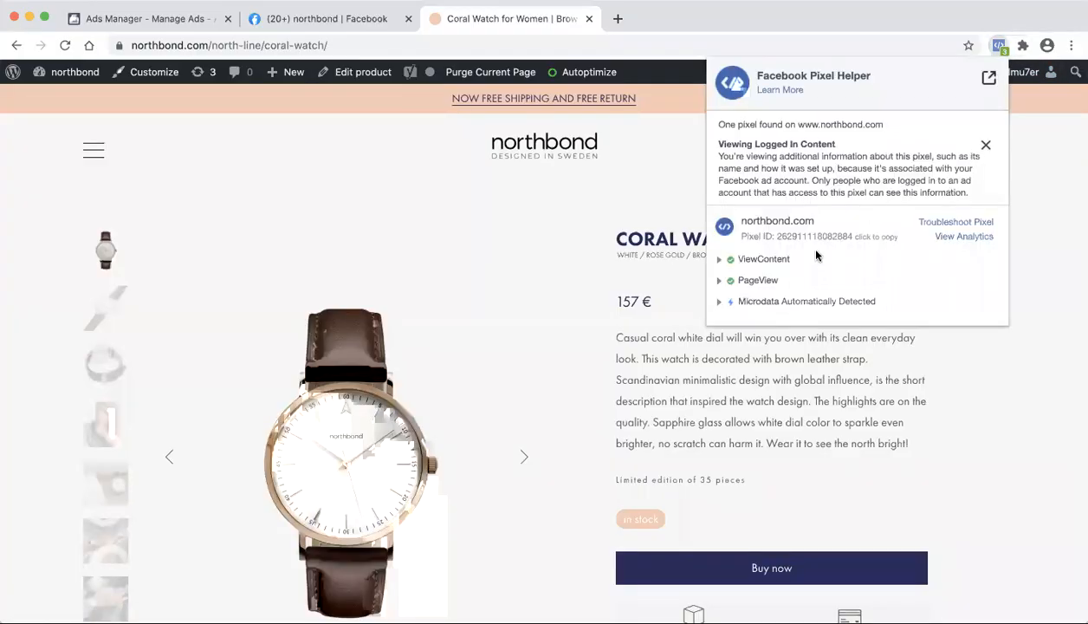
left_click(199, 21)
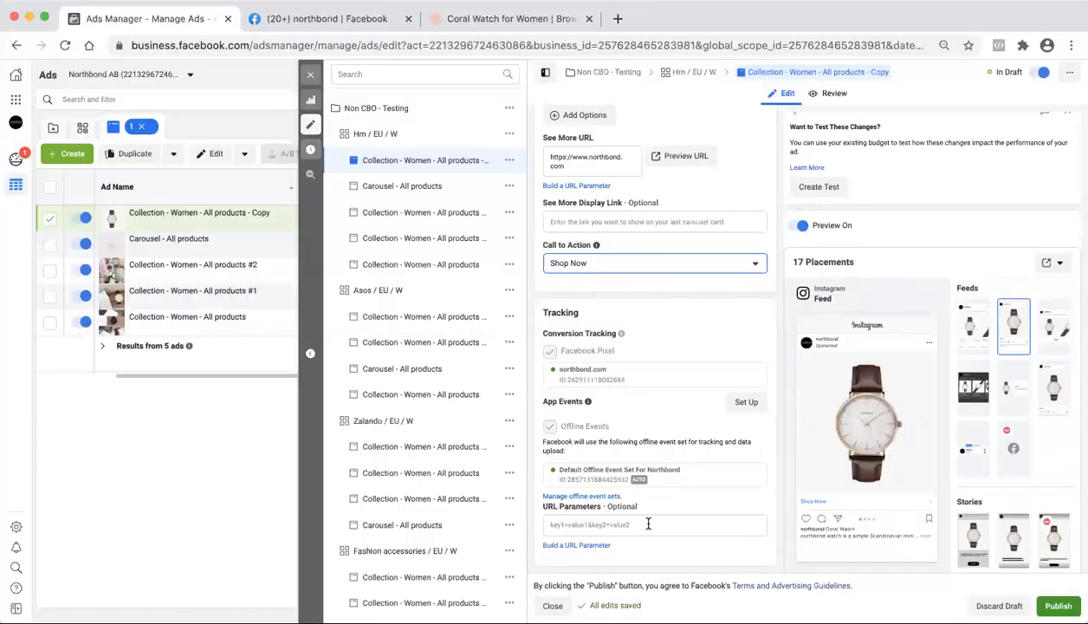
Step: Replace the ad name with the copied primary text "northbond watch is a simple Scandinavian minimalistic design with a global influence."
scroll(662, 248, "up", 5)
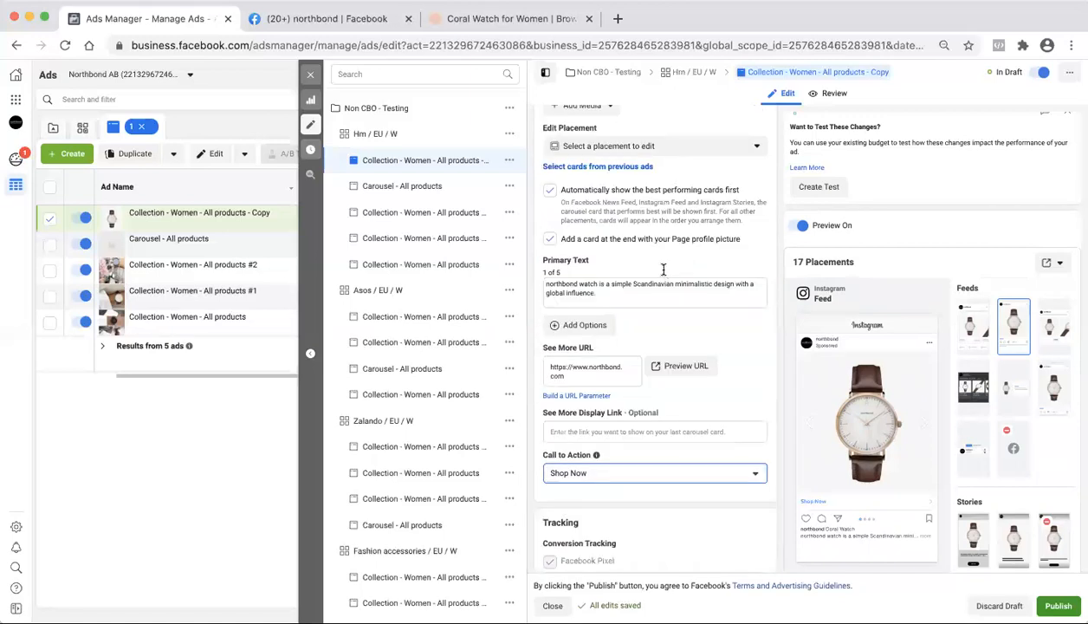
left_click_drag(600, 293, 541, 280)
key("ctrl+c")
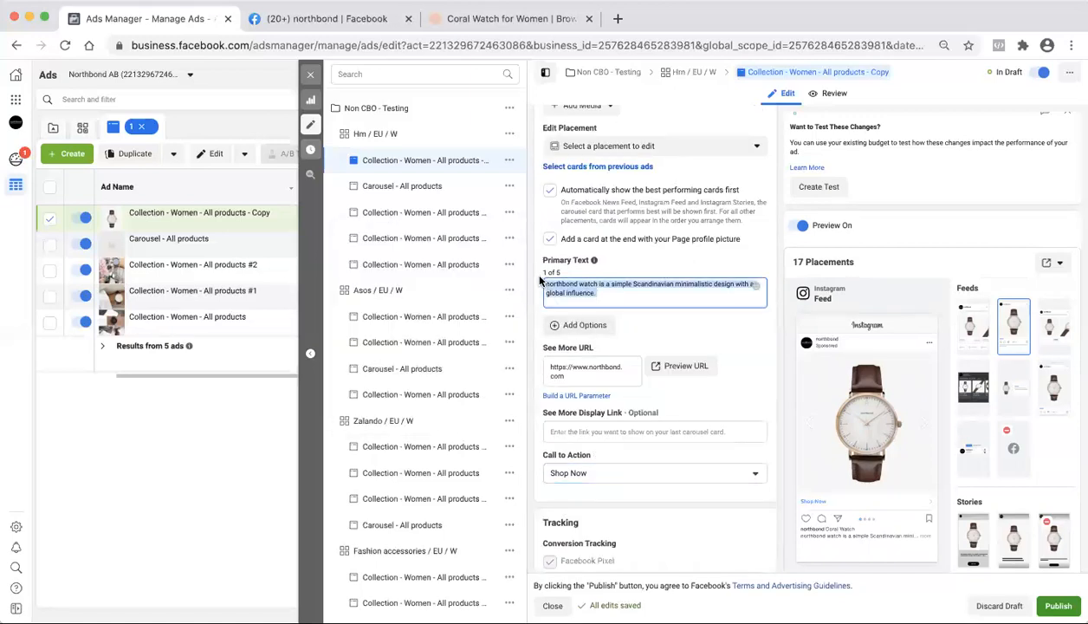
scroll(615, 173, "up", 6)
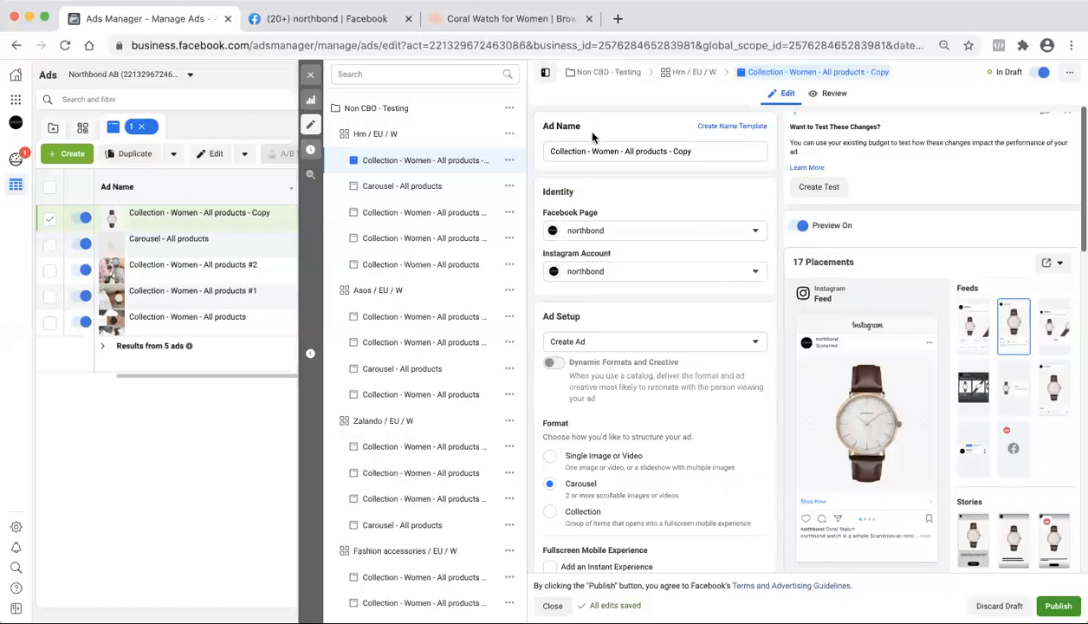
left_click_drag(695, 152, 551, 152)
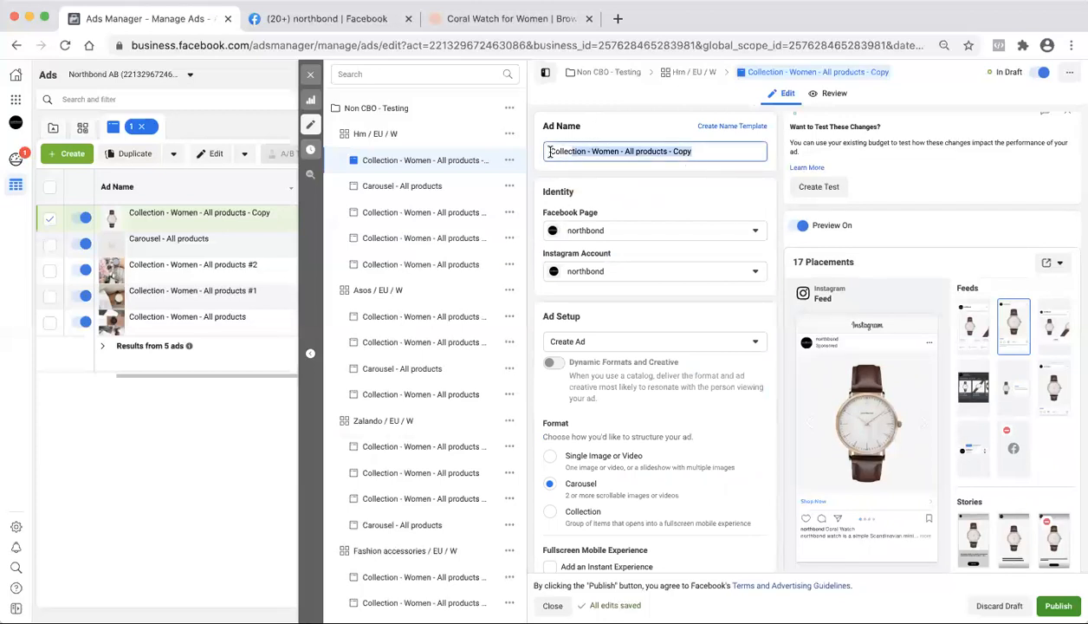
key("ctrl+v")
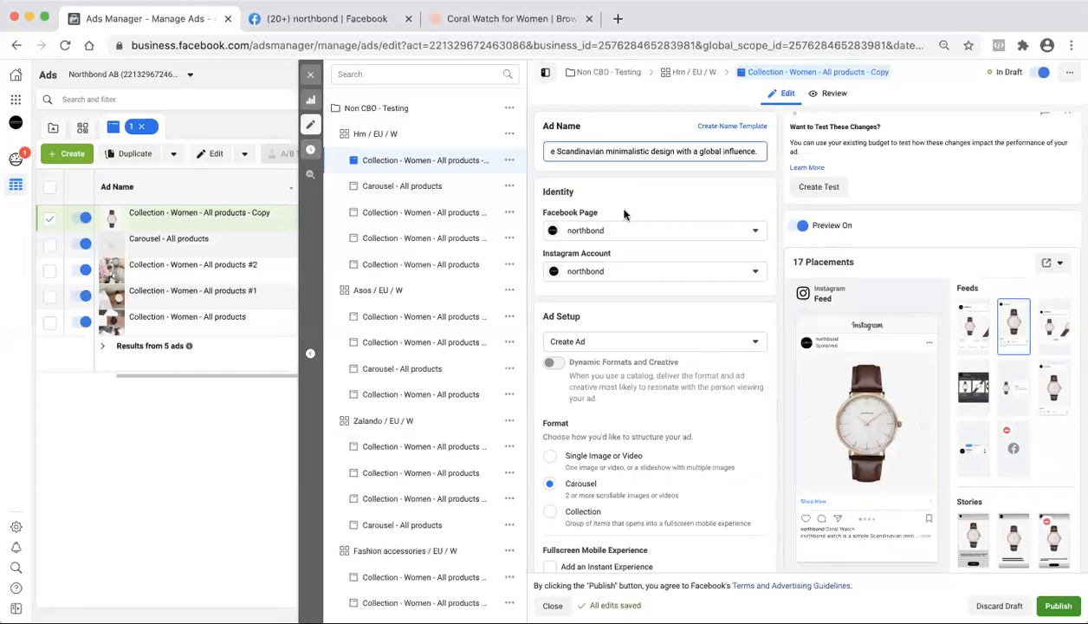
left_click(673, 289)
Step: Hide the campaign structure tree beside the ad editor
scroll(610, 234, "down", 1)
scroll(610, 234, "down", 1)
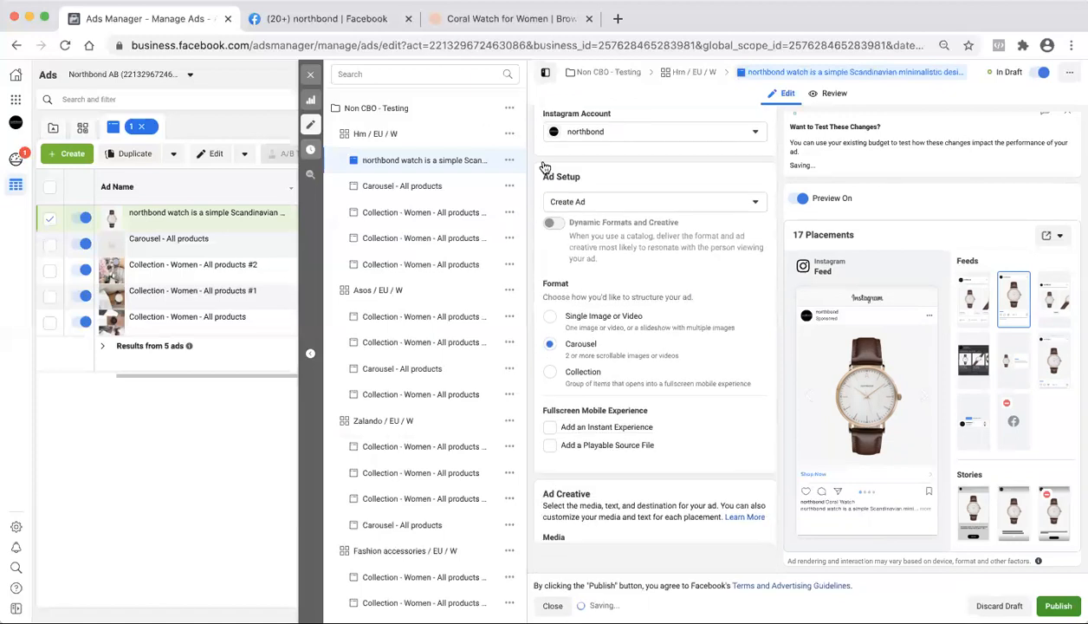
left_click(545, 72)
mouse_move(909, 411)
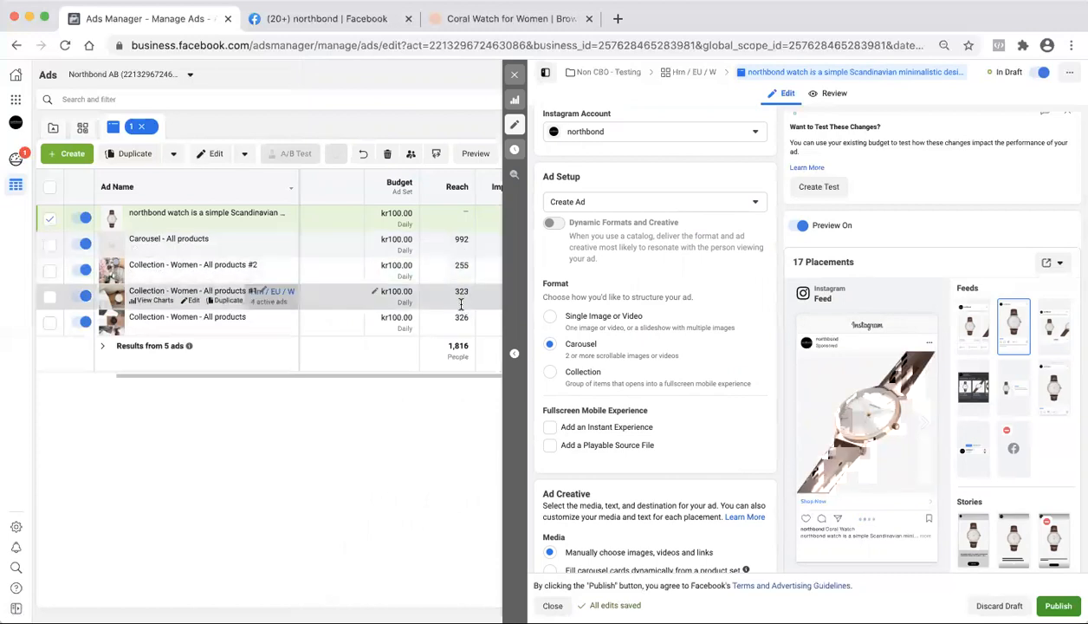
scroll(860, 498, "down", 1)
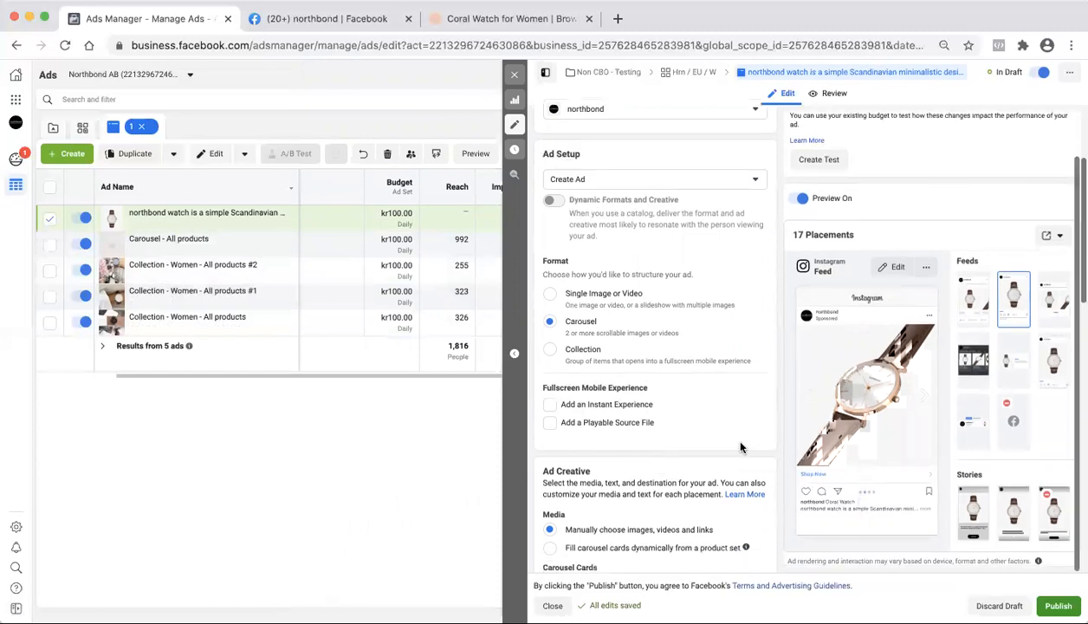
Step: Duplicate the renamed Coral Watch carousel ad once within its original campaign, keeping existing reactions, comments and shares
mouse_move(231, 225)
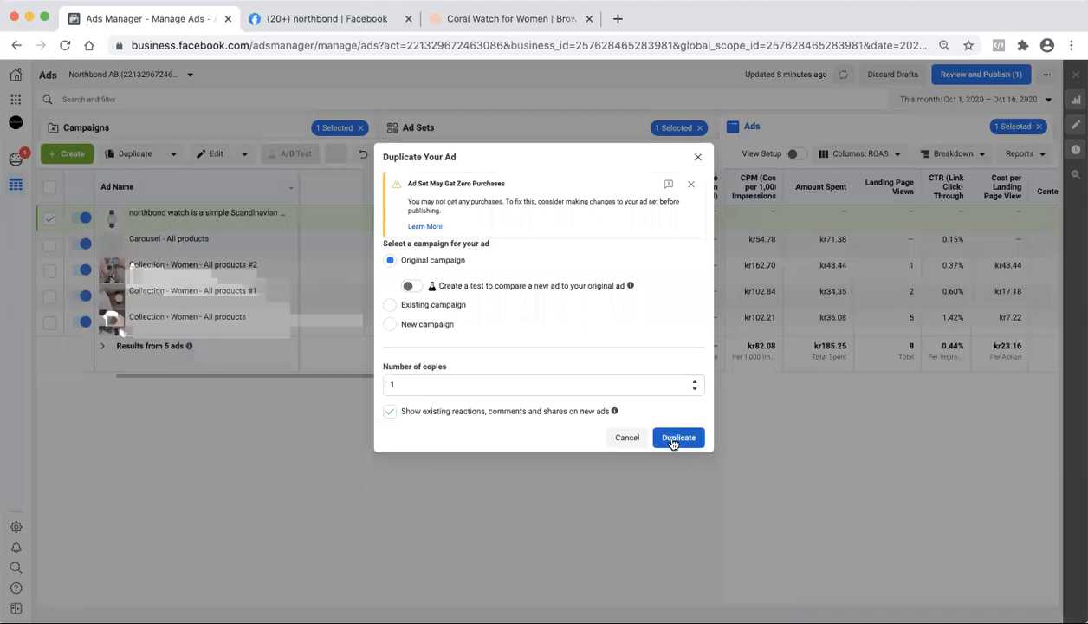
left_click(674, 439)
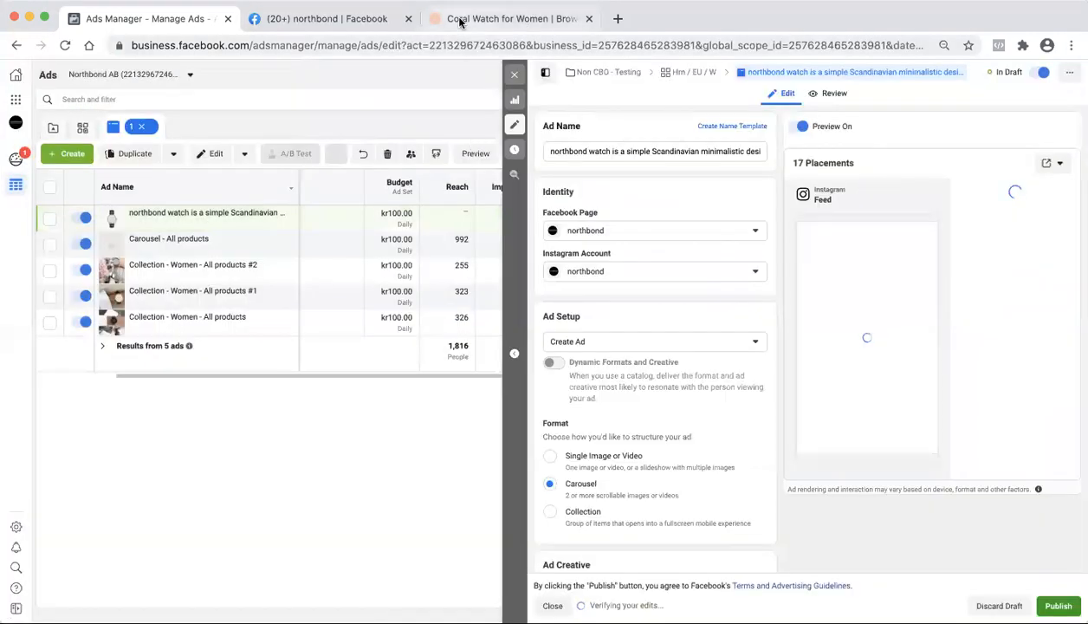
Step: Switch to the northbond store, open its home page and look through it down to the footer
left_click(460, 22)
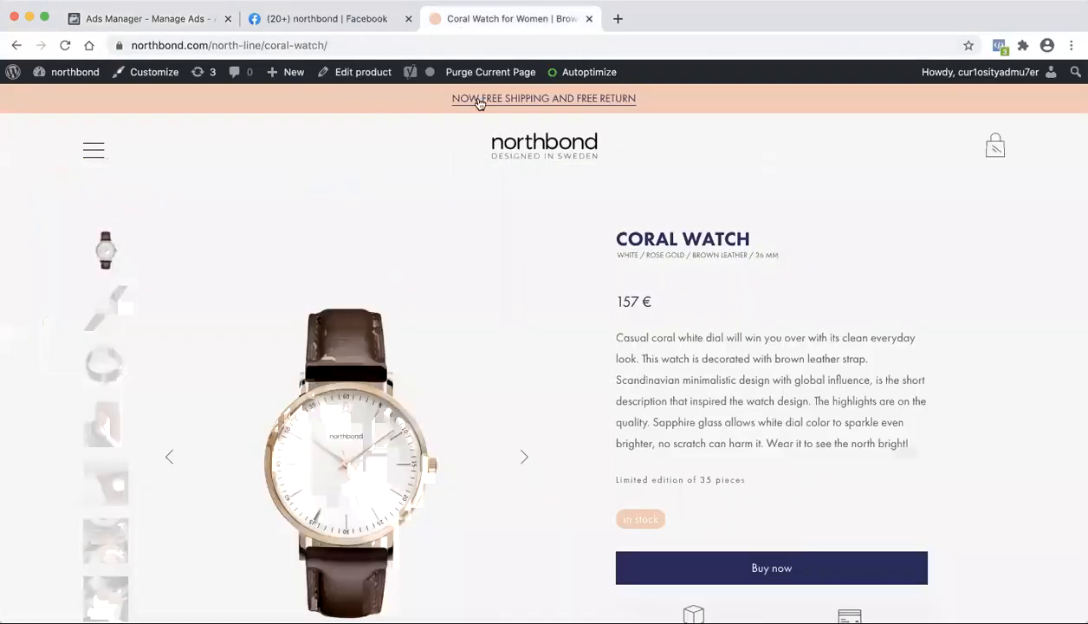
left_click(535, 142)
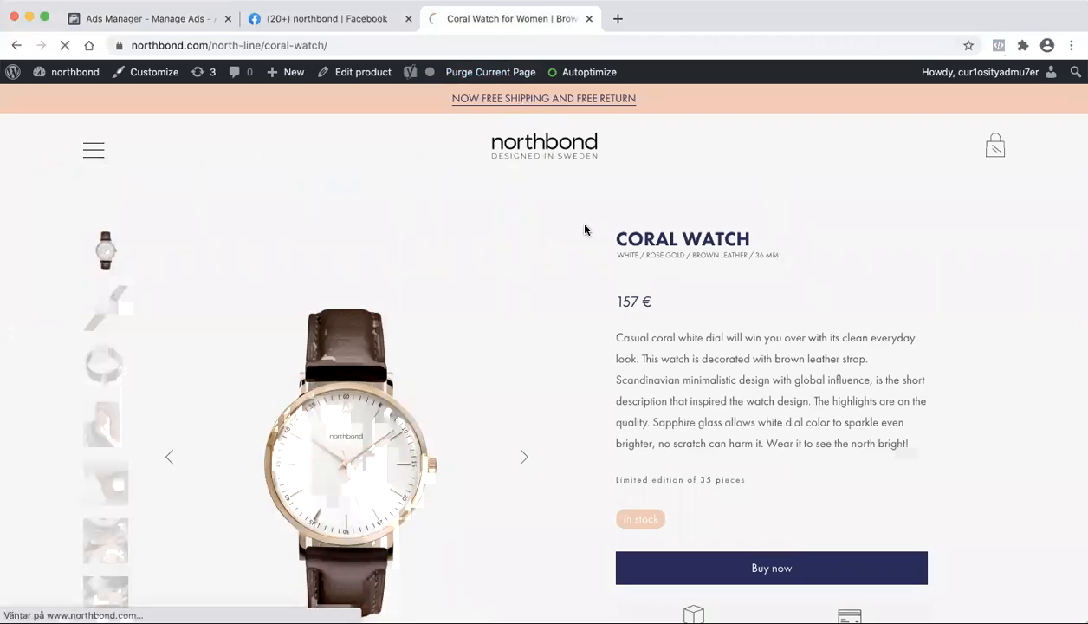
scroll(636, 291, "down", 1)
scroll(638, 291, "down", 10)
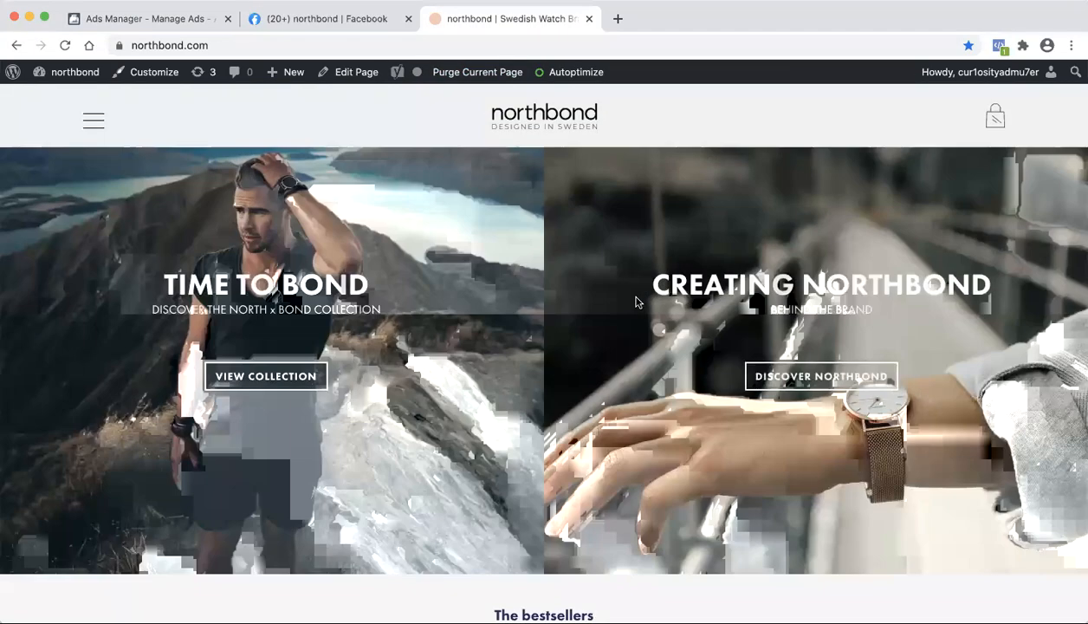
scroll(638, 303, "down", 5)
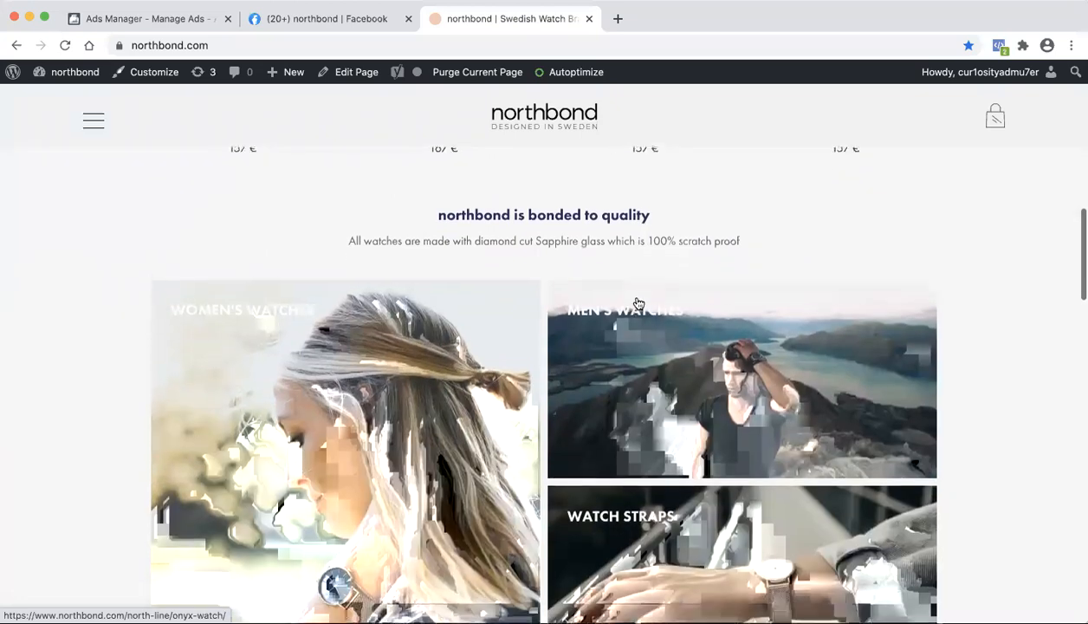
scroll(638, 303, "down", 5)
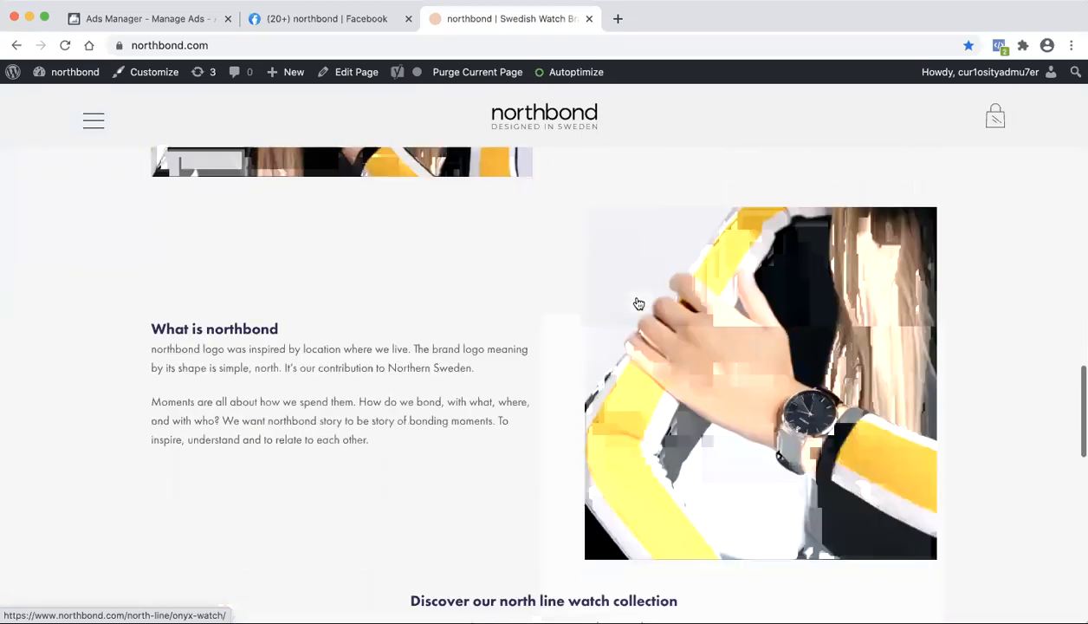
scroll(638, 304, "down", 8)
scroll(637, 303, "down", 3)
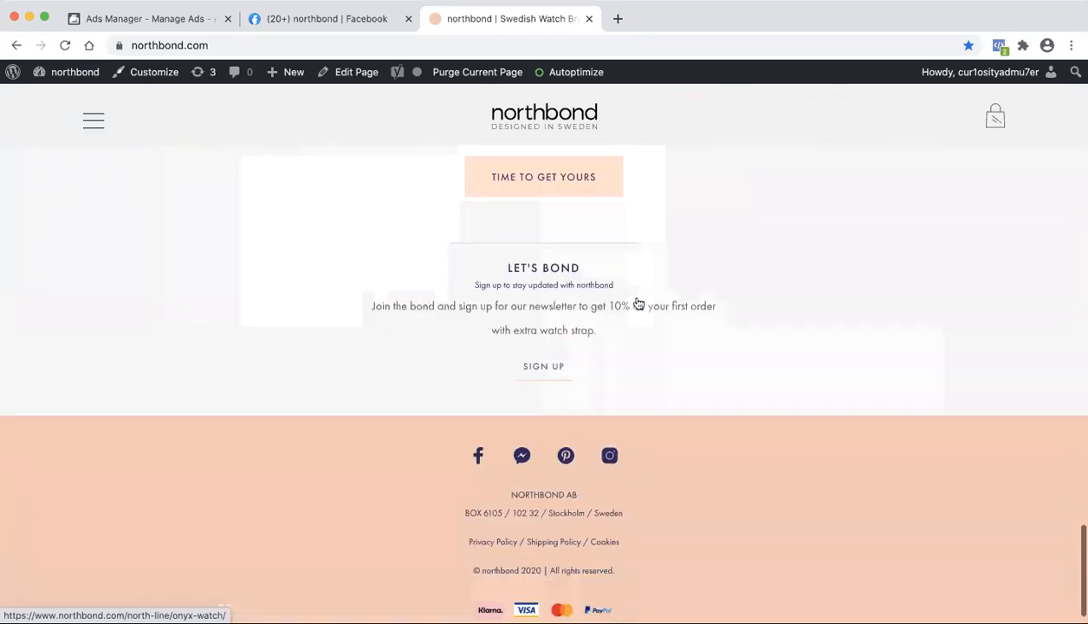
scroll(636, 301, "up", 10)
scroll(635, 298, "up", 10)
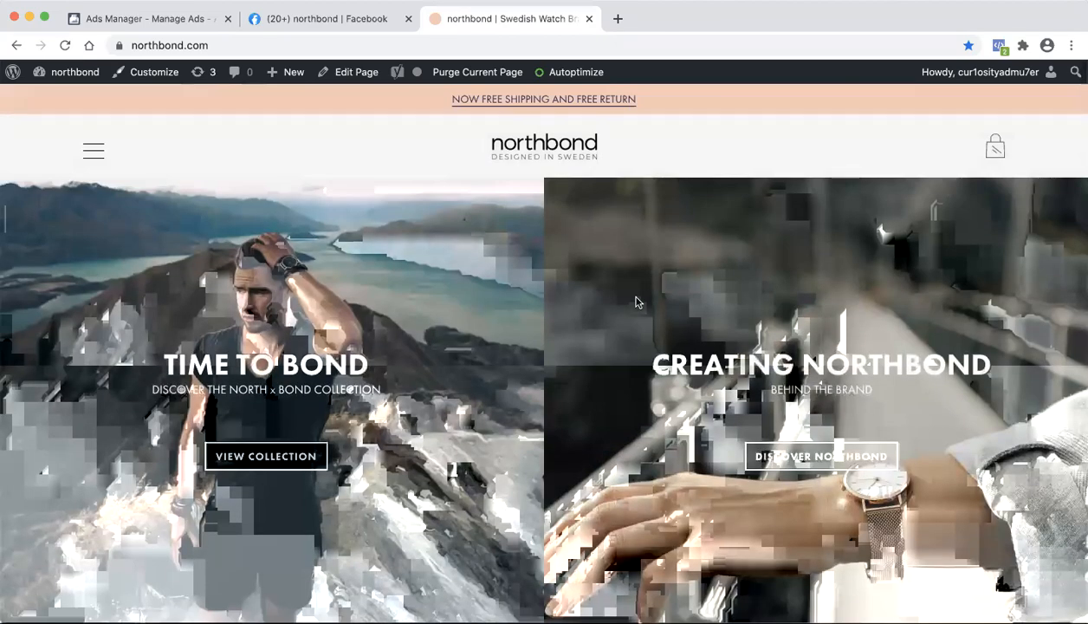
Step: Find the Sail Watch among the store's bestsellers and open its product page
scroll(636, 302, "down", 4)
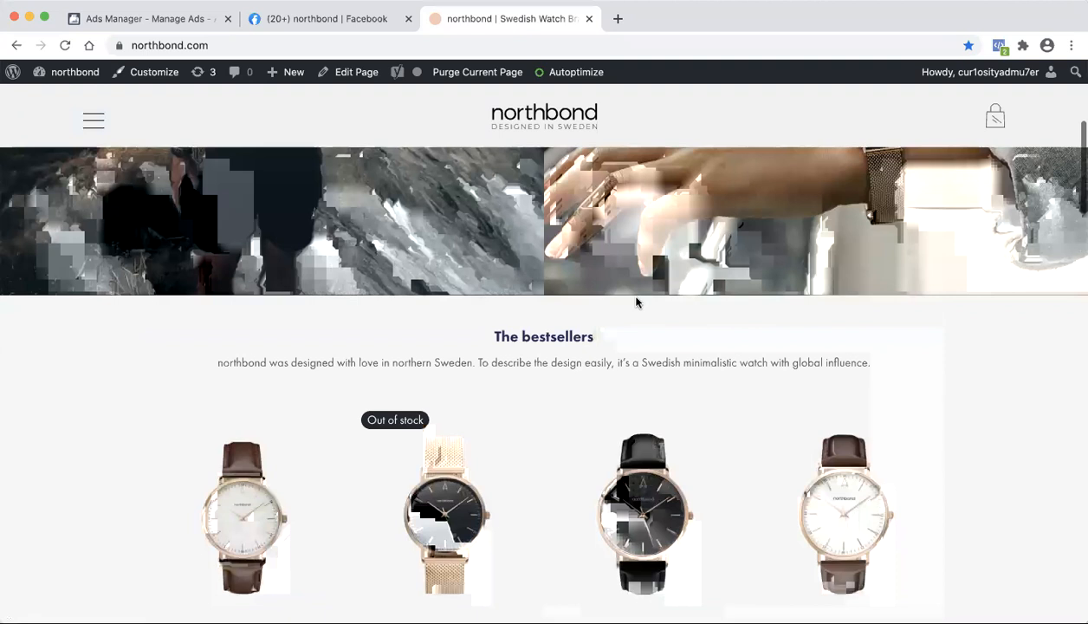
scroll(636, 302, "down", 2)
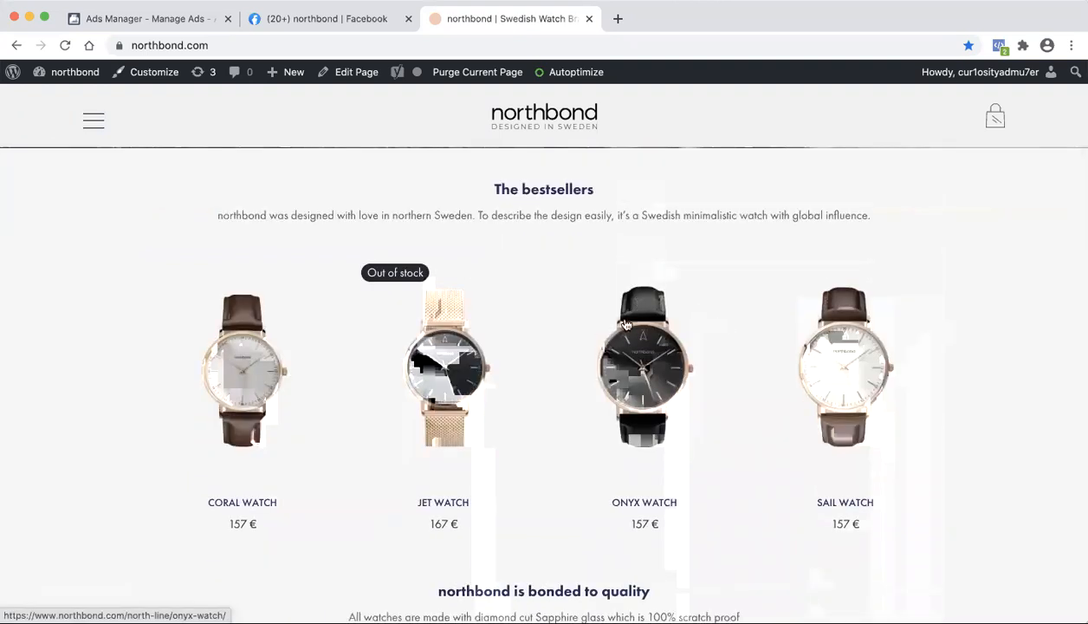
scroll(556, 339, "down", 1)
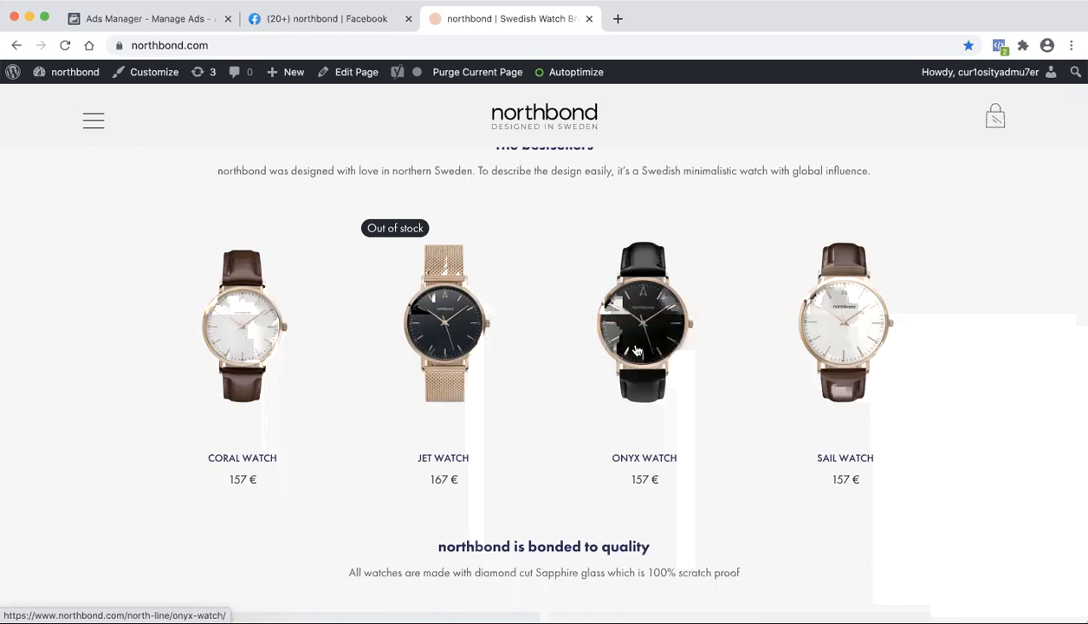
left_click(845, 330)
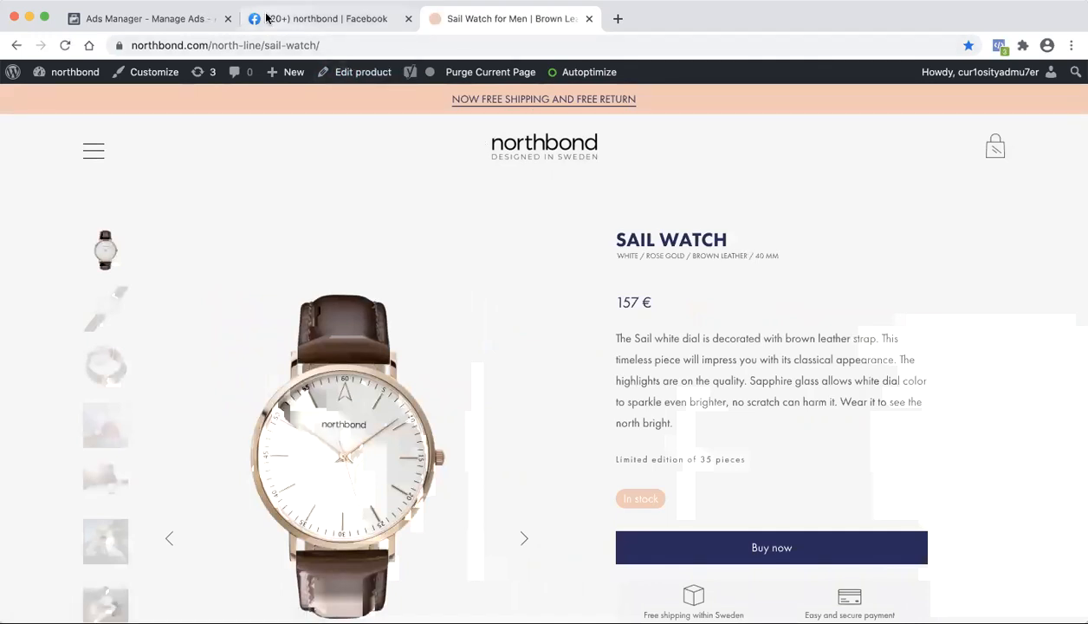
Step: Return to Ads Manager and replace the first carousel card's image with the front-view sail-watch-brown-rose-gold picture from the account images
left_click(157, 17)
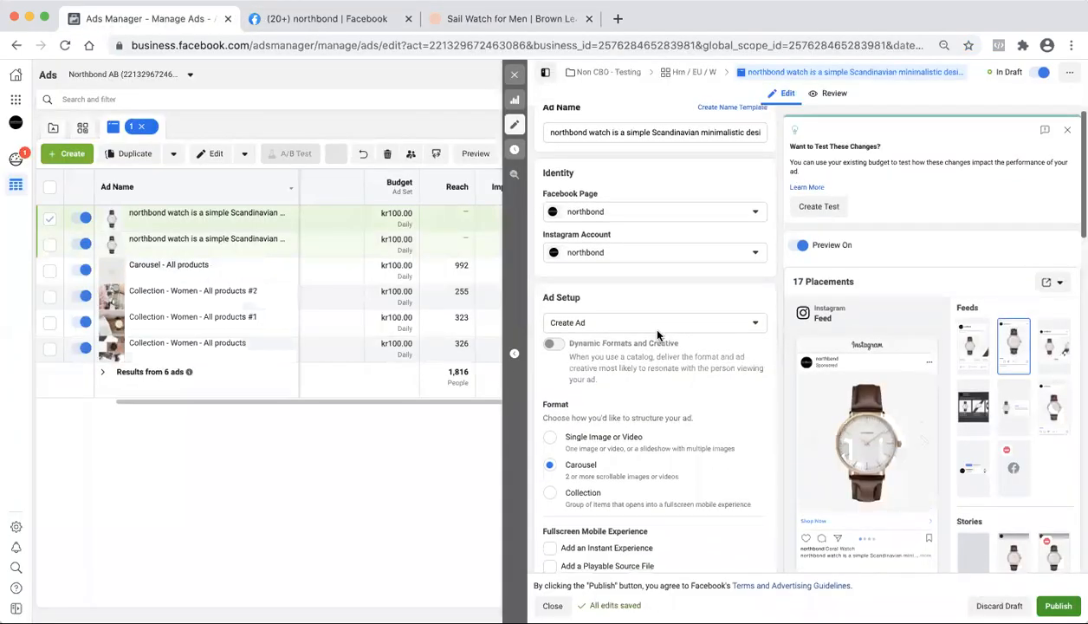
scroll(656, 333, "down", 5)
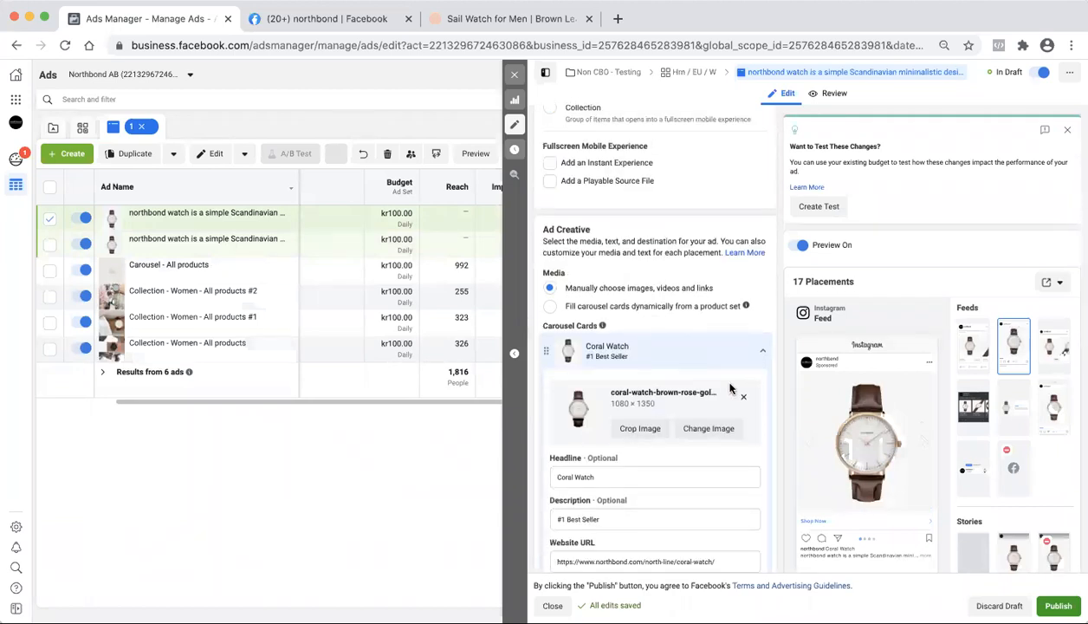
left_click(708, 429)
left_click(509, 141)
type("sail")
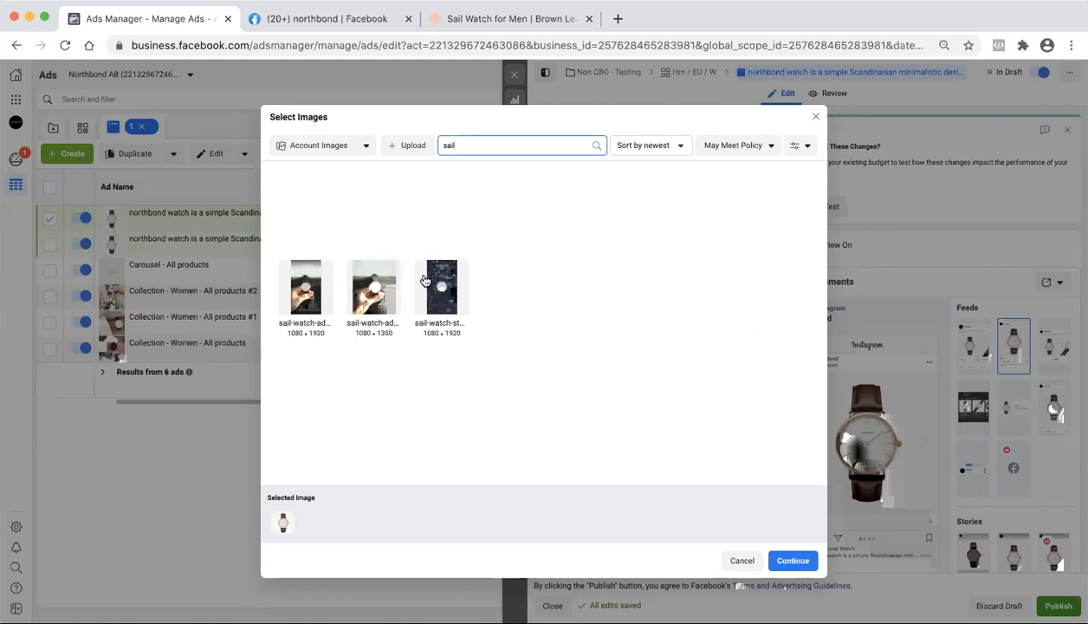
key("BackSpace")
key("BackSpace")
key("BackSpace")
key("BackSpace")
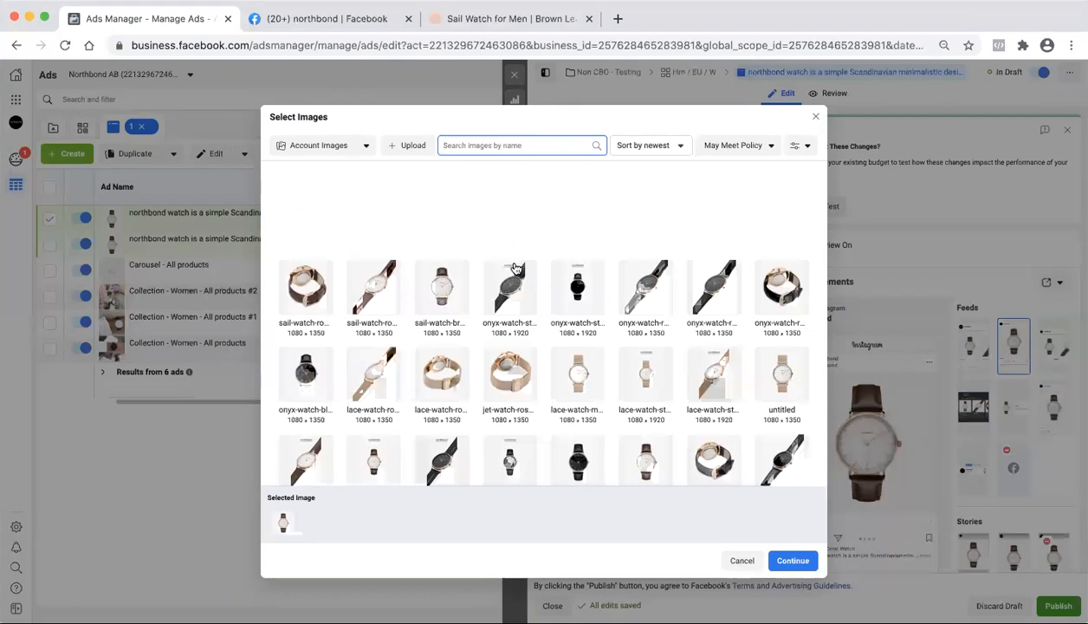
left_click(447, 295)
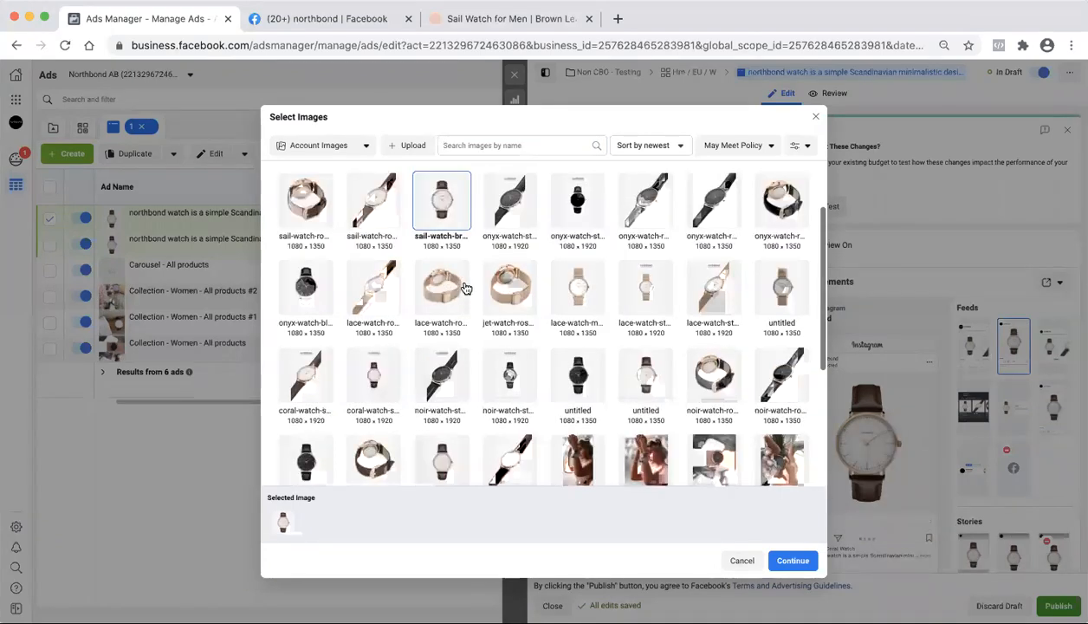
left_click(790, 559)
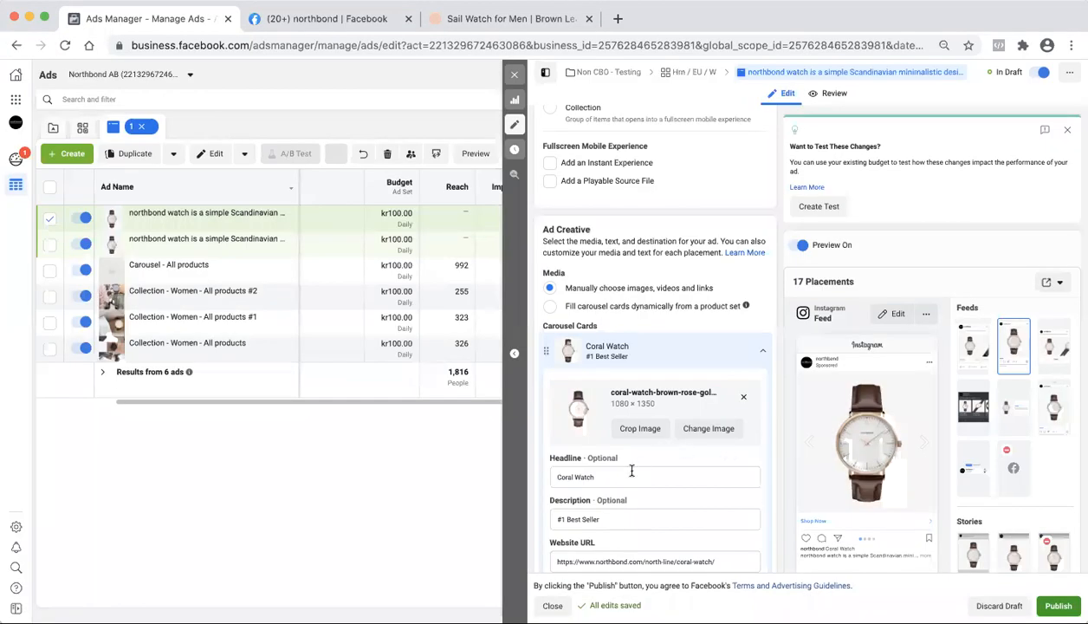
Step: Change the first carousel card's headline to "Sail Watch", copy it, and collapse the card
double_click(571, 478)
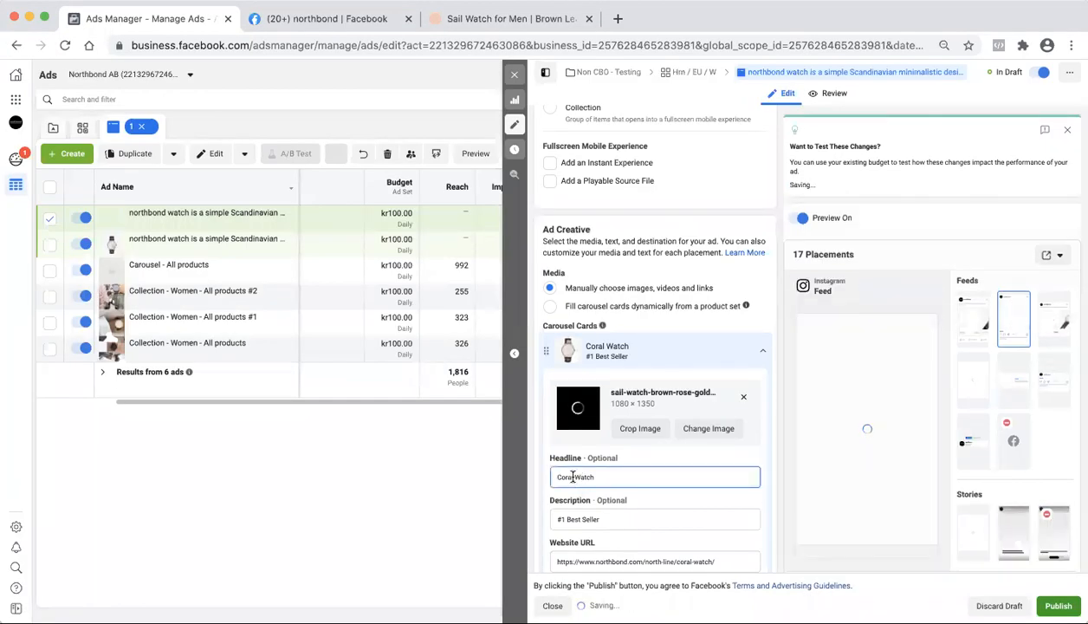
type("Sai")
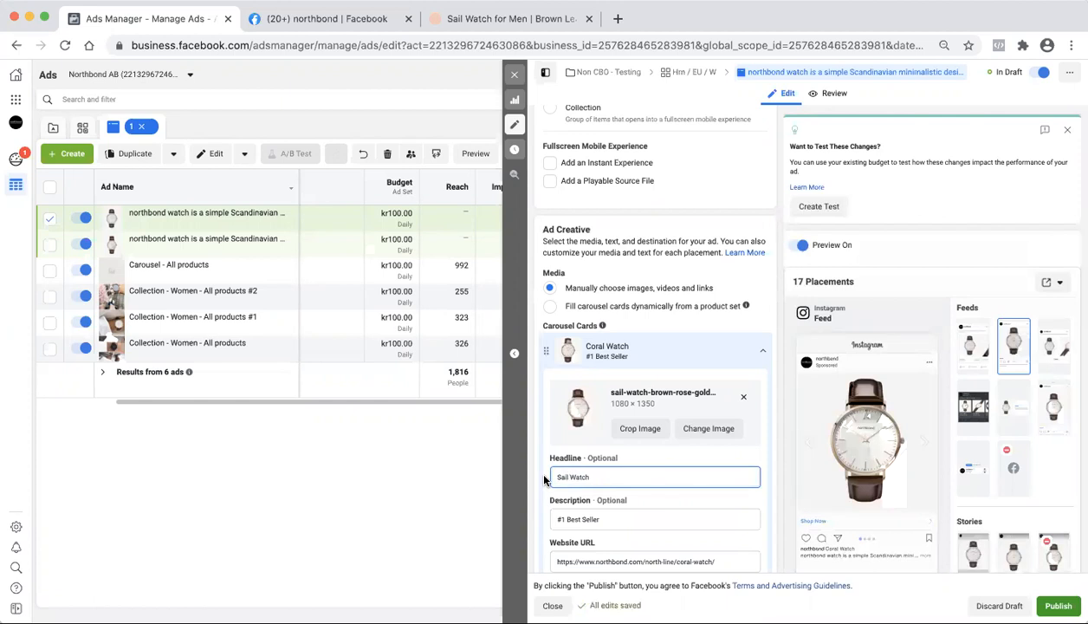
key("super+a")
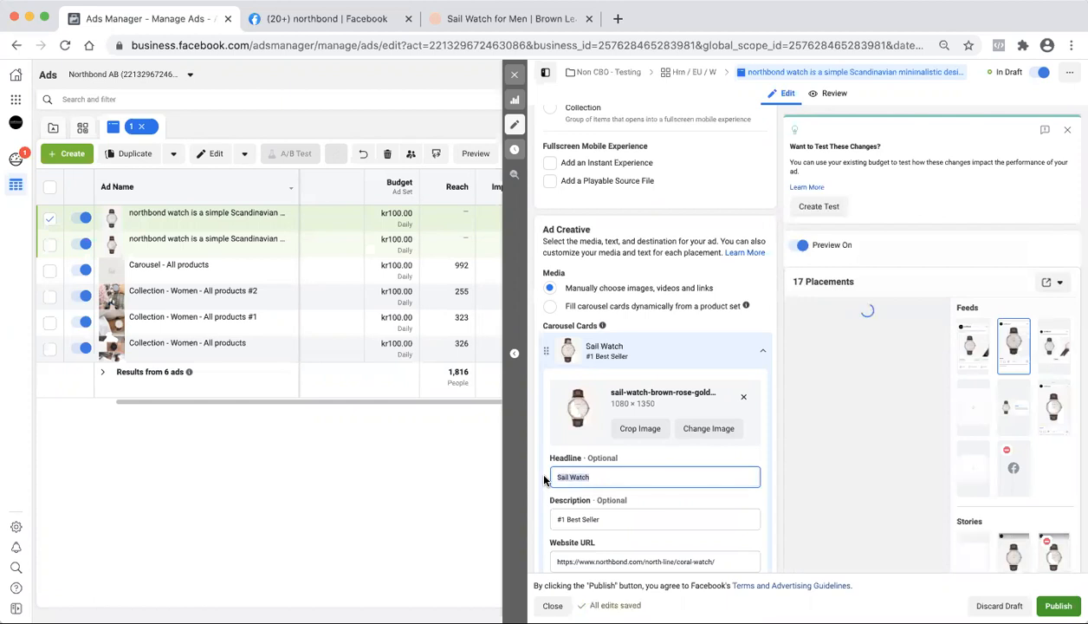
left_click(760, 357)
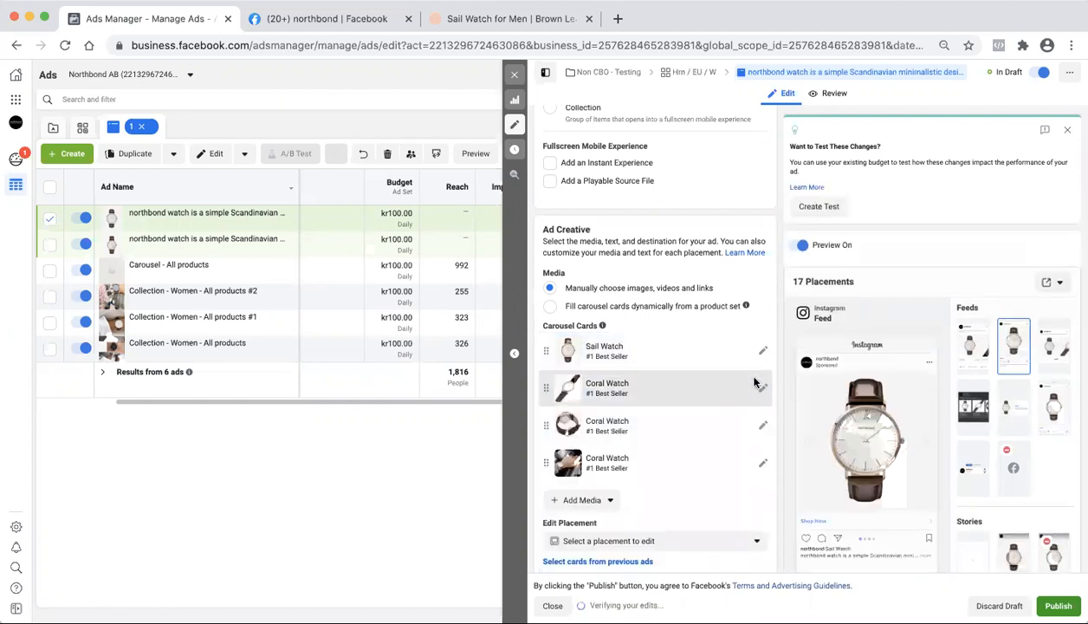
Step: Replace the second carousel card's image with sail-watch-rose-gold.jpg from the account images
left_click(761, 389)
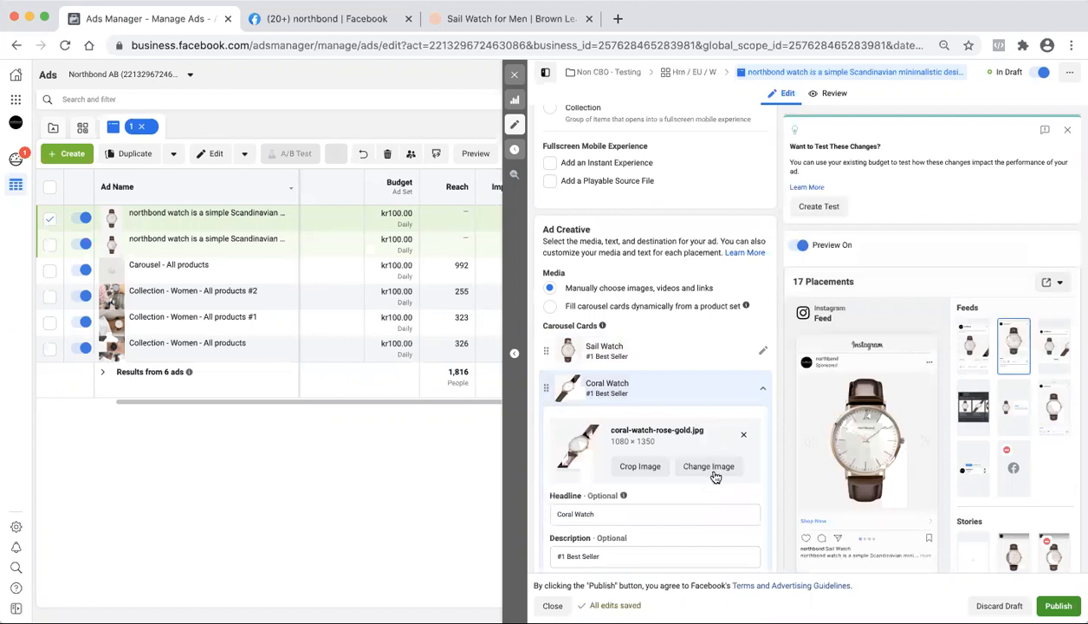
left_click(710, 468)
left_click(502, 146)
type("sail")
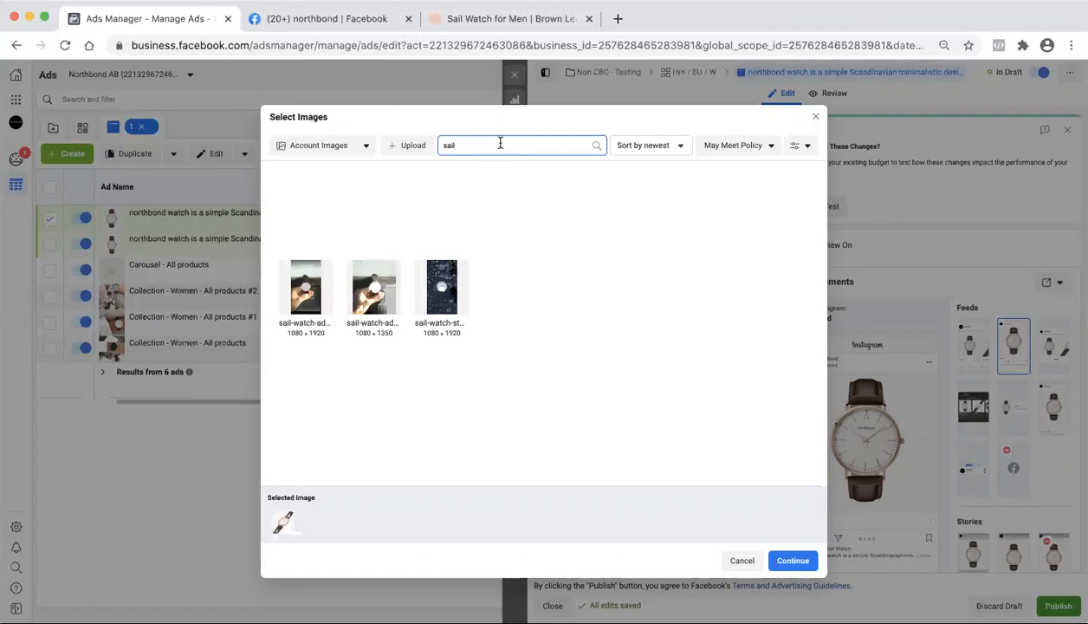
key("BackSpace")
key("BackSpace")
key("BackSpace")
key("BackSpace")
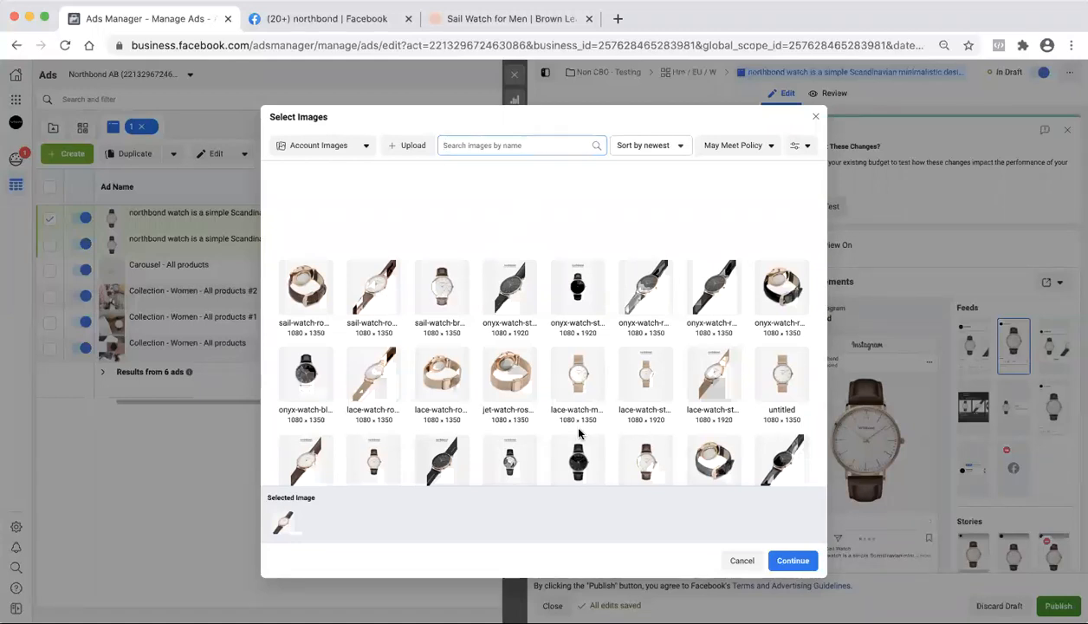
left_click(792, 561)
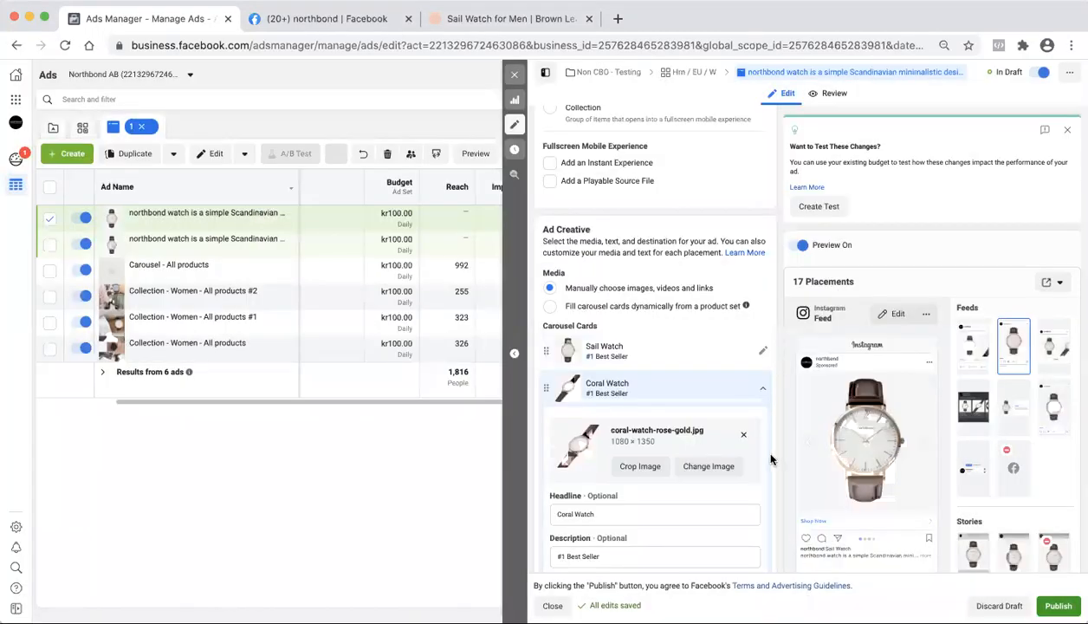
Step: Change the second carousel card's headline to "Sail Watch"
double_click(577, 514)
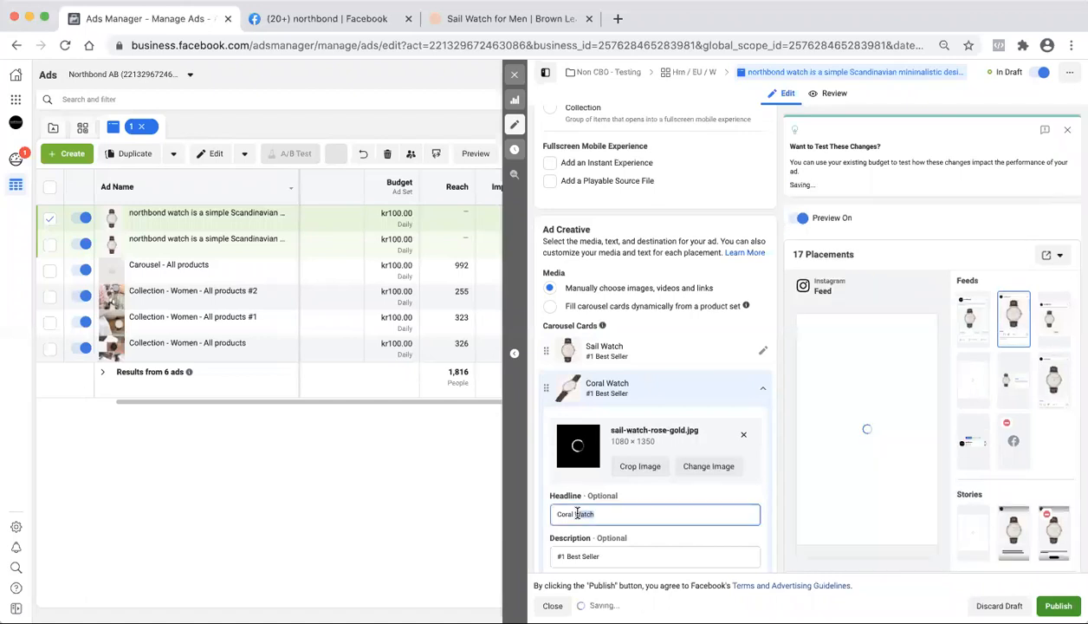
triple_click(577, 513)
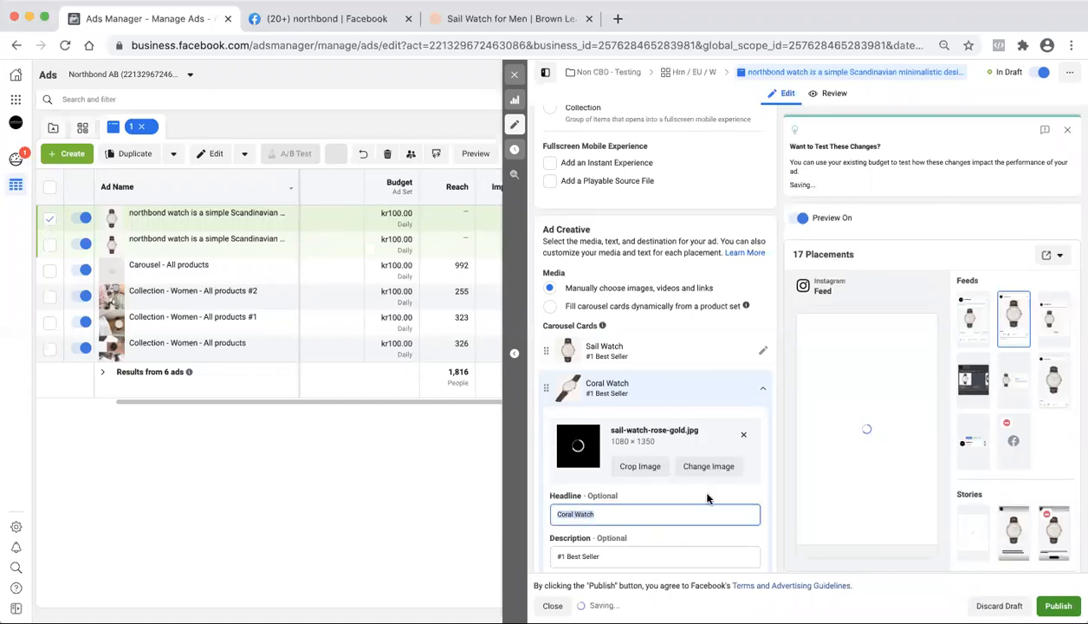
type("Sail Watch")
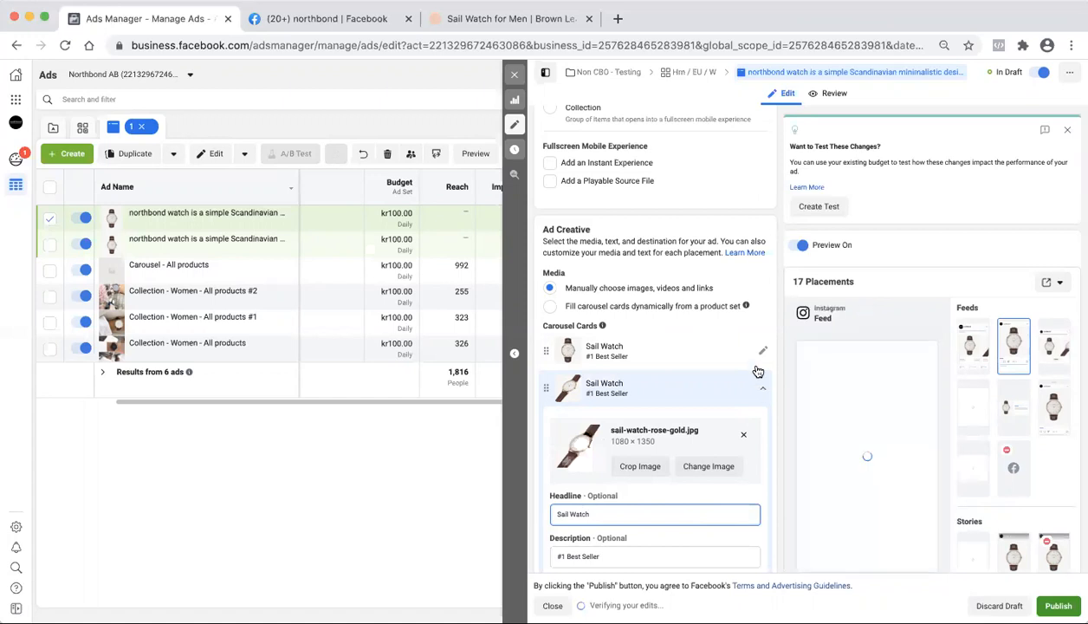
scroll(763, 393, "down", 3)
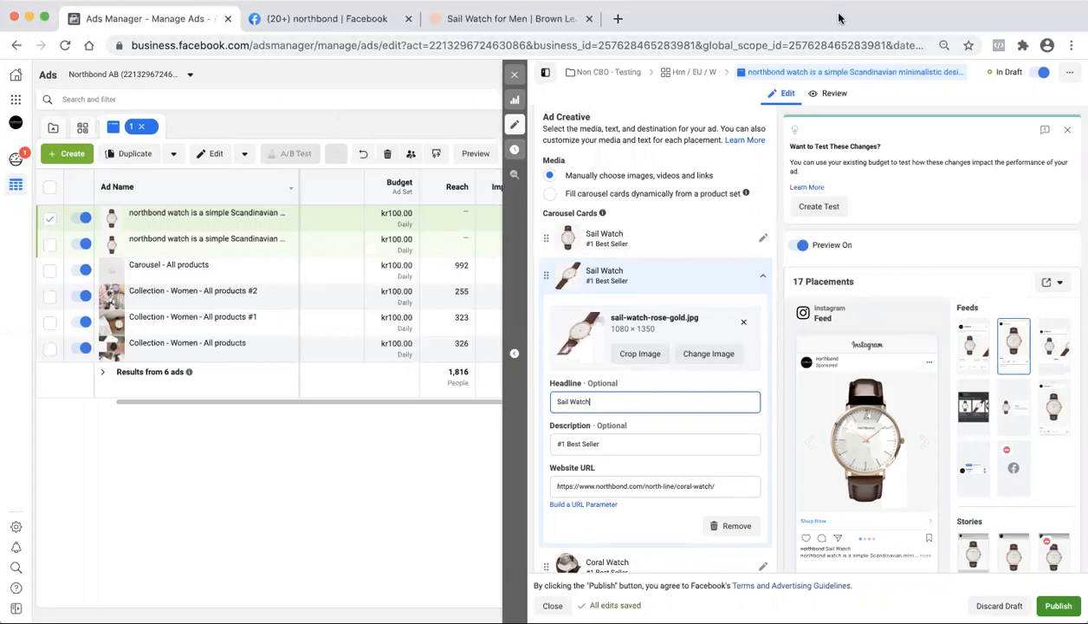
left_click(254, 21)
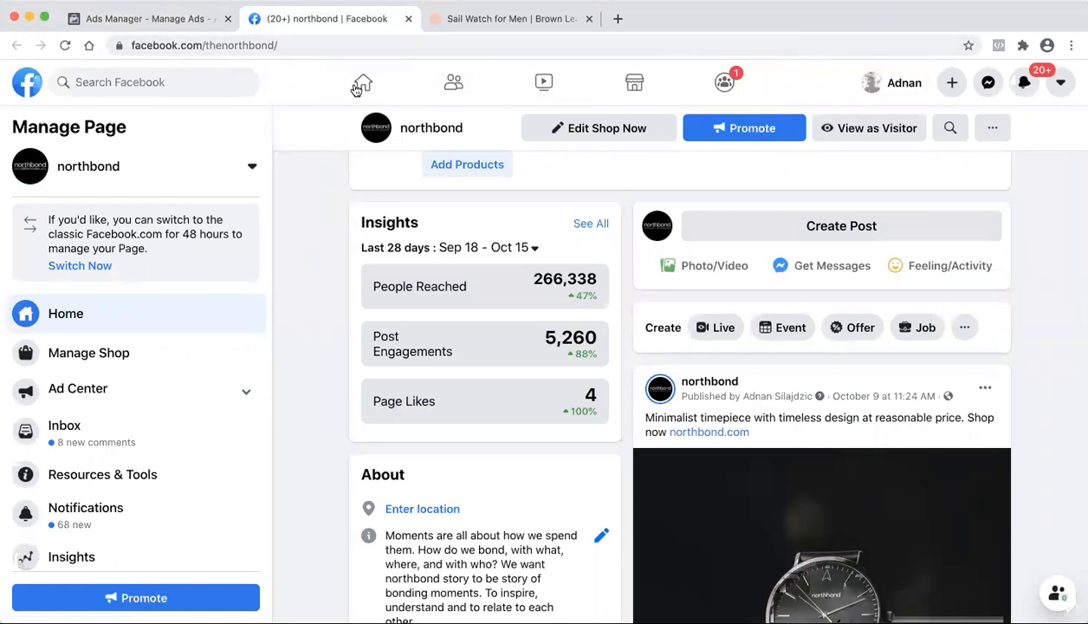
left_click(135, 19)
left_click(694, 486)
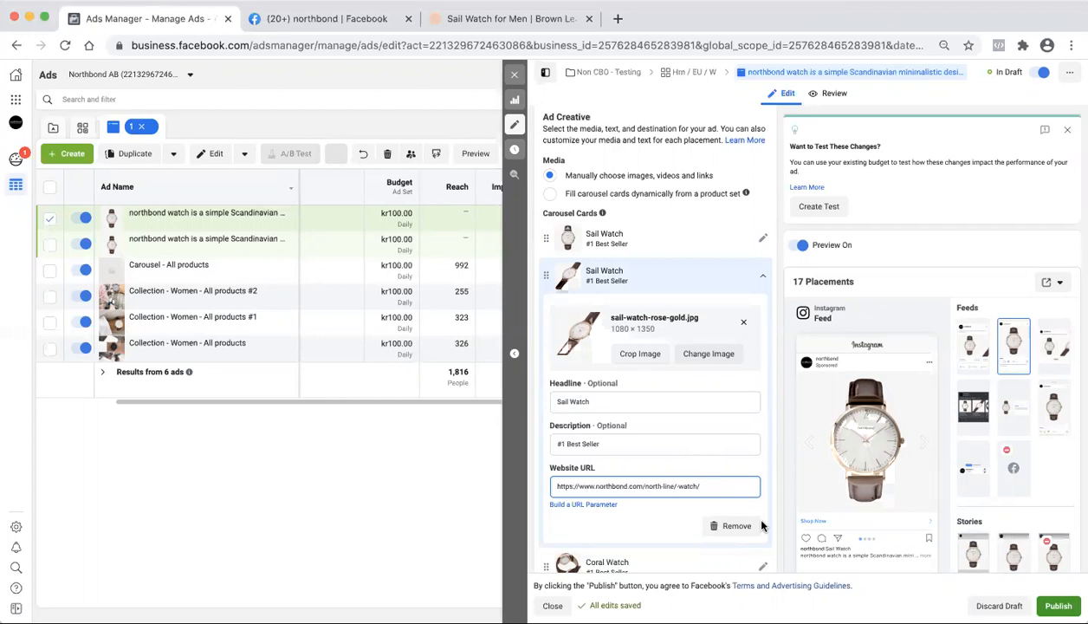
key("super+a")
key("super+c")
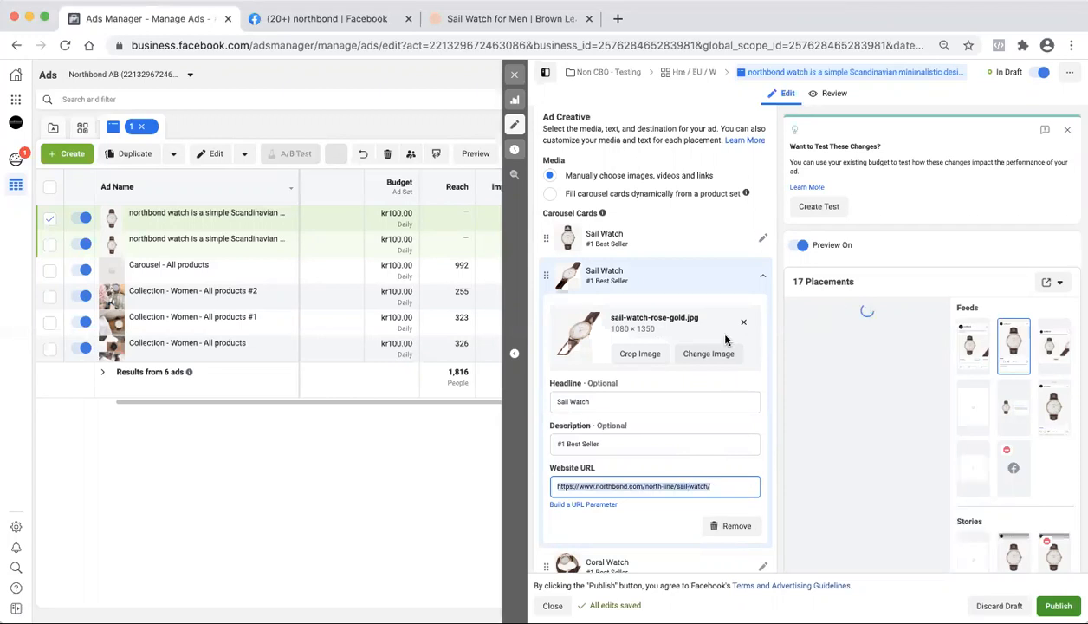
left_click(763, 278)
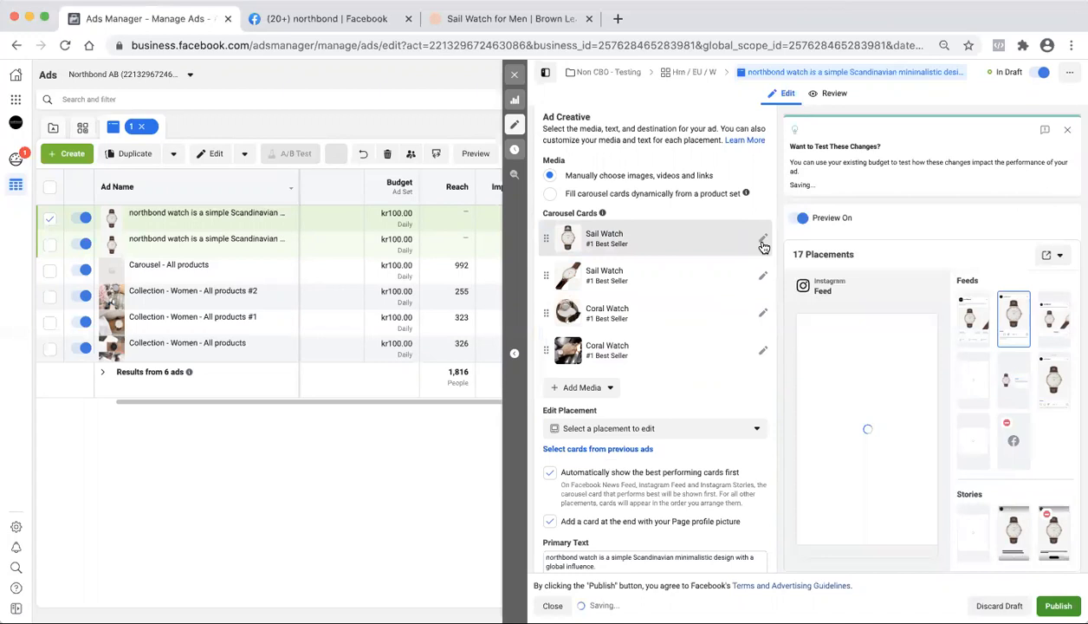
left_click(760, 240)
left_click(677, 449)
key("super+a")
key("super+v")
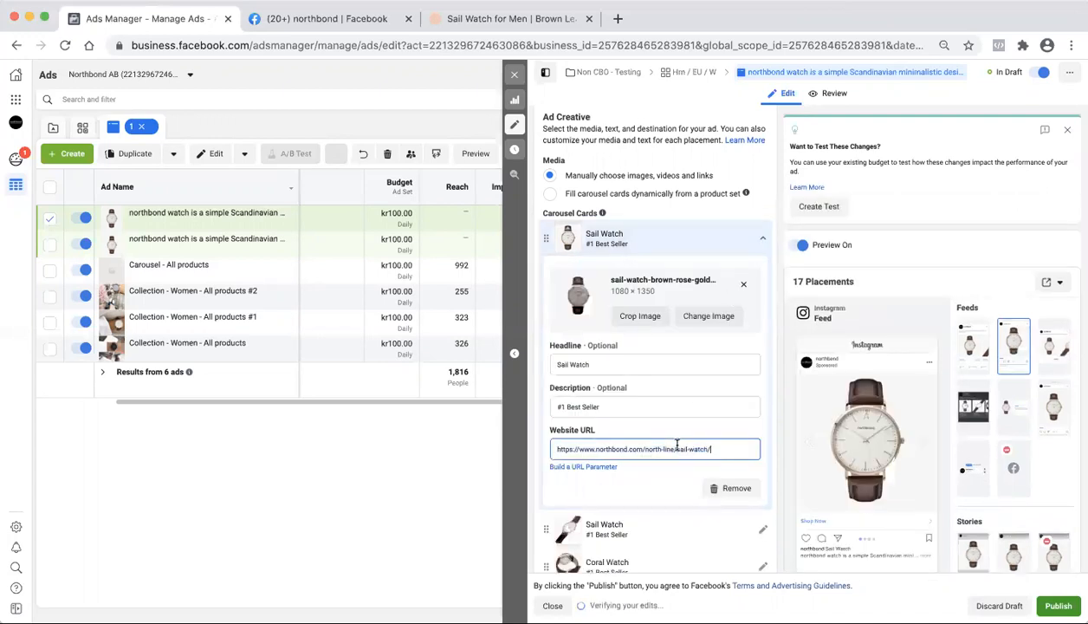
left_click(762, 239)
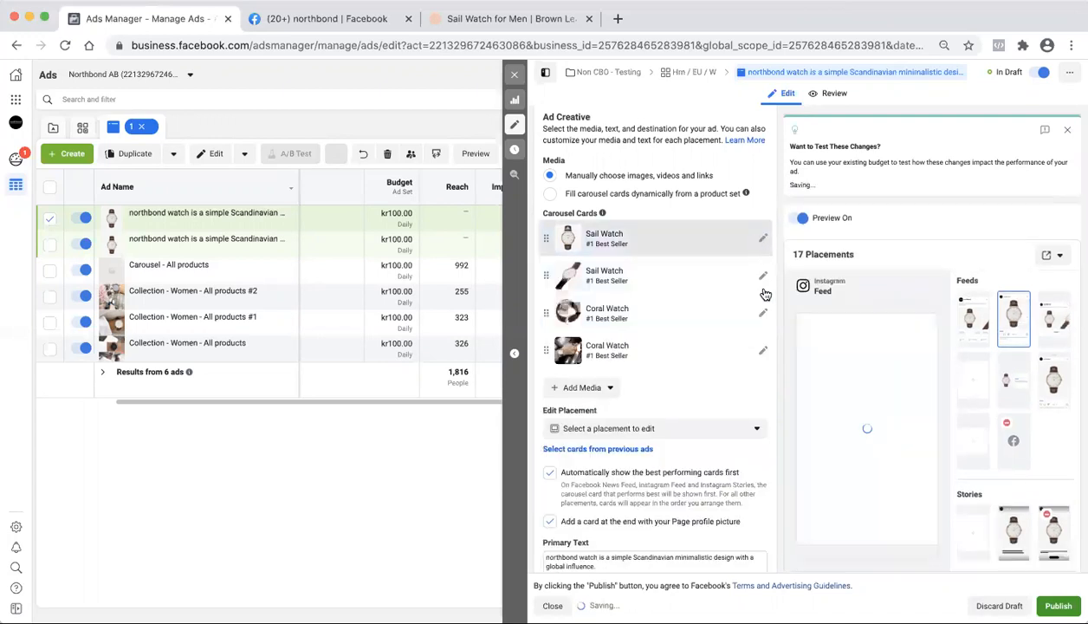
left_click(763, 317)
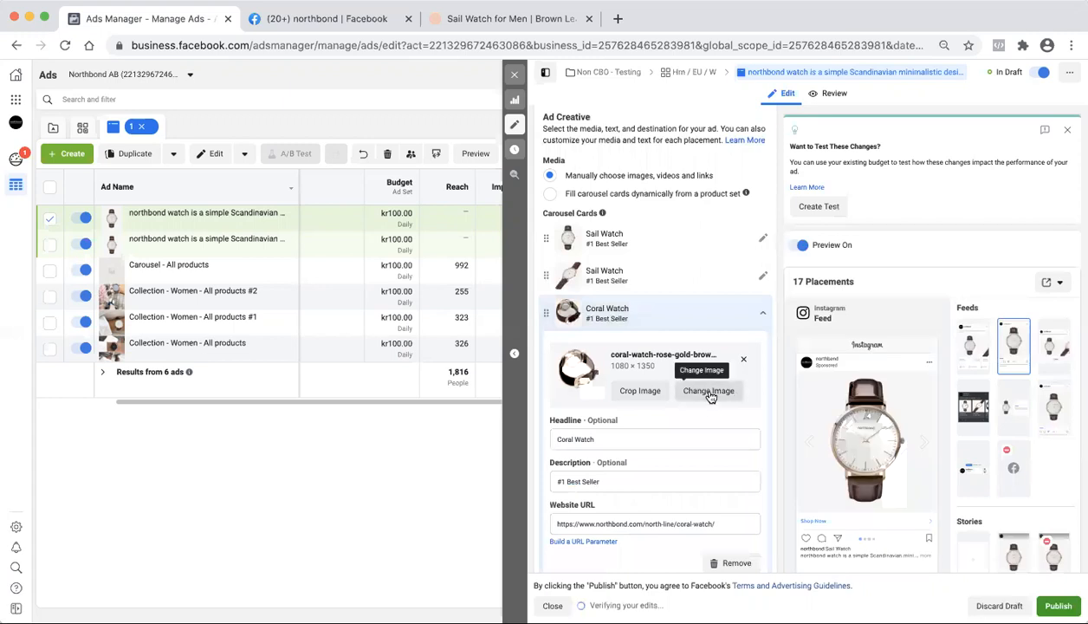
left_click(709, 392)
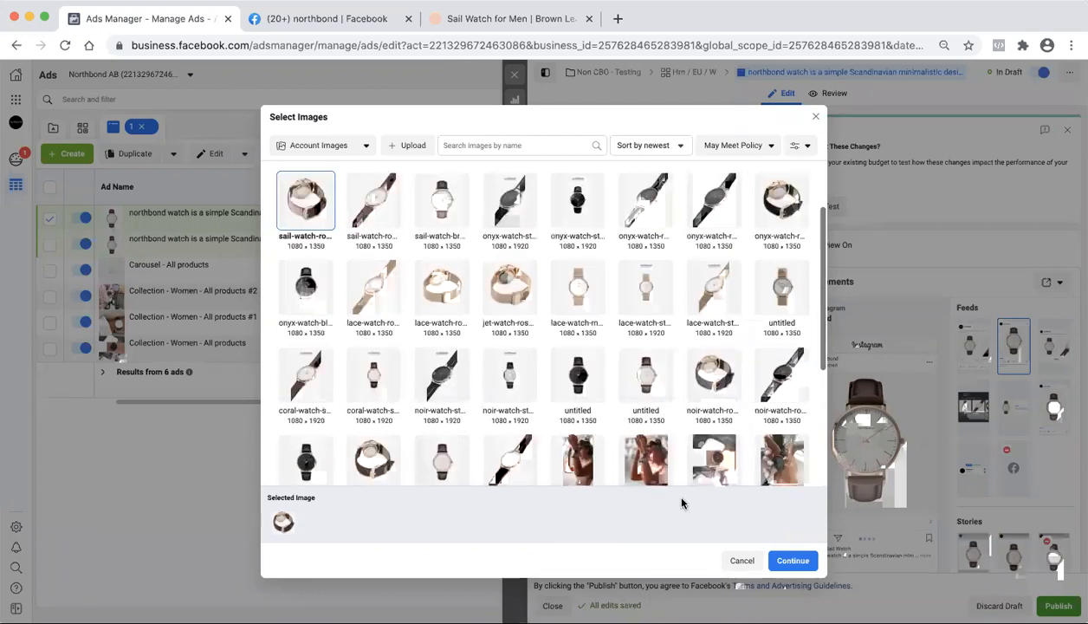
left_click(792, 561)
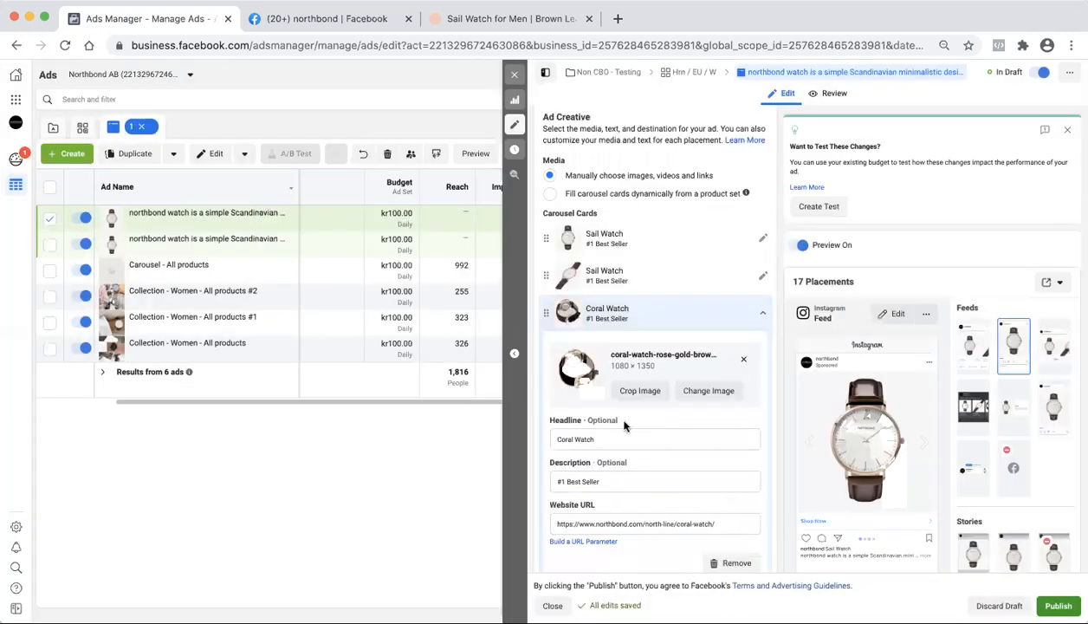
left_click(641, 523)
key("super+a")
key("super+v")
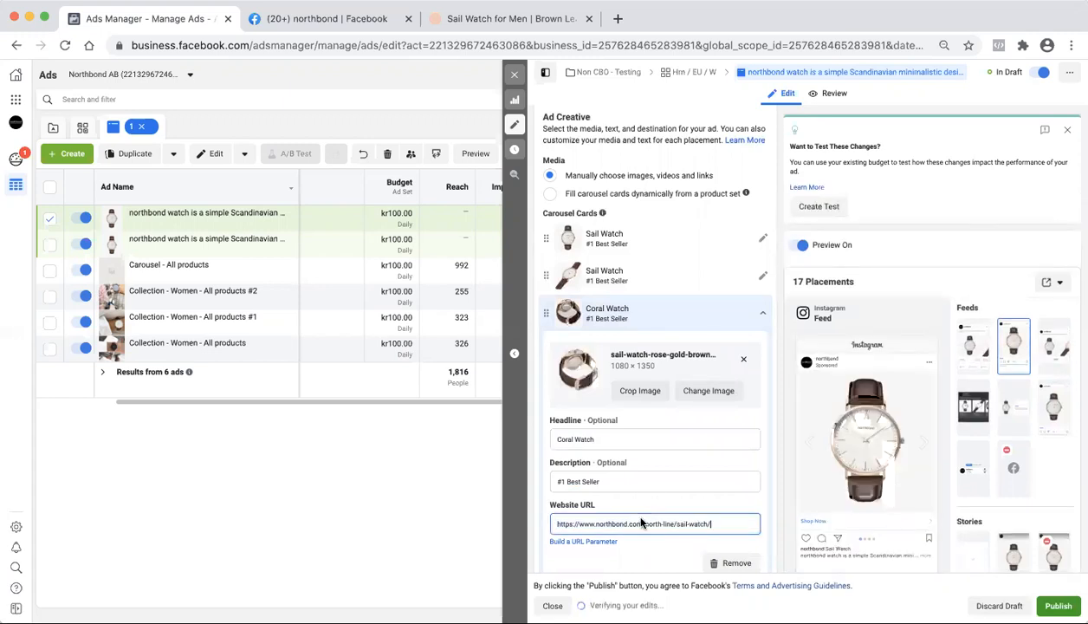
Step: Change the third carousel card's headline to "Sail Watch" and collapse the card
left_click(573, 442)
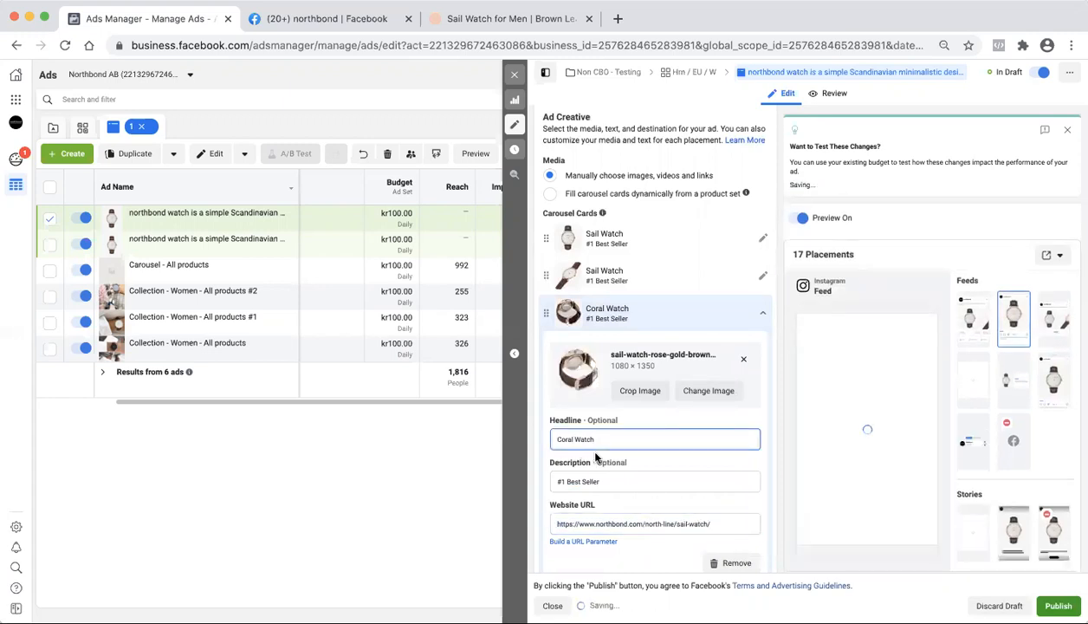
key("BackSpace")
key("BackSpace")
key("BackSpace")
key("BackSpace")
key("BackSpace")
key("BackSpace")
type("Sai")
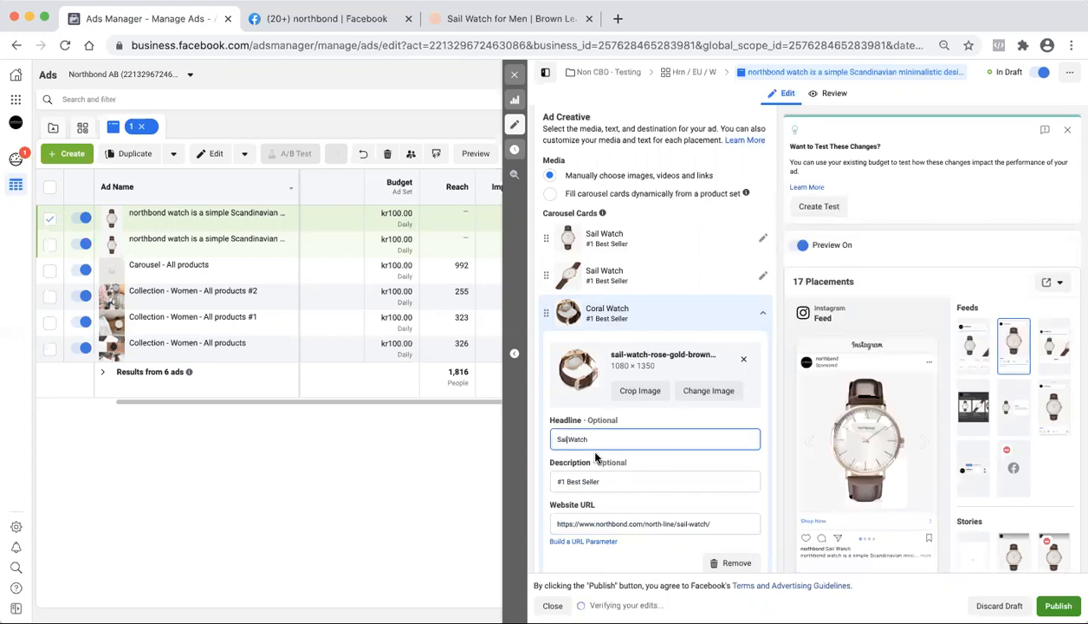
type("l")
left_click(761, 314)
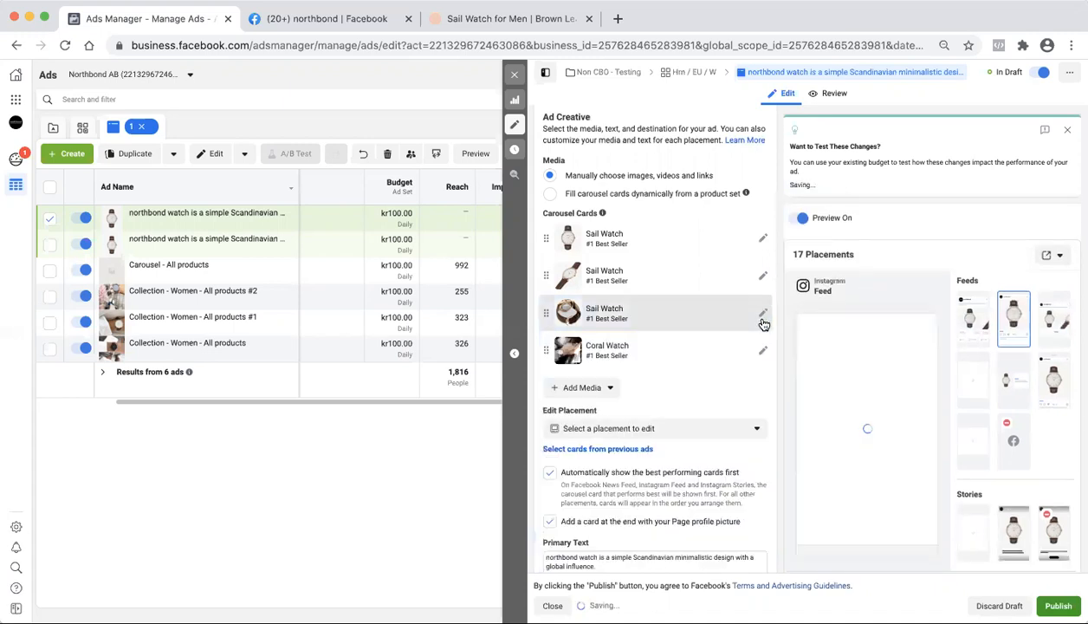
left_click(763, 350)
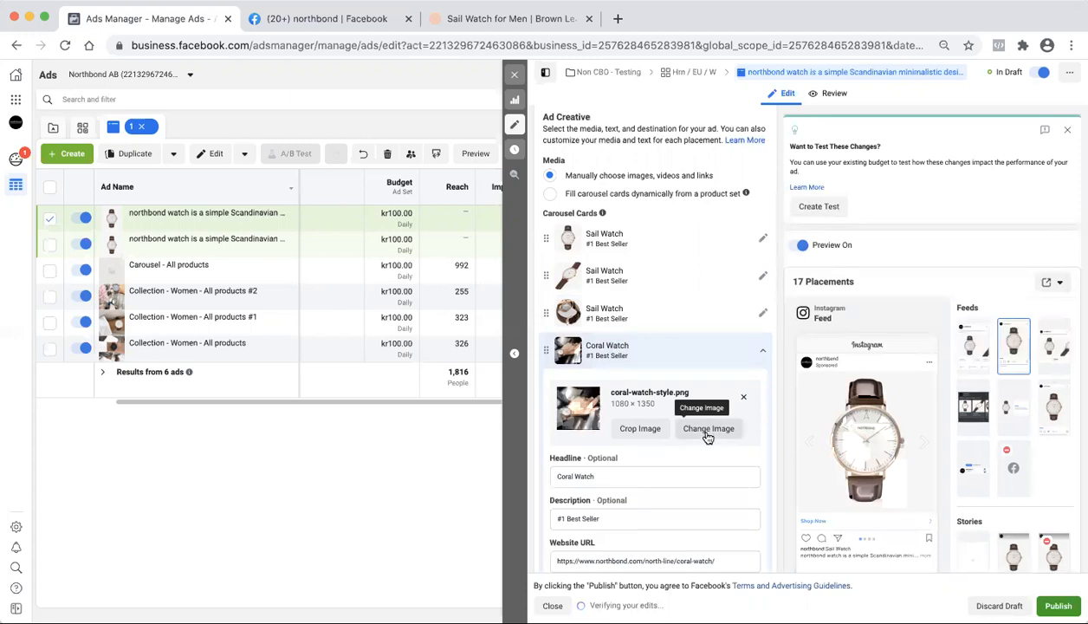
left_click(707, 429)
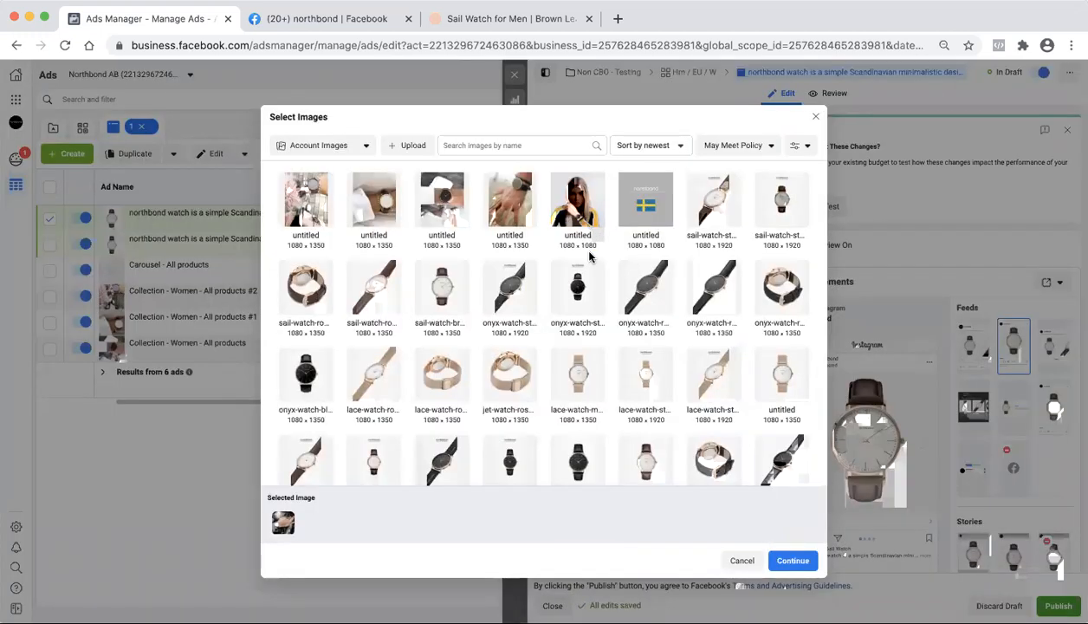
scroll(589, 256, "down", 10)
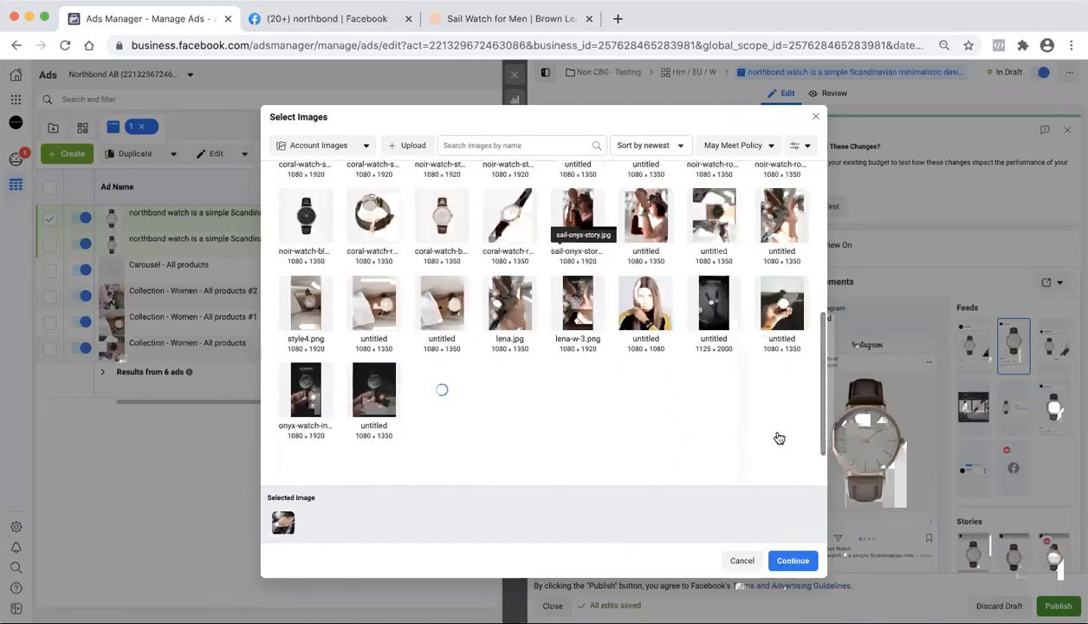
left_click(778, 303)
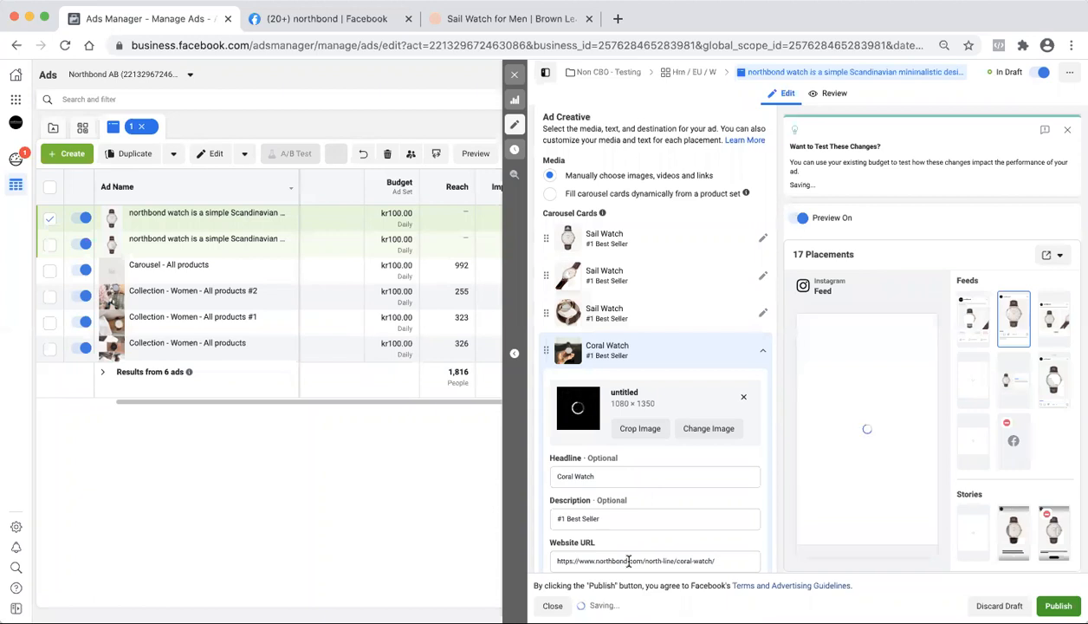
triple_click(629, 561)
key("super+v")
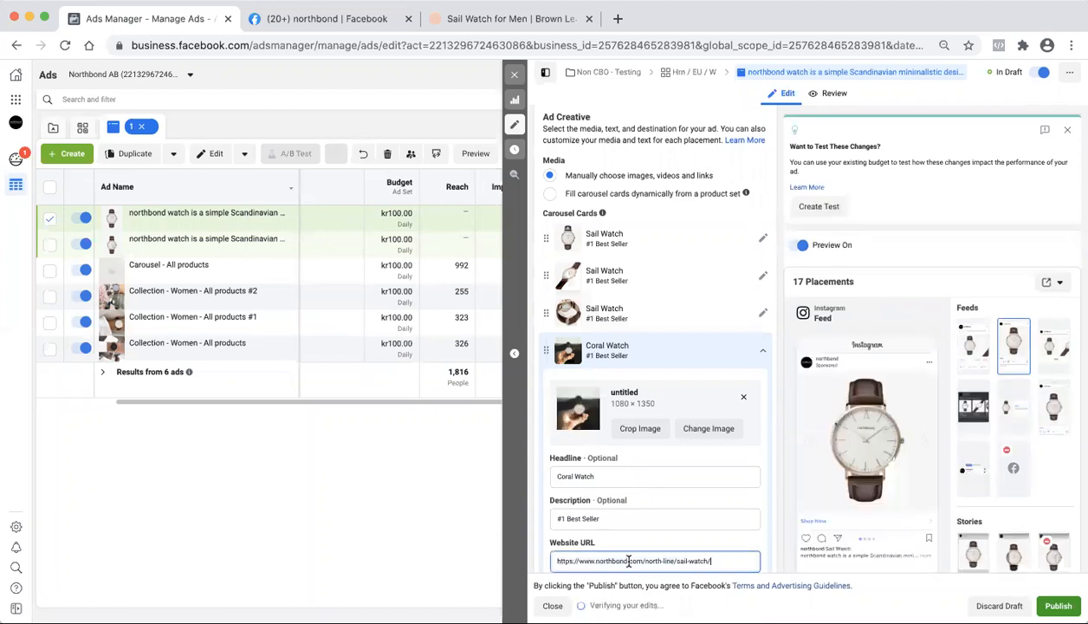
Step: Change the fourth carousel card's headline to "Sail Watch", collapse the card and check the remaining ad creative settings
triple_click(572, 482)
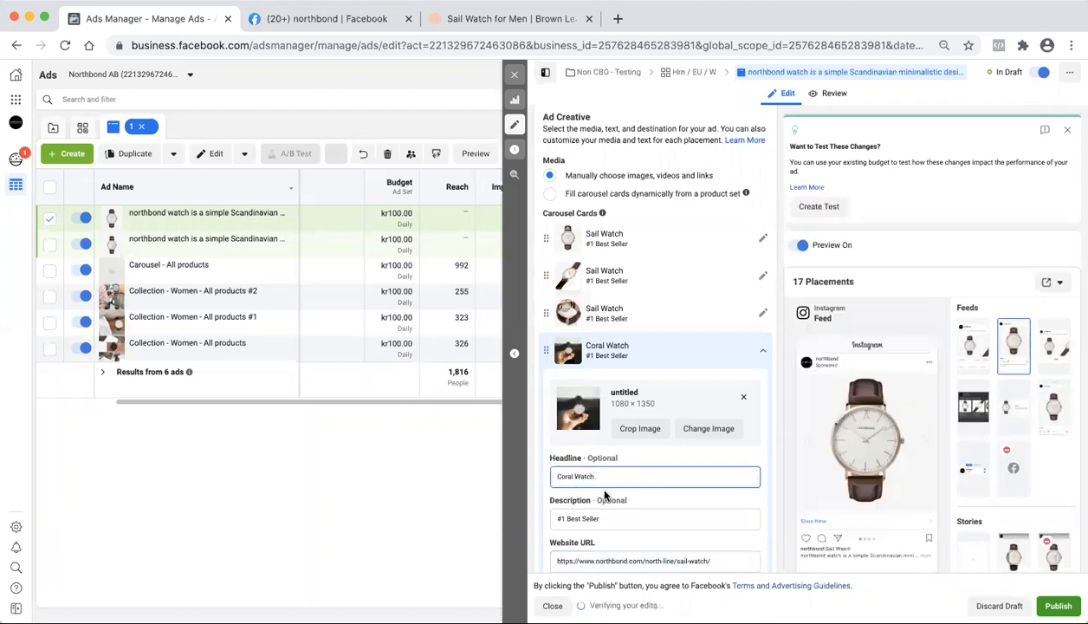
key("BackSpace")
key("BackSpace")
key("BackSpace")
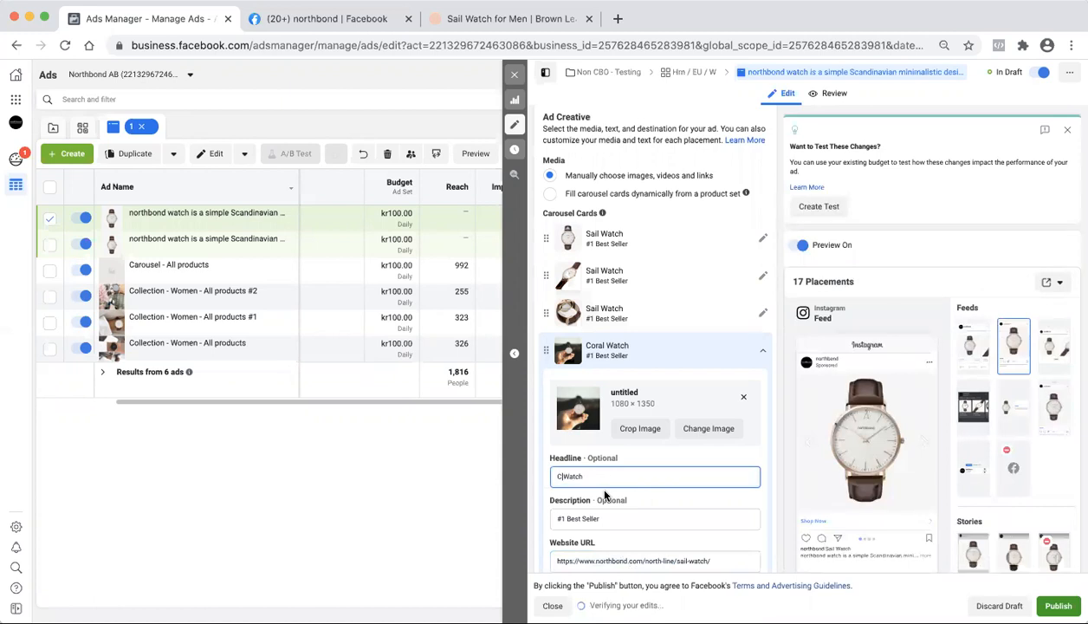
left_click(656, 499)
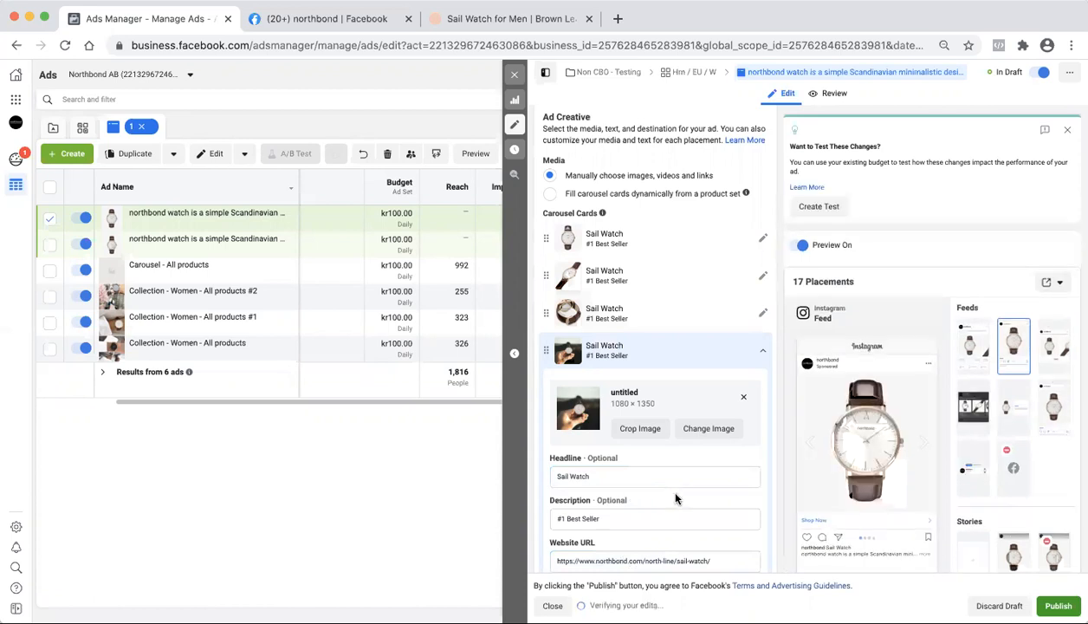
scroll(683, 489, "down", 2)
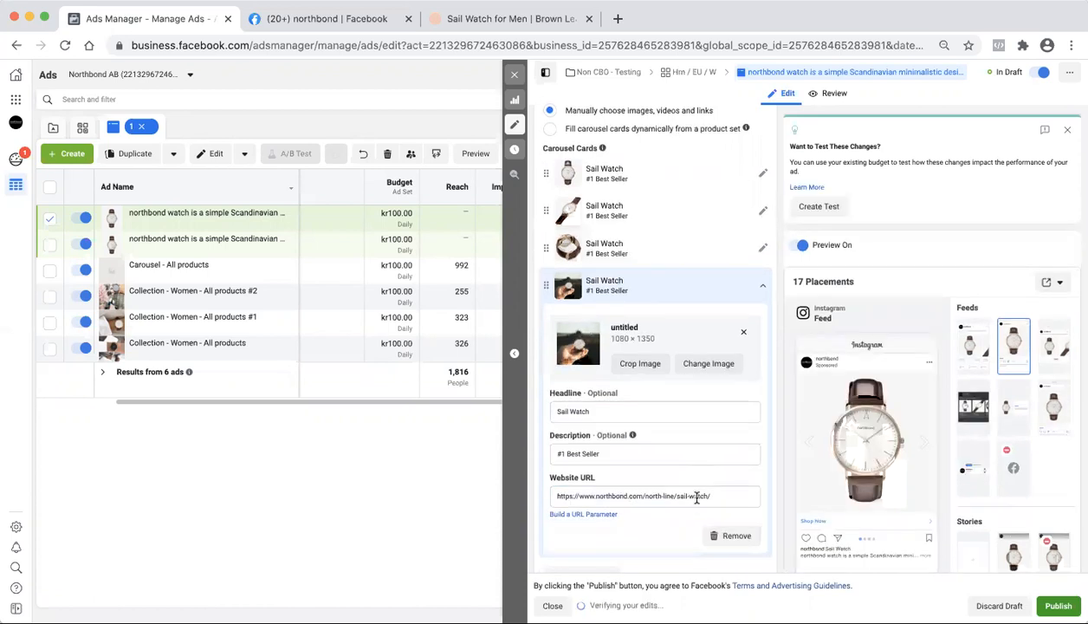
left_click(762, 287)
scroll(645, 539, "down", 3)
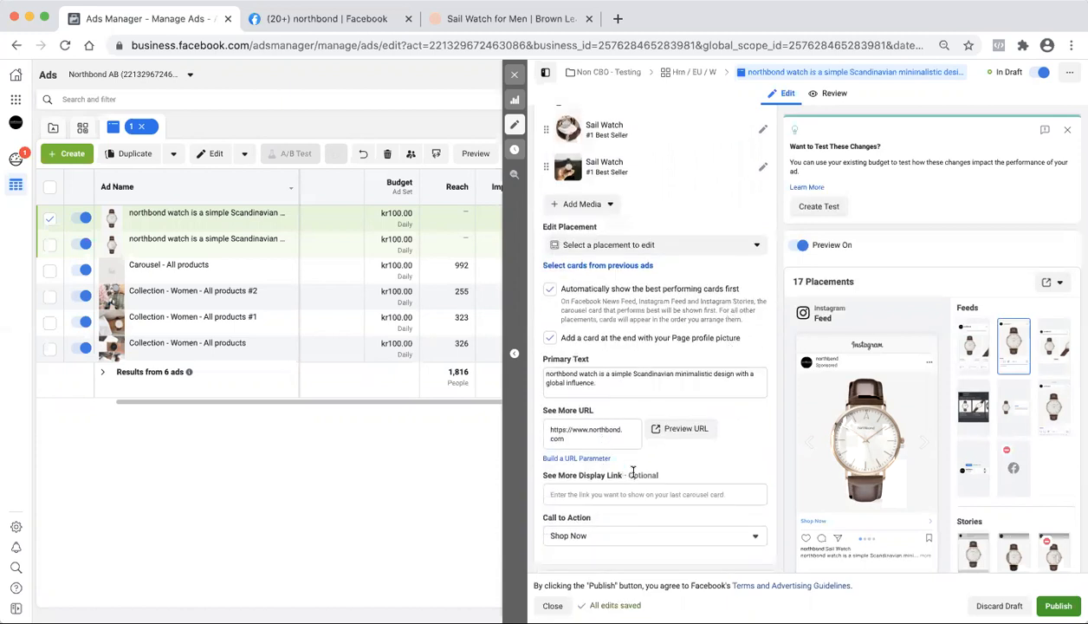
scroll(652, 213, "up", 3)
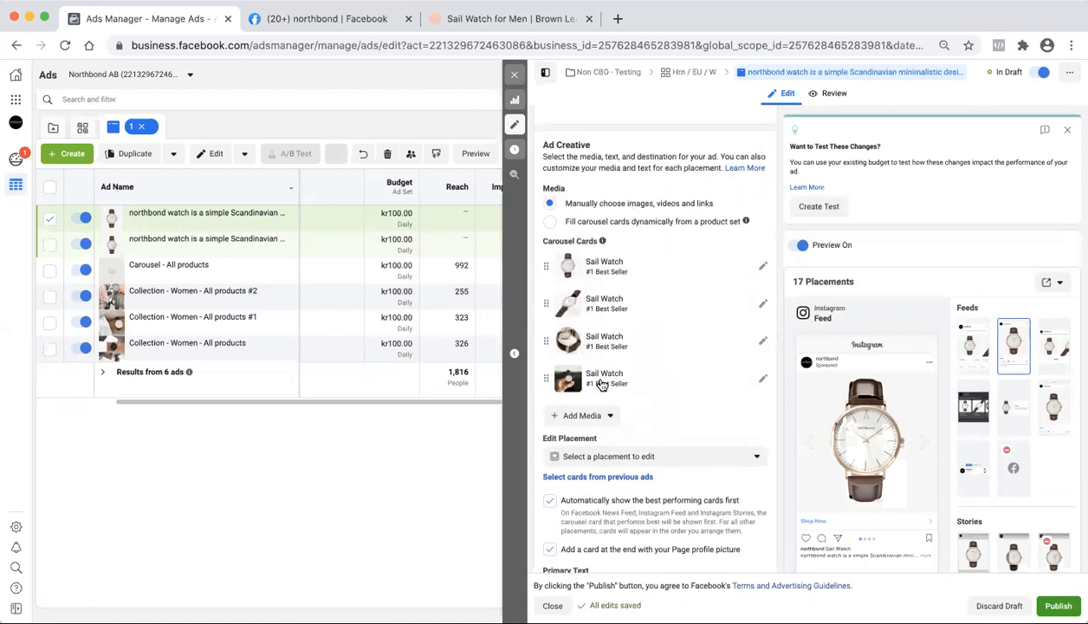
Step: Switch to the Sail Watch product page and examine its description, specifications, customer photos and related watches
left_click(507, 18)
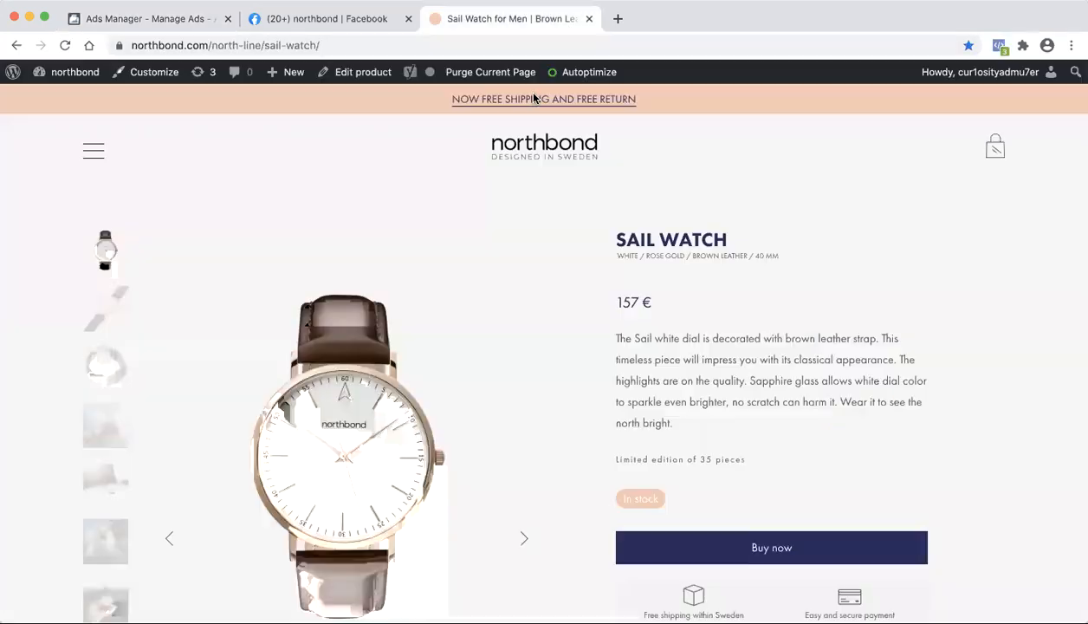
scroll(653, 410, "down", 2)
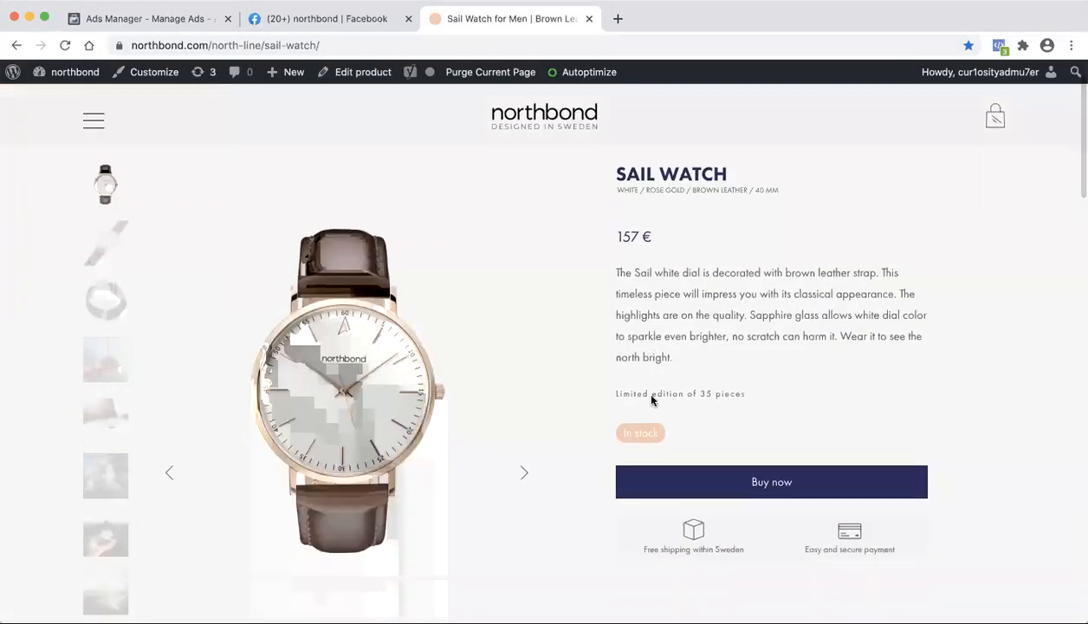
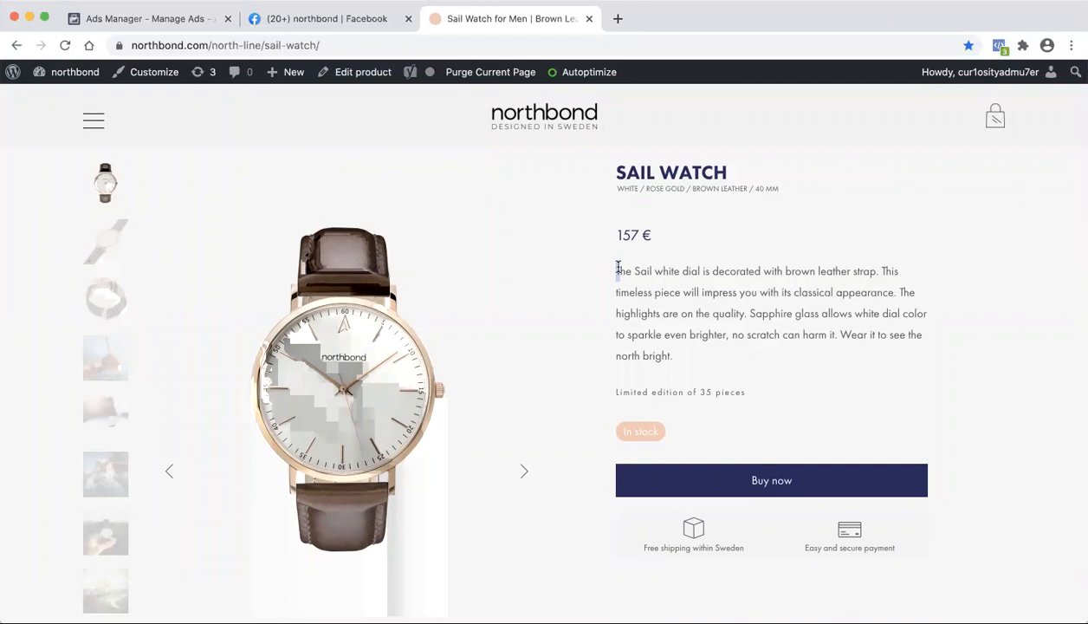
left_click_drag(612, 272, 665, 269)
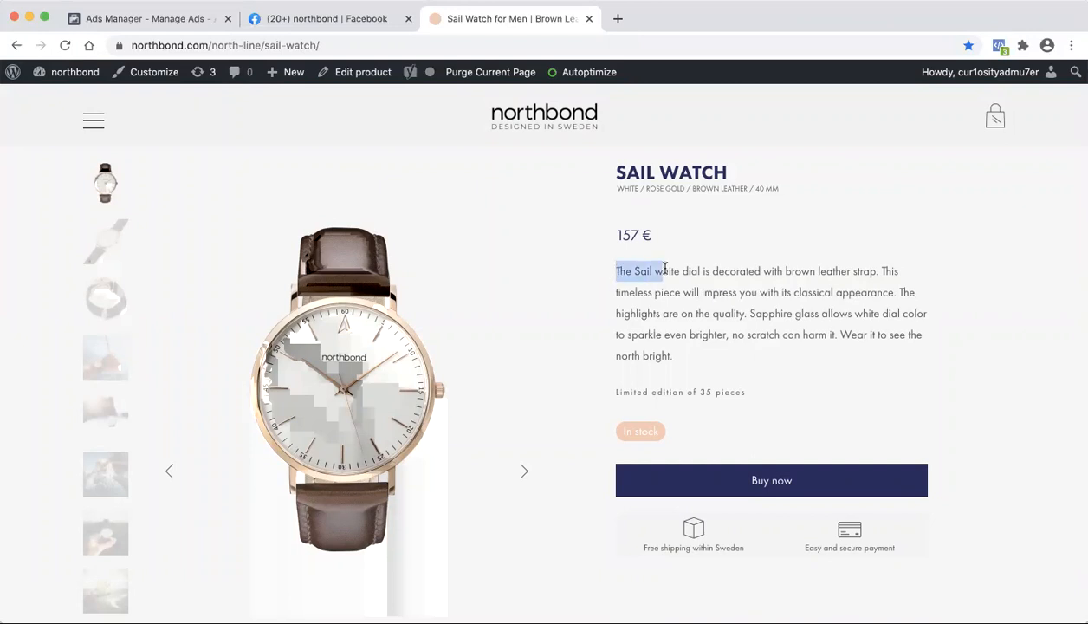
left_click(664, 269)
scroll(664, 318, "down", 2)
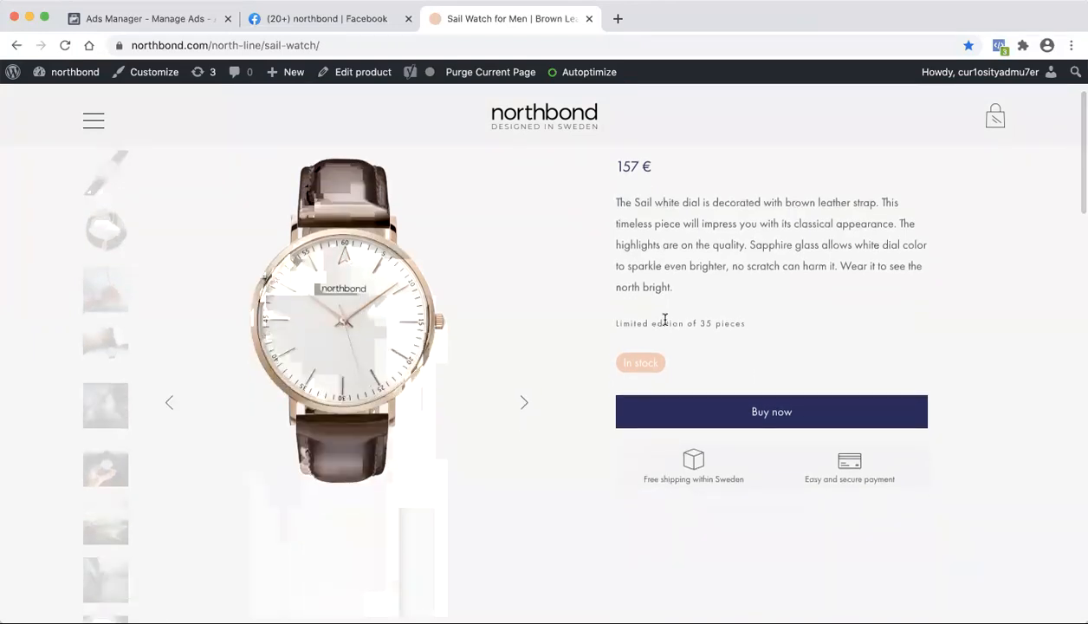
scroll(665, 320, "down", 10)
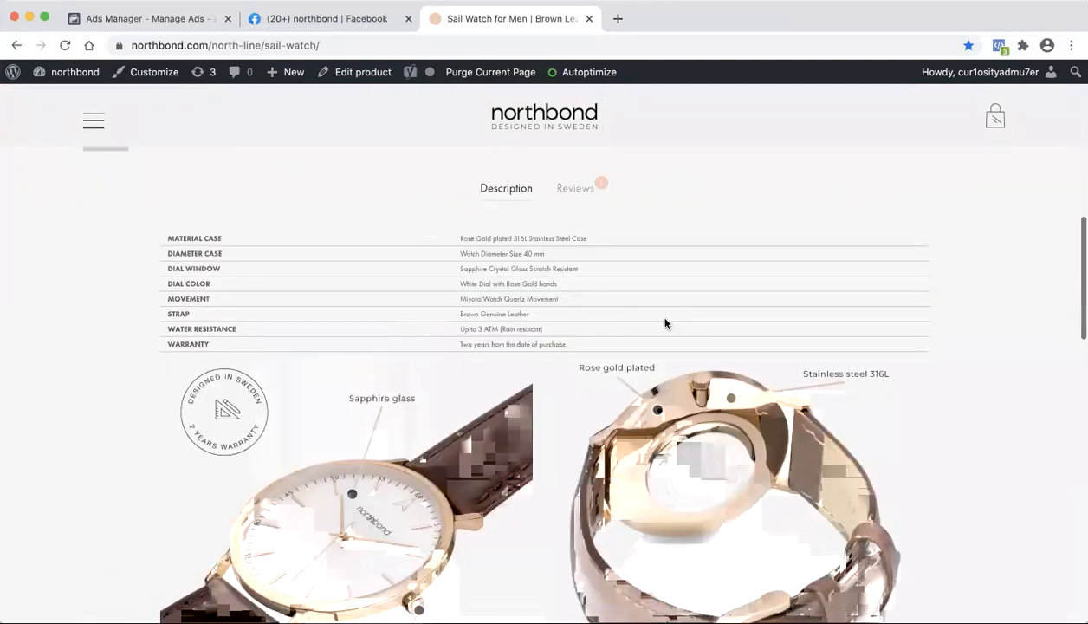
scroll(664, 322, "down", 5)
scroll(664, 322, "down", 3)
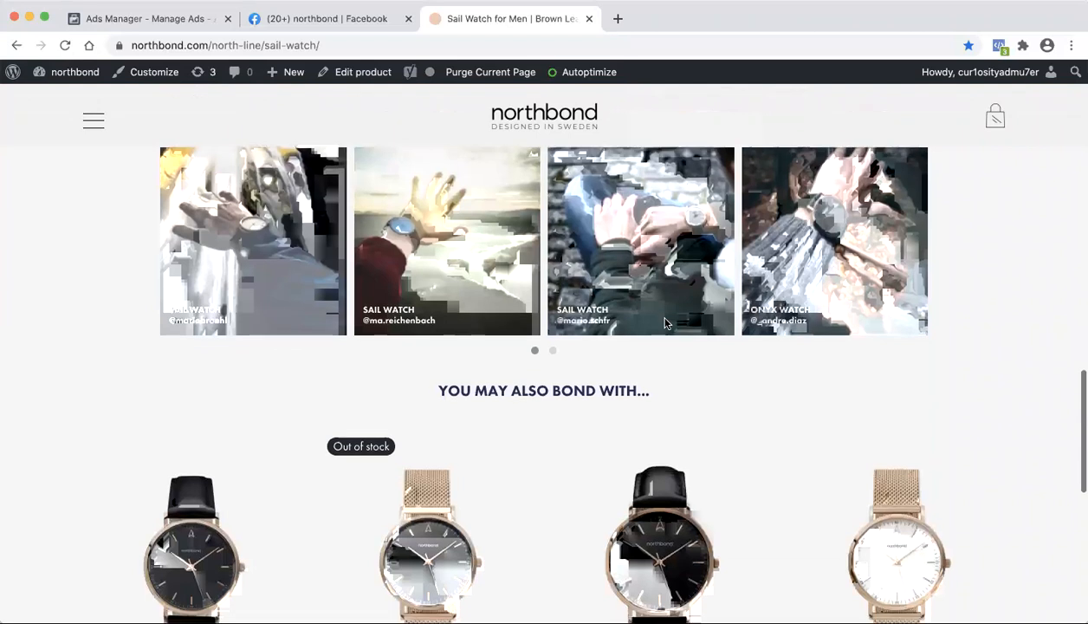
scroll(568, 382, "down", 10)
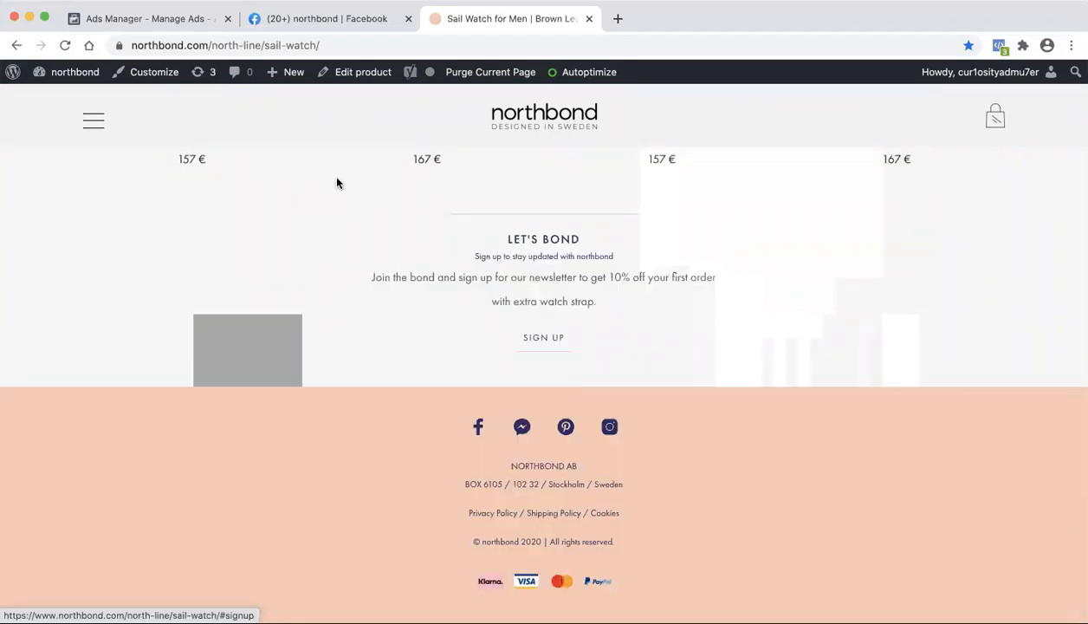
Step: Open the northbond homepage and examine its quality, brand story and watch collection copy for ad text ideas
left_click(504, 122)
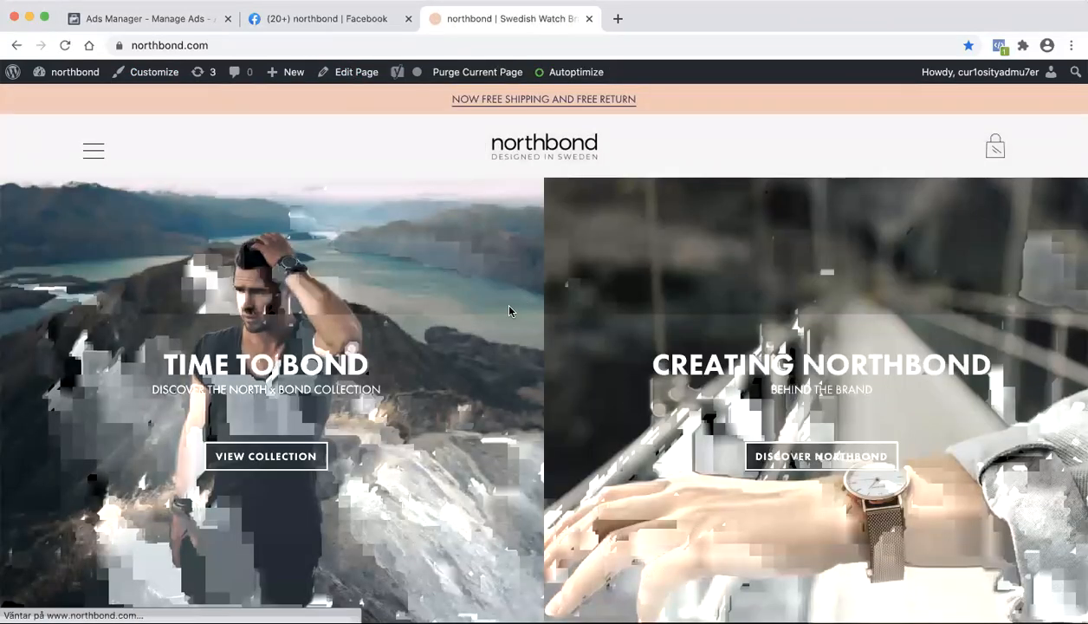
scroll(506, 303, "down", 10)
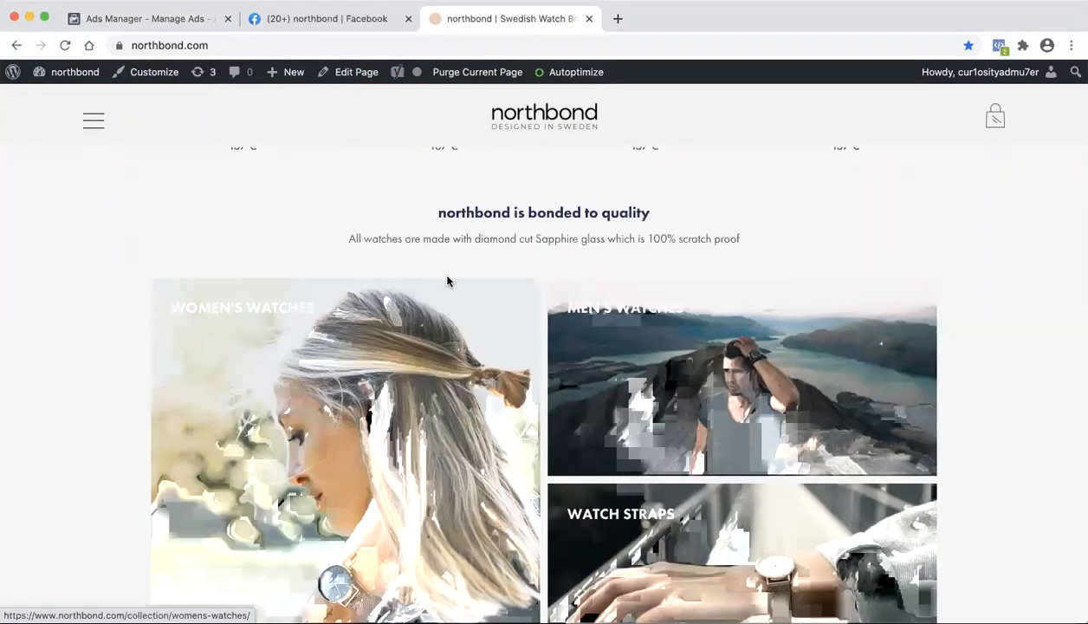
scroll(478, 304, "down", 2)
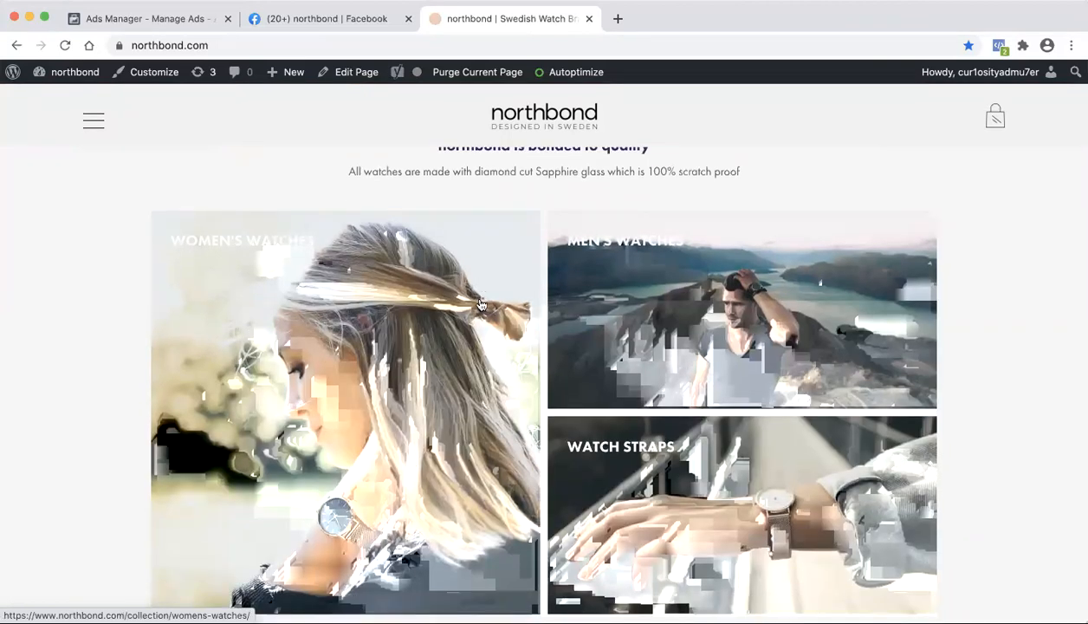
scroll(481, 304, "down", 10)
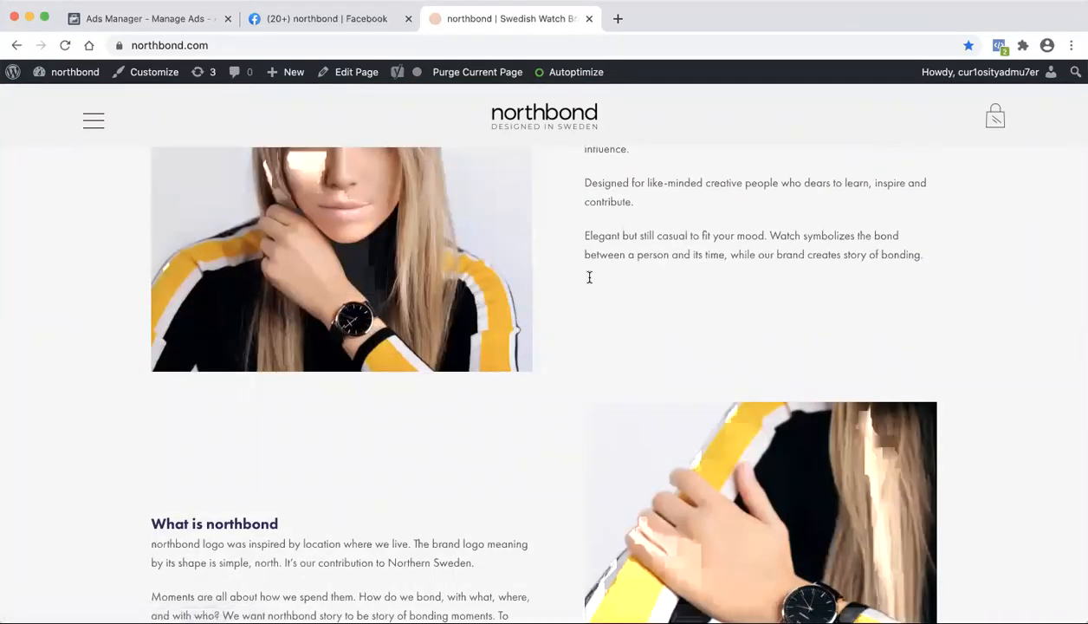
scroll(576, 289, "up", 1)
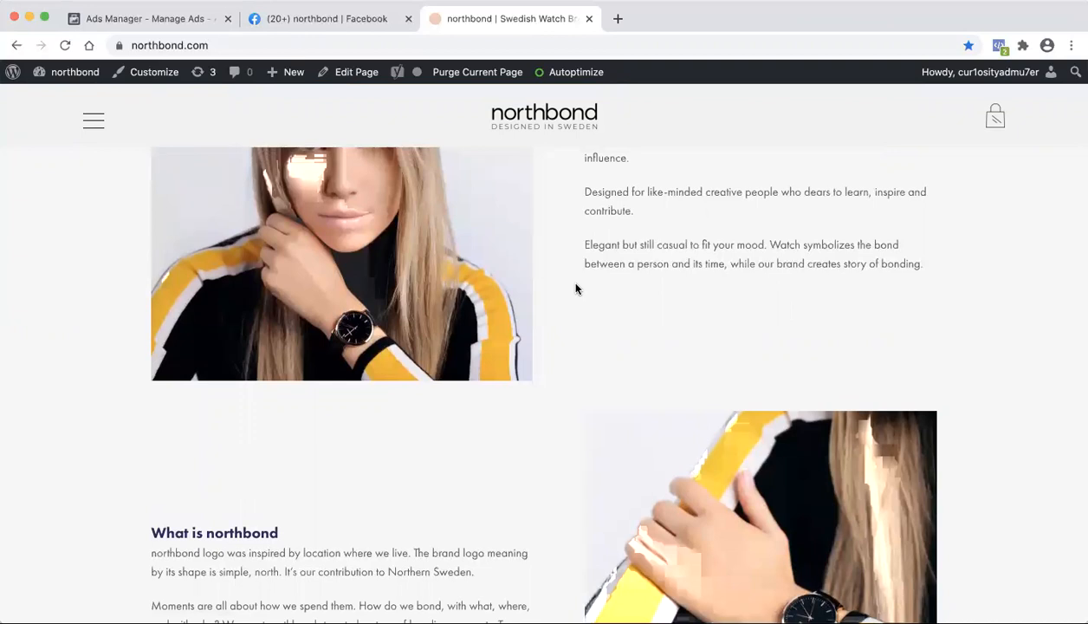
scroll(570, 325, "down", 4)
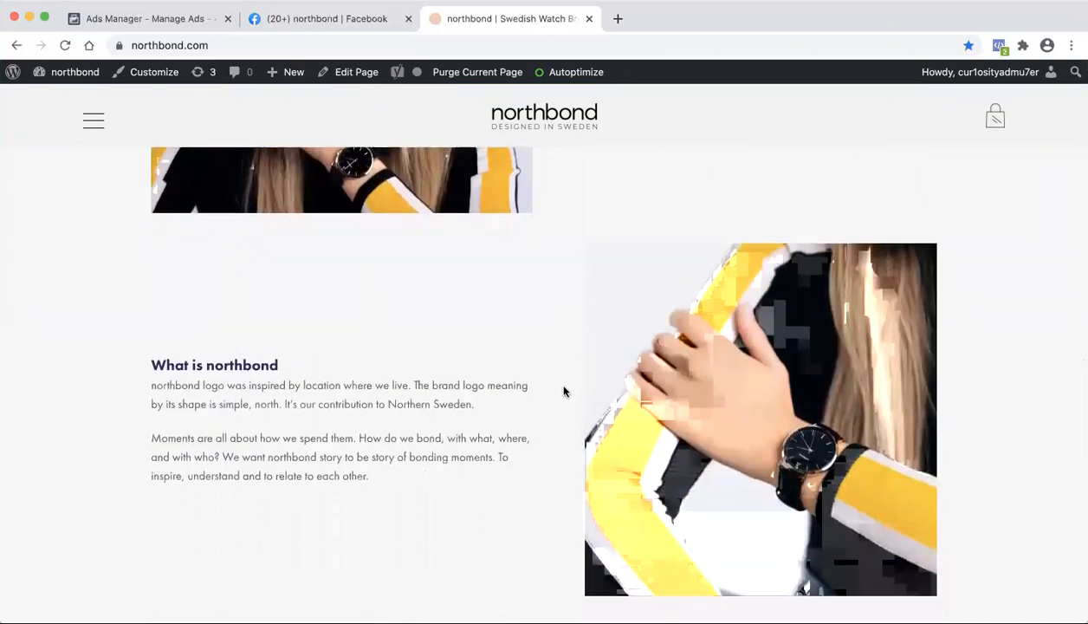
scroll(563, 391, "down", 4)
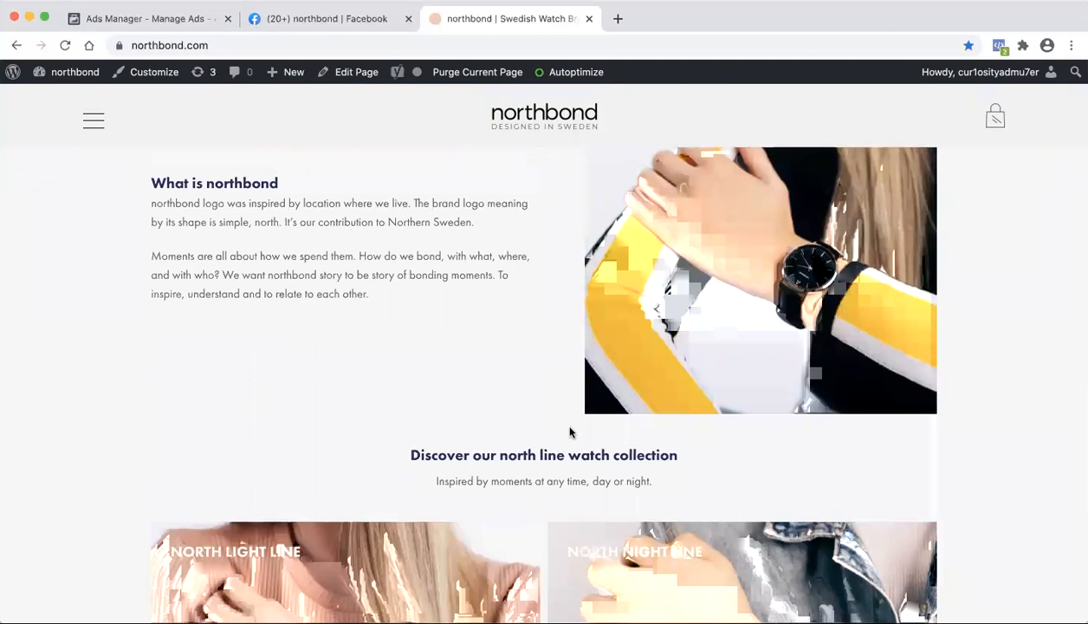
scroll(570, 431, "down", 1)
scroll(570, 429, "down", 10)
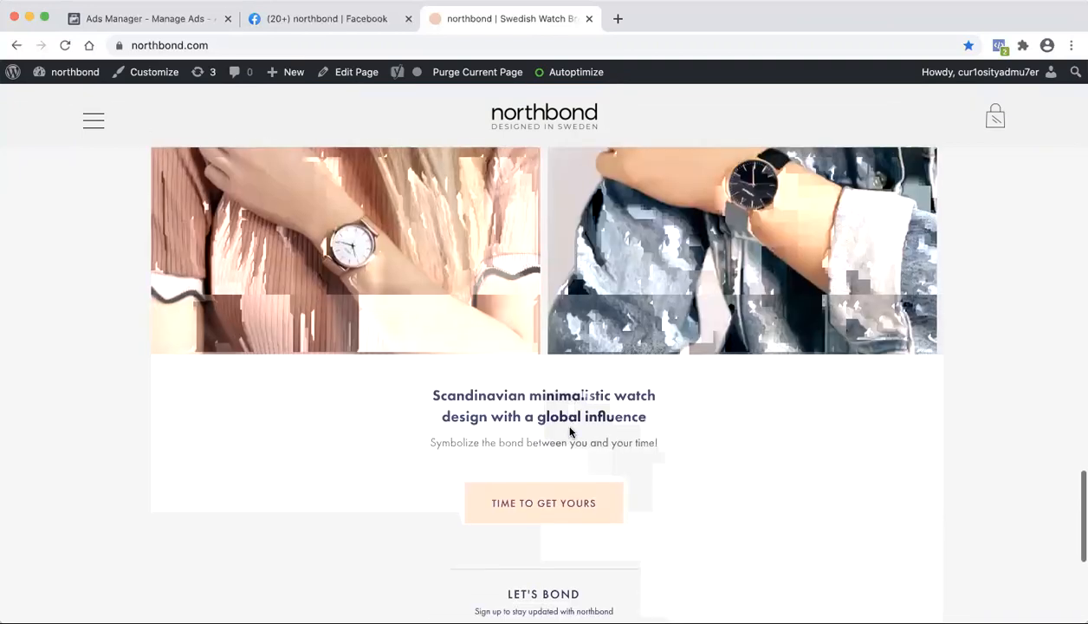
scroll(536, 371, "up", 8)
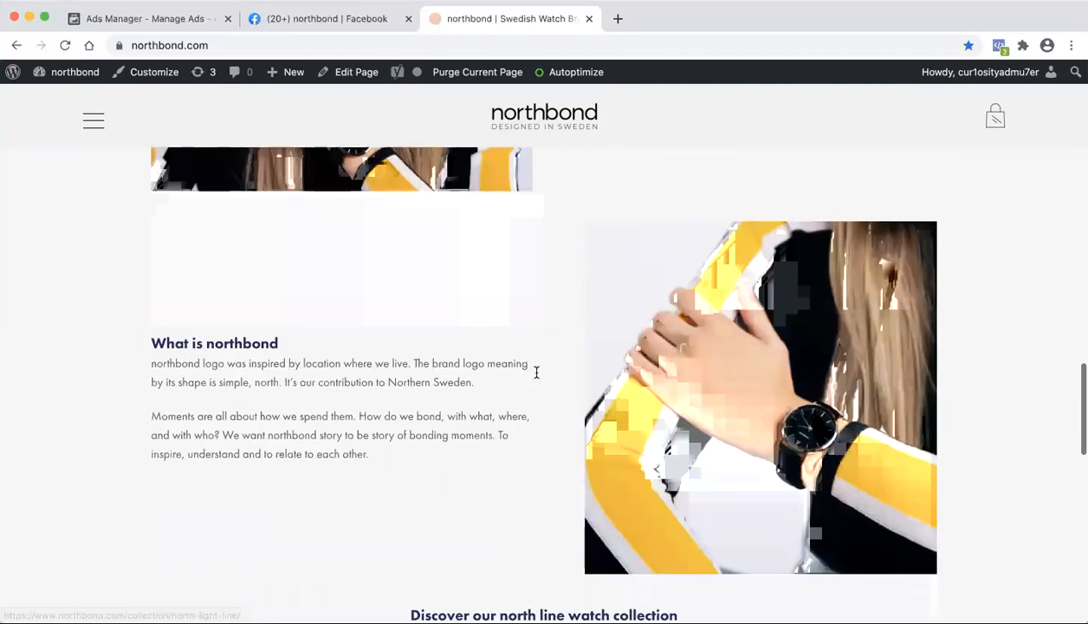
scroll(541, 385, "up", 10)
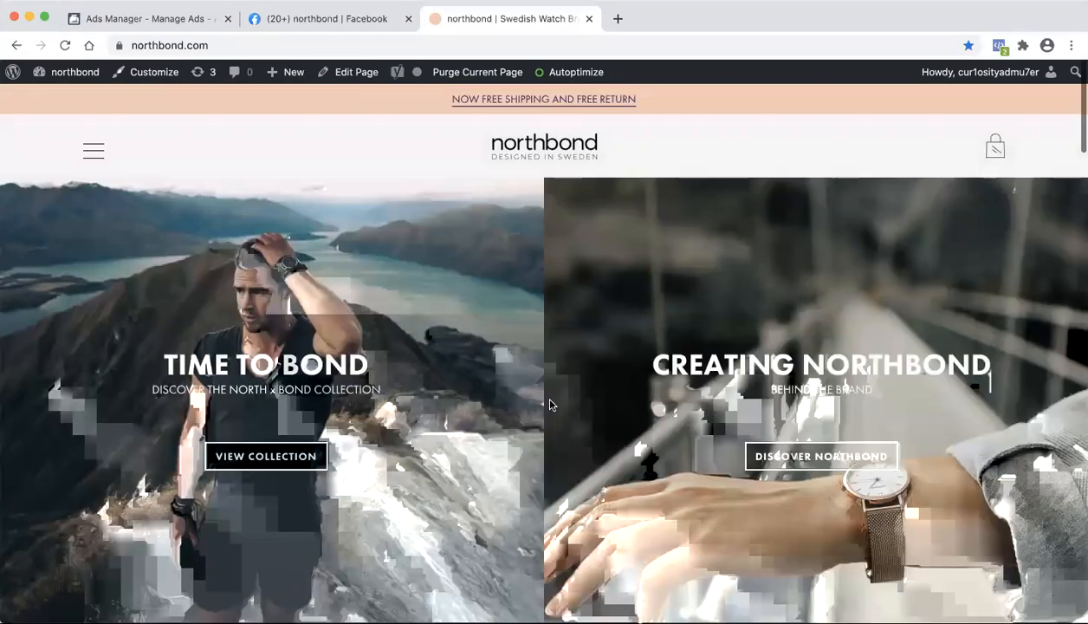
Step: Switch to the northbond Facebook page and review the captions of its recent posts for usable ad copy
left_click(304, 19)
scroll(818, 364, "down", 3)
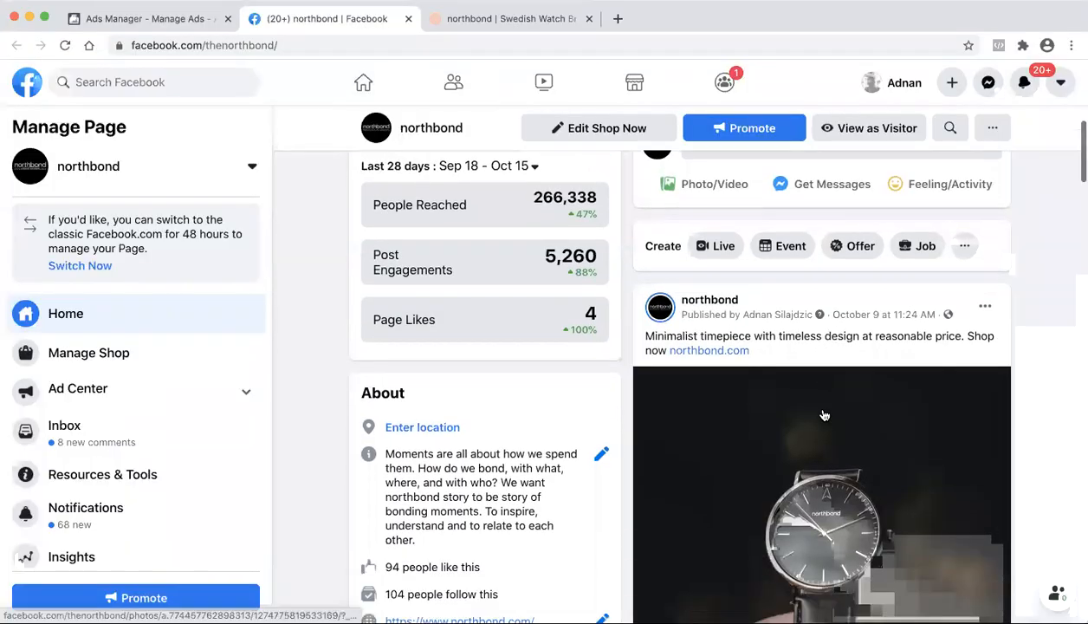
scroll(814, 311, "down", 2)
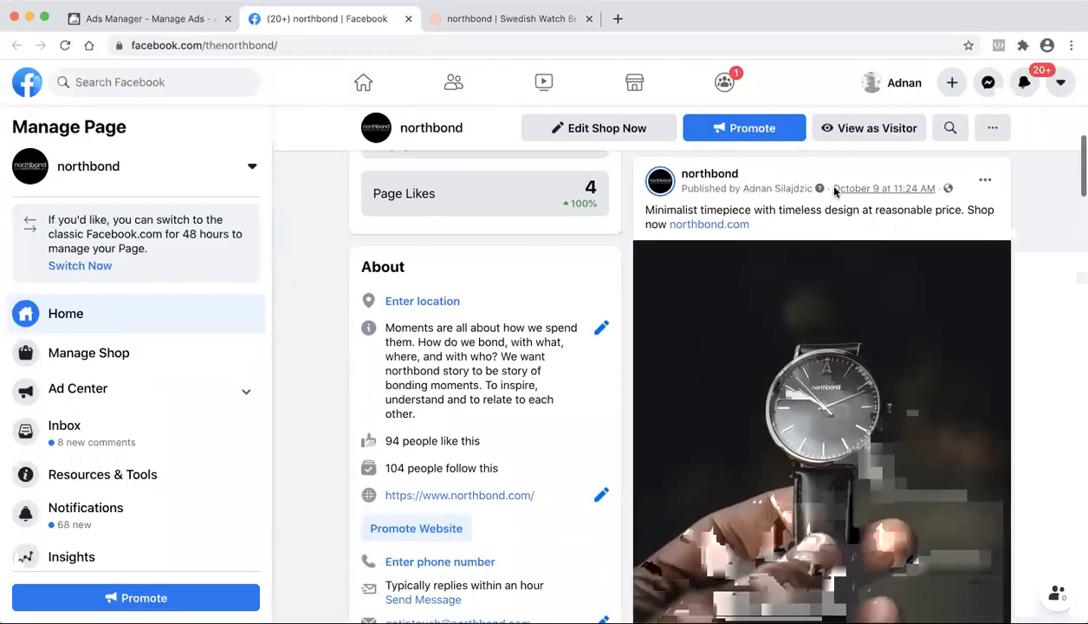
scroll(836, 240, "down", 12)
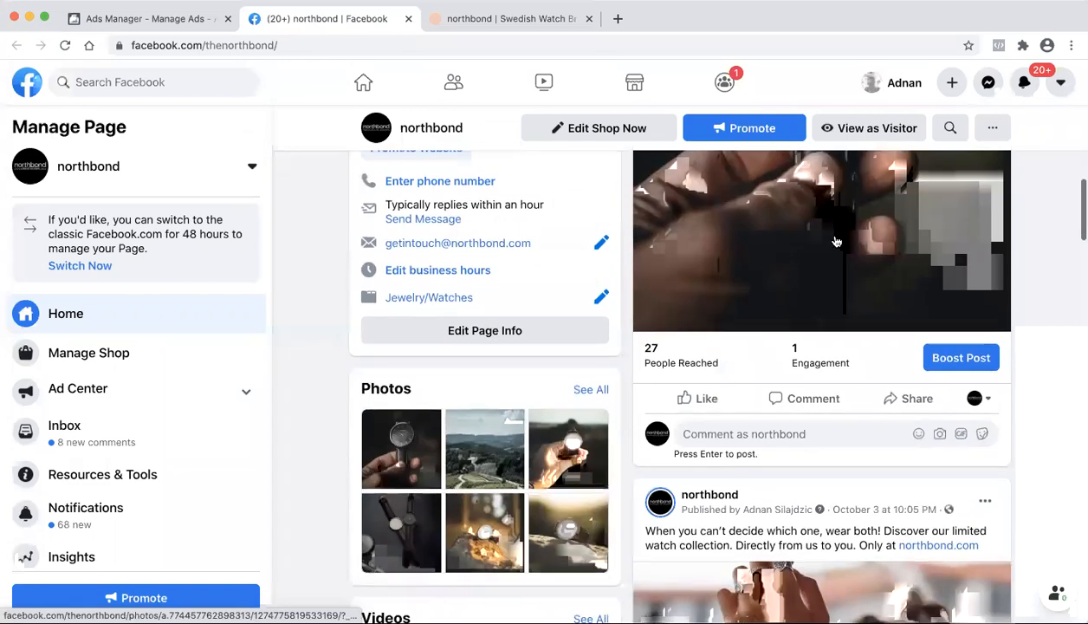
scroll(835, 243, "down", 1)
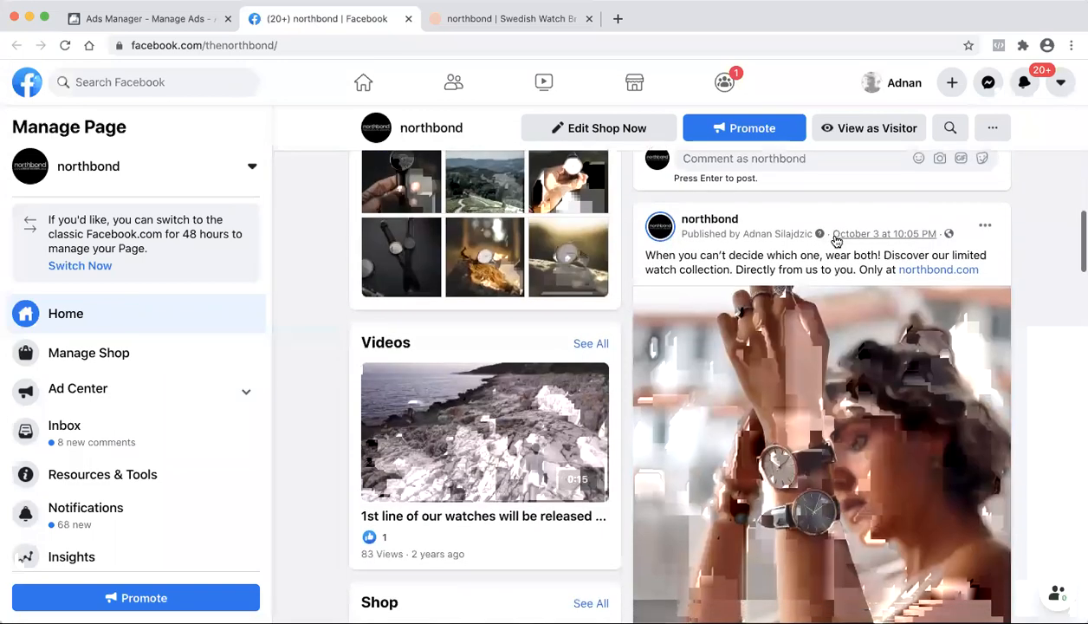
scroll(782, 292, "down", 10)
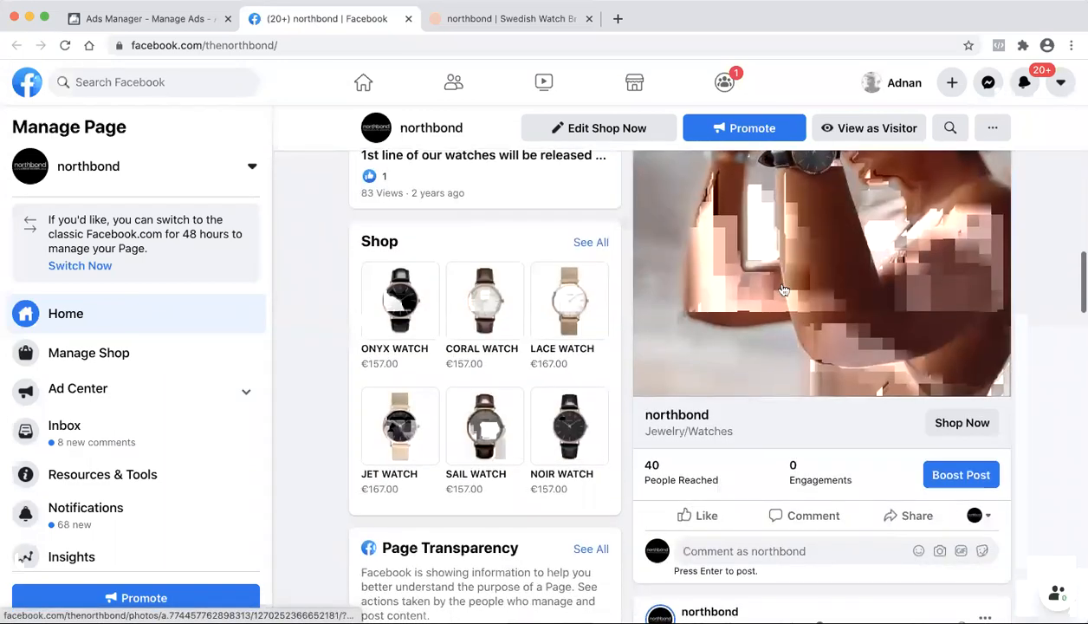
scroll(783, 289, "down", 15)
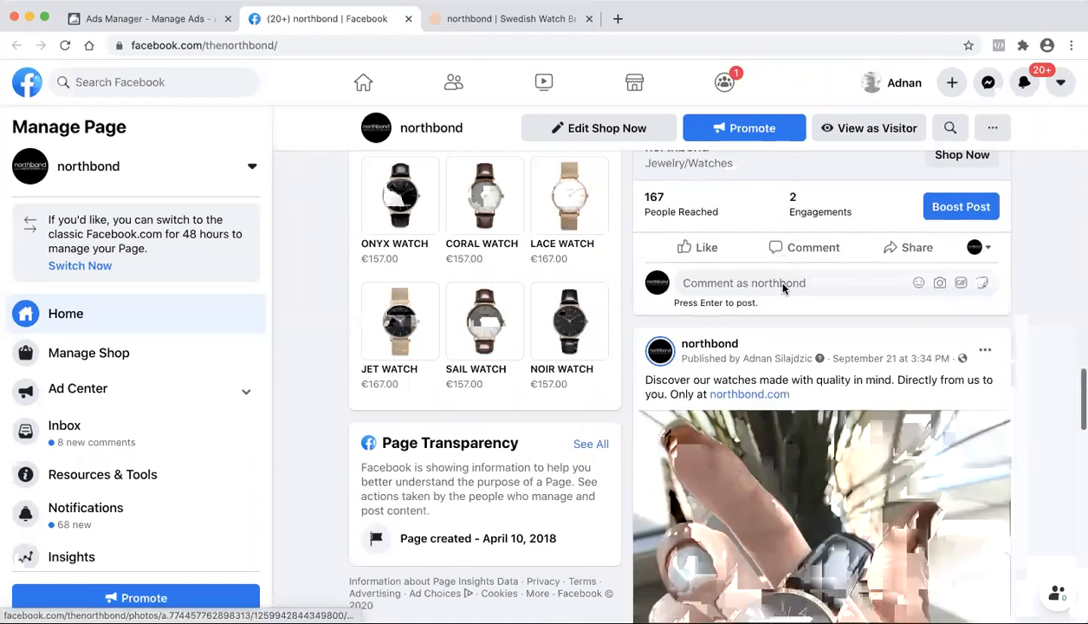
scroll(782, 290, "up", 2)
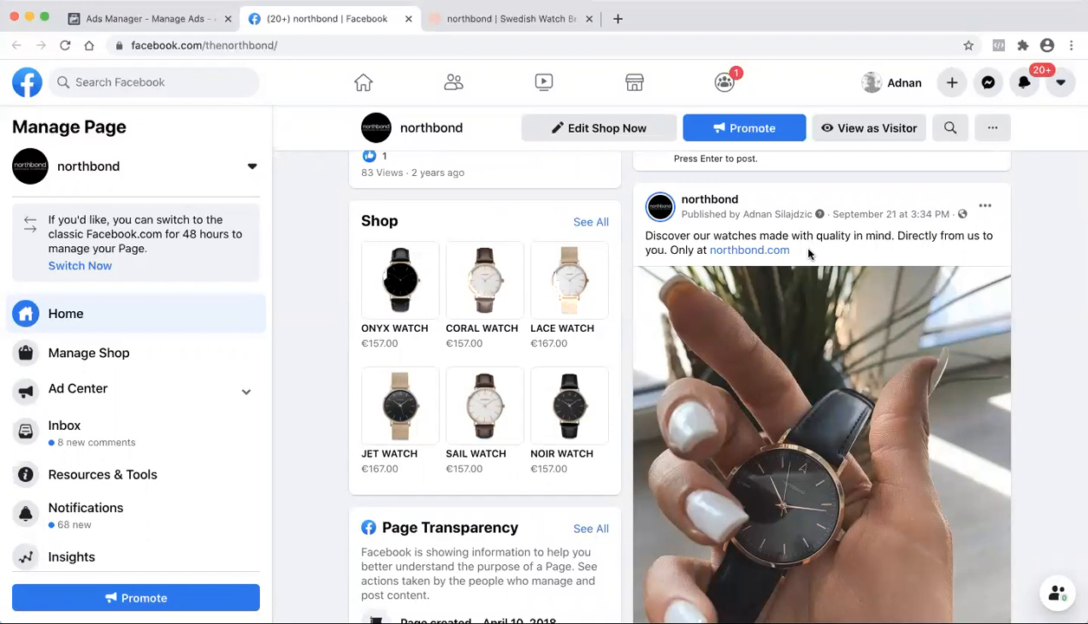
scroll(808, 253, "down", 10)
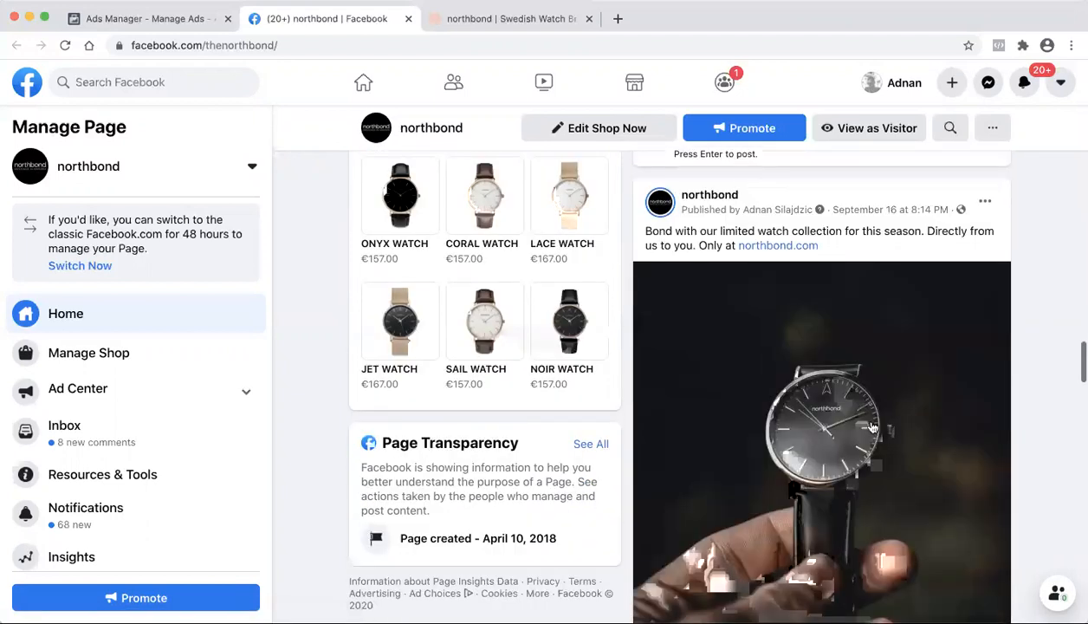
scroll(724, 173, "up", 8)
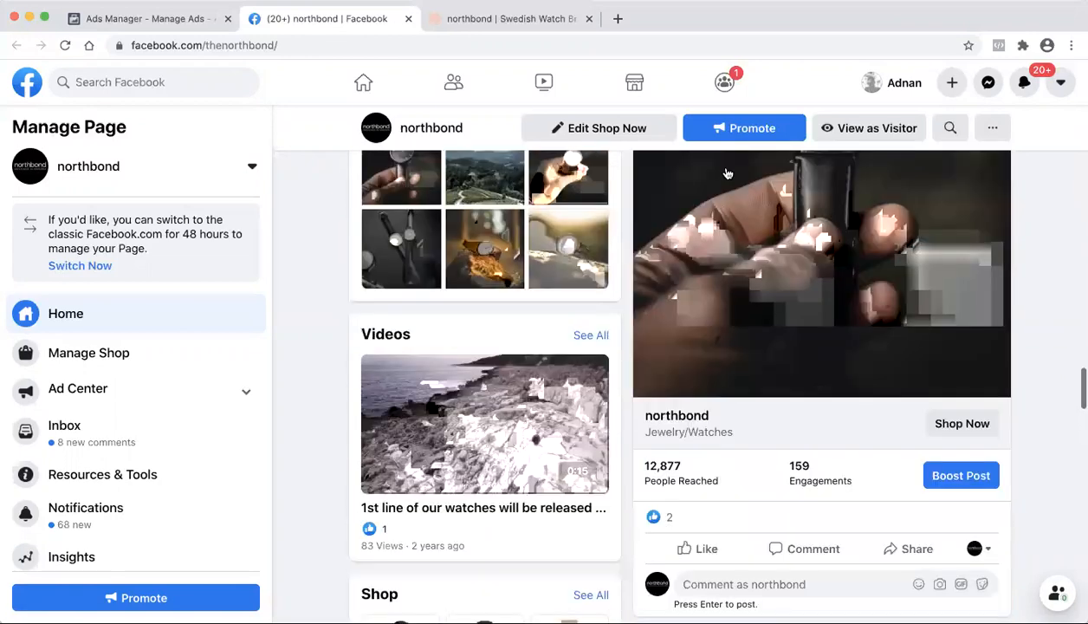
scroll(728, 173, "up", 5)
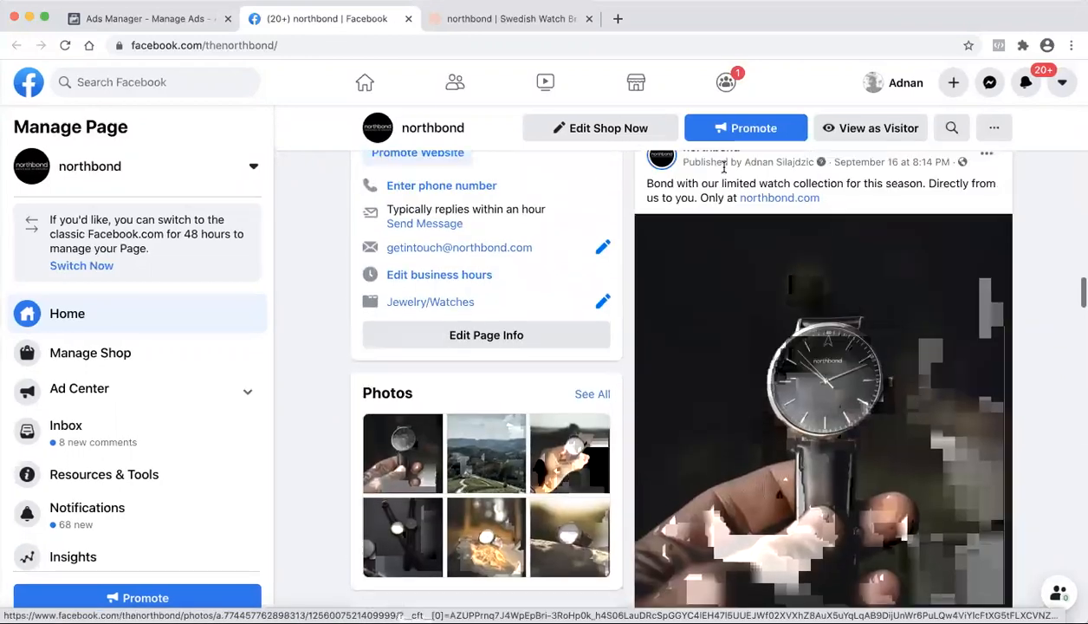
scroll(762, 191, "up", 2)
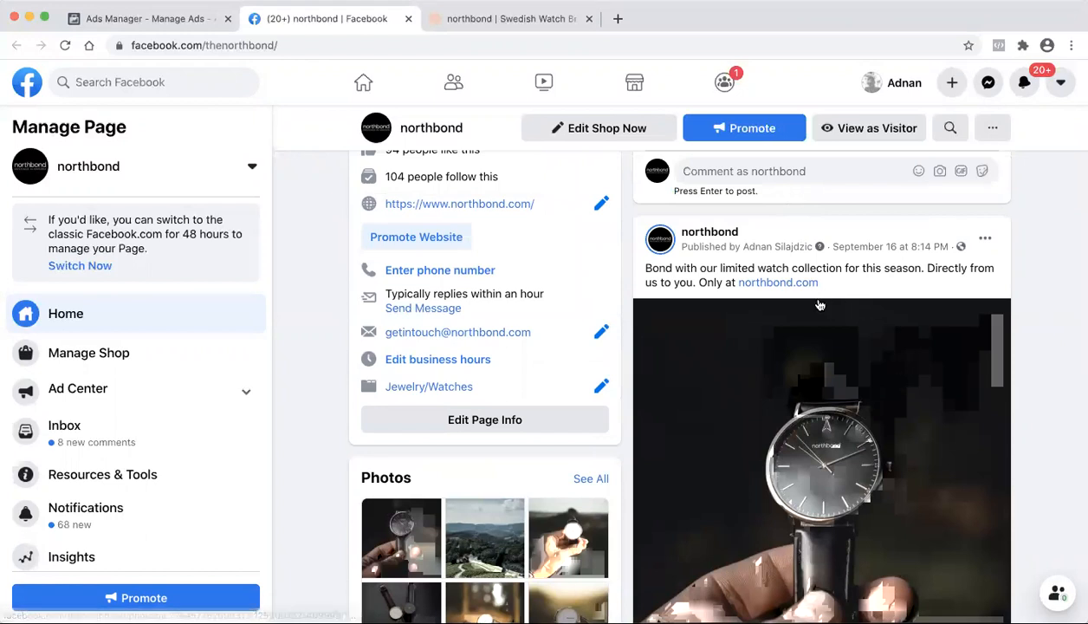
Step: Replace the ad's primary text with the September 16 post's "Bond with our limited watch collection for this season. Directly from us to you."
left_click_drag(643, 272, 687, 283)
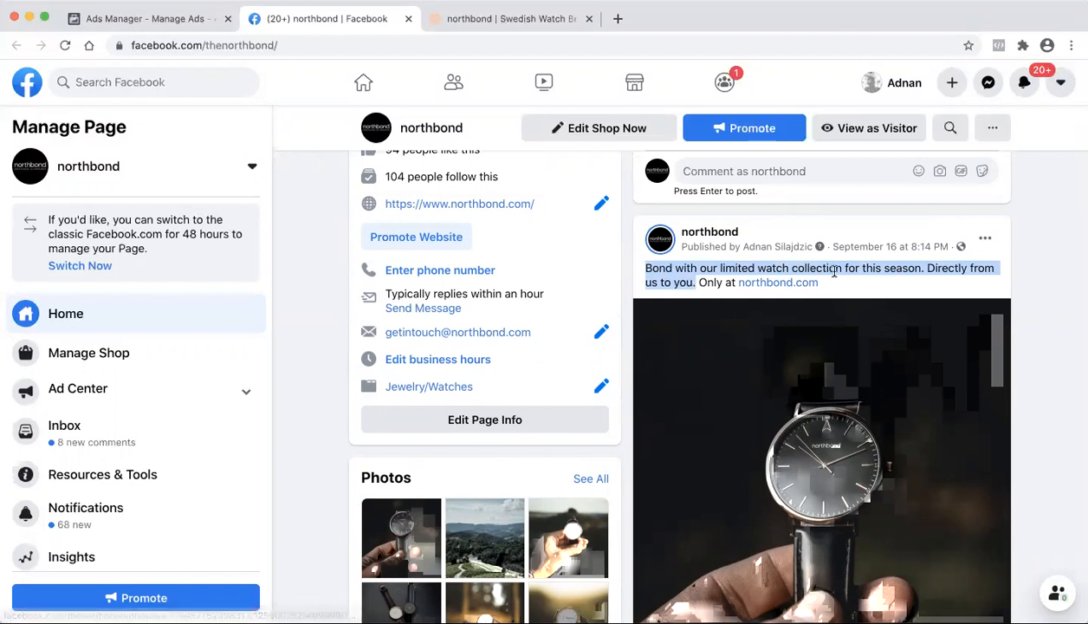
left_click(169, 18)
scroll(615, 381, "down", 4)
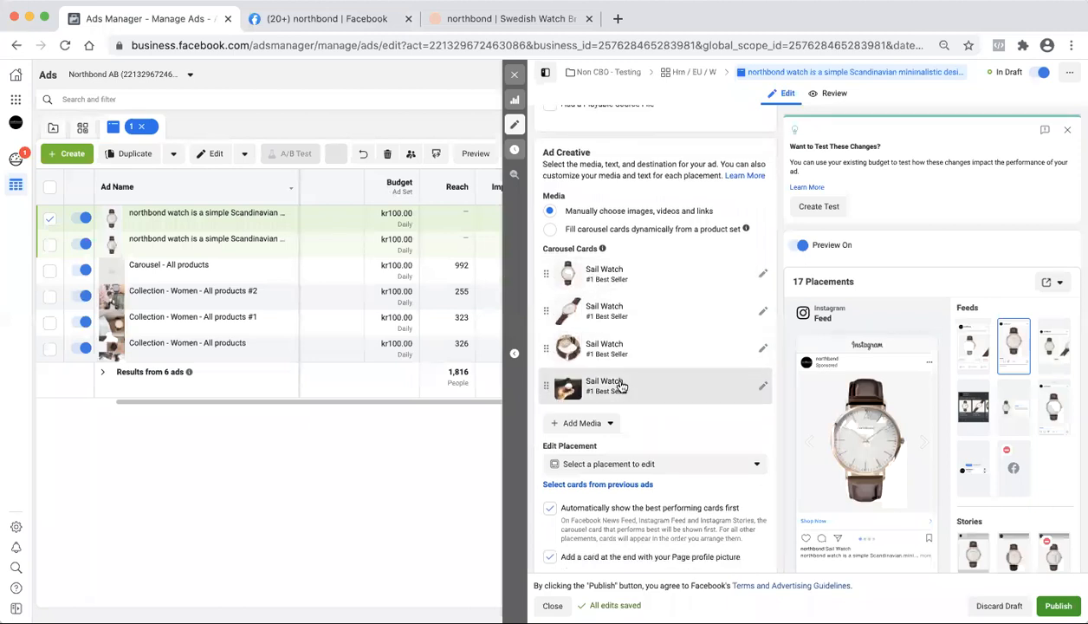
left_click(572, 452)
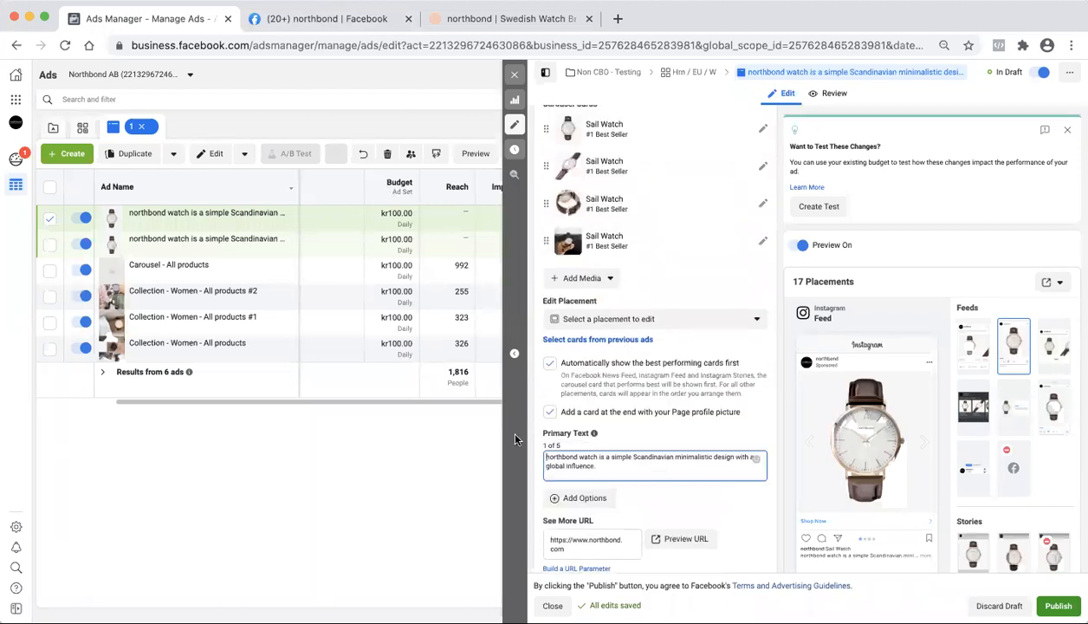
type("Bond with our limited watch collection for this season. Directly from to you")
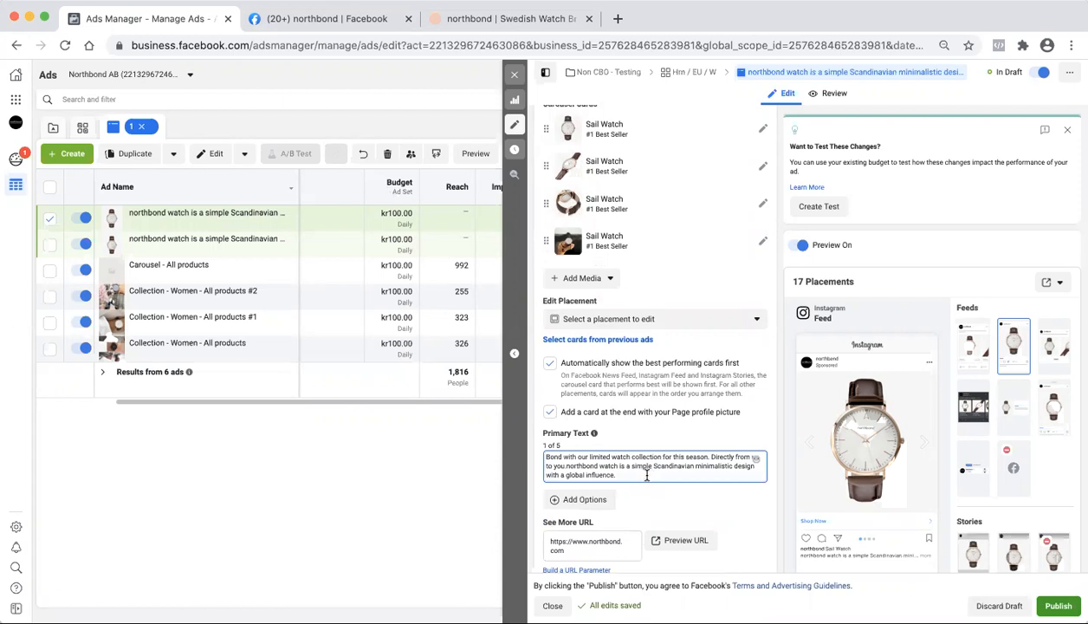
left_click_drag(567, 466, 617, 476)
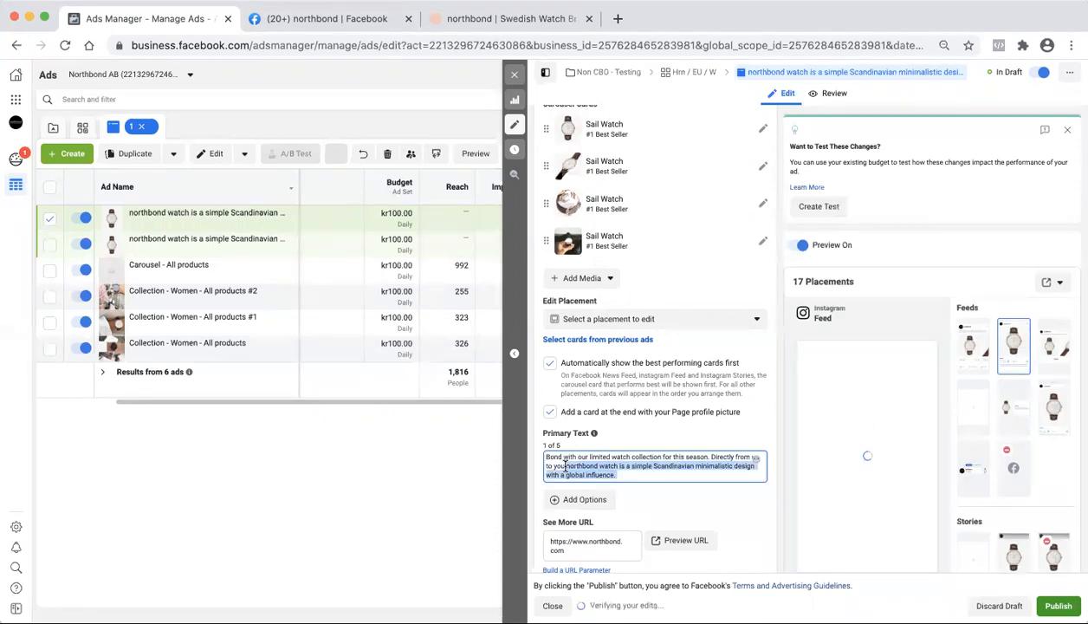
key("BackSpace")
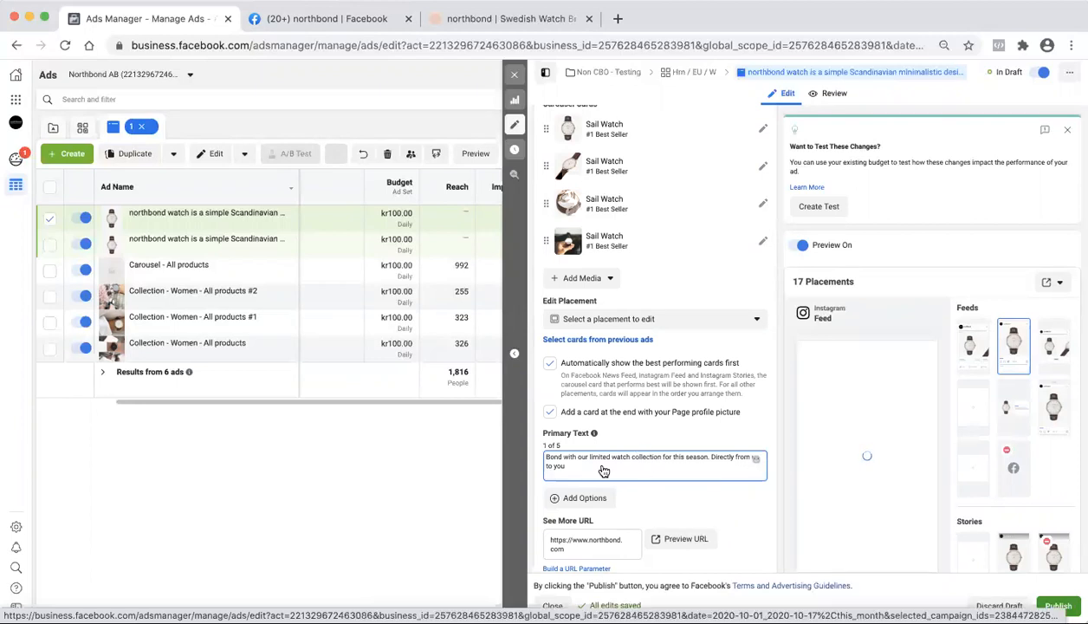
Step: Add the sparkles emoji at the end of the ad's primary text
left_click(755, 458)
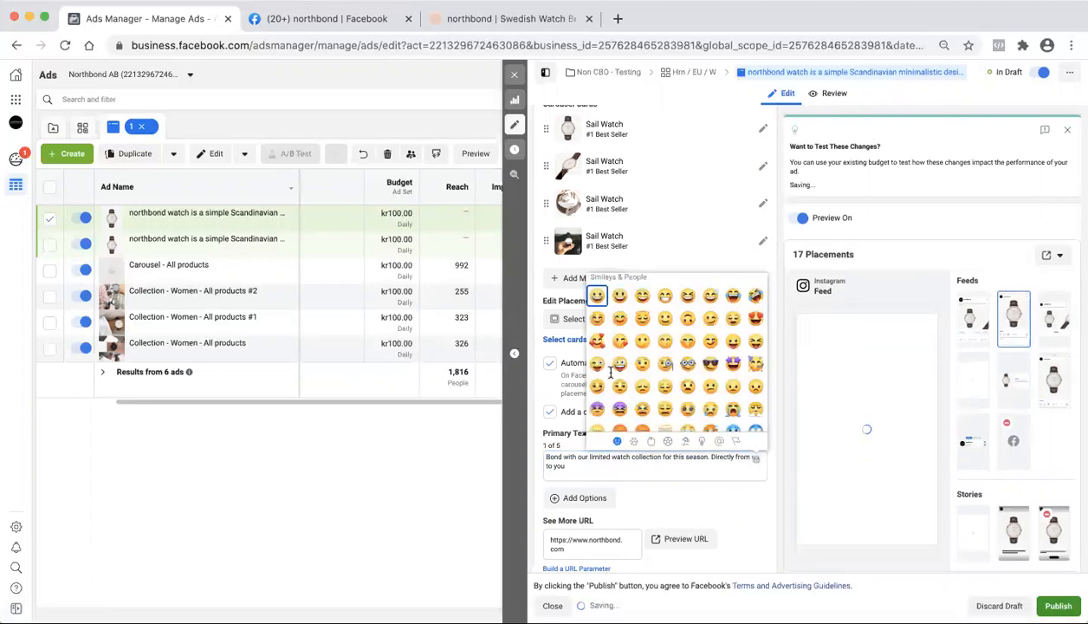
scroll(643, 357, "down", 3)
scroll(643, 356, "down", 5)
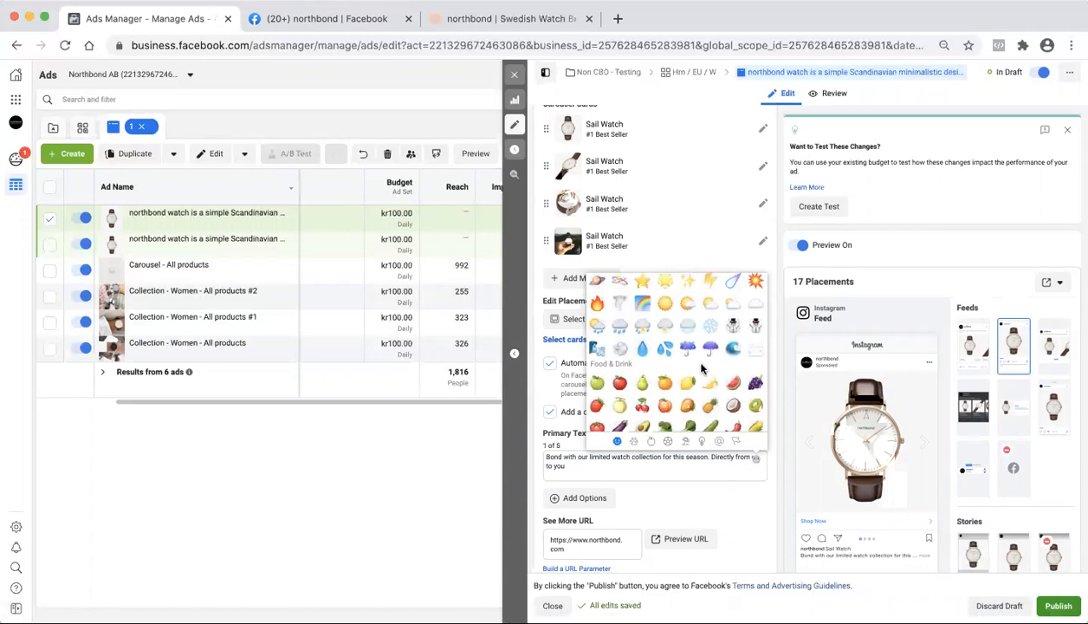
scroll(704, 370, "up", 1)
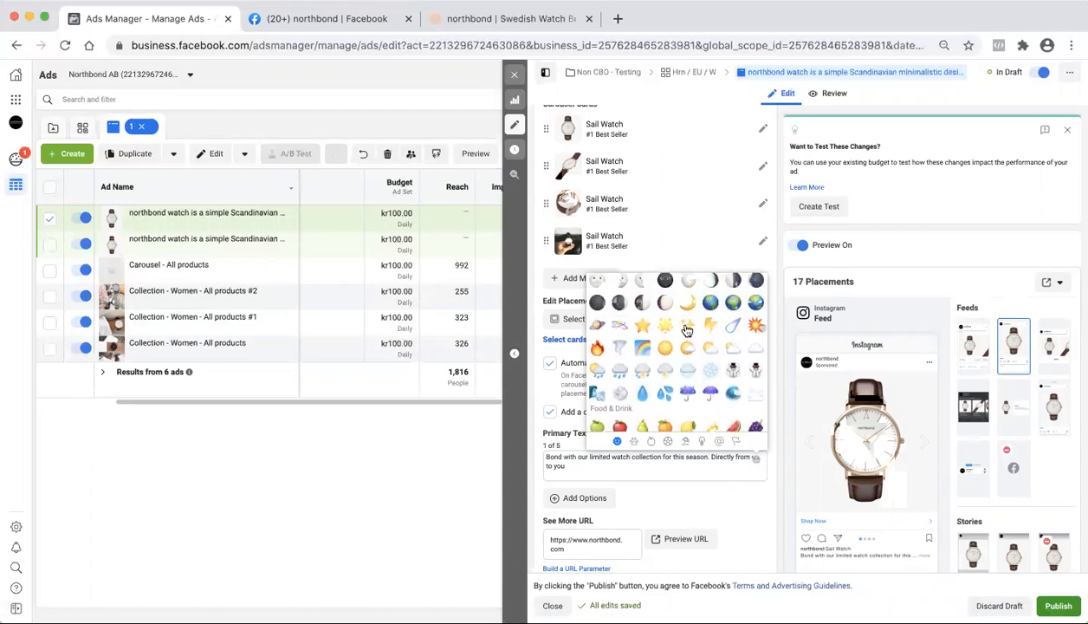
left_click(687, 330)
left_click(577, 456)
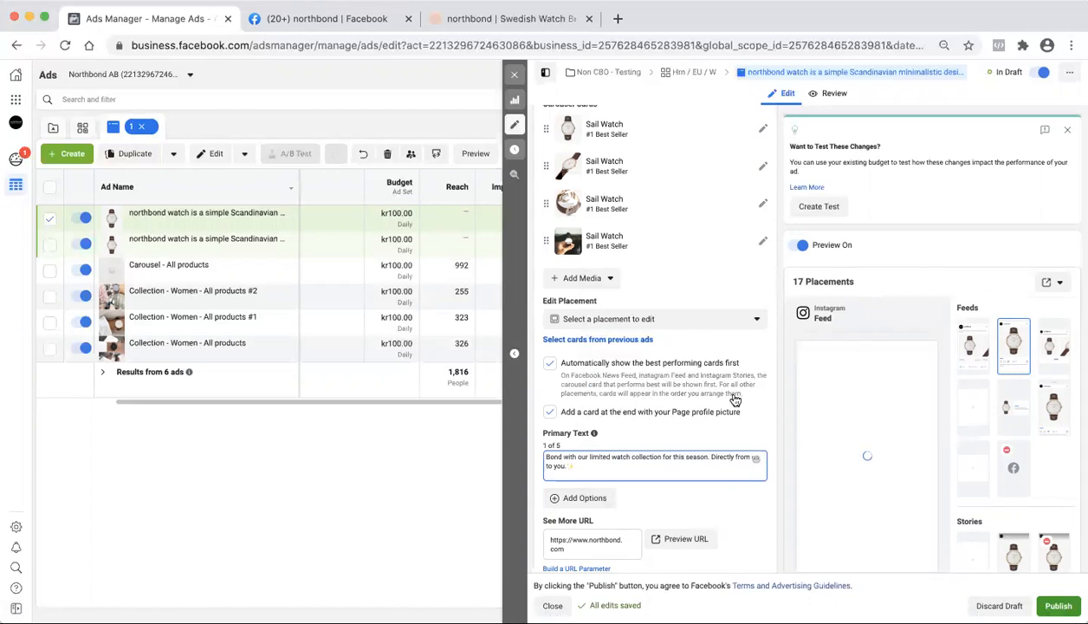
Step: Preview the ad in the Facebook Feeds placement and check its call to action, tracking and carousel card settings
left_click(981, 339)
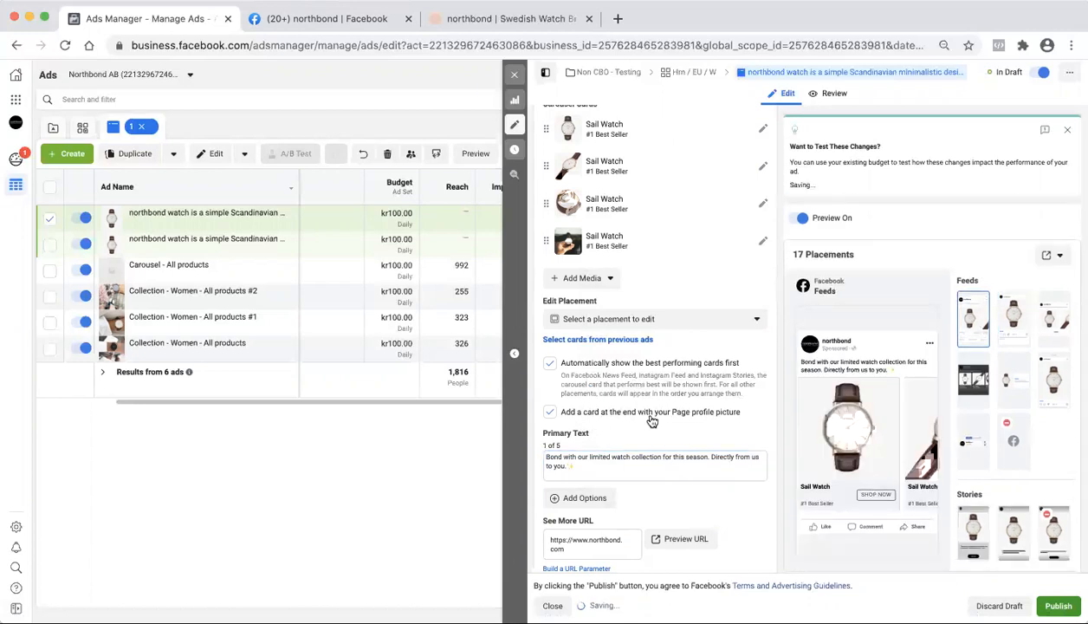
scroll(662, 468, "down", 5)
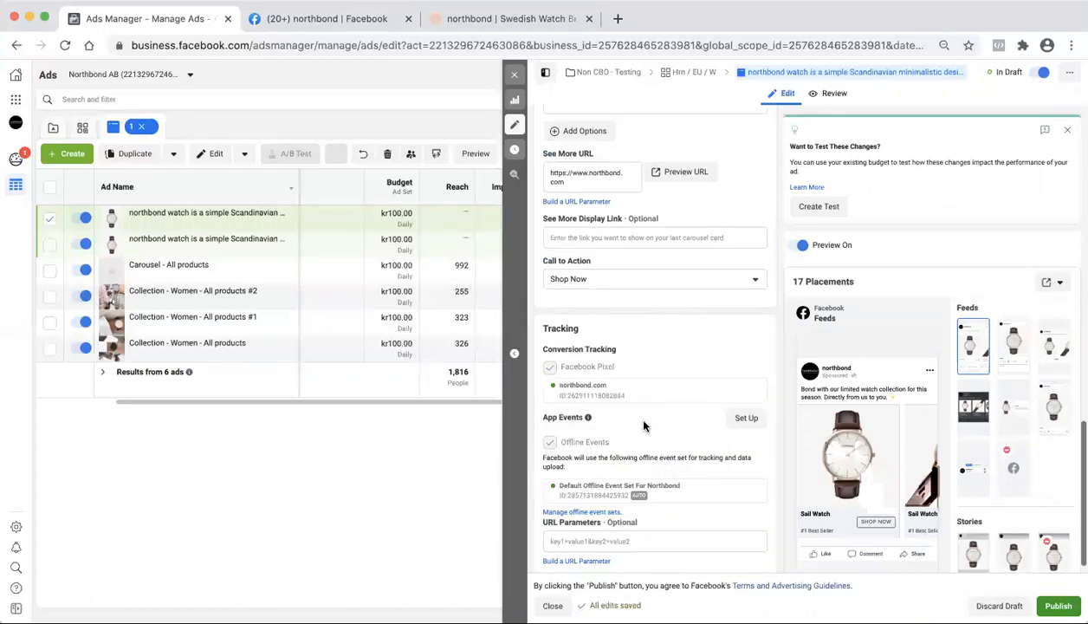
scroll(644, 425, "up", 2)
scroll(644, 425, "up", 1)
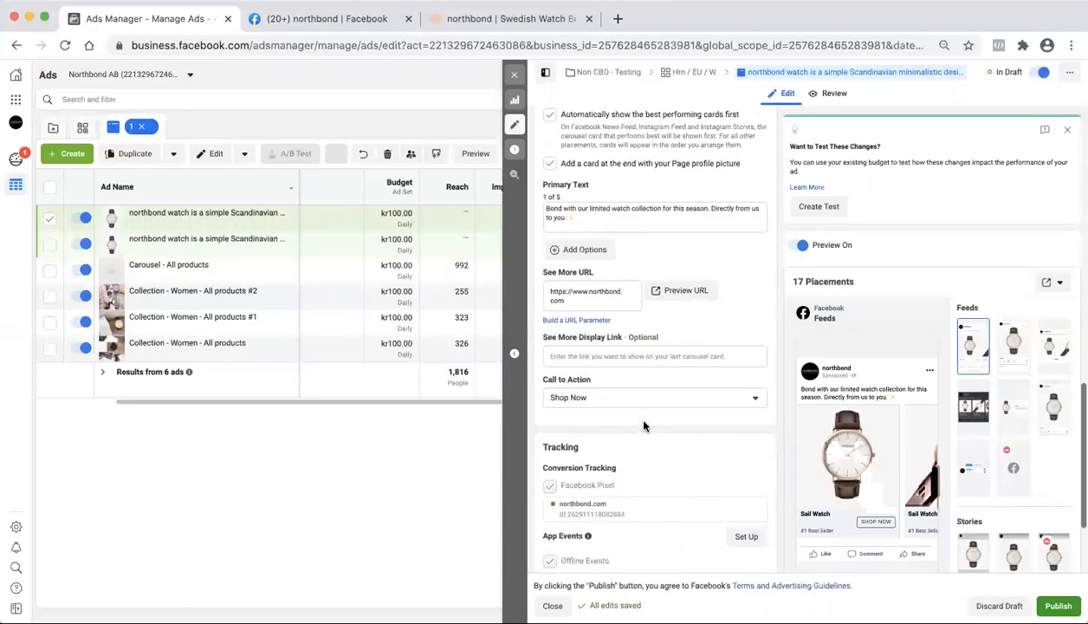
scroll(612, 271, "up", 5)
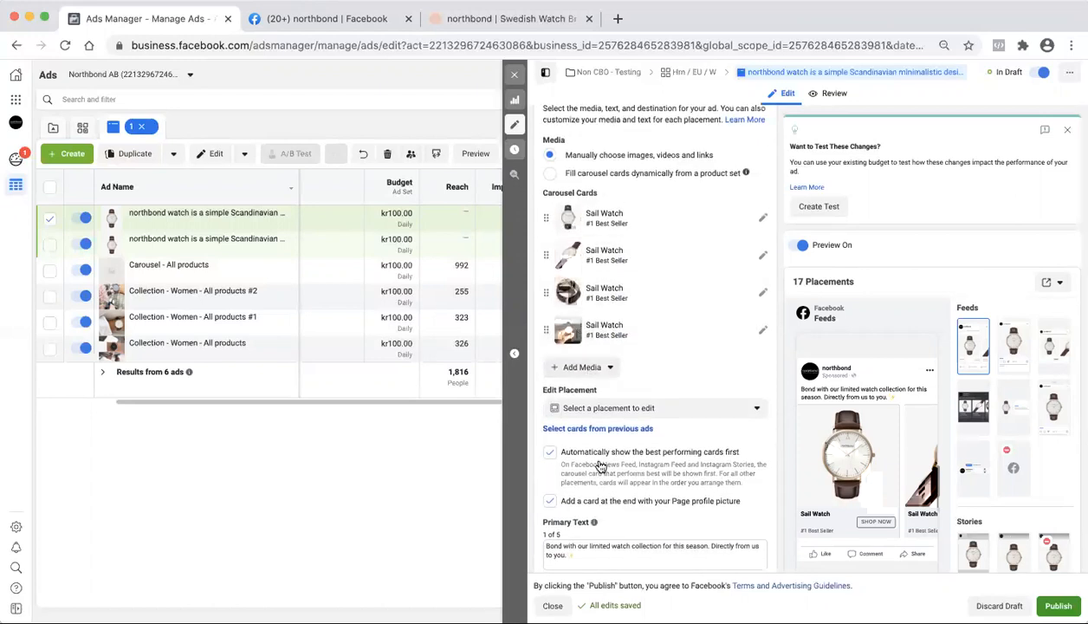
Step: Change the descriptions of the first and second Sail Watch carousel cards to "Free Shipping"
left_click(615, 222)
left_click_drag(615, 388, 544, 386)
key("BackSpace")
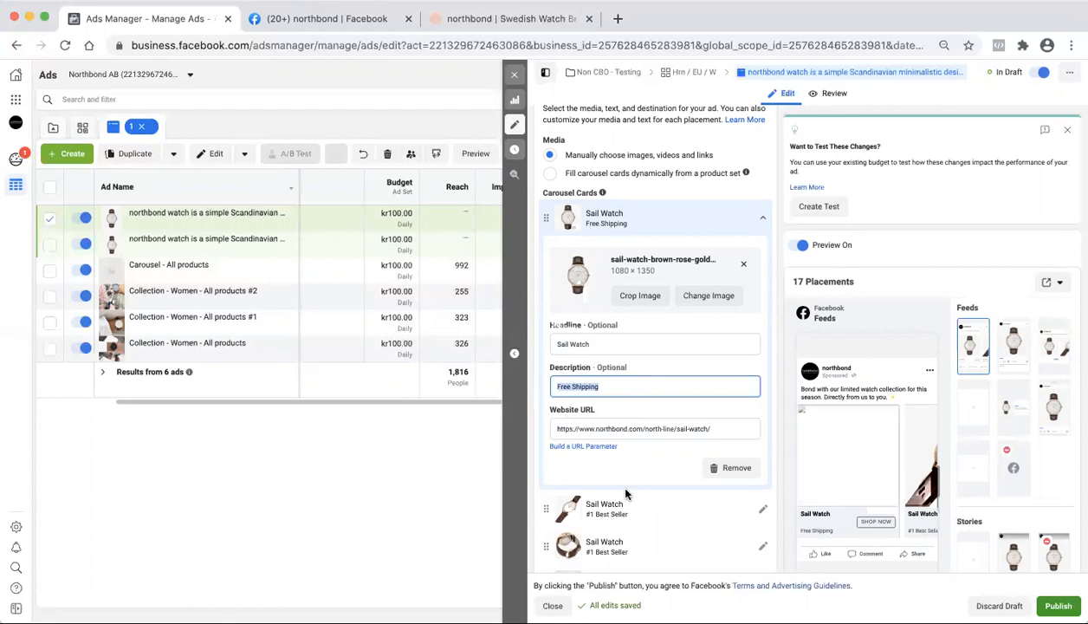
scroll(612, 478, "down", 3)
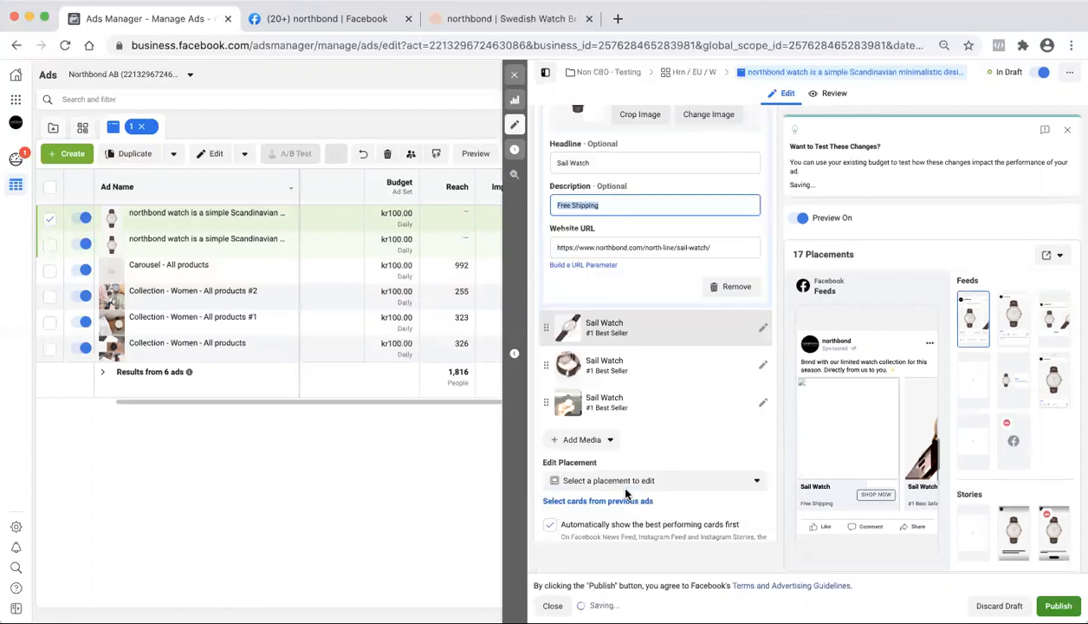
left_click(637, 321)
left_click_drag(611, 227, 546, 230)
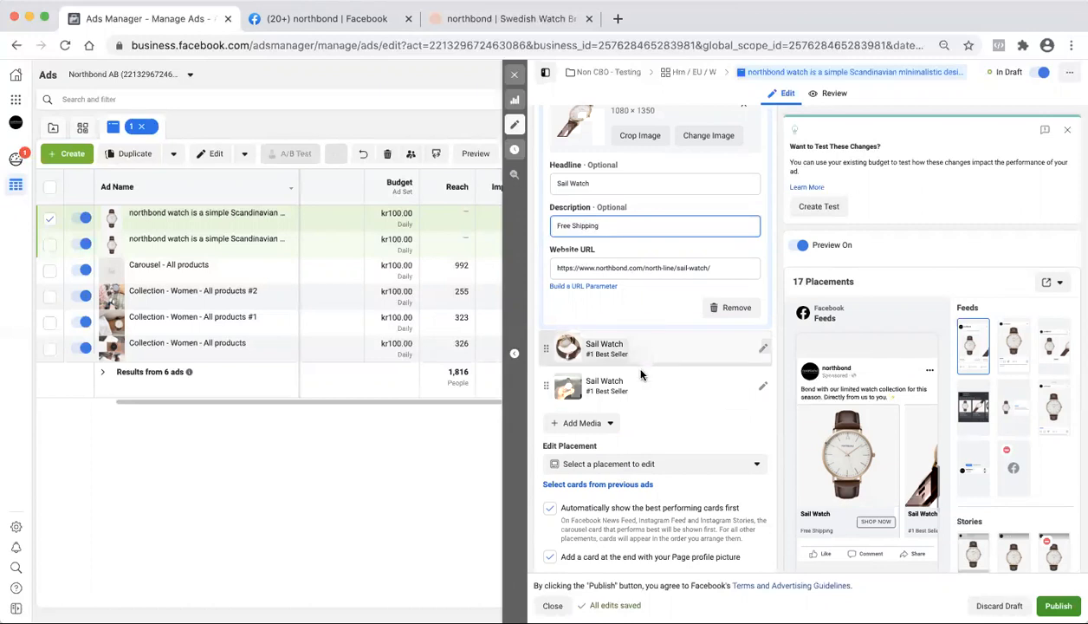
Step: Set the descriptions of the third and fourth Sail Watch carousel cards to "Free Shipping"
left_click(620, 345)
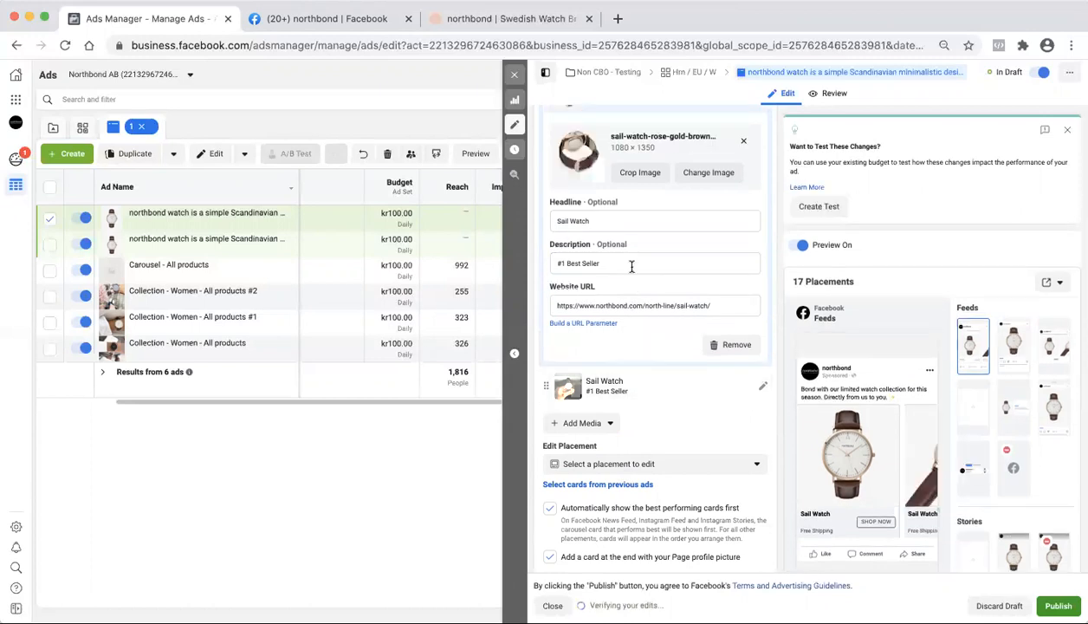
left_click_drag(631, 264, 525, 261)
type("Free Shipping")
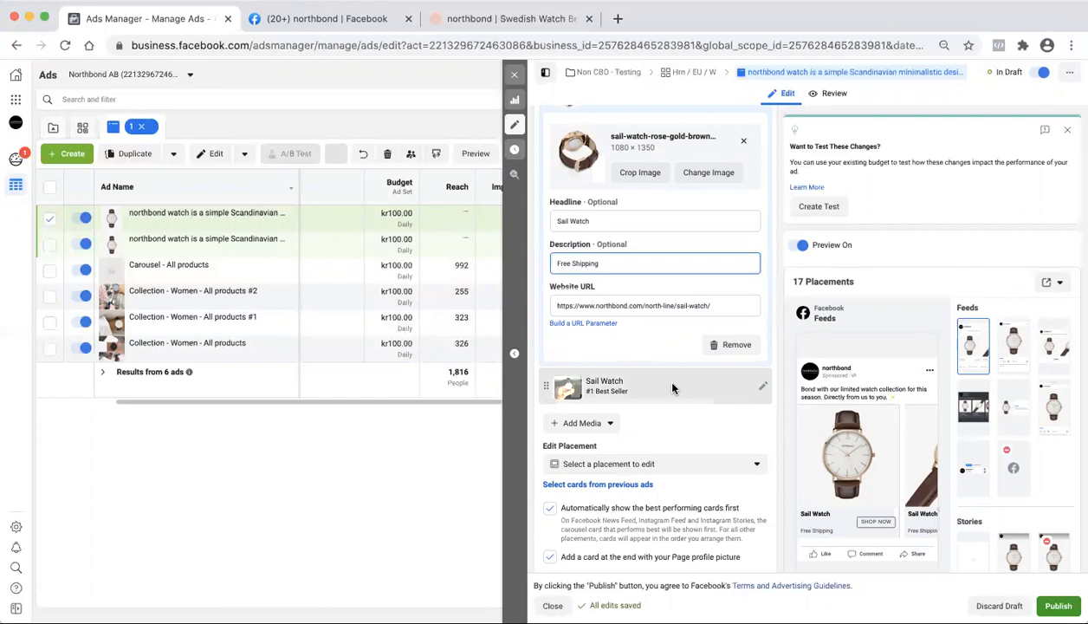
left_click(620, 381)
triple_click(622, 301)
type("Free Shipping")
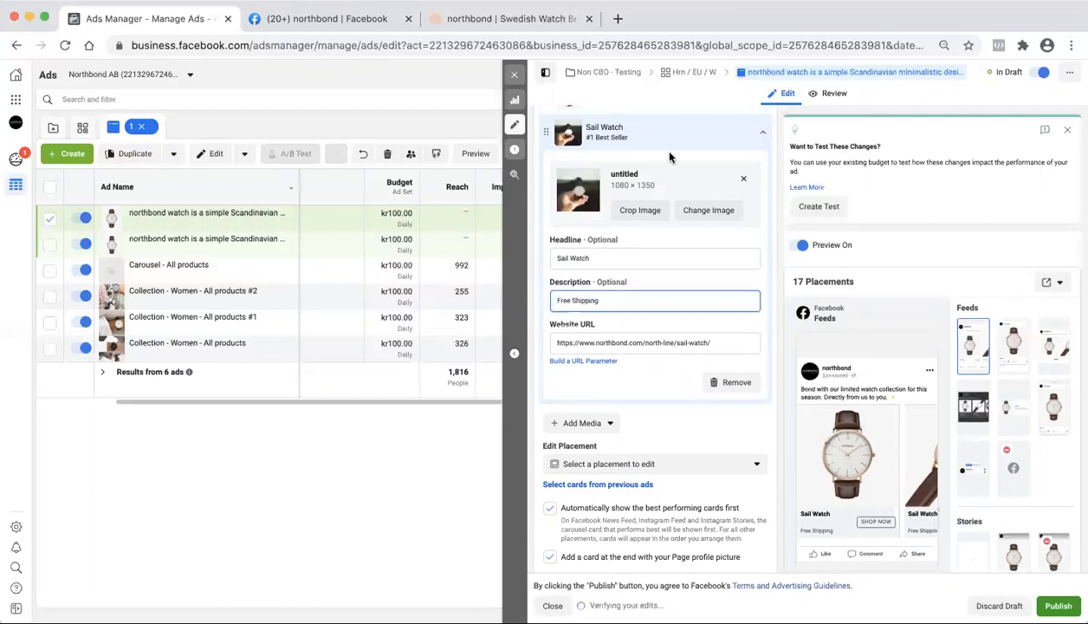
left_click(668, 146)
Step: Review the carousel cards' descriptions and check the shipping offer banner on the northbond website
scroll(650, 192, "up", 3)
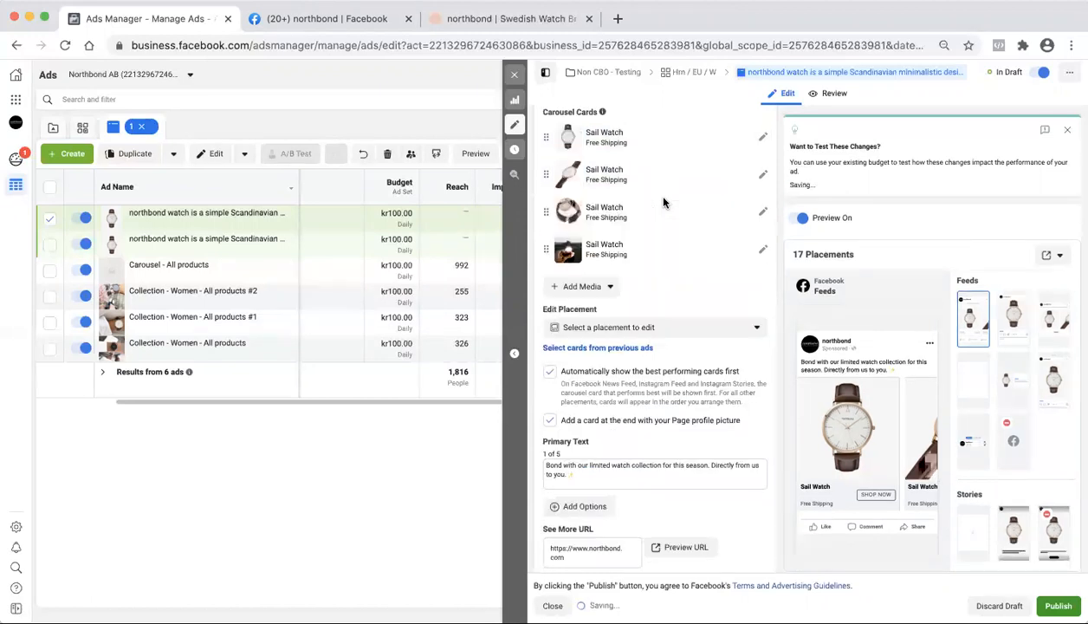
scroll(668, 191, "up", 2)
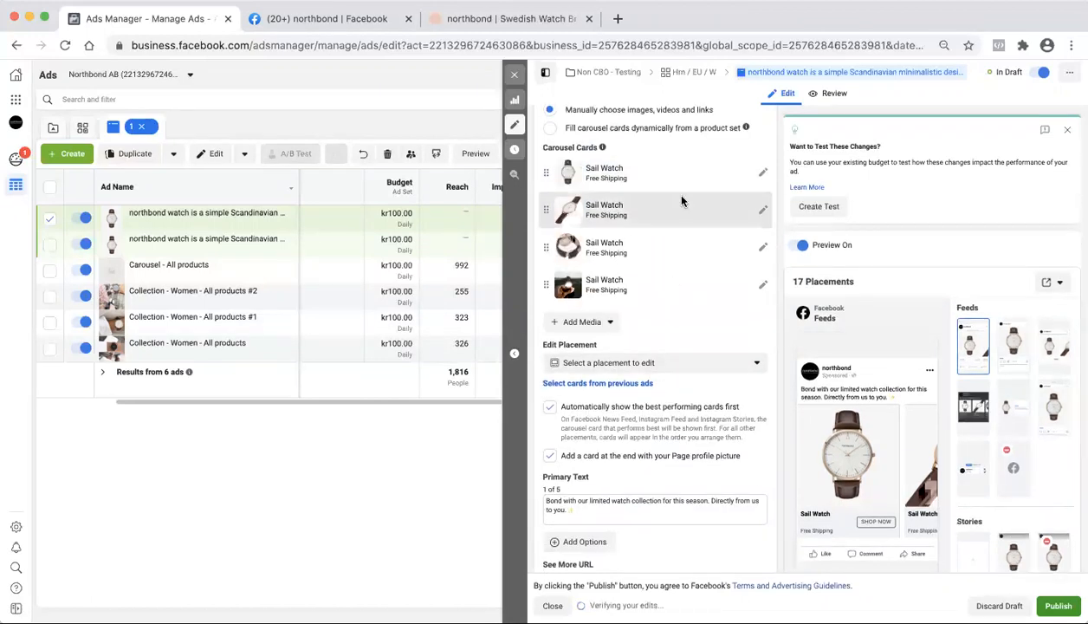
scroll(730, 320, "up", 2)
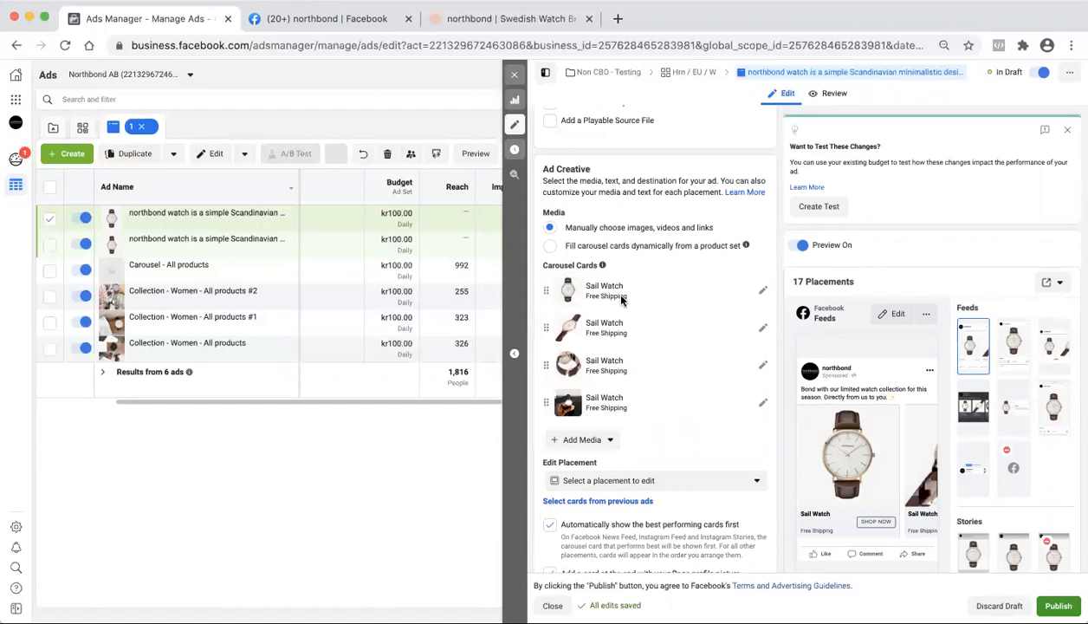
left_click(507, 21)
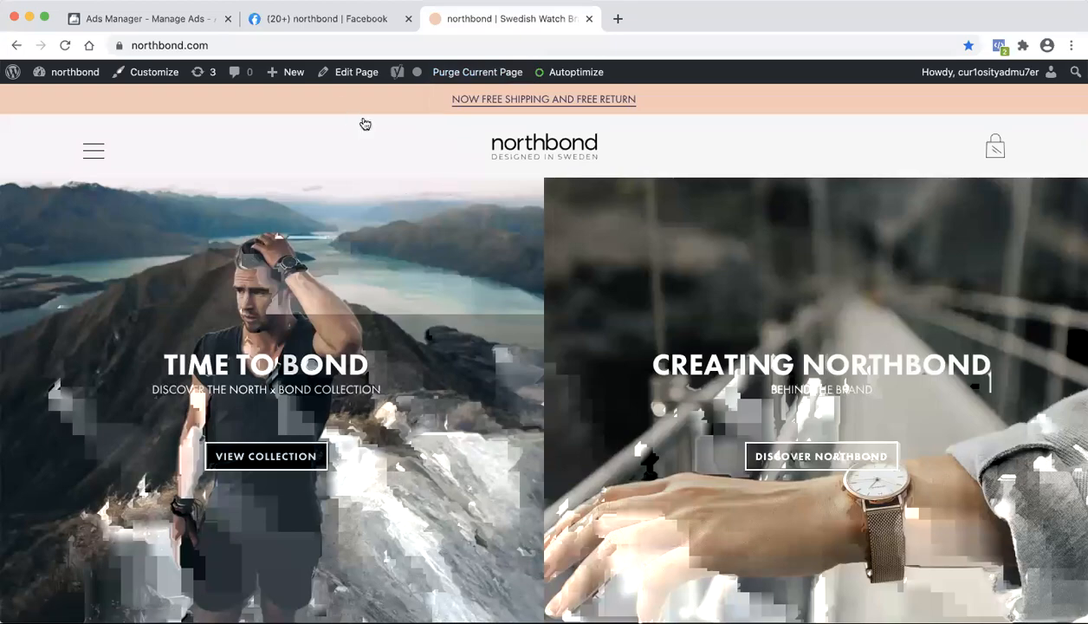
left_click(175, 19)
scroll(653, 467, "down", 4)
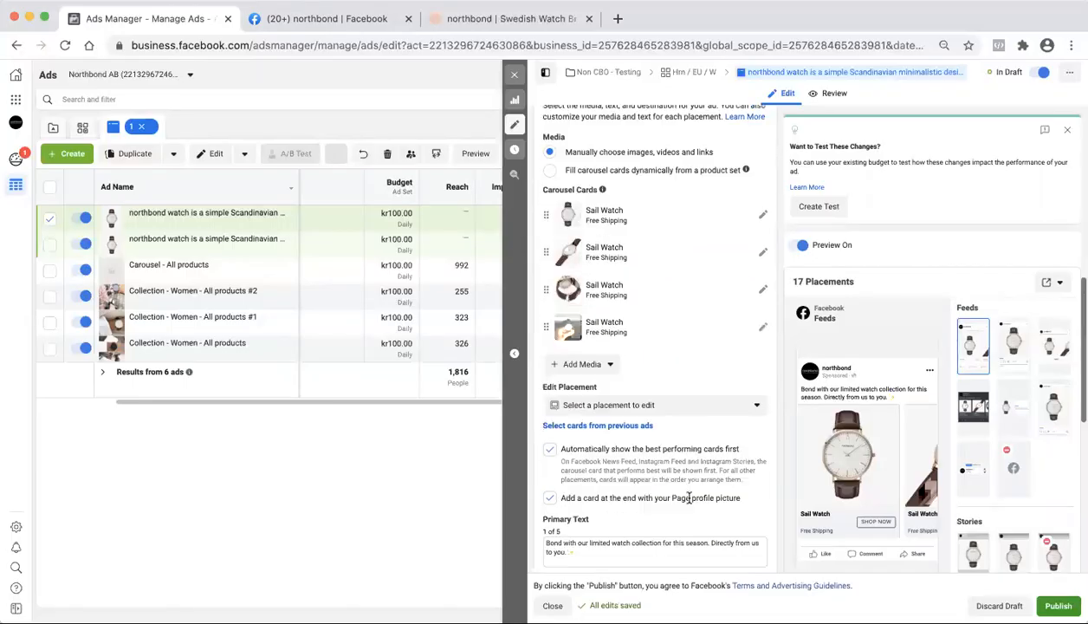
scroll(689, 497, "up", 3)
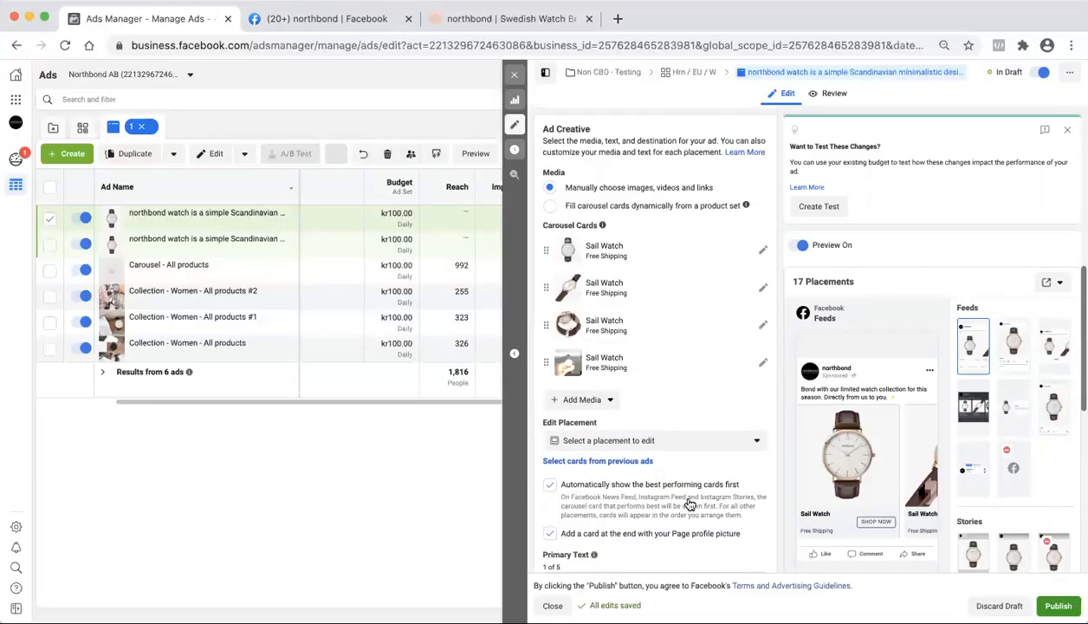
Step: Try "Sail Watch - #1 Best Seller" as the first carousel card's headline and restore it to "Sail Watch"
left_click(649, 249)
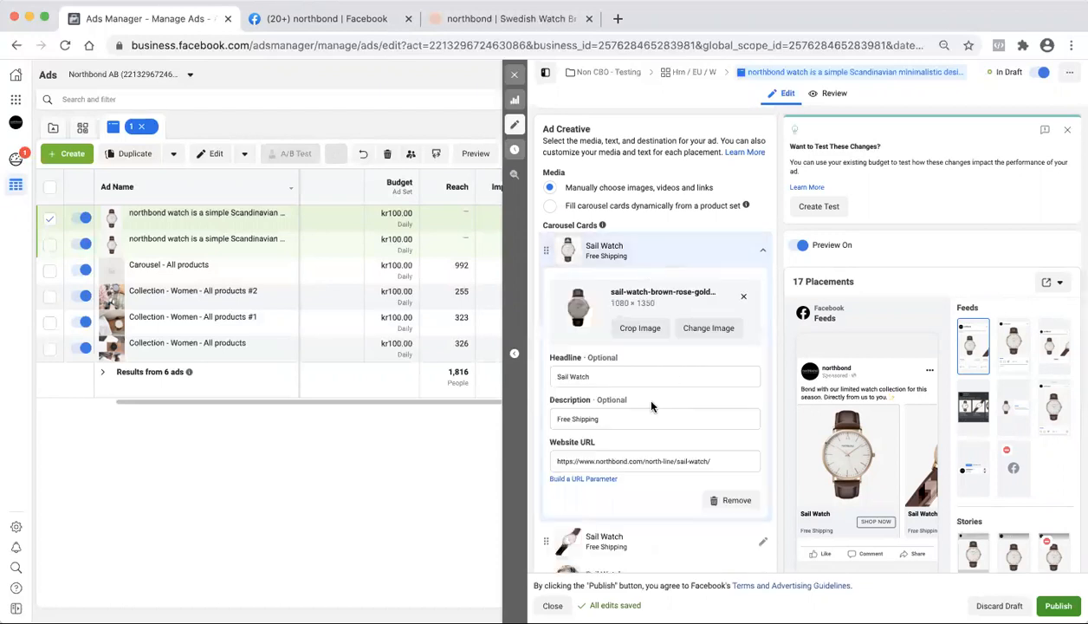
left_click(625, 378)
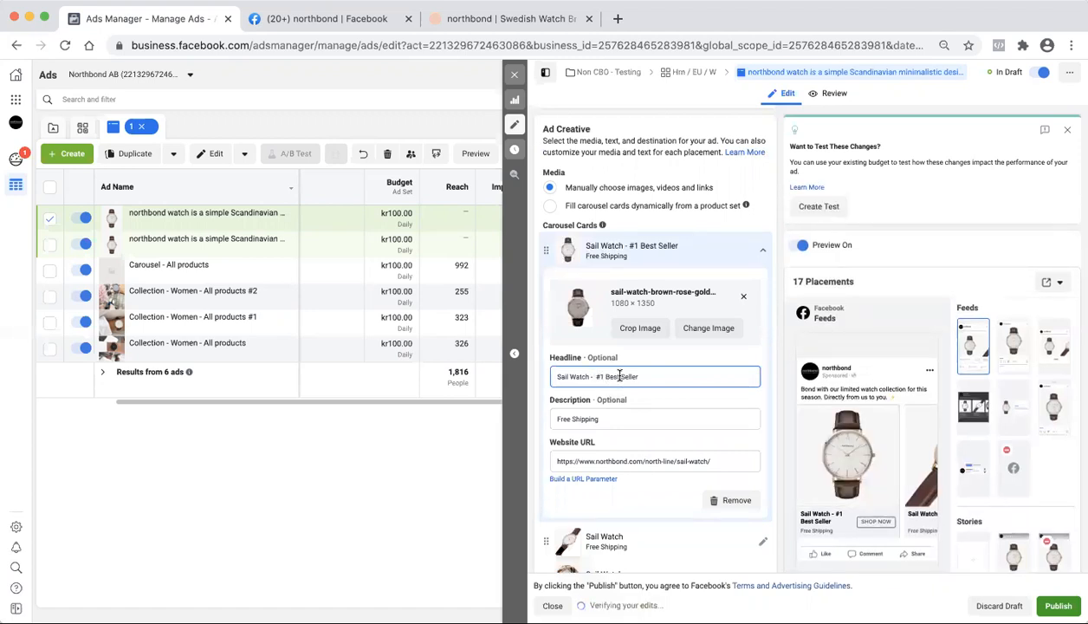
key("BackSpace")
key("BackSpace")
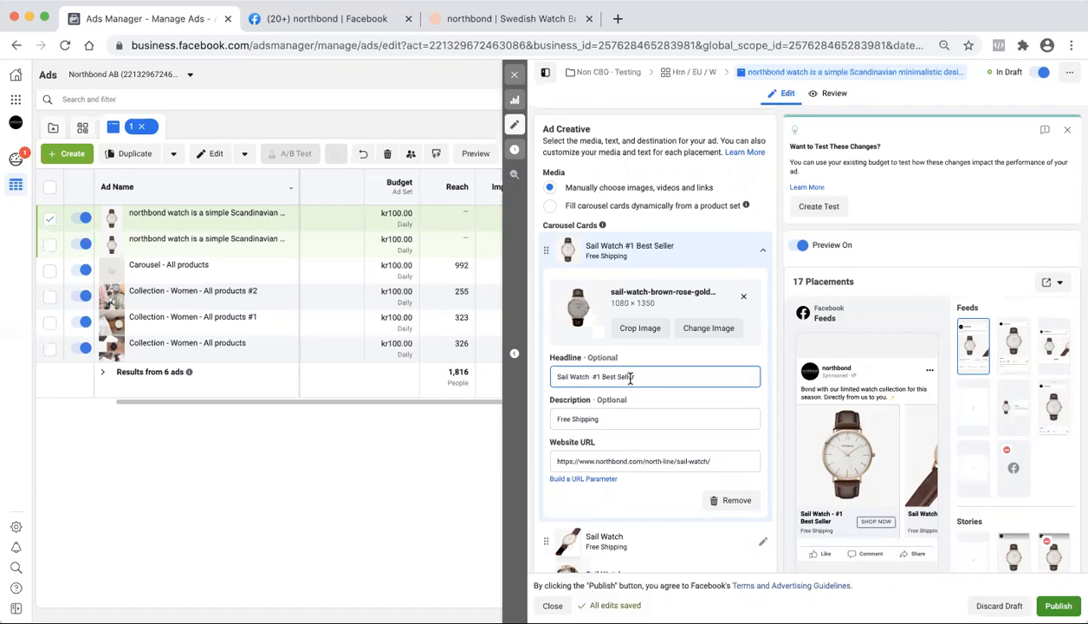
left_click_drag(631, 378, 601, 379)
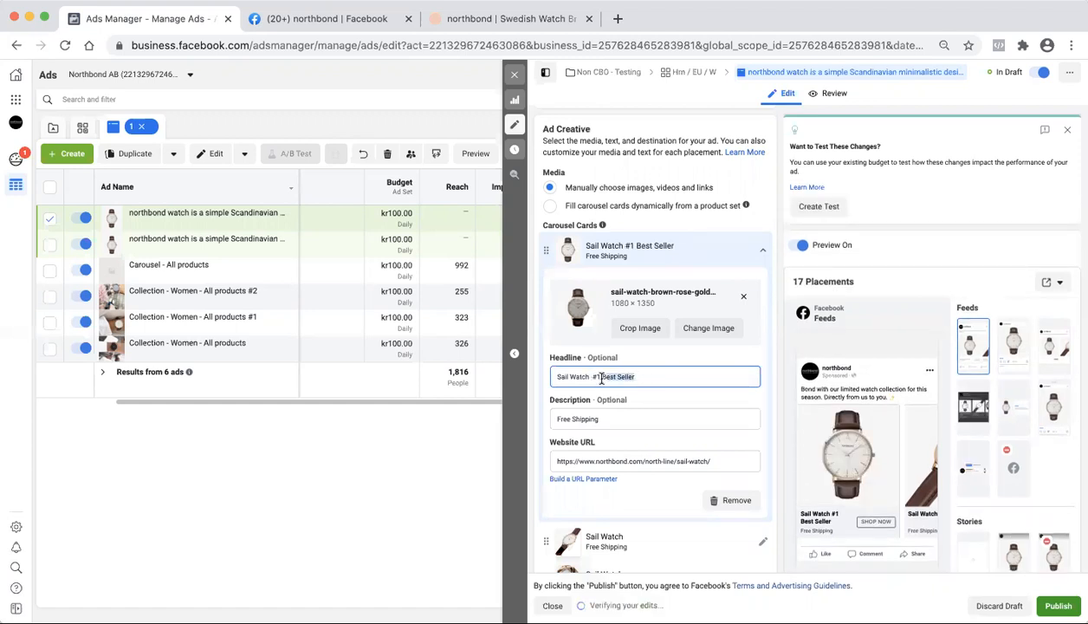
key("BackSpace")
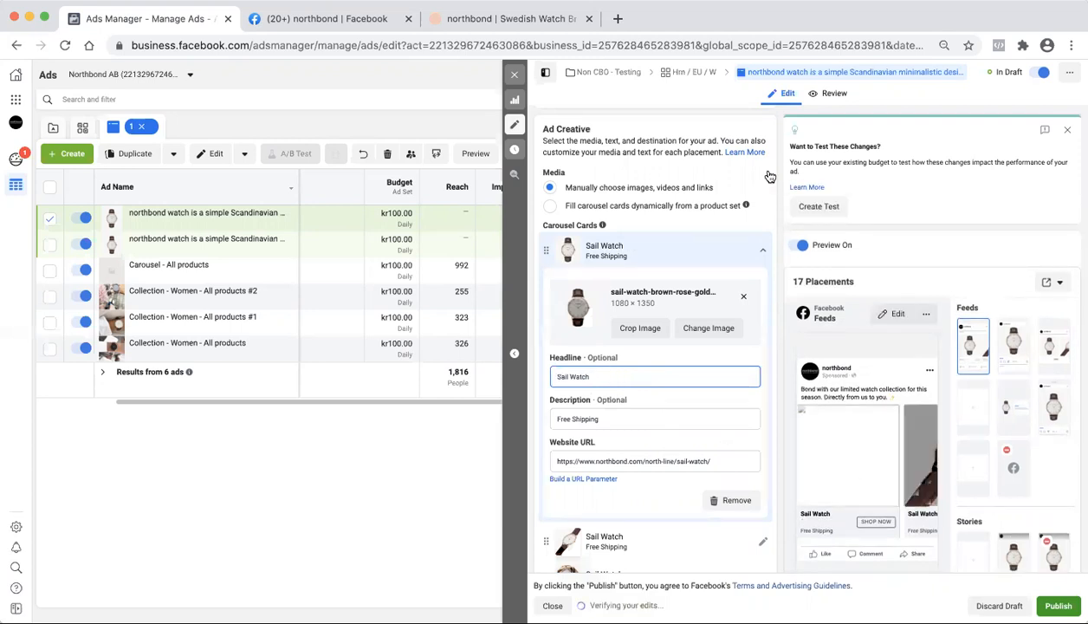
Step: Check the remaining carousel cards and the ad's primary text, call to action, tracking, identity and format settings
scroll(576, 356, "down", 3)
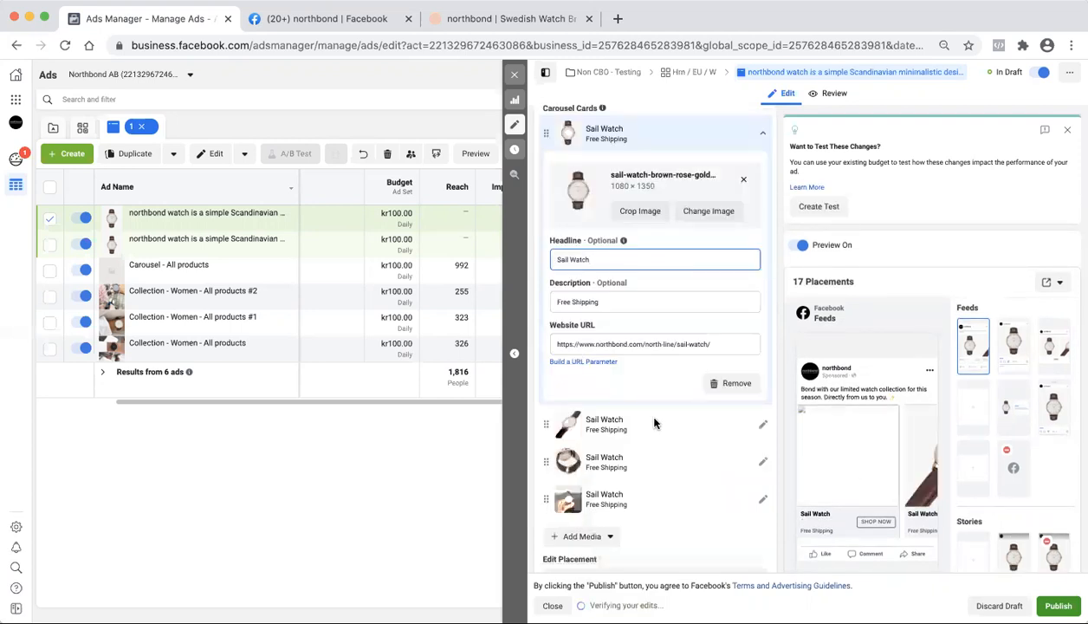
left_click(682, 455)
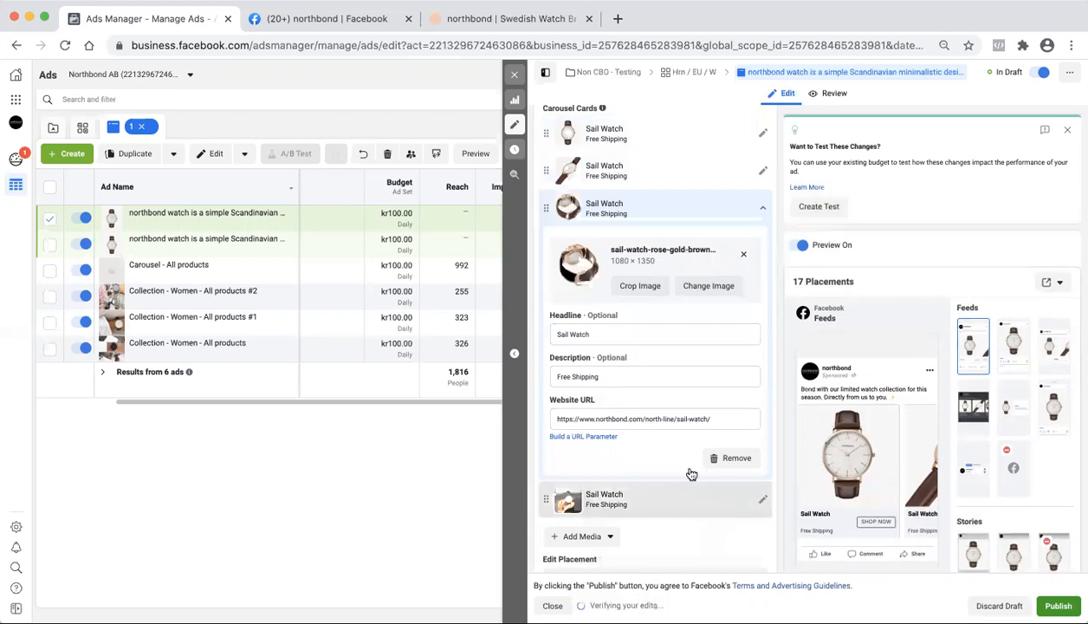
left_click(693, 482)
scroll(666, 359, "down", 10)
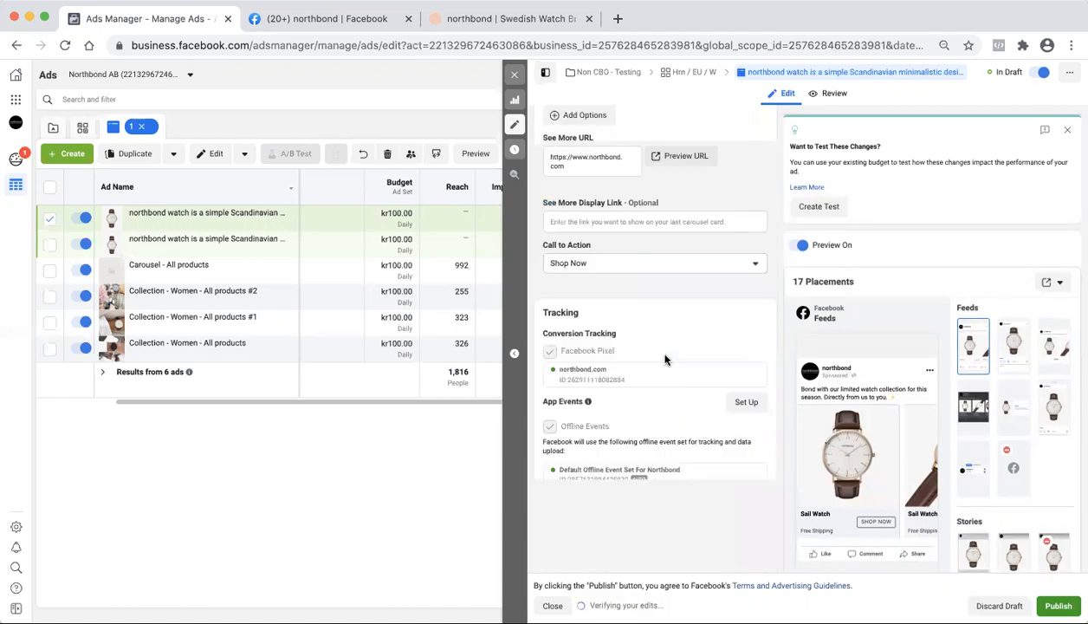
scroll(680, 252, "up", 10)
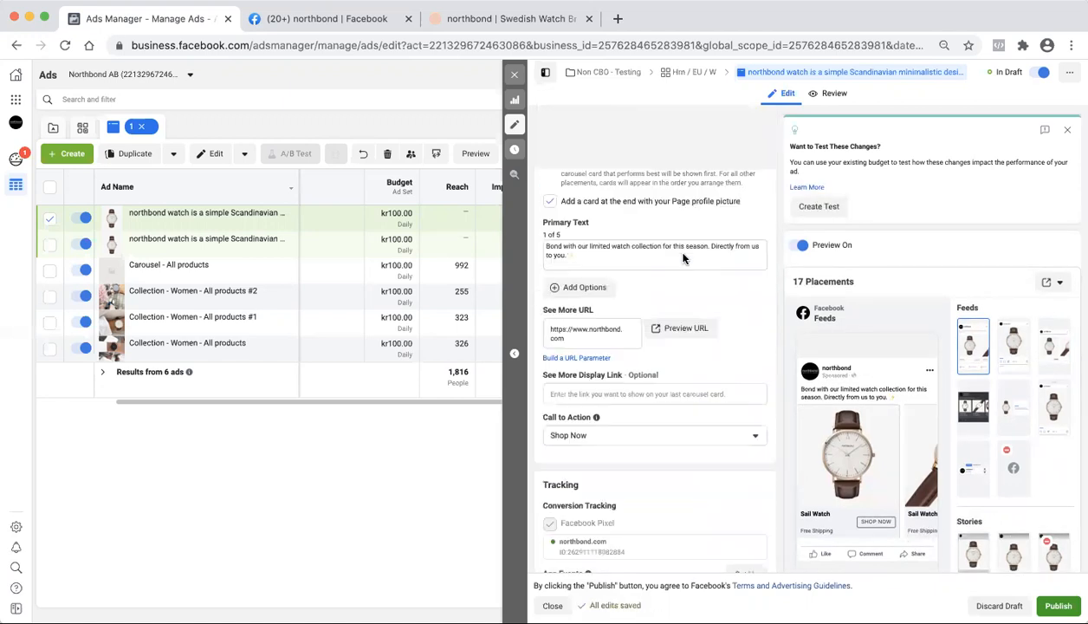
scroll(667, 273, "up", 5)
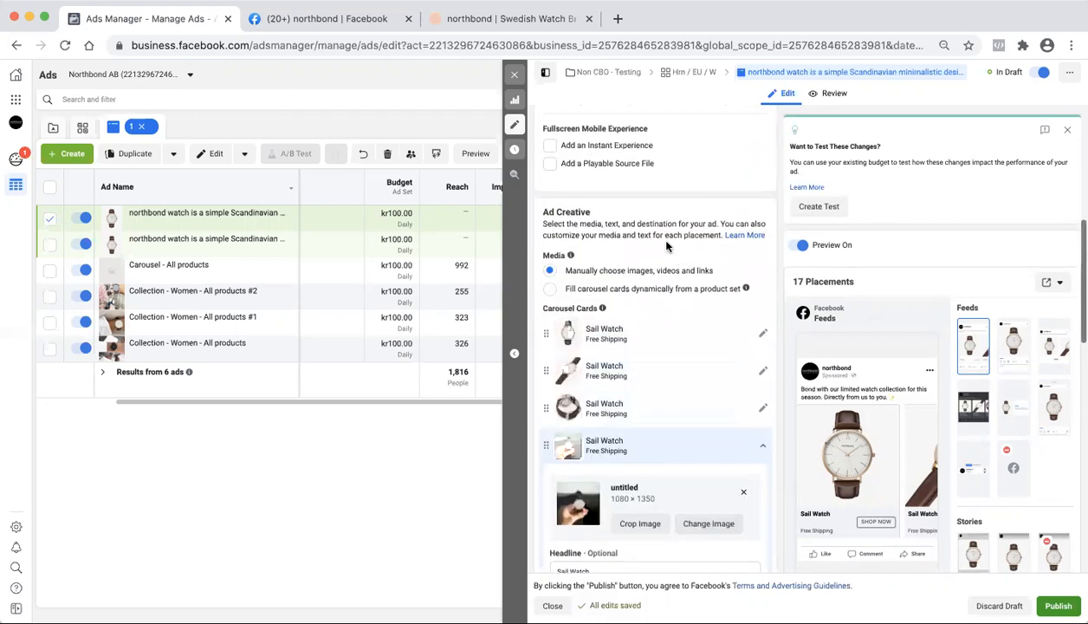
scroll(644, 288, "up", 6)
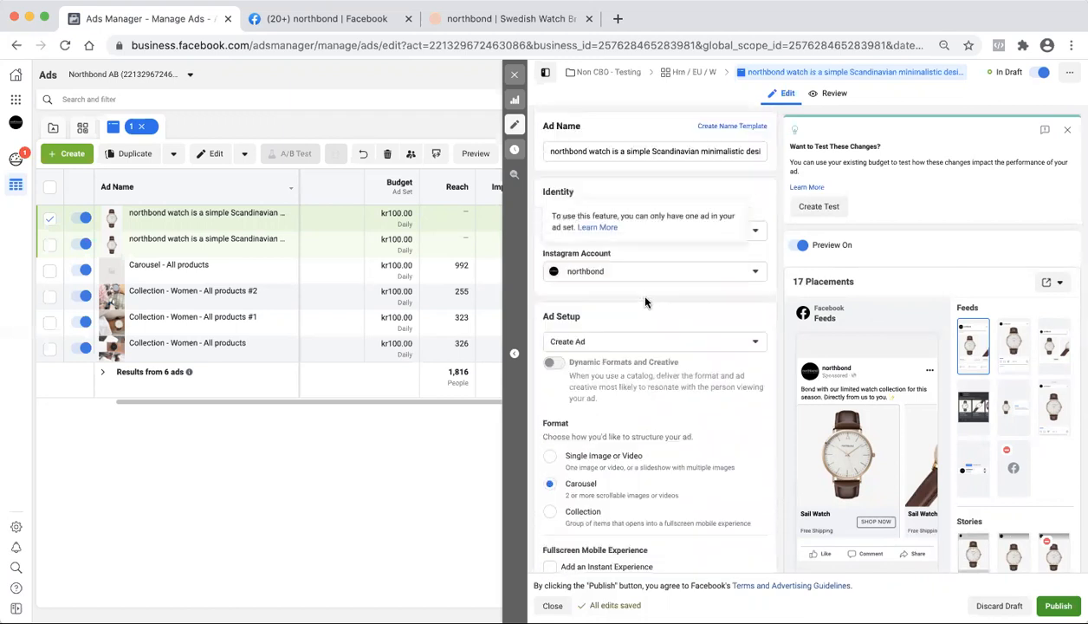
scroll(617, 314, "down", 6)
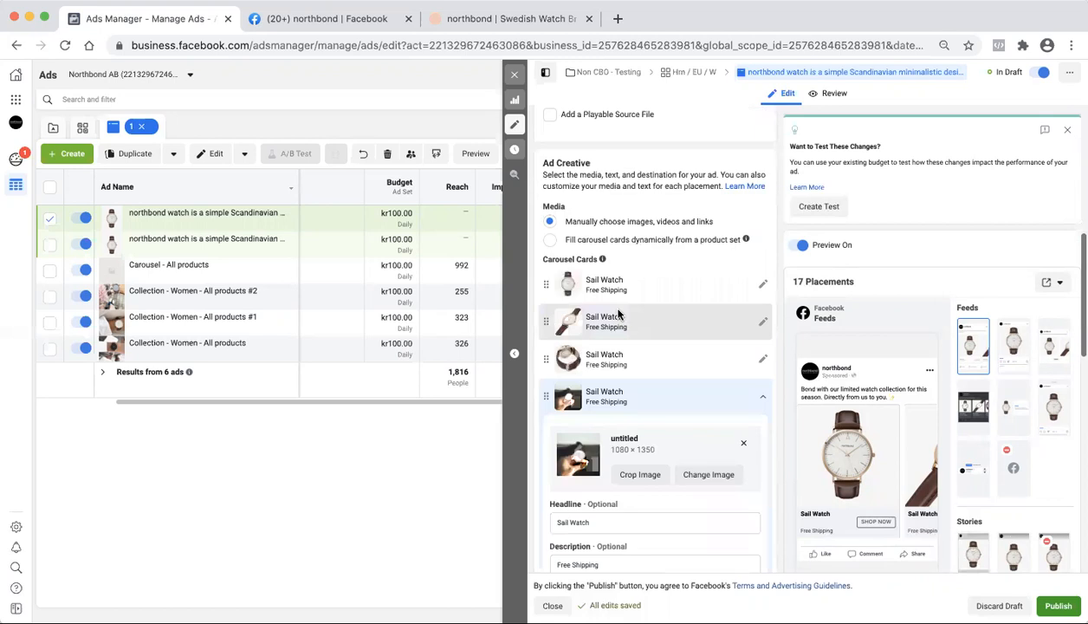
scroll(618, 314, "down", 4)
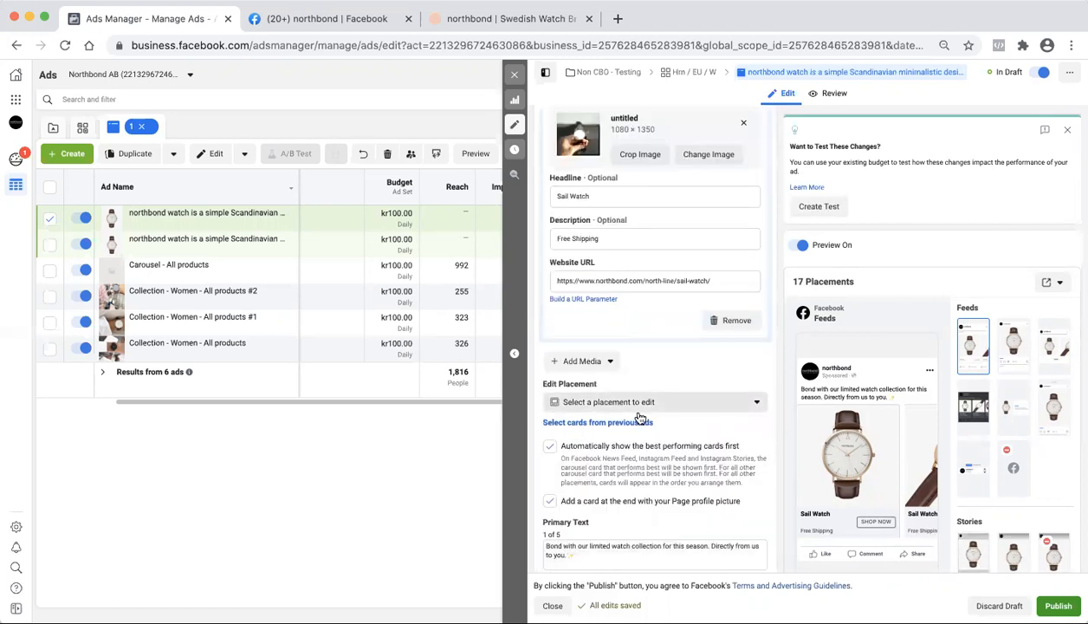
scroll(639, 419, "down", 3)
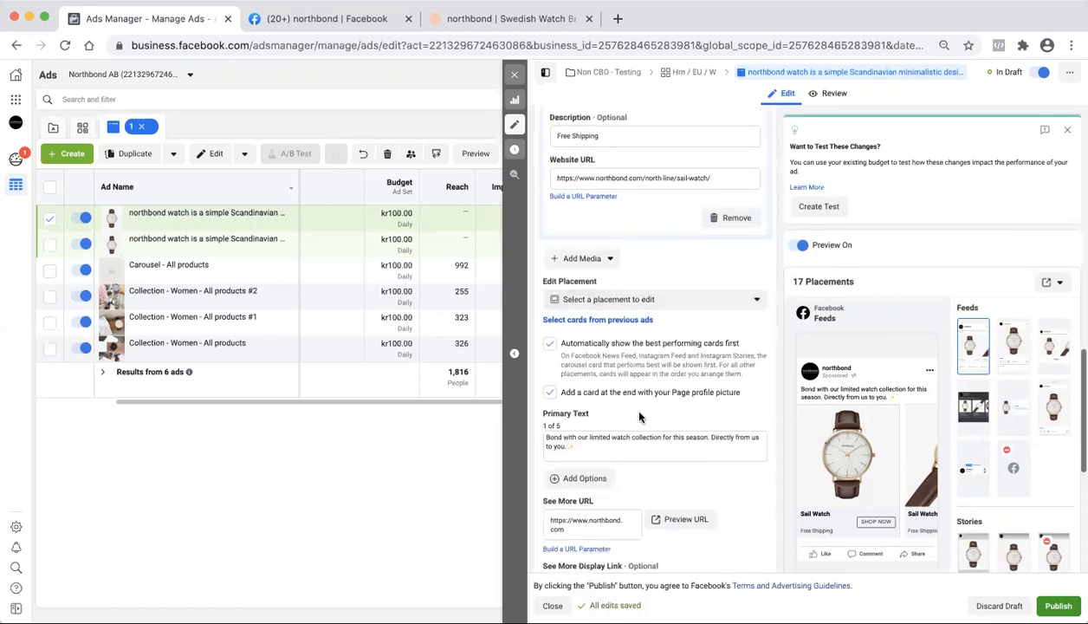
Step: Replace the ad name with the ad's primary text, "Bond with our limited watch collection for this season. Directly from us to you. ✨"
left_click(574, 443)
left_click_drag(580, 440, 539, 429)
scroll(544, 435, "up", 15)
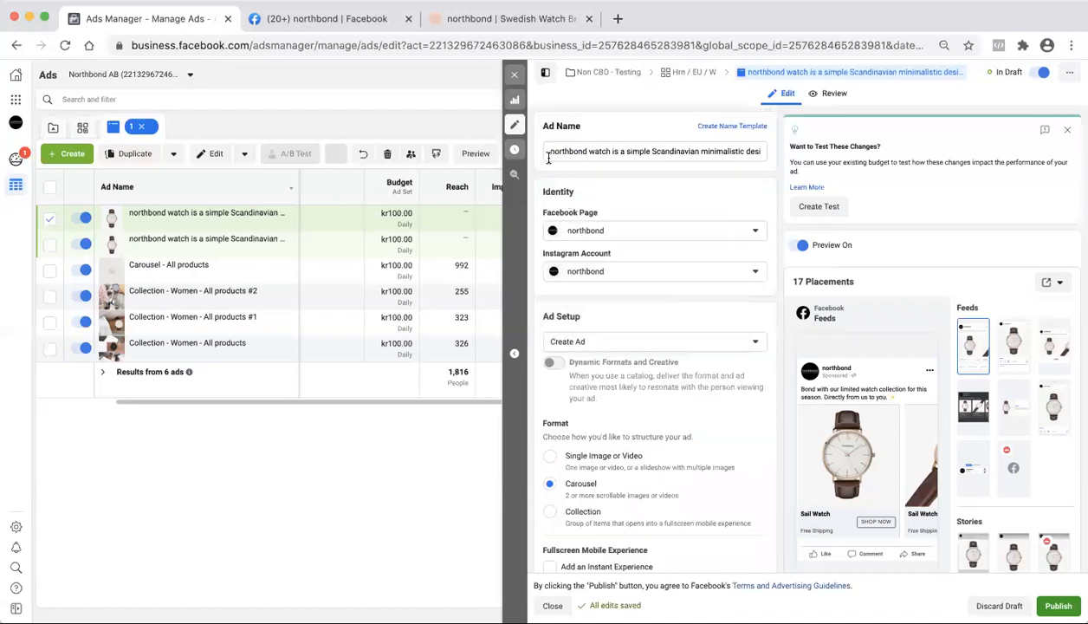
left_click_drag(550, 151, 892, 170)
key("super+v")
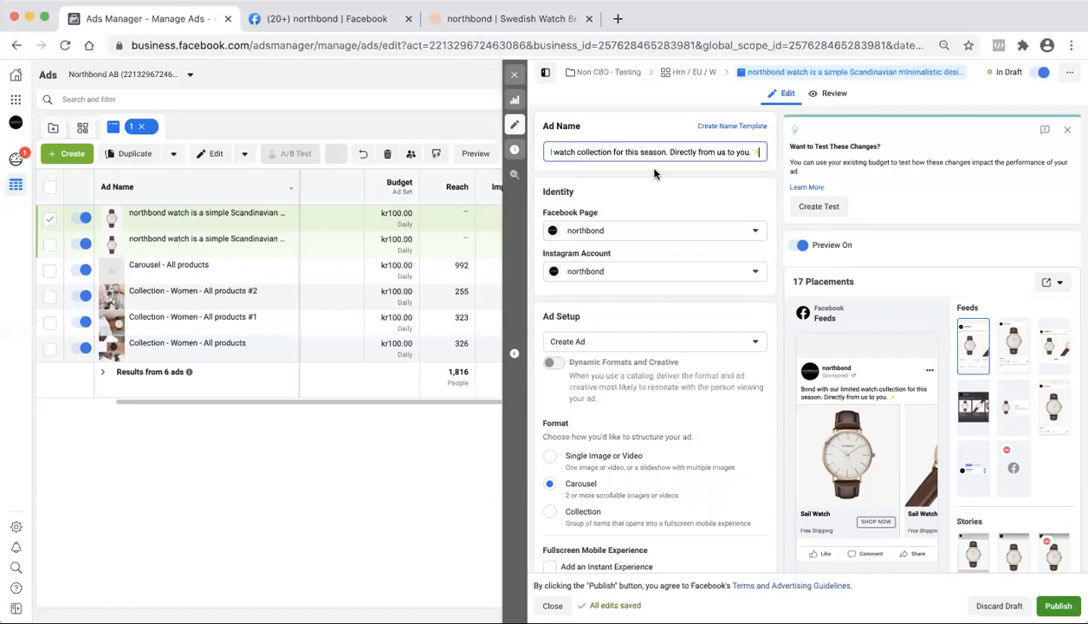
Step: Close the ad editor and make one duplicate of the "Bond with our limited watch collection" ad in its original campaign
left_click(516, 77)
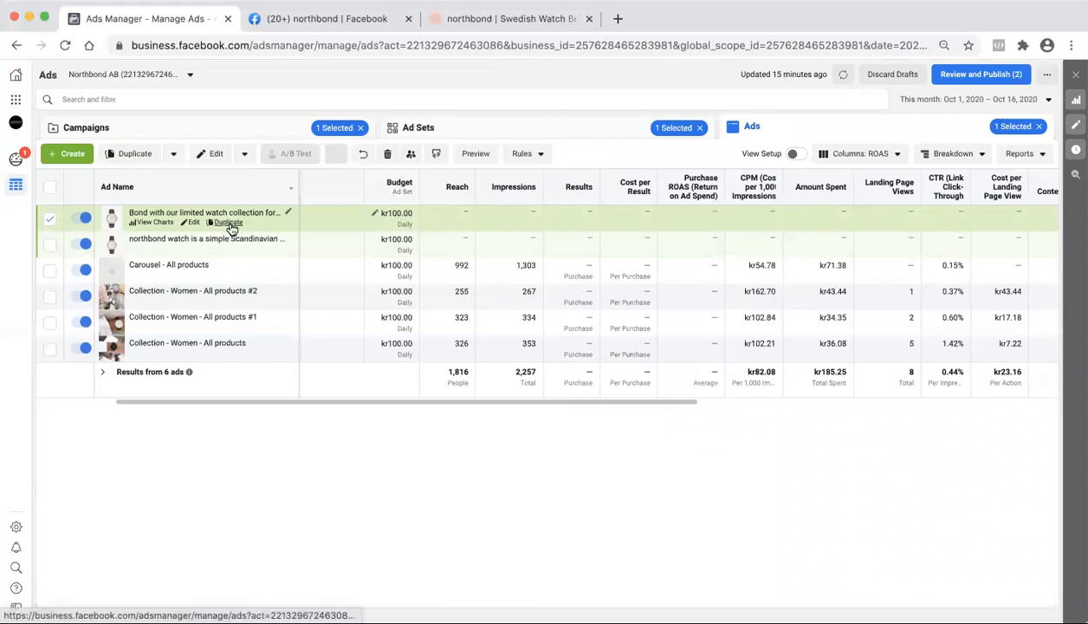
left_click(229, 222)
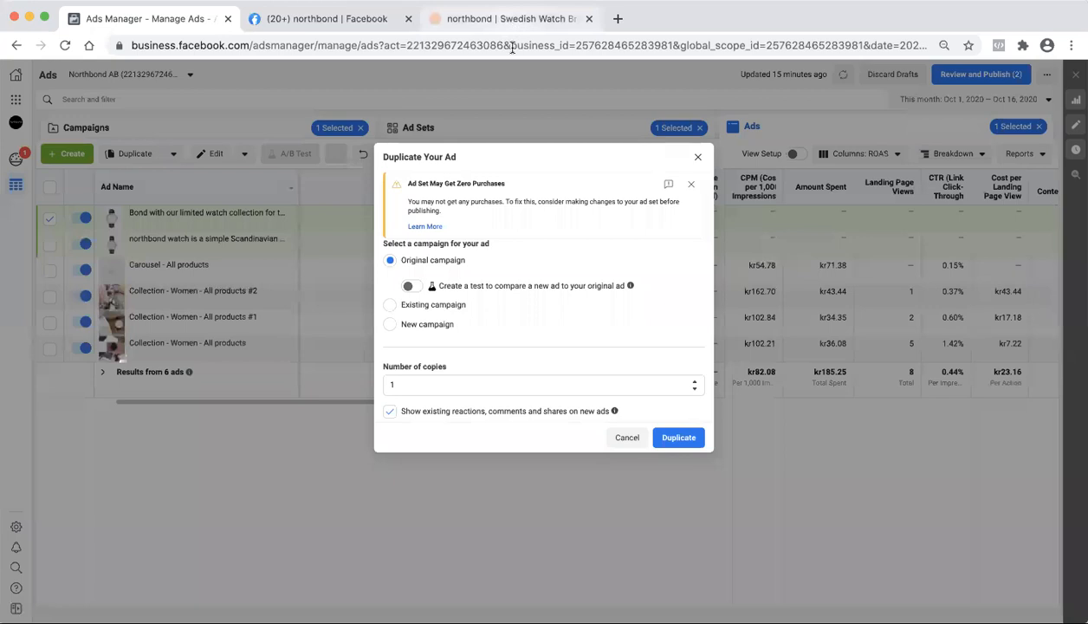
left_click(676, 437)
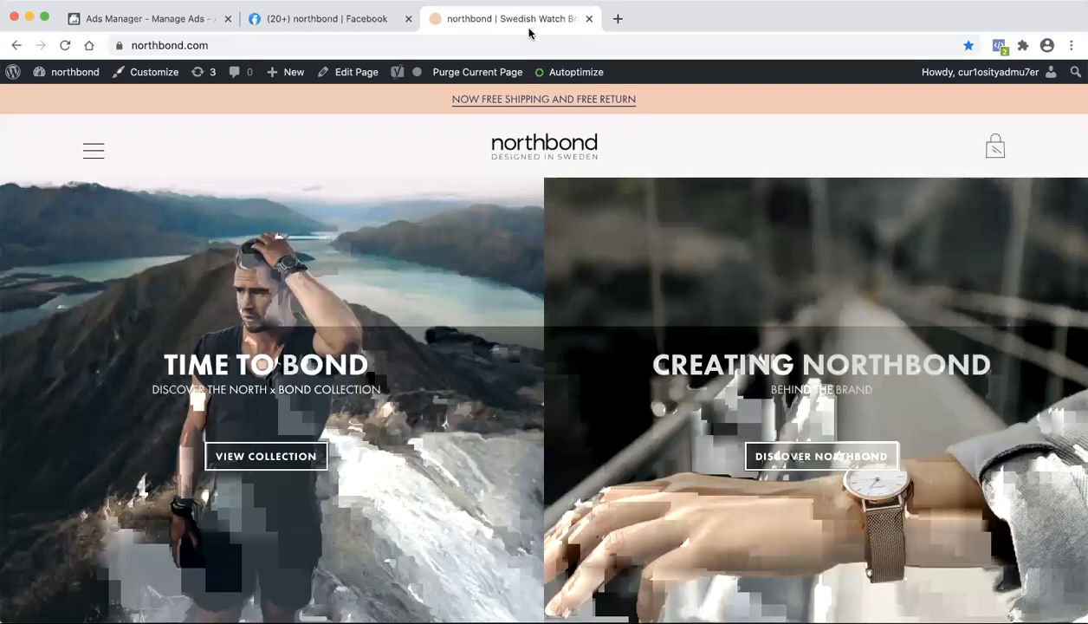
Step: Switch to the northbond website to review the bestselling watches, and return to the duplicated ad in Ads Manager
left_click(522, 19)
scroll(632, 423, "down", 4)
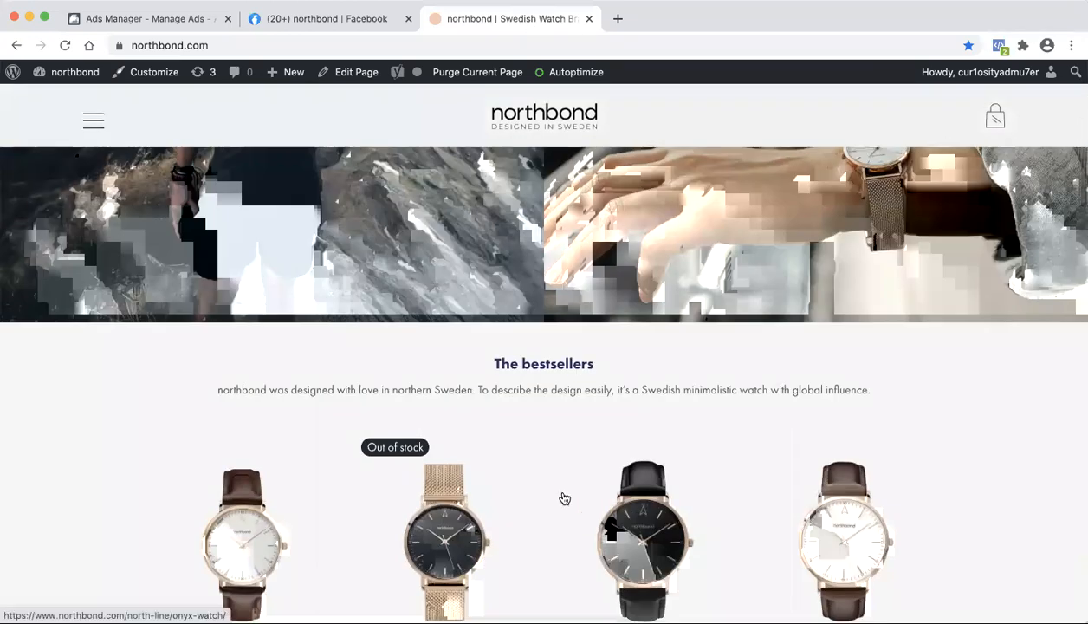
scroll(564, 498, "down", 2)
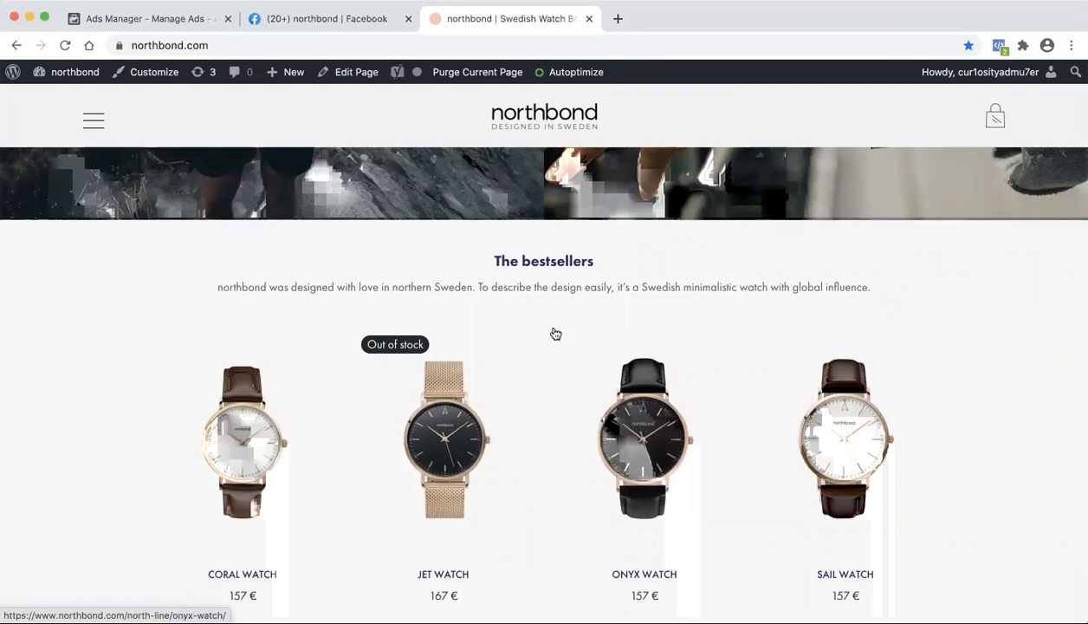
scroll(607, 398, "down", 2)
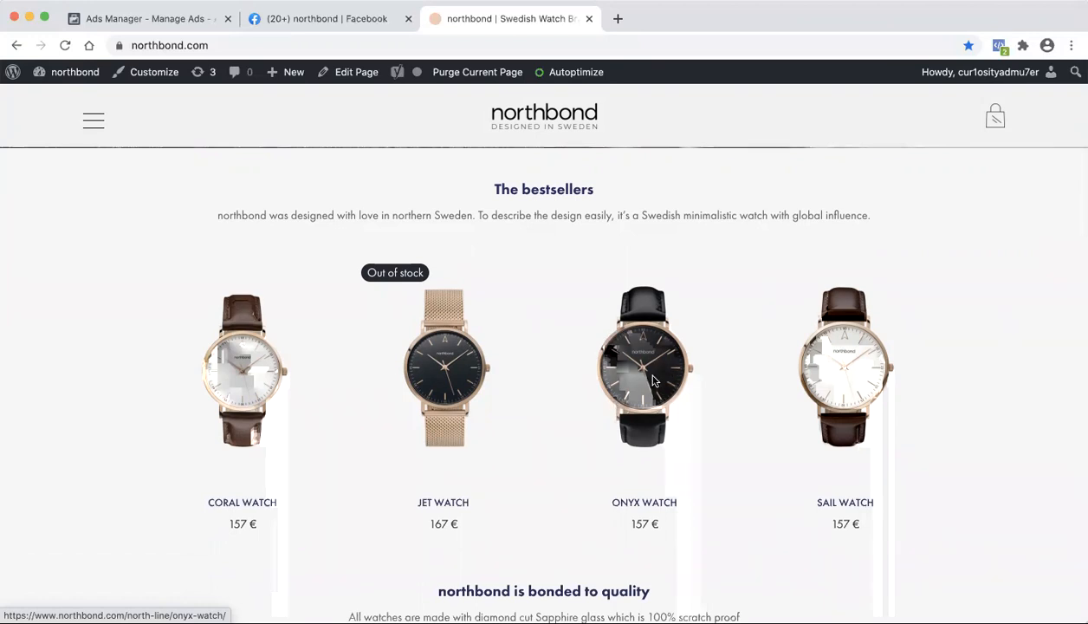
left_click(134, 19)
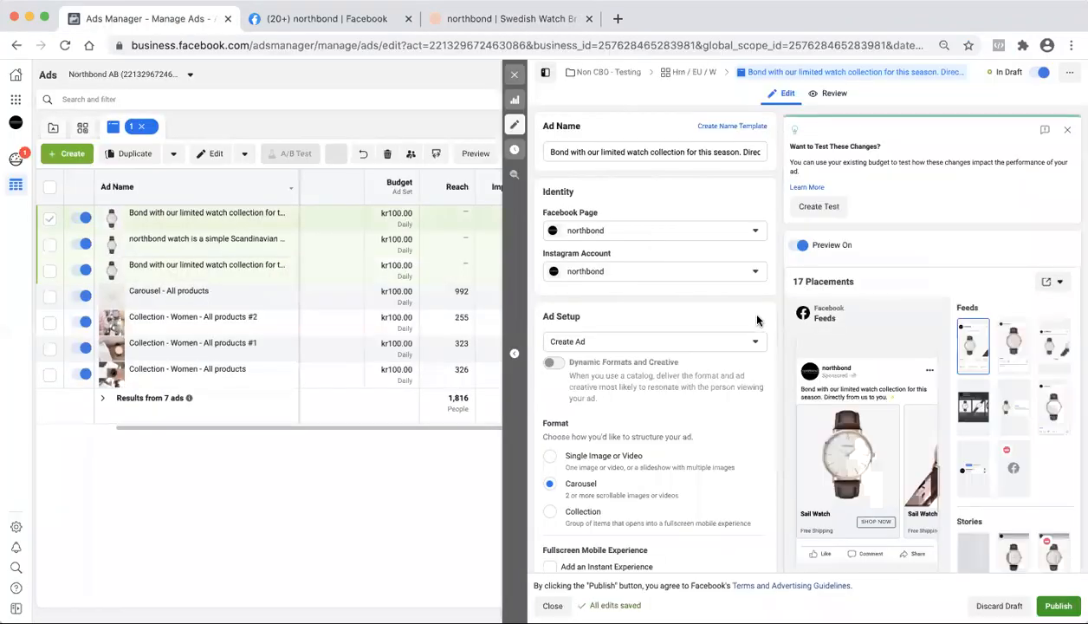
Step: Change the duplicated ad's format from carousel to Single Image or Video
scroll(756, 318, "down", 3)
left_click(557, 220)
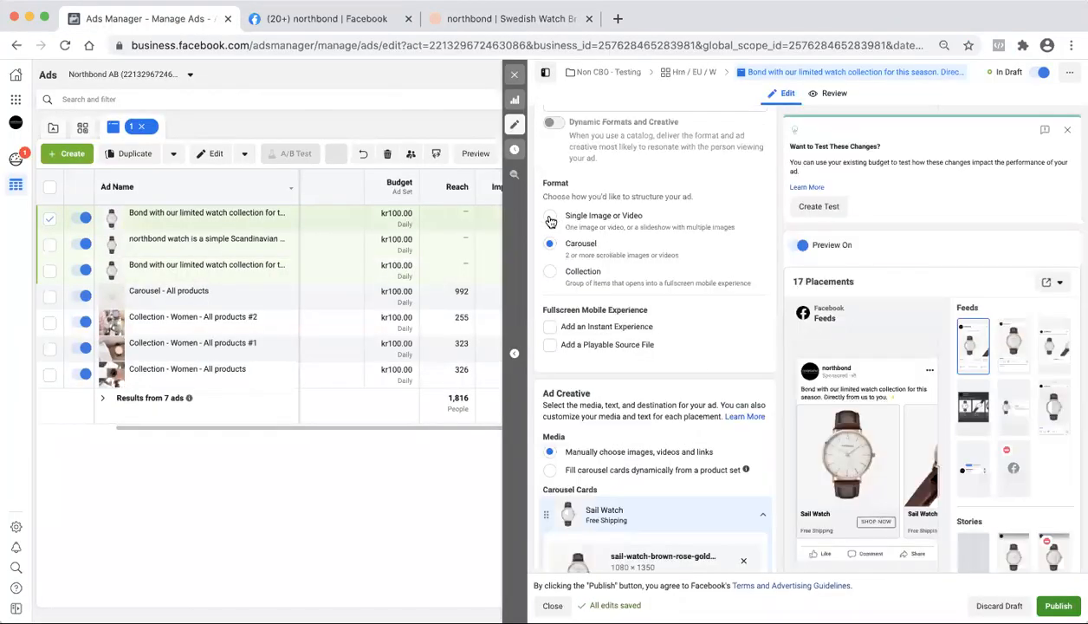
scroll(677, 305, "down", 2)
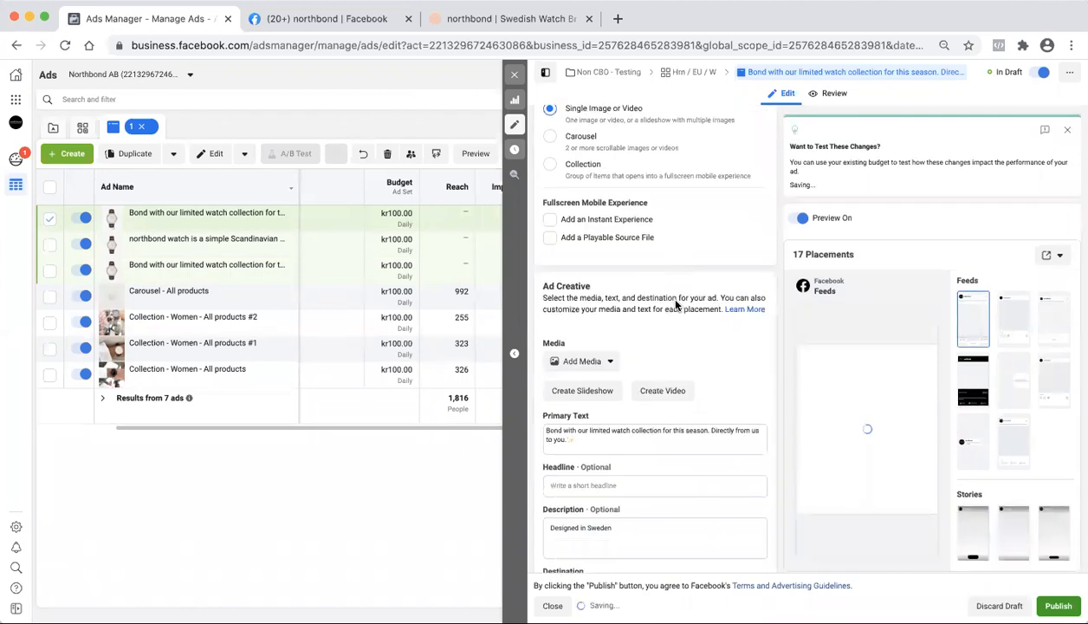
Step: Add the account image onyx-watch-black-nrose-gold-40mm.jpg as the ad's media, without any crop or enhancement adjustments
left_click(595, 364)
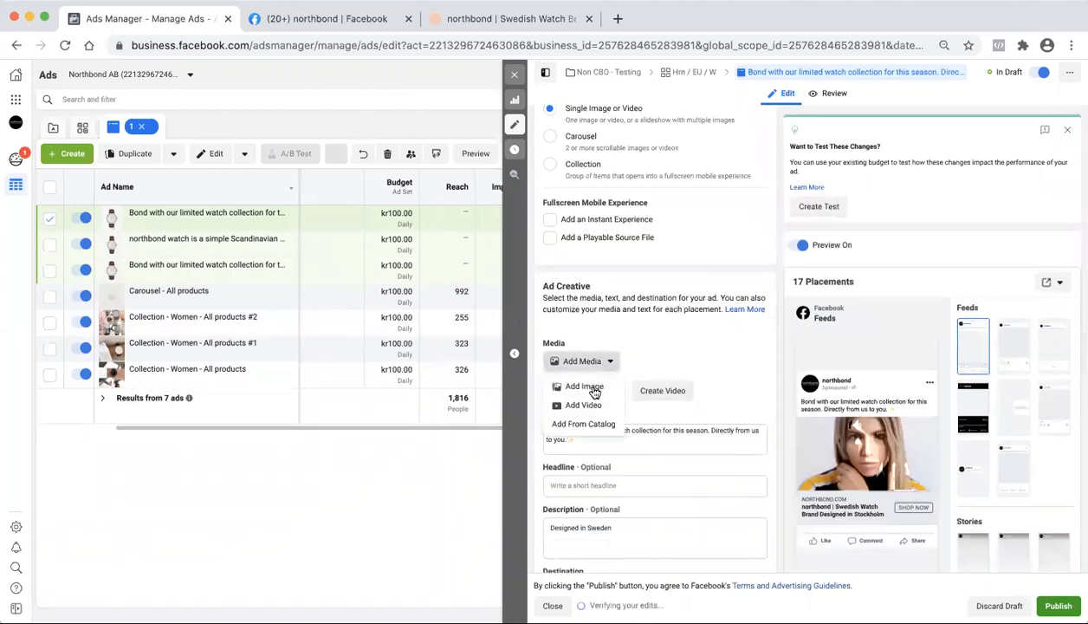
left_click(584, 387)
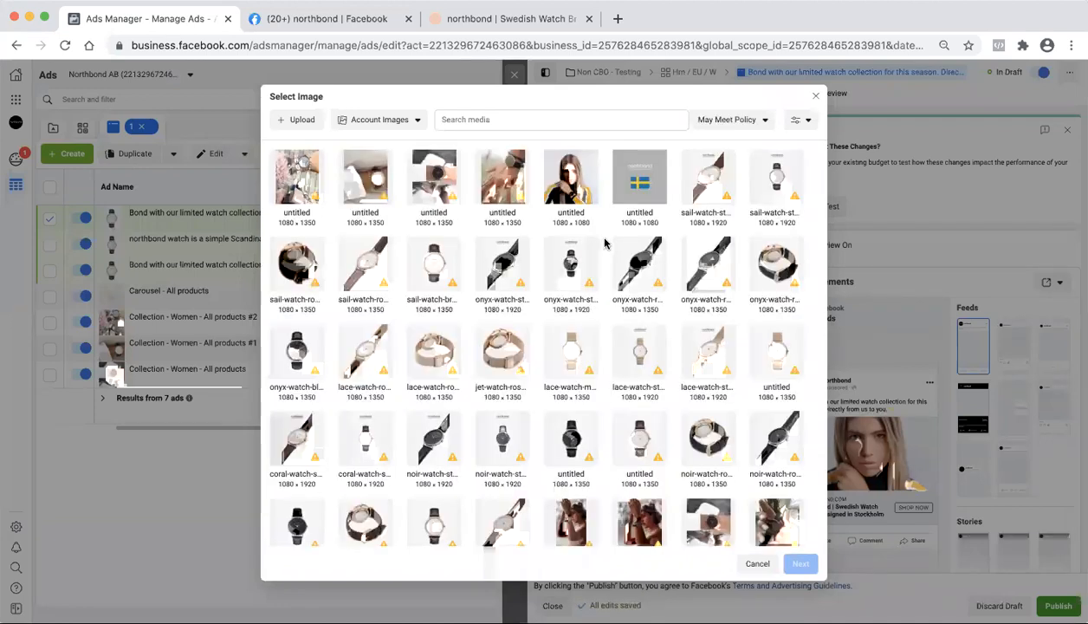
scroll(605, 243, "down", 5)
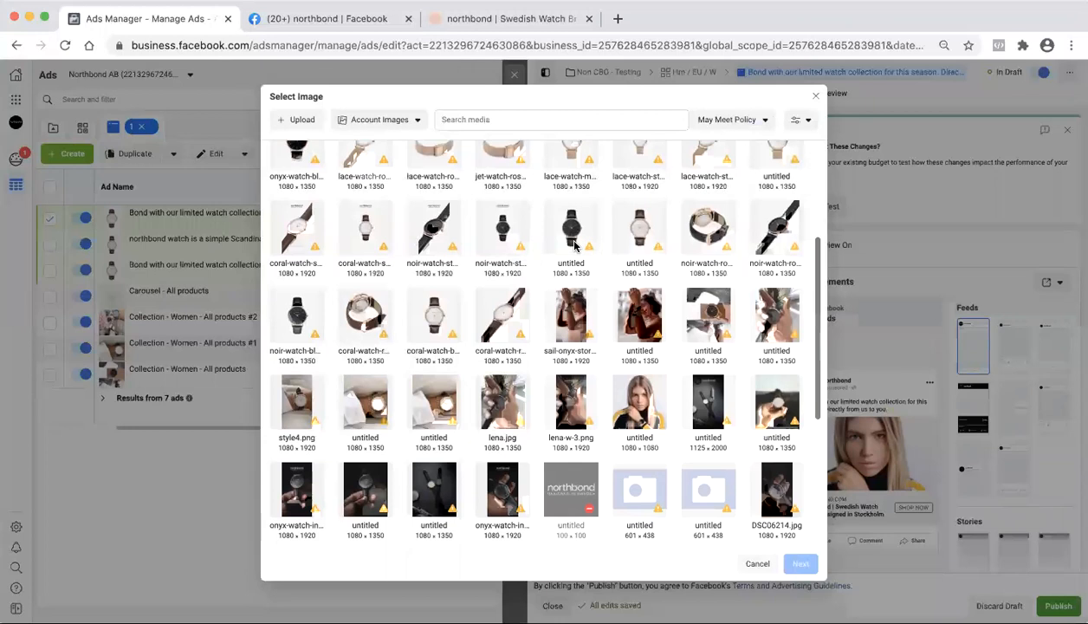
scroll(573, 247, "down", 1)
scroll(574, 247, "up", 2)
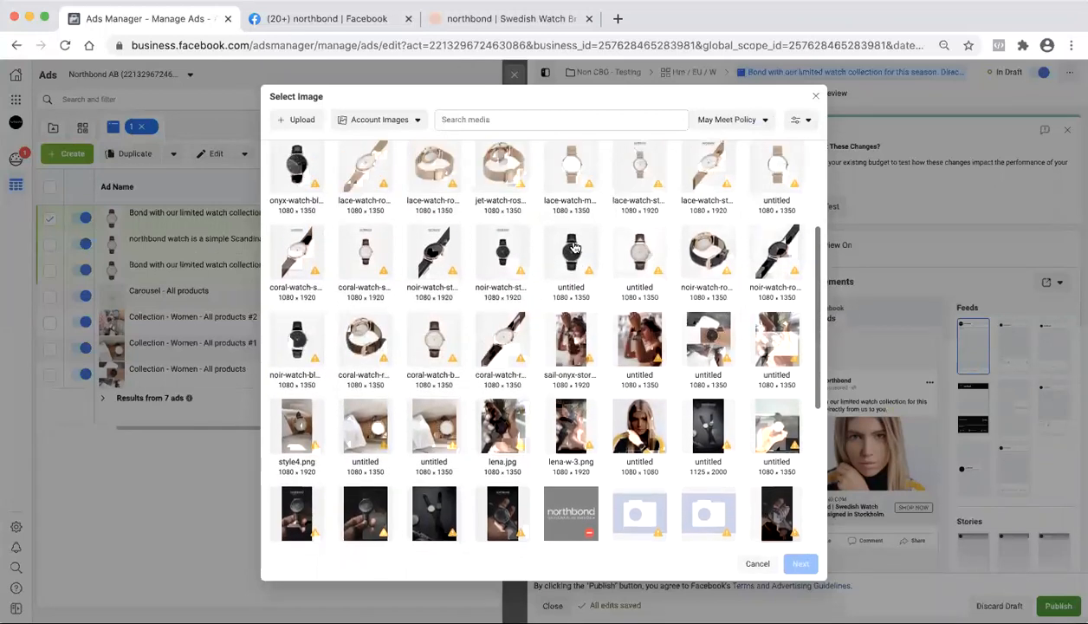
scroll(573, 247, "up", 2)
scroll(573, 247, "up", 1)
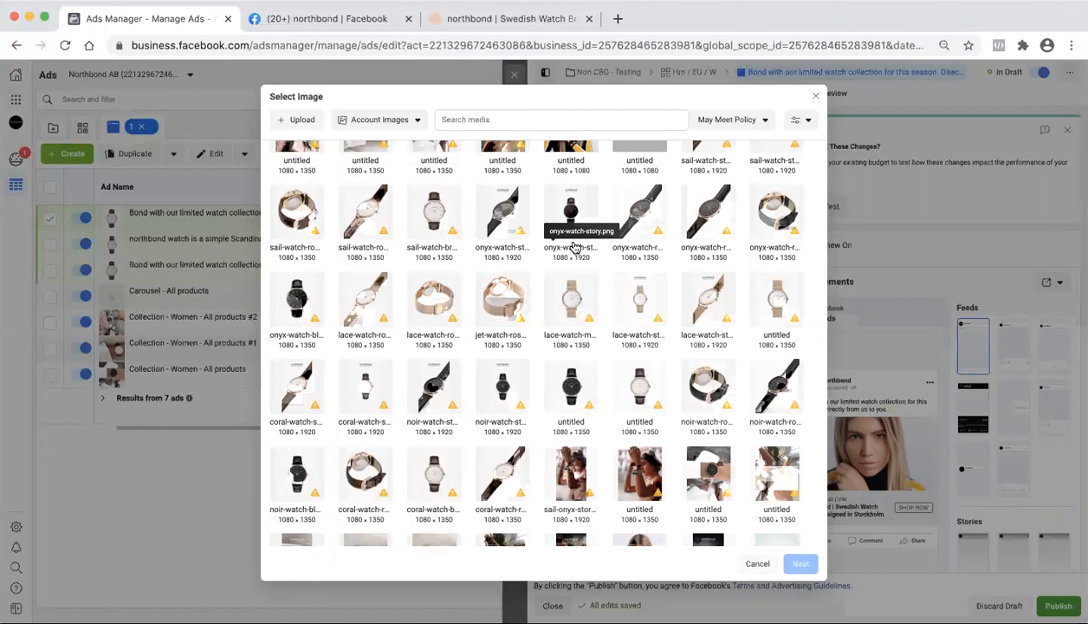
scroll(574, 247, "up", 2)
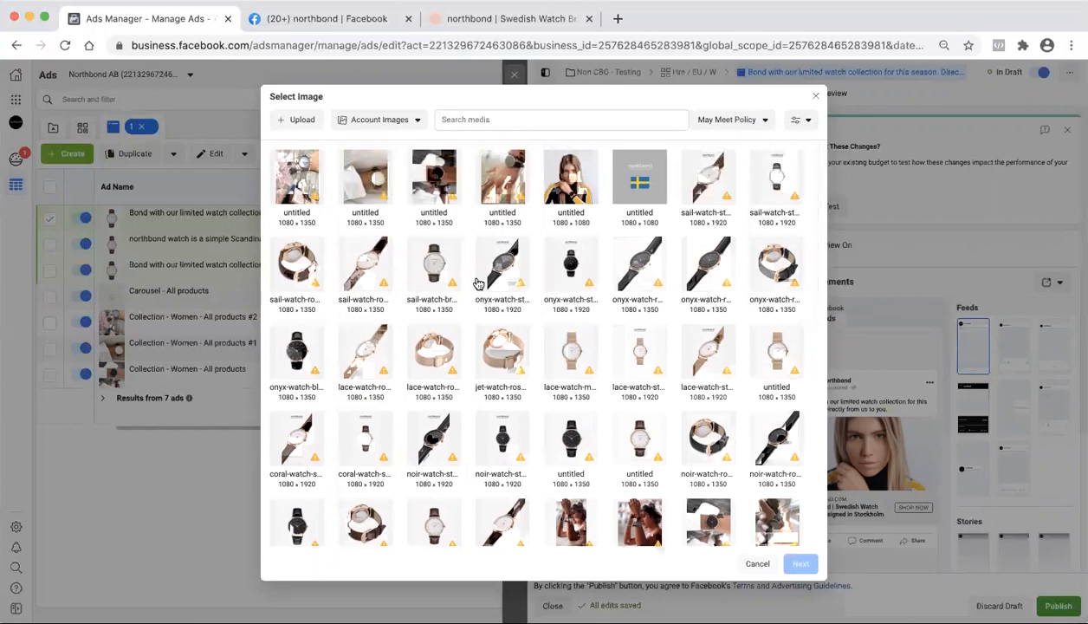
left_click(293, 370)
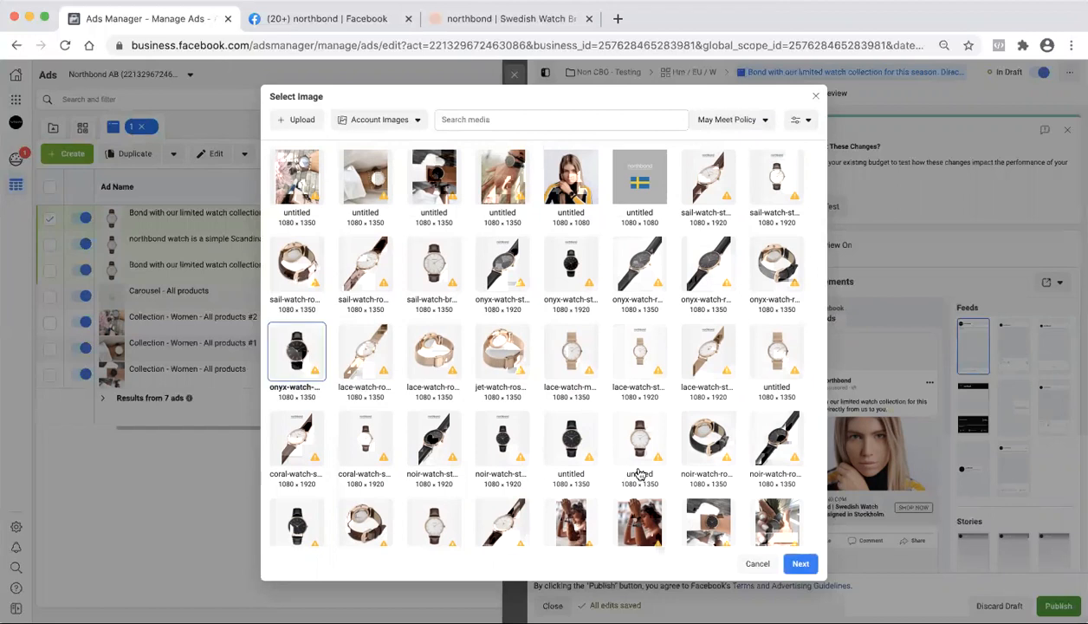
left_click(801, 564)
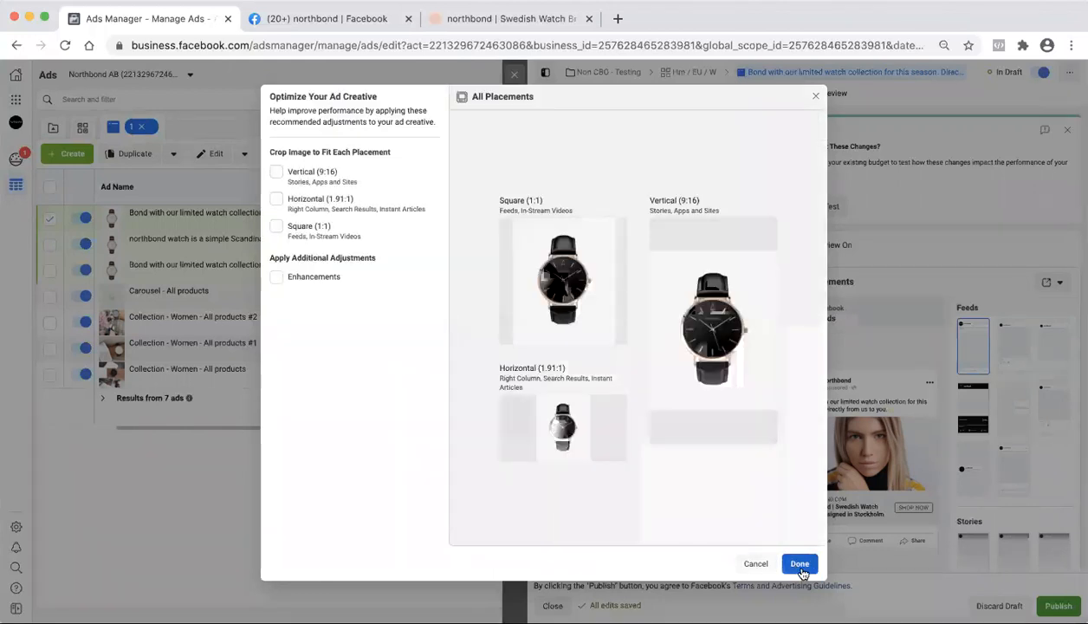
left_click(800, 564)
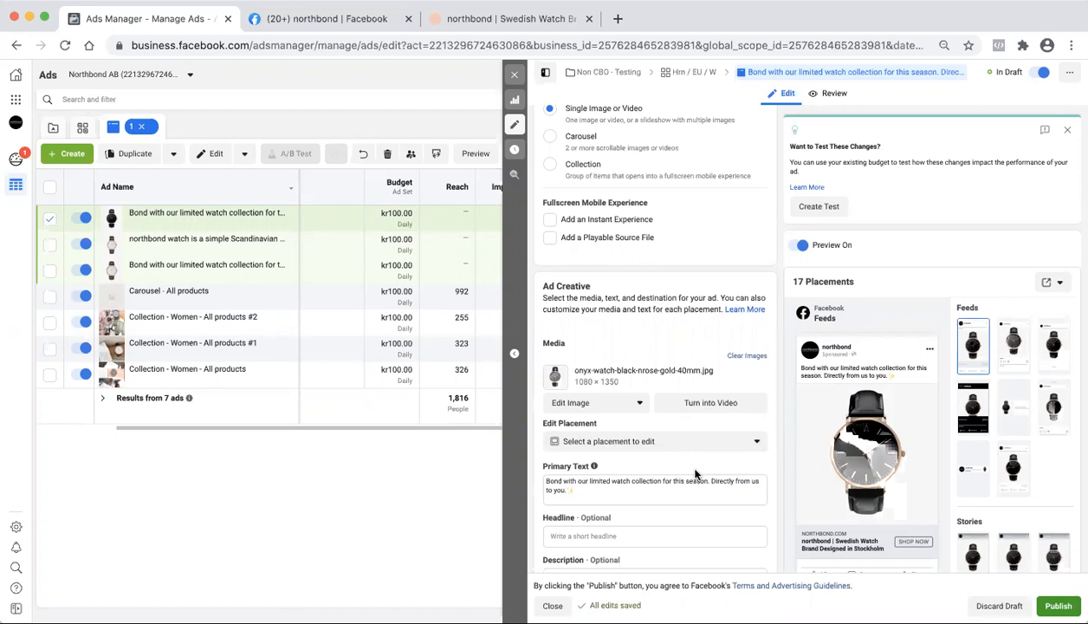
scroll(695, 473, "down", 2)
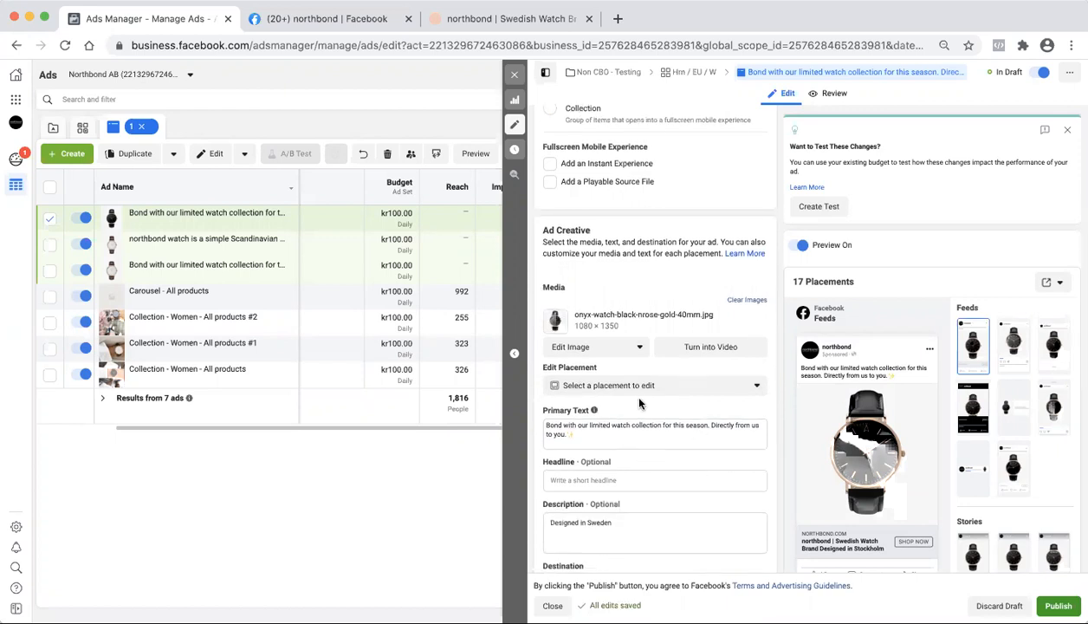
scroll(641, 403, "down", 1)
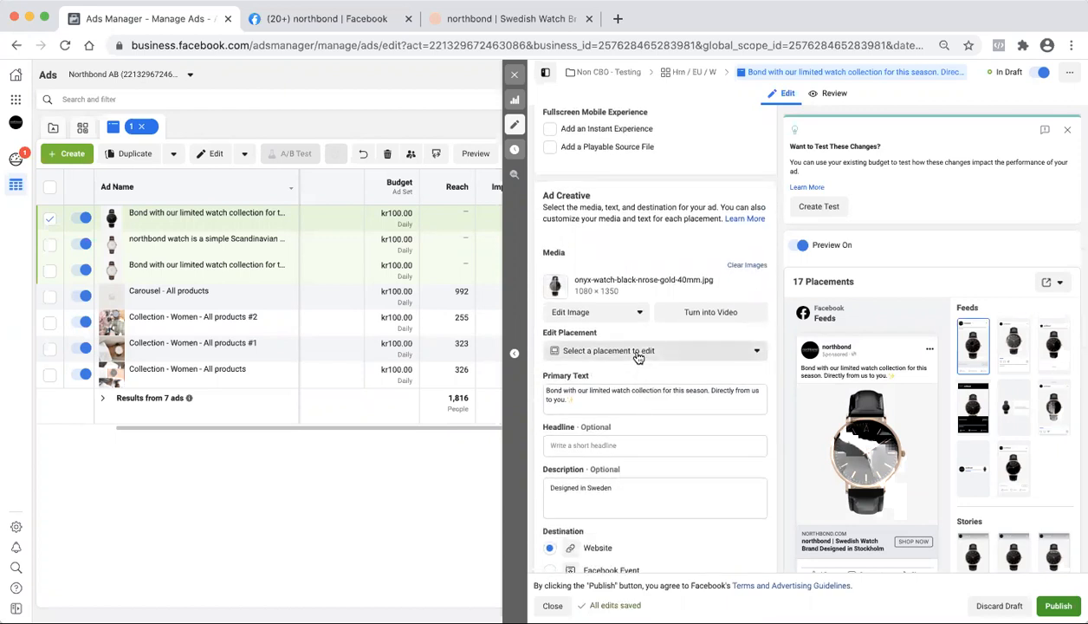
left_click(638, 352)
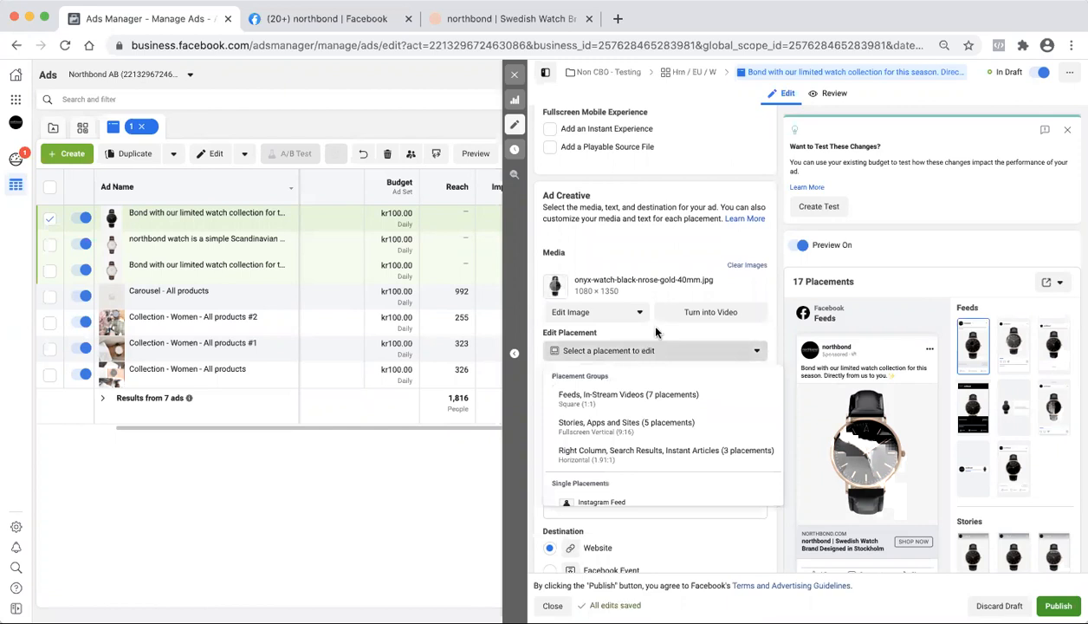
left_click(656, 335)
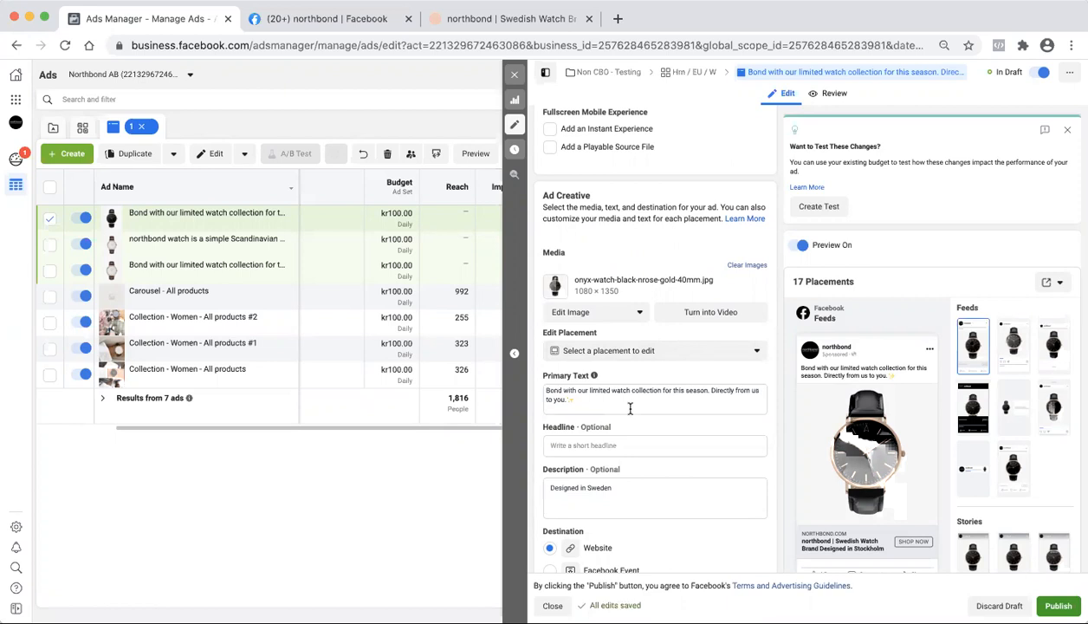
Step: Replace the ad's primary text with the introductory sentences copied from the bestsellers section of the northbond website
left_click(523, 24)
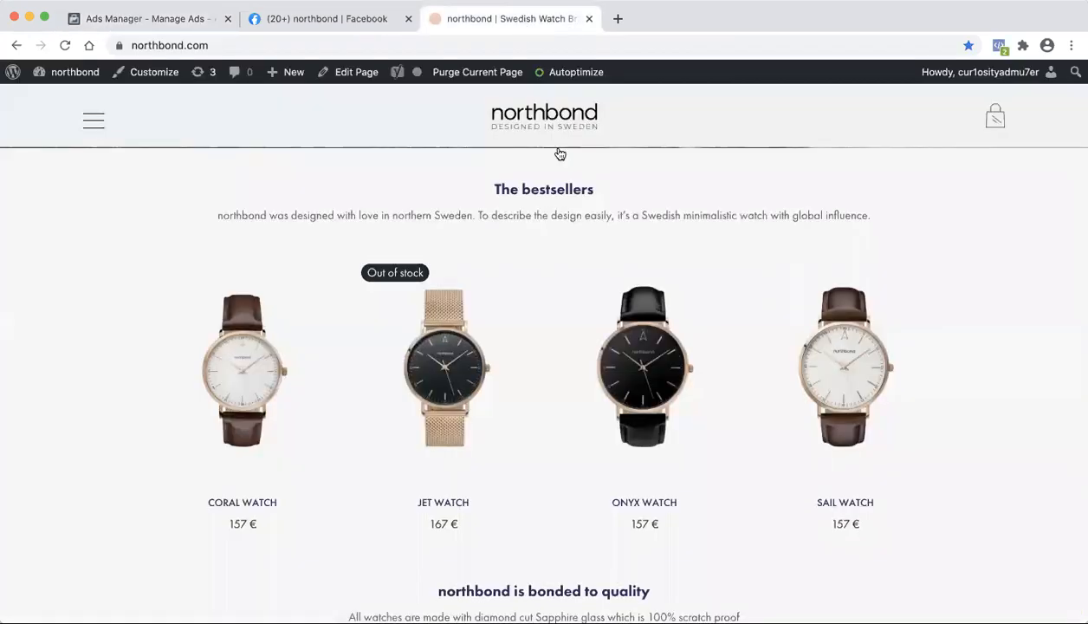
left_click_drag(215, 221, 898, 227)
key("super+c")
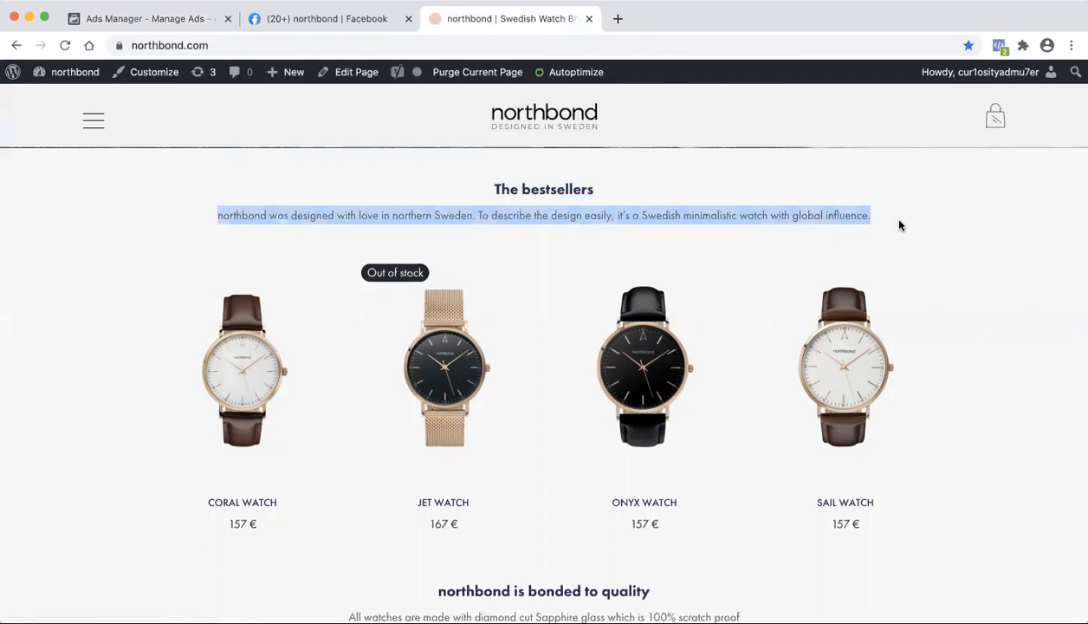
left_click(164, 24)
left_click_drag(575, 400, 543, 400)
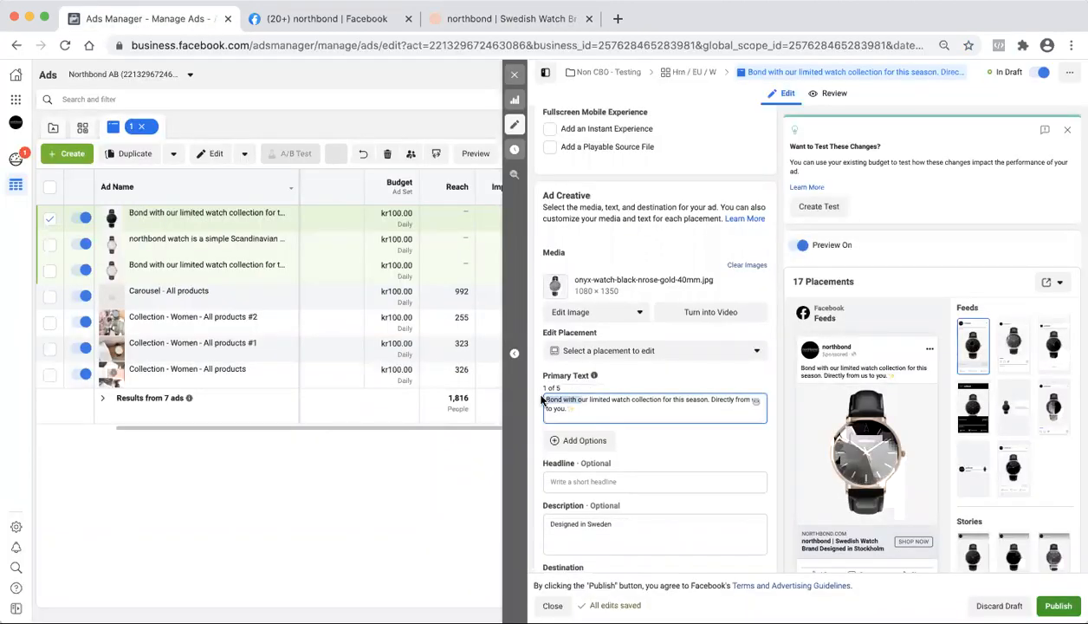
triple_click(546, 400)
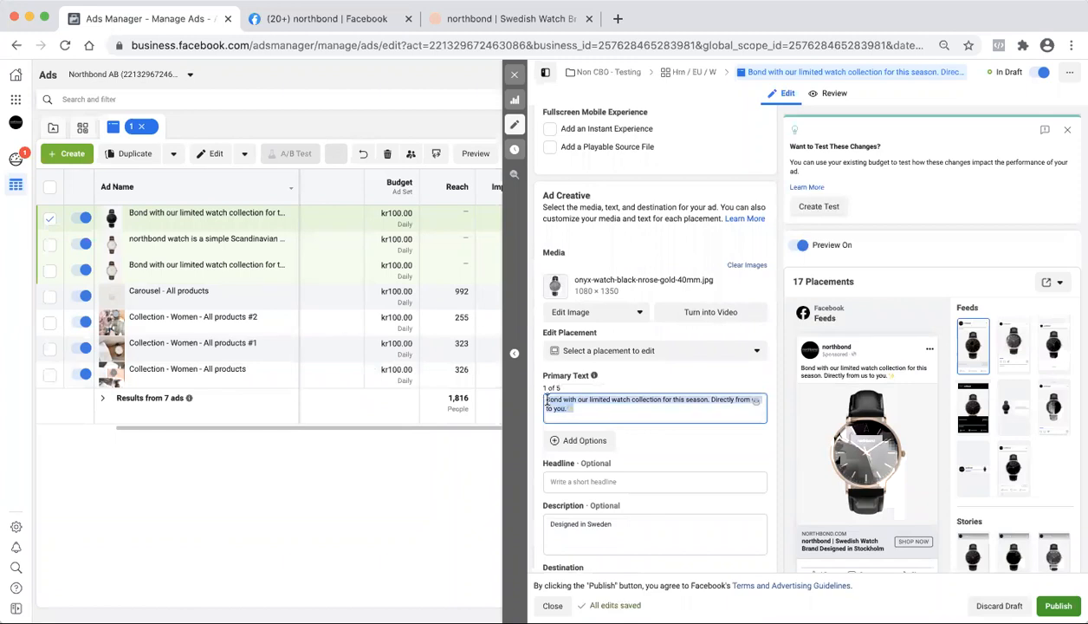
key("super+v")
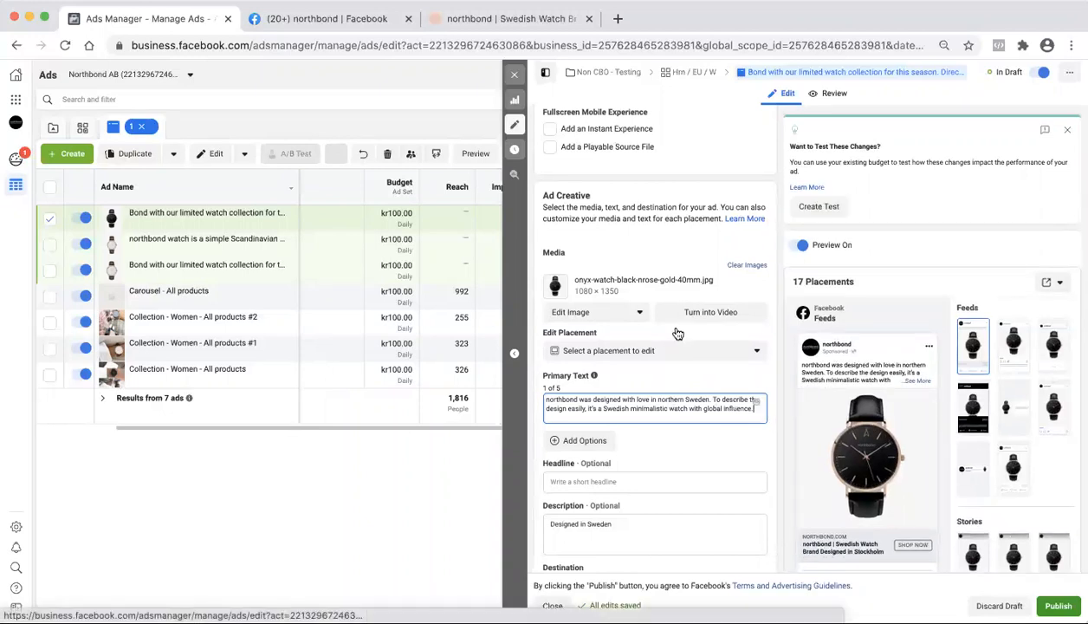
left_click(755, 400)
left_click(698, 430)
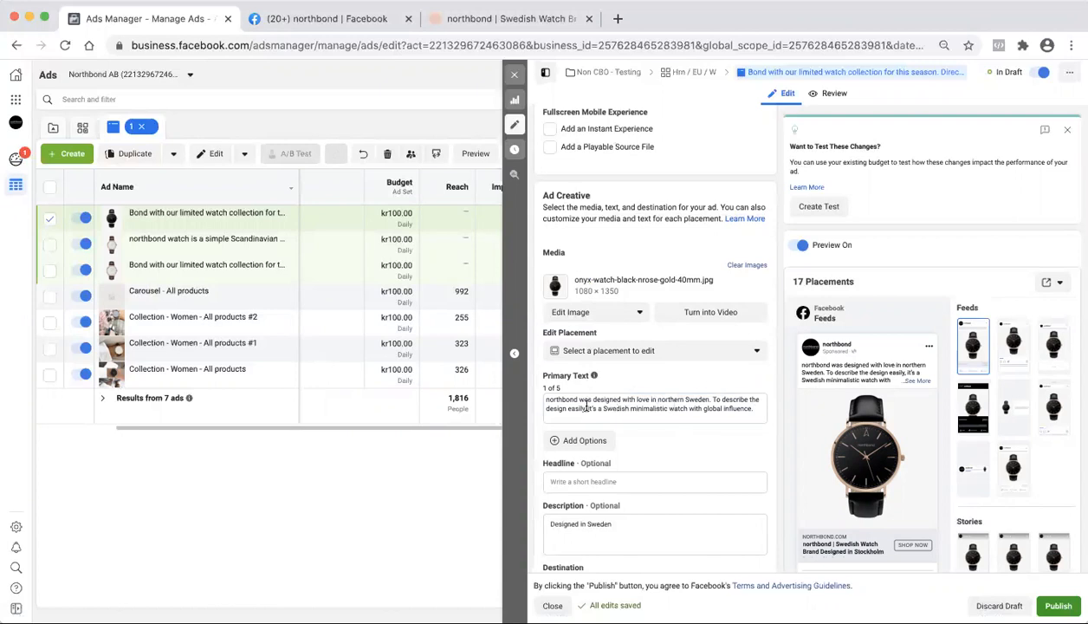
Step: Delete "To describe the design easily, it's a" from the primary text
left_click_drag(710, 399, 593, 411)
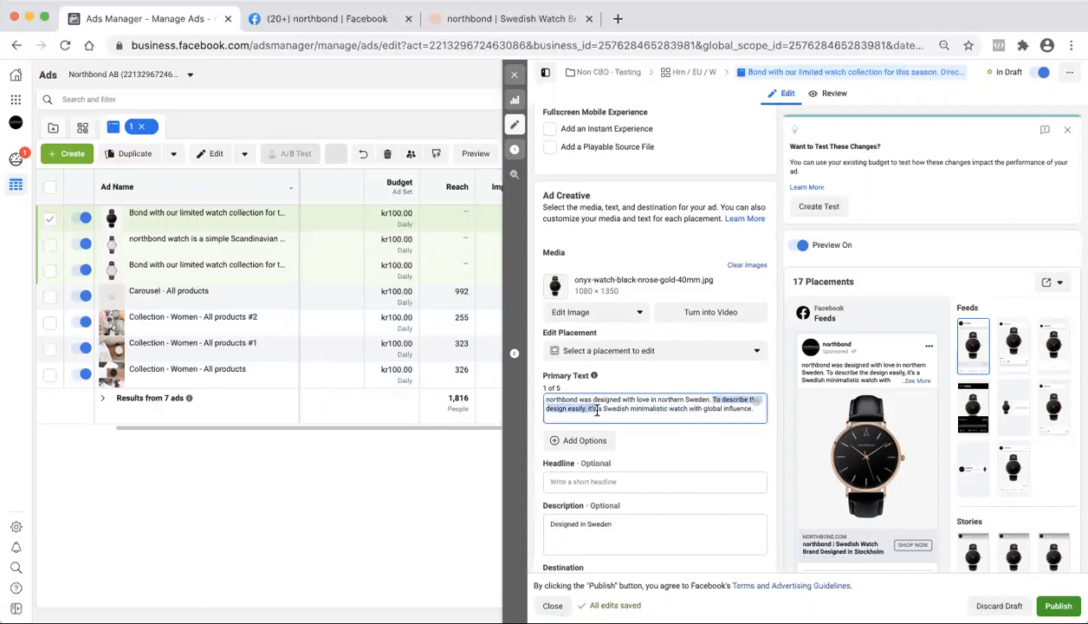
key("shift+End")
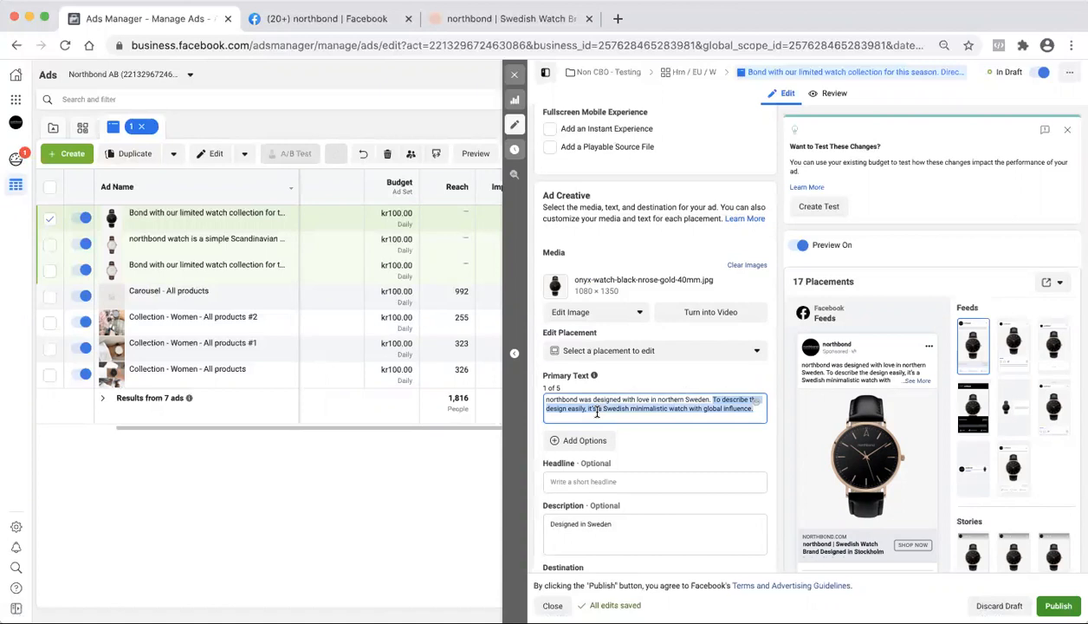
left_click_drag(587, 409, 605, 408)
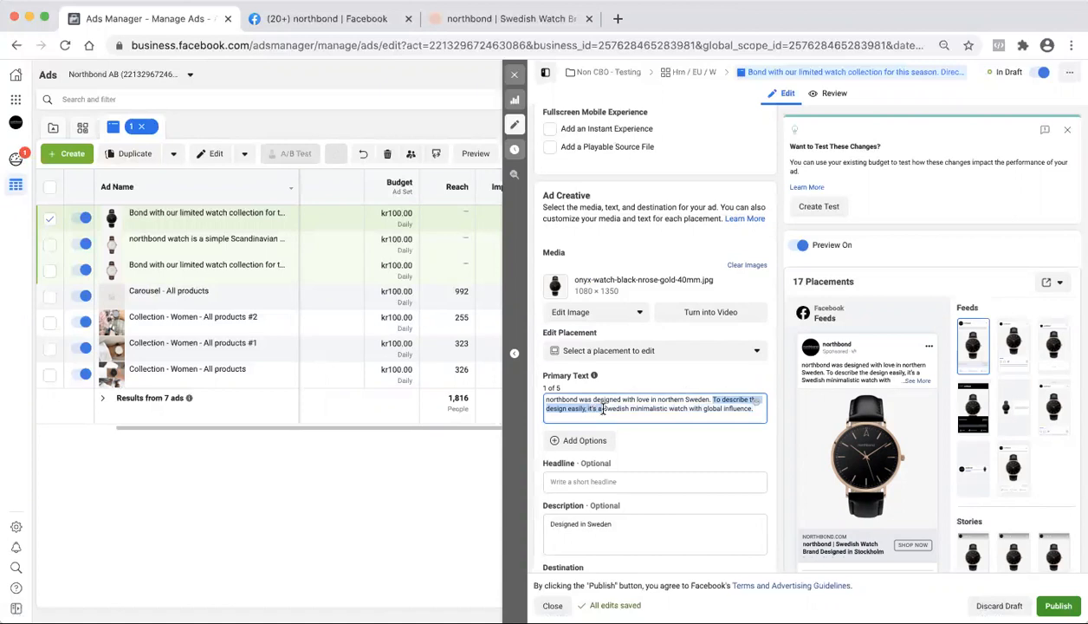
key("BackSpace")
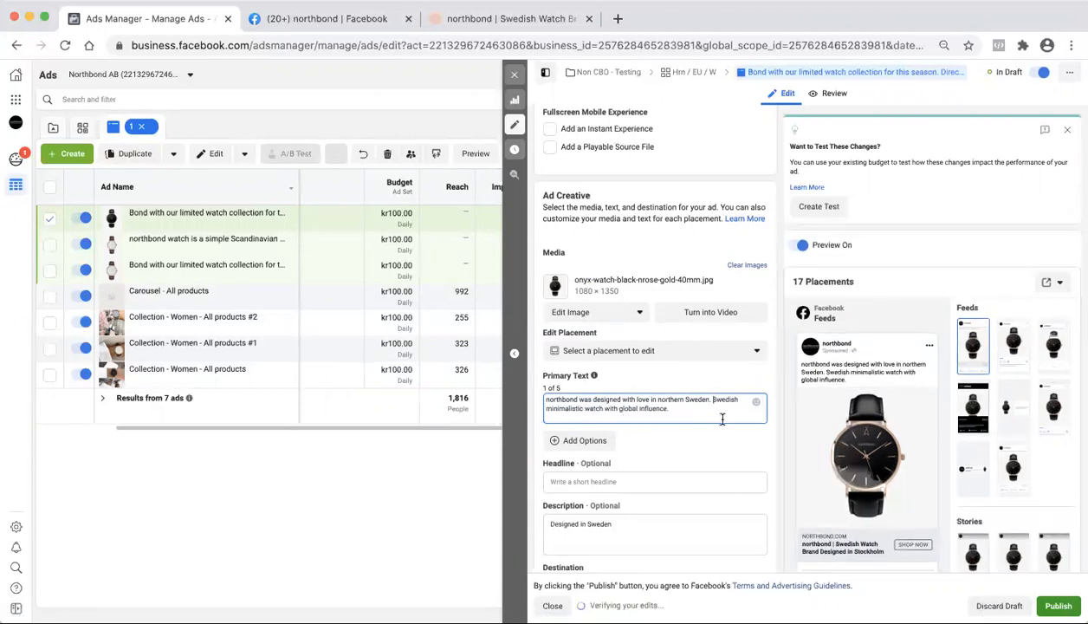
Step: Add the heart-eyes emoji at the end of the primary text, after "global influence."
left_click(747, 409)
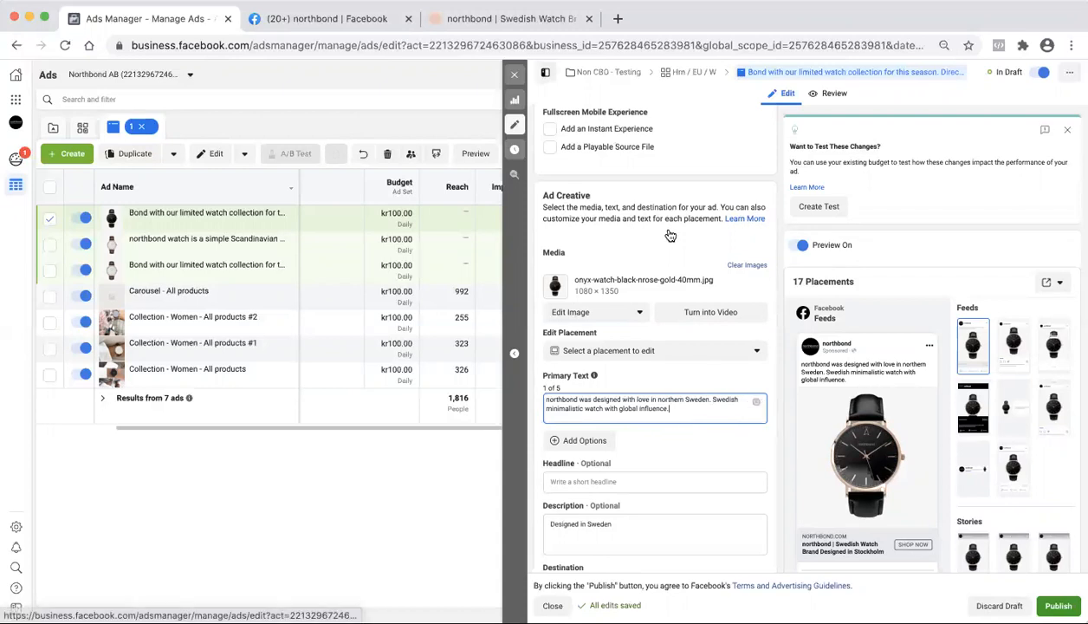
left_click(564, 260)
left_click(716, 410)
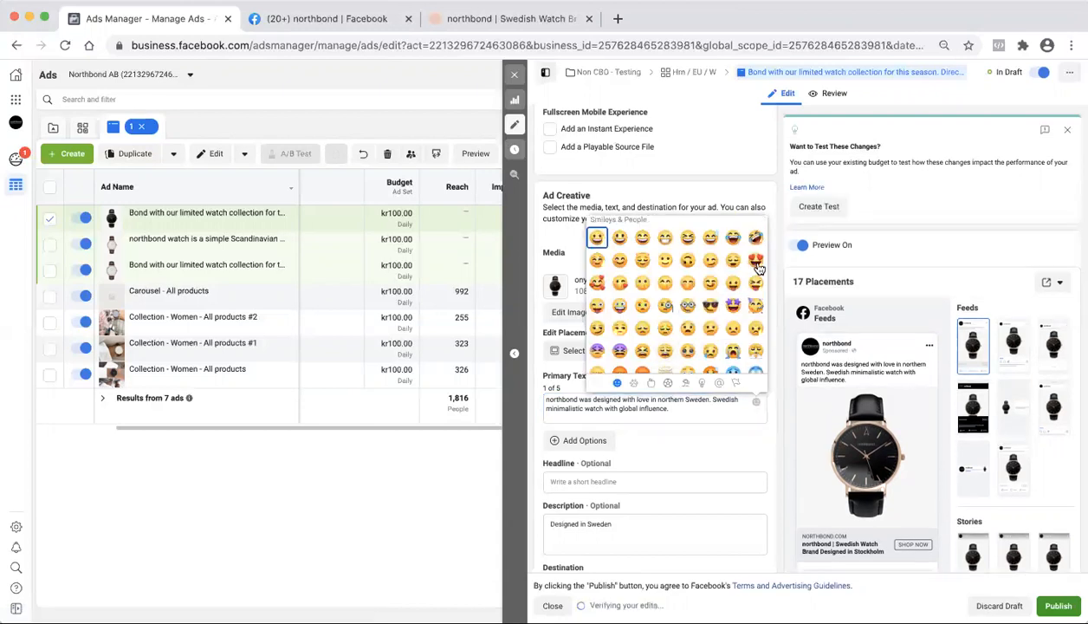
left_click(756, 261)
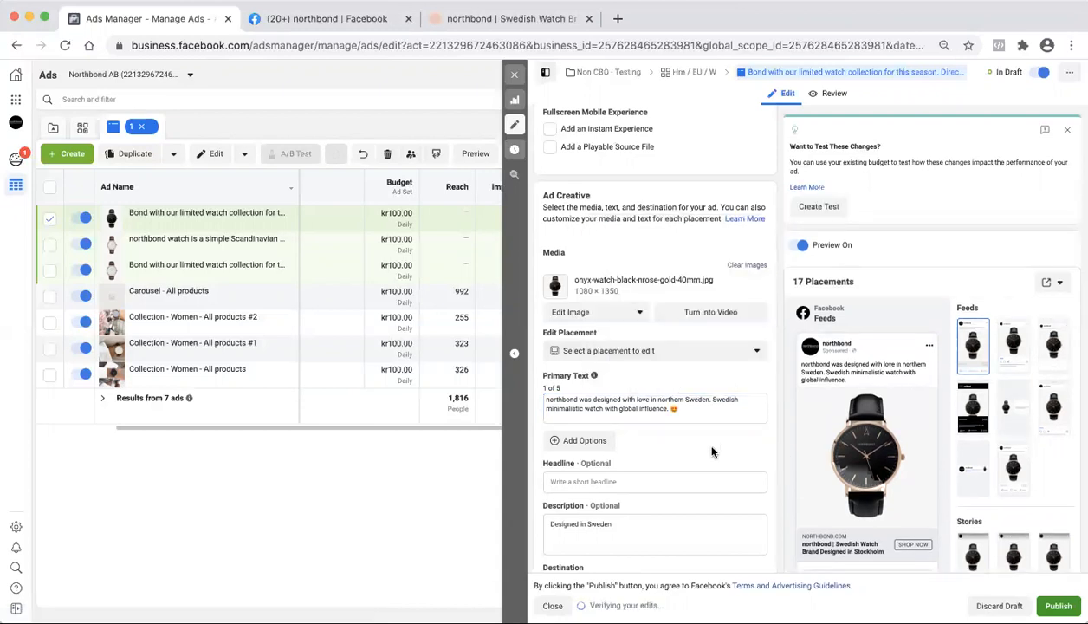
Step: Replace the ad's description with "Free Shipping"
scroll(756, 462, "down", 1)
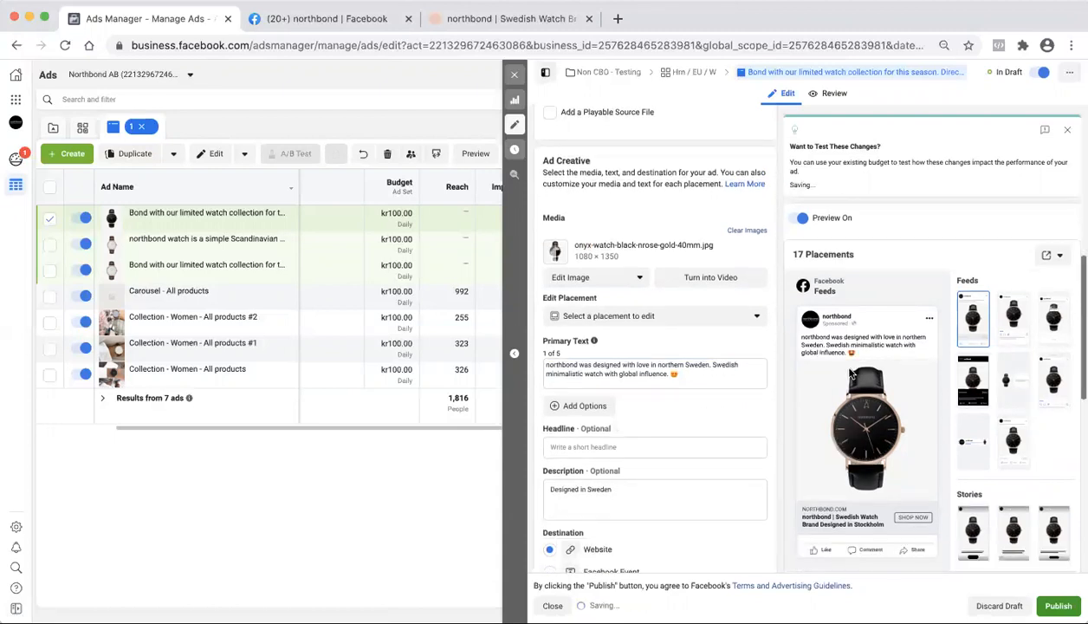
scroll(754, 507, "down", 3)
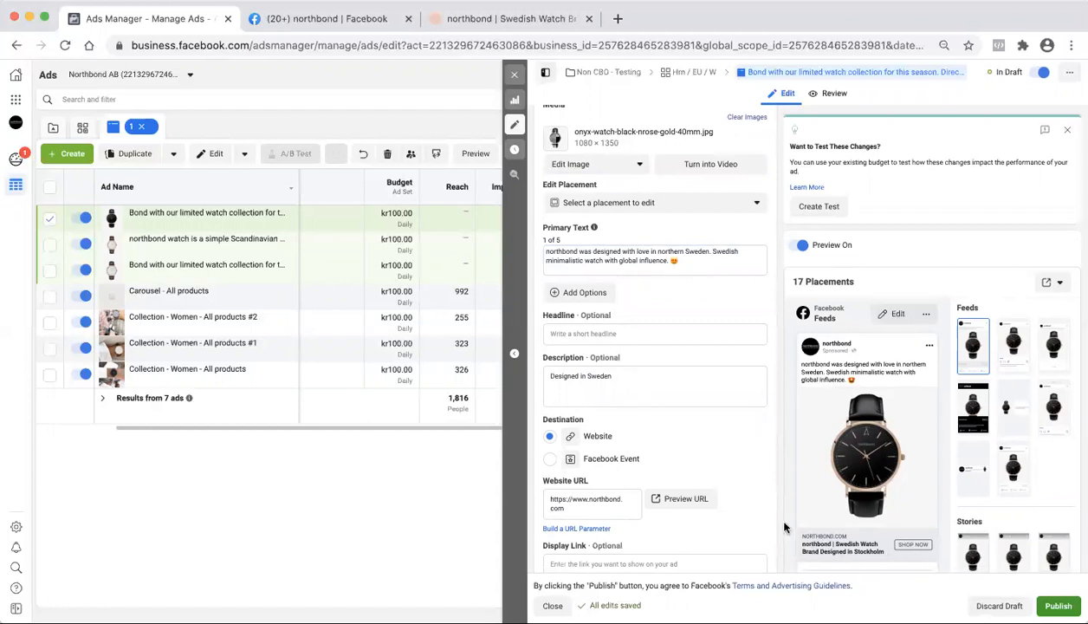
left_click(690, 379)
left_click_drag(690, 382, 522, 370)
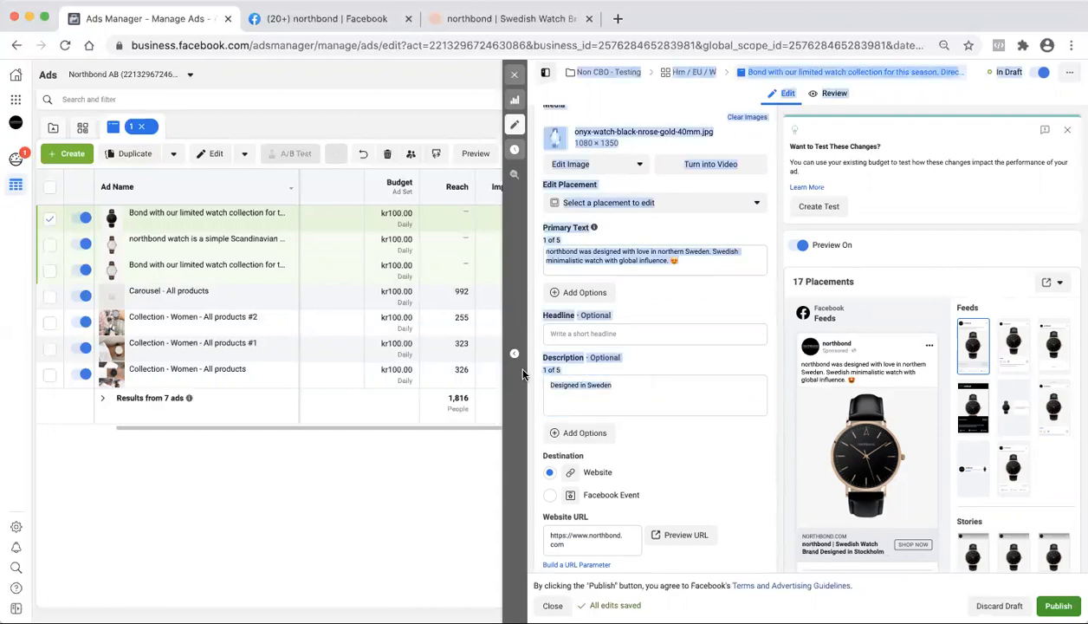
left_click(653, 384)
left_click_drag(652, 385, 549, 381)
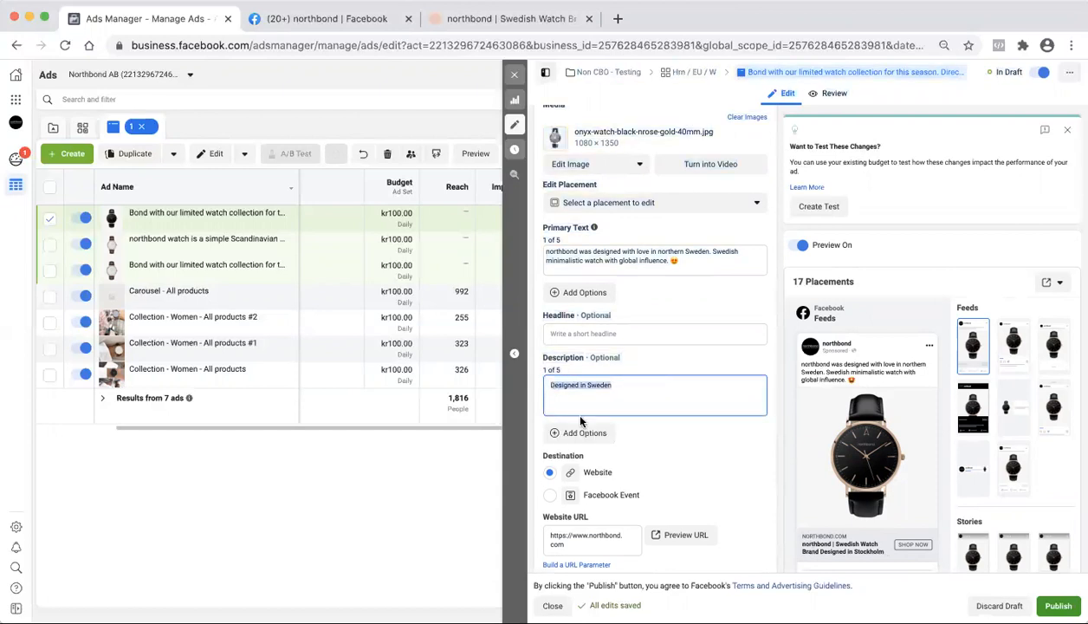
type("Free Shipping")
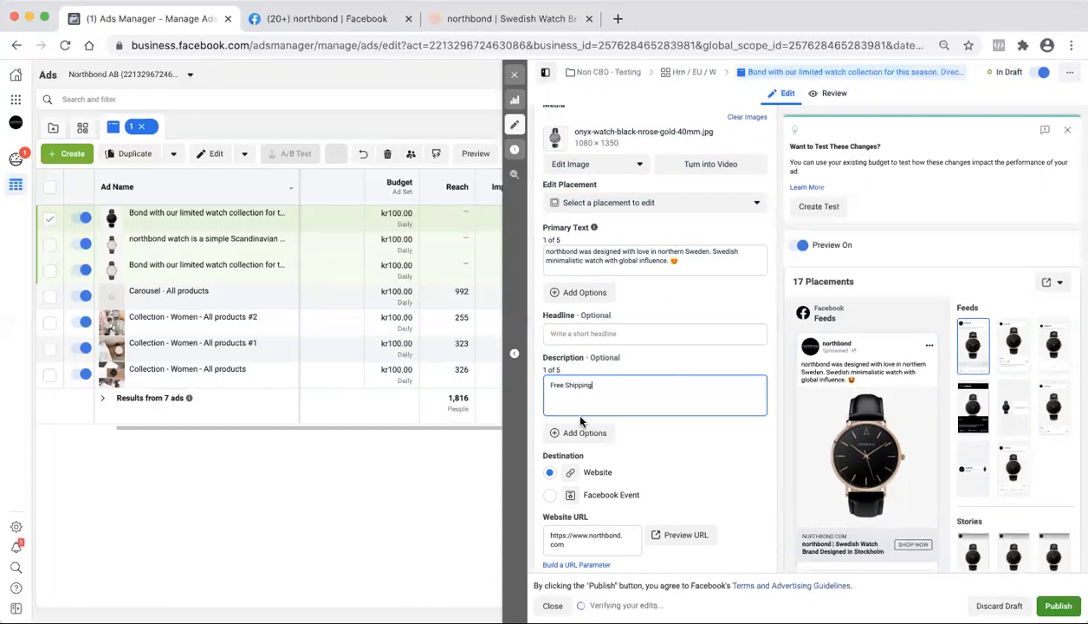
left_click(707, 422)
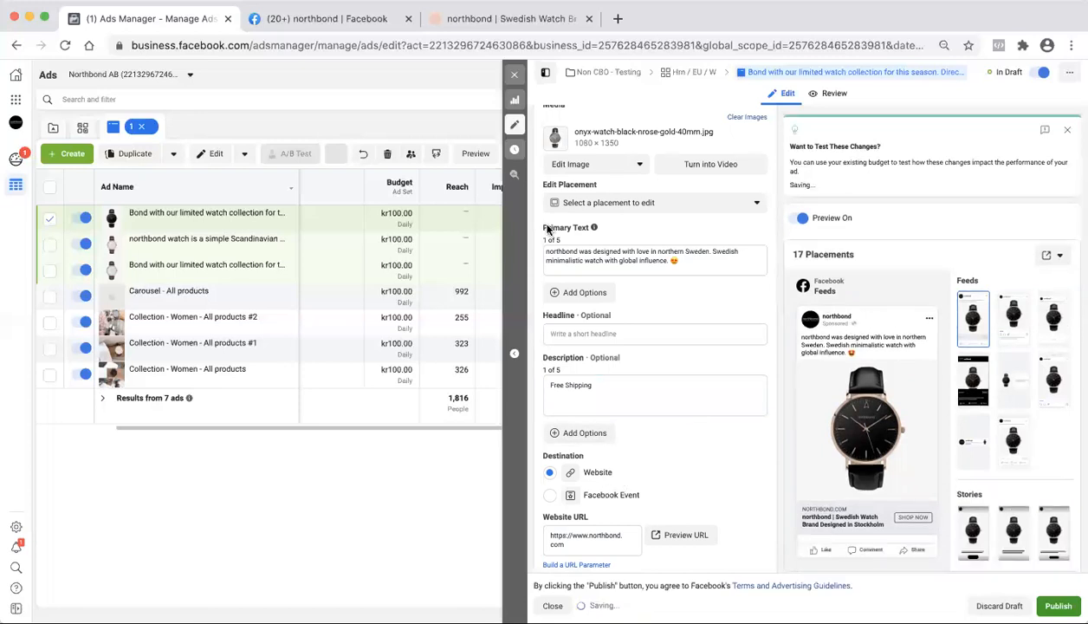
Step: Replace the ad's website URL with the Onyx Watch product page address copied from the northbond site, northbond.com/north-line/onyx-watch/
left_click(521, 19)
left_click(643, 366)
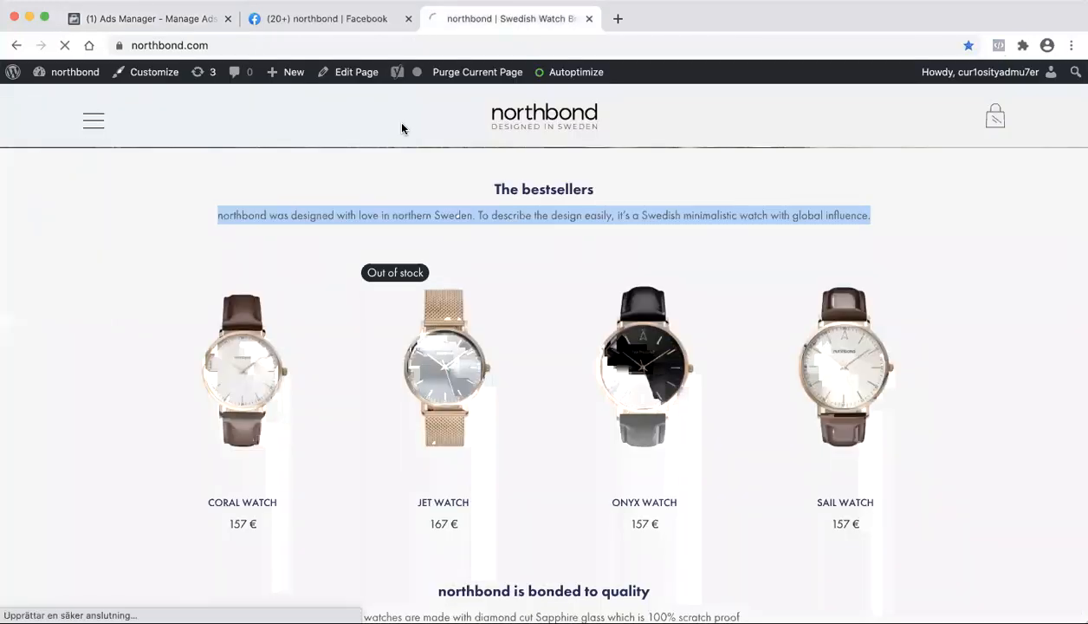
left_click(317, 44)
key("super+c")
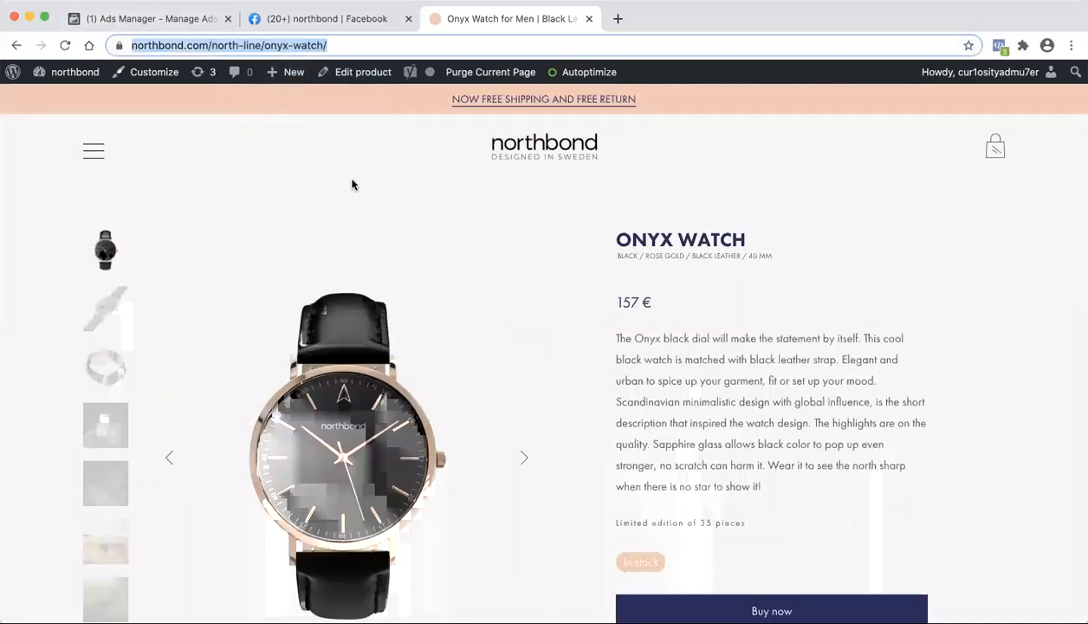
left_click(180, 24)
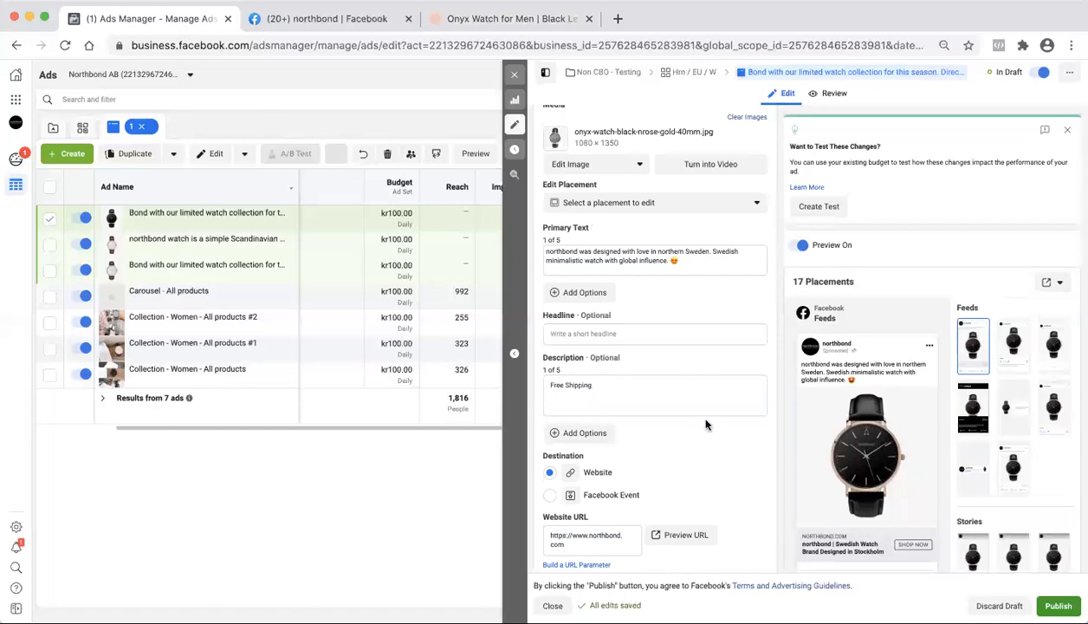
left_click(578, 541)
key("super+a")
key("super+v")
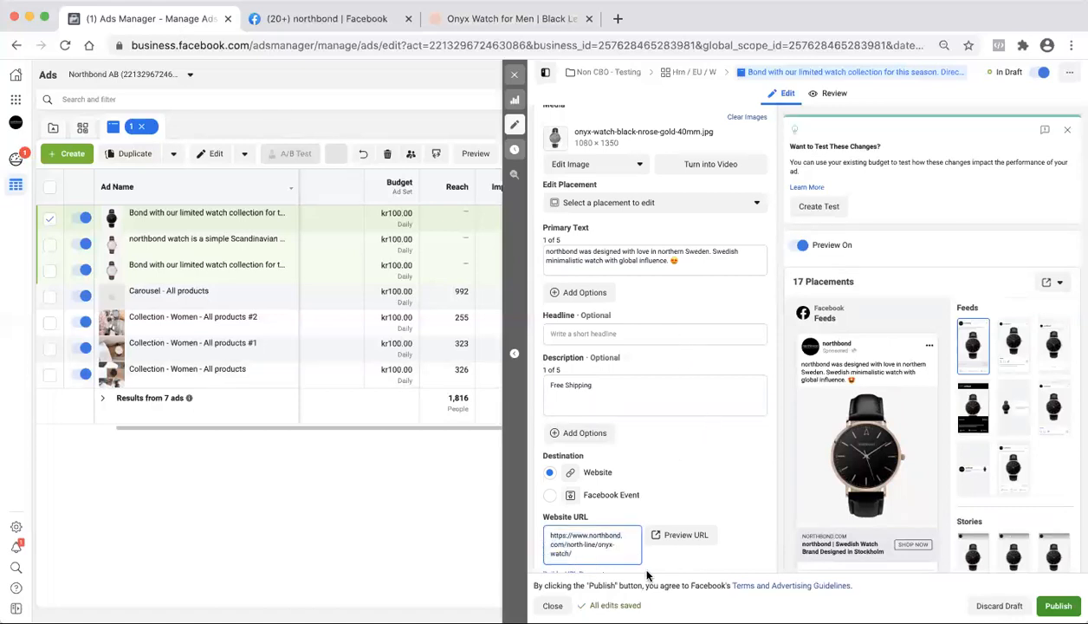
Step: Rename the ad with its primary text, "northbond was designed with love in northern Sweden. Swedish minimalistic watch with global influence. 😍", and close the editor
scroll(748, 411, "down", 1)
scroll(748, 411, "down", 10)
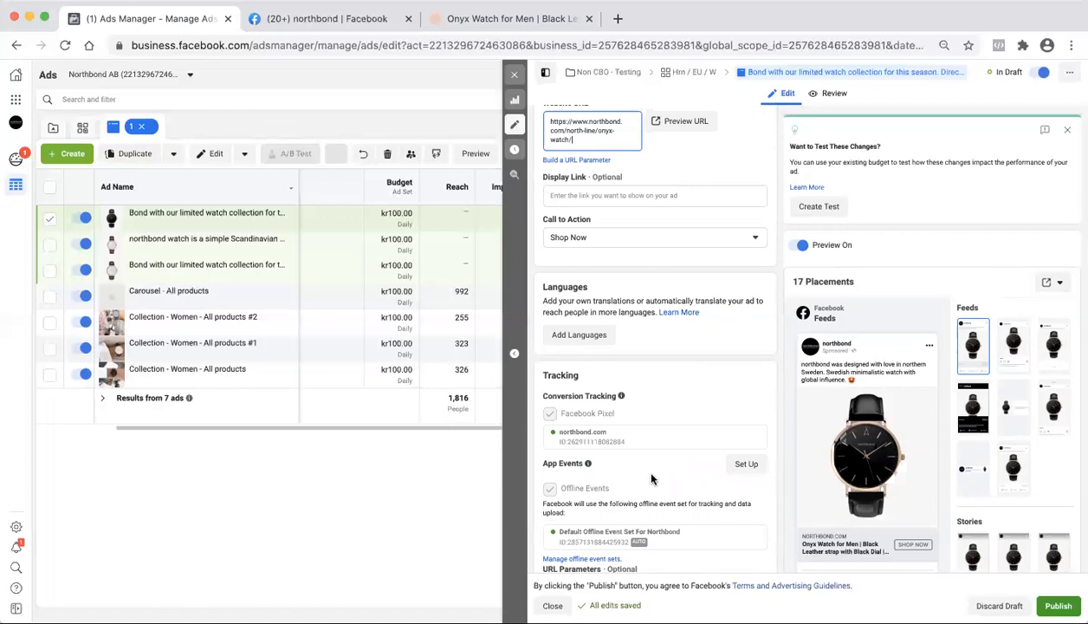
scroll(651, 479, "down", 2)
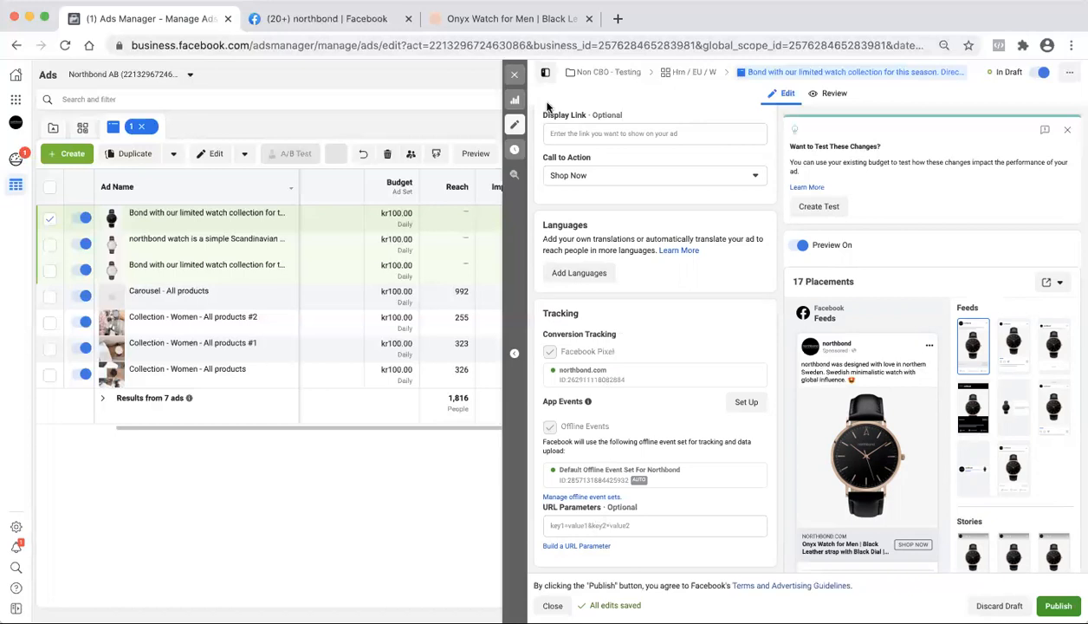
scroll(670, 230, "up", 6)
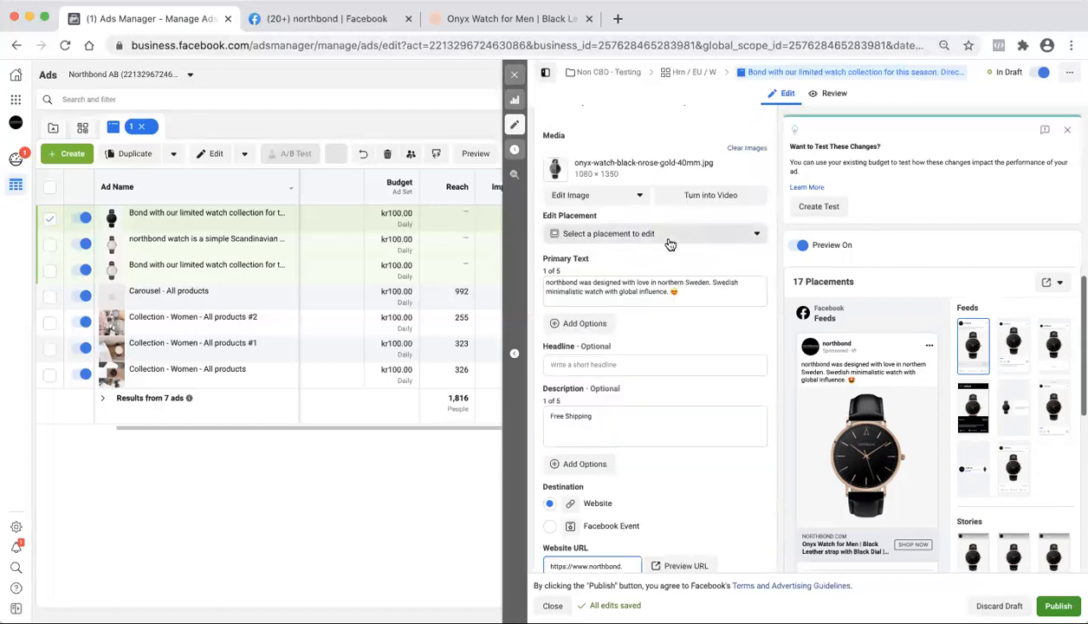
left_click_drag(678, 291, 551, 277)
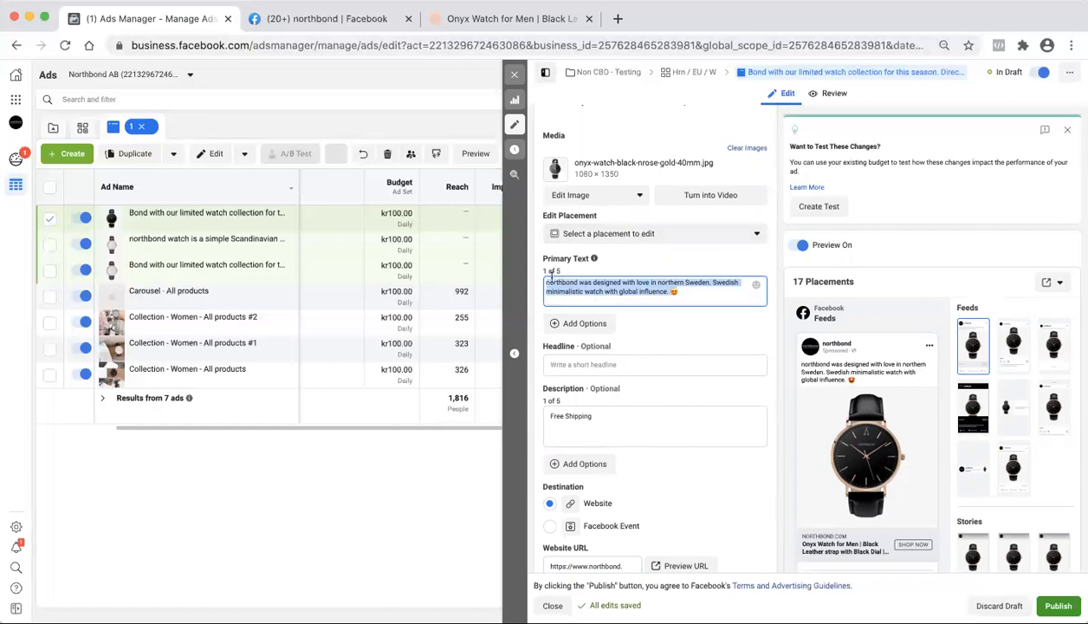
scroll(571, 243, "up", 10)
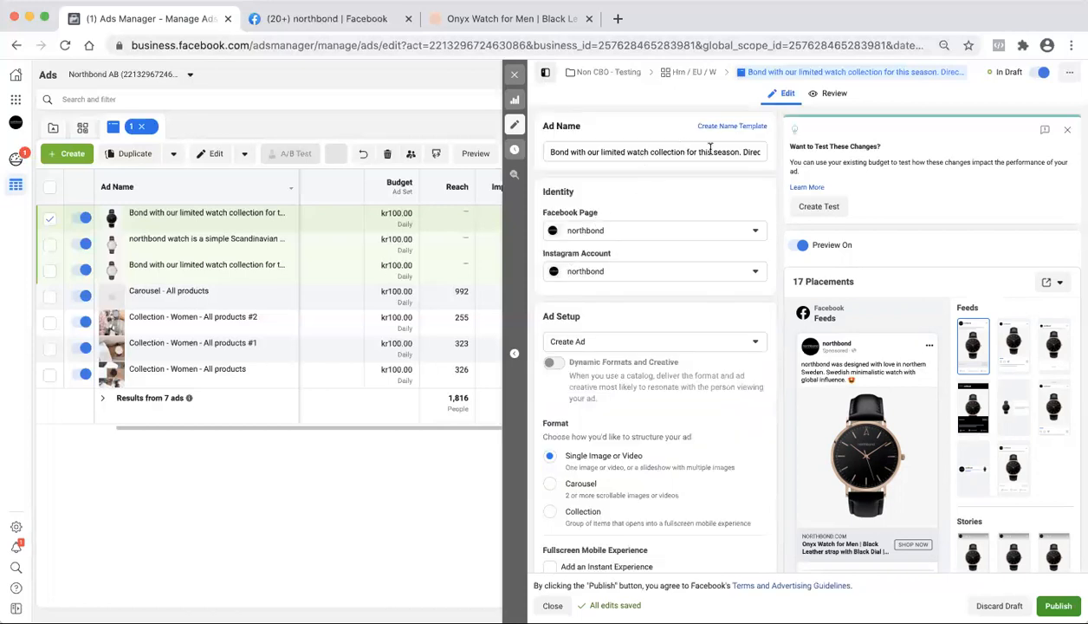
left_click_drag(549, 151, 822, 159)
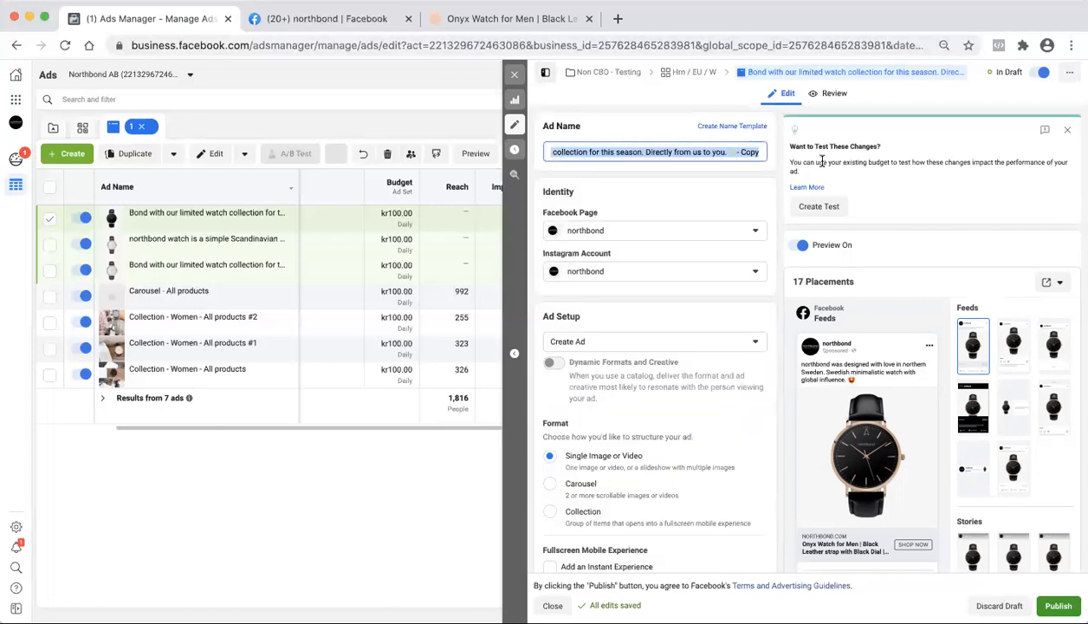
type("northbond was designed with love in northern Sweden. Swedish minimalist watch with global influence. 😍")
left_click(515, 74)
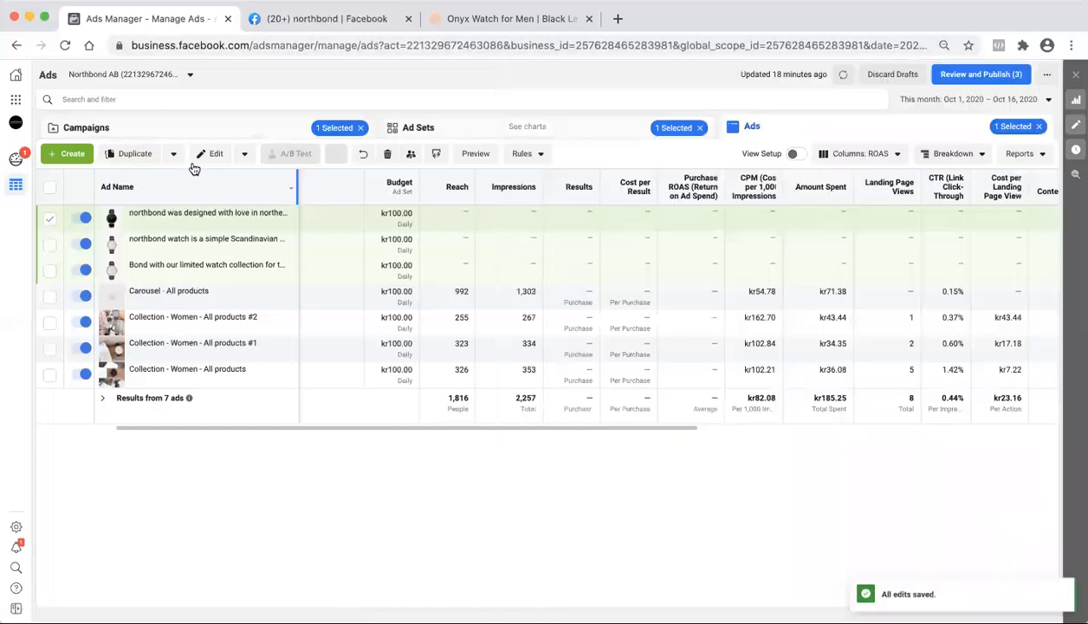
Step: Duplicate the Hm / EU / W ad set once into a new campaign named "CBO: Testing" and close the copy's editor
left_click(427, 128)
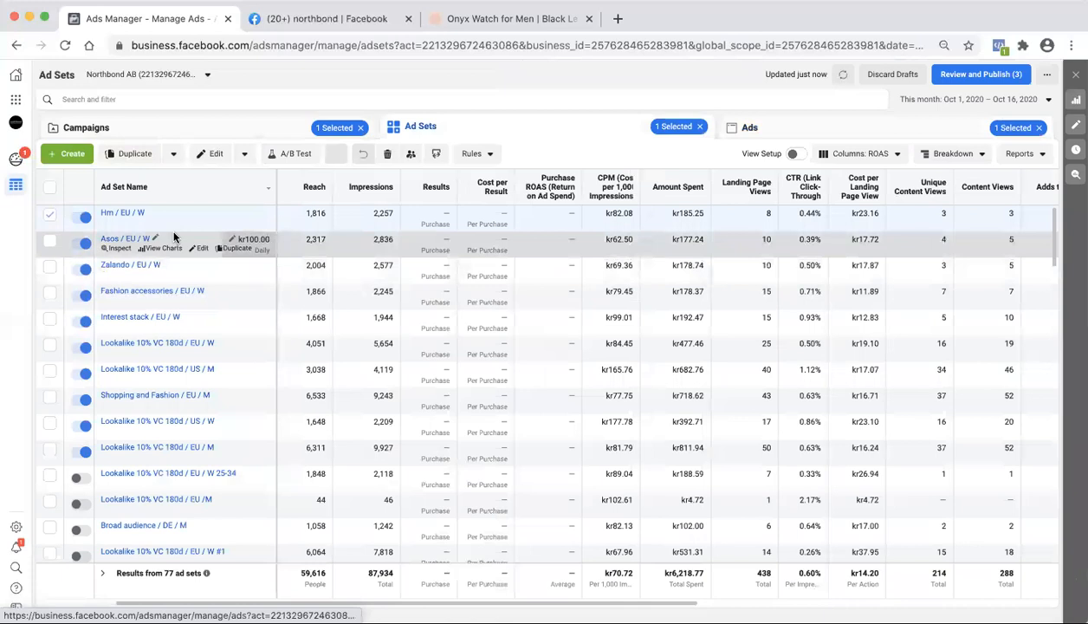
left_click(234, 223)
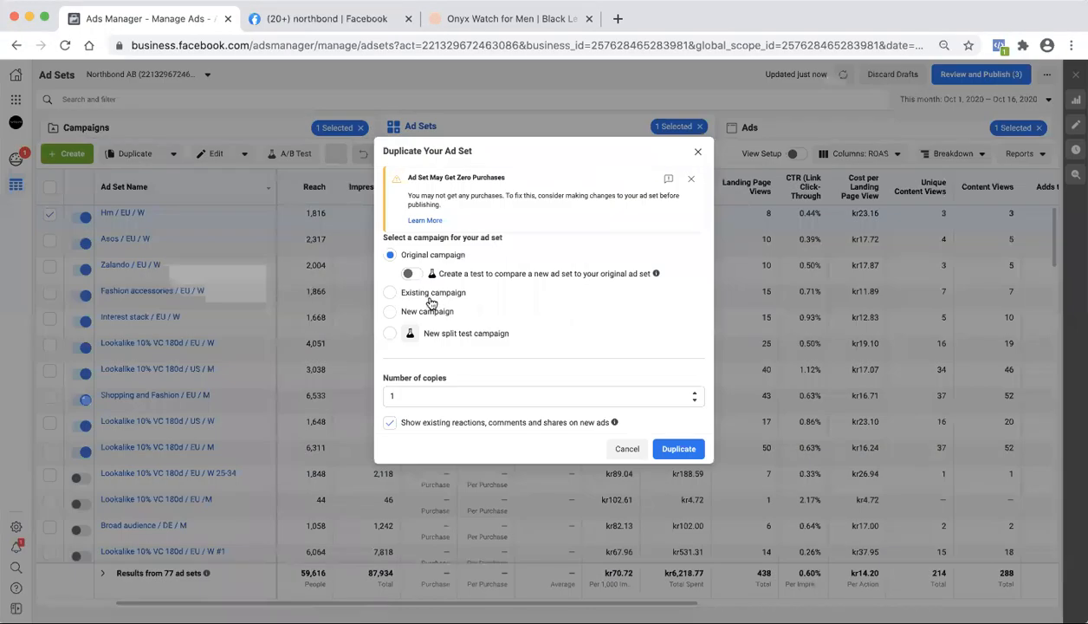
left_click(436, 314)
left_click(520, 296)
type("CBO: Testing")
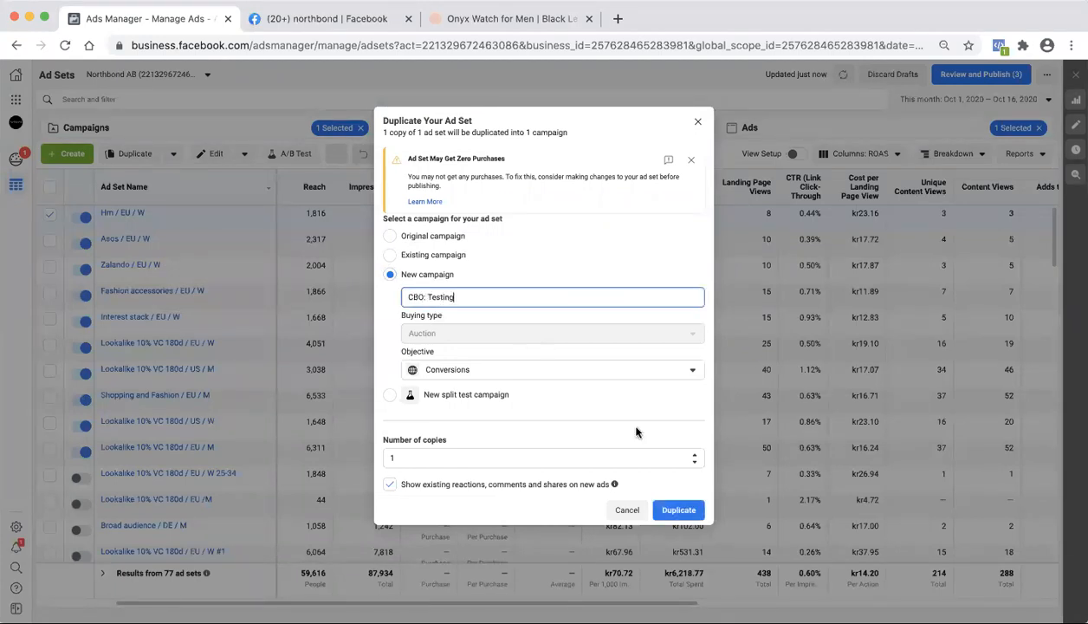
left_click(680, 510)
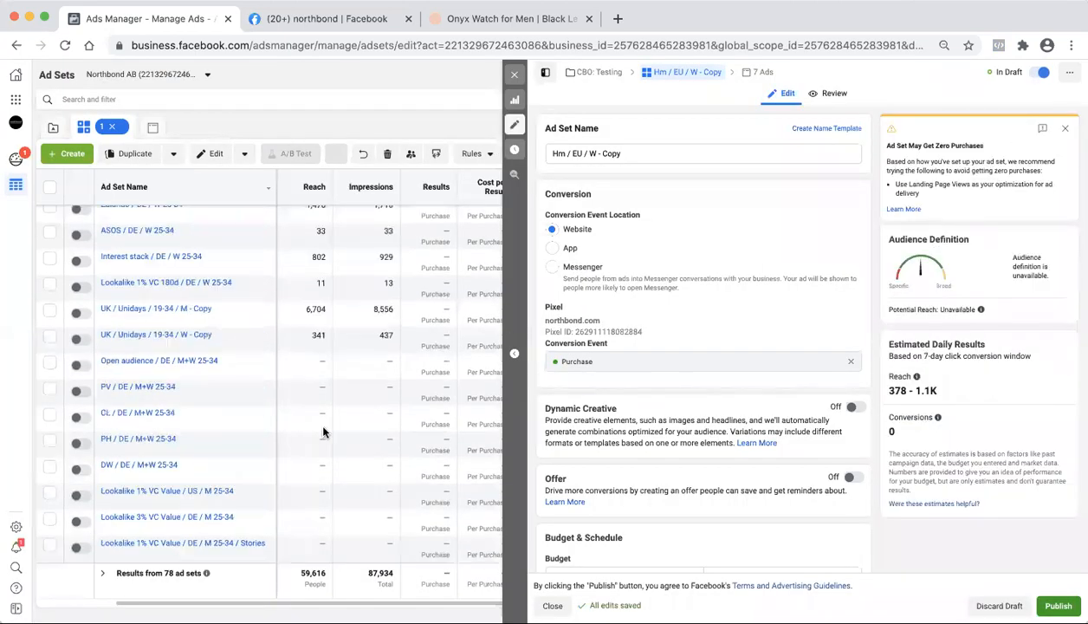
left_click(516, 74)
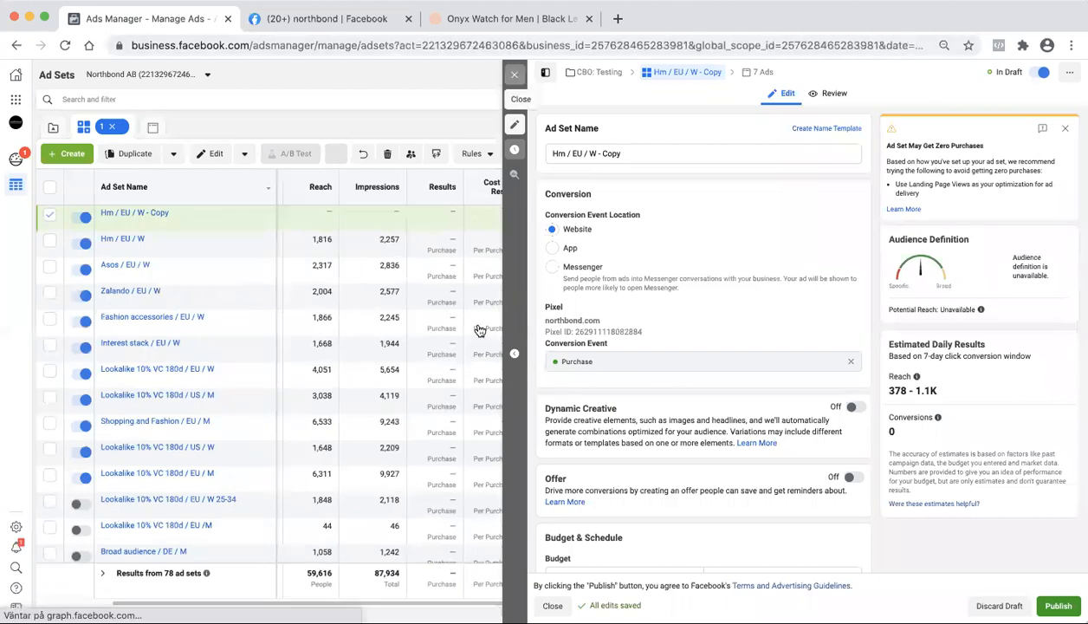
Step: Delete the Carousel ad and the three Collection - Women ads from the copied Hm / EU / W ad set in the CBO: Testing campaign
left_click(130, 130)
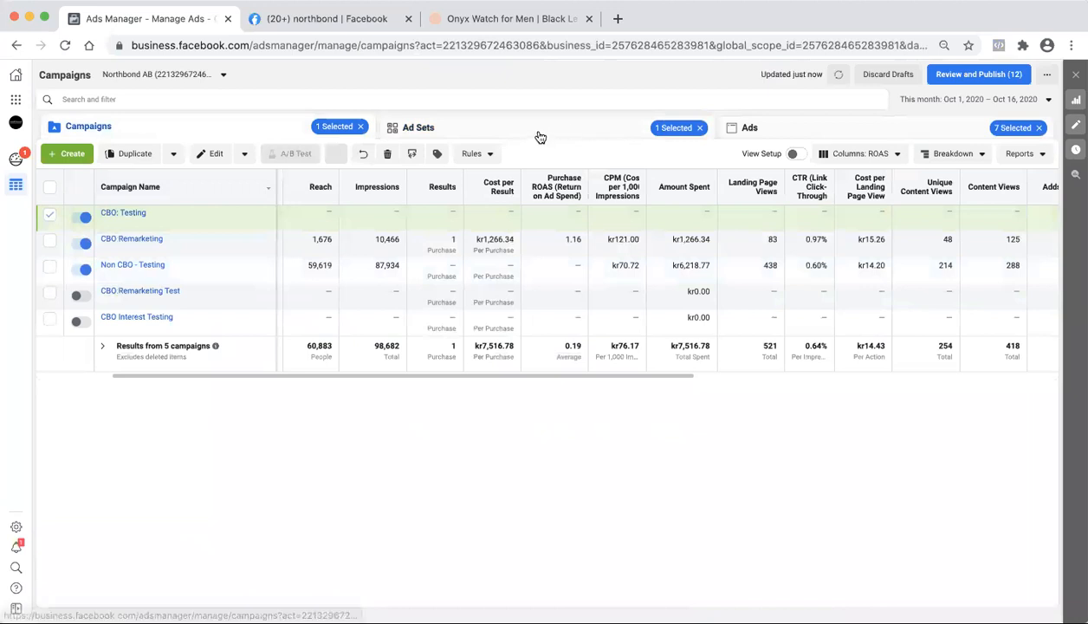
left_click(598, 130)
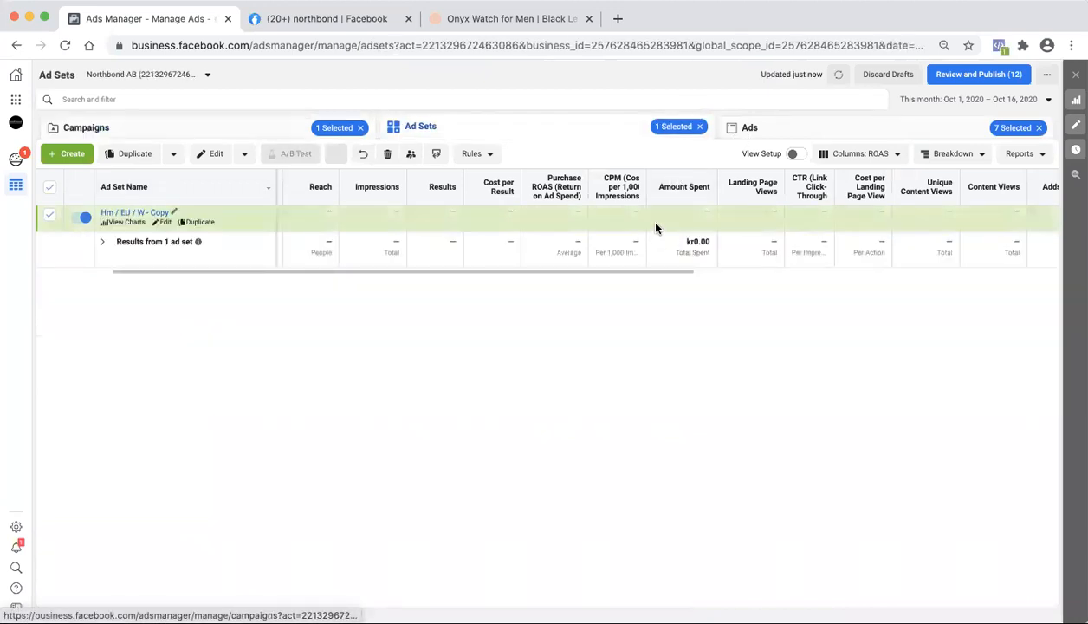
left_click(751, 126)
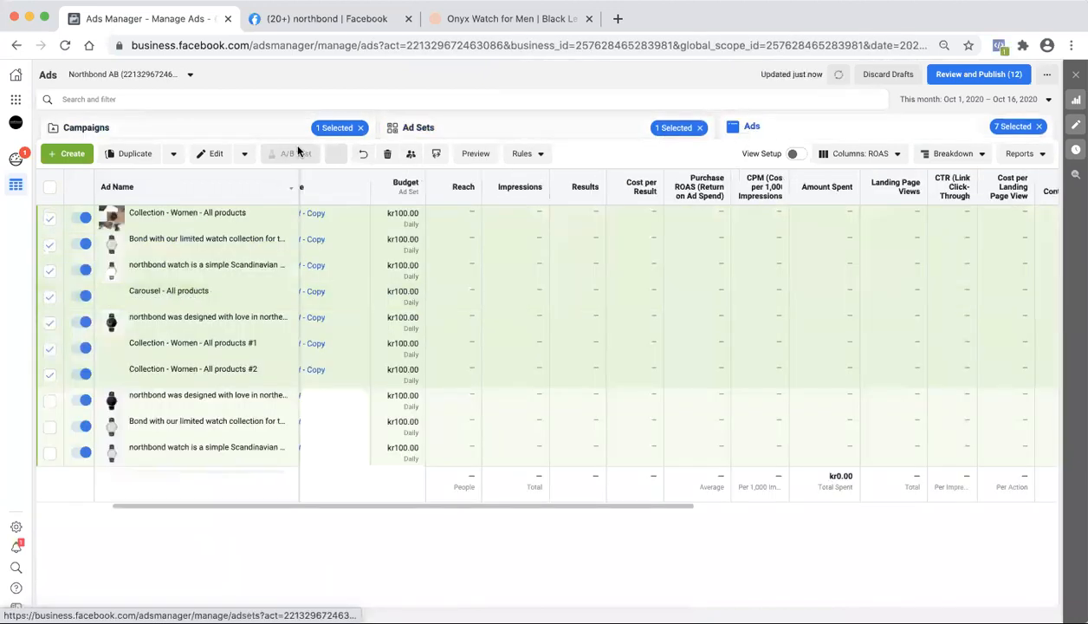
left_click(49, 189)
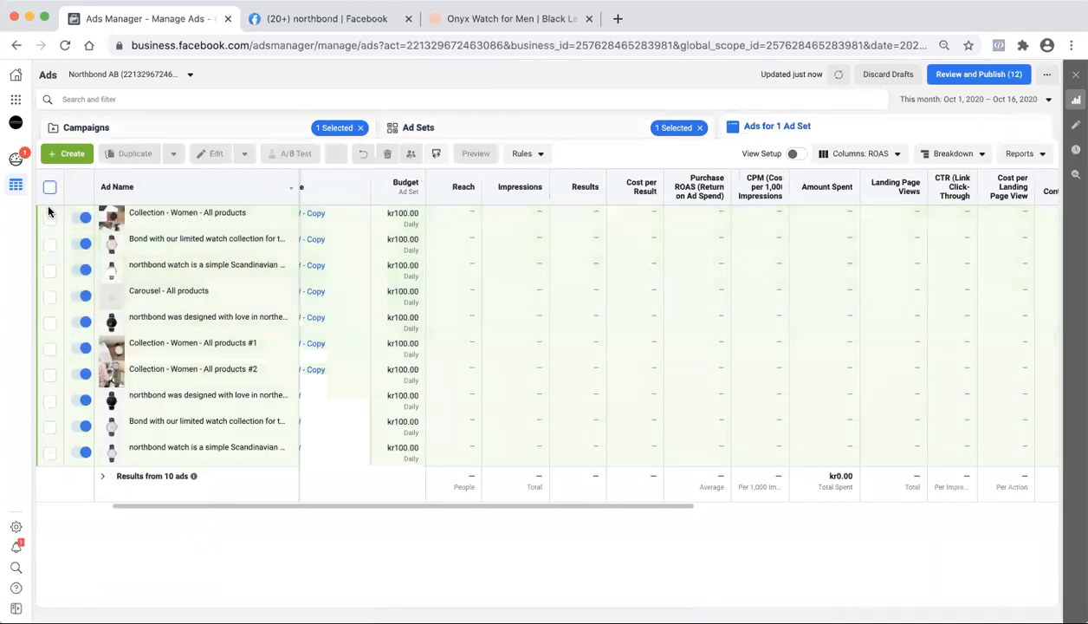
scroll(373, 409, "left", 3)
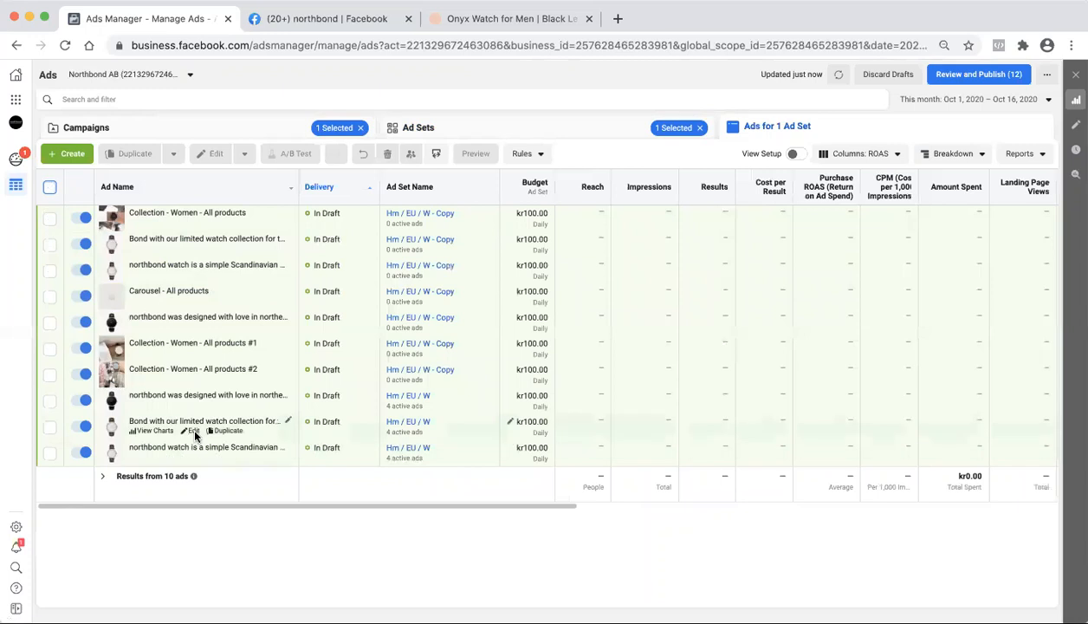
left_click(49, 374)
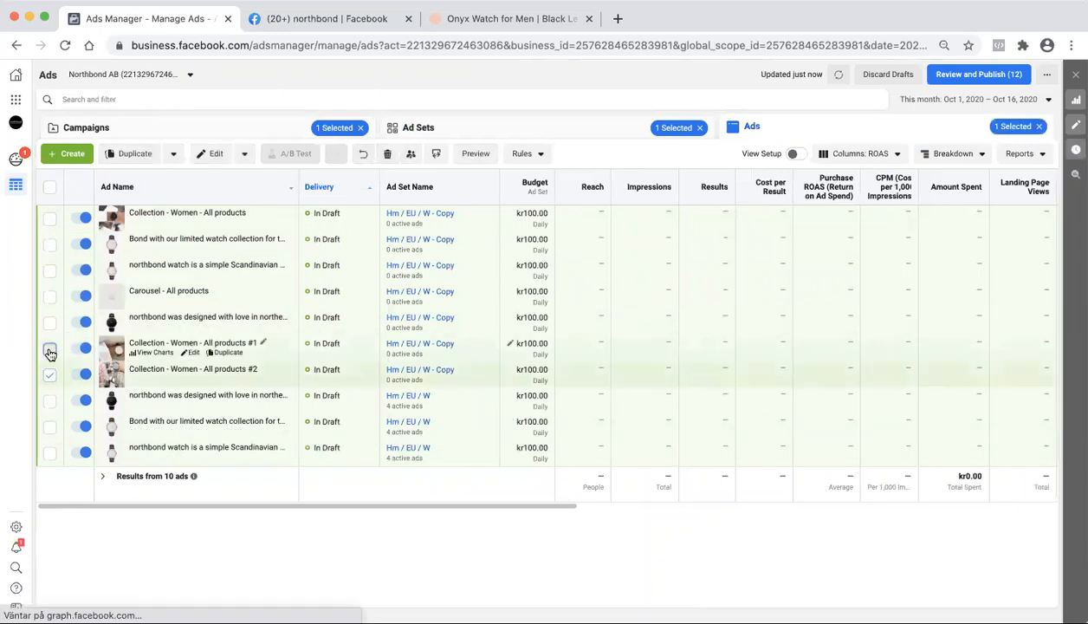
left_click(50, 351)
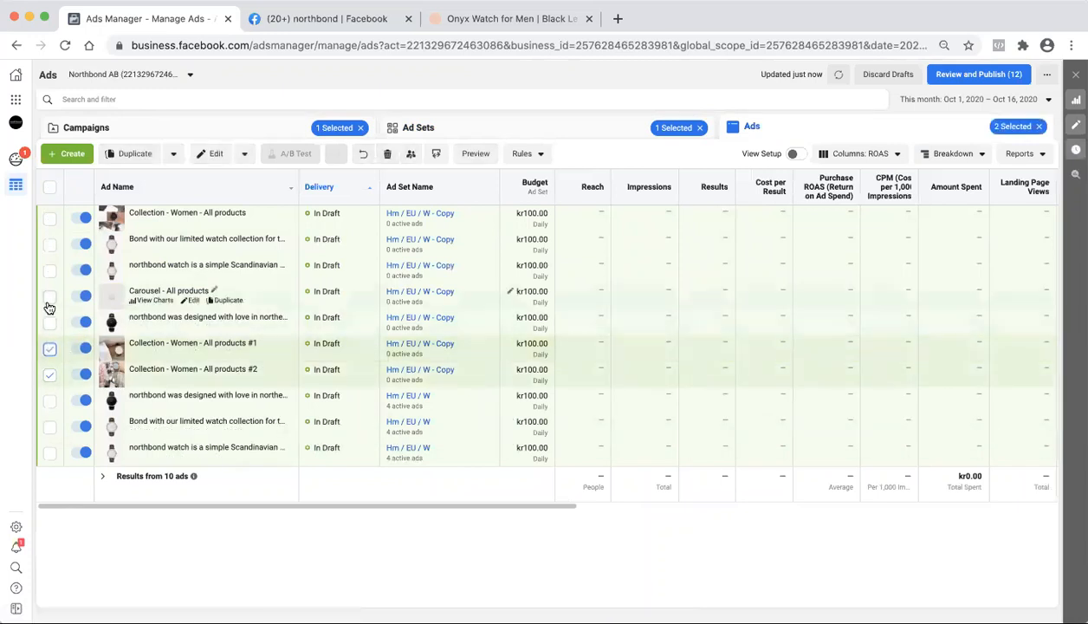
left_click(50, 219)
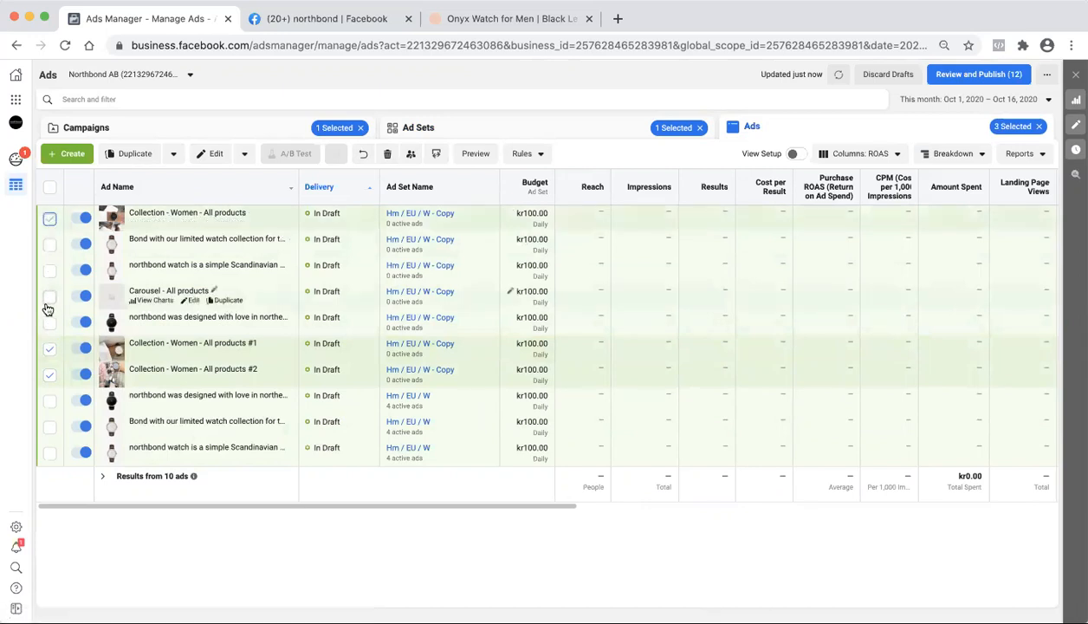
left_click(49, 297)
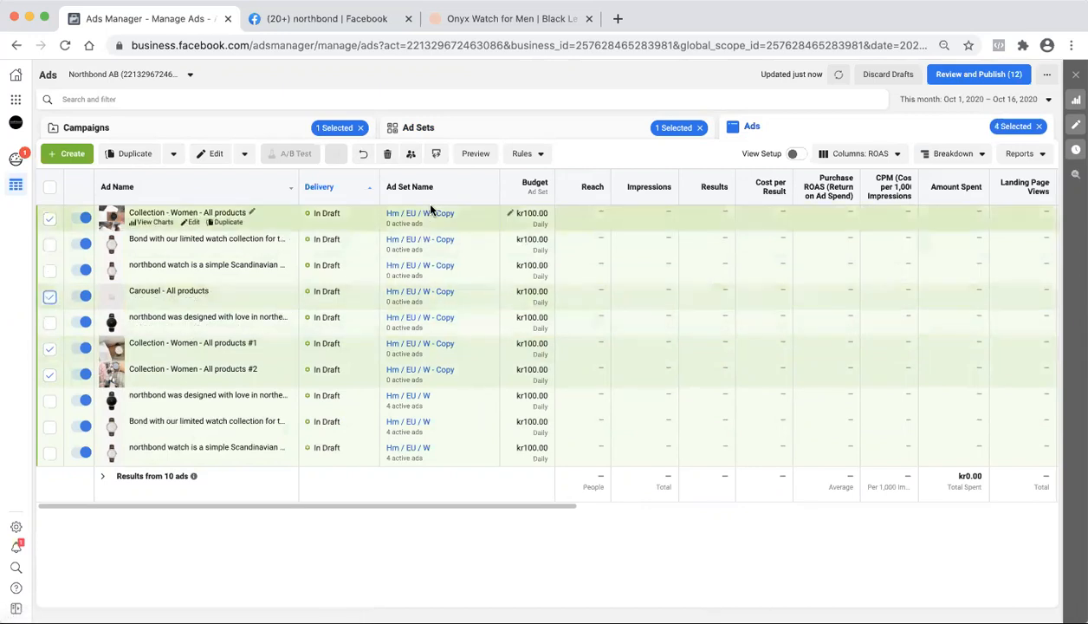
left_click(387, 153)
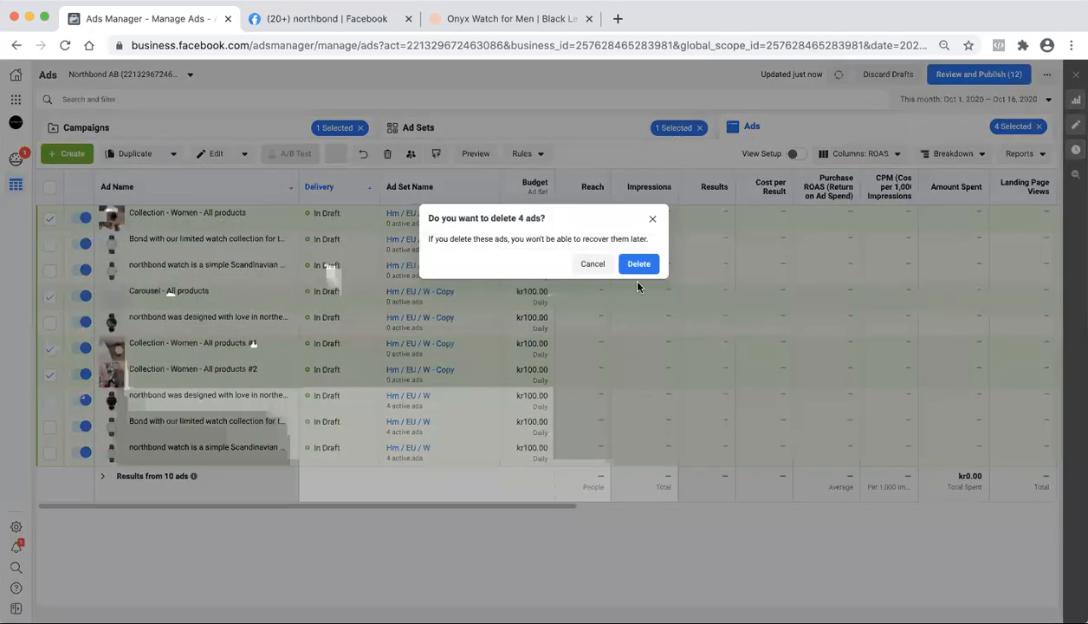
Step: Confirm deleting the four selected ads and turn off the three remaining Hm / EU / W - Copy ads, saving the status change to draft
left_click(636, 264)
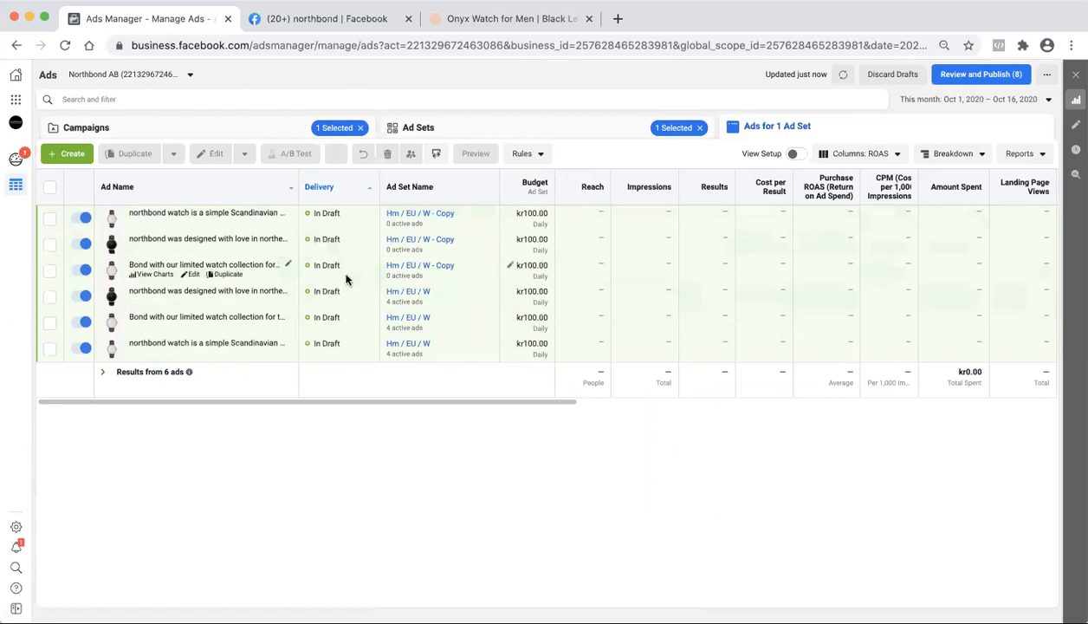
left_click(49, 269)
left_click(49, 245)
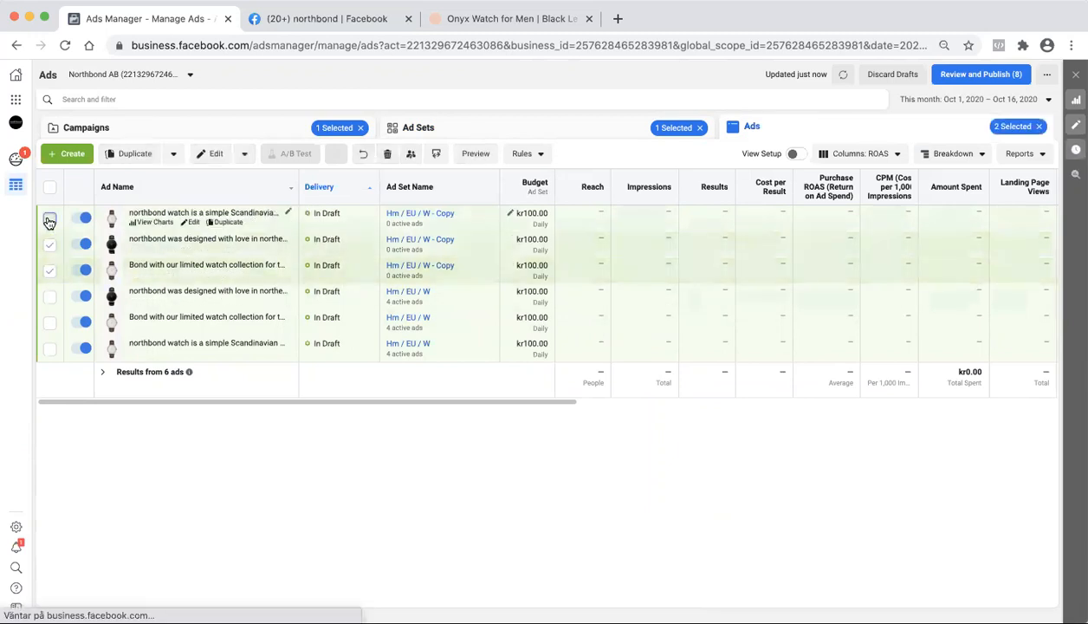
left_click(49, 219)
left_click(245, 153)
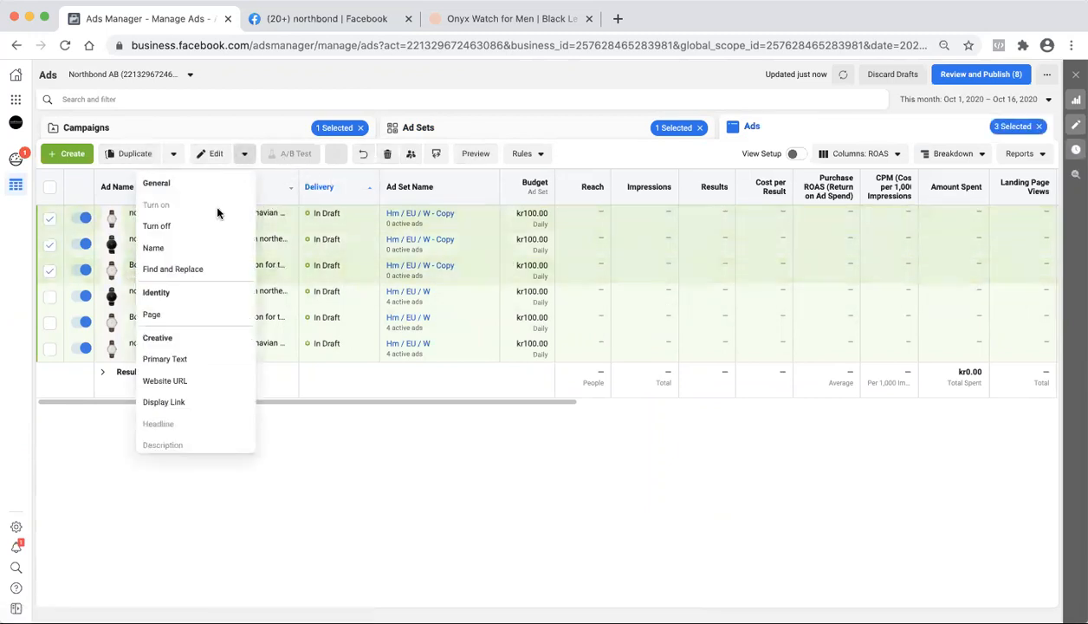
left_click(174, 226)
left_click(639, 270)
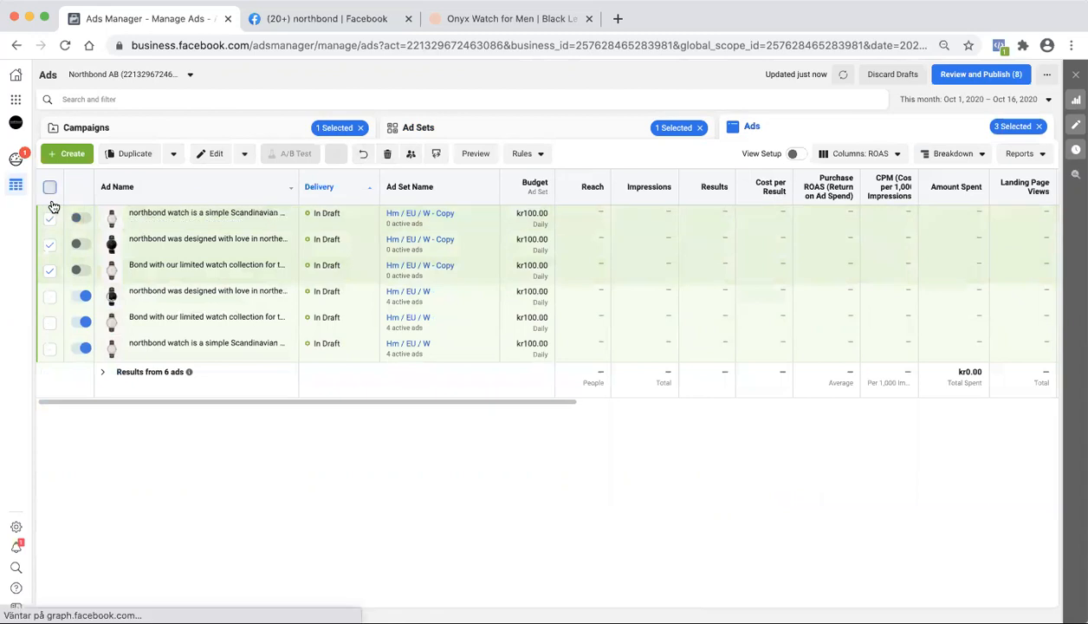
Step: Select all six draft ads, turn them off together, and save the status change to draft
left_click(49, 187)
left_click(245, 153)
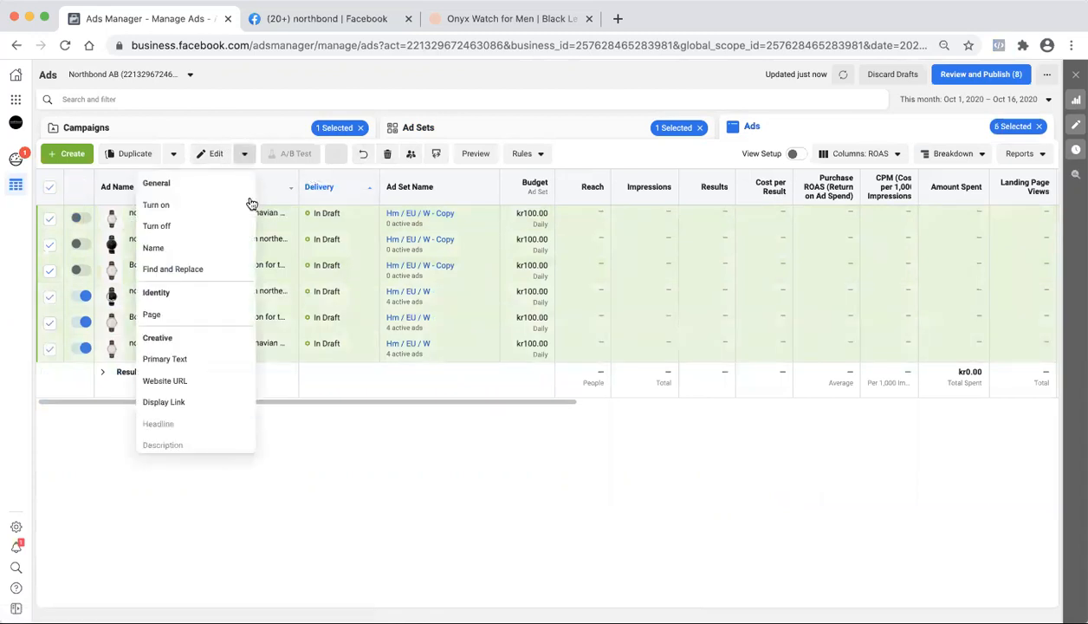
left_click(183, 225)
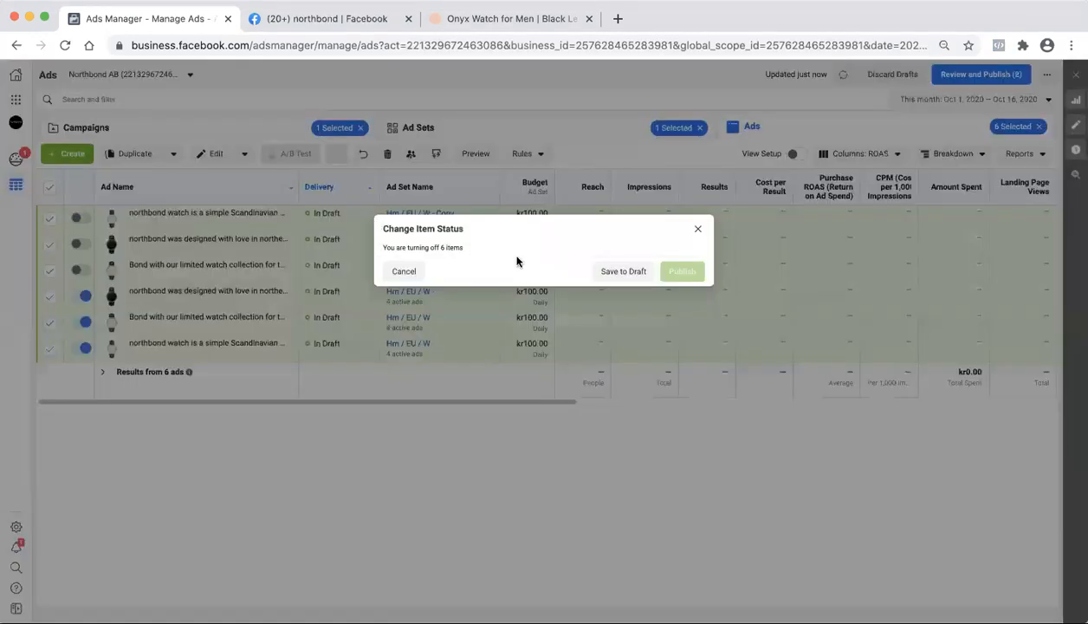
left_click(608, 271)
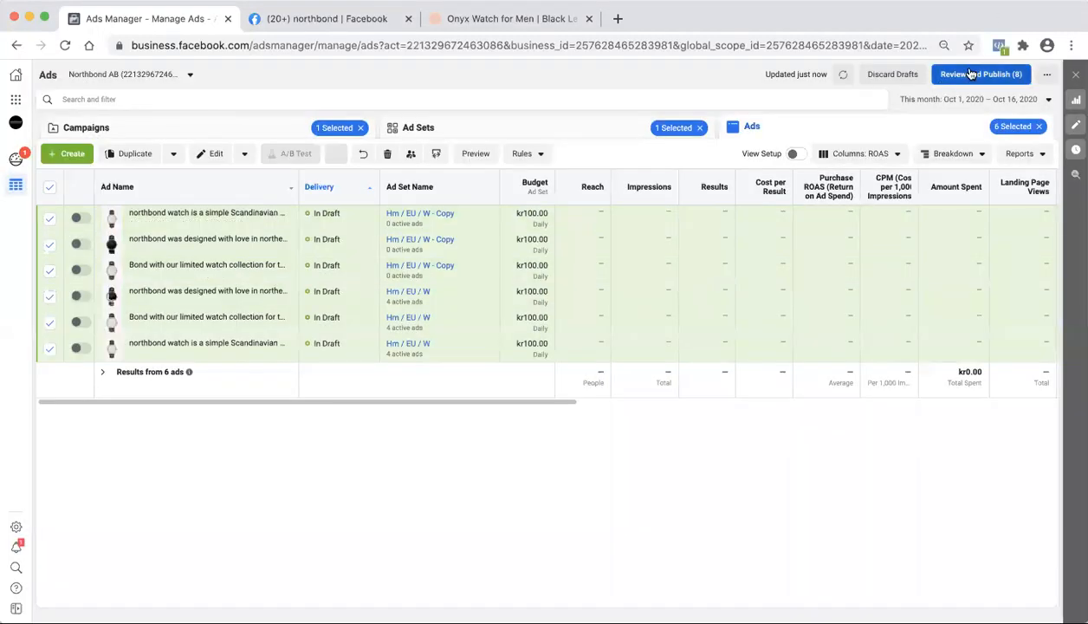
Step: Review the draft items and publish the new campaign, ad set and six ads
left_click(971, 75)
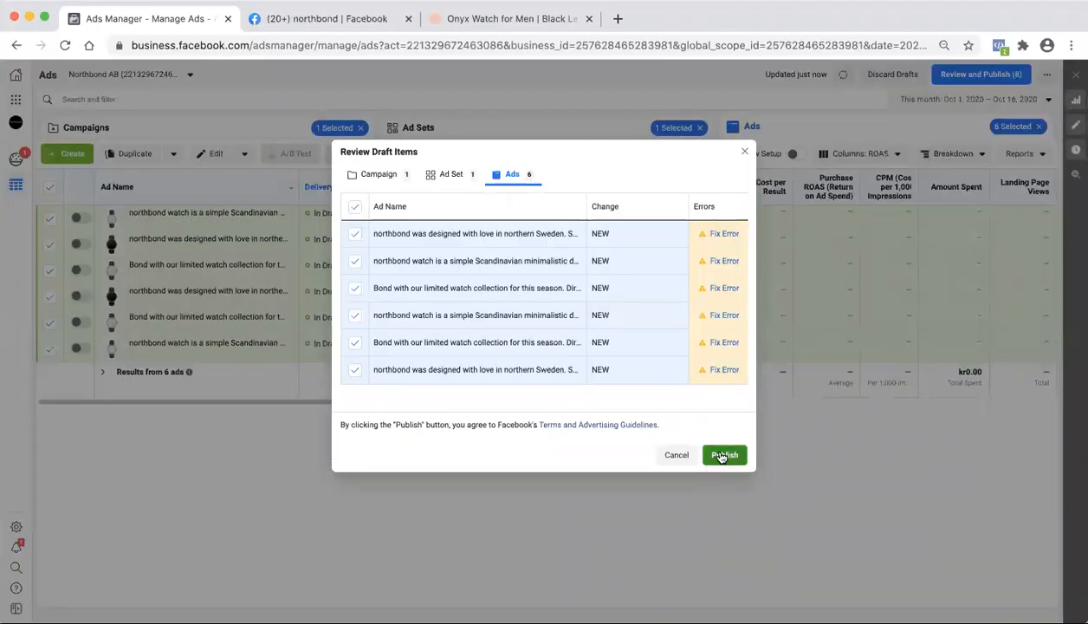
left_click(722, 456)
left_click(255, 130)
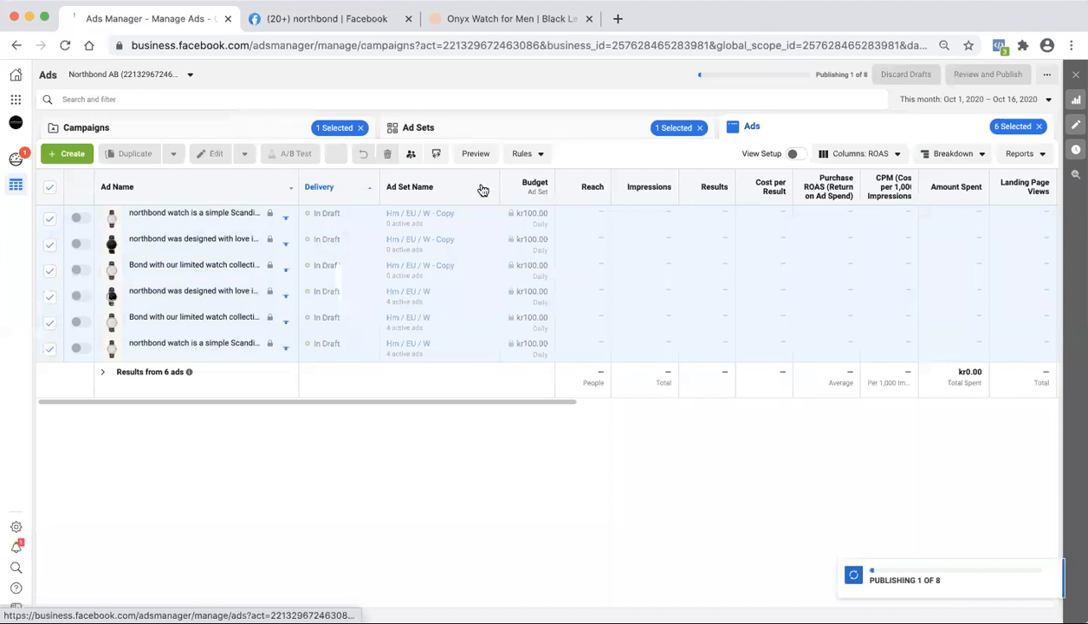
left_click(526, 131)
left_click(730, 127)
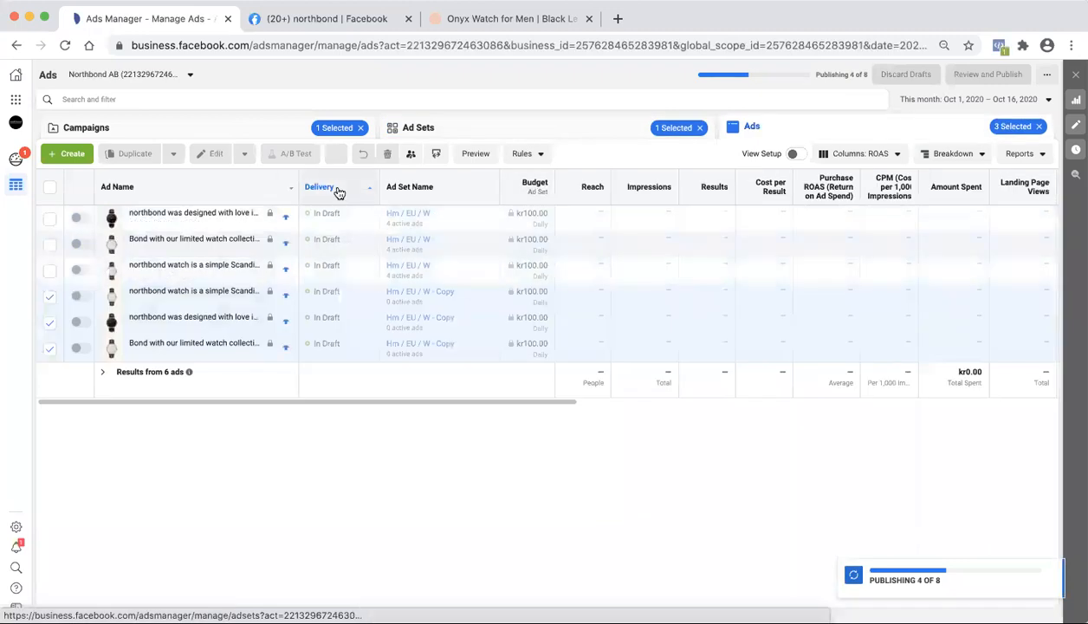
left_click(50, 189)
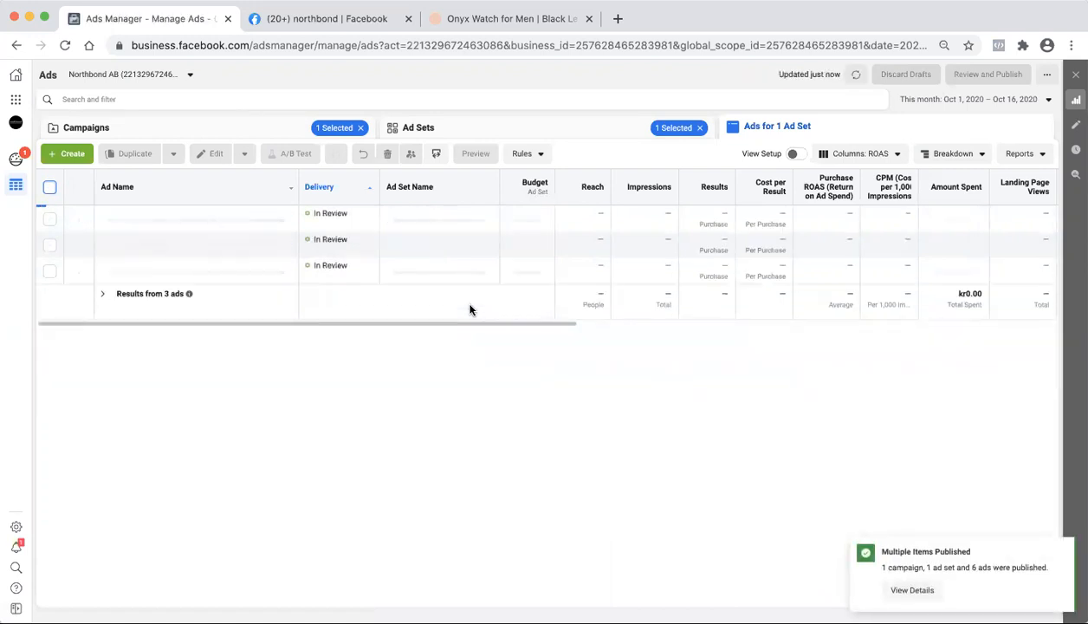
left_click(50, 186)
left_click(216, 154)
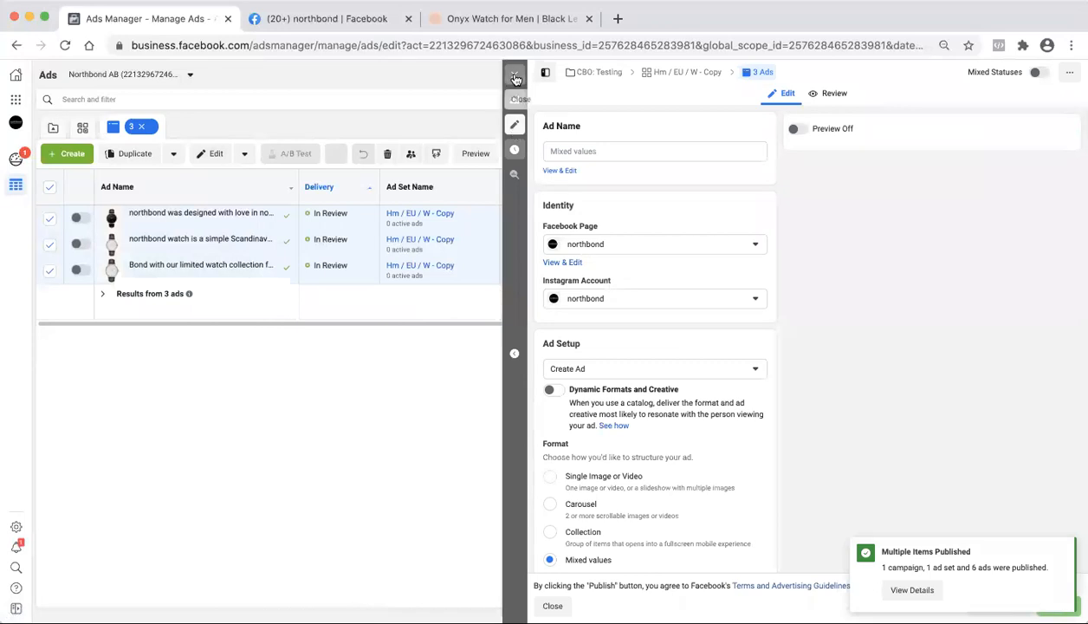
left_click(519, 73)
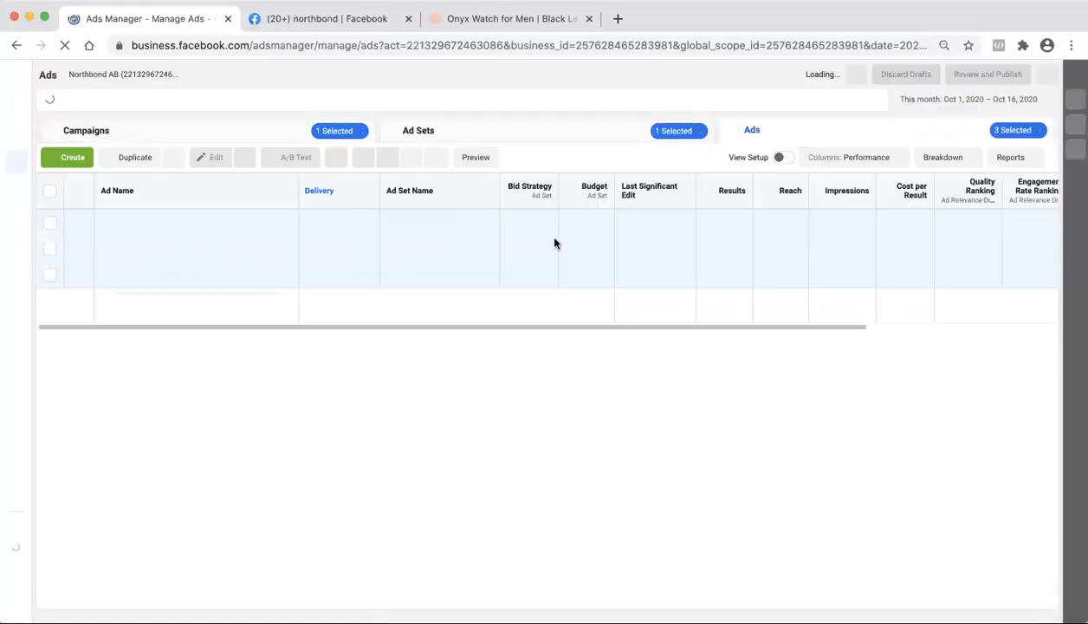
Step: Open all three published ads for bulk editing, change their ad setup to Use Existing Post, and turn the preview on
left_click(50, 193)
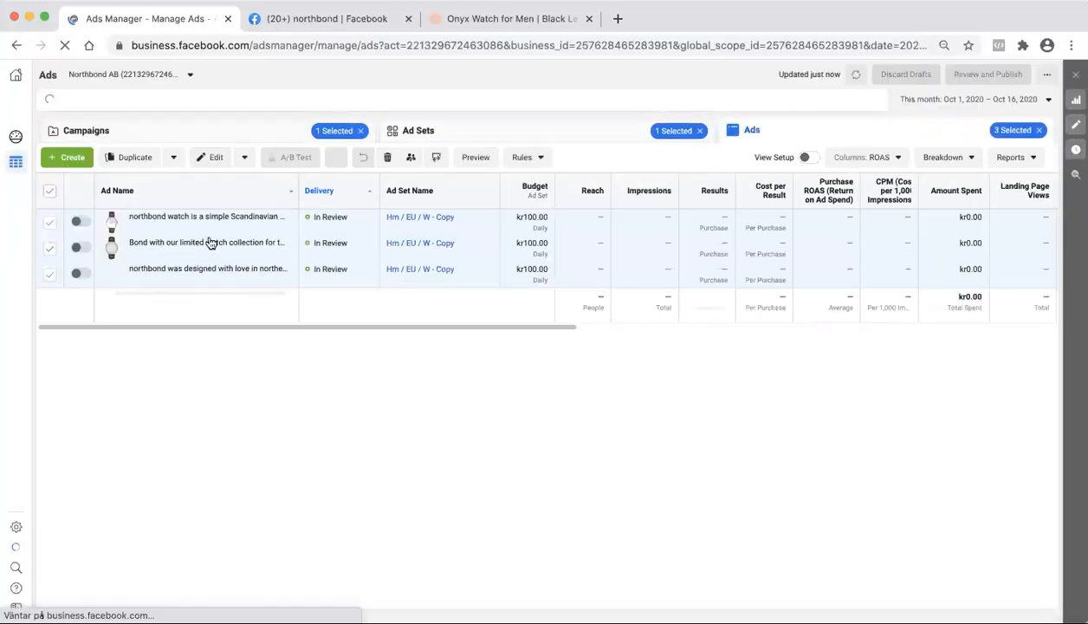
left_click(49, 191)
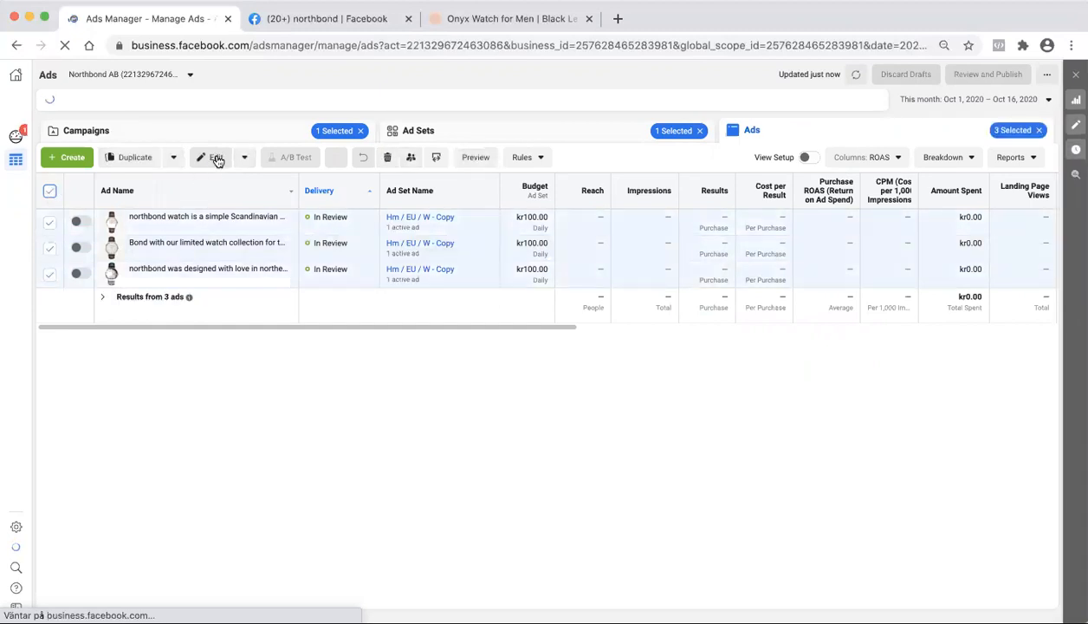
left_click(216, 158)
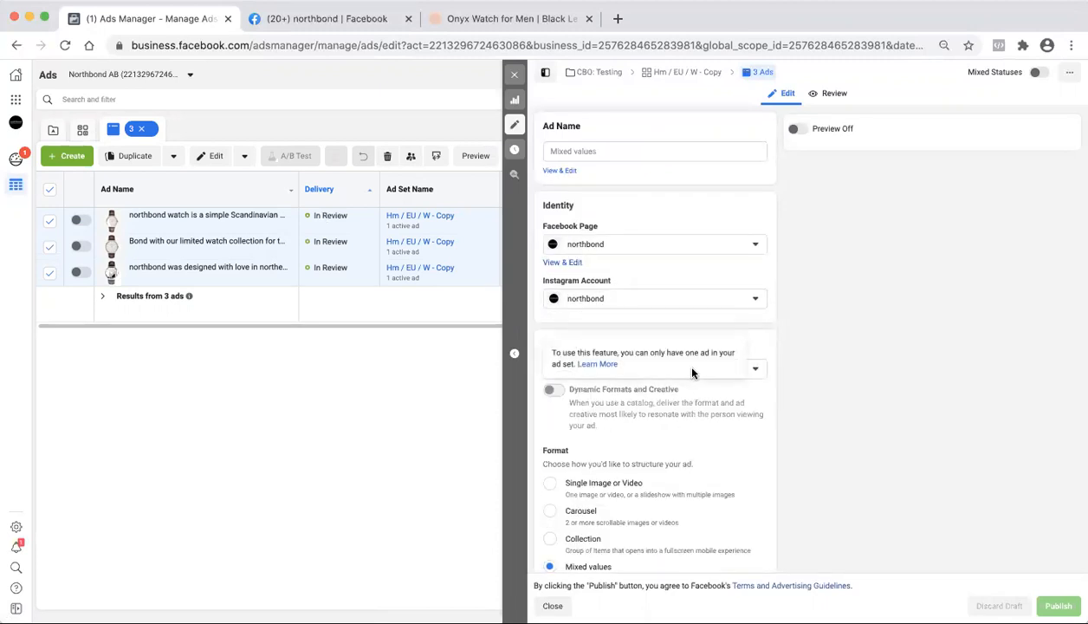
left_click(759, 370)
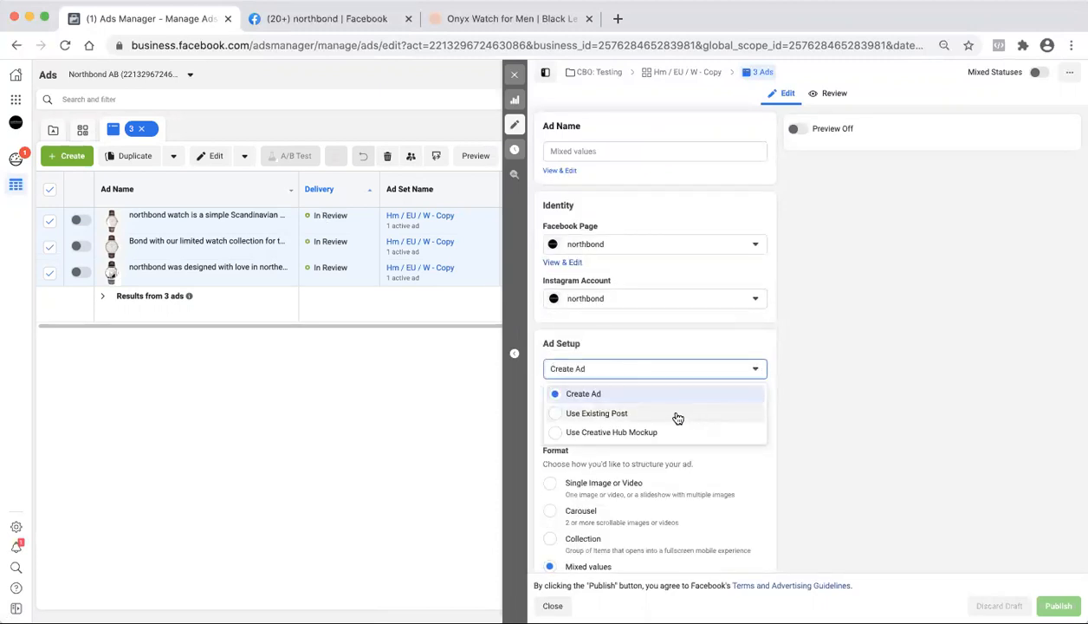
left_click(798, 128)
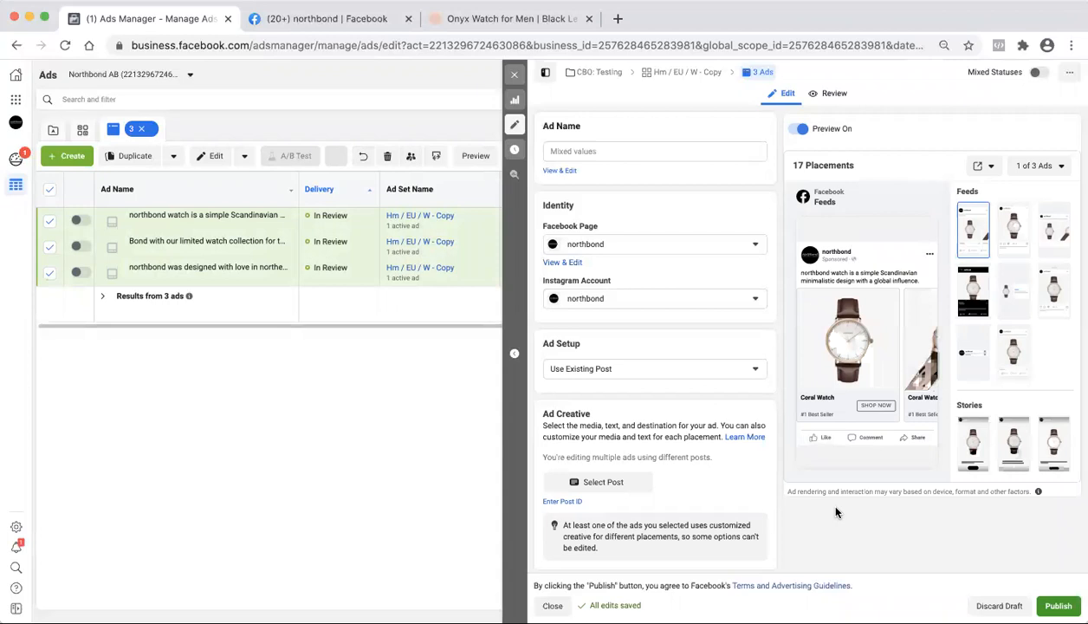
Step: Publish the bulk edits to the three ads and close the editor
scroll(664, 495, "down", 3)
left_click(1055, 606)
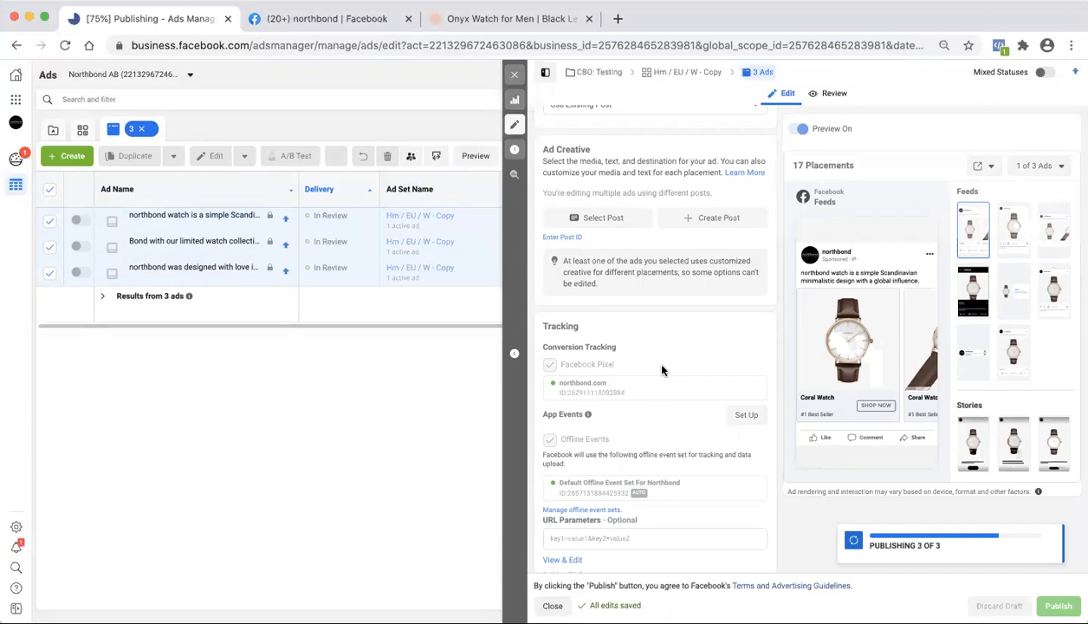
scroll(632, 397, "down", 1)
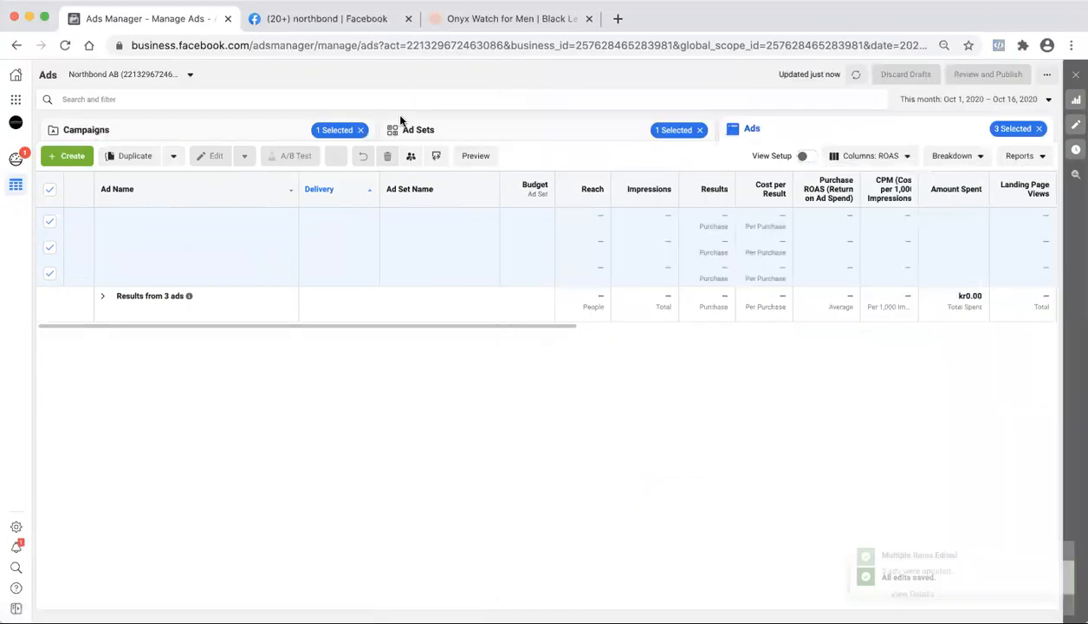
Step: Open the Hm / EU / W - Copy ad set for editing and examine its audience exclusions, locations, age, gender and detailed targeting
left_click(420, 130)
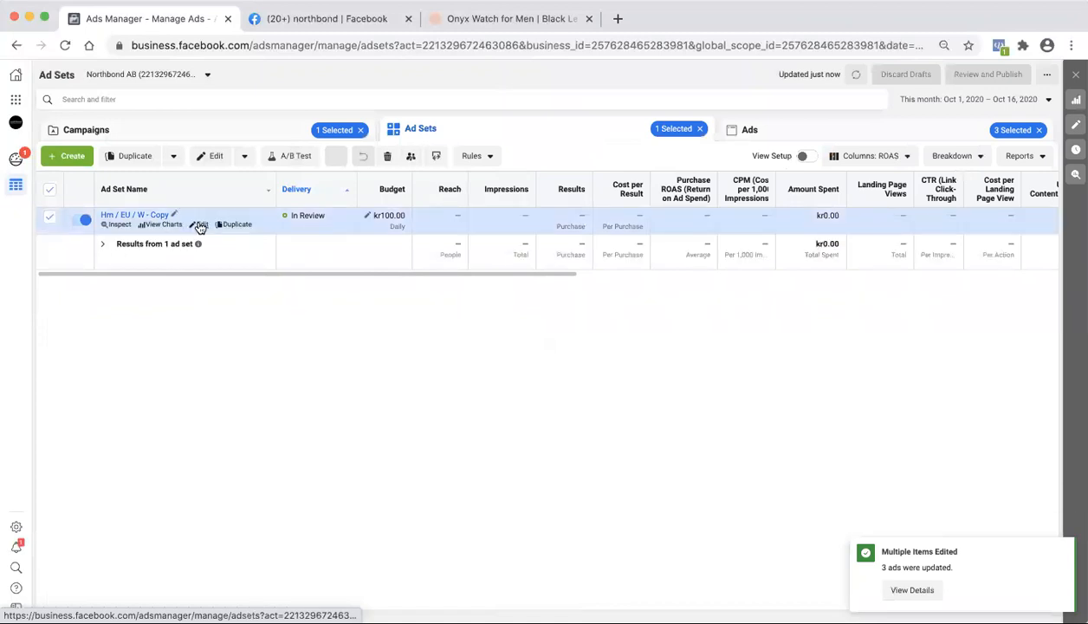
left_click(201, 225)
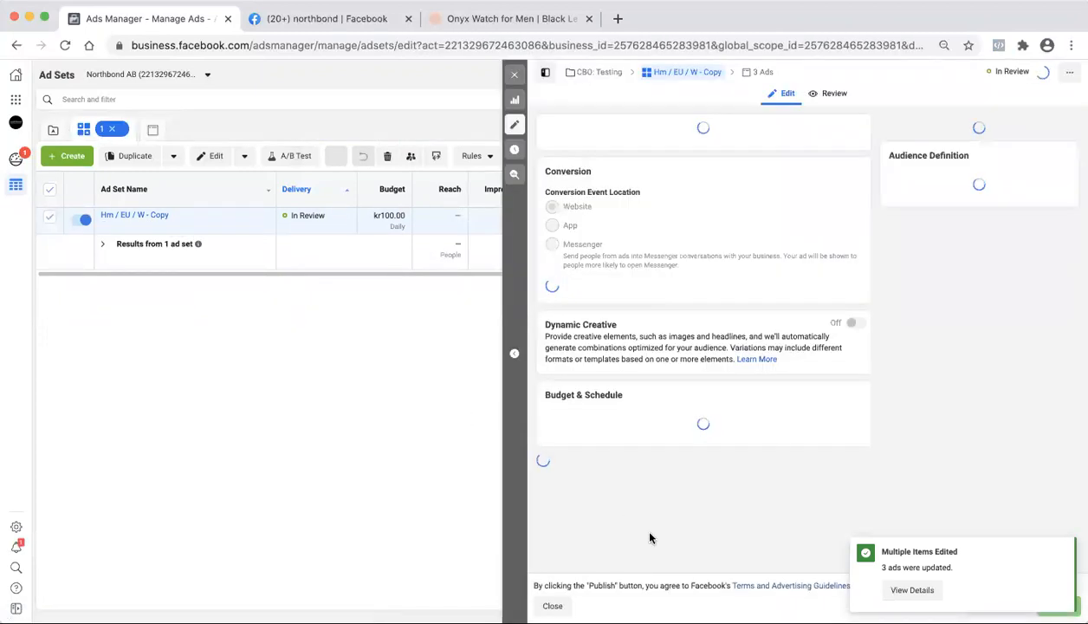
scroll(778, 441, "down", 2)
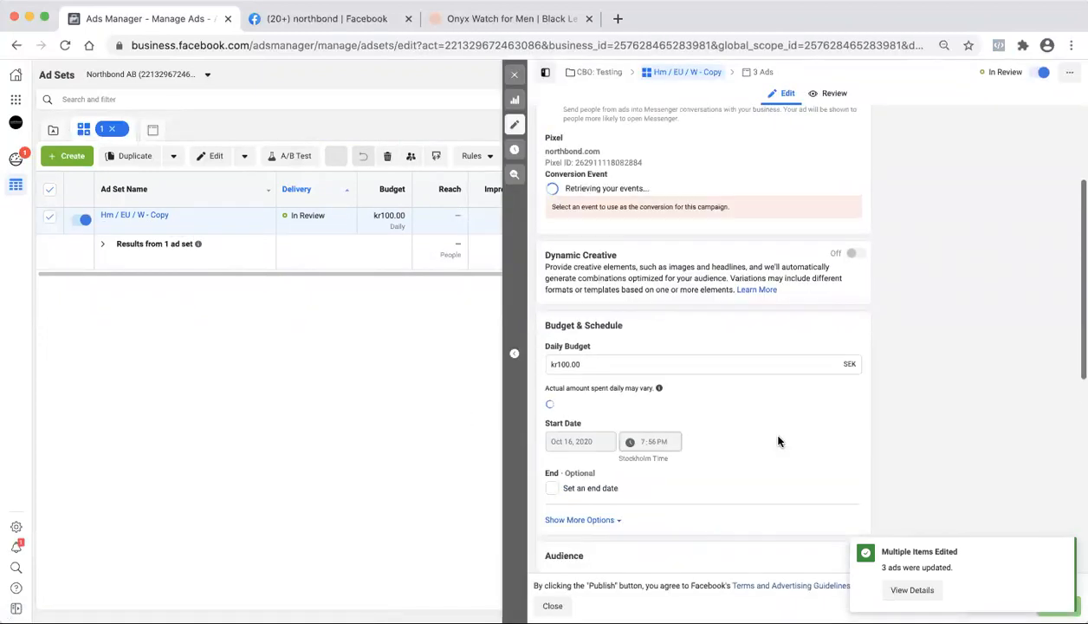
scroll(778, 442, "down", 5)
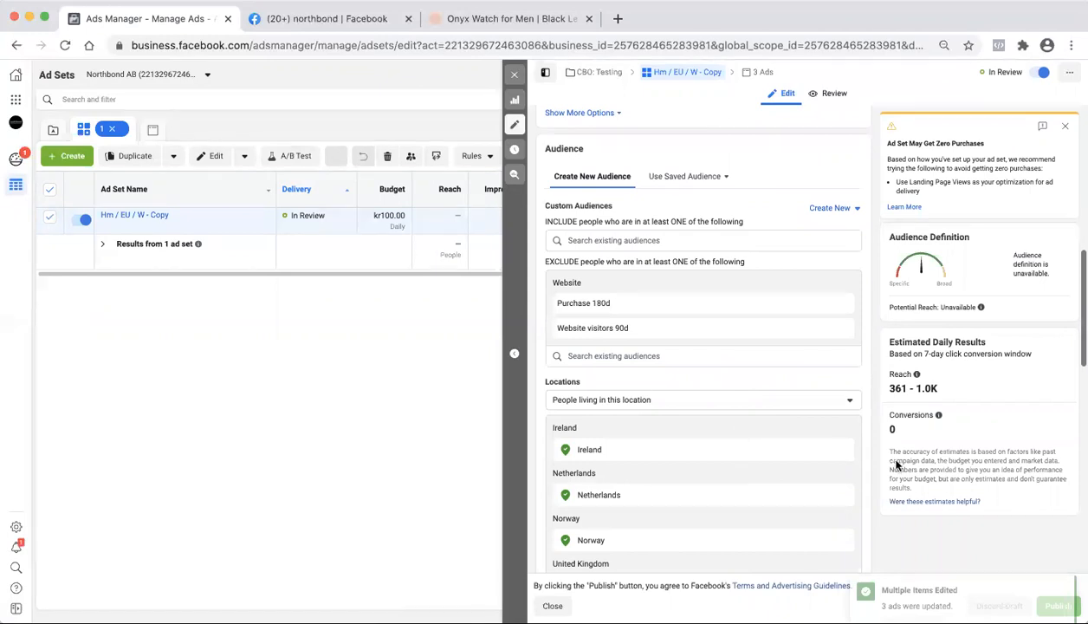
scroll(897, 465, "down", 5)
scroll(911, 493, "down", 3)
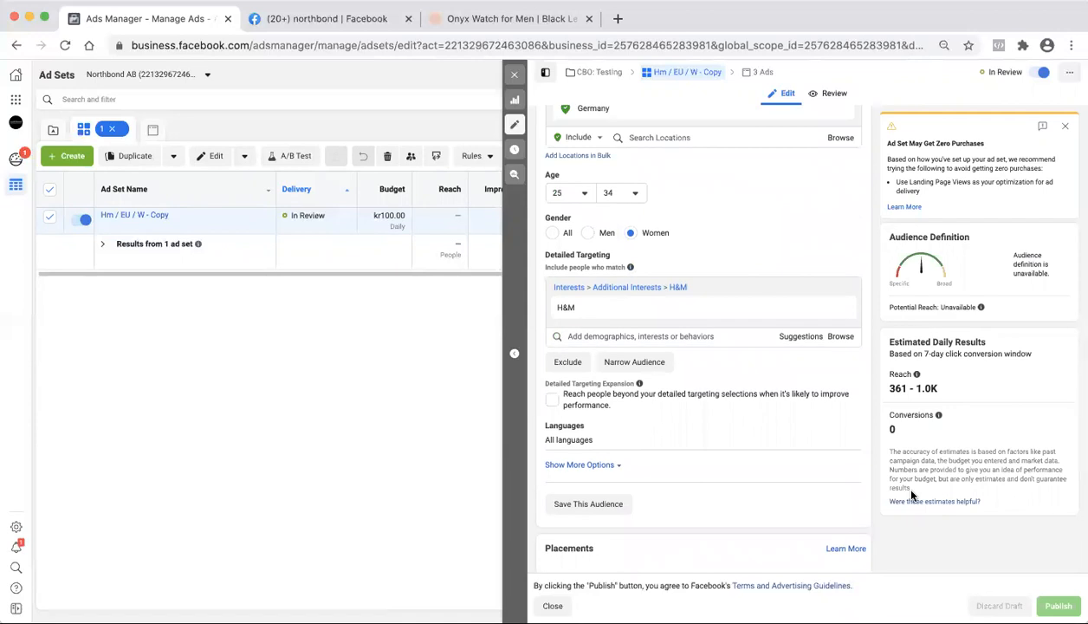
scroll(711, 391, "up", 3)
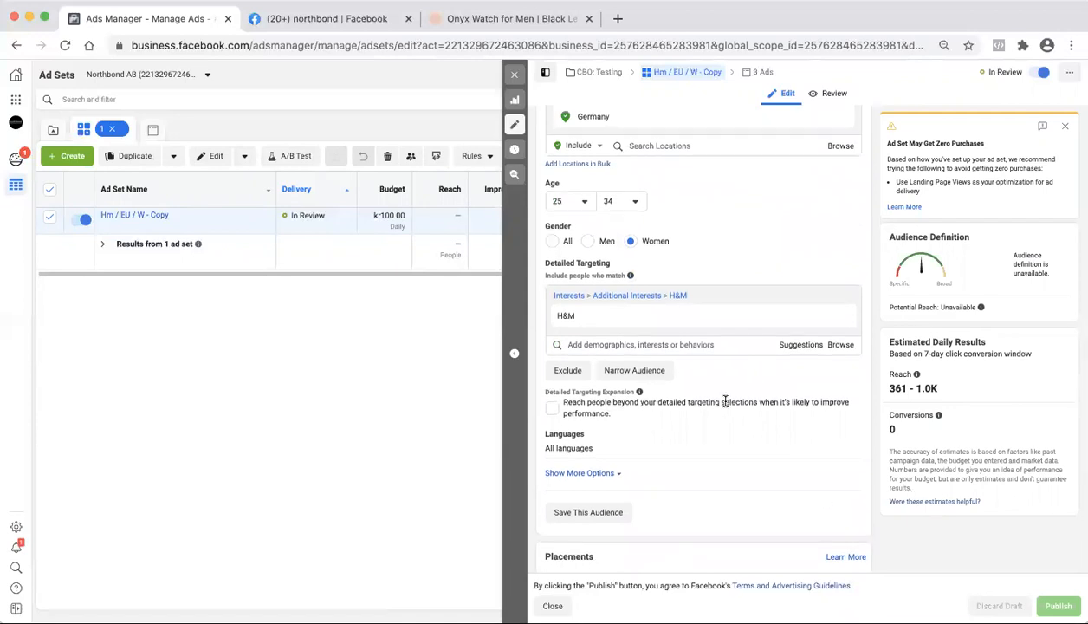
scroll(810, 320, "up", 2)
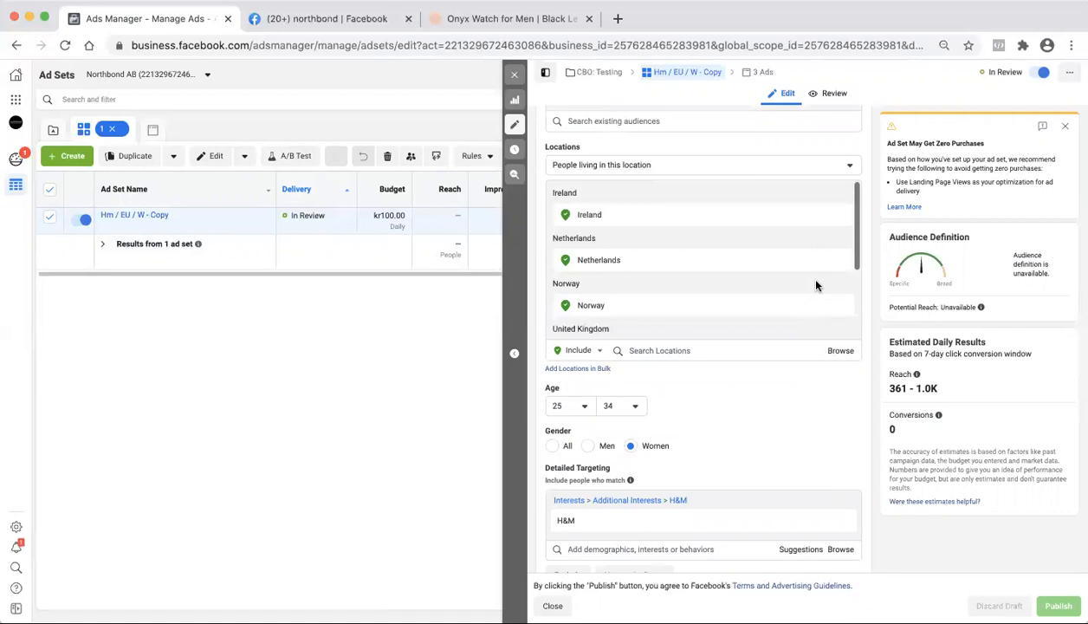
scroll(815, 285, "up", 4)
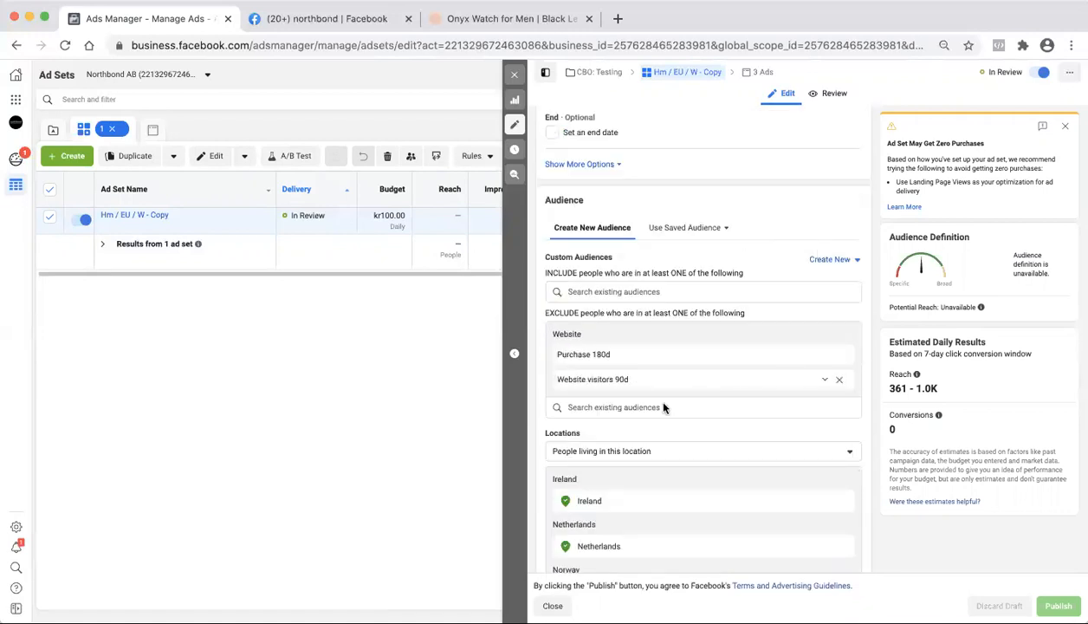
scroll(593, 424, "down", 4)
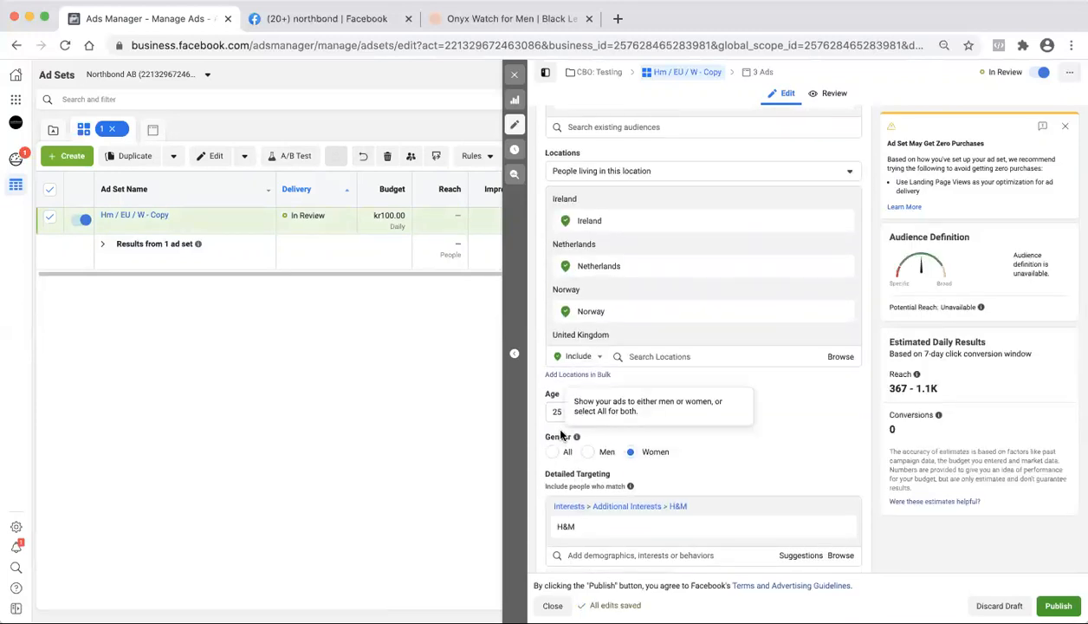
Step: Set the ad set's minimum audience age to 18 and its gender targeting to All
left_click(559, 413)
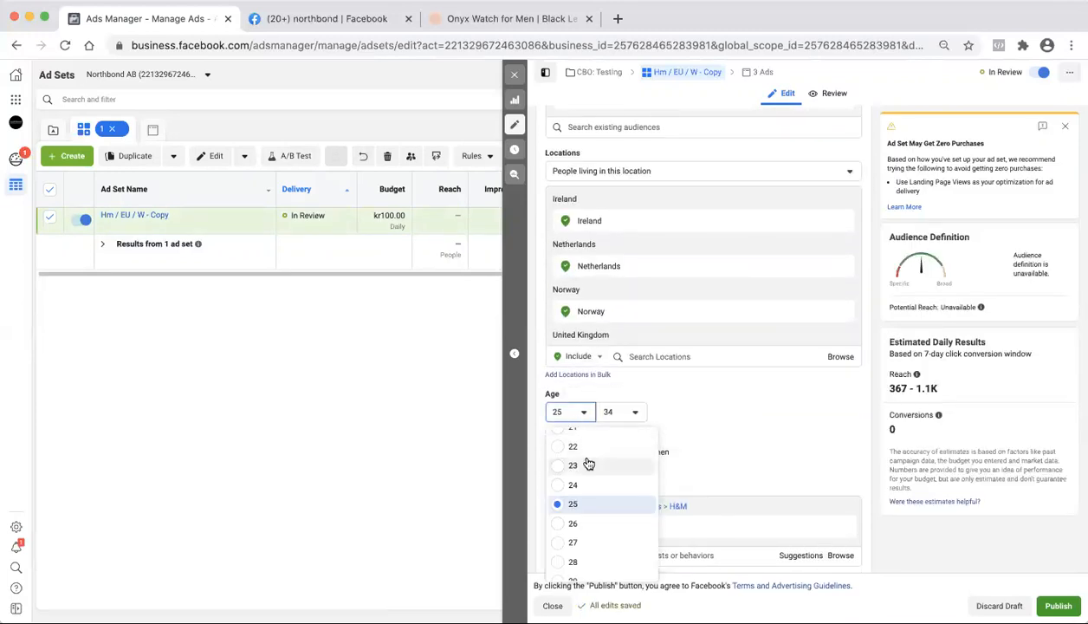
scroll(588, 465, "up", 1)
scroll(589, 464, "up", 2)
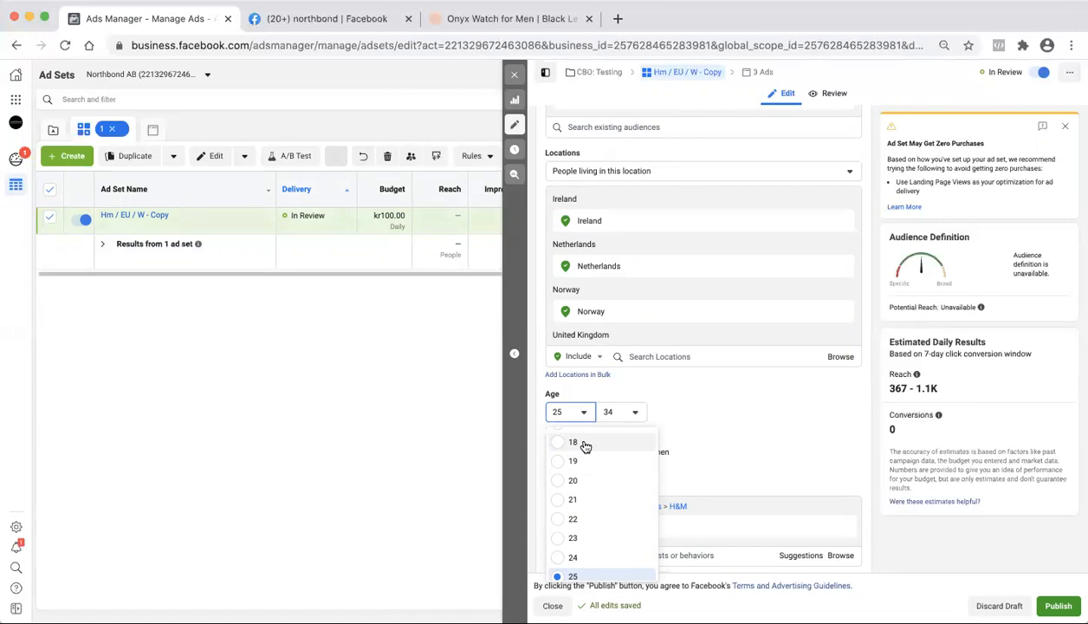
left_click(586, 444)
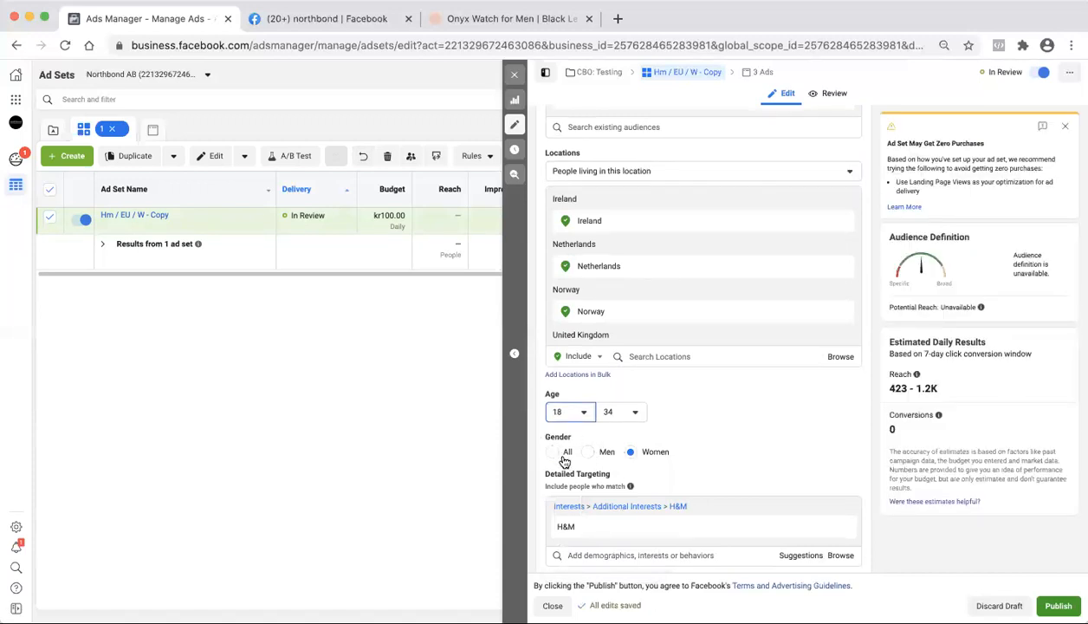
left_click(570, 454)
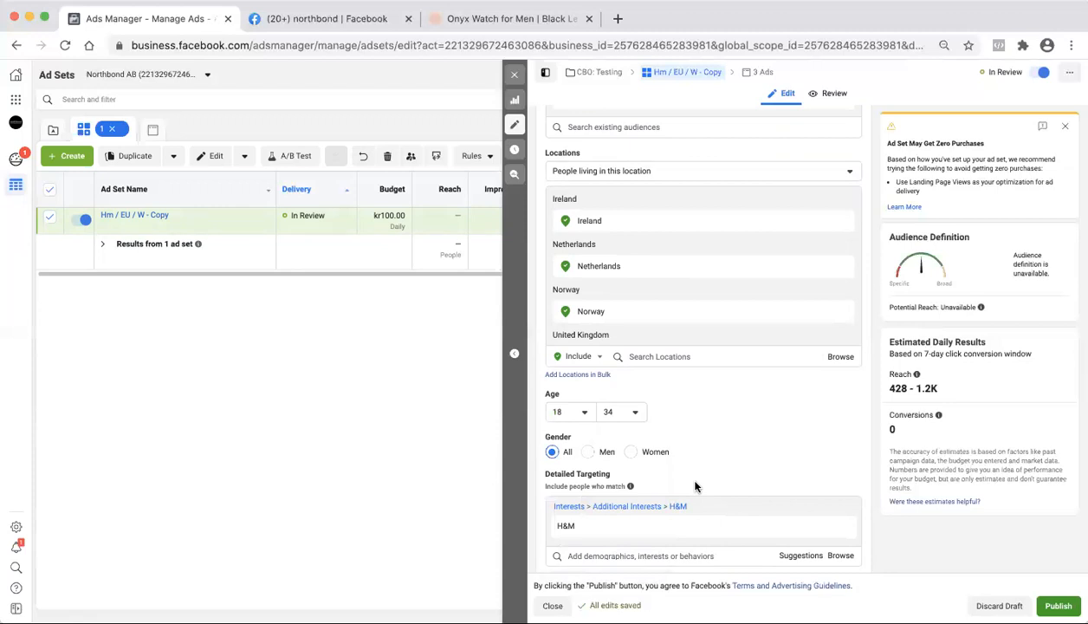
Step: Set the ad set's maximum audience age to 65+
left_click(634, 414)
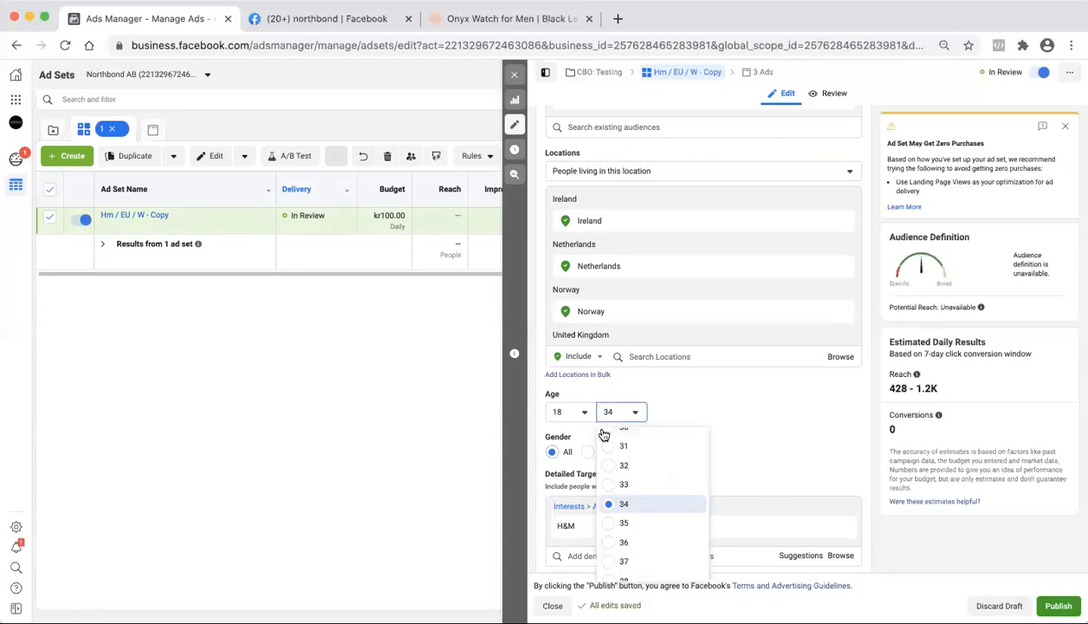
scroll(613, 571, "down", 2)
scroll(612, 570, "down", 5)
left_click(622, 570)
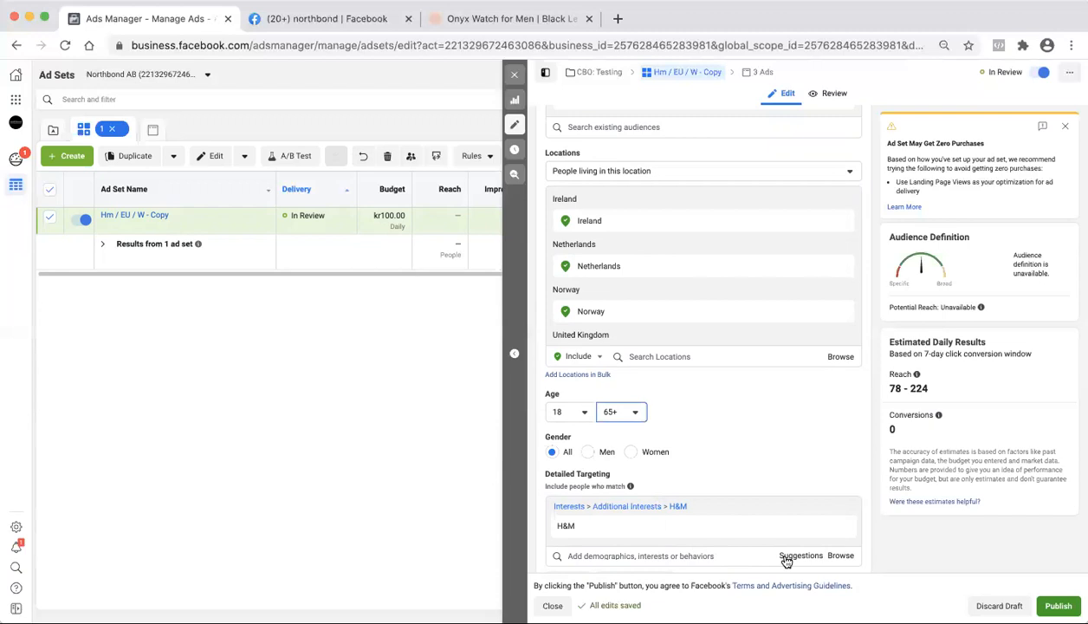
Step: Examine the suggested interests for the ad set's detailed targeting alongside the H&M interest
left_click(788, 556)
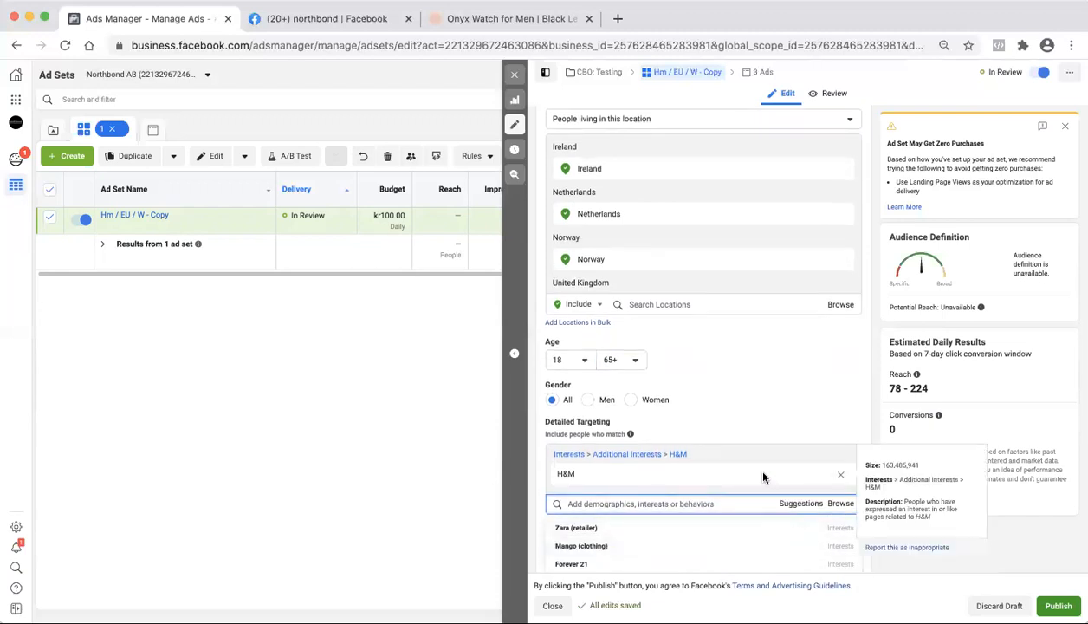
scroll(750, 505, "down", 1)
scroll(750, 504, "down", 3)
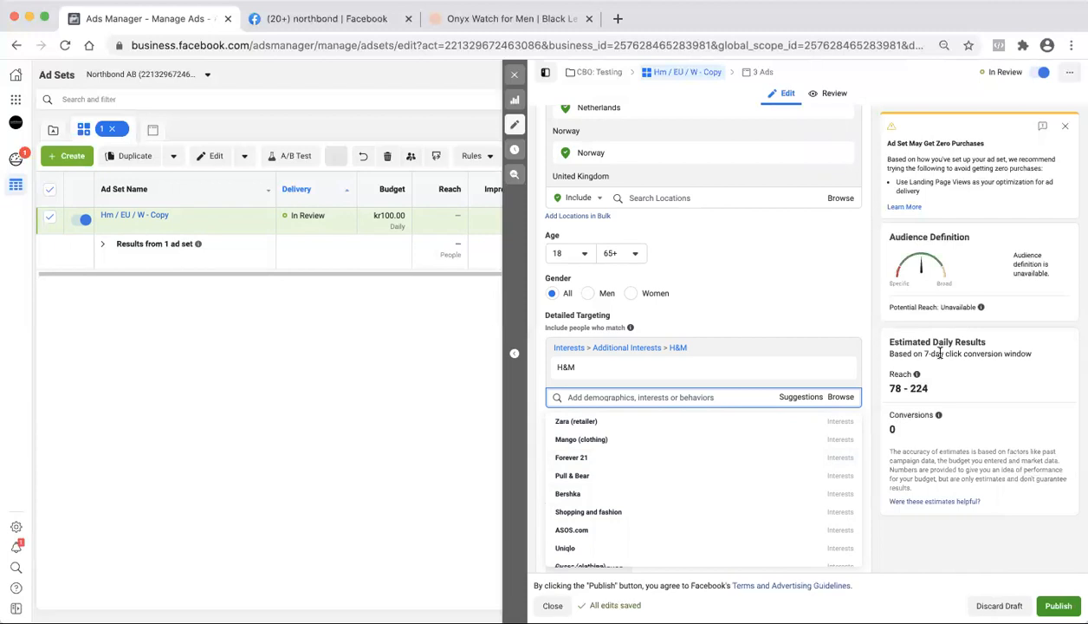
left_click(803, 399)
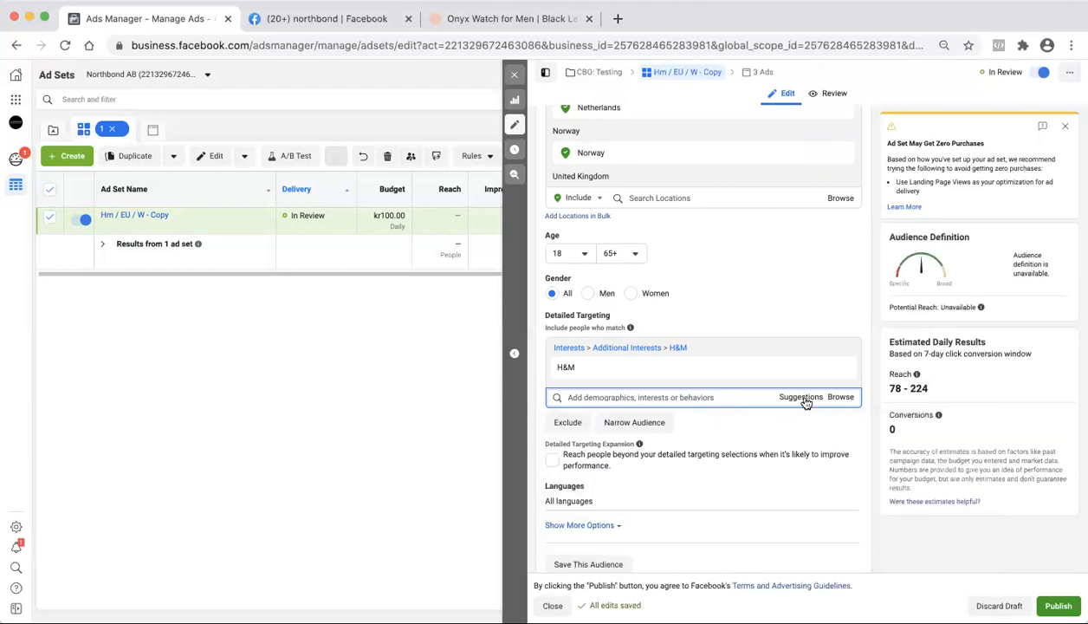
left_click(803, 399)
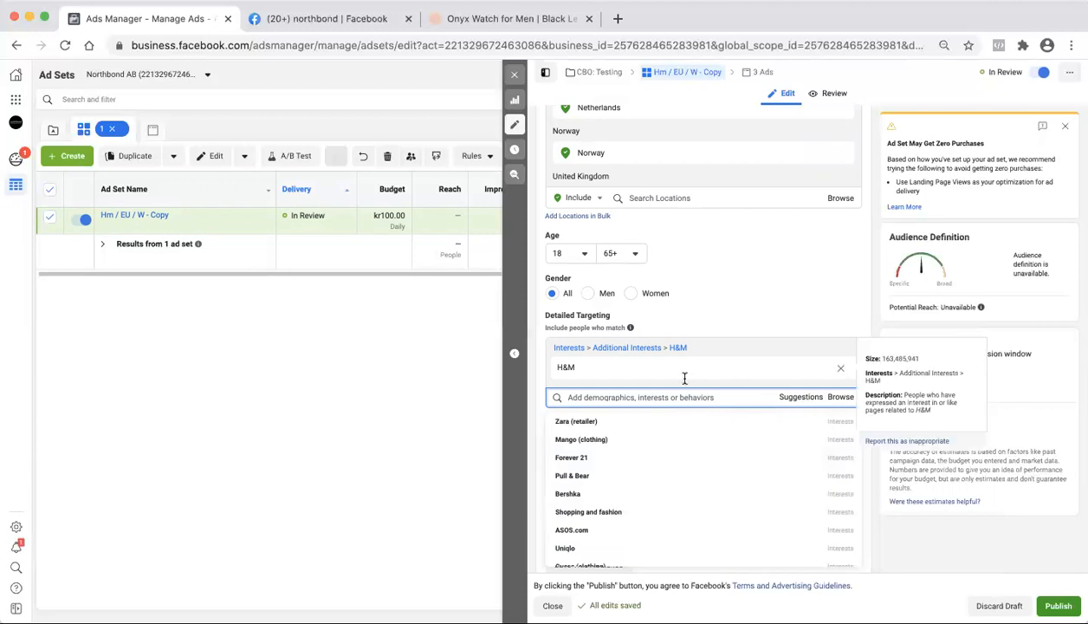
scroll(684, 382, "down", 2)
scroll(676, 439, "down", 3)
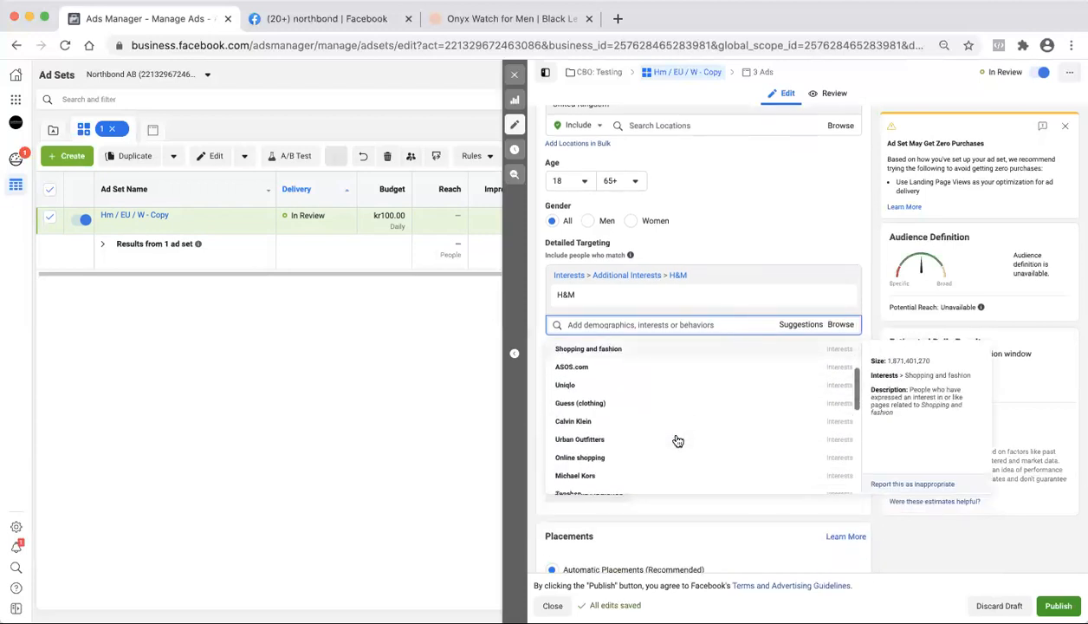
scroll(682, 461, "down", 2)
scroll(682, 462, "down", 1)
scroll(682, 462, "up", 4)
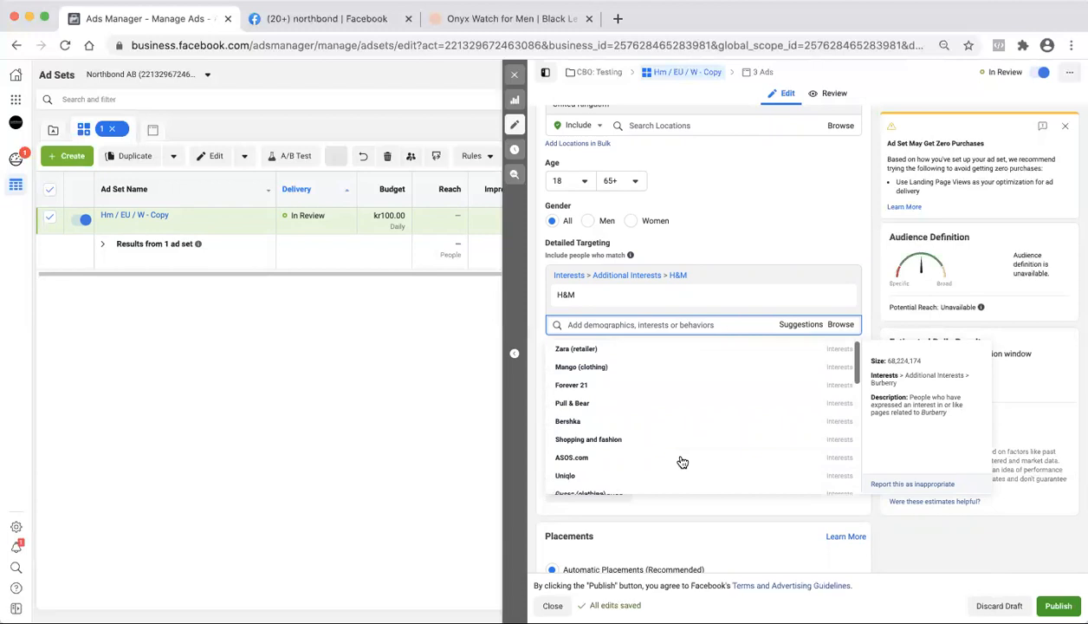
scroll(677, 460, "down", 5)
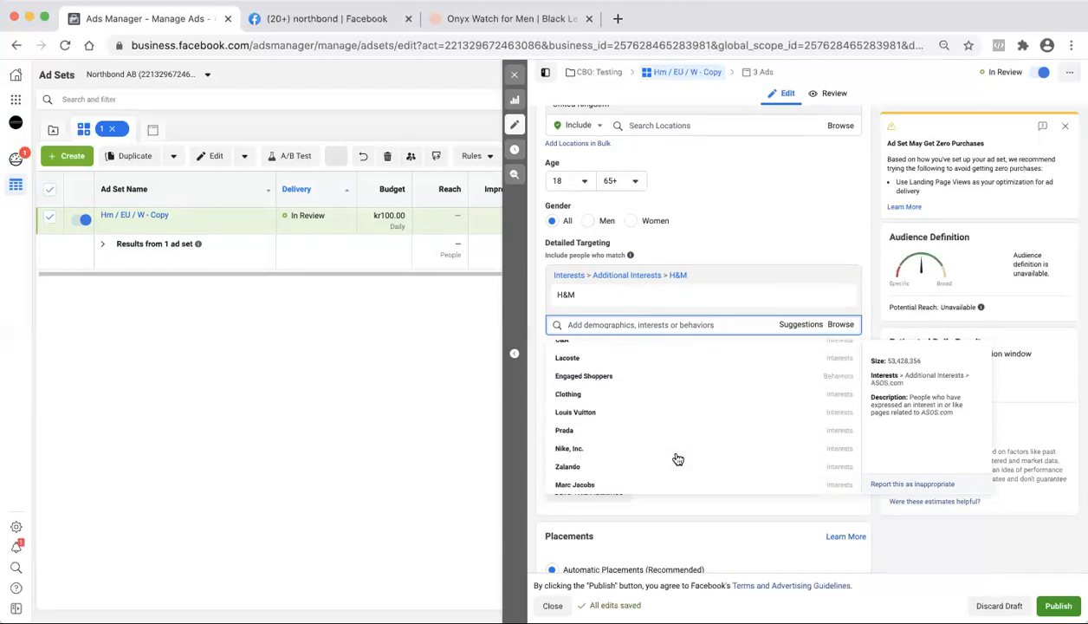
scroll(678, 459, "up", 5)
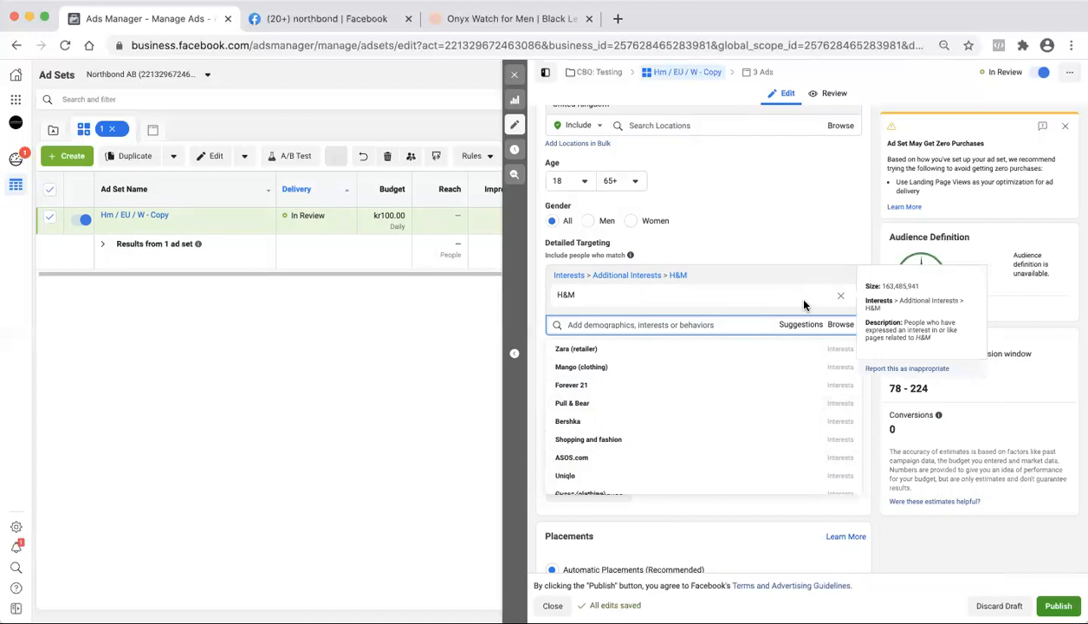
Step: Replace the H&M interest in the ad set's detailed targeting with the Watch interest
left_click(840, 296)
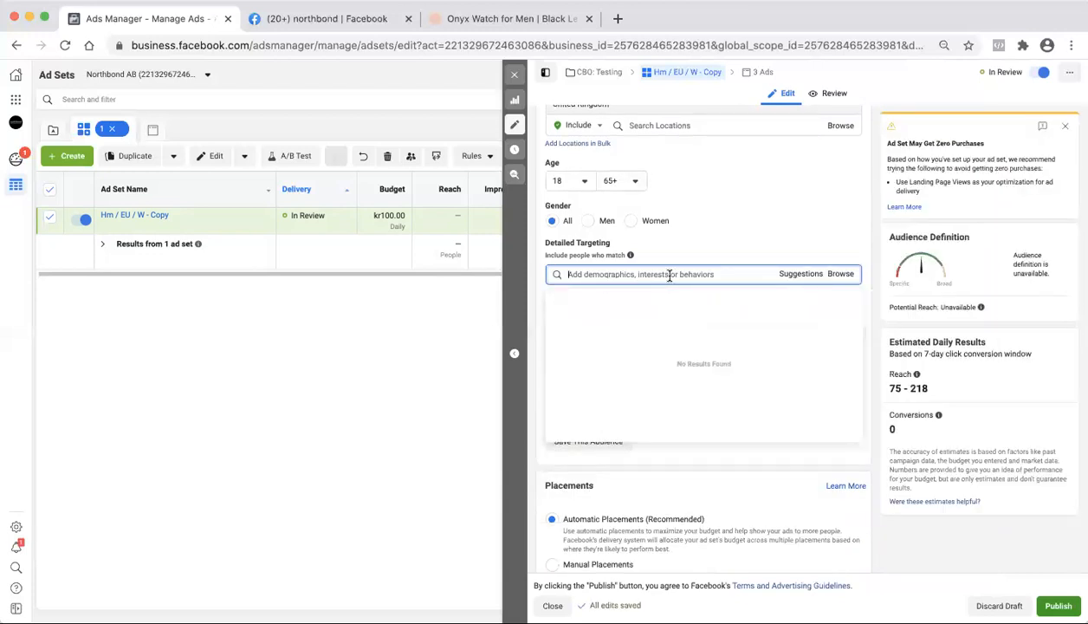
left_click(782, 275)
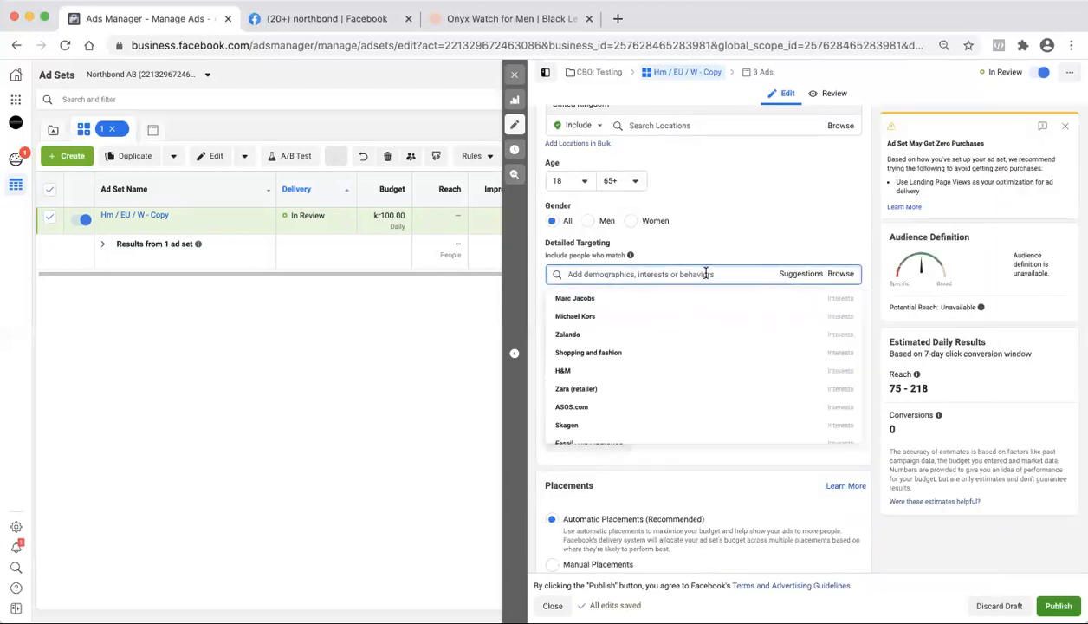
left_click(706, 274)
type("wat")
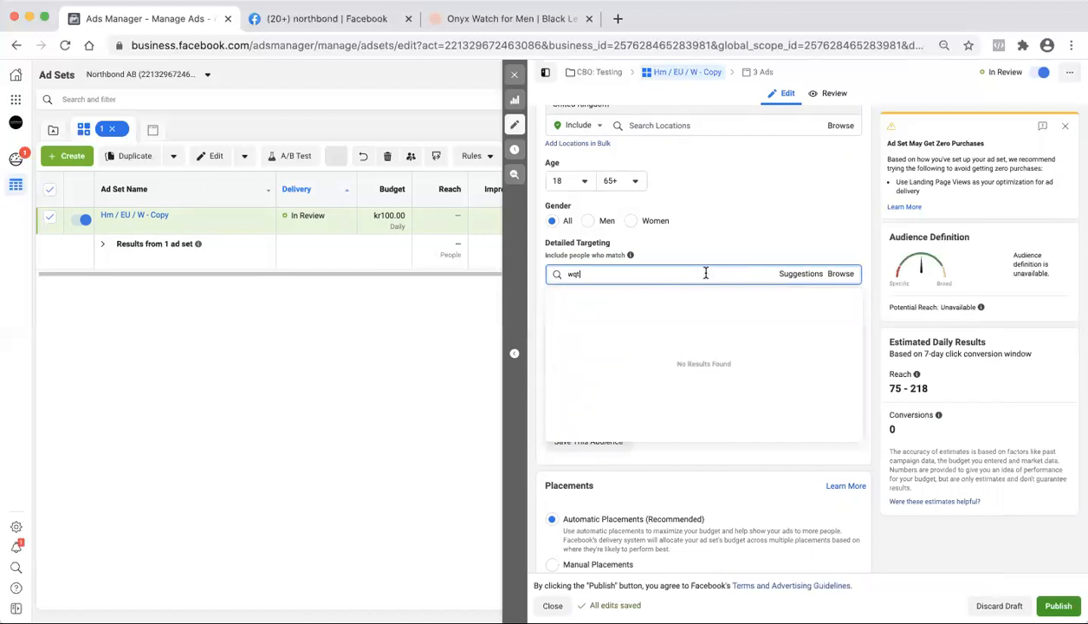
type("ch")
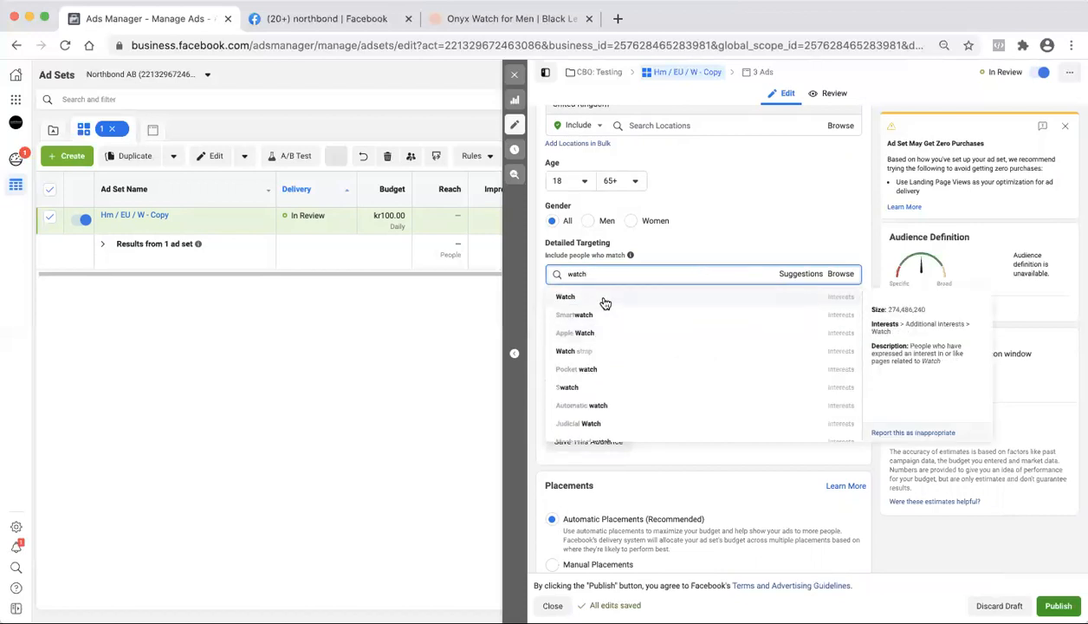
left_click(604, 299)
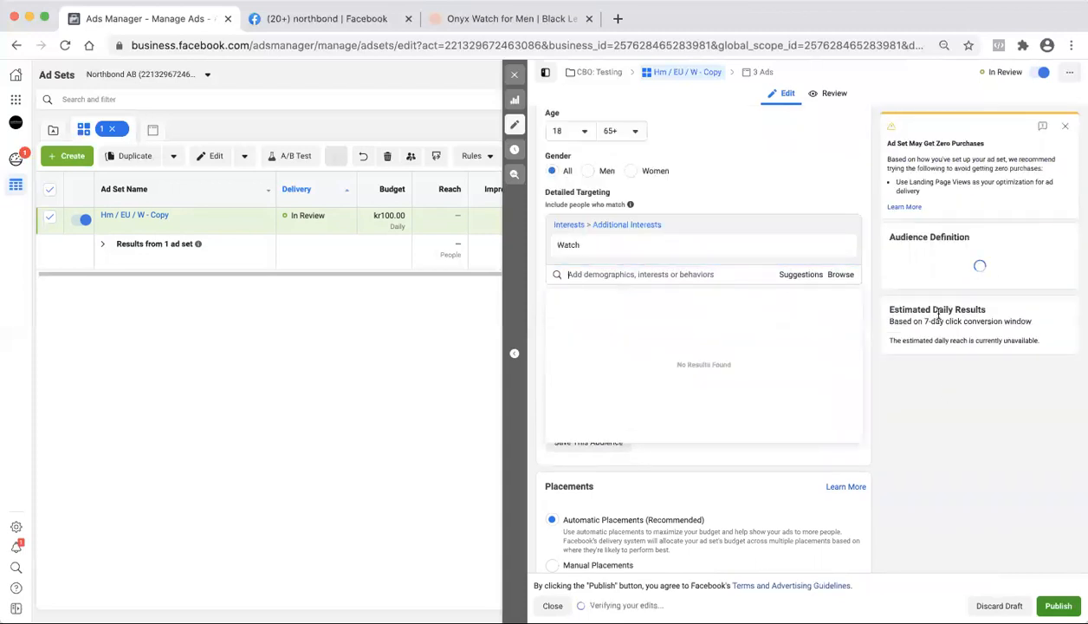
Step: Review the ad set's placements, optimization settings, targeted countries, age, gender and detailed targeting
scroll(853, 373, "down", 5)
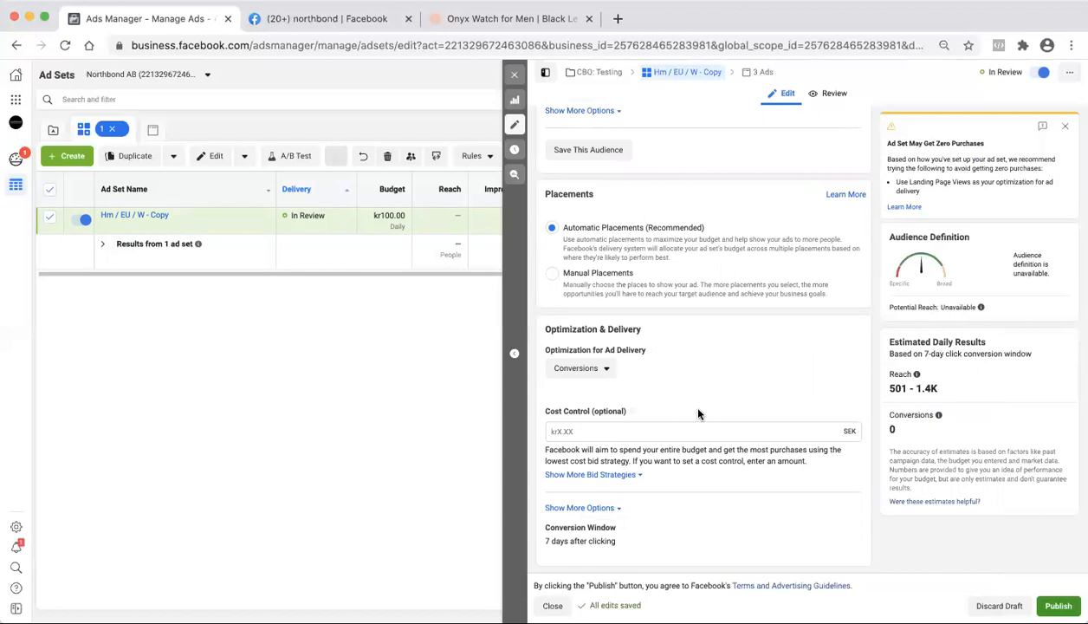
scroll(698, 414, "up", 5)
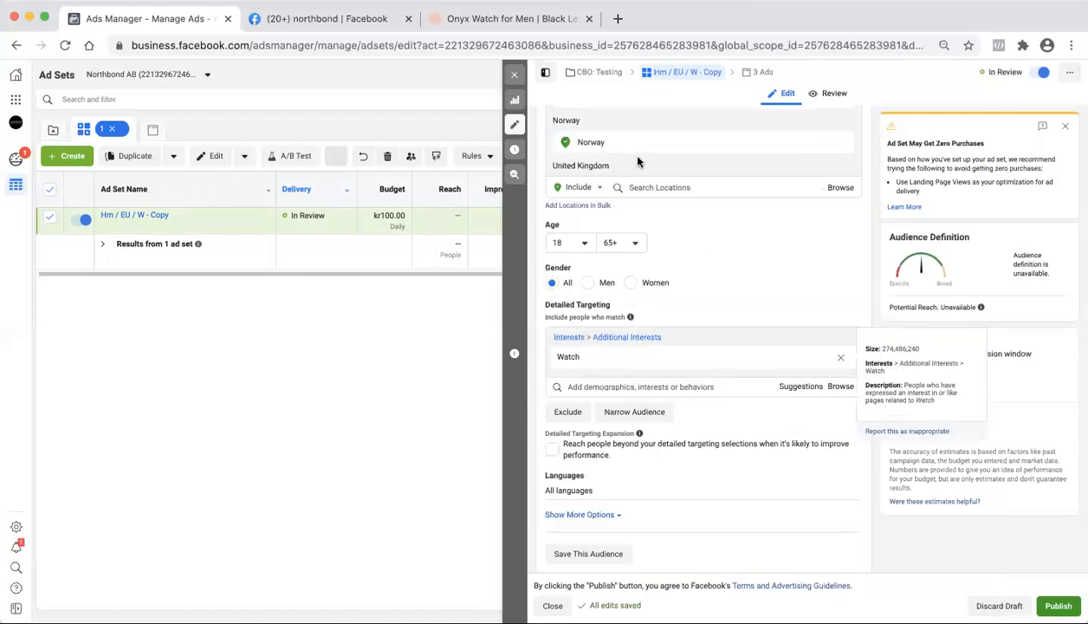
scroll(638, 163, "up", 3)
scroll(648, 255, "down", 3)
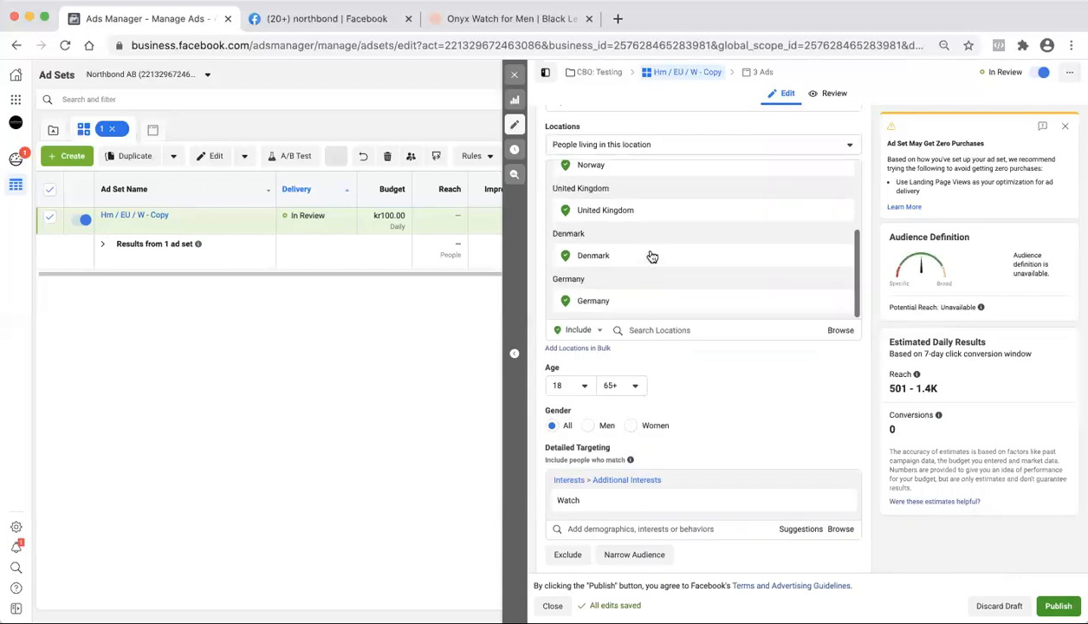
scroll(649, 255, "up", 3)
scroll(648, 260, "down", 2)
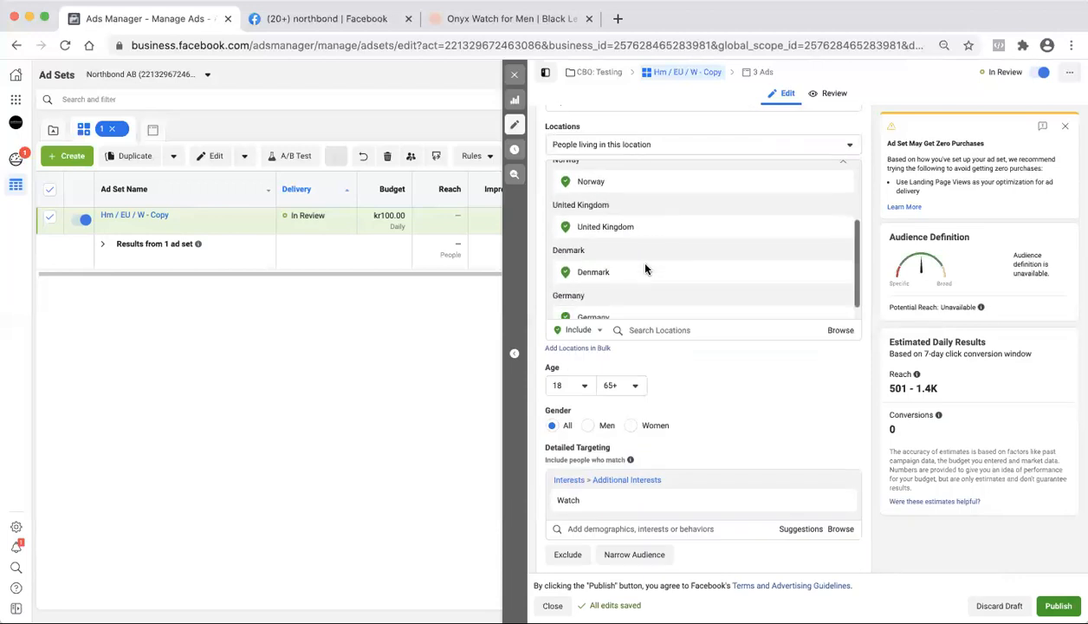
scroll(648, 278, "down", 1)
scroll(707, 250, "up", 3)
scroll(707, 251, "down", 1)
scroll(708, 251, "down", 1)
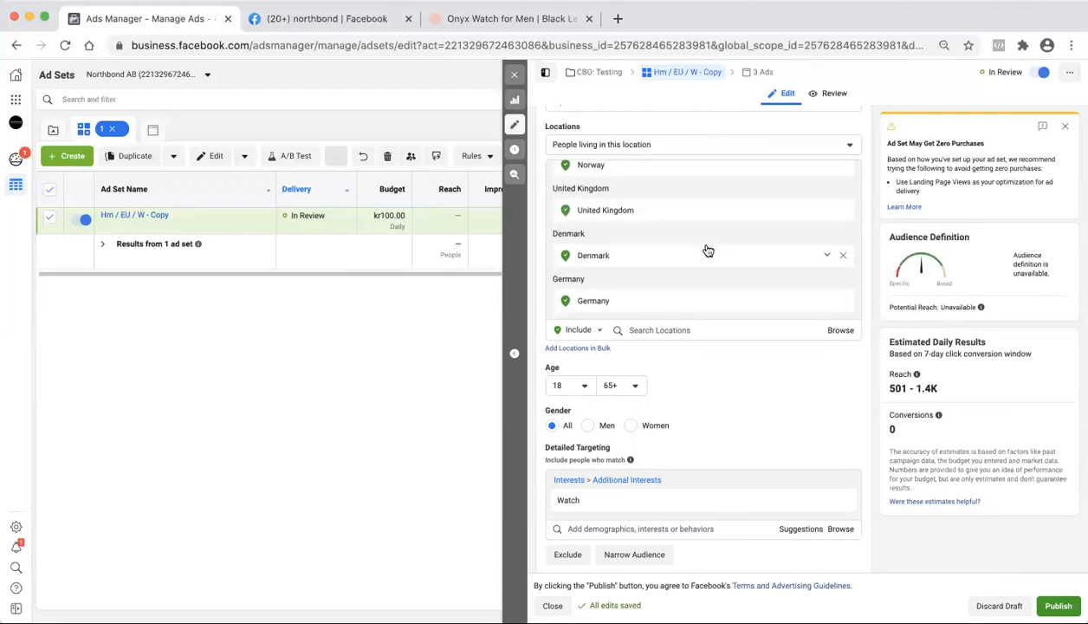
scroll(708, 251, "down", 1)
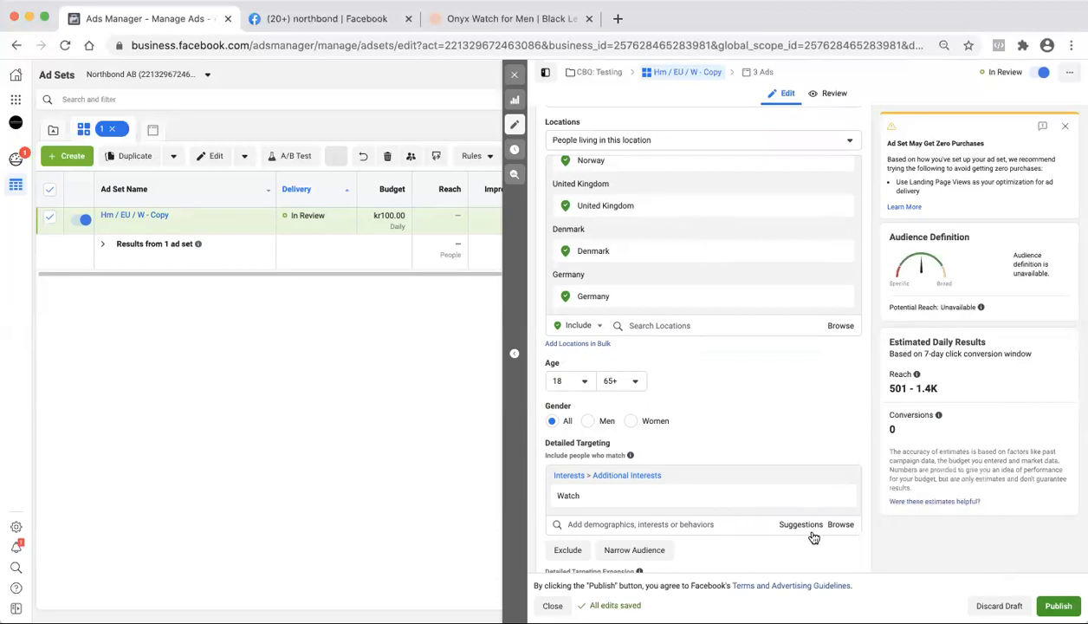
scroll(735, 397, "up", 1)
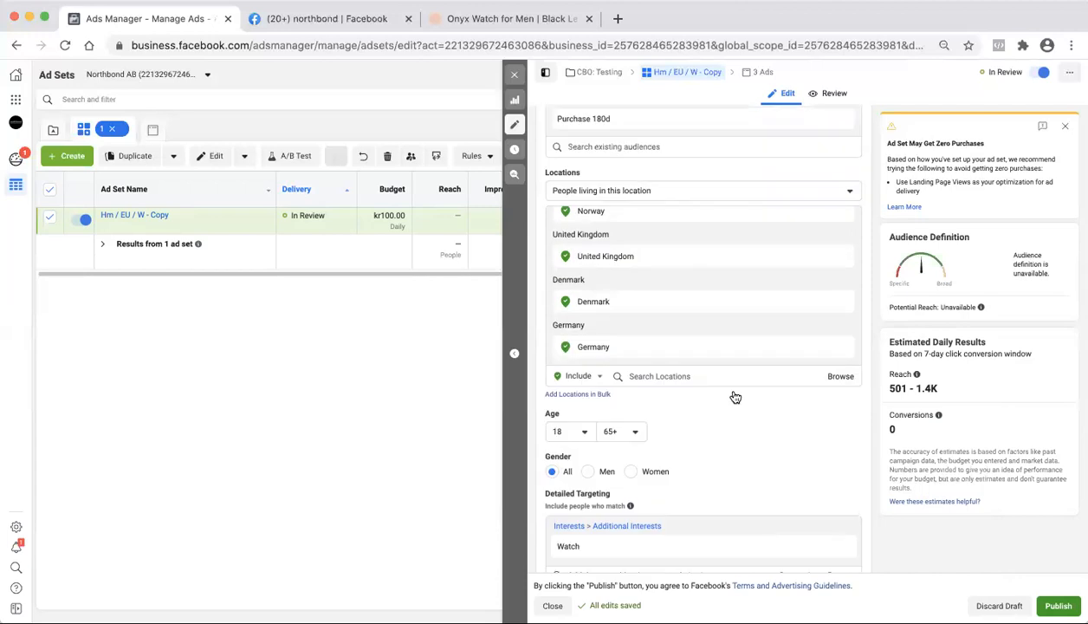
Step: Rename the Hm / EU / W - Copy ad set as Watch / EU
scroll(735, 397, "up", 4)
scroll(733, 392, "up", 5)
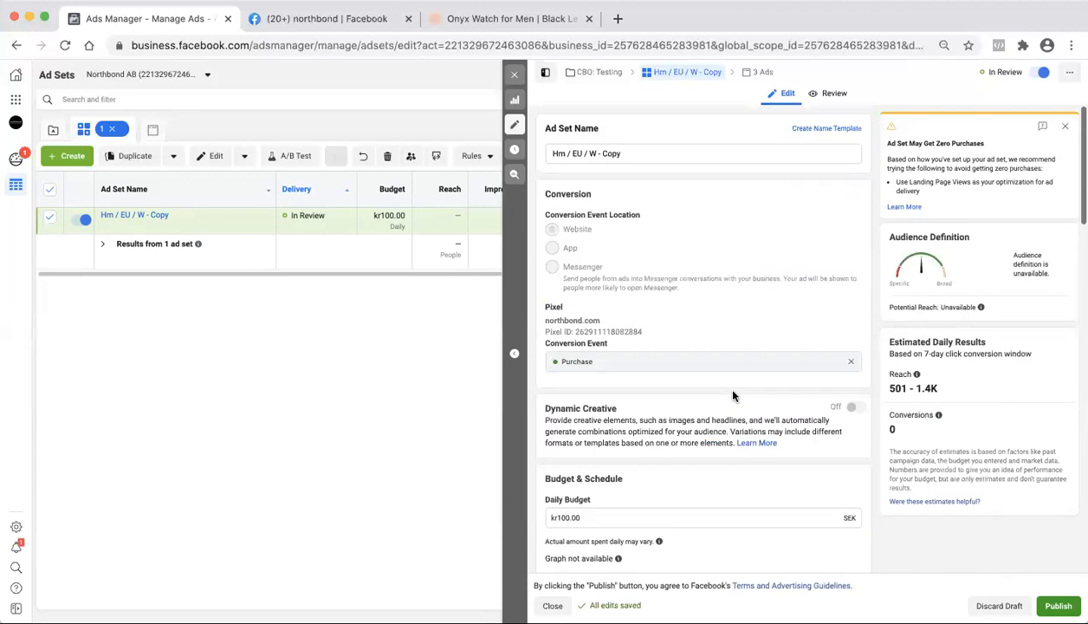
left_click(651, 157)
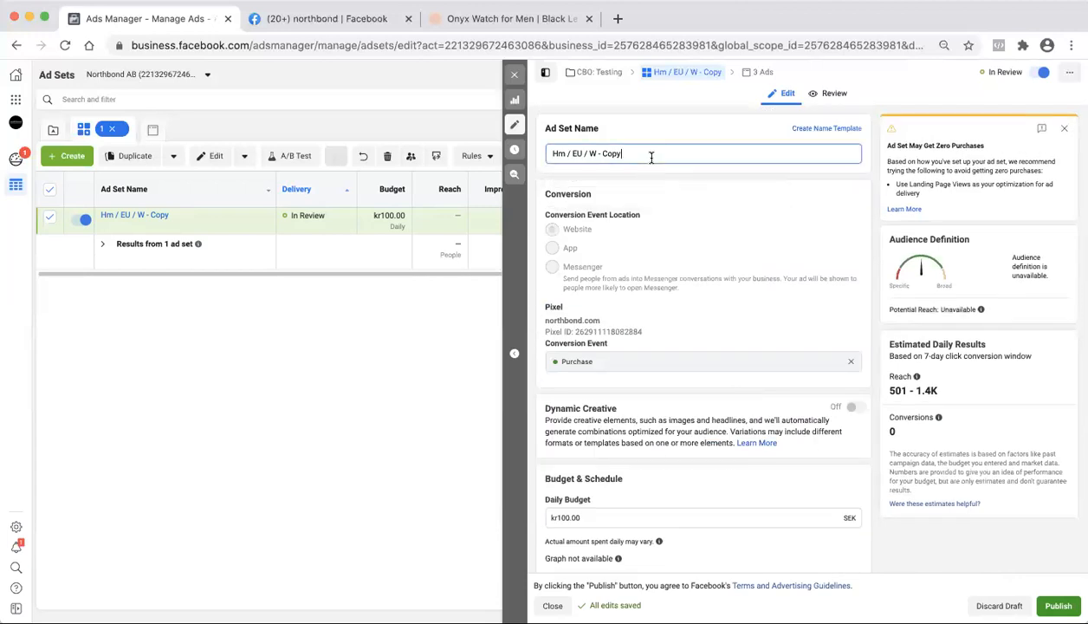
left_click_drag(621, 152, 588, 153)
key("BackSpace")
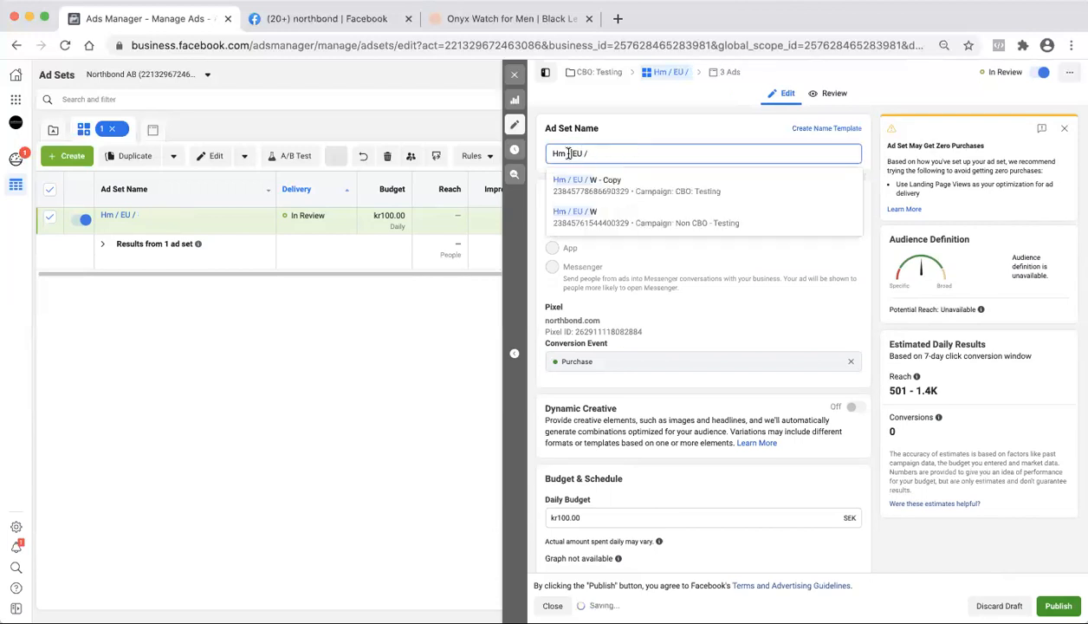
left_click(569, 154)
key("BackSpace")
key("BackSpace")
key("BackSpace")
key("BackSpace")
type("Watch ")
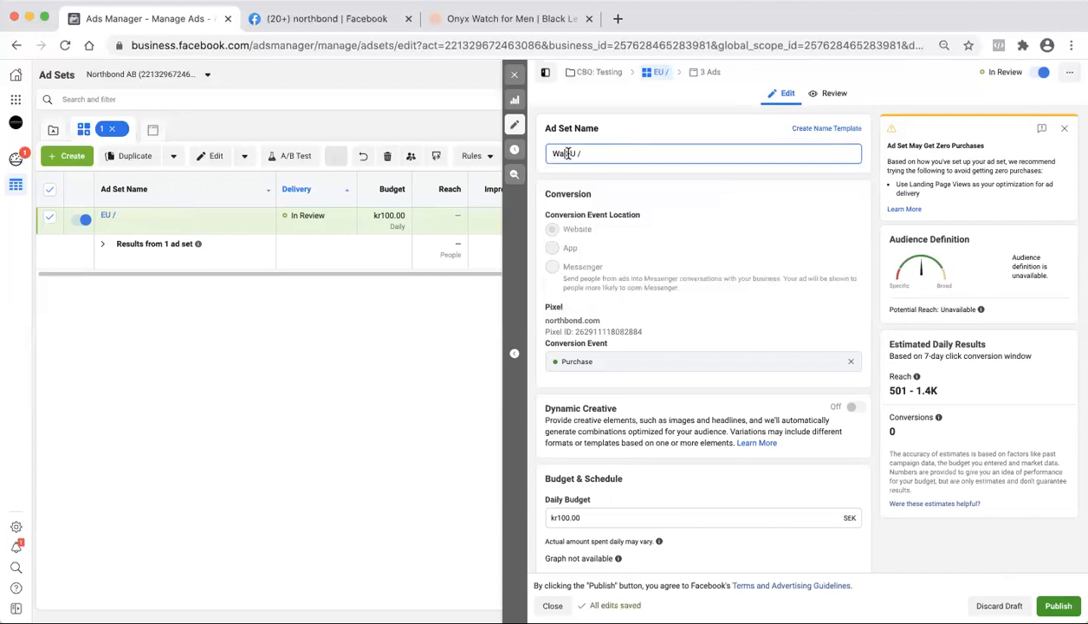
type("/")
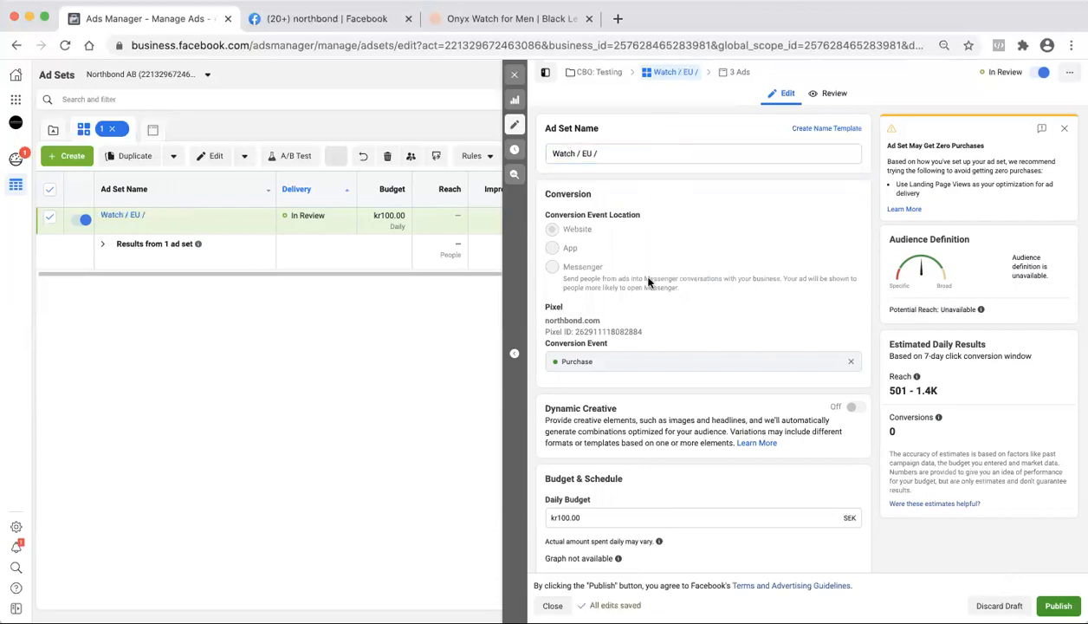
key("BackSpace")
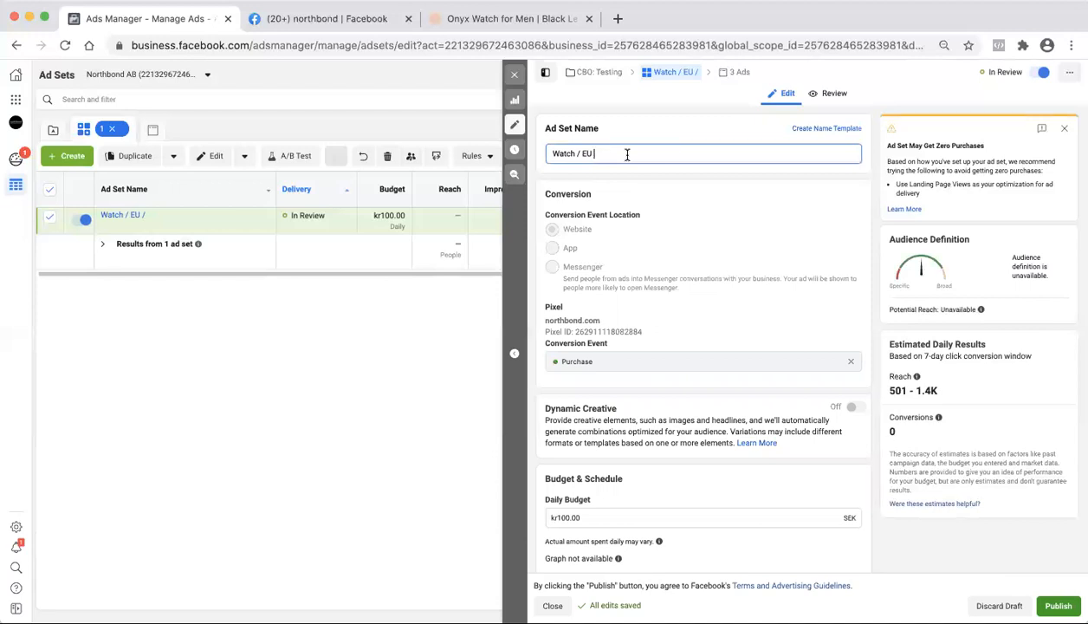
Step: Dismiss the "Ad Set May Get Zero Purchases" recommendation beside the ad set's settings
scroll(662, 206, "down", 5)
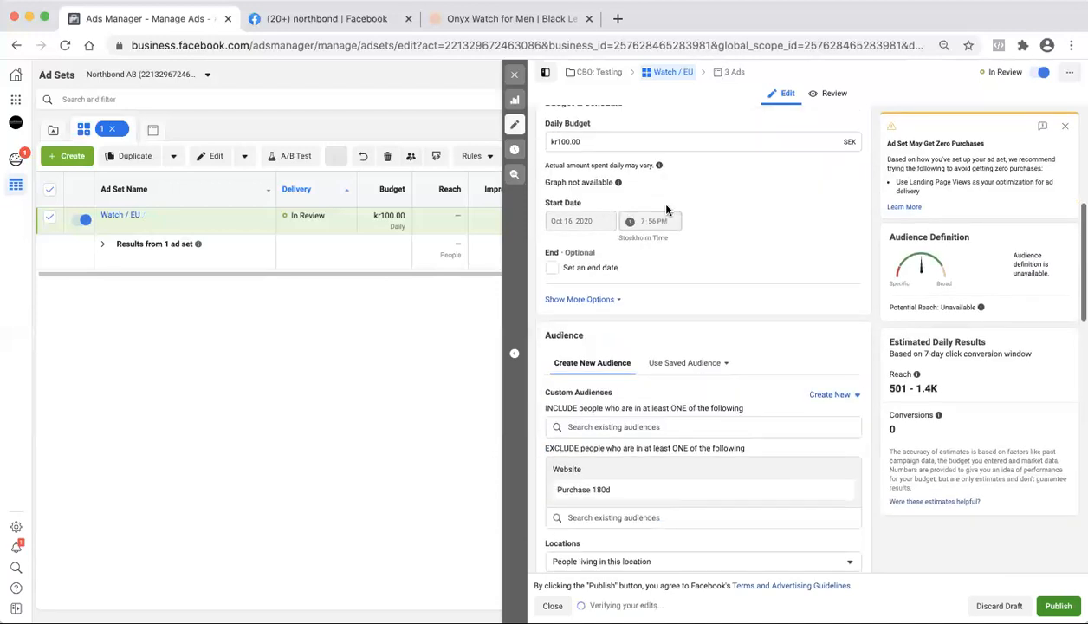
scroll(710, 280, "down", 1)
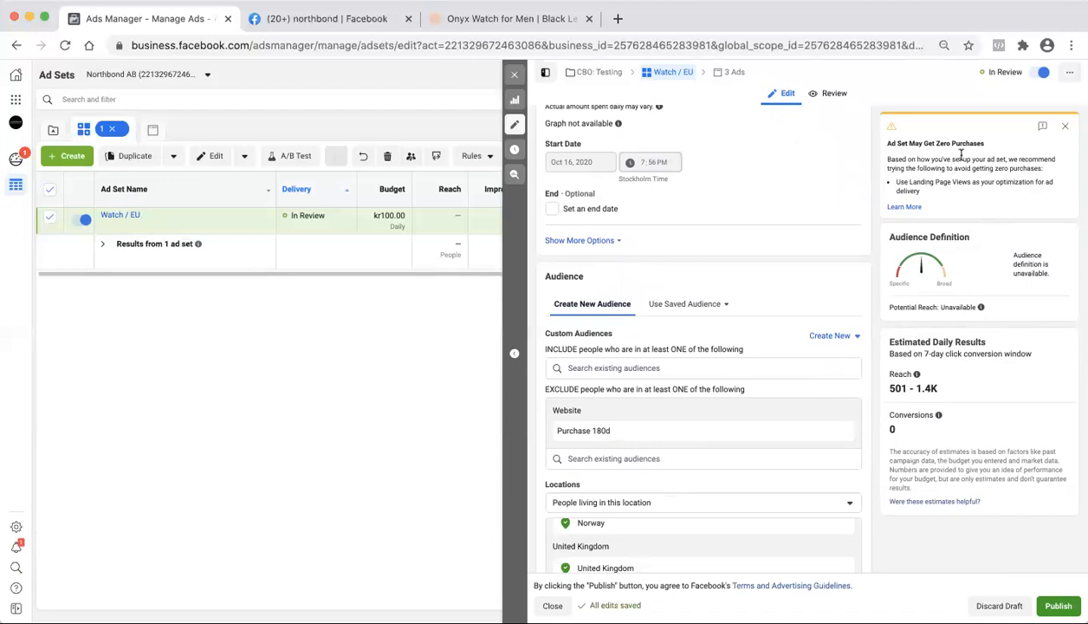
left_click(1063, 127)
scroll(829, 288, "down", 1)
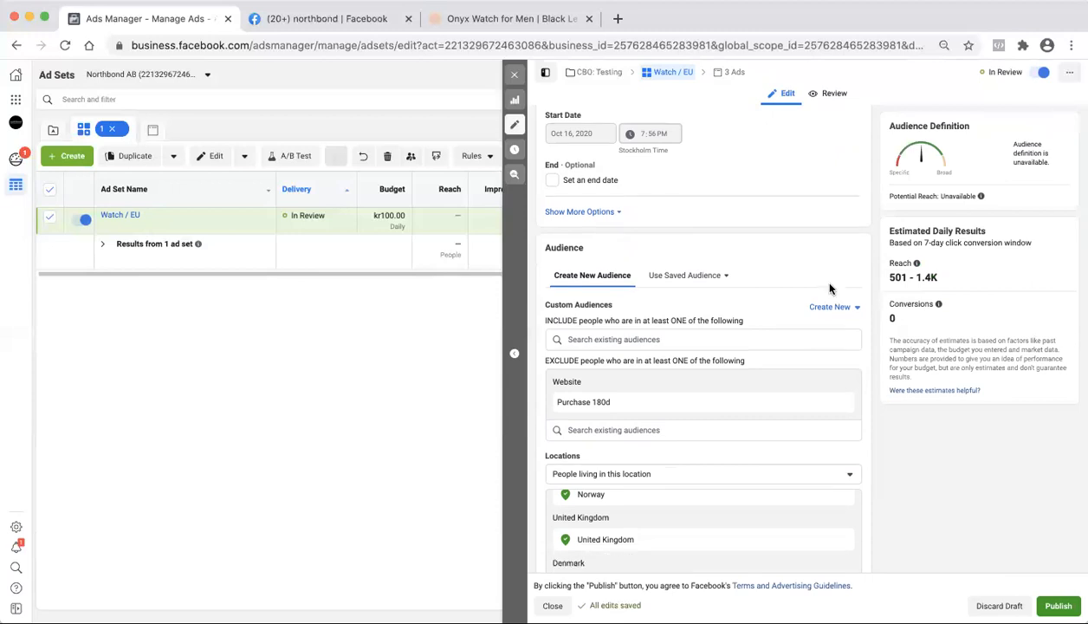
Step: Examine the ad set's locations, age, gender, detailed targeting and additional audience options such as Connections
scroll(829, 288, "down", 10)
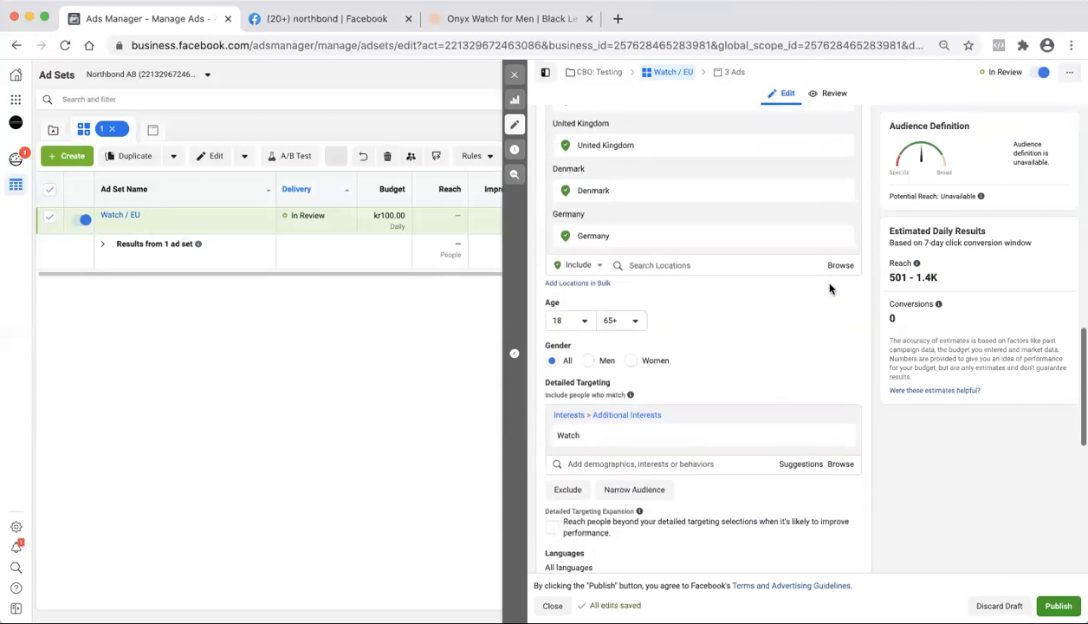
scroll(829, 289, "down", 5)
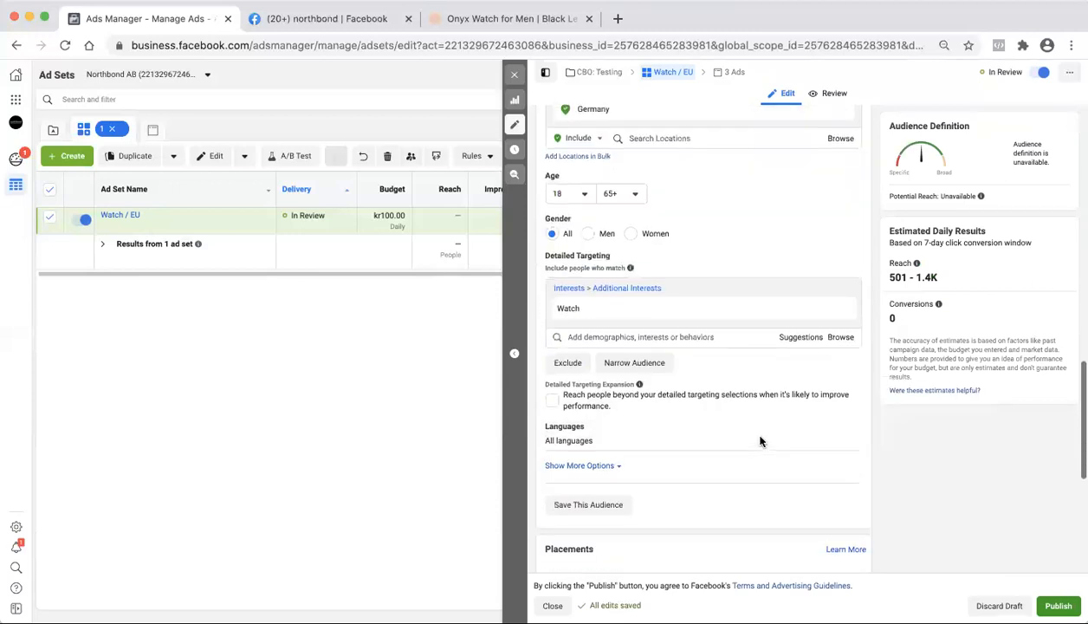
left_click(800, 329)
left_click(805, 328)
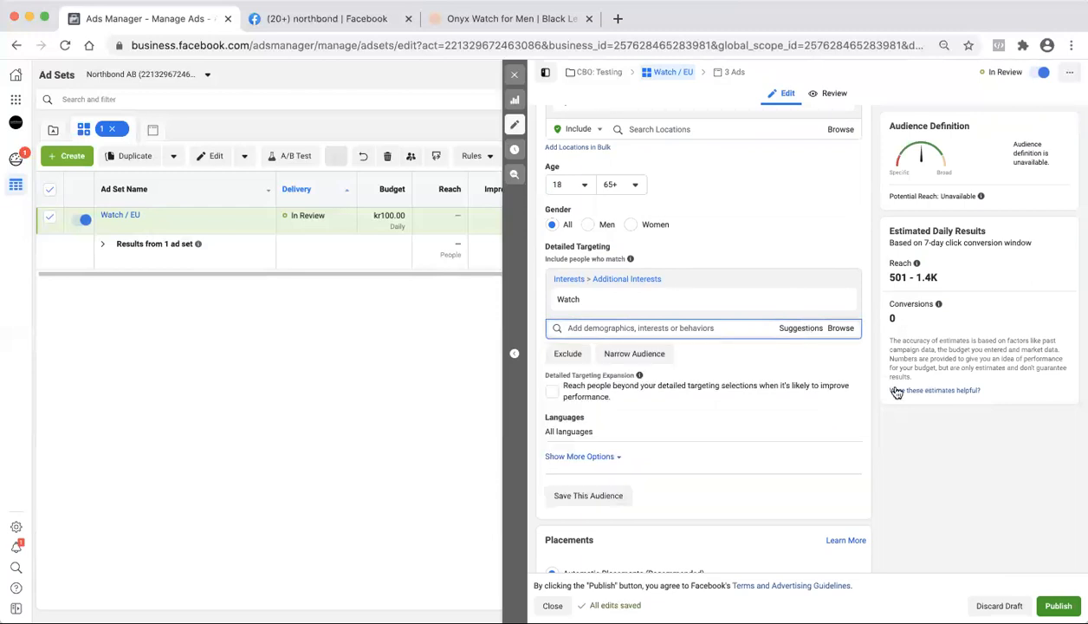
scroll(833, 394, "down", 5)
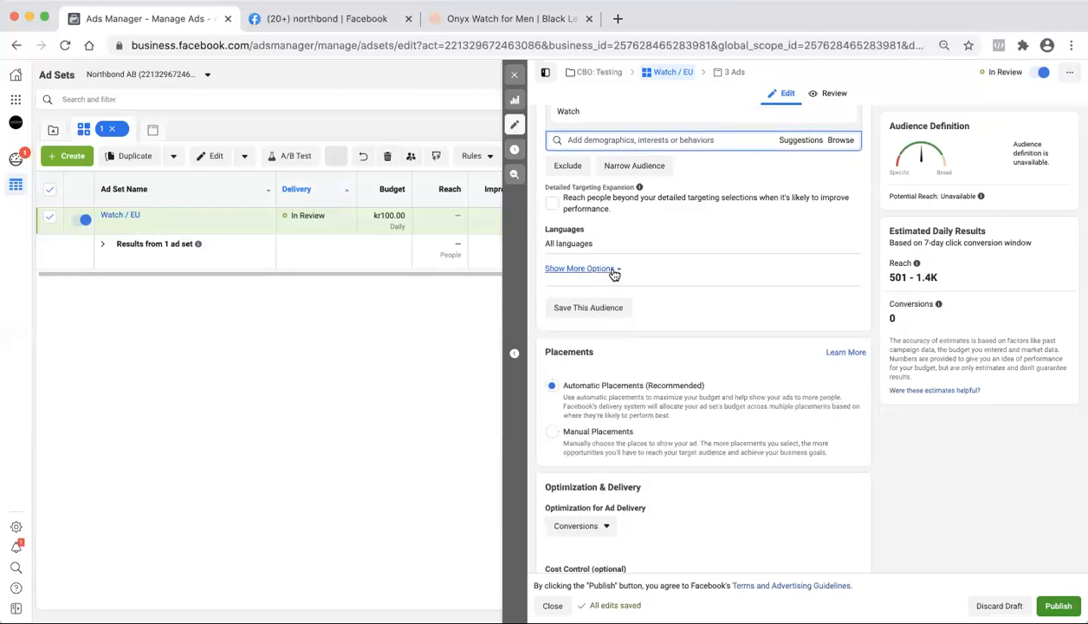
left_click(610, 269)
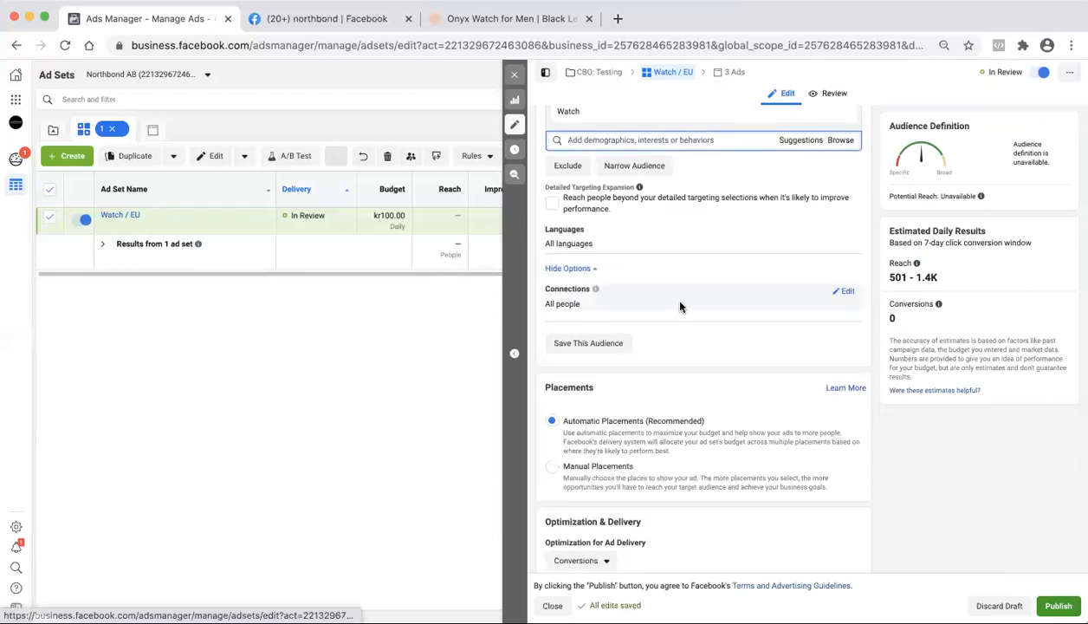
left_click(578, 270)
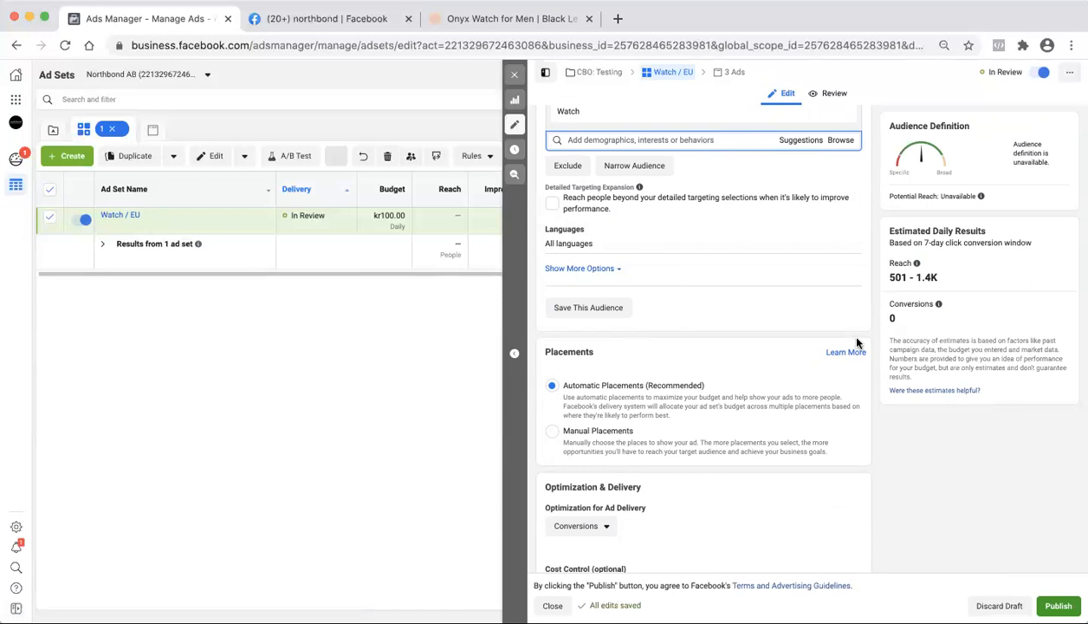
Step: Turn on detailed targeting expansion for the Watch / EU ad set, show its additional audience options, and close the editor
scroll(857, 344, "up", 2)
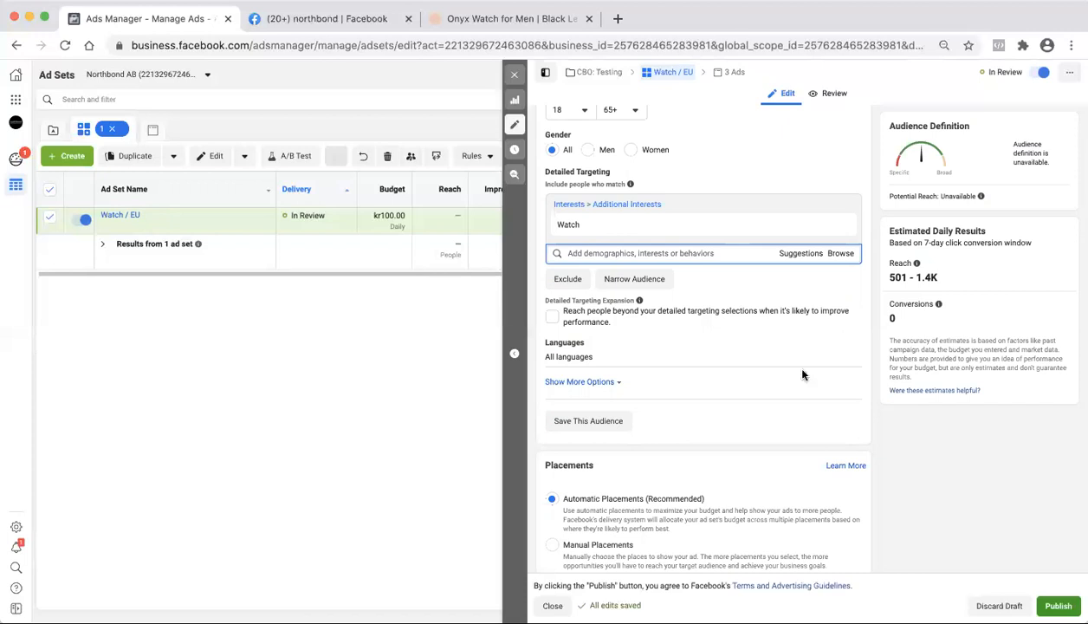
scroll(788, 364, "down", 2)
scroll(587, 290, "down", 4)
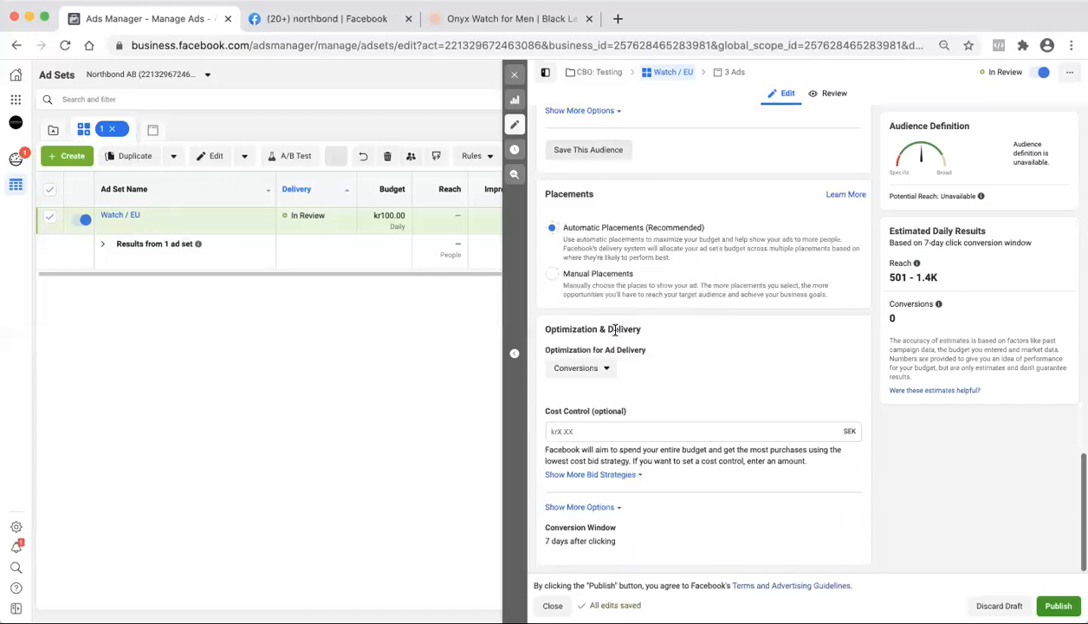
scroll(619, 442, "up", 5)
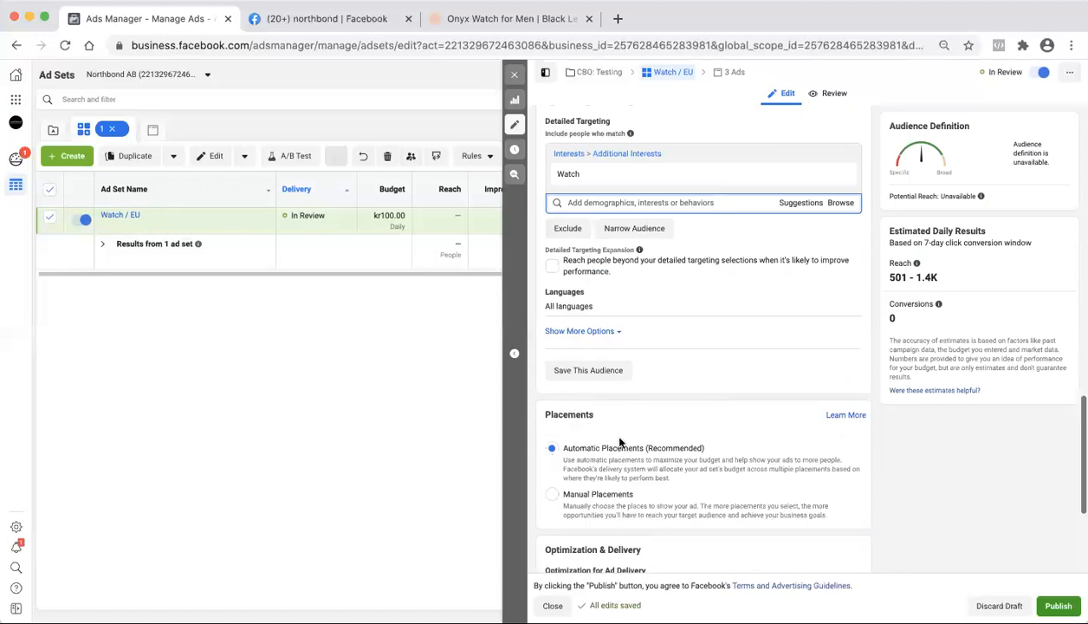
left_click(552, 269)
left_click(613, 338)
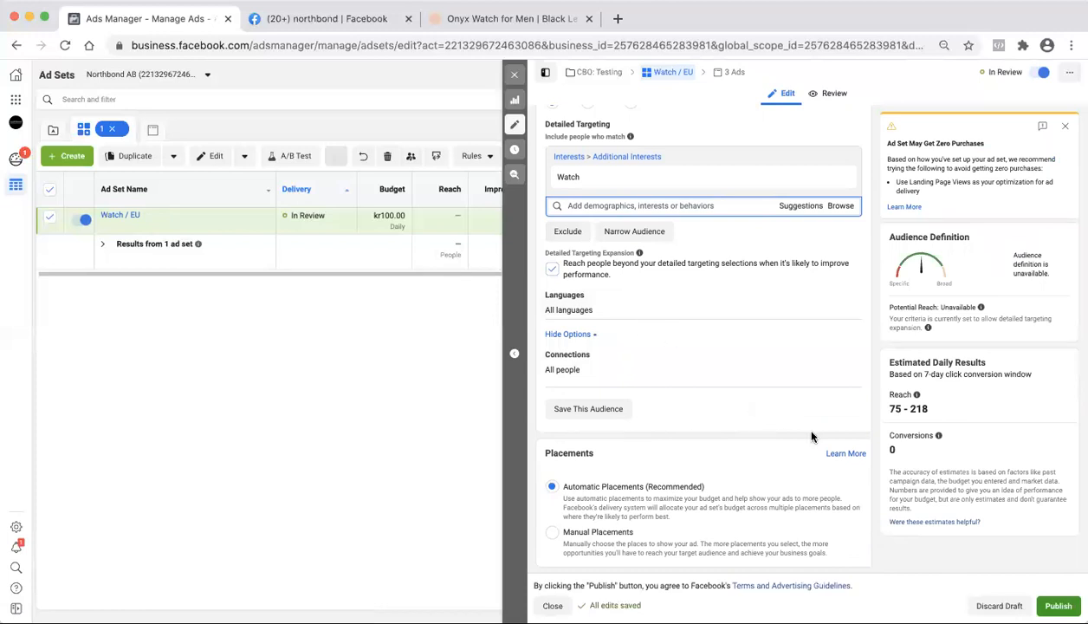
left_click(552, 270)
left_click(552, 270)
left_click(514, 75)
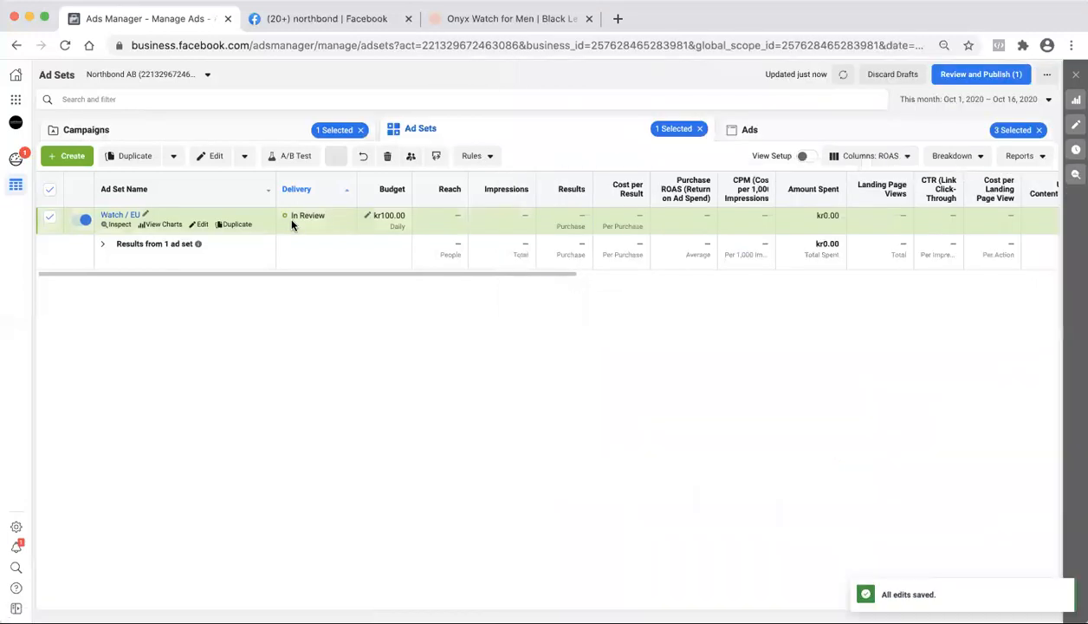
Step: Duplicate the Watch / EU ad set once within its original campaign
left_click(750, 129)
left_click(538, 143)
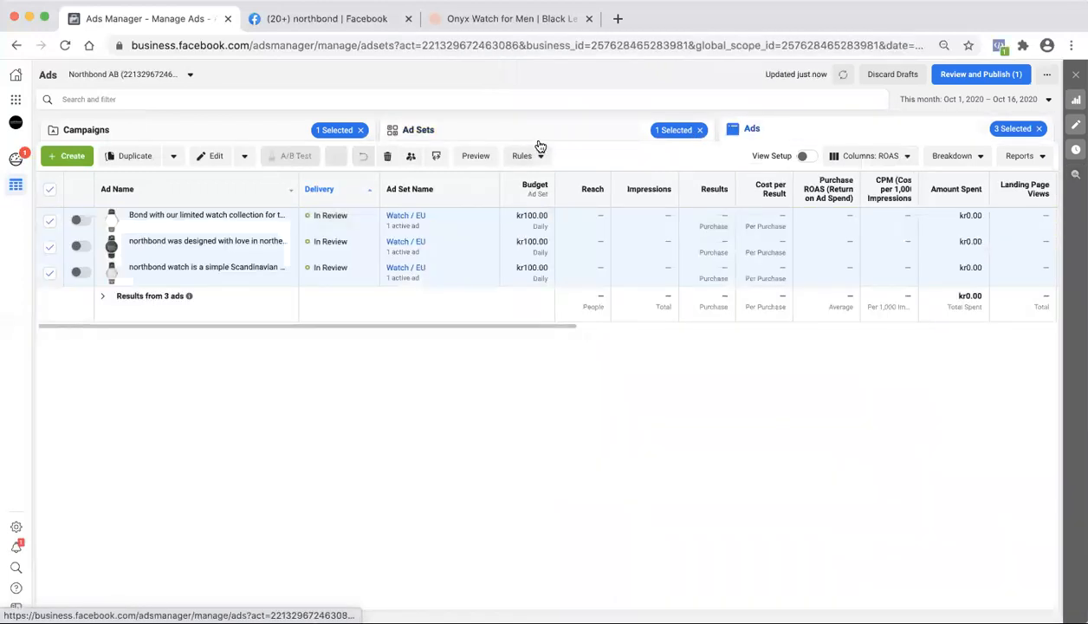
mouse_move(192, 228)
left_click(233, 225)
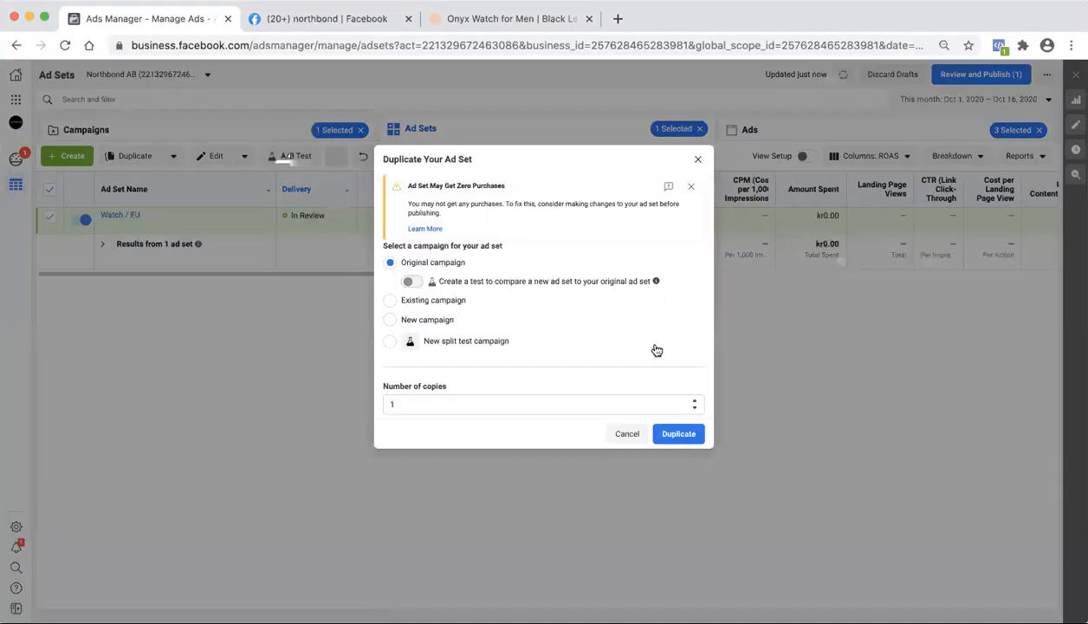
left_click(679, 436)
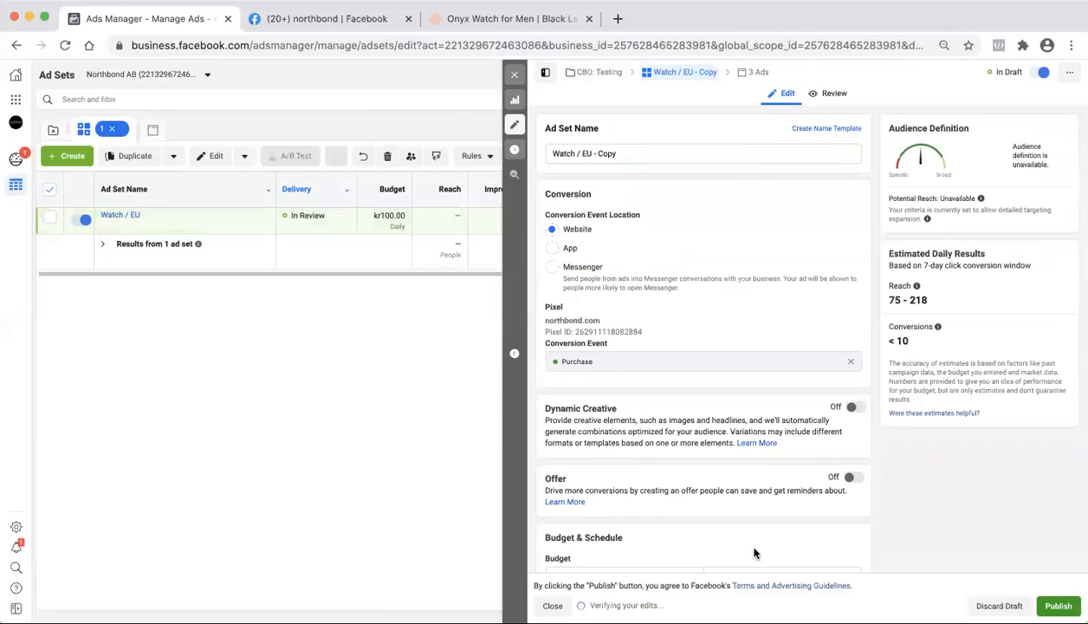
Step: Review the copied ad set's budget, excluded custom audience, targeted countries, age, gender and detailed targeting
scroll(754, 550, "down", 5)
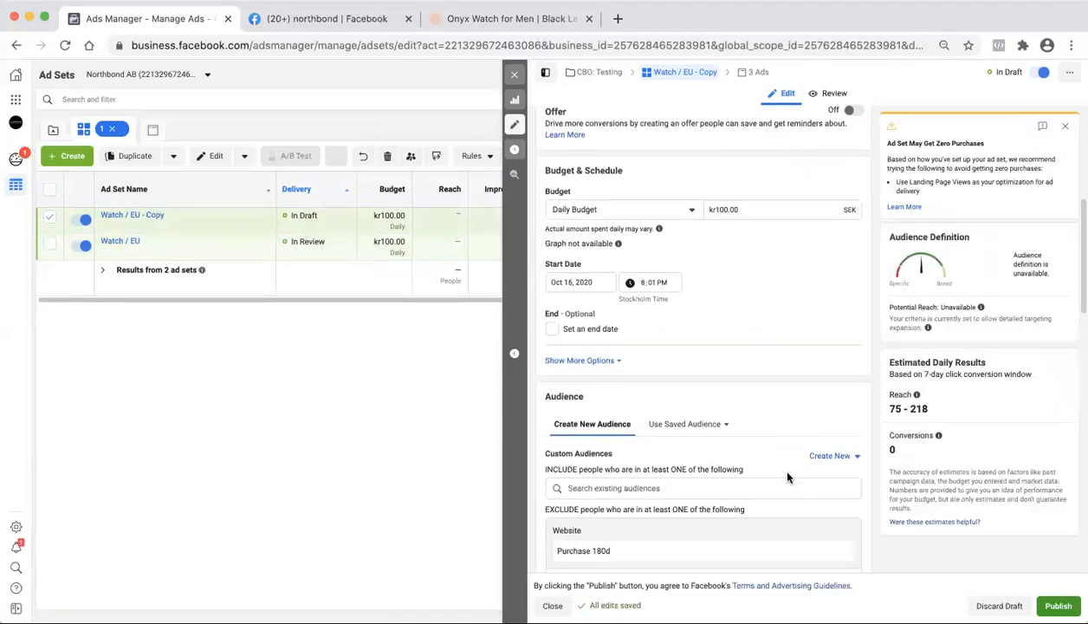
scroll(786, 476, "down", 2)
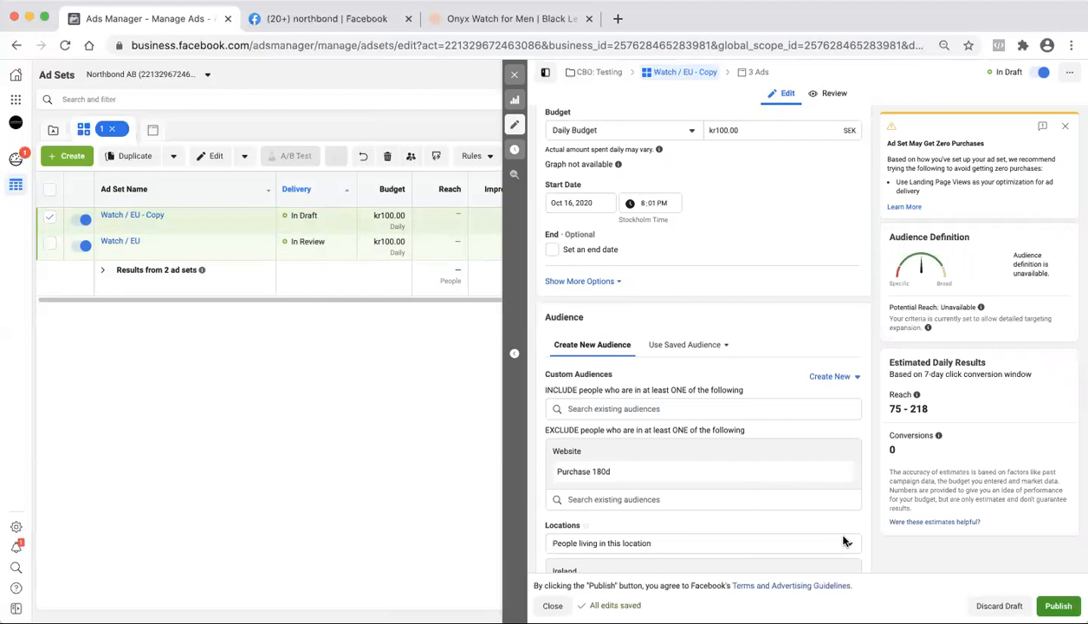
scroll(845, 541, "down", 2)
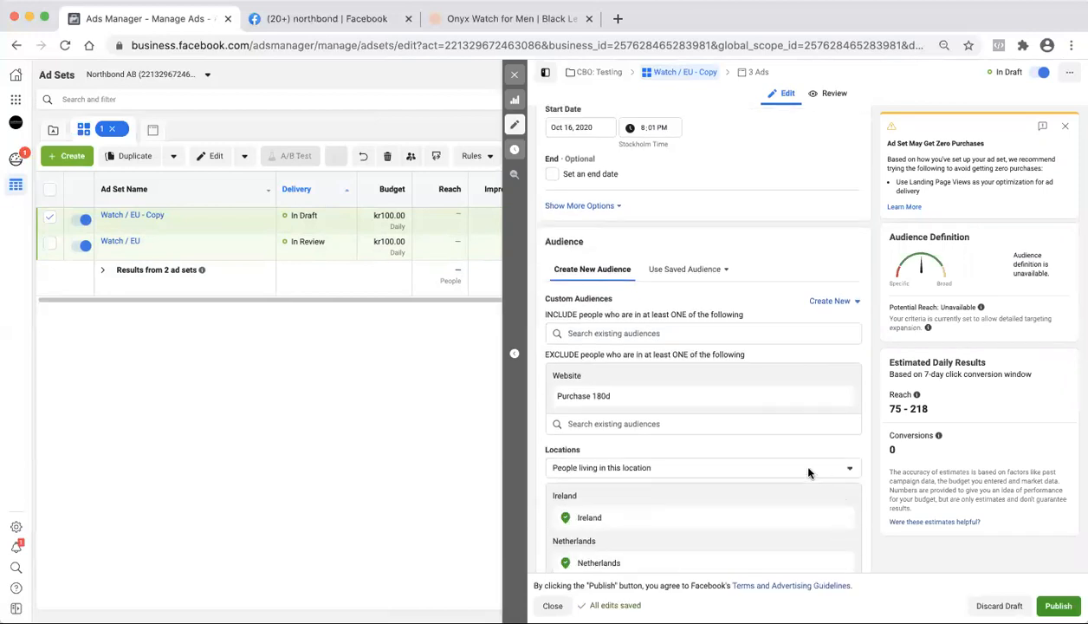
scroll(808, 473, "down", 4)
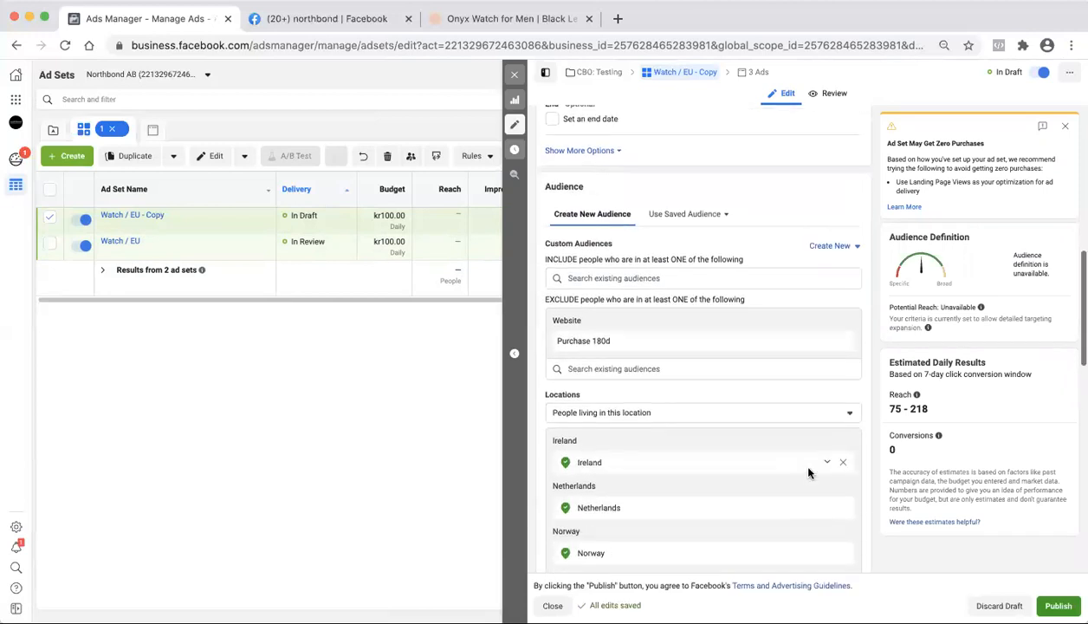
scroll(793, 433, "down", 8)
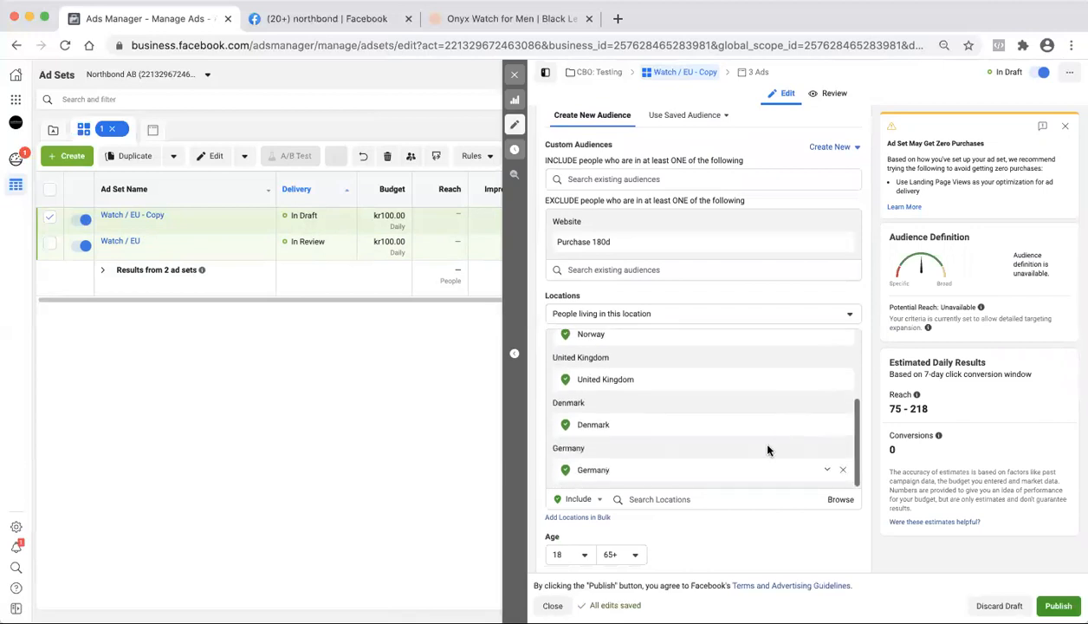
scroll(763, 442, "up", 1)
scroll(753, 296, "up", 3)
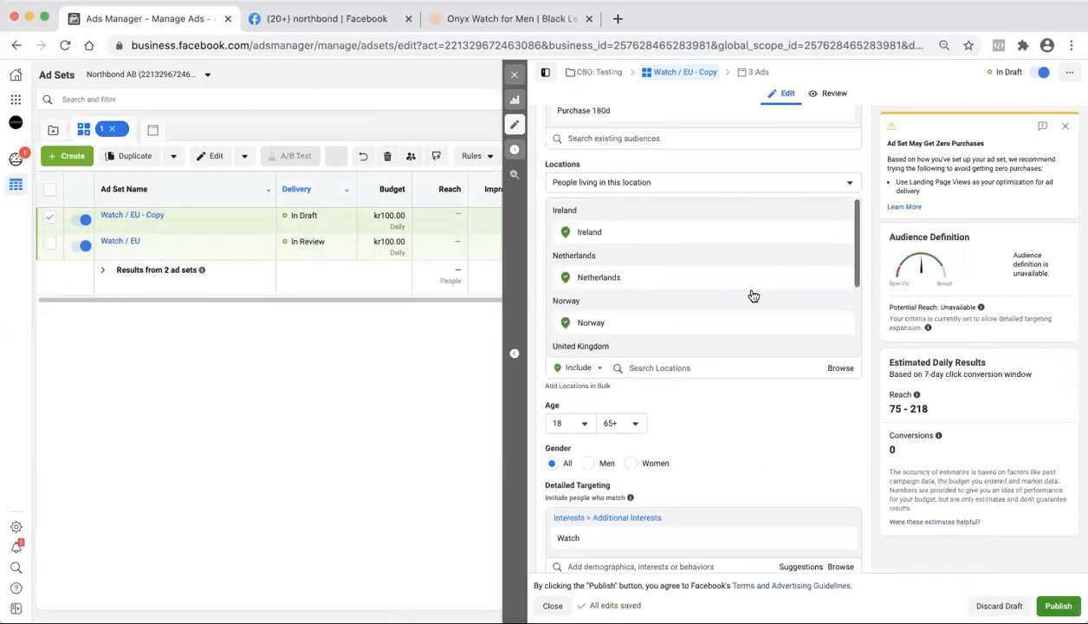
scroll(763, 384, "down", 5)
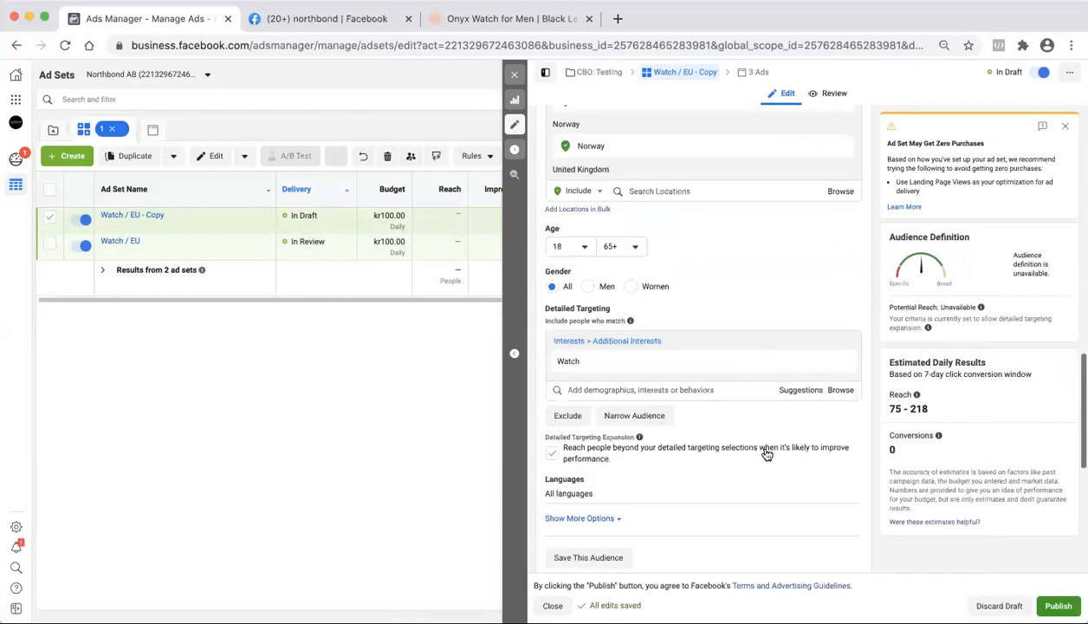
Step: Replace the Watch interest in the copied ad set's detailed targeting with the suggested interest Bracelet
left_click(798, 377)
mouse_move(784, 407)
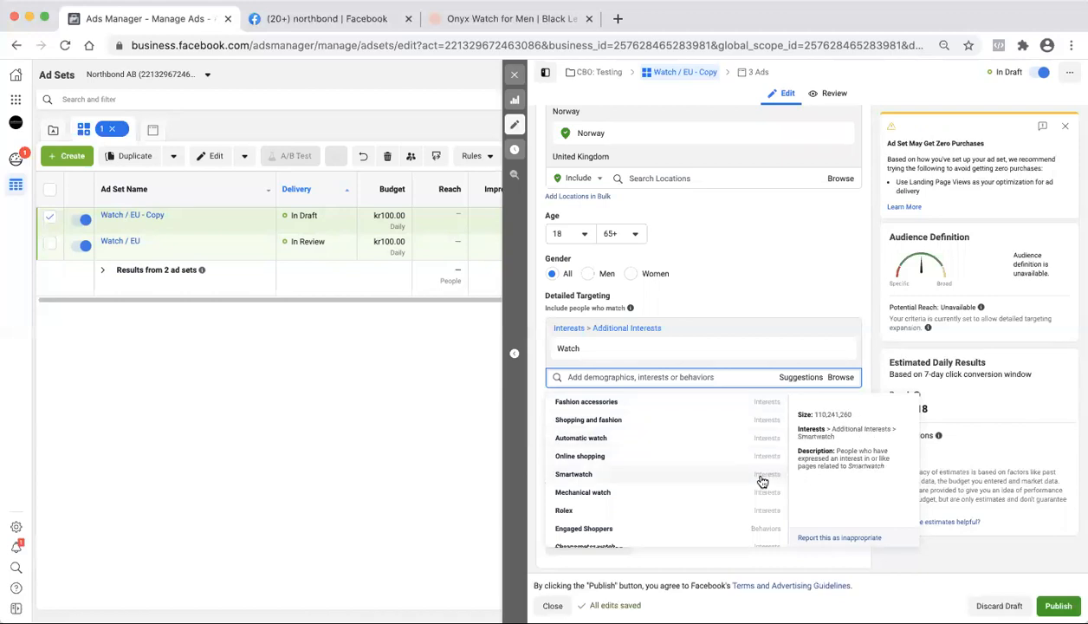
scroll(762, 485, "down", 2)
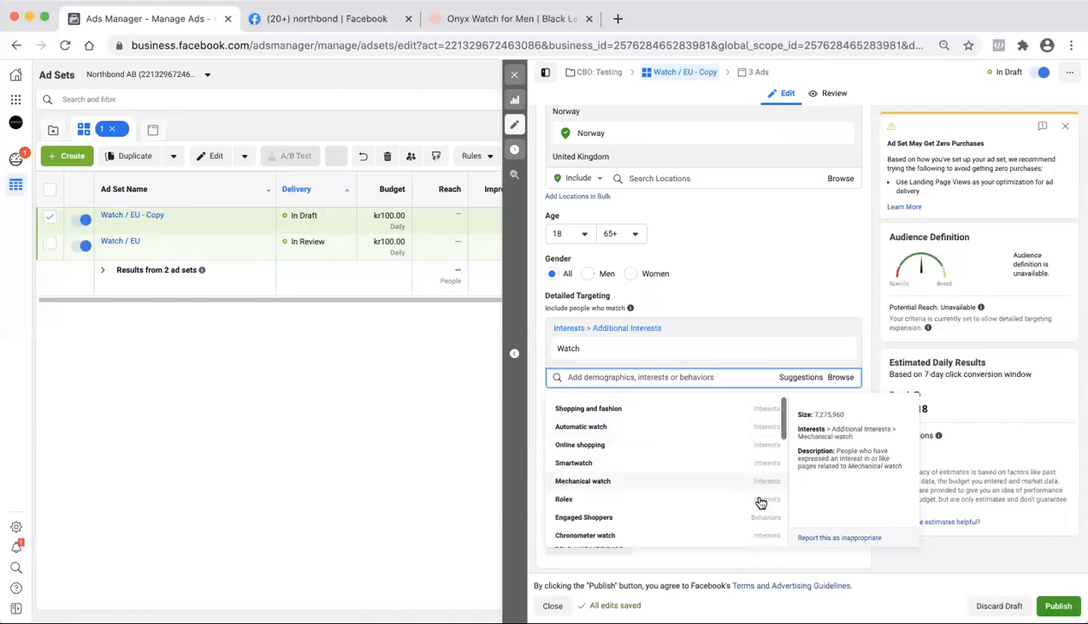
scroll(763, 511, "down", 3)
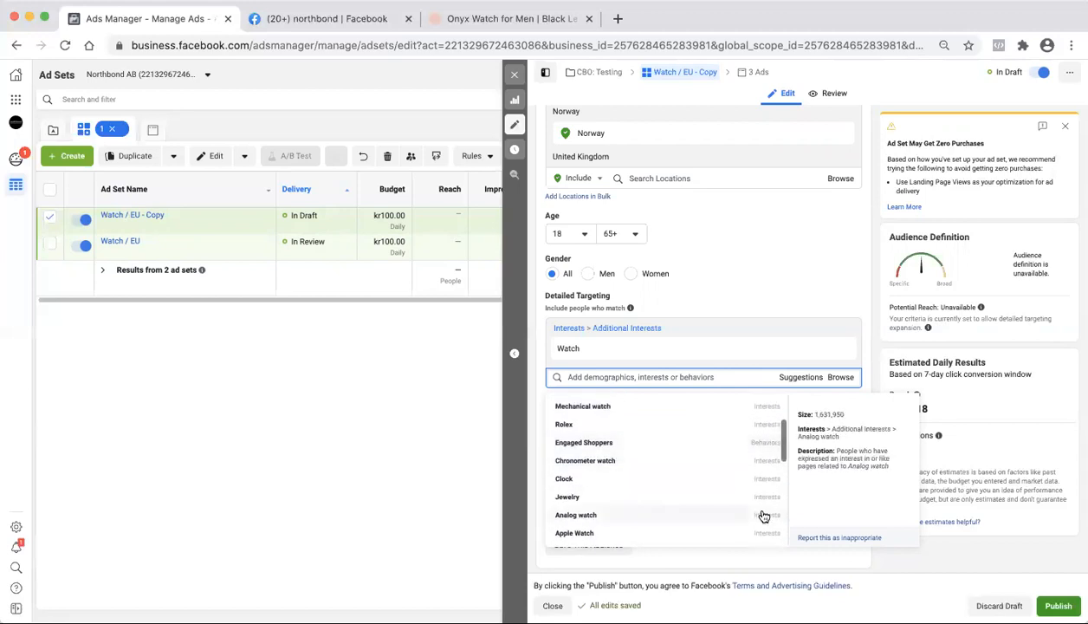
scroll(763, 515, "up", 4)
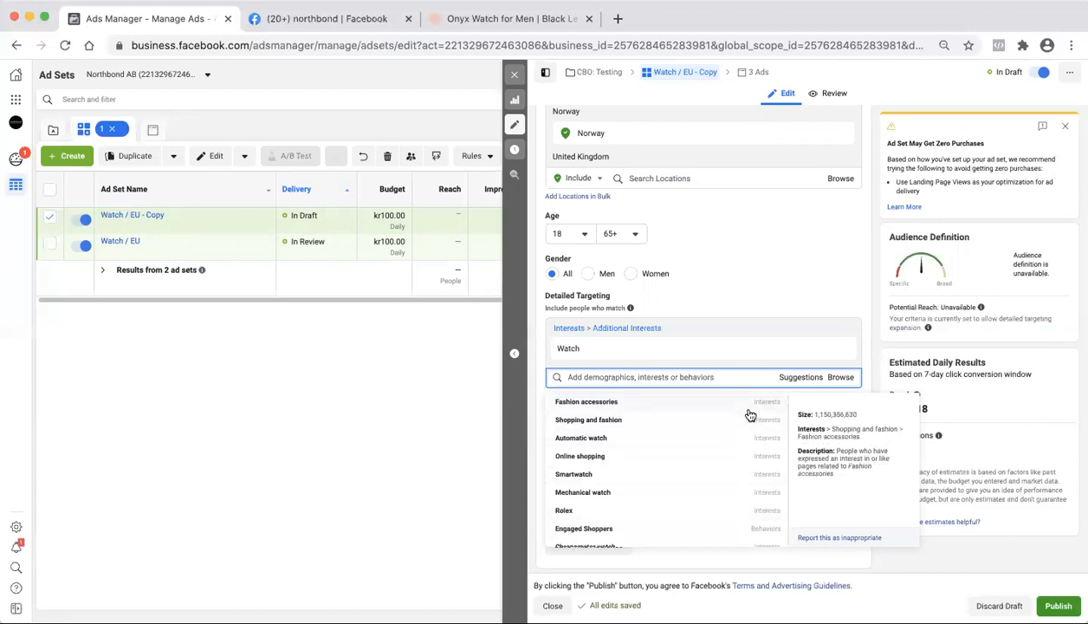
scroll(753, 459, "down", 5)
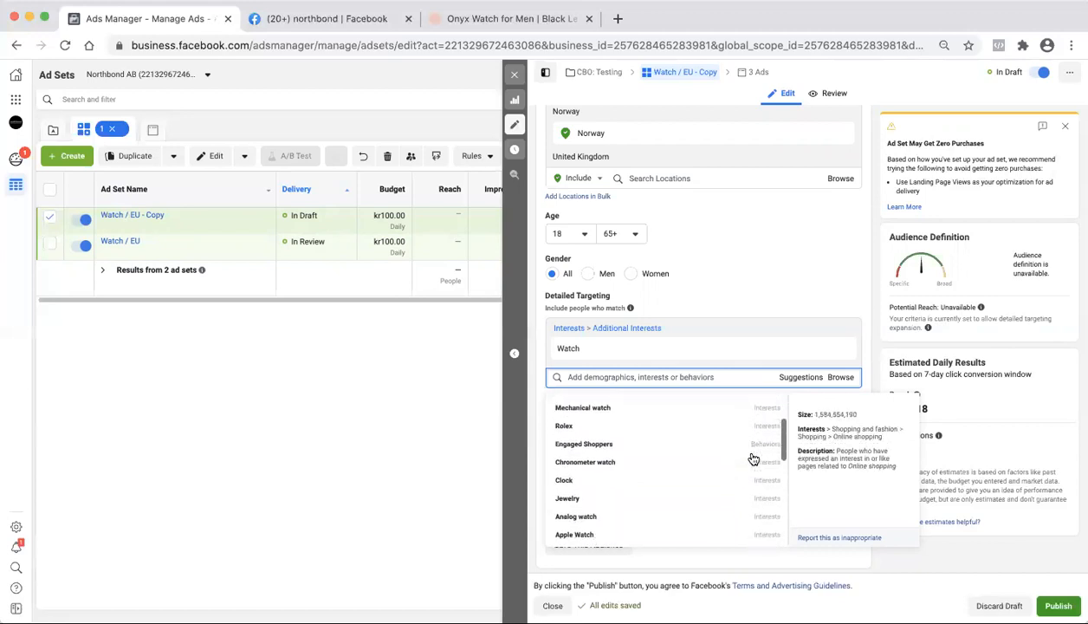
scroll(752, 483, "down", 4)
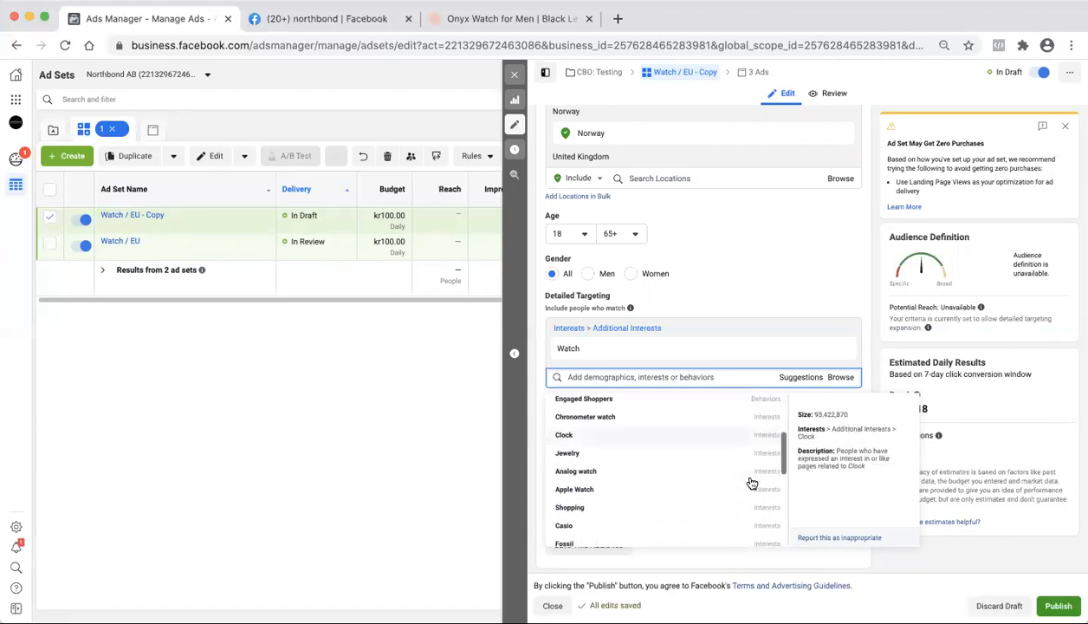
scroll(752, 482, "down", 2)
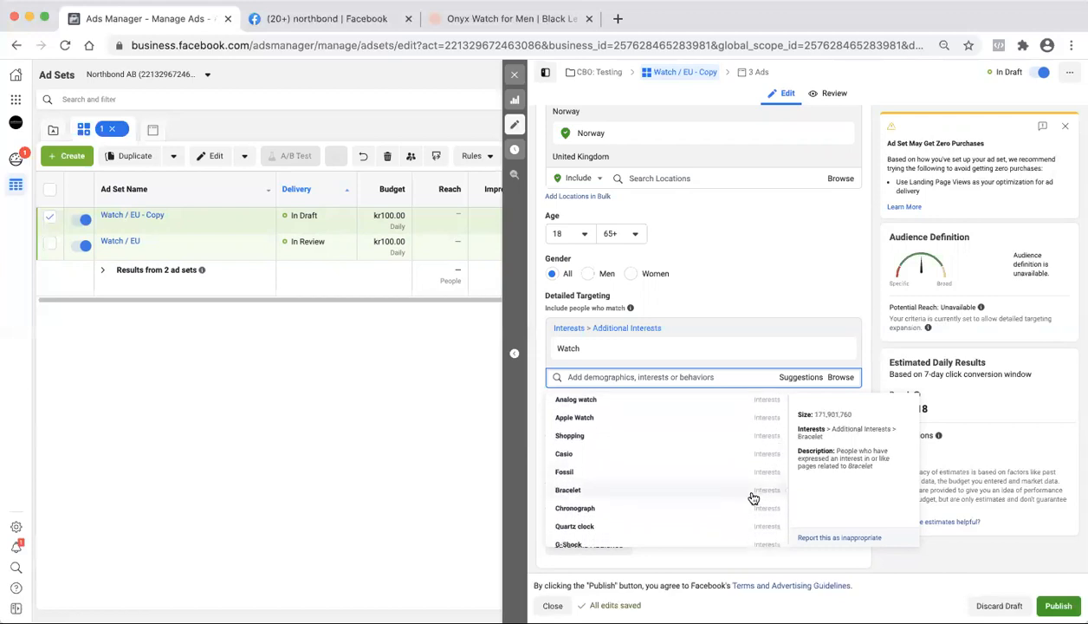
left_click(776, 454)
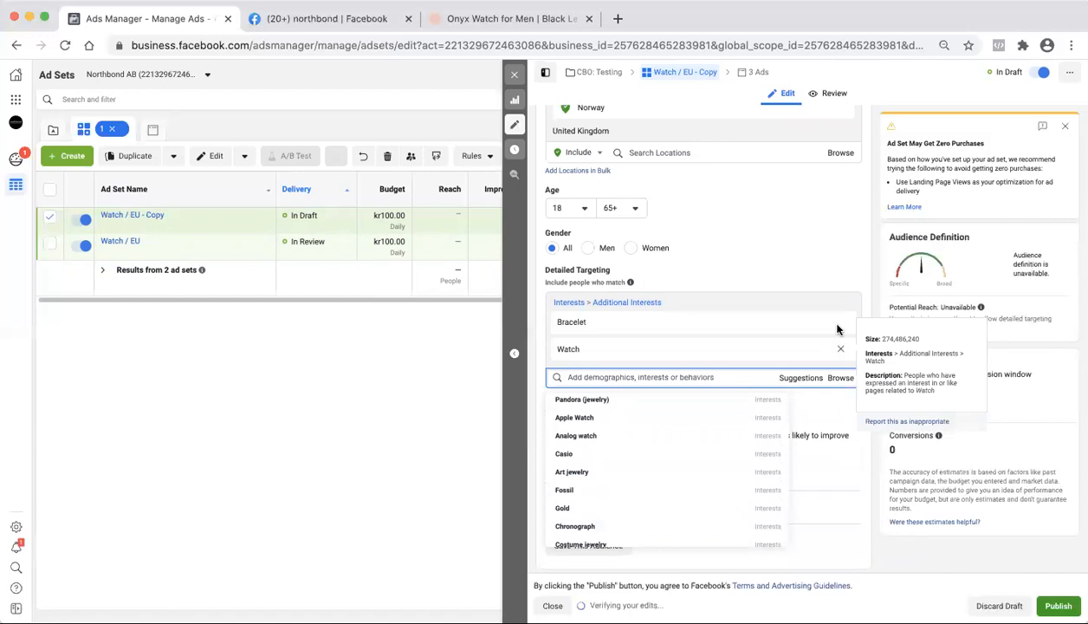
left_click(841, 349)
left_click_drag(586, 323, 557, 326)
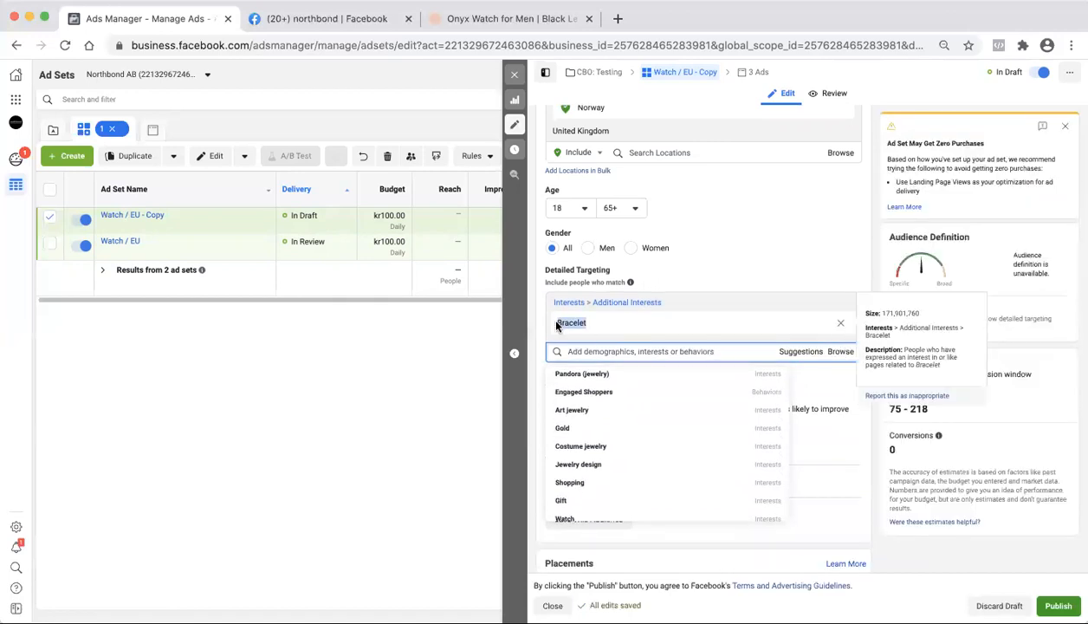
scroll(635, 330, "up", 15)
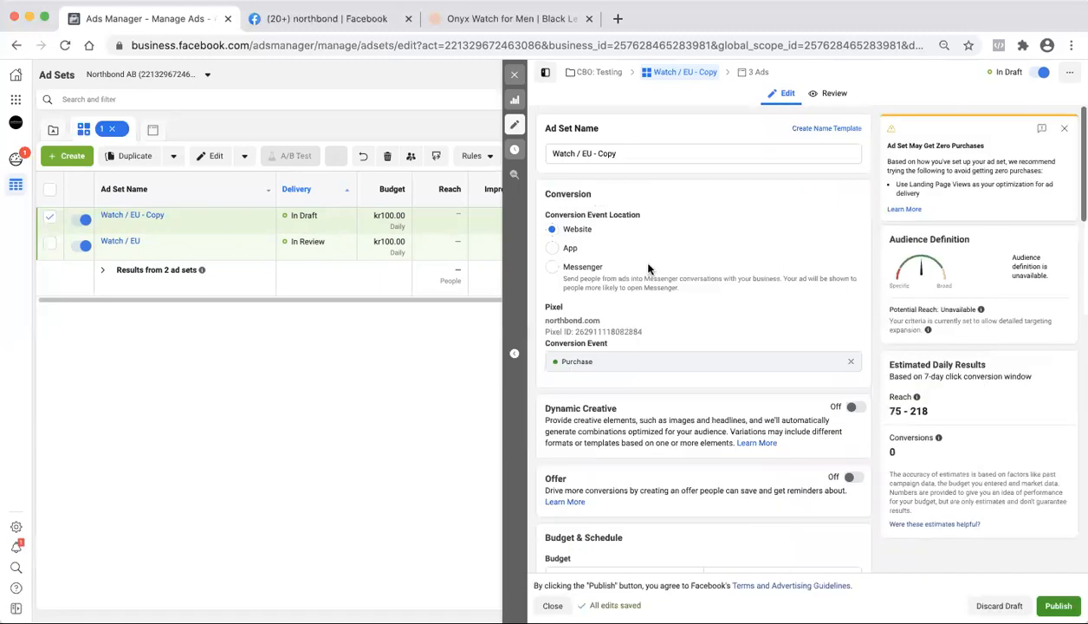
Step: Switch to the Onyx Watch product page, look through its lifestyle photos, and return to Ads Manager
left_click(505, 19)
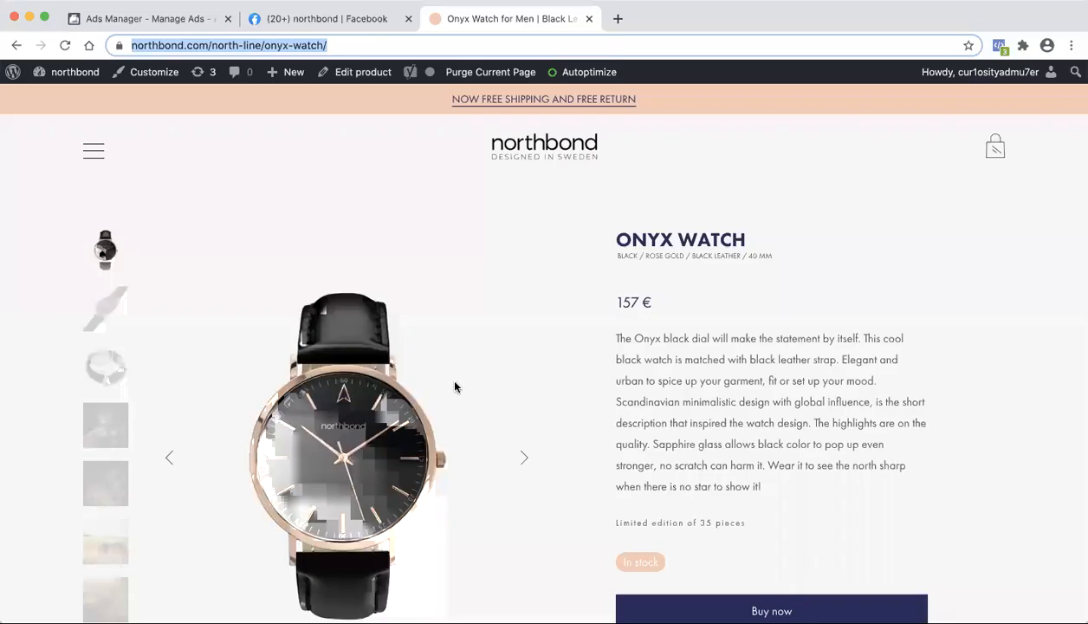
left_click(109, 478)
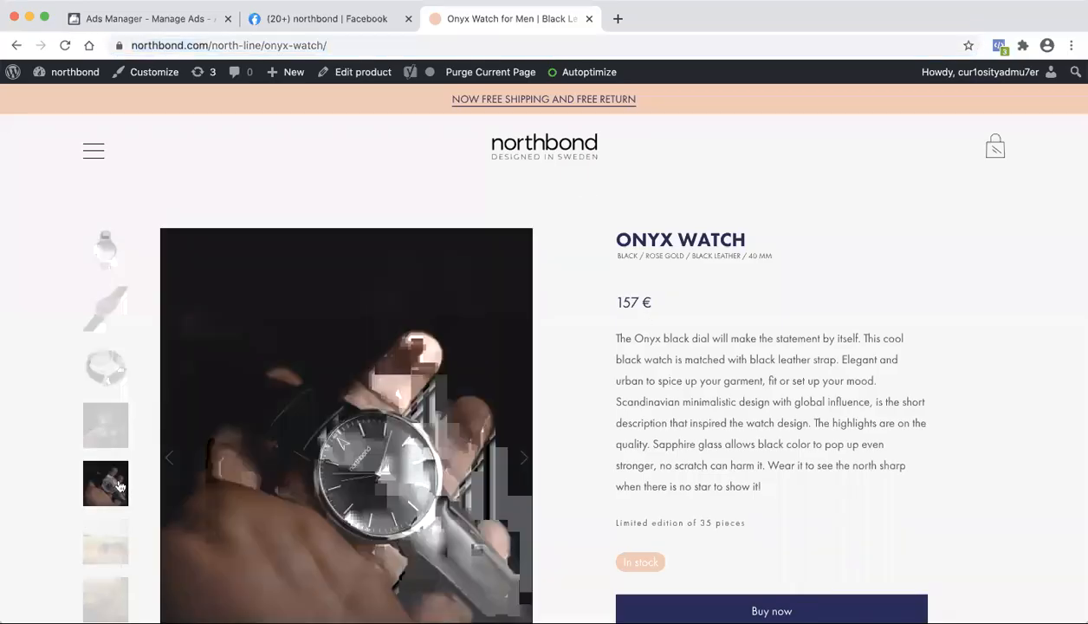
scroll(104, 481, "down", 3)
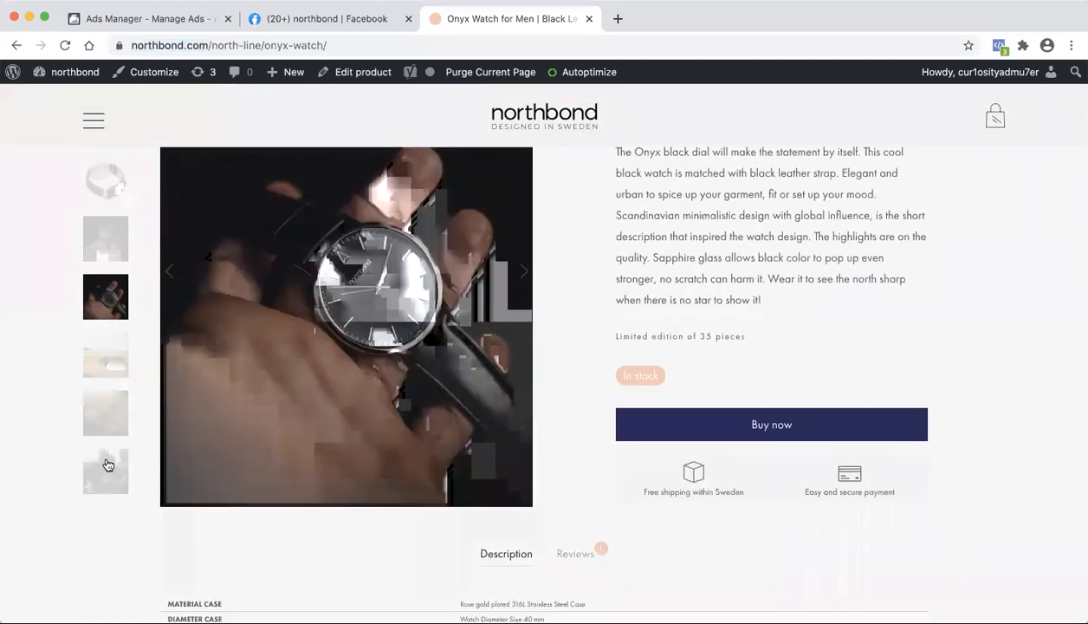
left_click(102, 475)
left_click(99, 403)
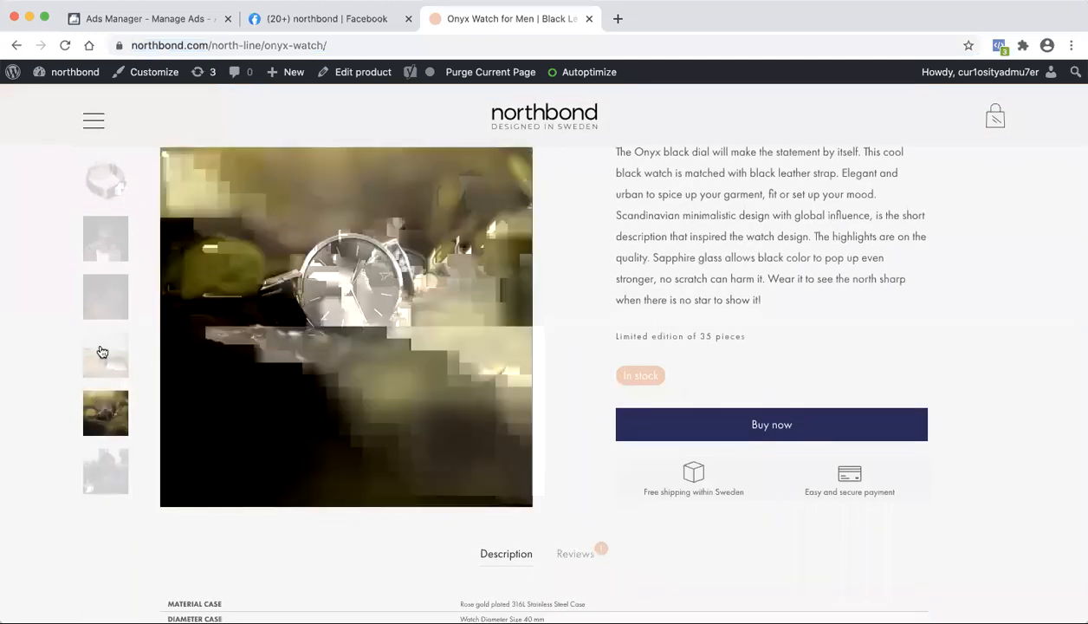
left_click(102, 350)
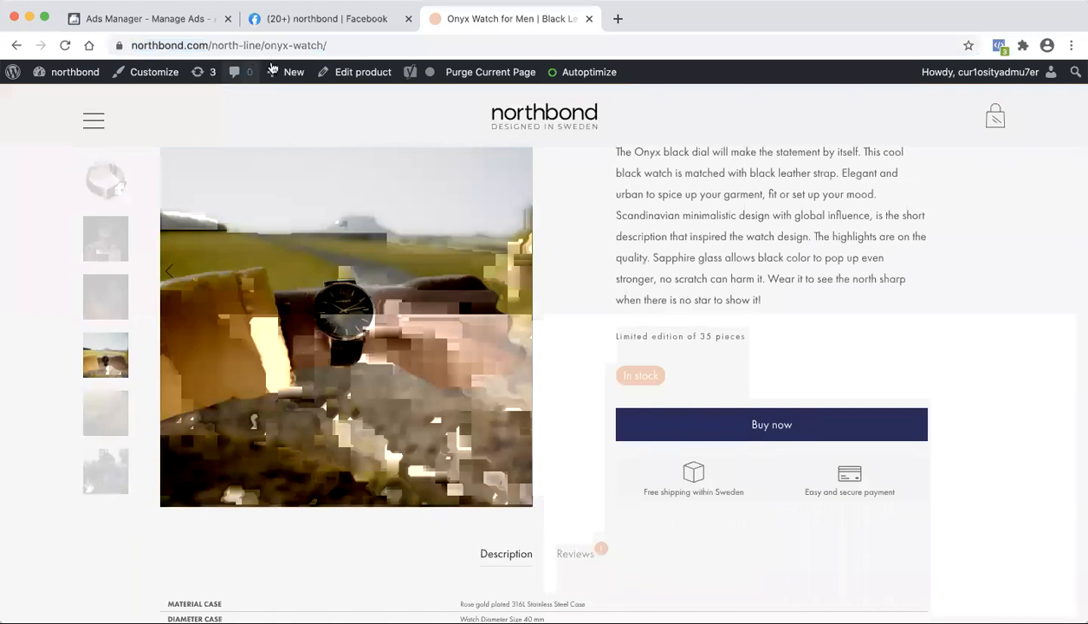
left_click(178, 21)
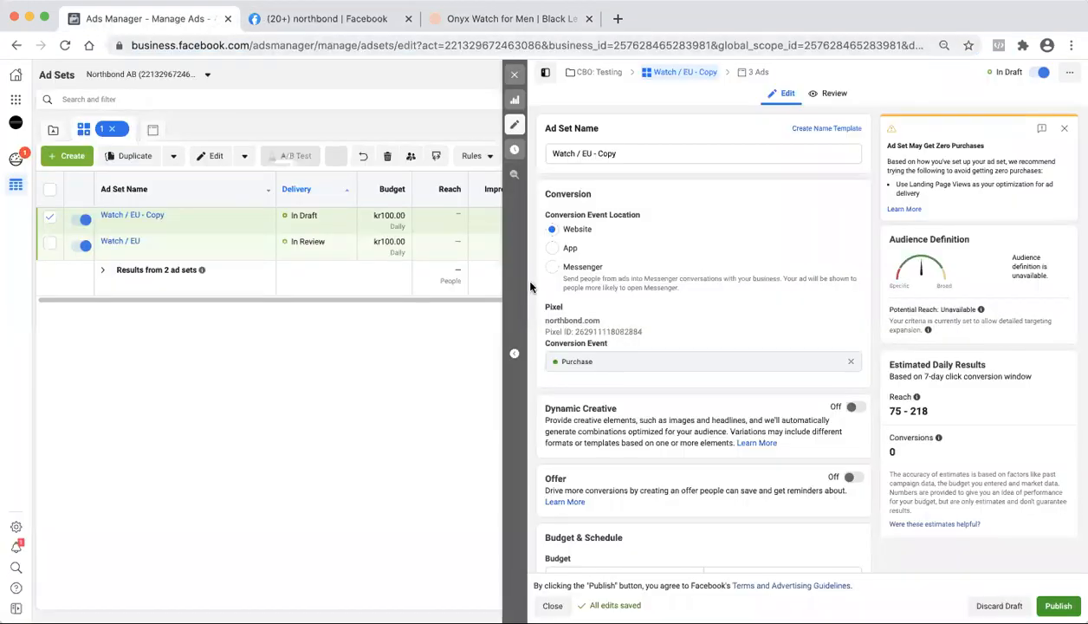
Step: Rename the Watch / EU - Copy ad set as Bracelet, after its targeted interest
scroll(613, 359, "down", 10)
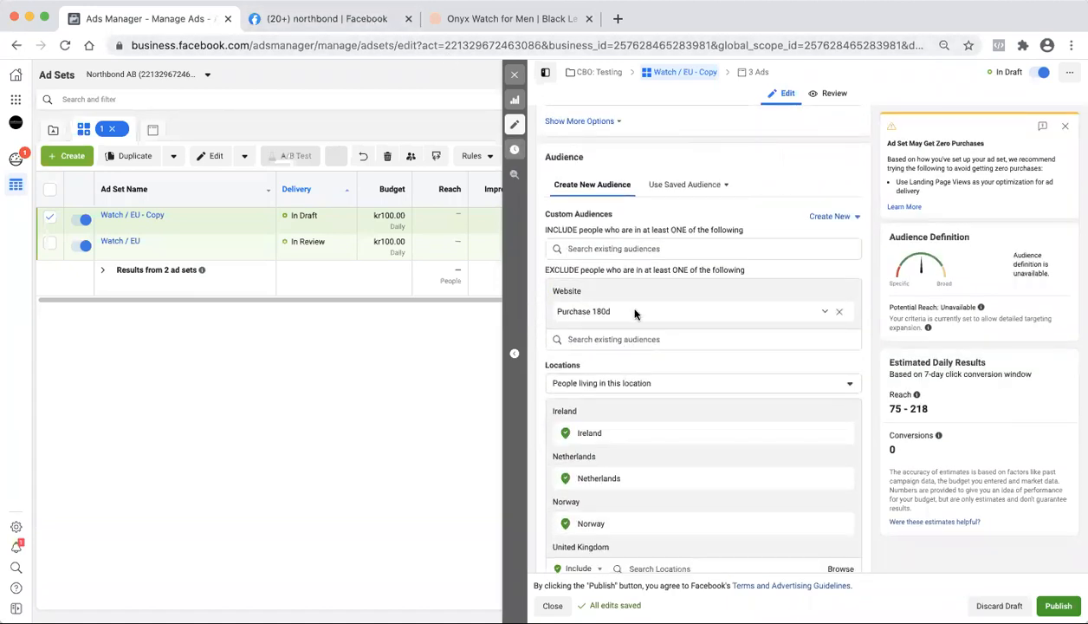
scroll(637, 311, "down", 10)
scroll(635, 312, "up", 5)
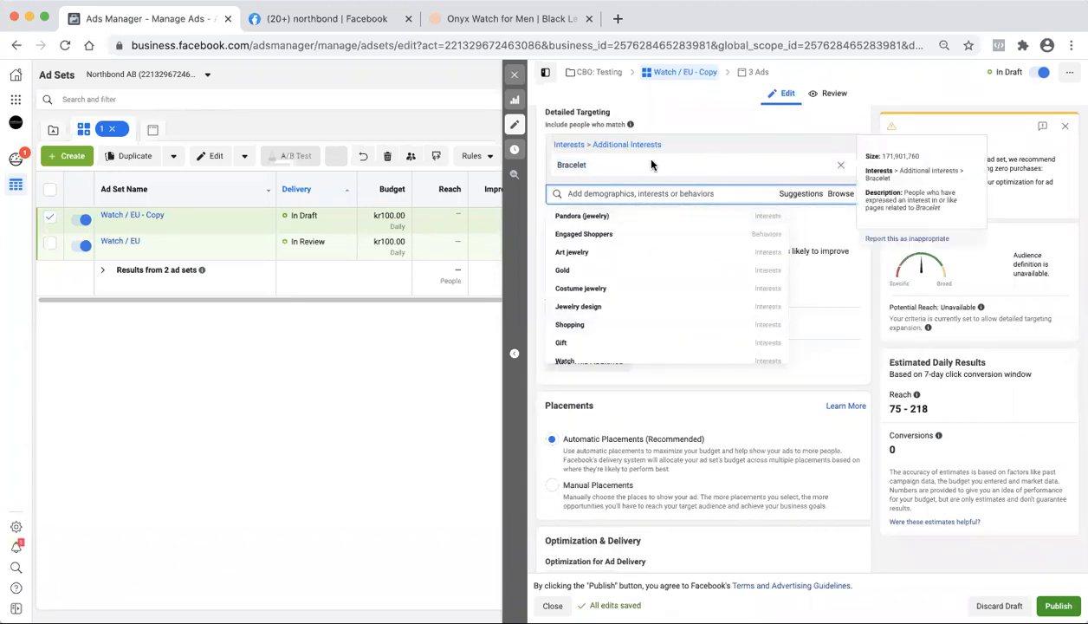
scroll(638, 158, "up", 10)
left_click_drag(651, 161, 546, 157)
type("Bracelet")
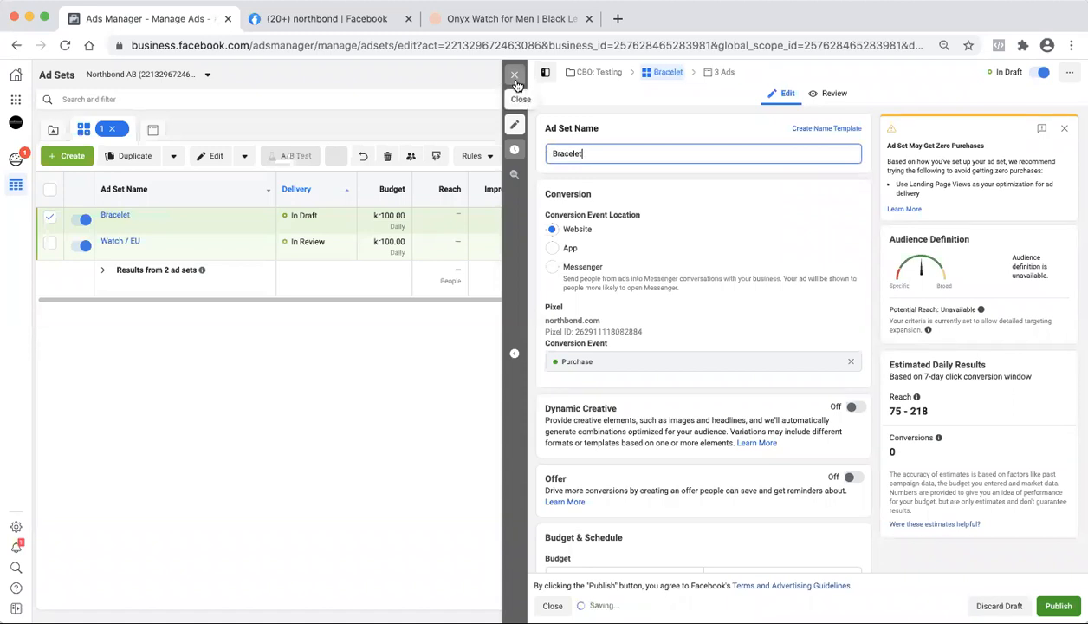
scroll(636, 342, "down", 3)
scroll(636, 342, "up", 6)
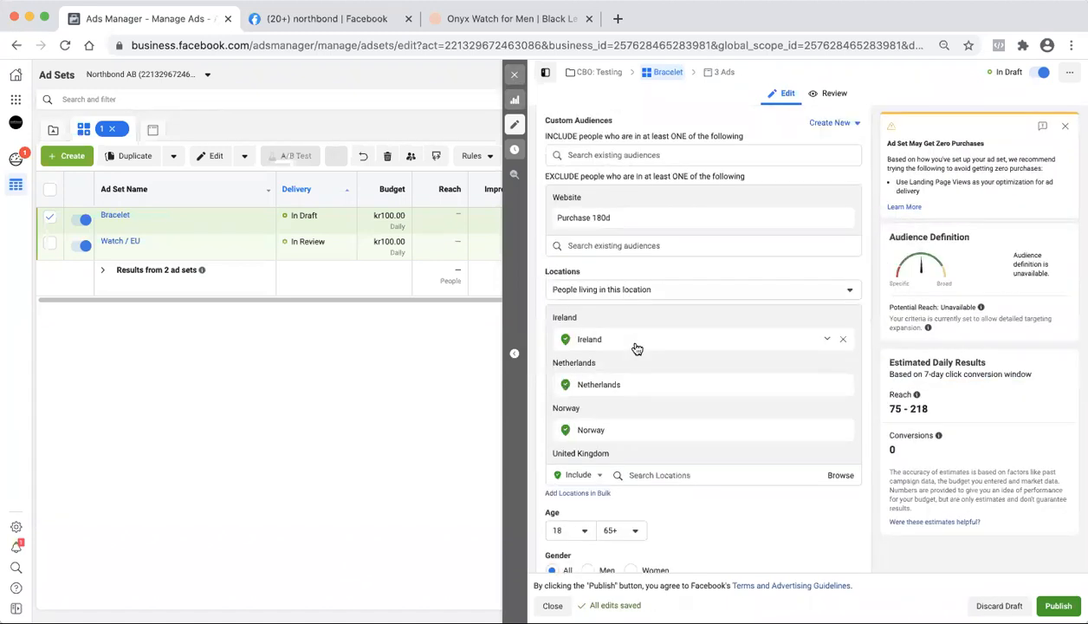
Step: Check the Bracelet ad set's targeting and duplicate the ad set once within its original campaign
scroll(637, 347, "down", 2)
scroll(666, 476, "down", 3)
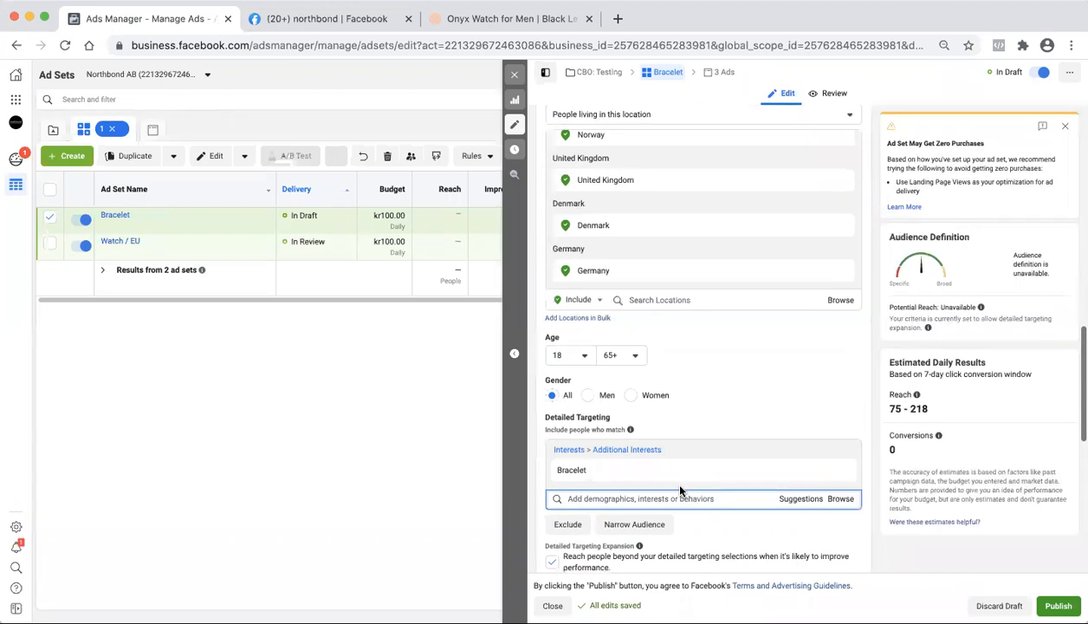
left_click(514, 80)
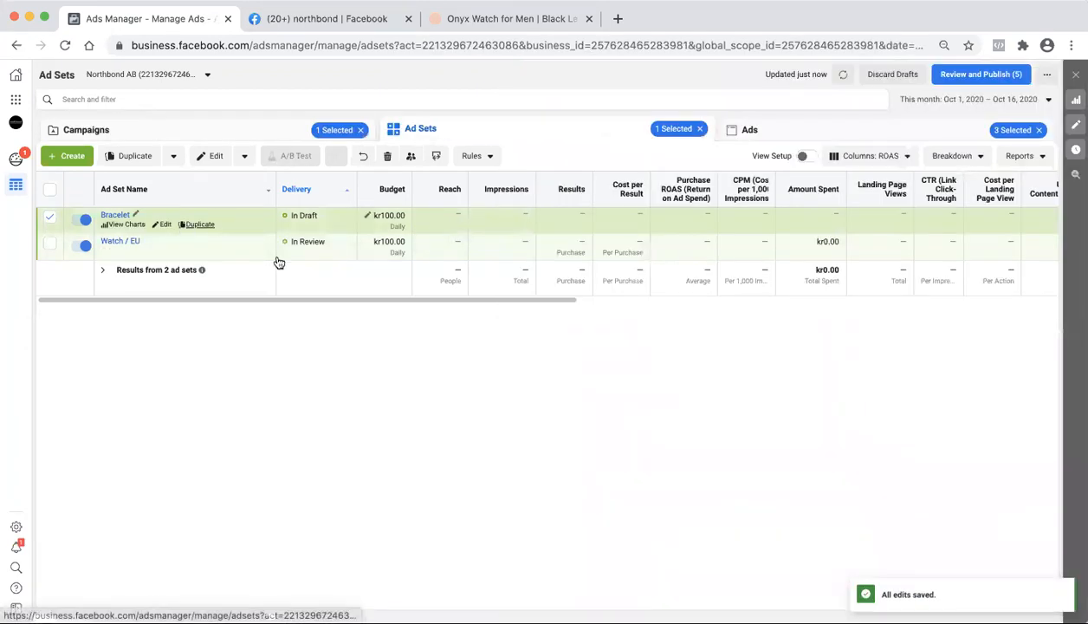
left_click(199, 224)
left_click(680, 416)
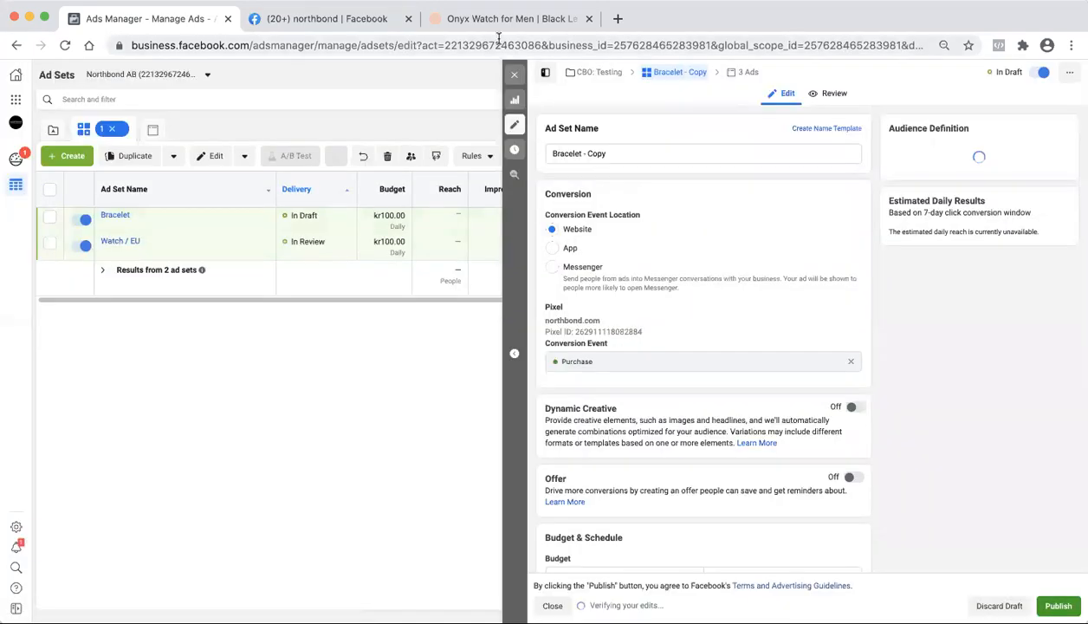
Step: Replace the Bracelet interest in the copied ad set's detailed targeting with the suggested interest Watch
scroll(637, 296, "down", 5)
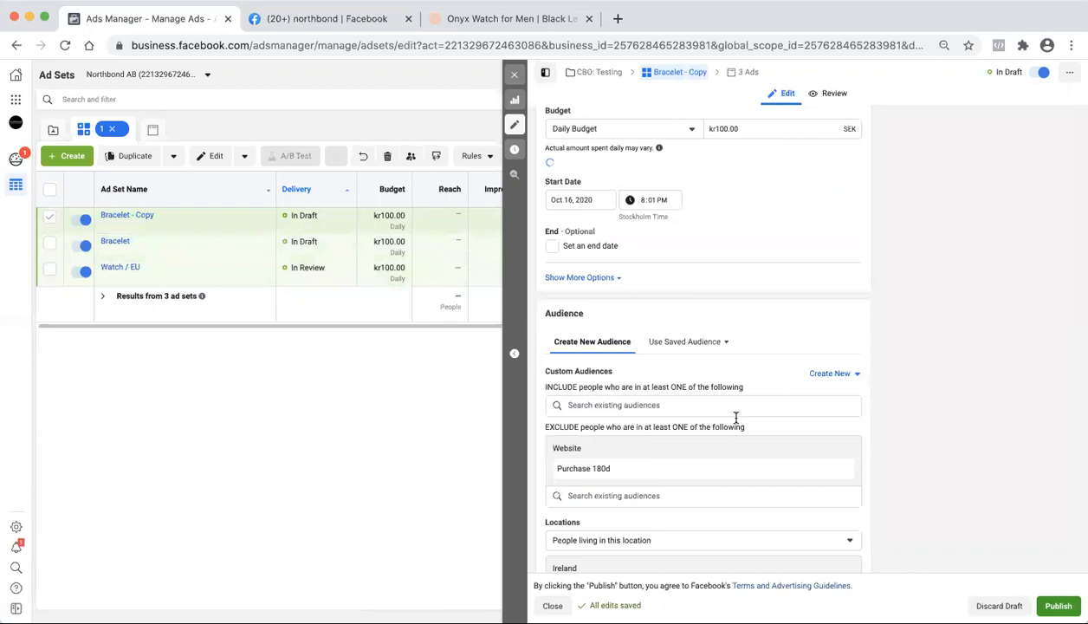
scroll(787, 451, "down", 1)
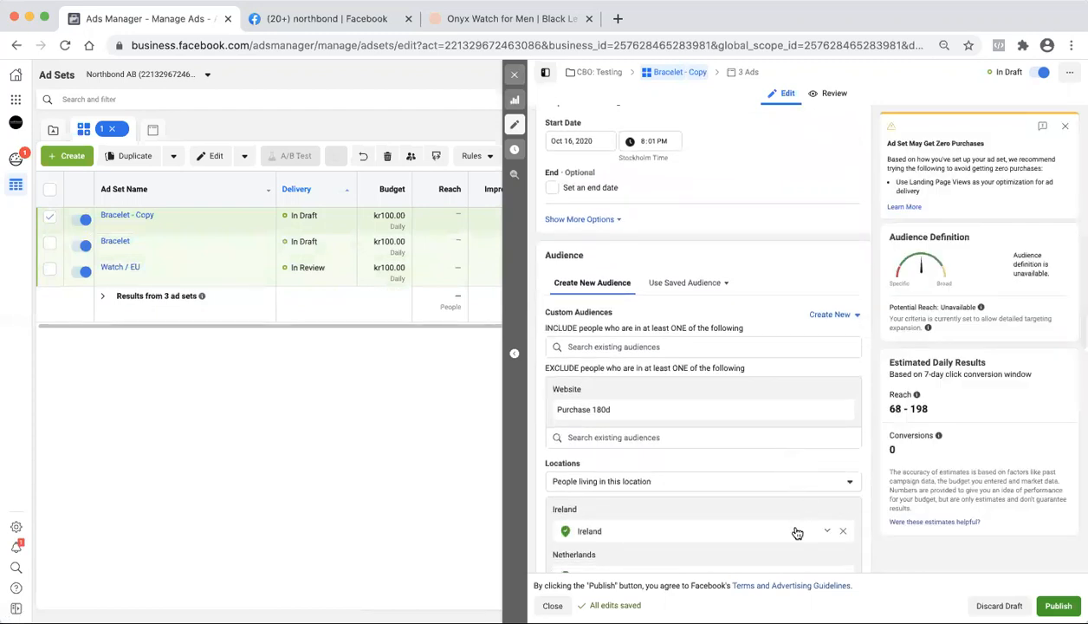
scroll(797, 533, "down", 2)
scroll(795, 532, "down", 5)
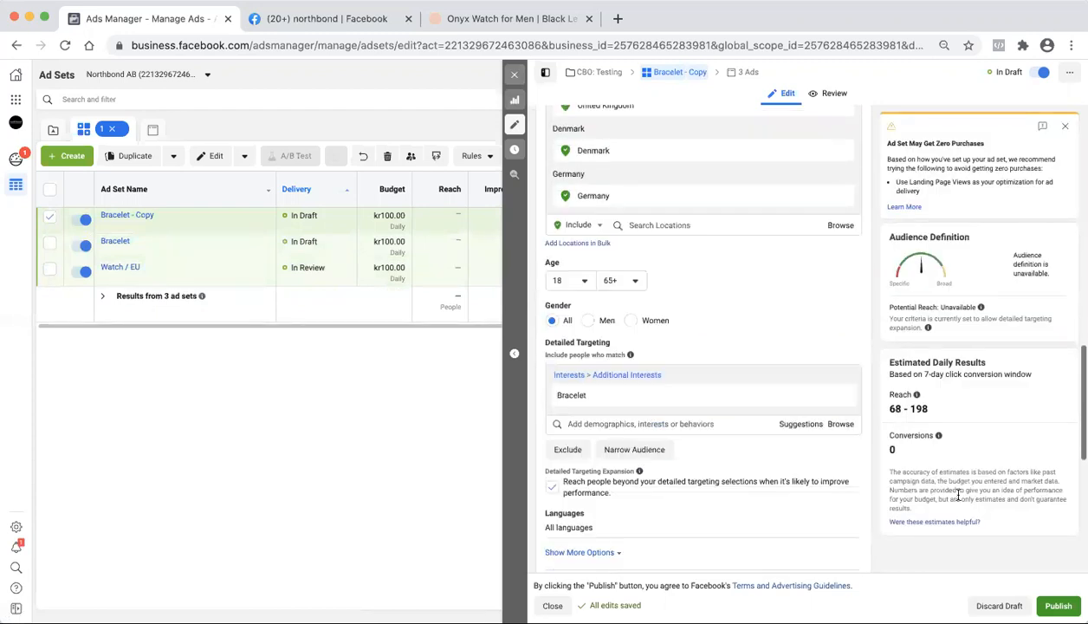
left_click(807, 389)
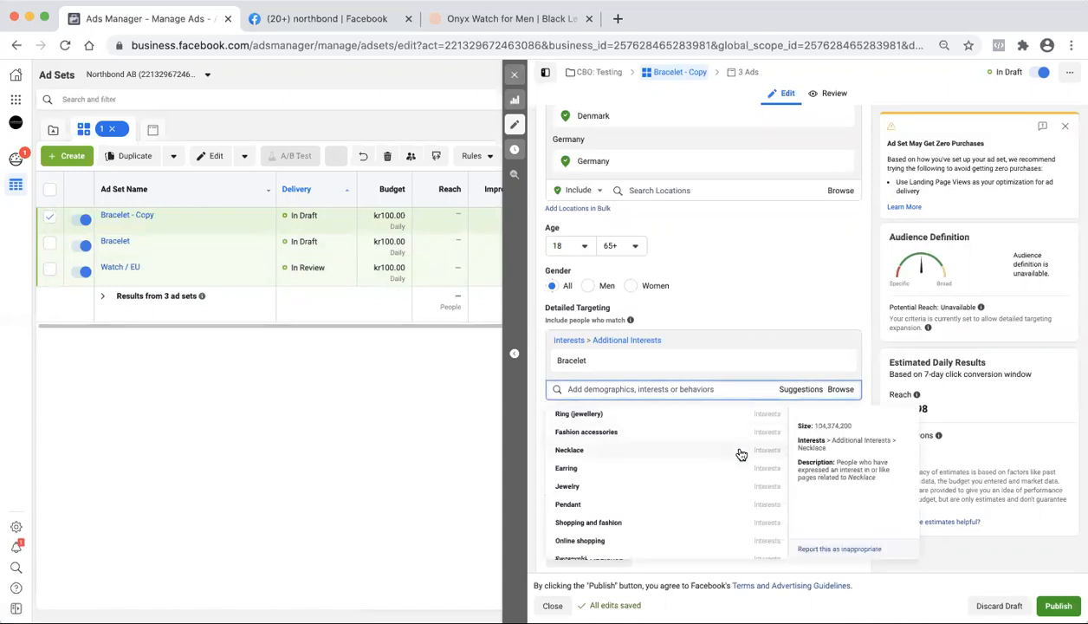
scroll(739, 463, "down", 1)
scroll(739, 463, "down", 3)
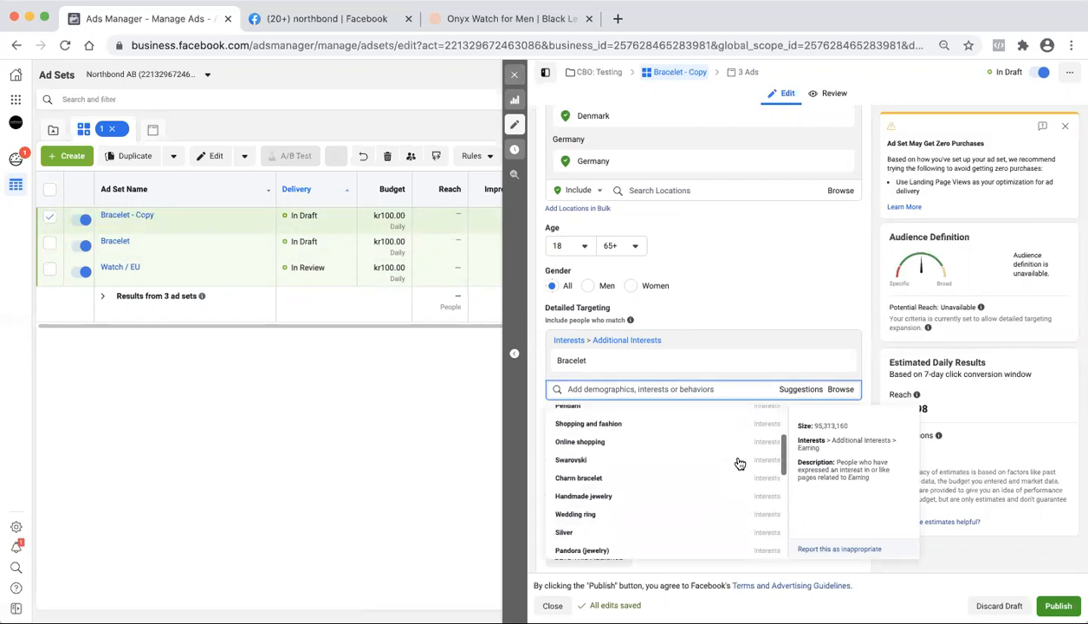
scroll(739, 464, "down", 4)
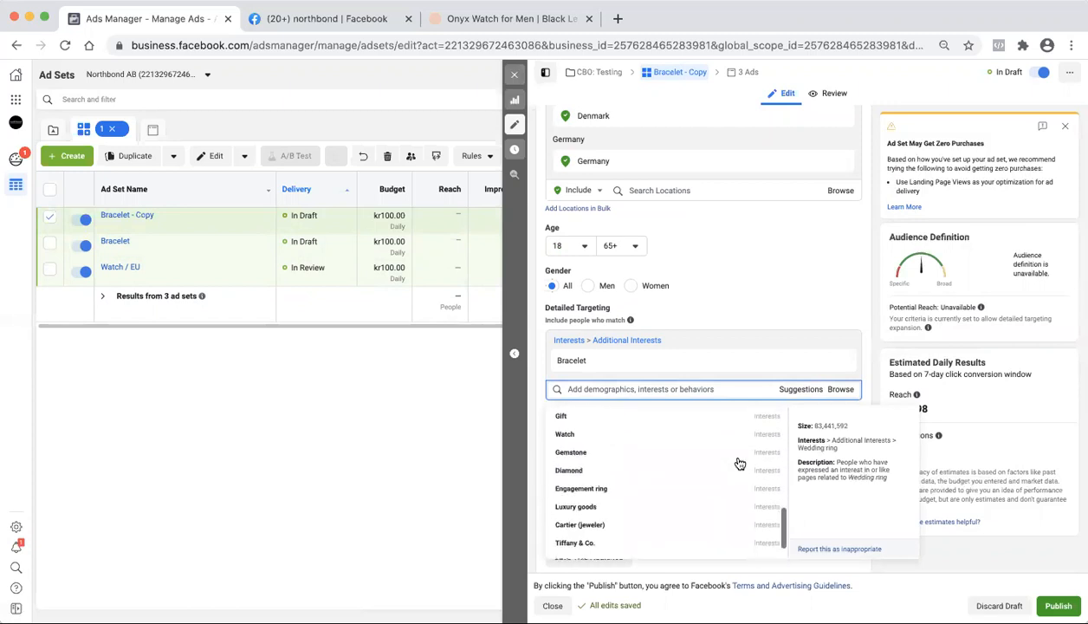
scroll(757, 444, "up", 2)
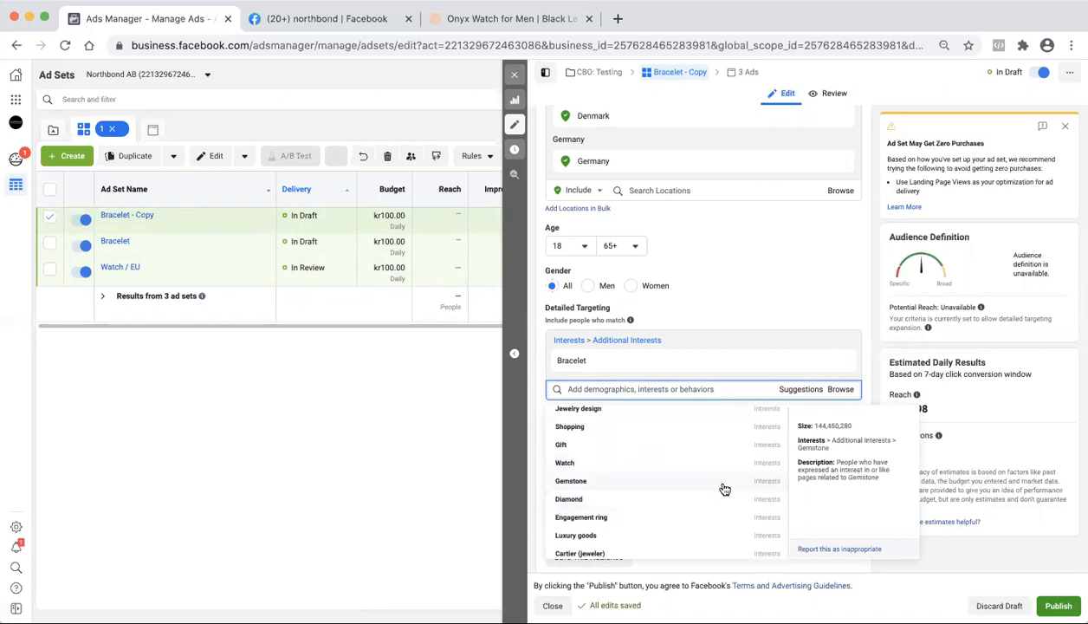
left_click(718, 470)
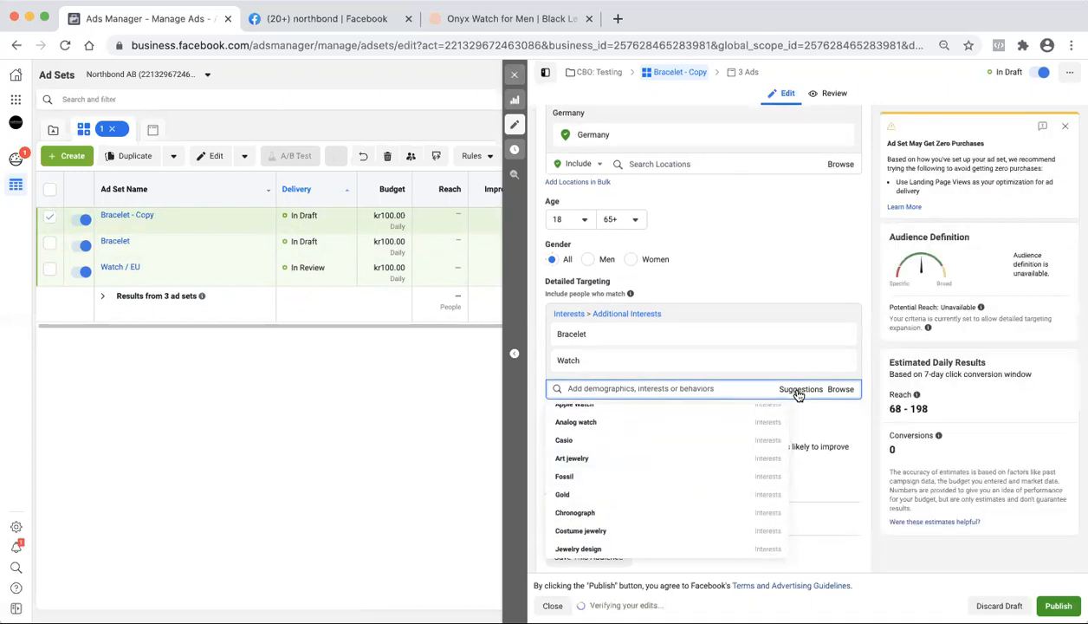
left_click(799, 391)
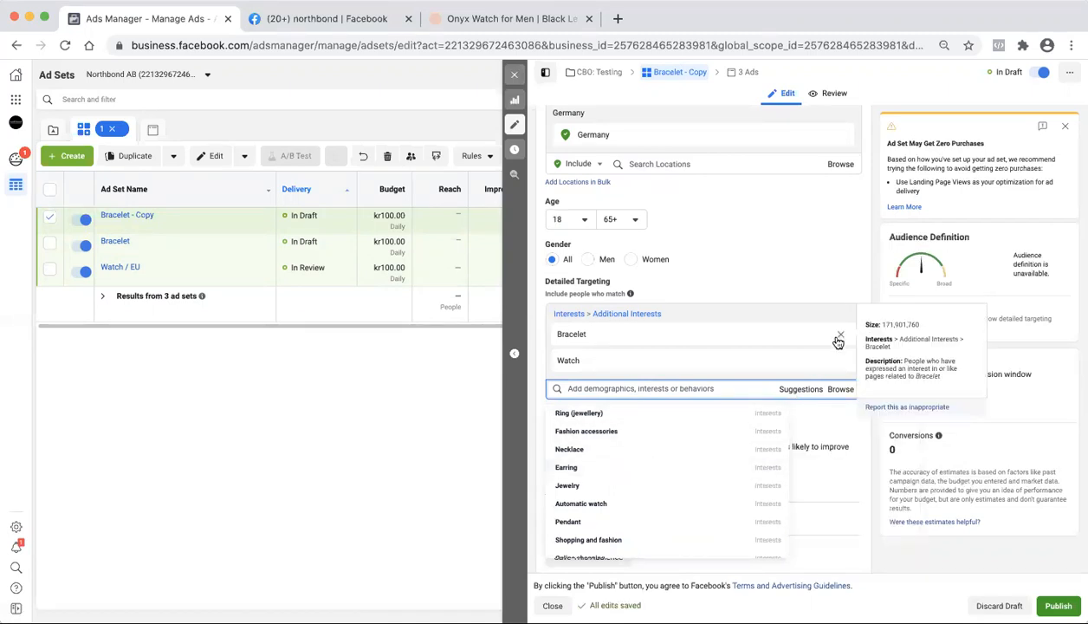
left_click(838, 337)
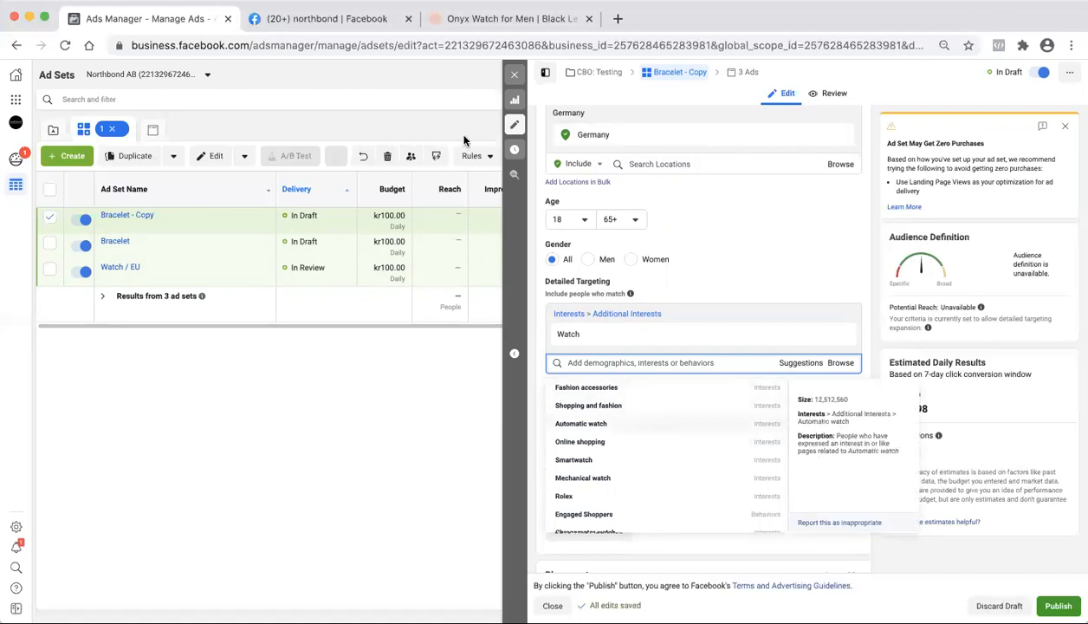
Step: Glance at the Onyx Watch product page, and swap the copied ad set's Watch interest for the suggested interest Mechanical watch
left_click(458, 25)
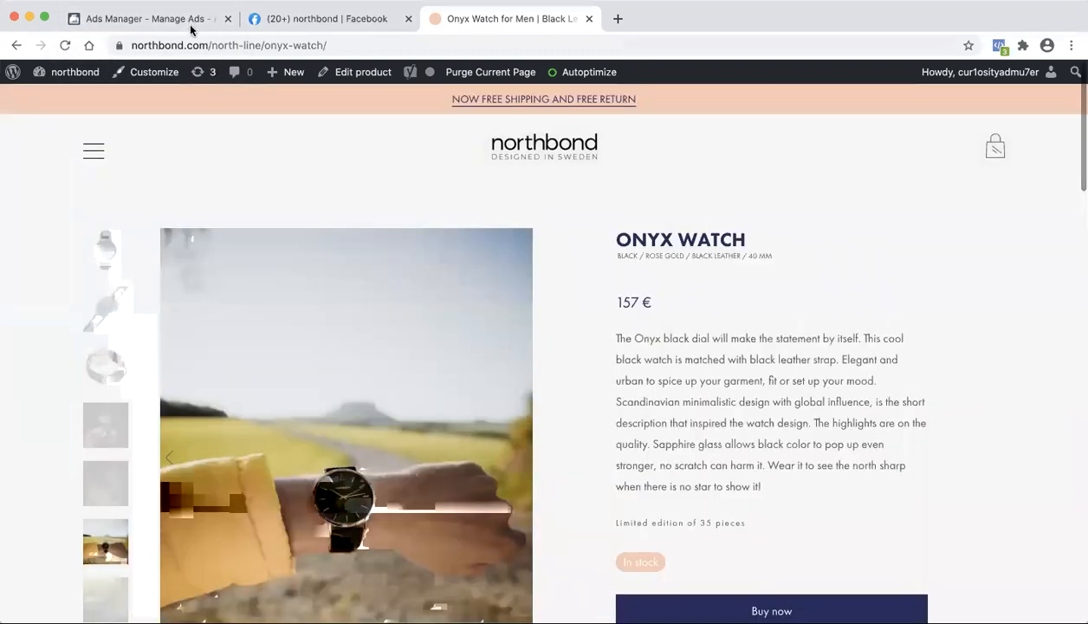
left_click(186, 21)
scroll(635, 477, "down", 1)
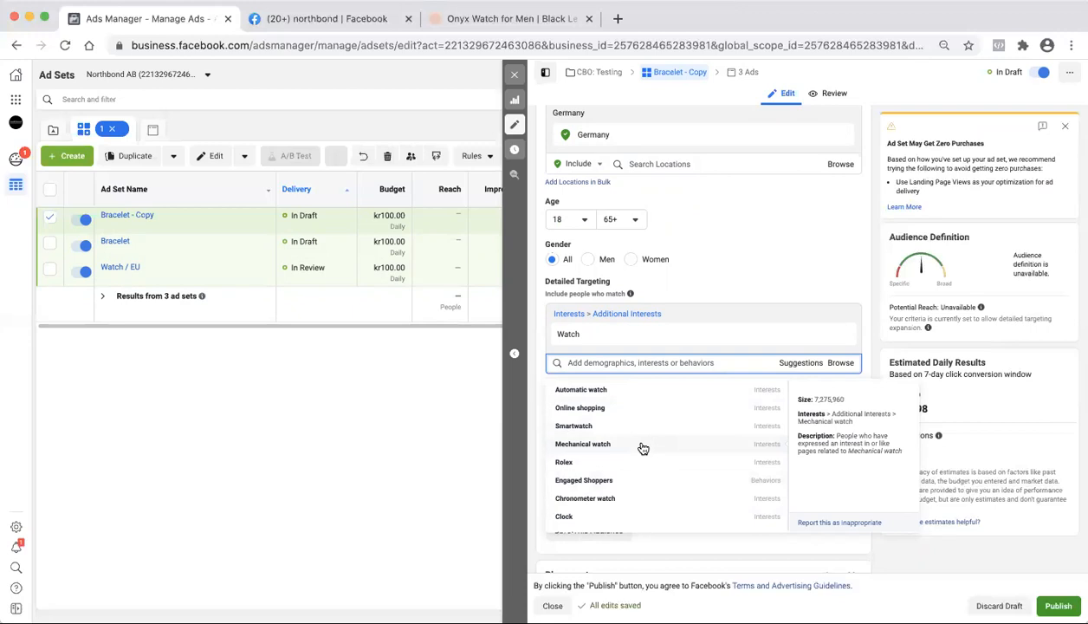
left_click(642, 446)
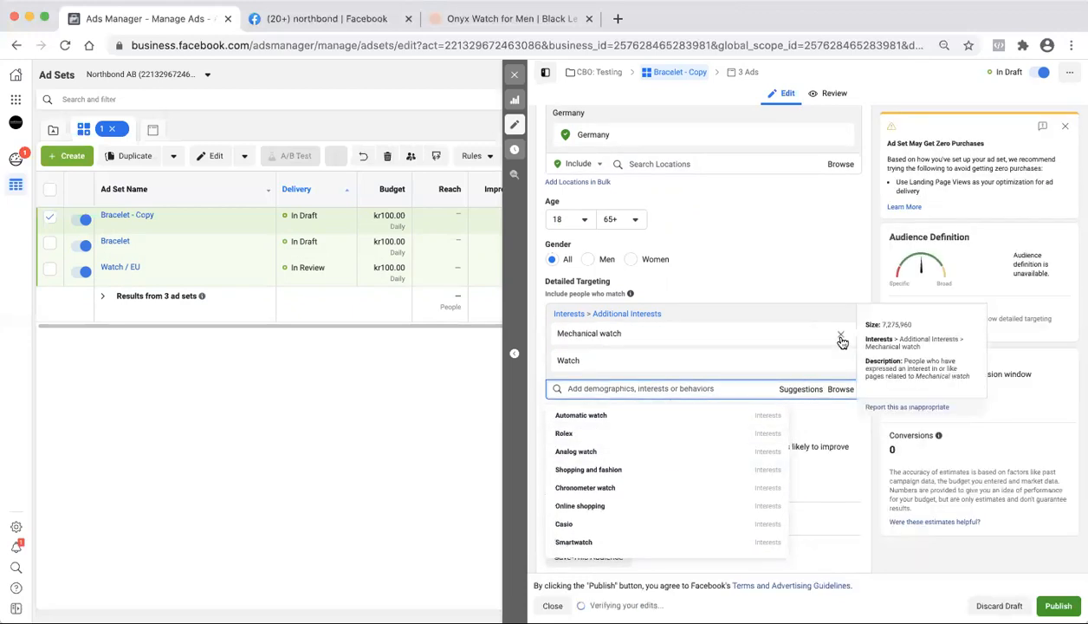
left_click(839, 363)
Step: Copy the targeted interest's name and rename the Bracelet - Copy ad set as Mechanical watch
left_click_drag(641, 334, 560, 338)
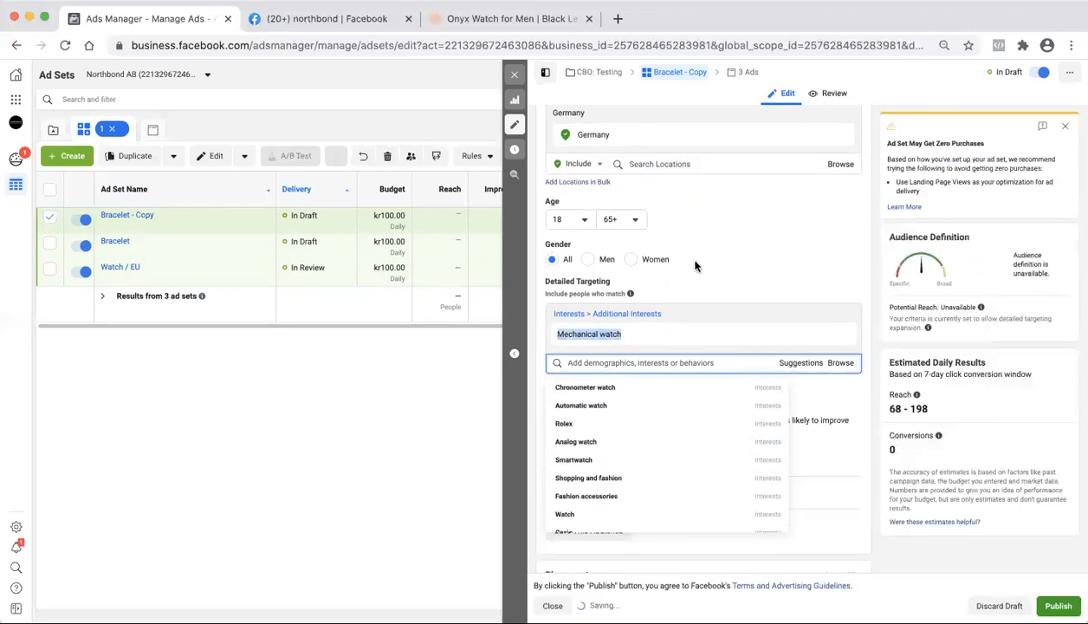
scroll(695, 266, "up", 10)
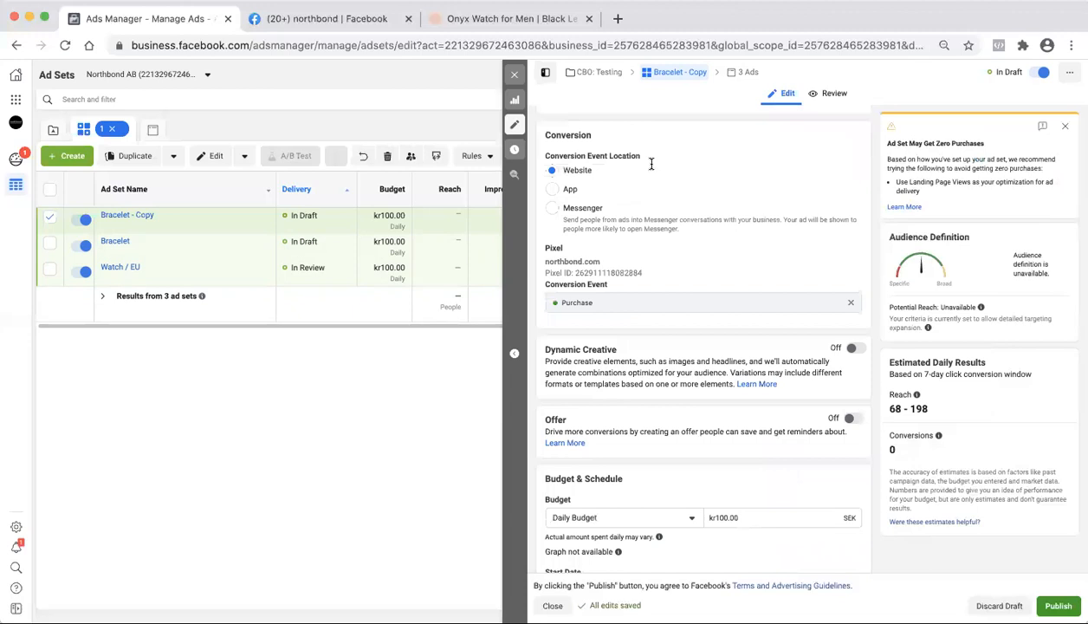
scroll(652, 163, "up", 2)
left_click(559, 152)
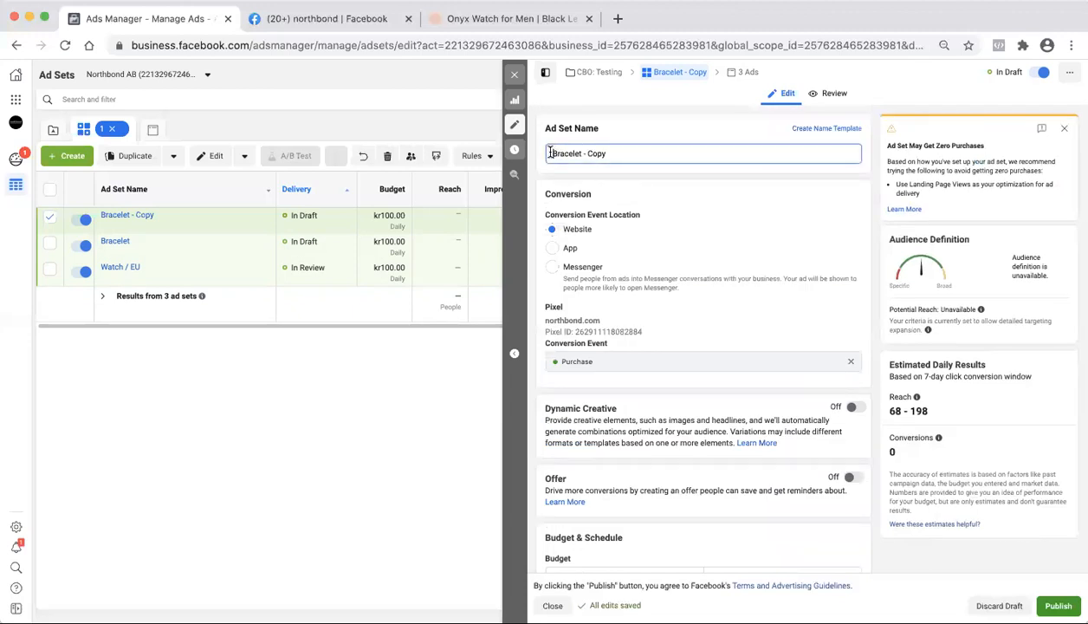
key("ctrl+a")
key("ctrl+v")
Step: Duplicate the Mechanical watch ad set once within its original campaign
left_click(514, 76)
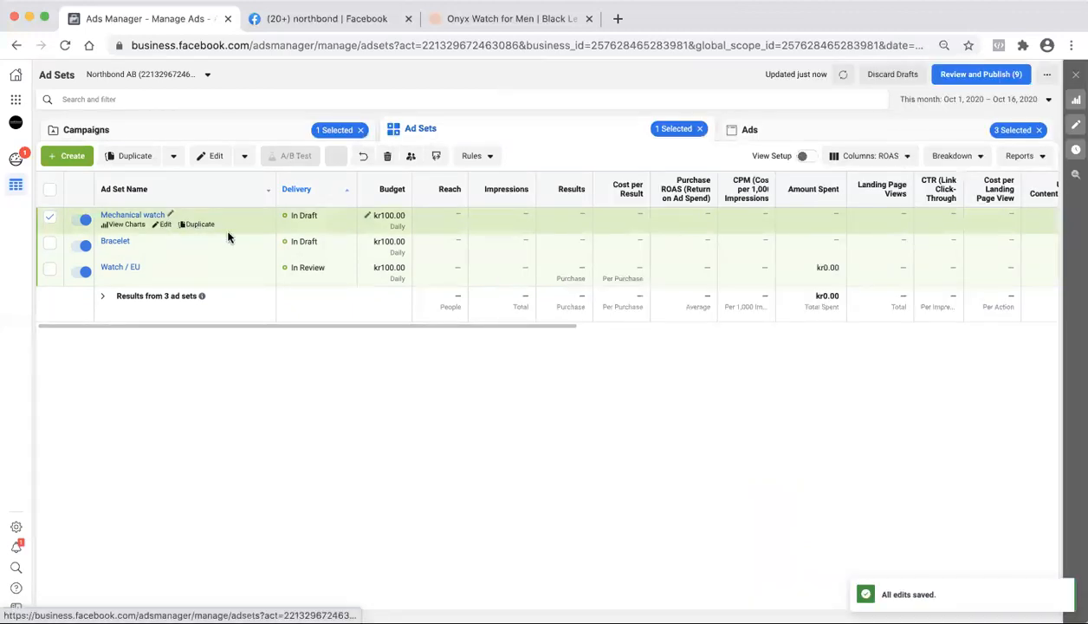
left_click(199, 225)
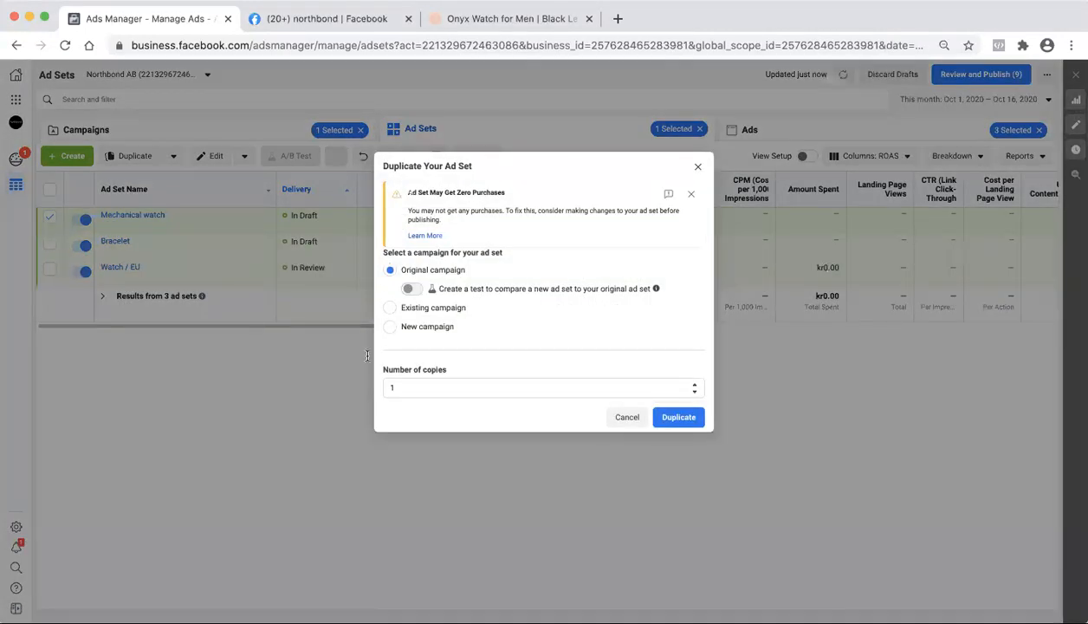
left_click(676, 420)
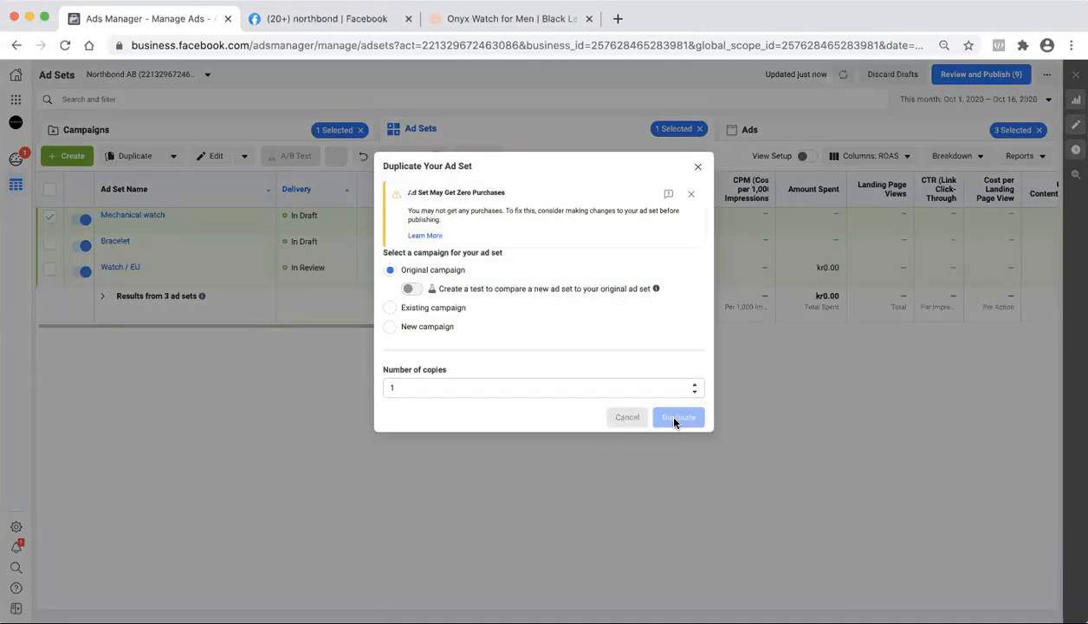
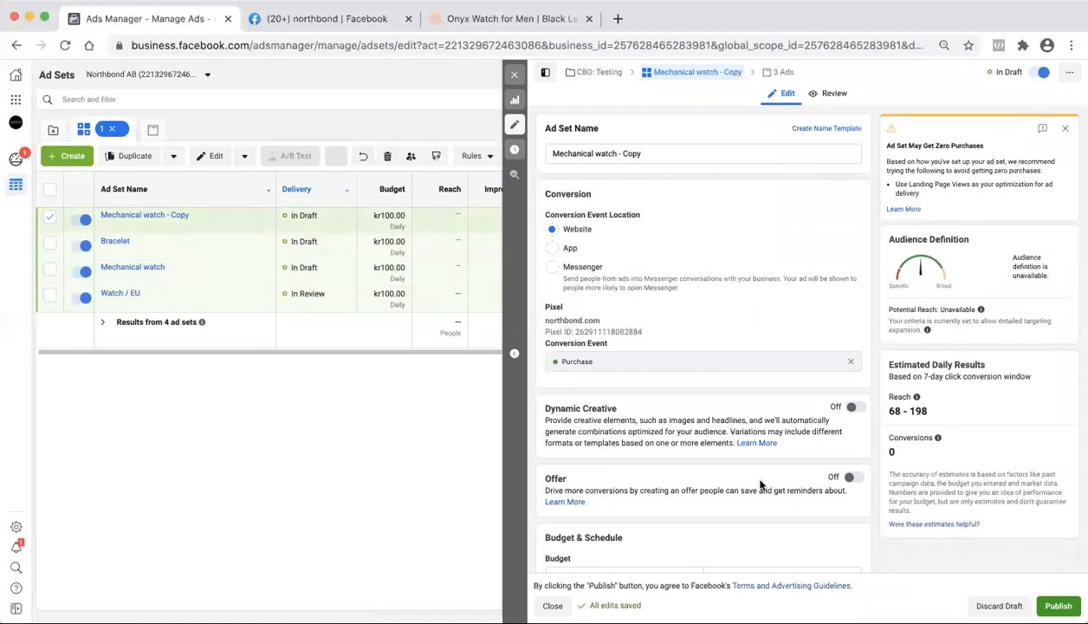
Step: Review the Watch / EU ad set's budget, excluded custom audience, targeted countries, age and gender
left_click(293, 301)
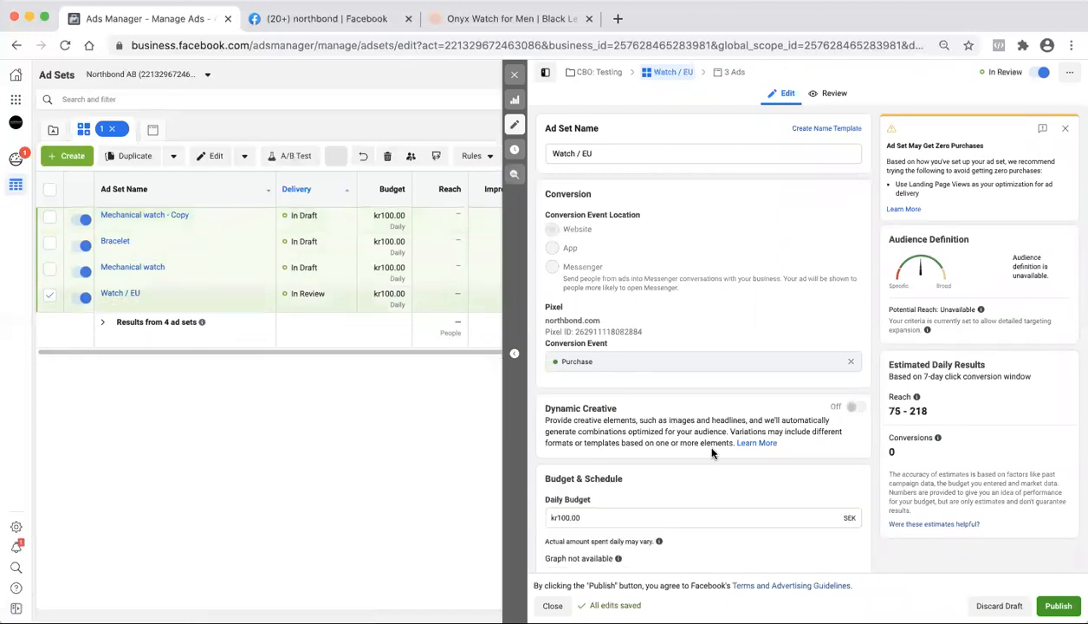
scroll(713, 453, "down", 2)
scroll(712, 452, "down", 8)
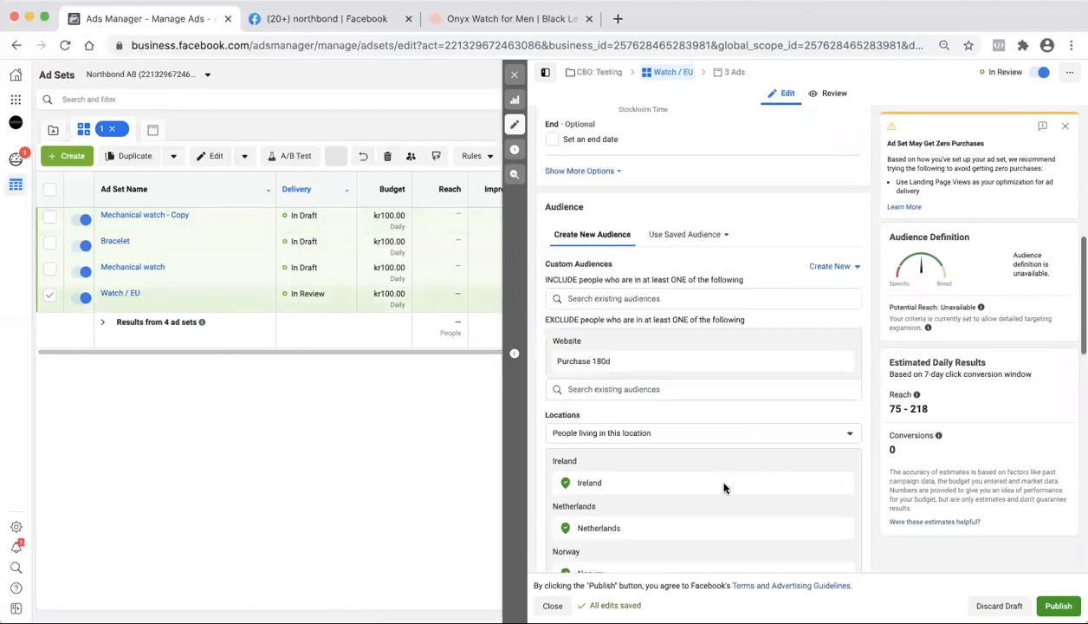
scroll(719, 460, "down", 3)
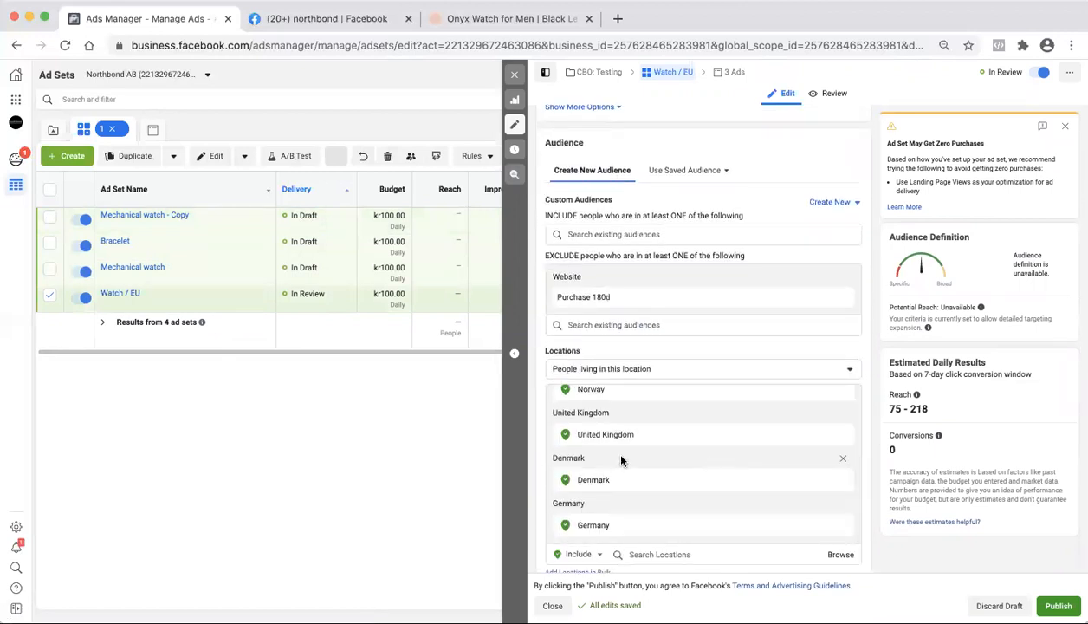
scroll(619, 462, "down", 3)
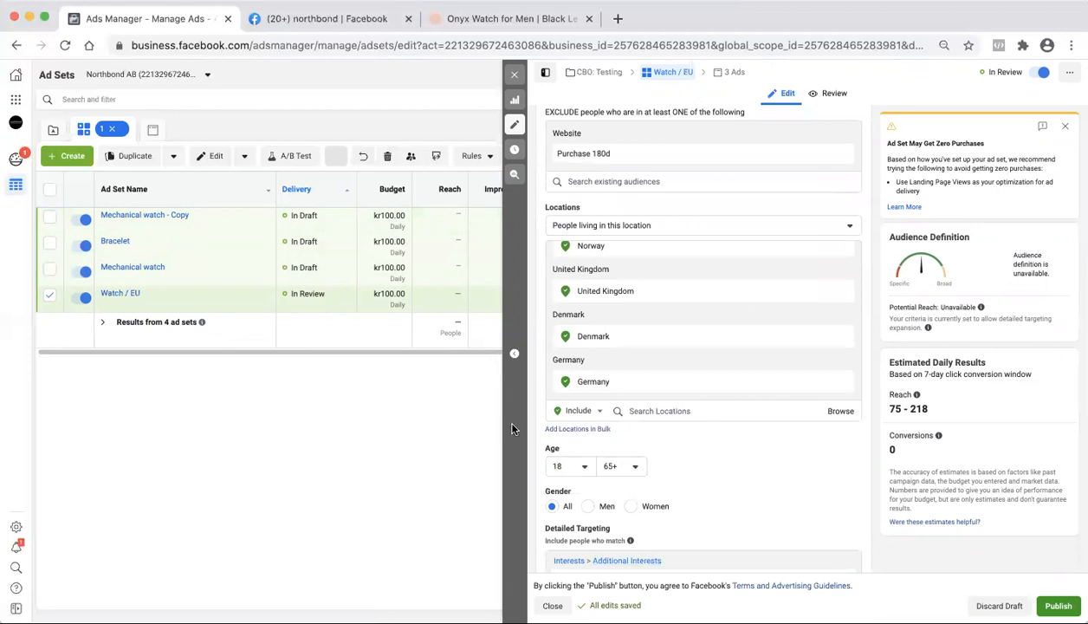
Step: Open the Mechanical watch - Copy ad set for editing and remove the Mechanical watch interest from its detailed targeting
left_click(366, 229)
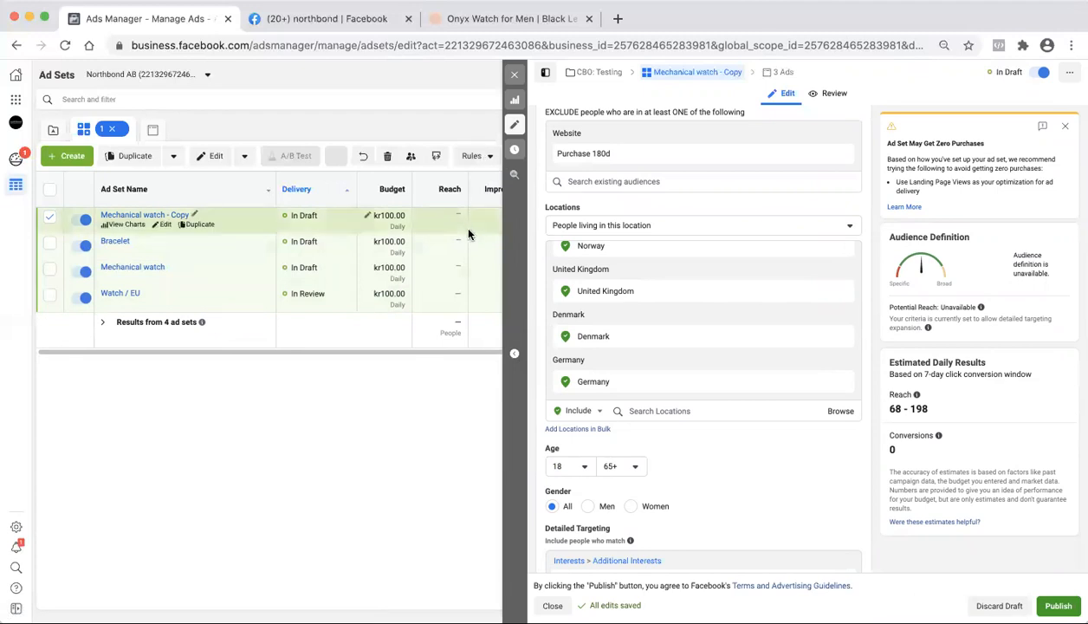
left_click(514, 74)
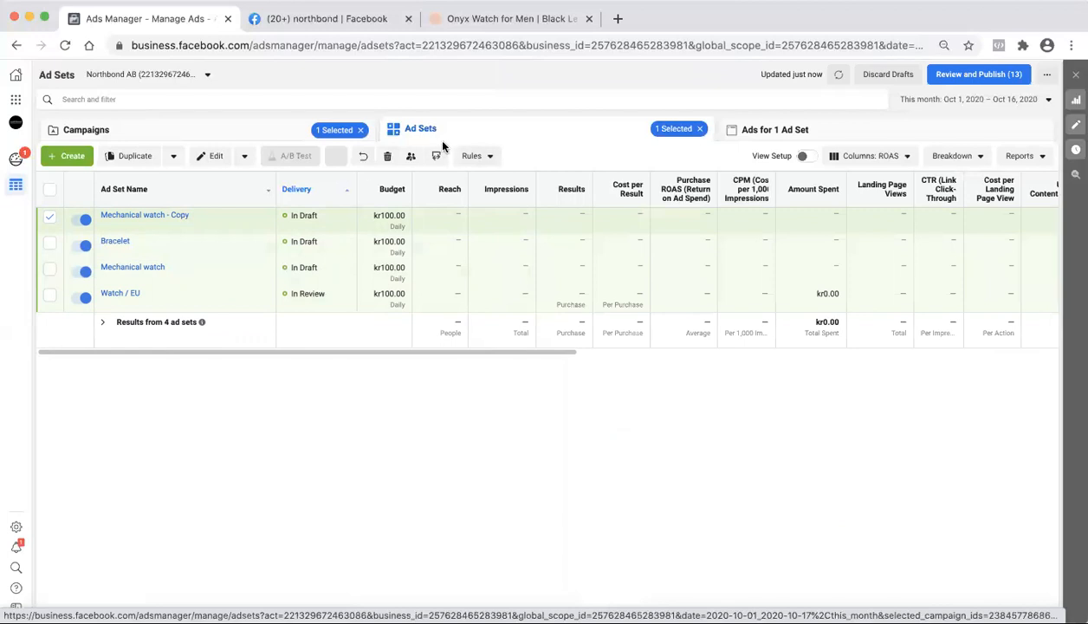
mouse_move(253, 219)
left_click(166, 225)
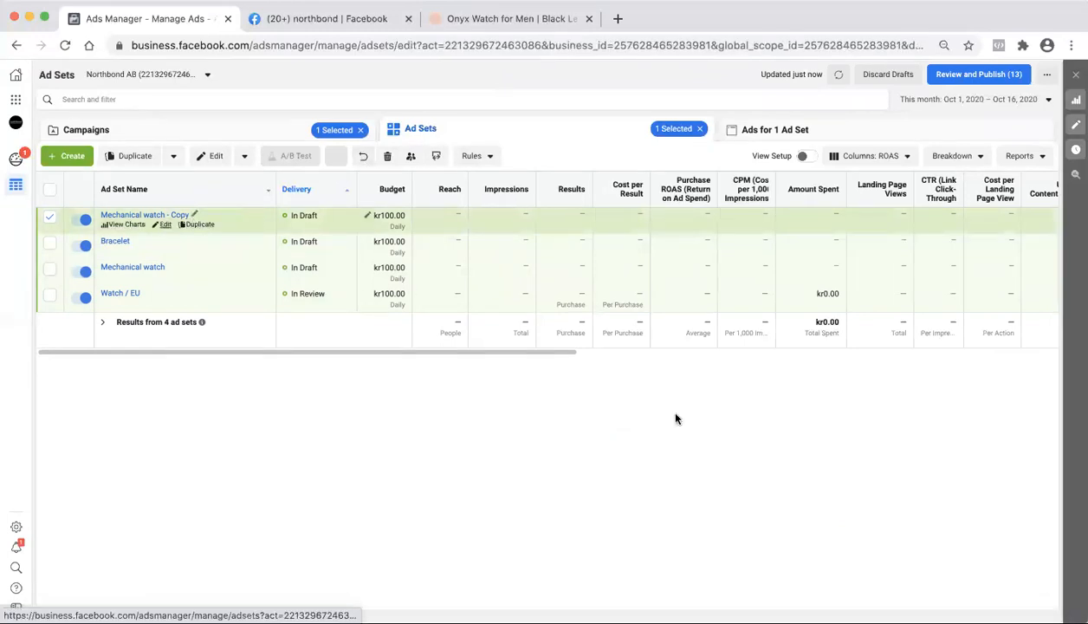
scroll(676, 418, "down", 10)
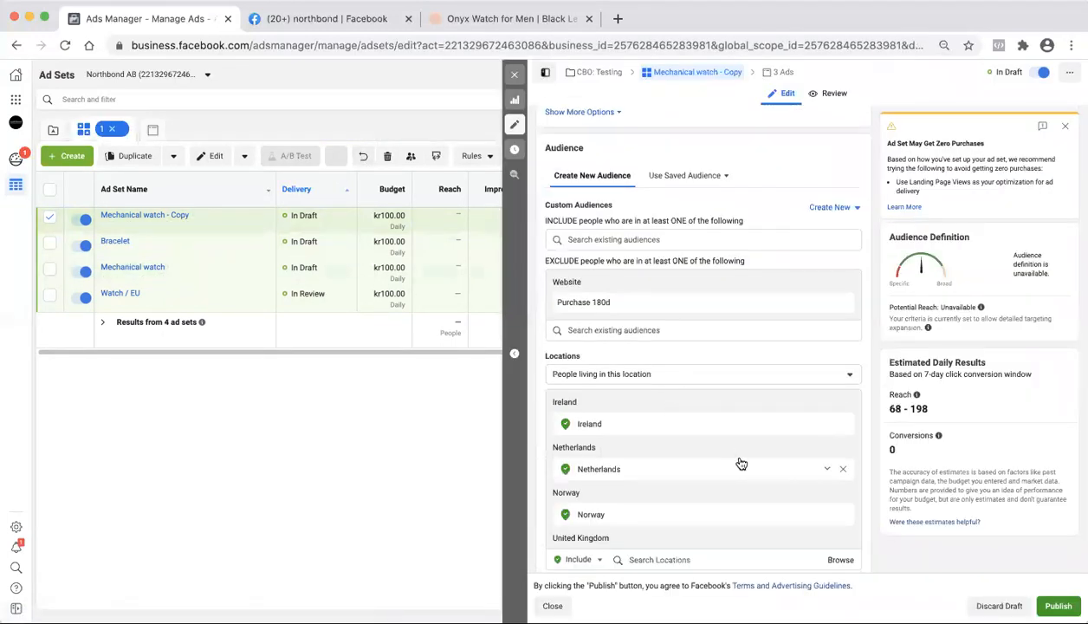
scroll(738, 462, "down", 10)
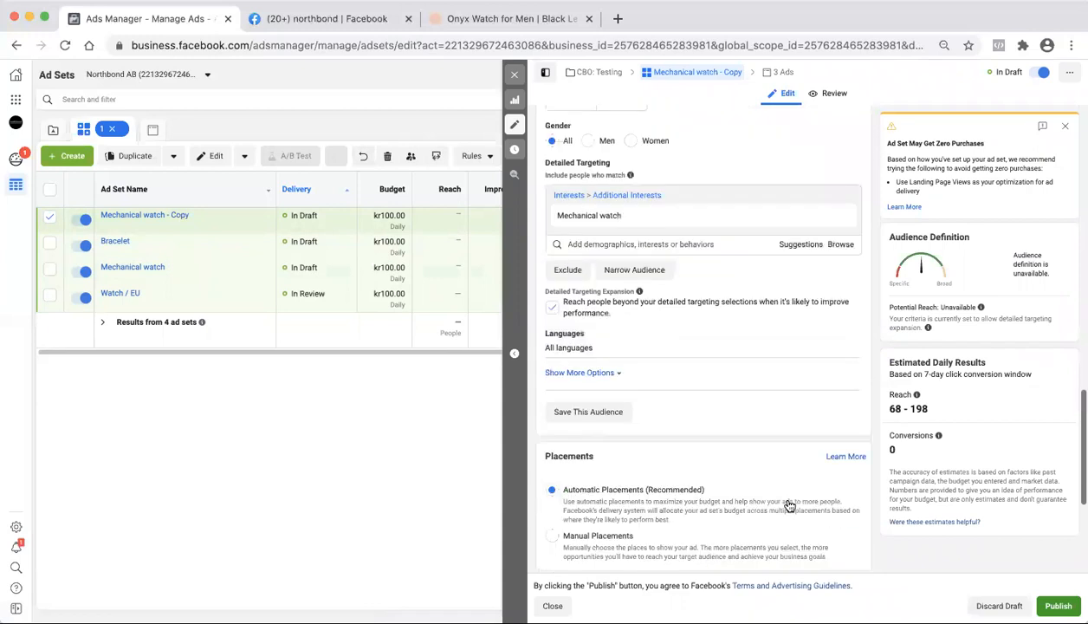
mouse_move(807, 224)
left_click(804, 242)
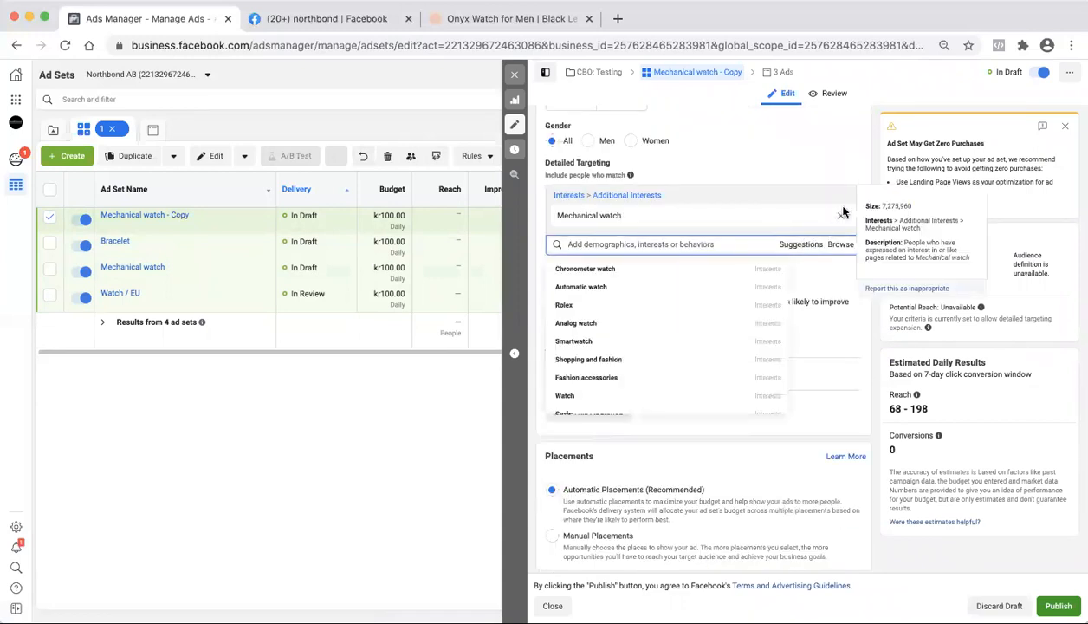
left_click(841, 218)
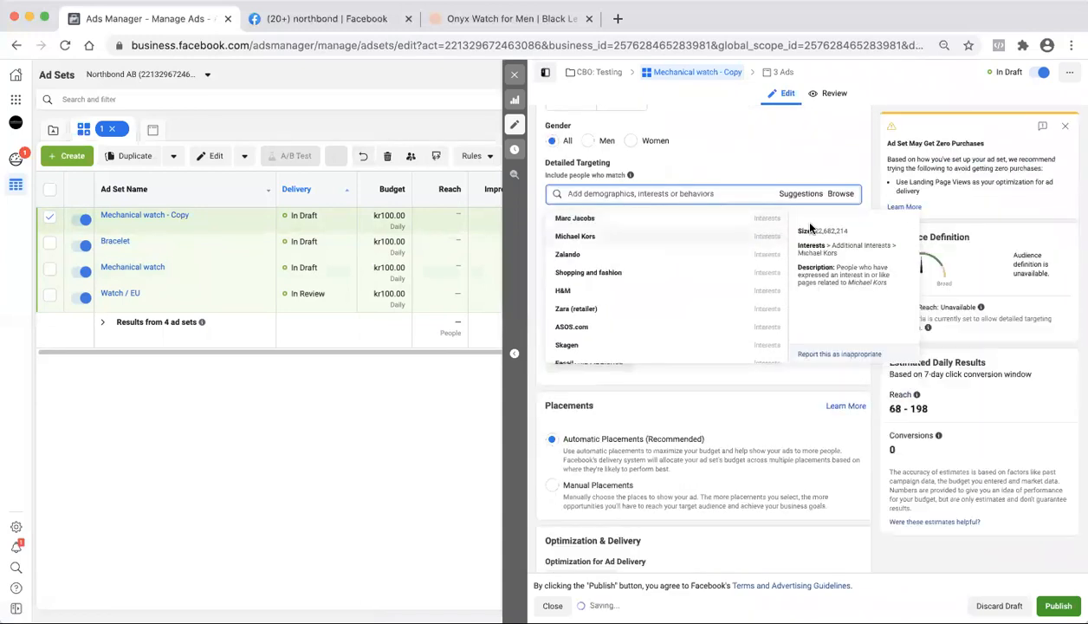
Step: Switch to the northbond website, open its homepage and look through the bestsellers and brand description for interest ideas
left_click(507, 18)
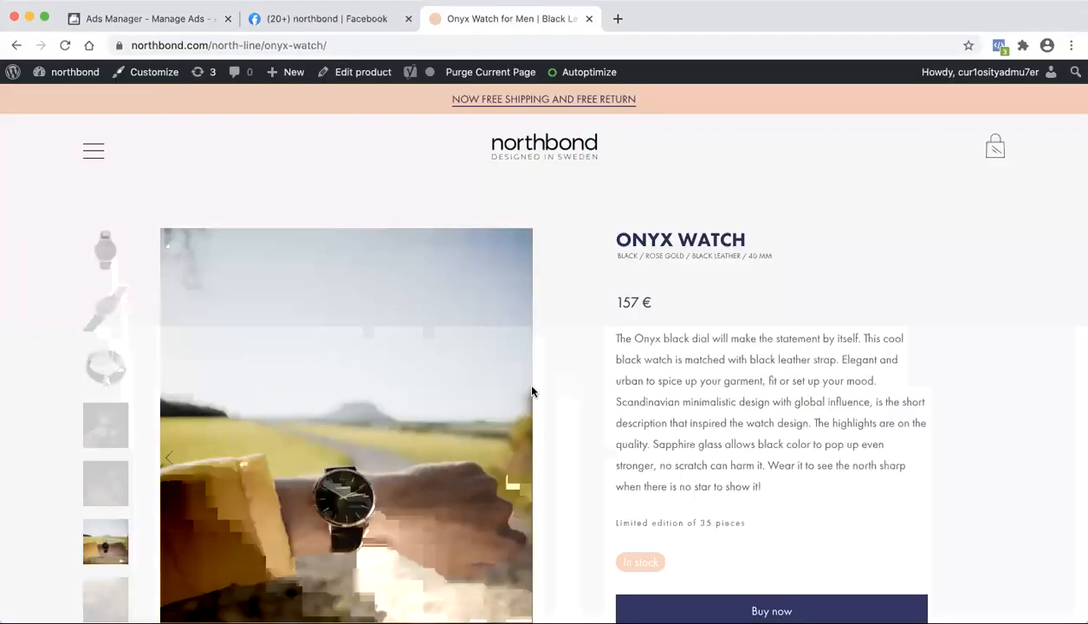
left_click(554, 132)
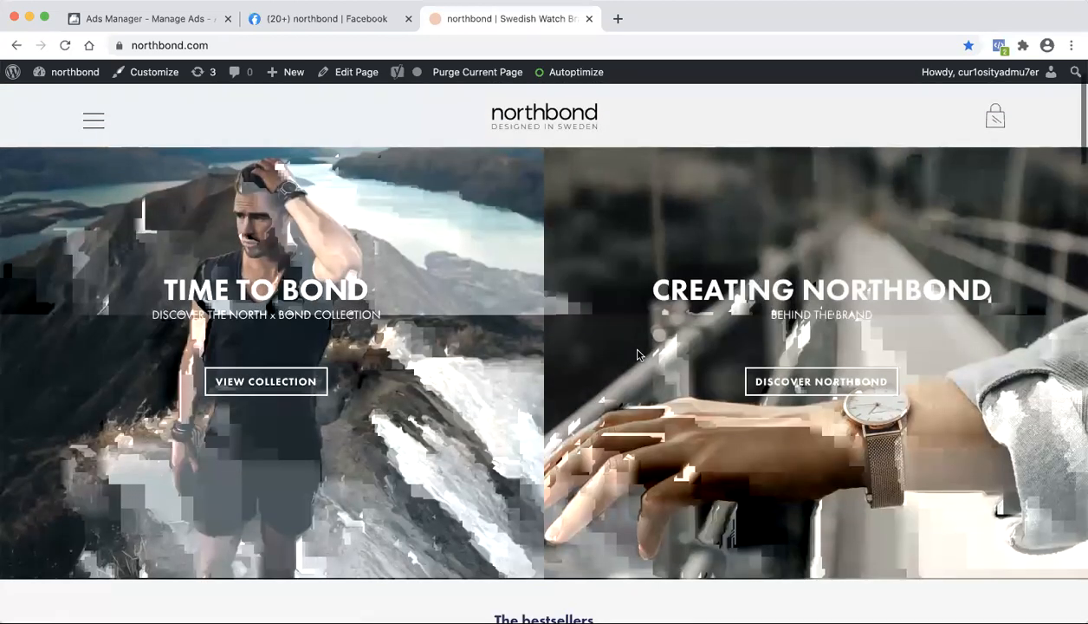
scroll(637, 353, "down", 5)
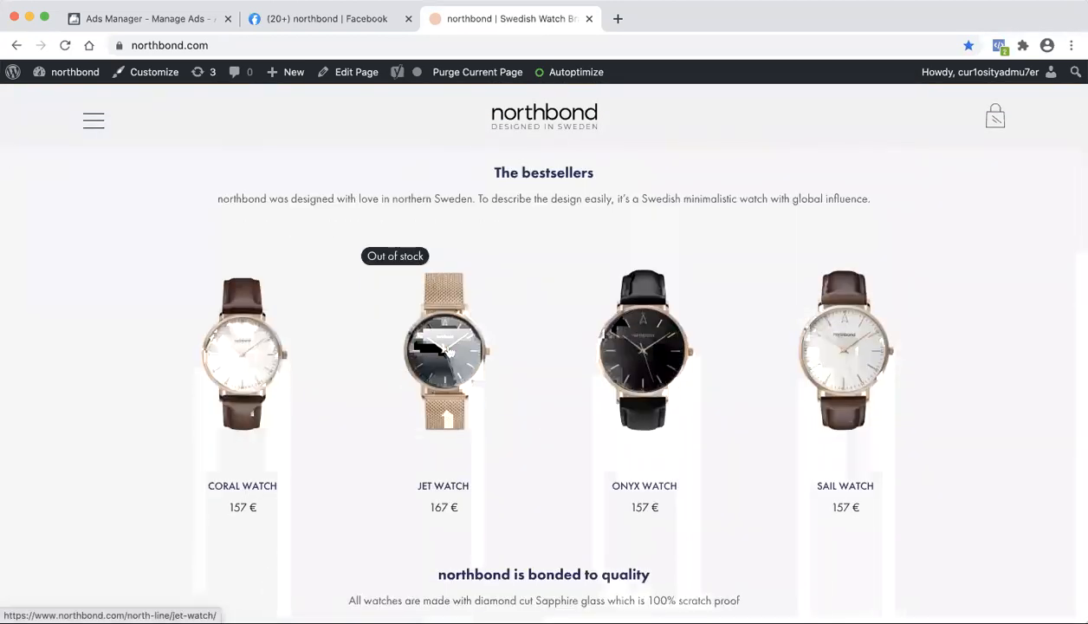
scroll(447, 350, "up", 3)
scroll(447, 350, "up", 3)
scroll(445, 347, "down", 10)
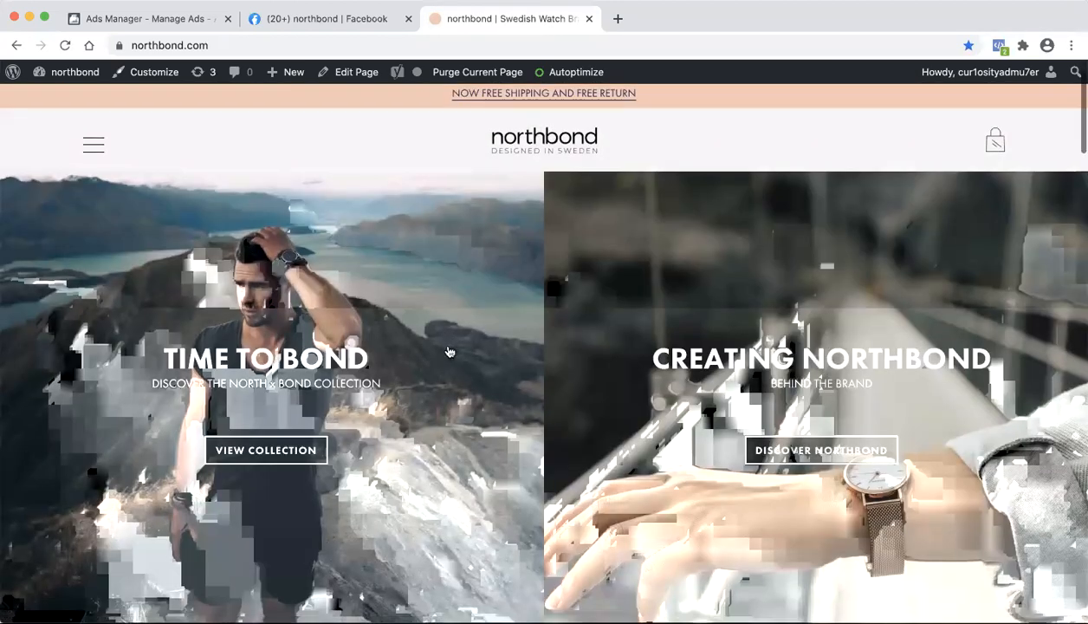
scroll(448, 350, "down", 5)
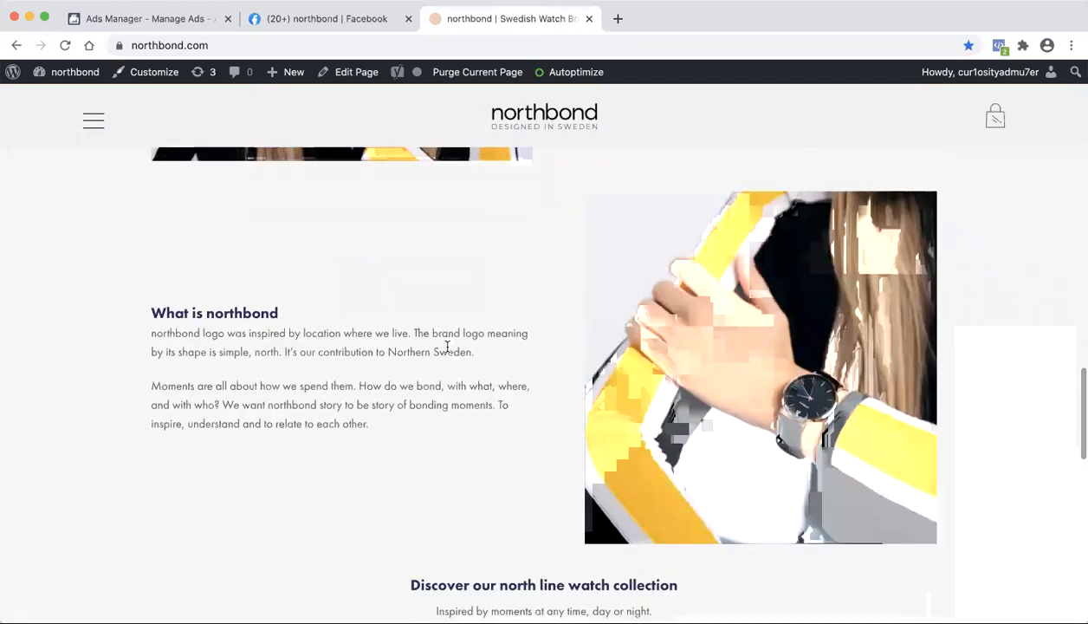
scroll(447, 346, "up", 4)
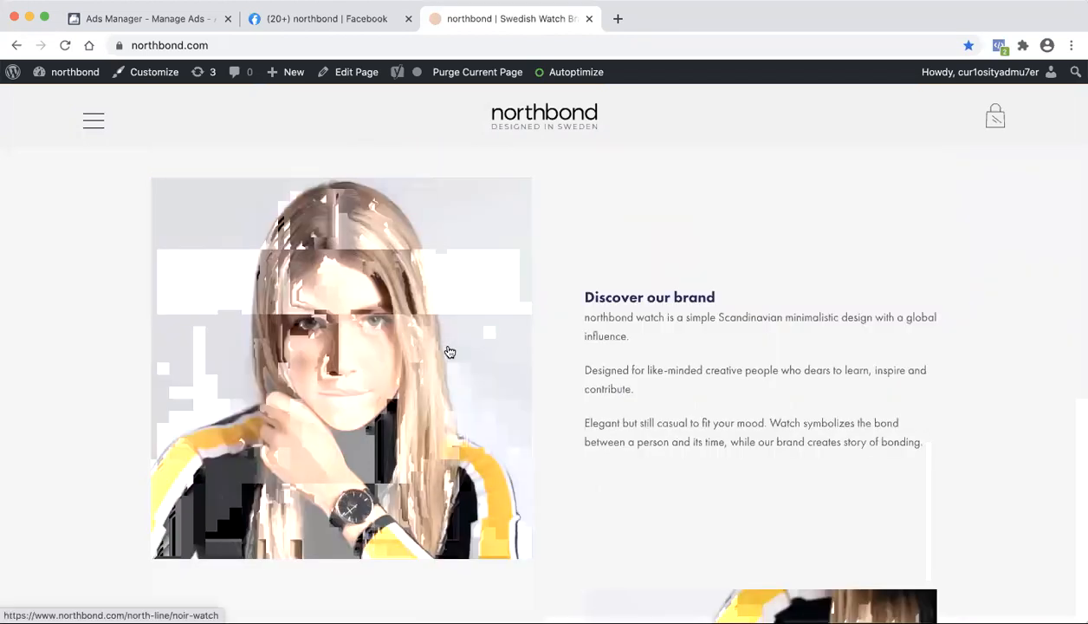
Step: Return to Ads Manager, add the interest Minimalism to the copied ad set's detailed targeting and check its related suggestions
left_click(193, 25)
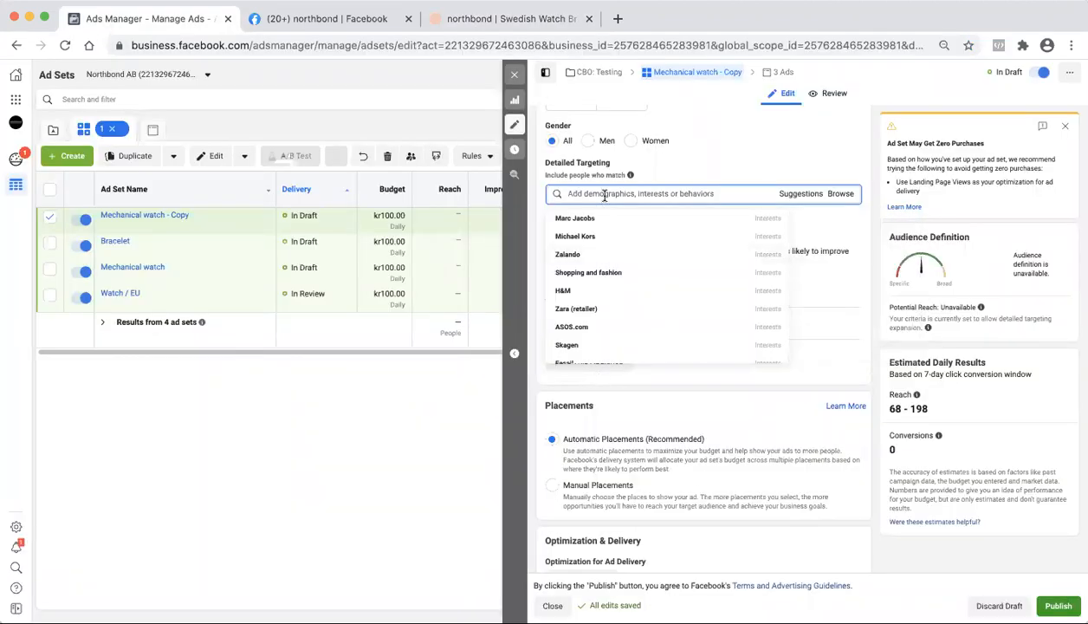
type("minim")
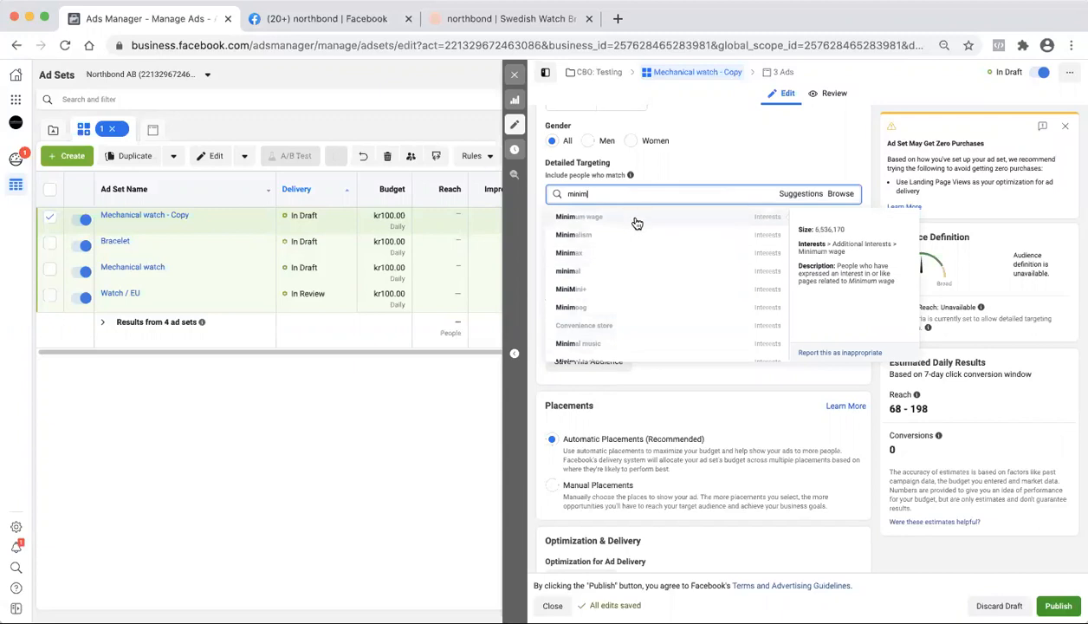
left_click(637, 239)
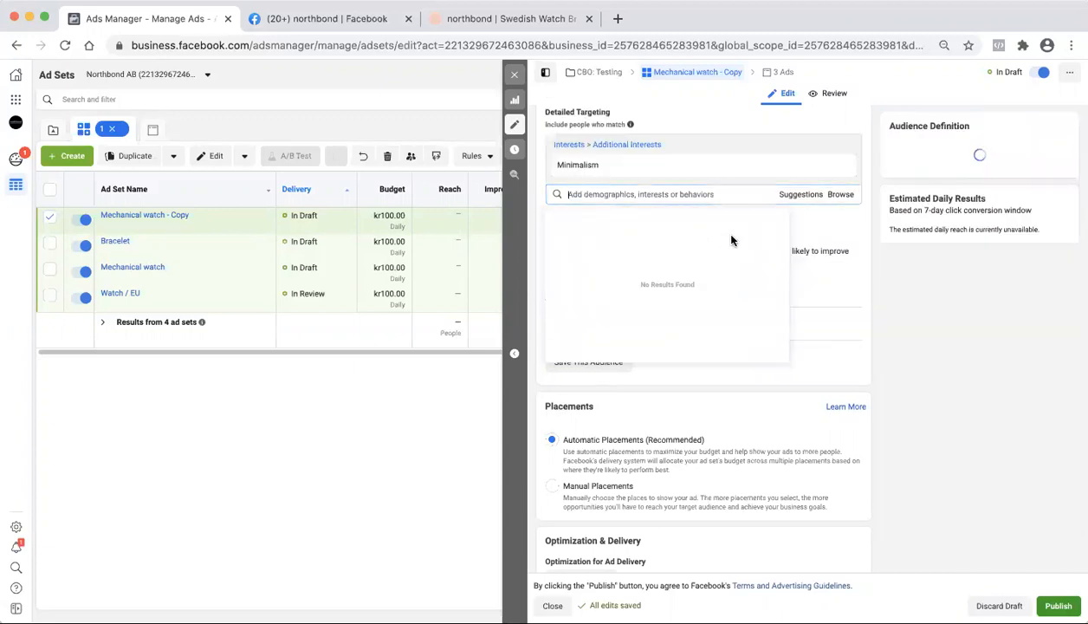
left_click(795, 196)
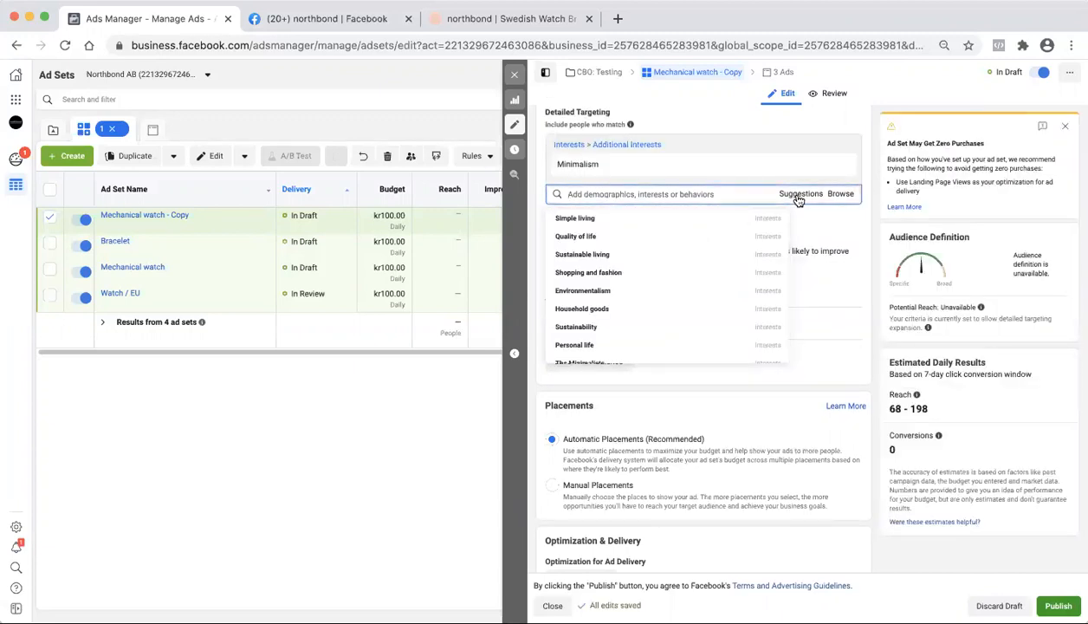
left_click(829, 244)
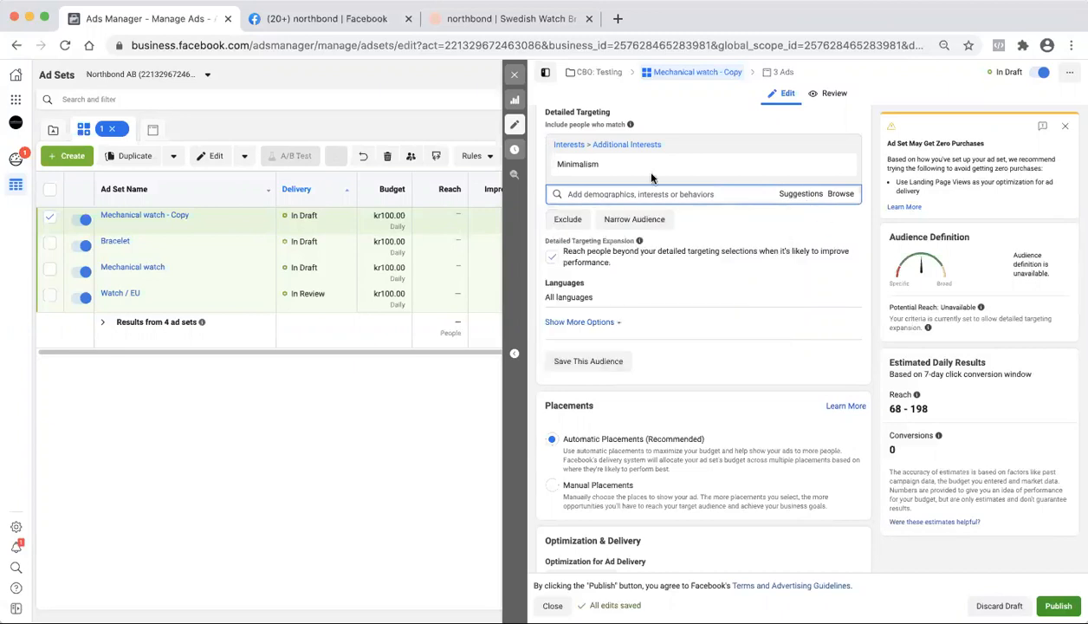
Step: Copy the targeted interest's name and rename the Mechanical watch - Copy ad set as Minimalism
left_click_drag(606, 169, 557, 168)
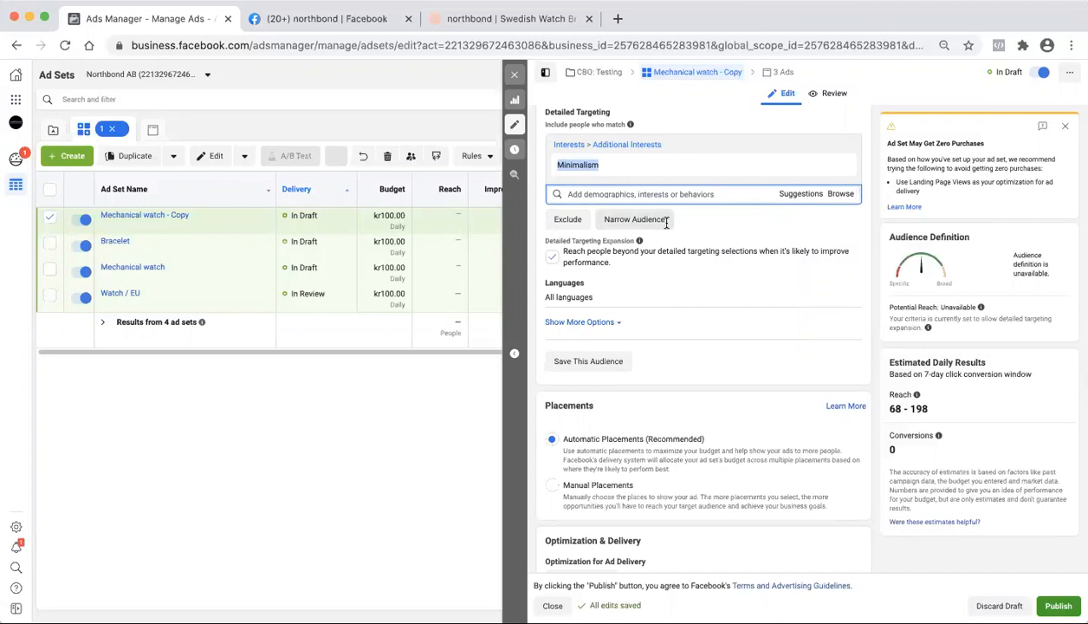
scroll(663, 221, "up", 10)
scroll(651, 156, "up", 10)
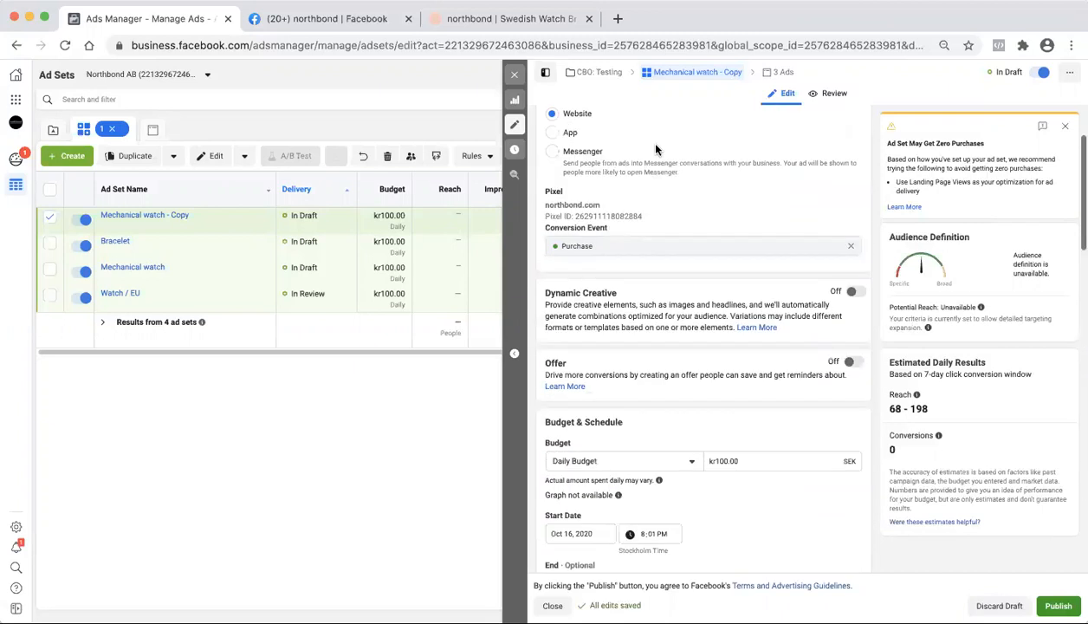
left_click(657, 153)
left_click_drag(639, 154, 549, 154)
key("ctrl+v")
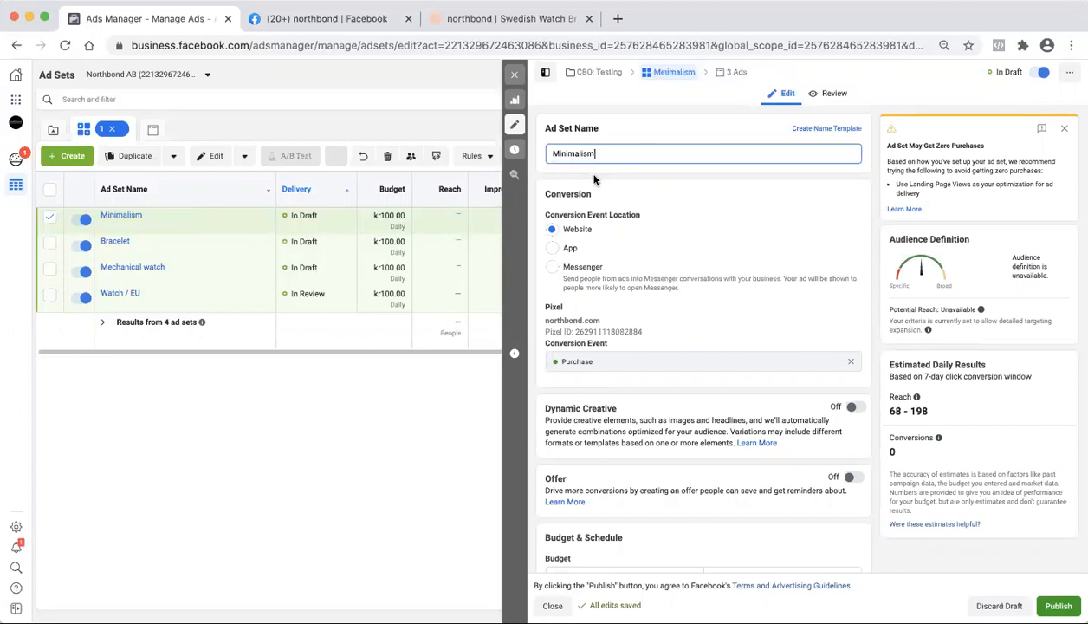
left_click(595, 178)
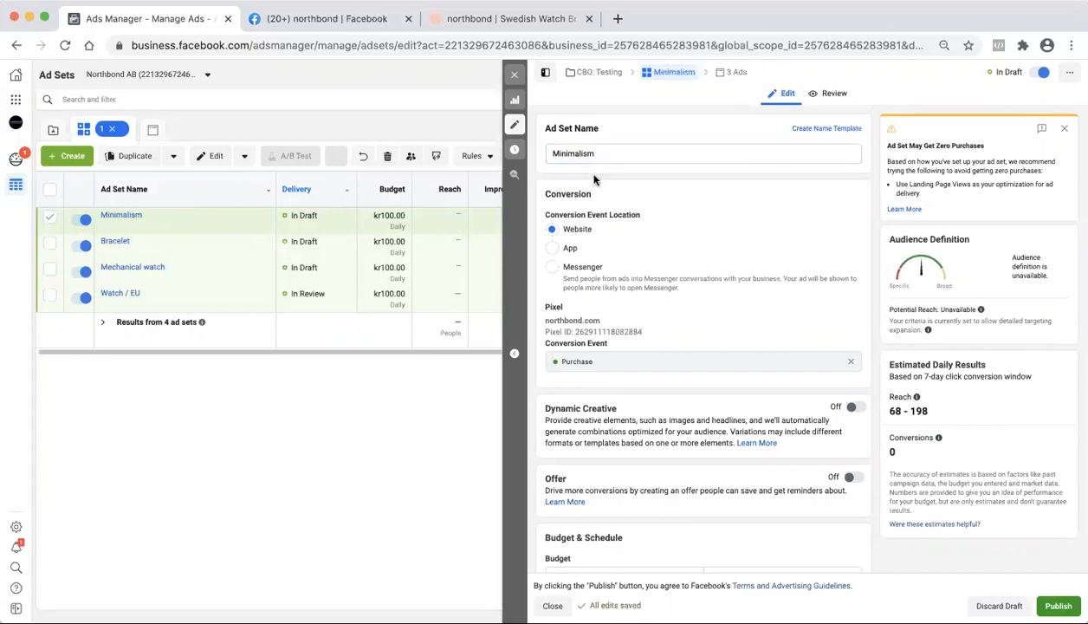
Step: Duplicate the Minimalism ad set once within its original campaign
scroll(693, 260, "down", 5)
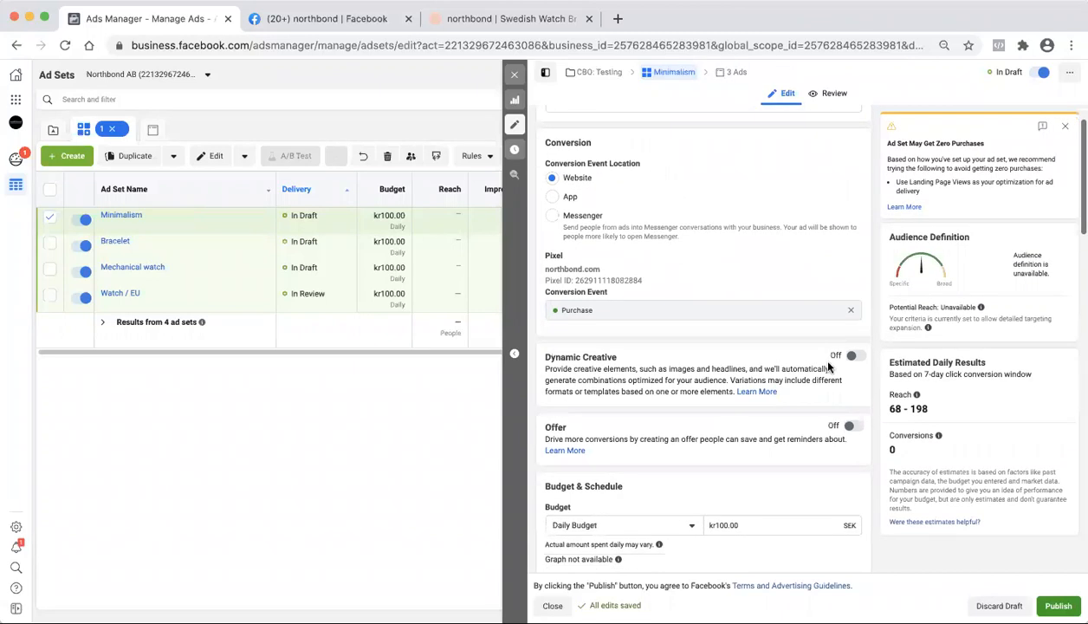
scroll(735, 382, "down", 6)
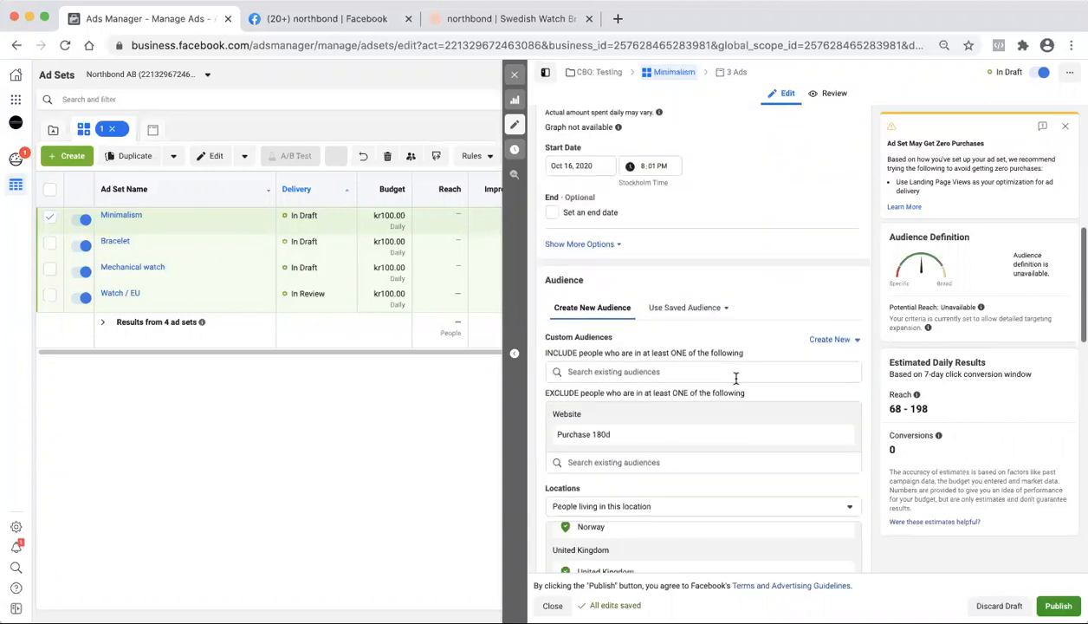
scroll(653, 416, "down", 10)
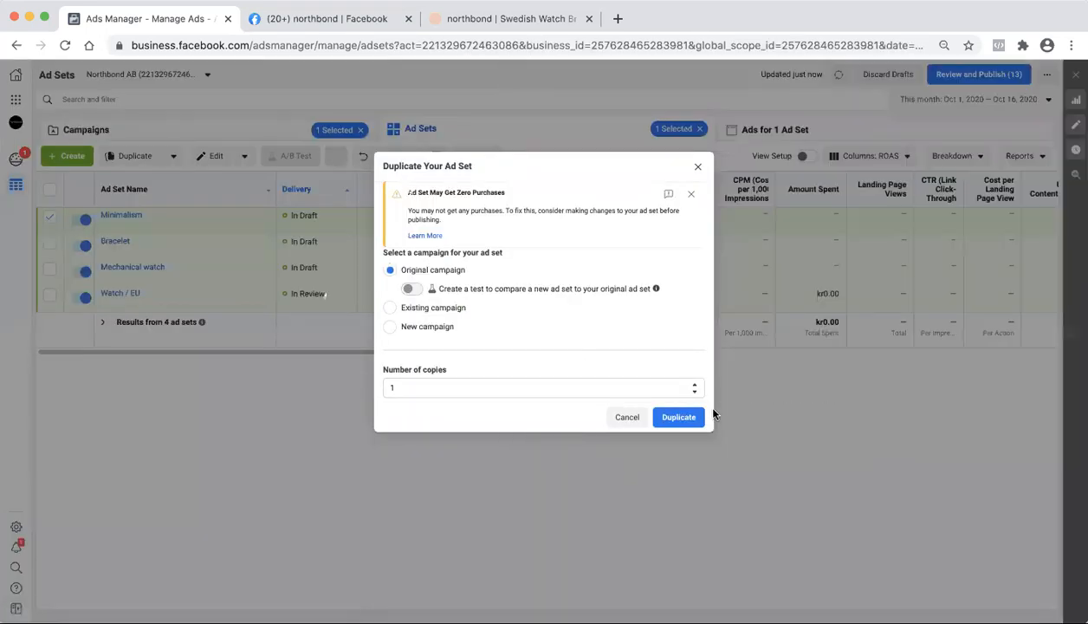
left_click(679, 417)
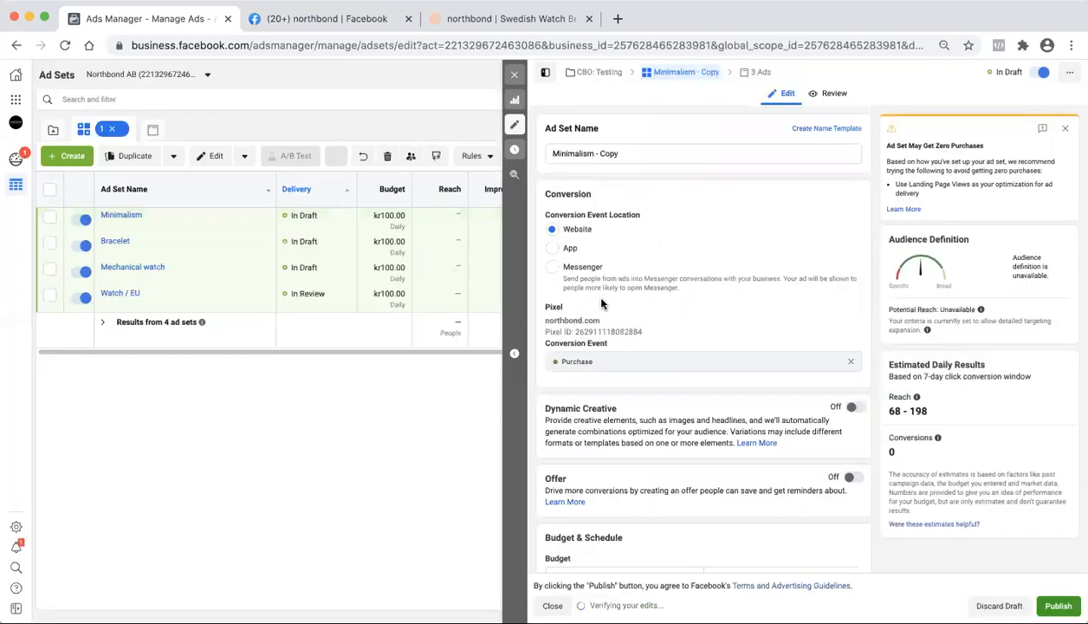
Step: Review the suggested interests related to Minimalism in the detailed targeting of the Minimalism - Copy ad set
scroll(775, 435, "down", 2)
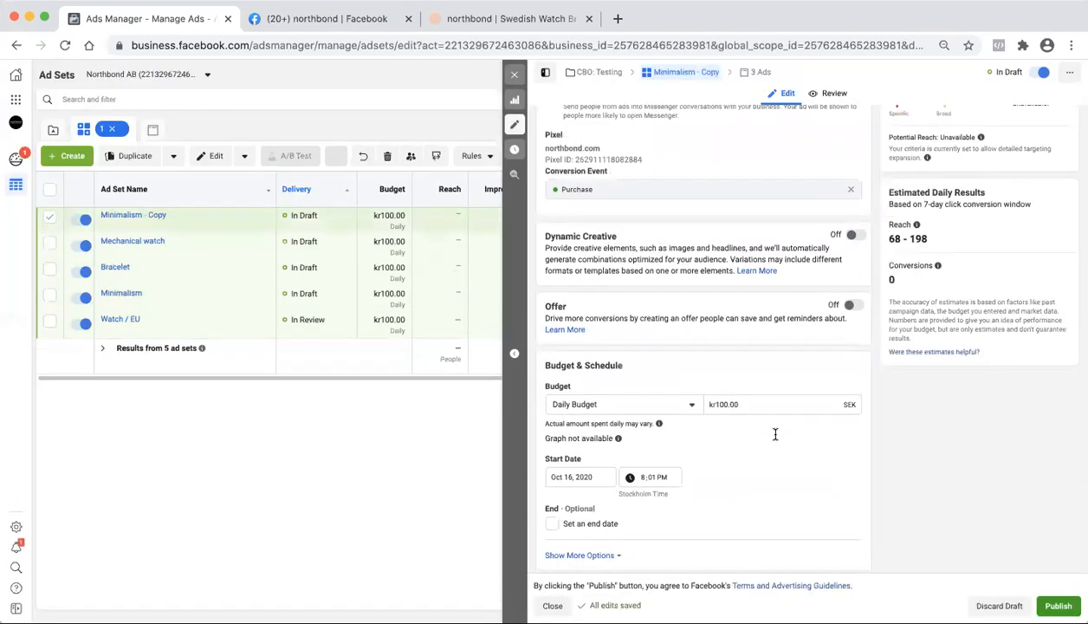
scroll(778, 407, "down", 2)
scroll(814, 492, "down", 3)
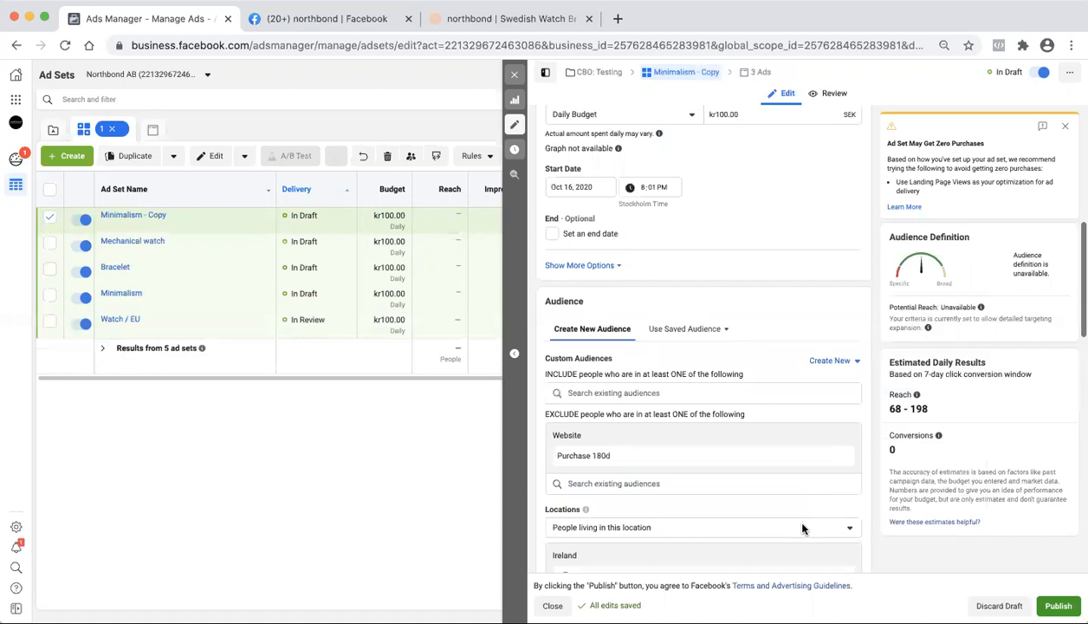
scroll(807, 478, "down", 2)
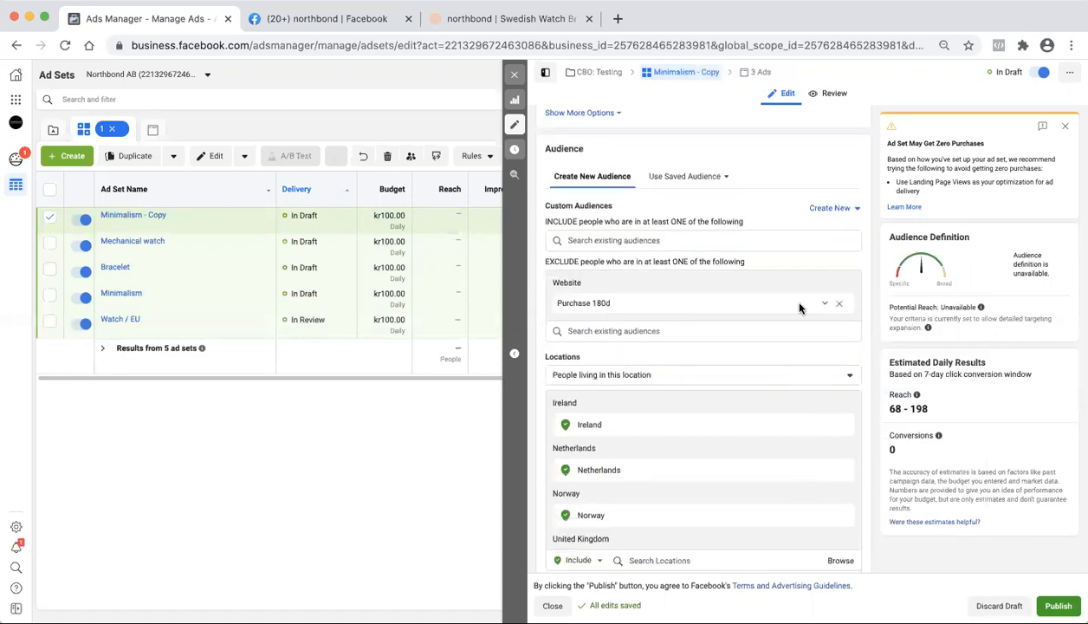
scroll(754, 452, "down", 2)
scroll(749, 535, "down", 3)
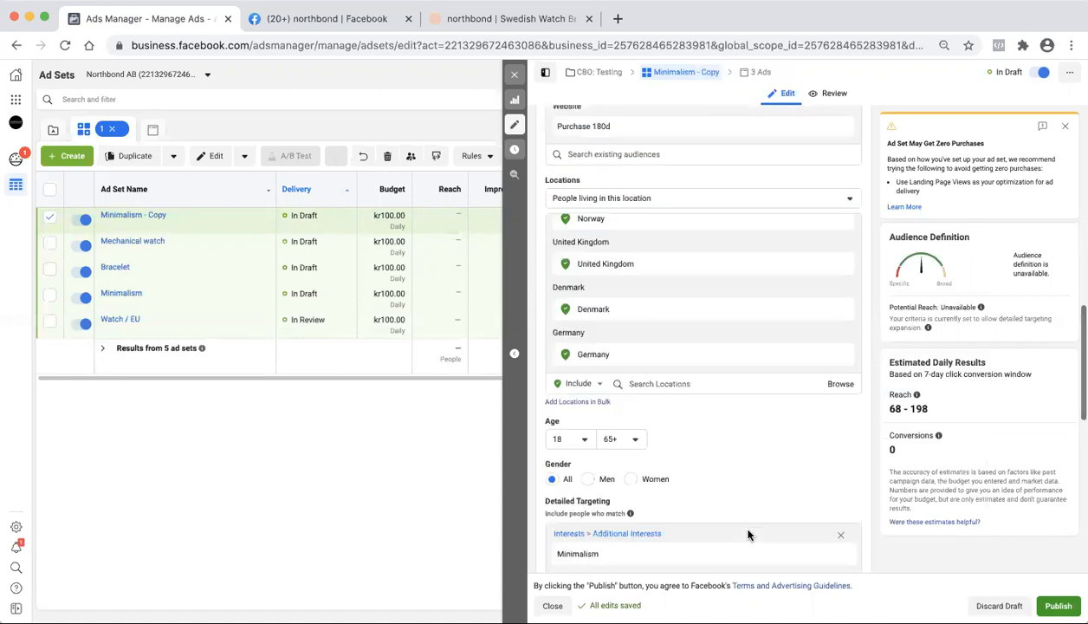
scroll(790, 510, "down", 2)
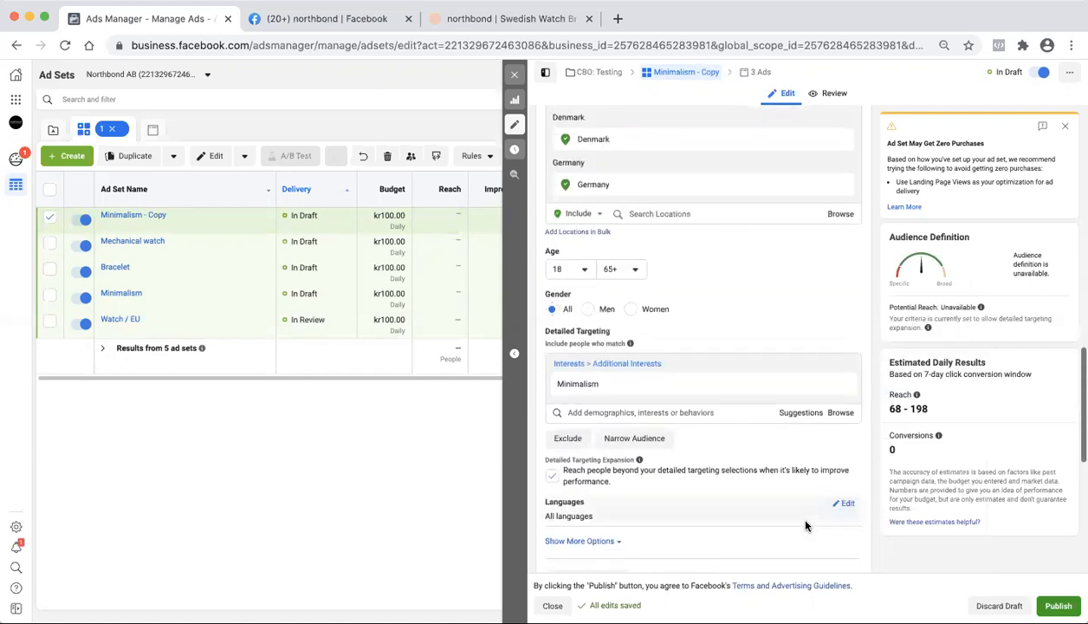
left_click(800, 414)
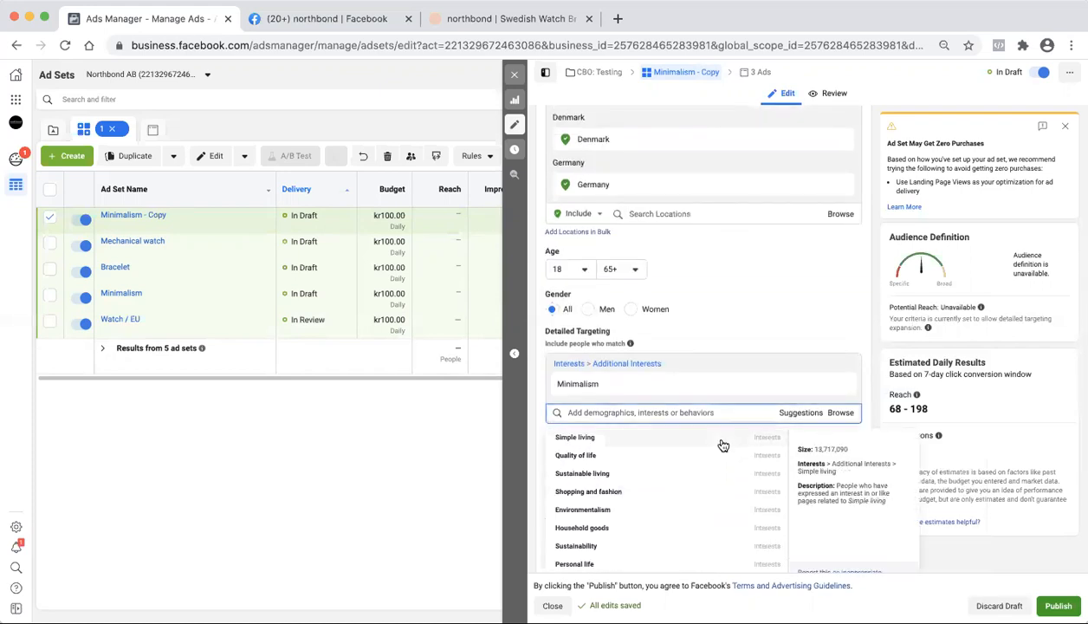
scroll(714, 513, "down", 1)
scroll(714, 514, "down", 1)
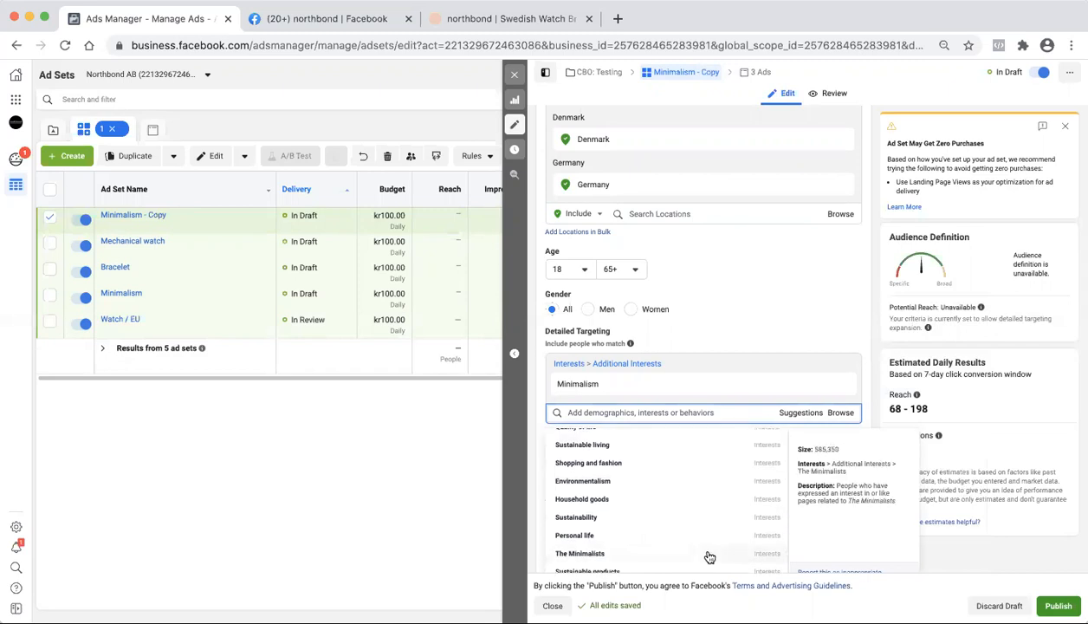
scroll(709, 543, "down", 3)
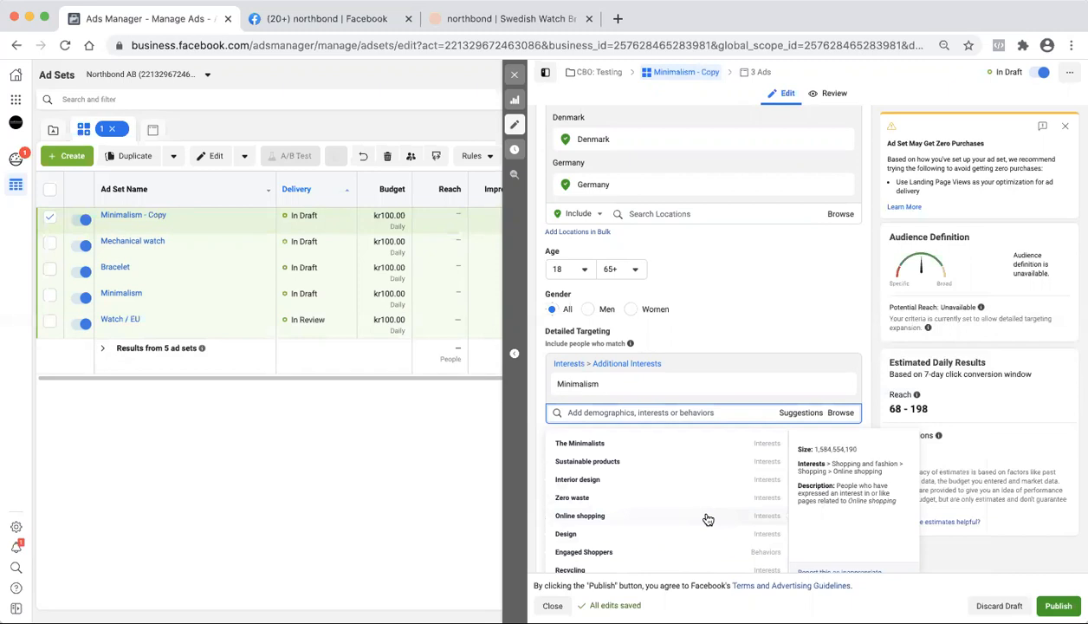
scroll(708, 519, "down", 1)
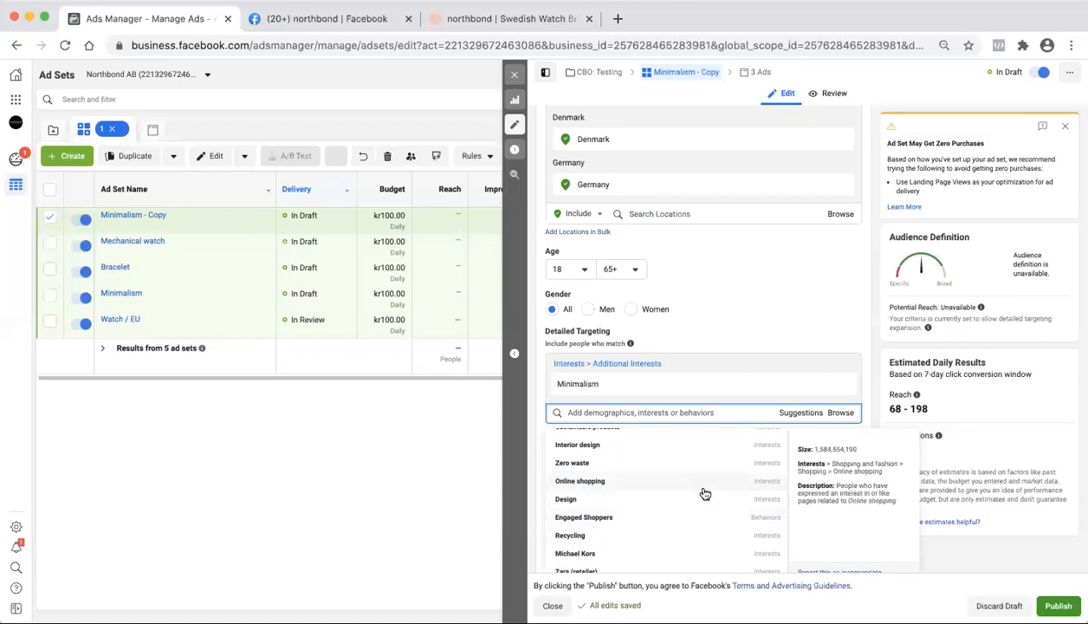
scroll(705, 493, "down", 2)
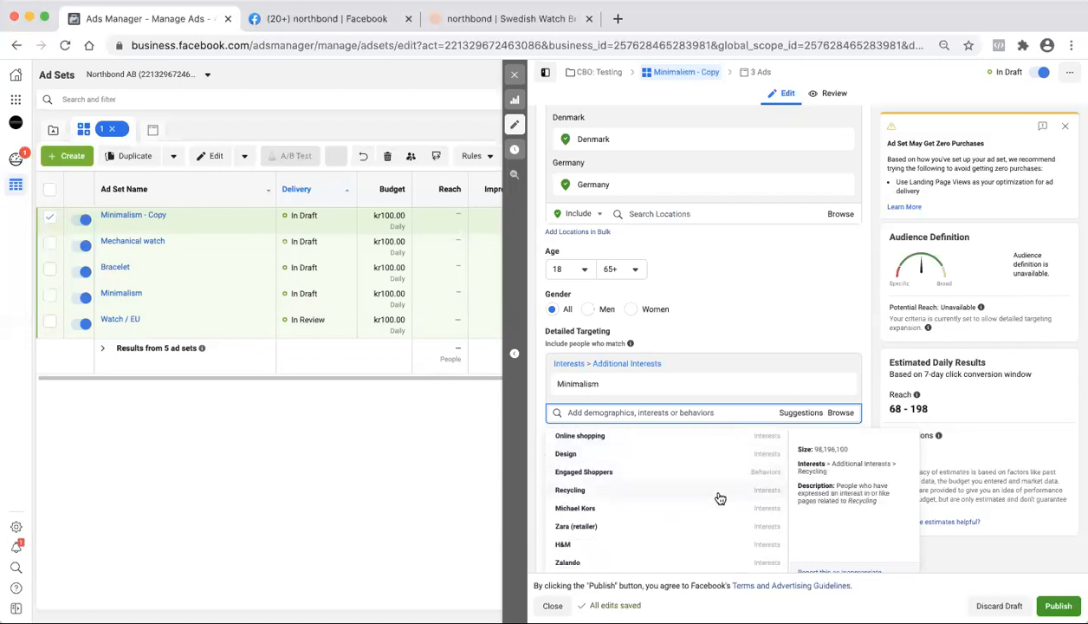
scroll(724, 516, "down", 5)
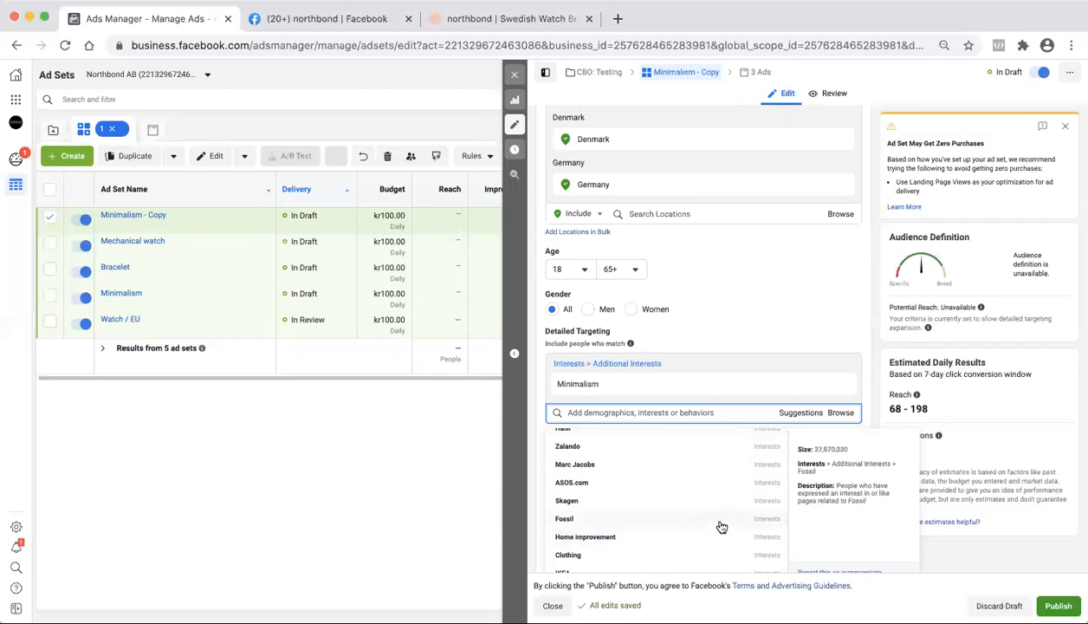
scroll(719, 549, "down", 3)
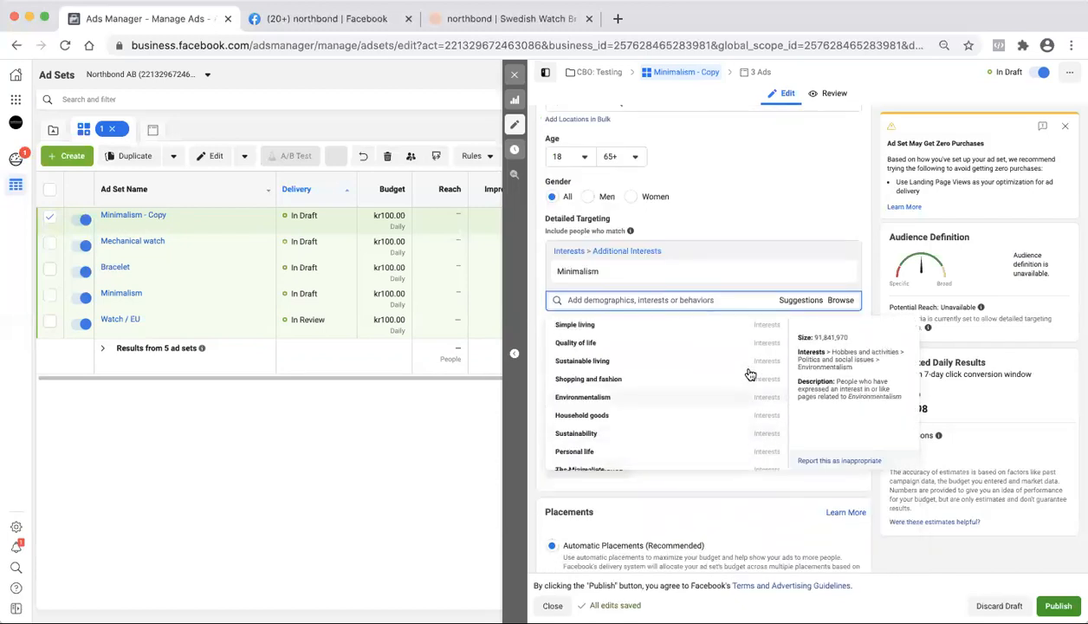
scroll(747, 370, "up", 1)
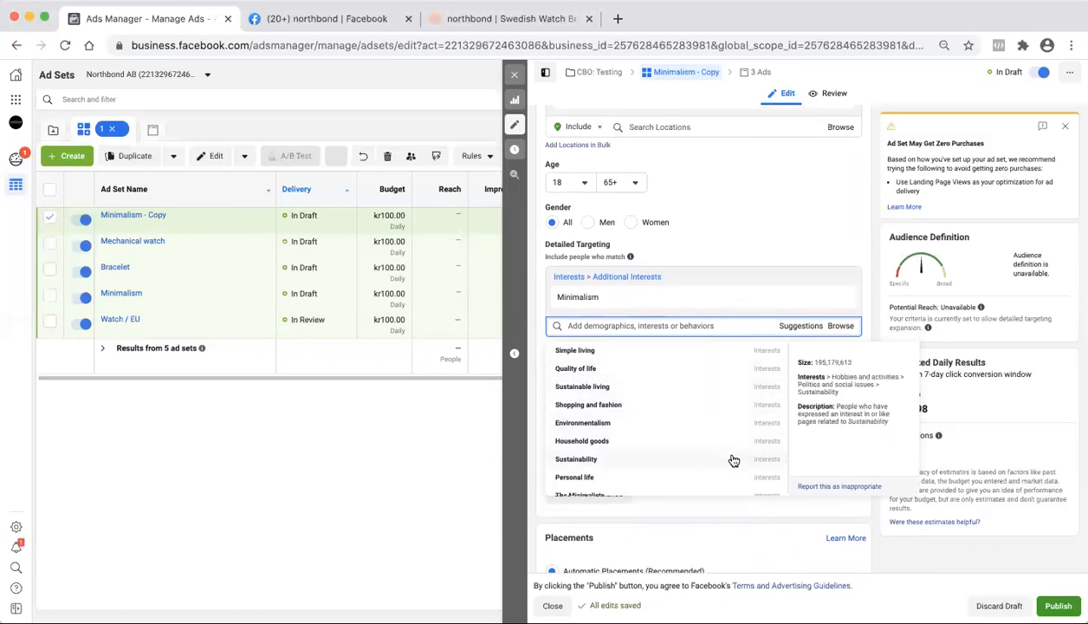
scroll(732, 460, "down", 1)
Step: Search the detailed targeting for minimalist, check the matching interests and return to the suggestions list
left_click(682, 325)
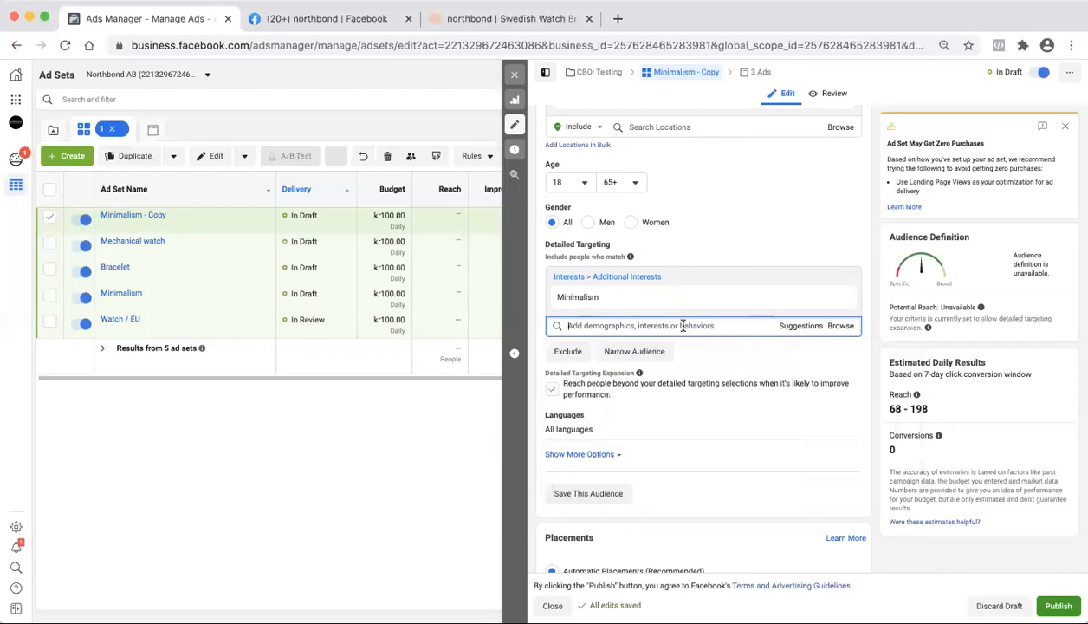
type("minimalist")
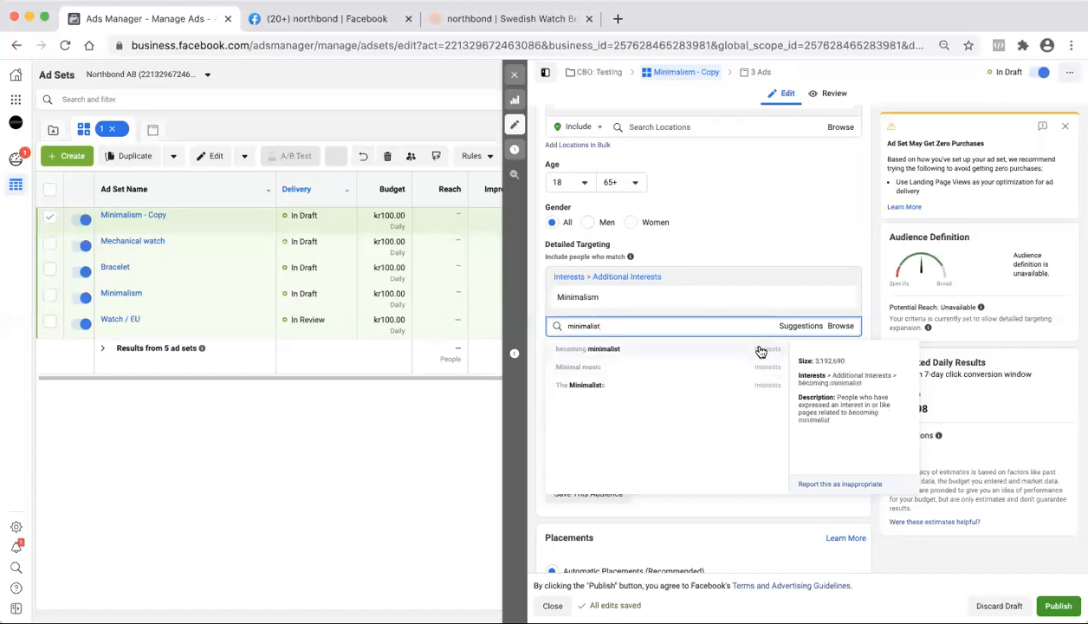
left_click(801, 328)
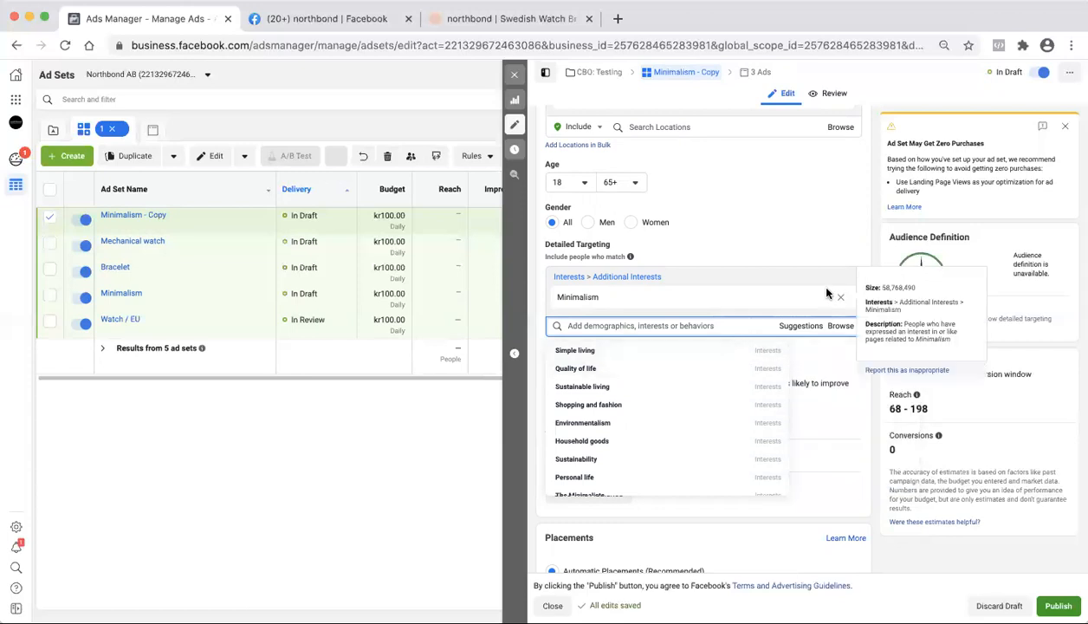
Step: Switch to the northbond website and look through the whole homepage for further interest ideas
left_click(512, 19)
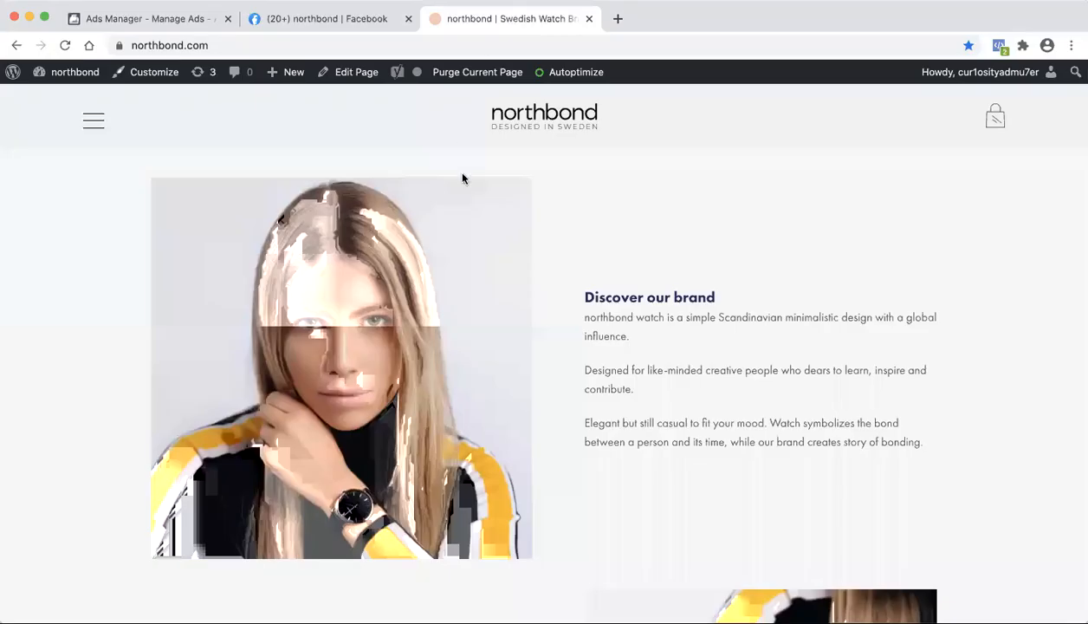
scroll(550, 440, "down", 10)
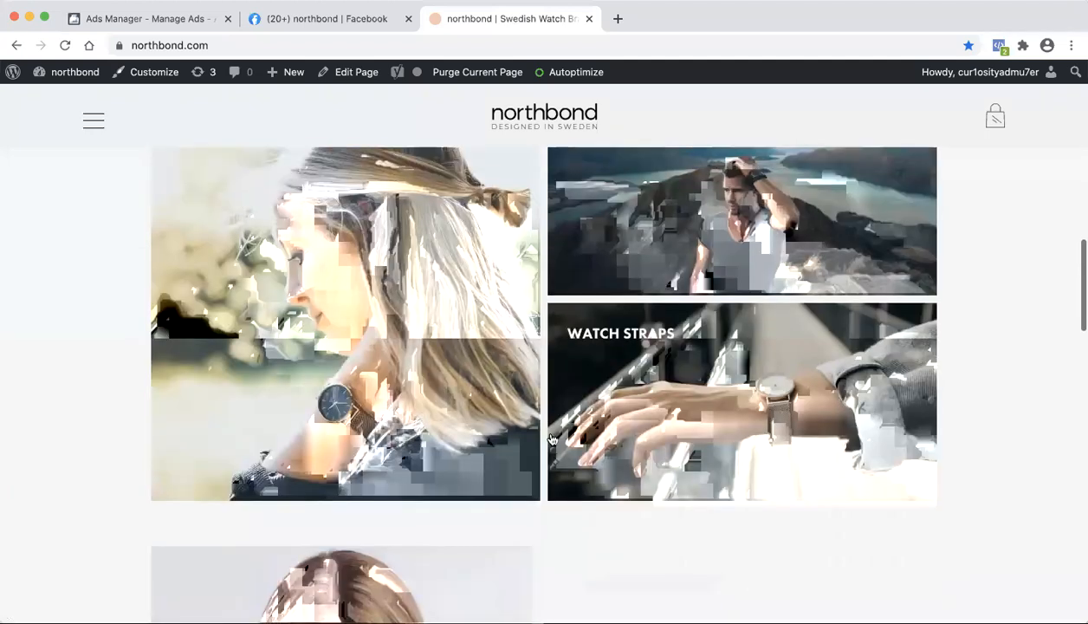
scroll(551, 440, "up", 3)
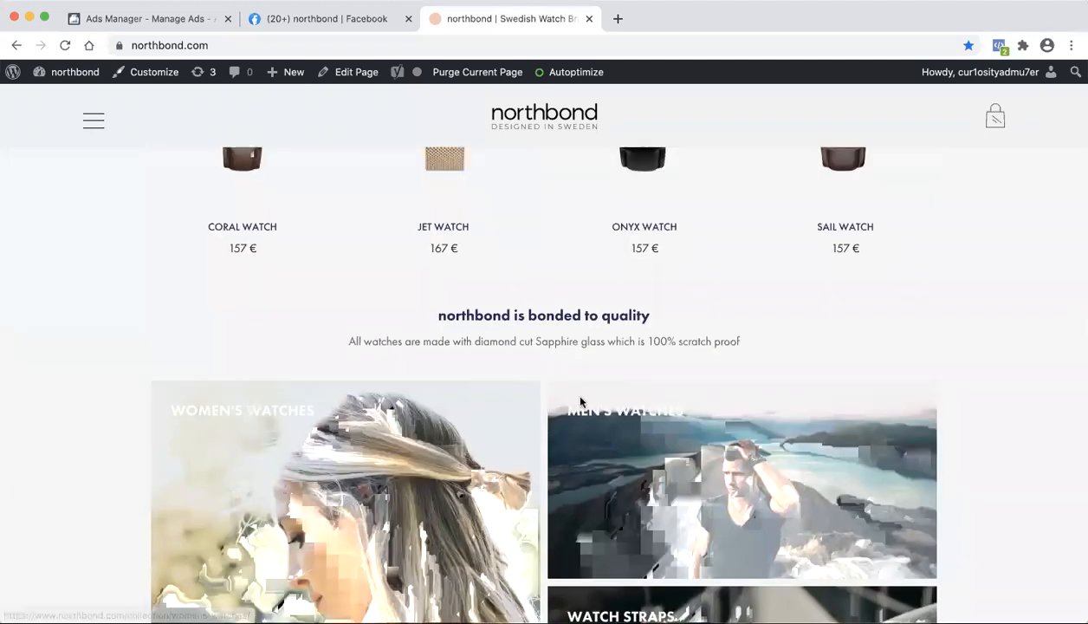
scroll(641, 489, "down", 3)
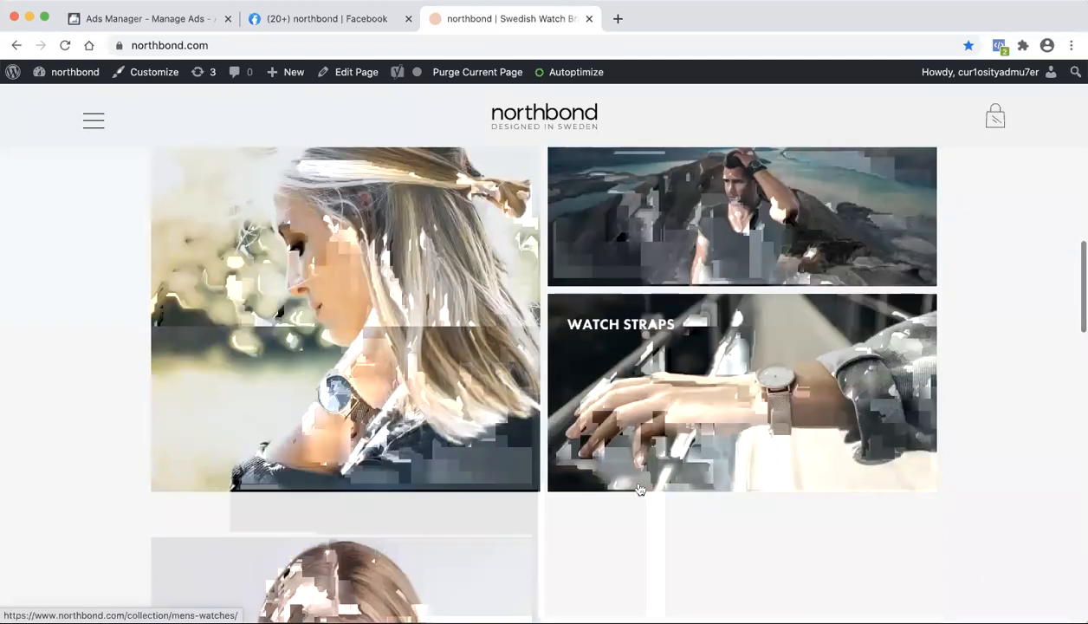
scroll(640, 490, "down", 5)
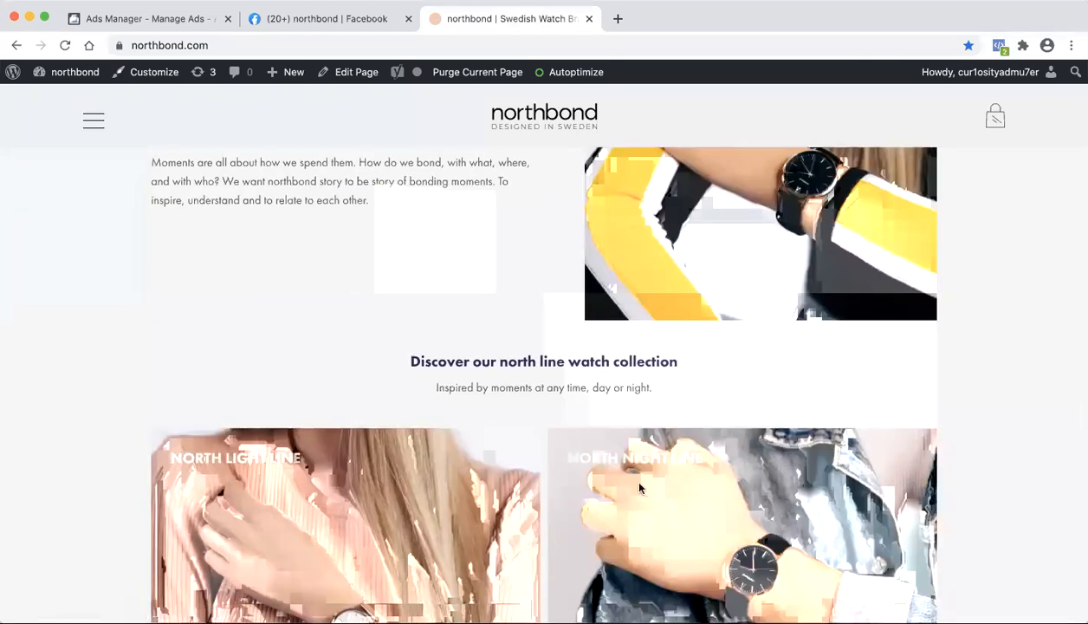
scroll(534, 451, "down", 1)
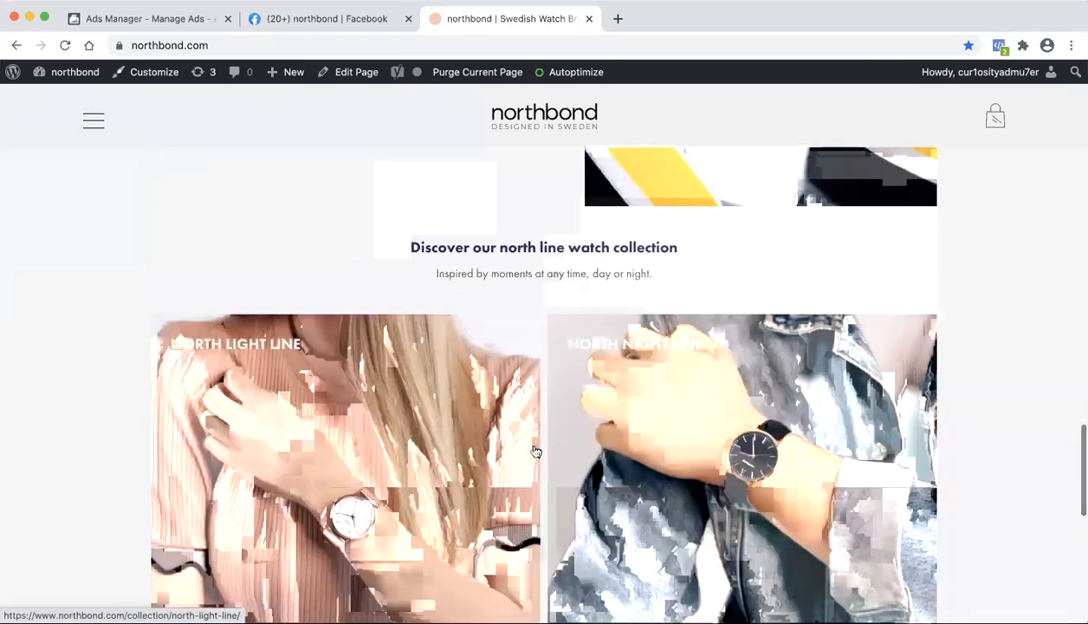
scroll(535, 451, "down", 3)
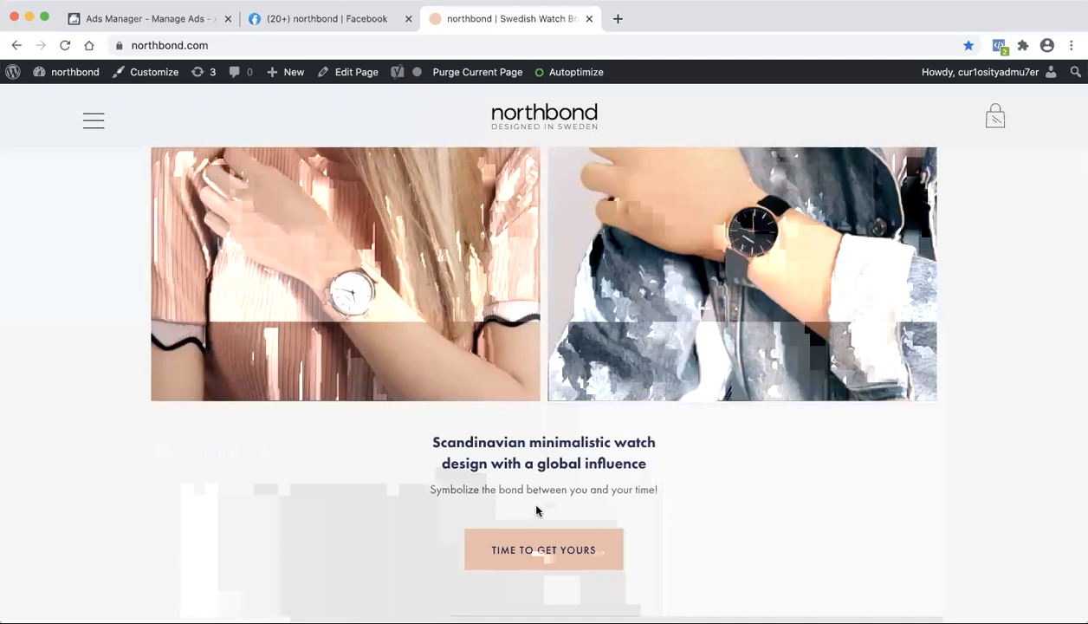
scroll(537, 511, "down", 5)
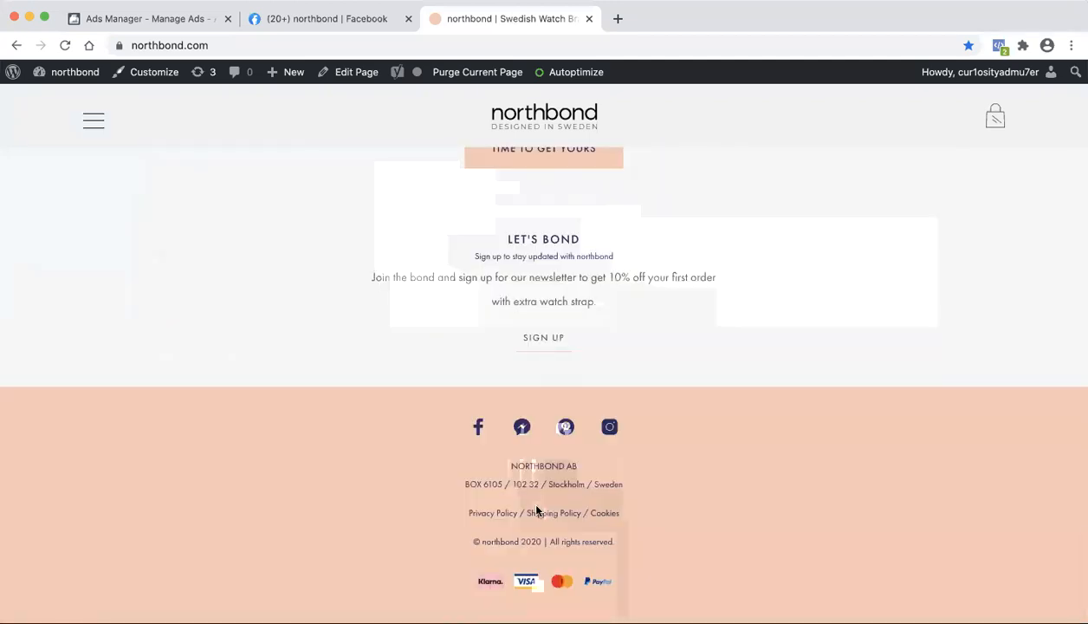
scroll(536, 511, "up", 20)
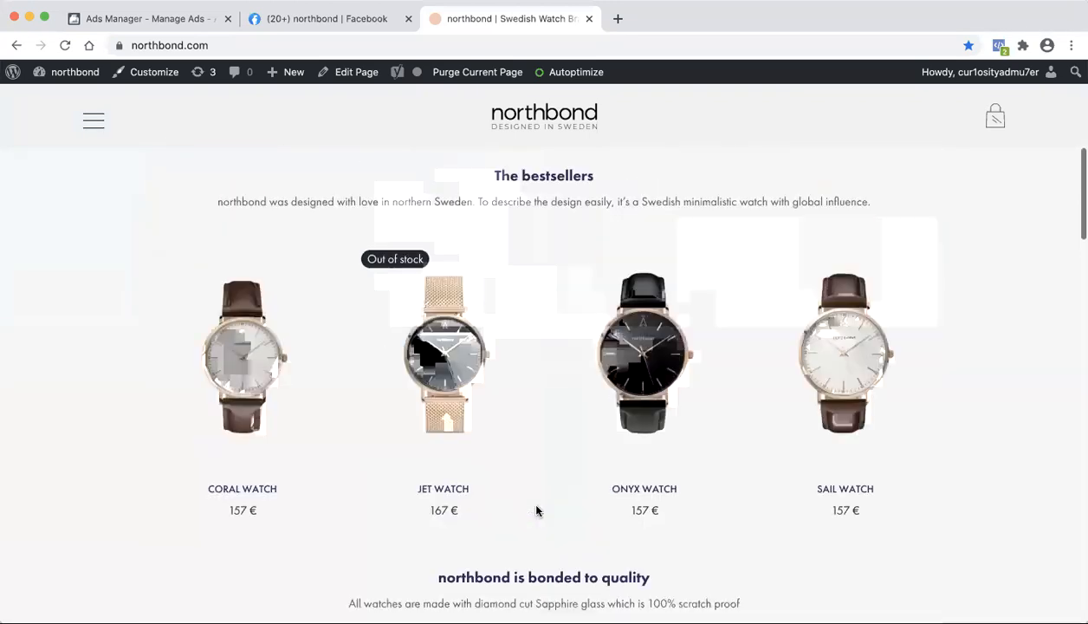
scroll(536, 511, "up", 5)
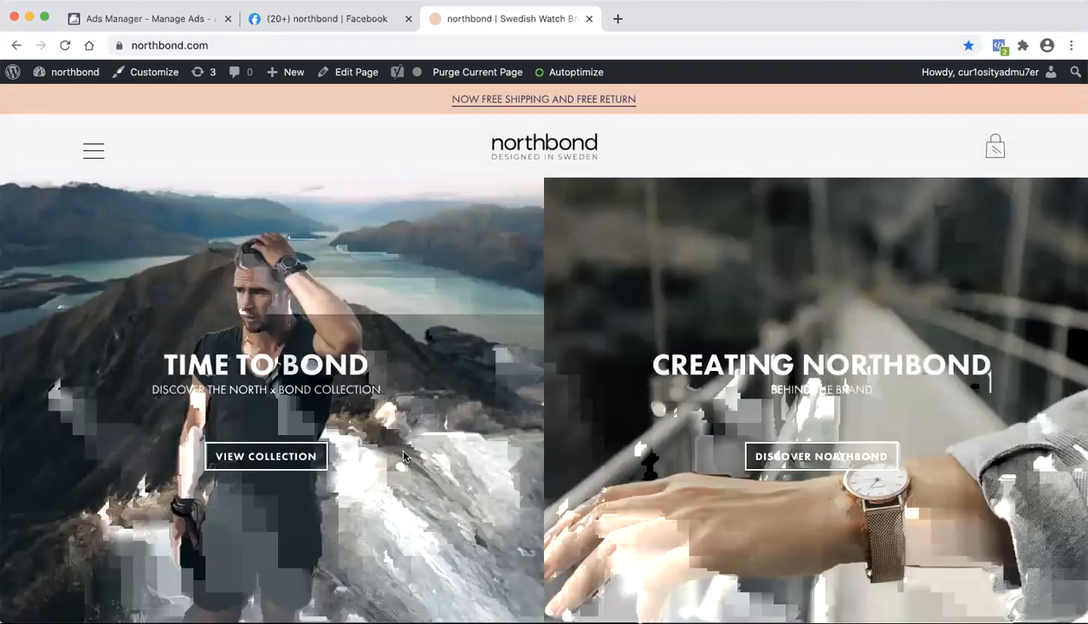
Step: Open the North x Bond collection page and examine its description and watch models for interest ideas
left_click(243, 467)
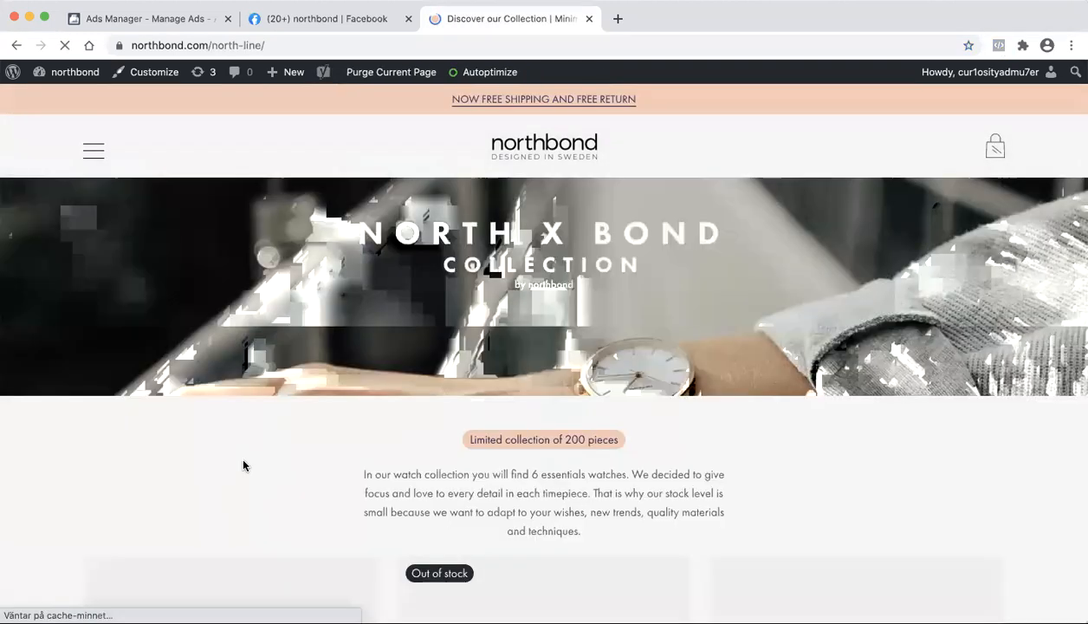
scroll(513, 474, "down", 5)
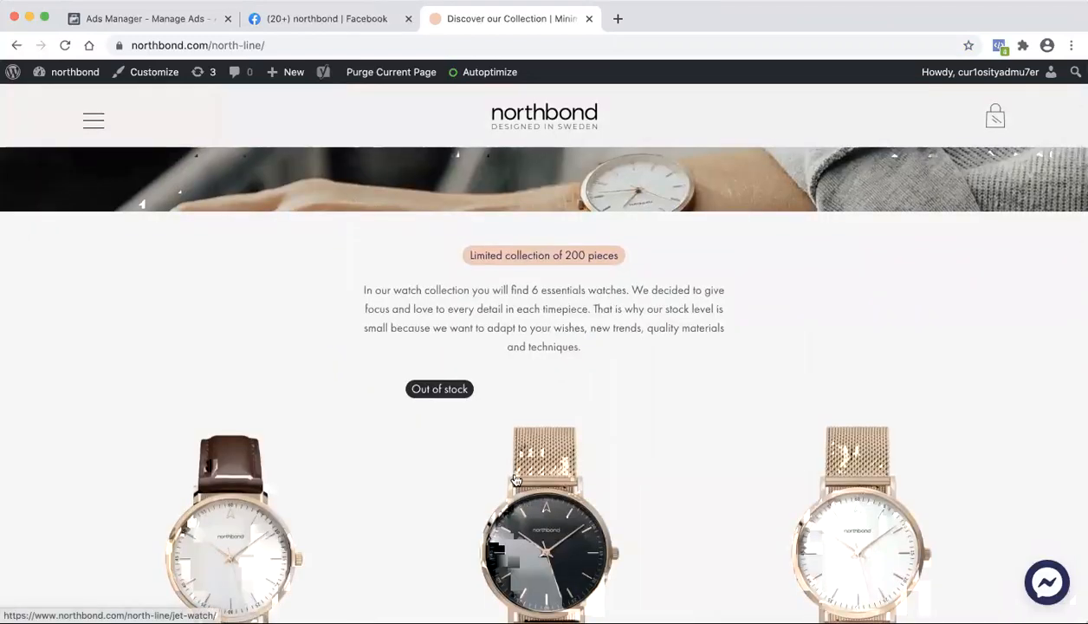
scroll(515, 476, "down", 1)
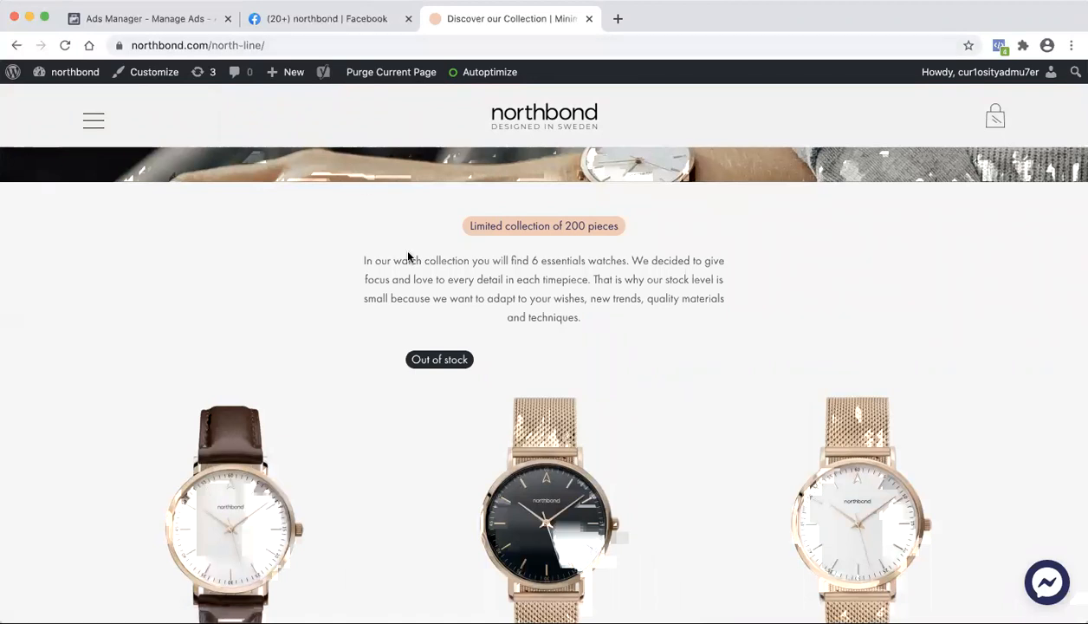
scroll(407, 254, "down", 5)
scroll(440, 343, "down", 5)
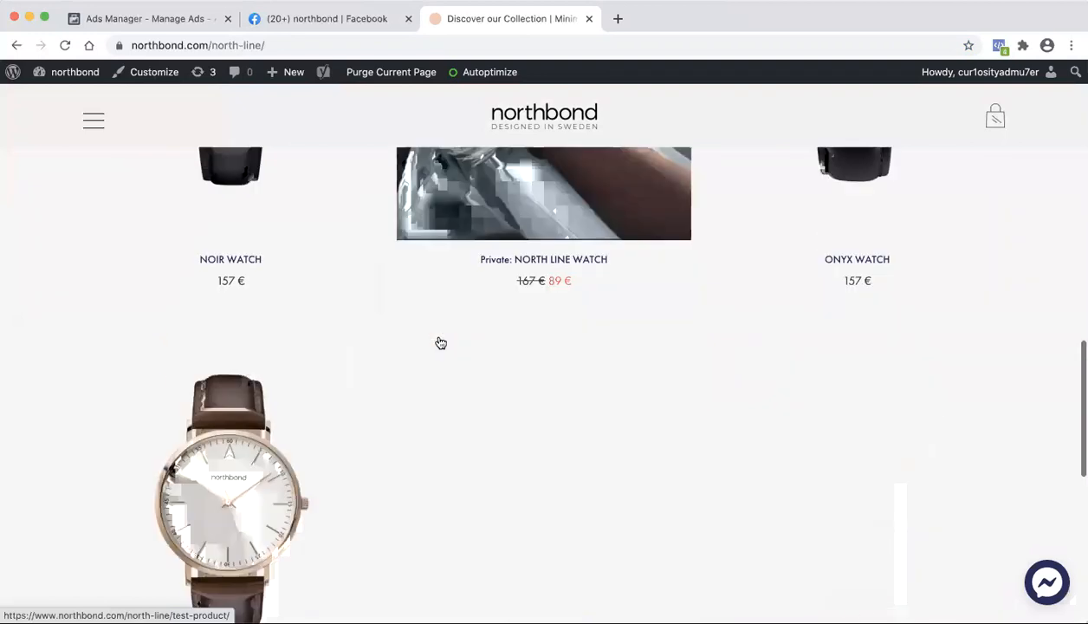
scroll(440, 343, "up", 8)
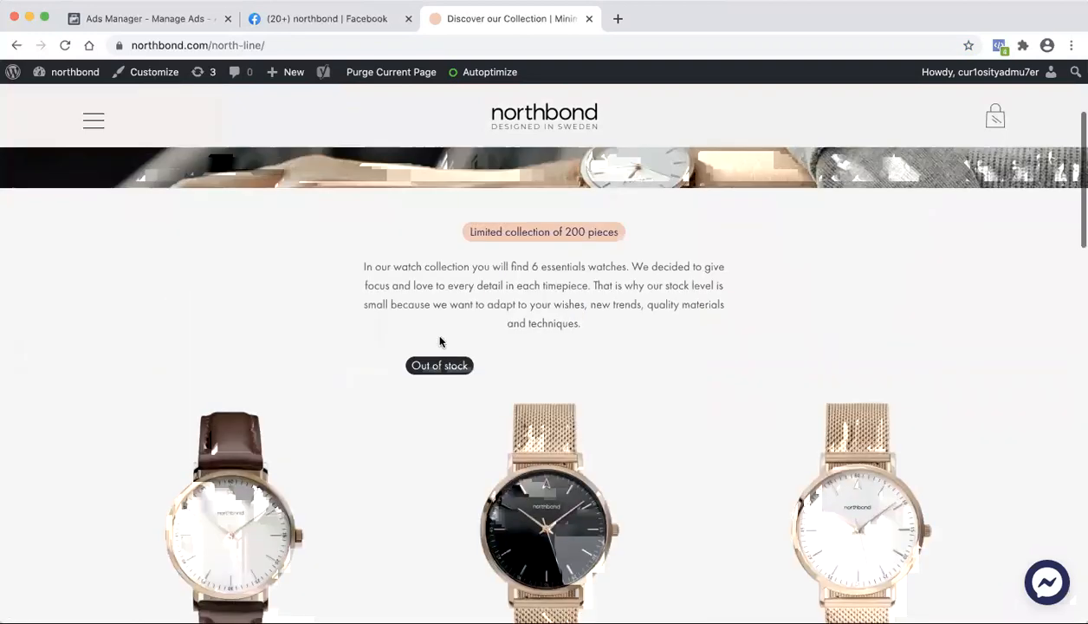
scroll(440, 342, "up", 3)
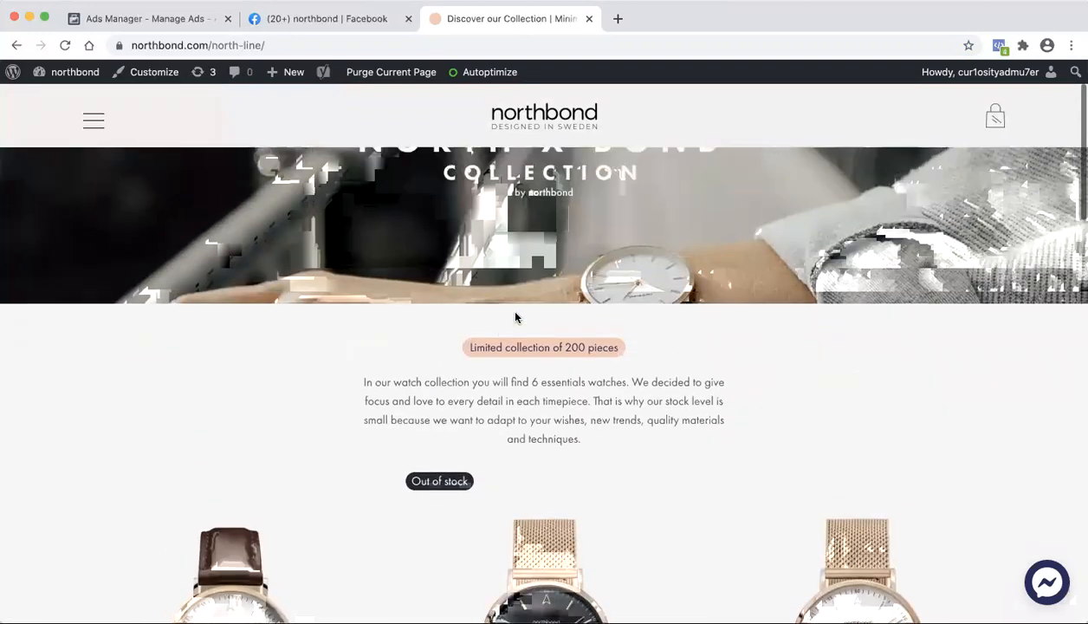
scroll(516, 318, "up", 2)
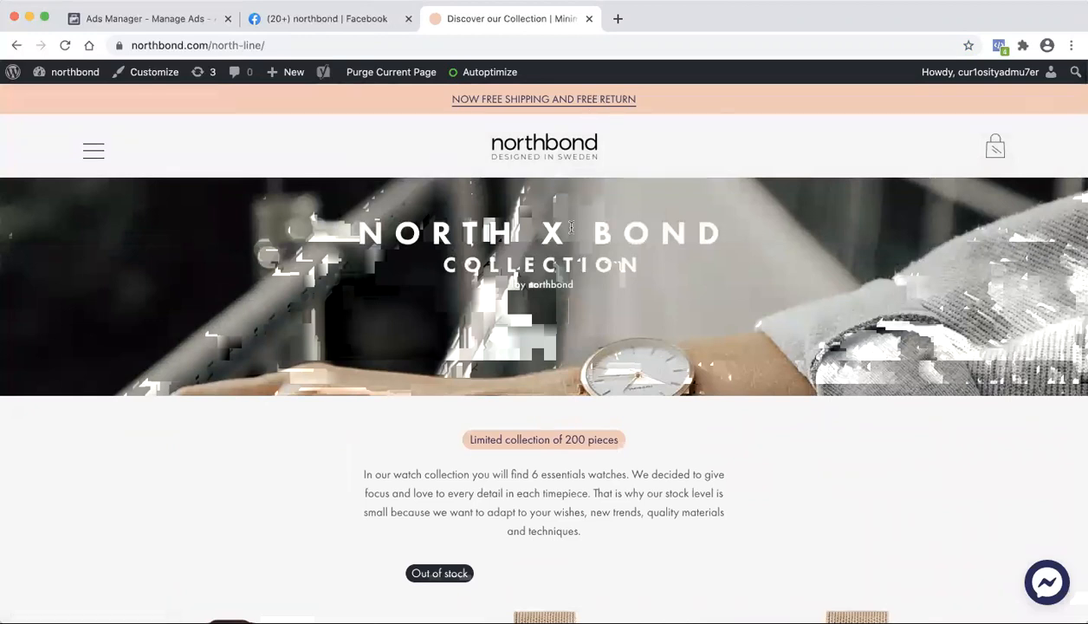
Step: Open the Blog of Bond page of the northbond website and look through its posts for interest ideas
left_click(546, 147)
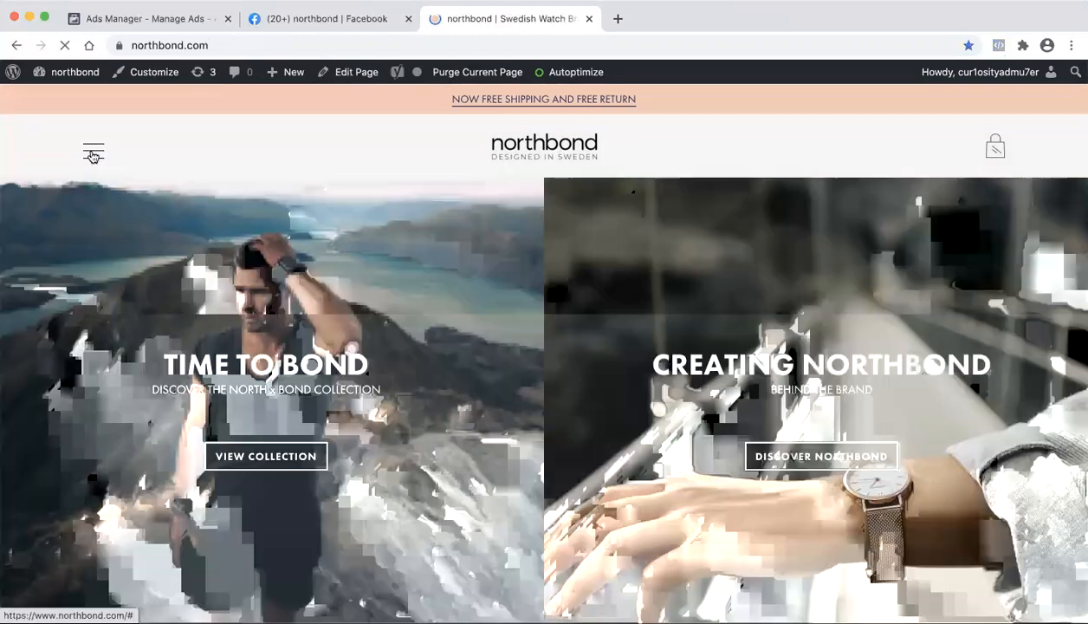
left_click(94, 152)
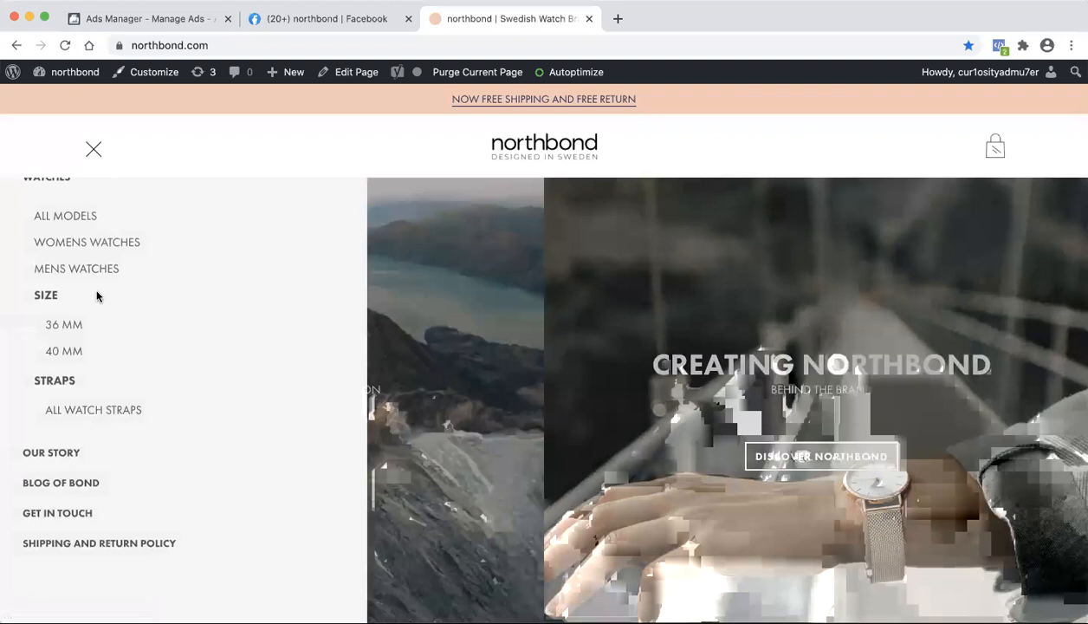
left_click(71, 485)
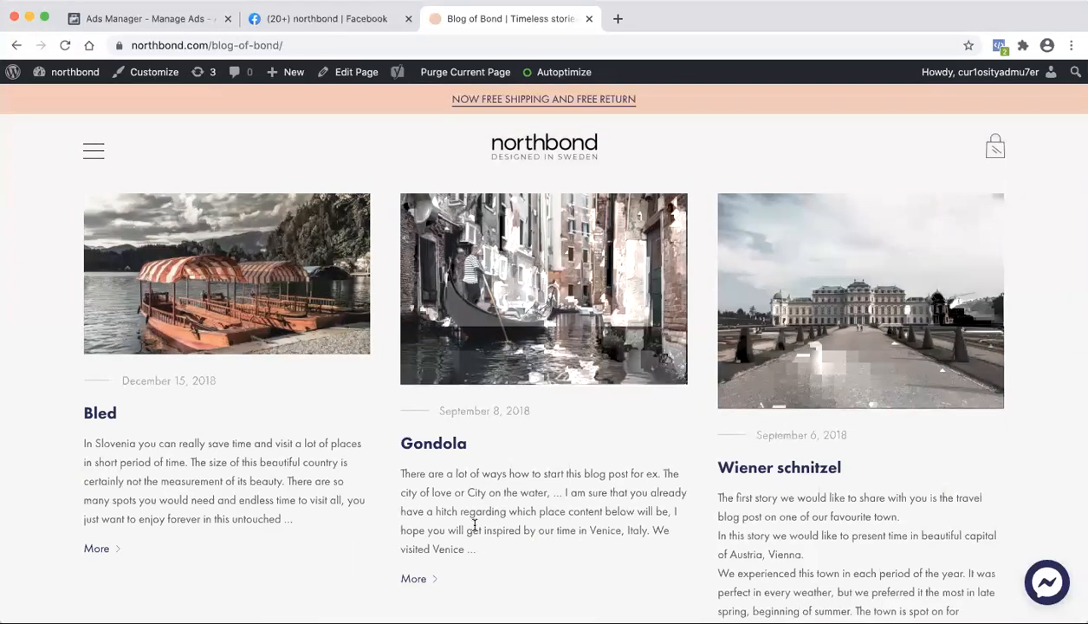
scroll(474, 525, "down", 5)
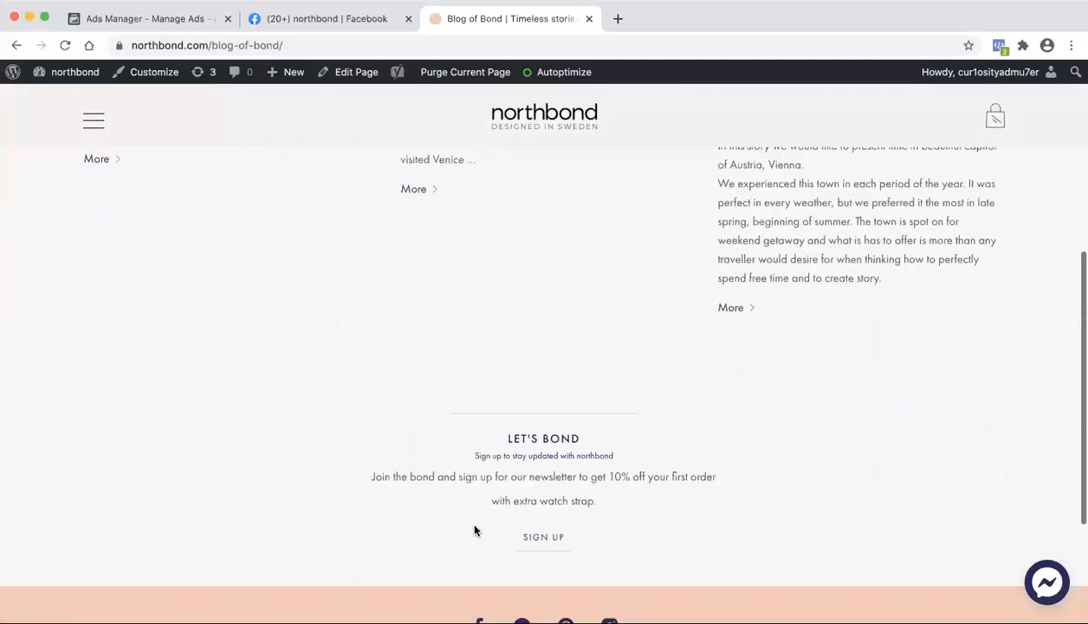
scroll(475, 527, "down", 3)
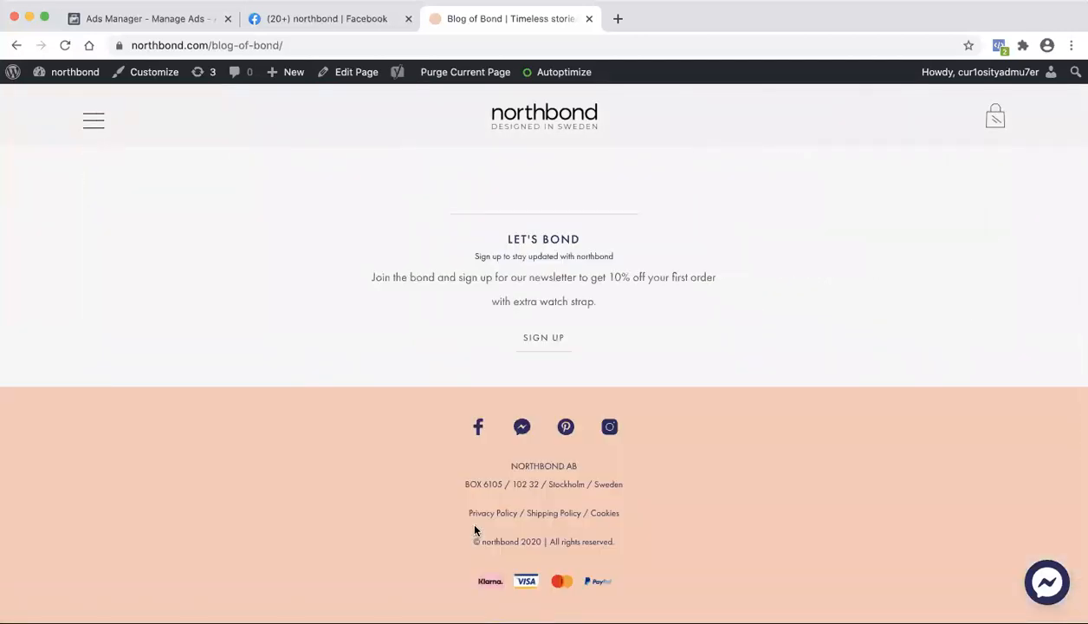
Step: Open the men's watches collection page and examine its description and products for interest ideas
left_click(92, 126)
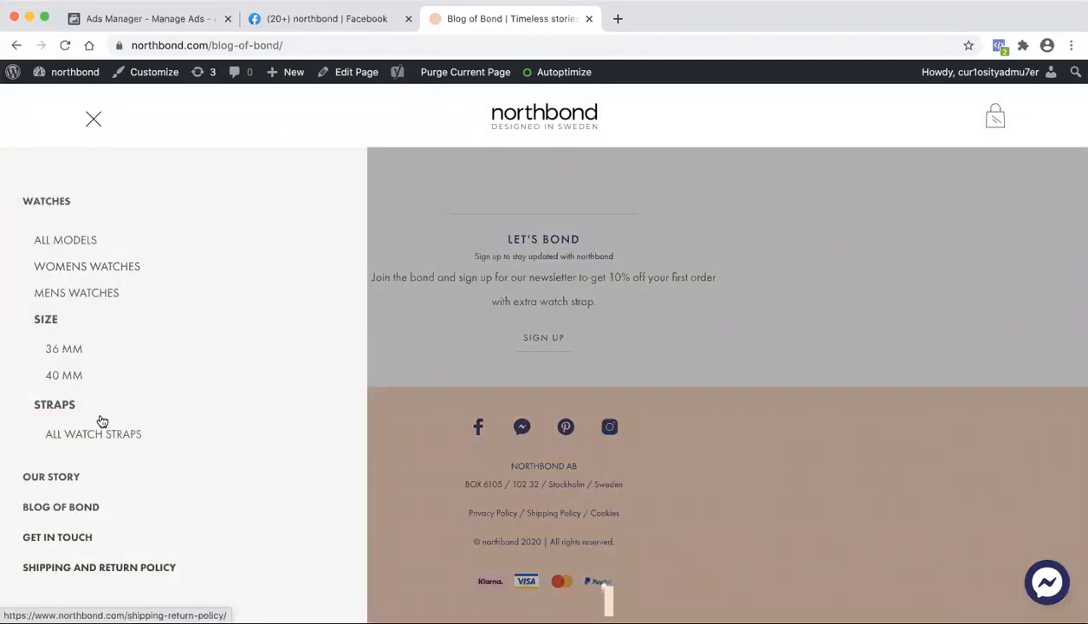
left_click(104, 291)
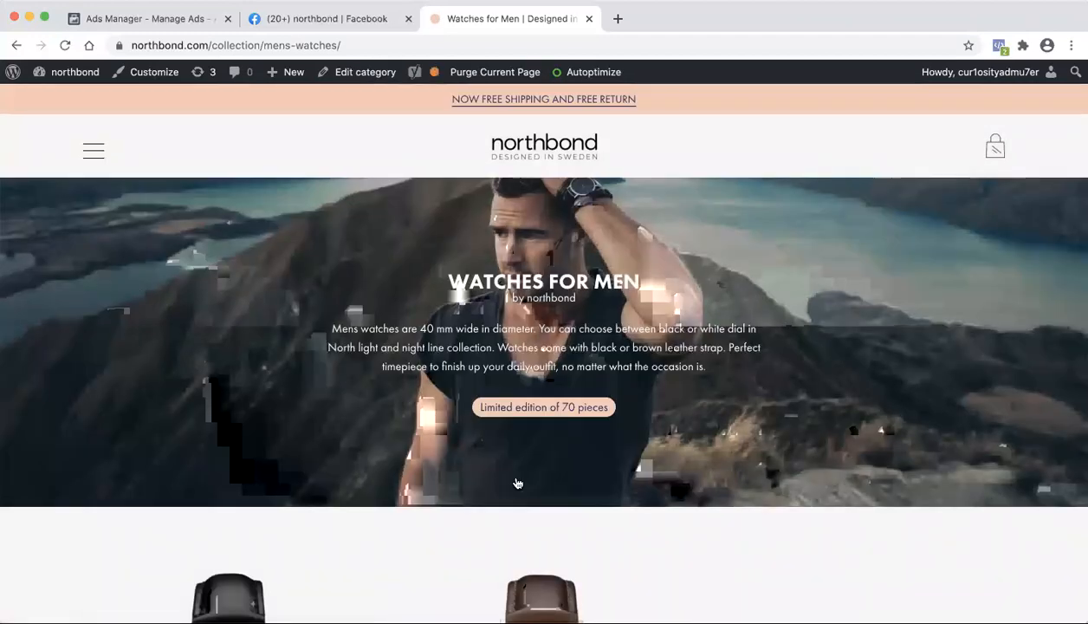
scroll(517, 482, "down", 4)
scroll(517, 482, "up", 4)
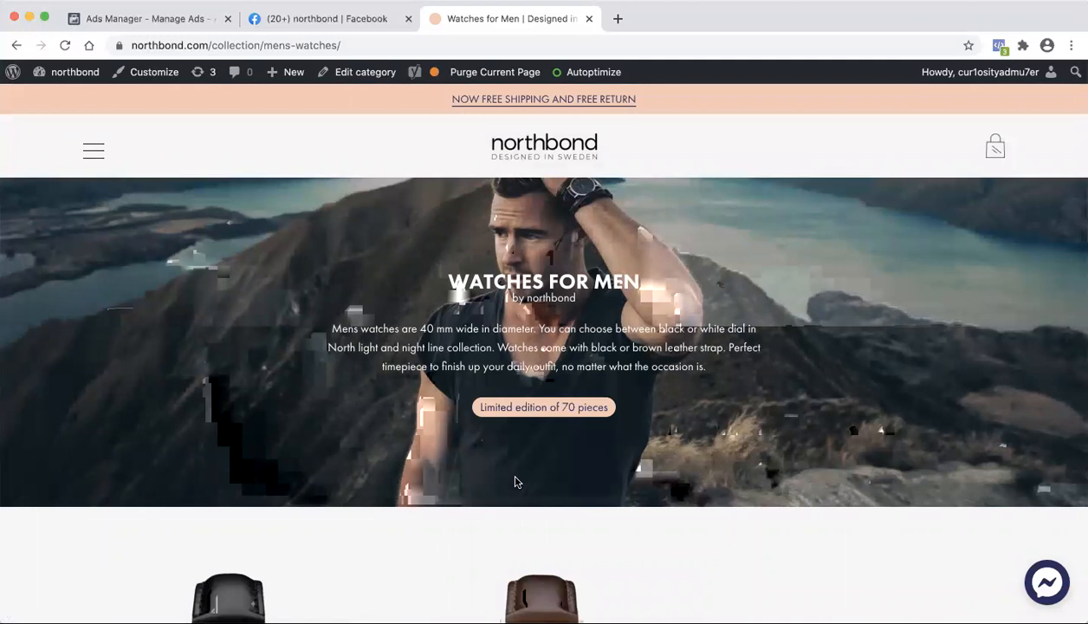
Step: Switch back to Ads Manager, search the detailed targeting for timep, and return to the suggested interests to review them
left_click(188, 22)
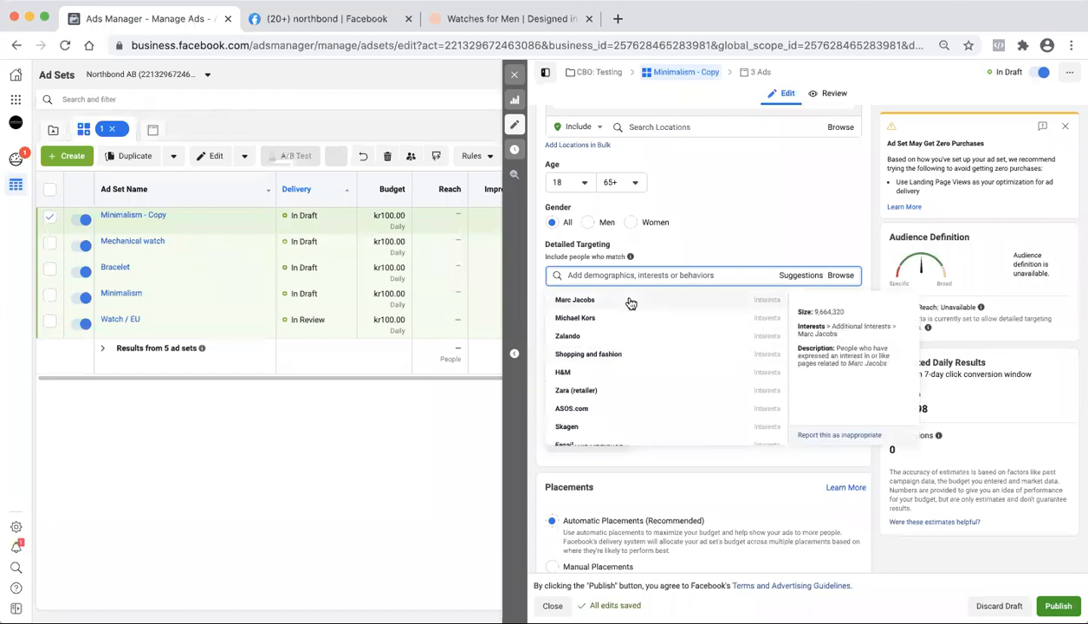
type("s")
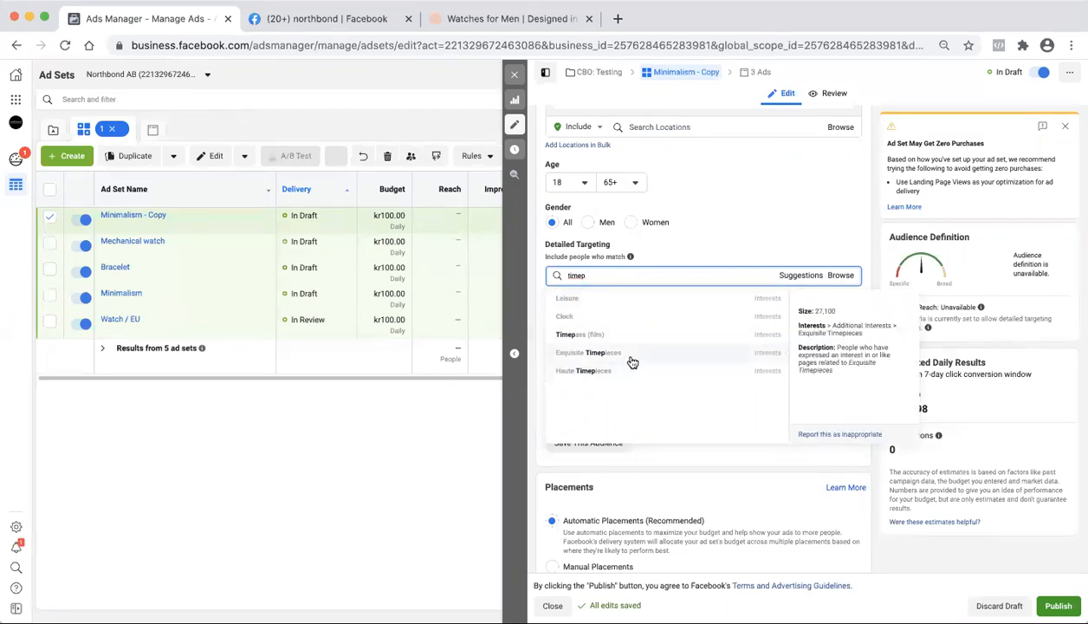
left_click(804, 279)
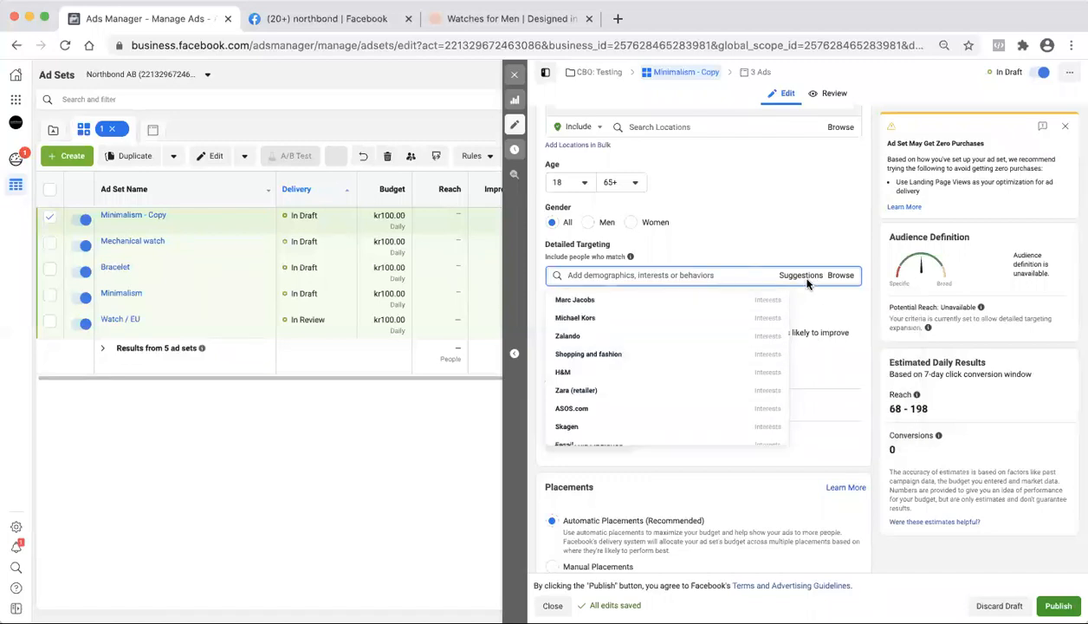
scroll(721, 393, "down", 1)
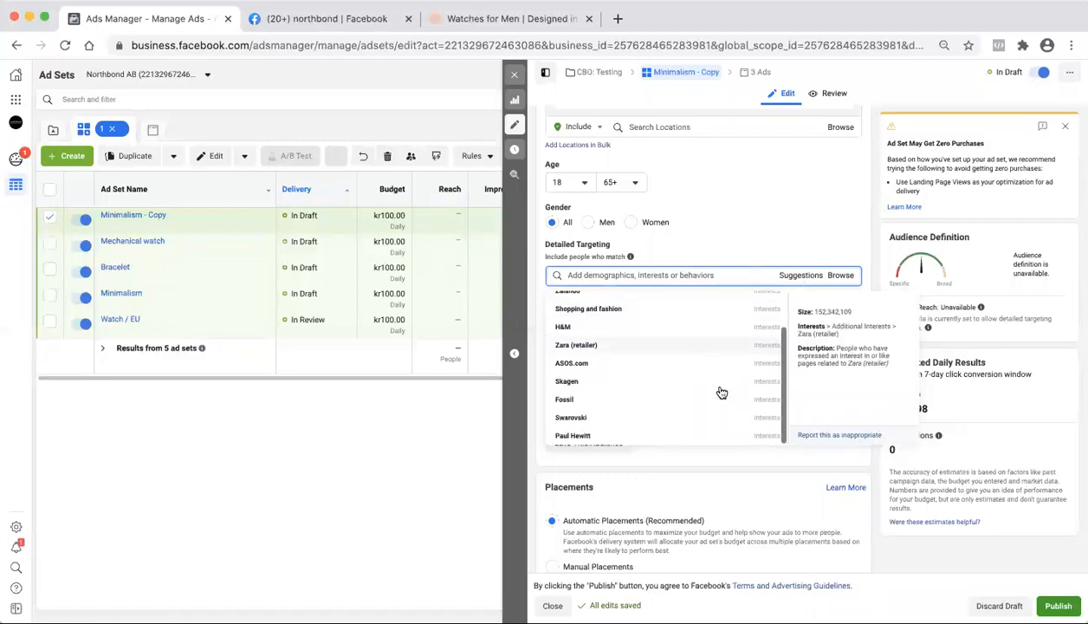
scroll(720, 391, "up", 1)
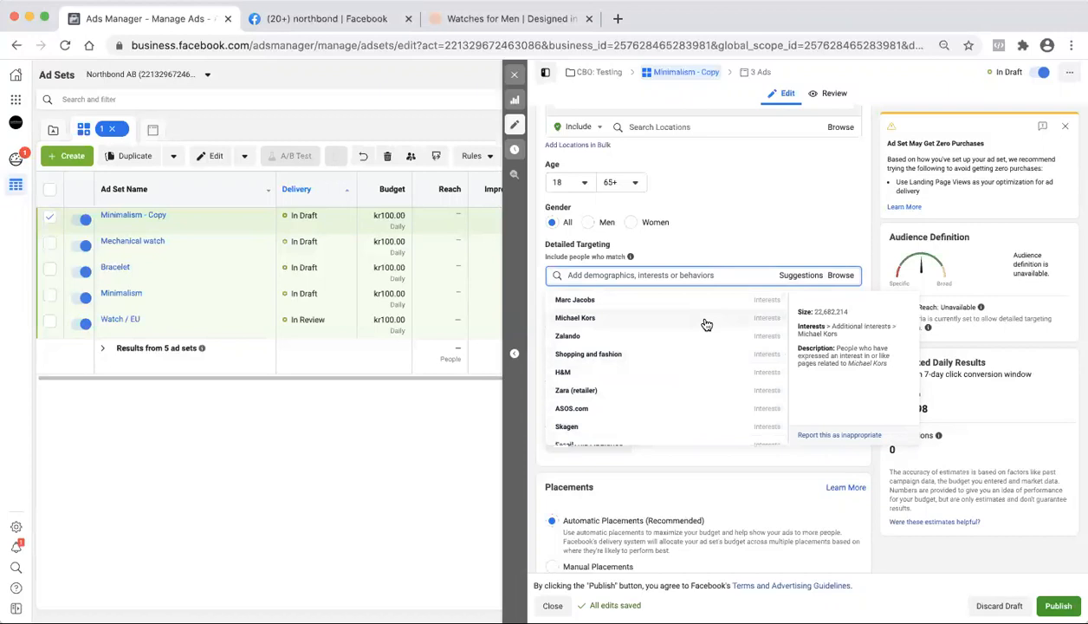
Step: Leave the detailed targeting empty and rename the Minimalism - Copy ad set as EU
left_click(752, 256)
scroll(658, 398, "up", 2)
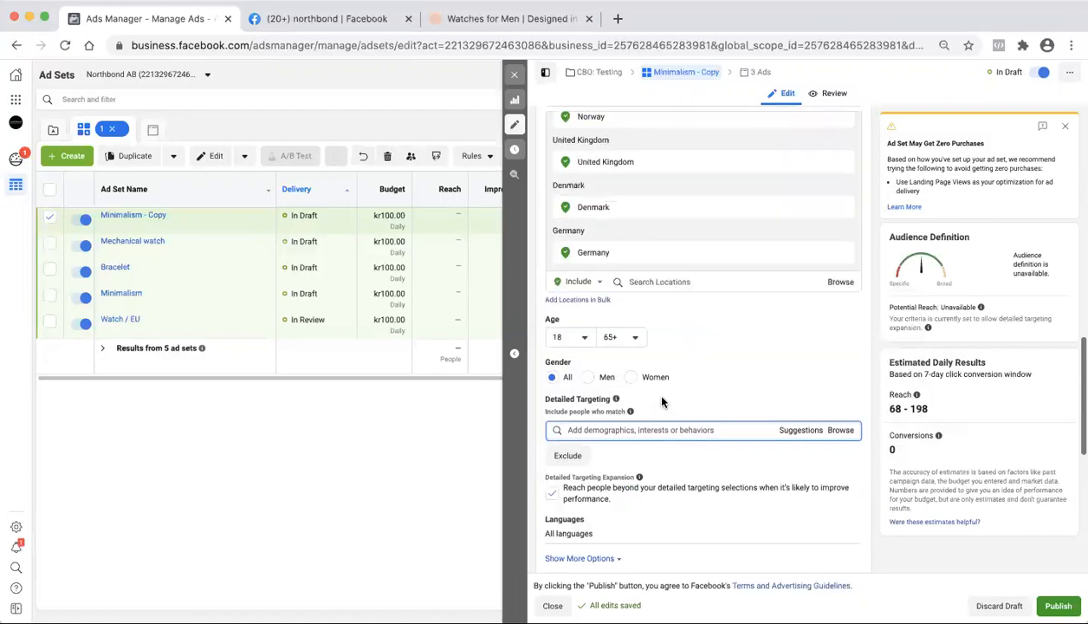
scroll(645, 347, "up", 5)
scroll(635, 285, "up", 10)
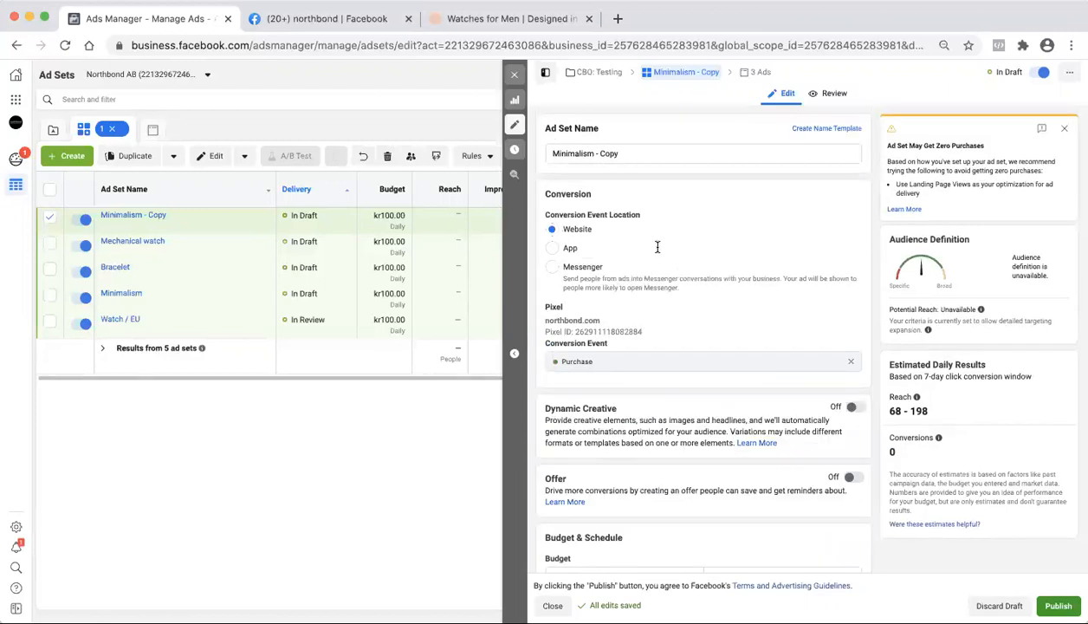
left_click(650, 162)
left_click_drag(651, 154, 531, 156)
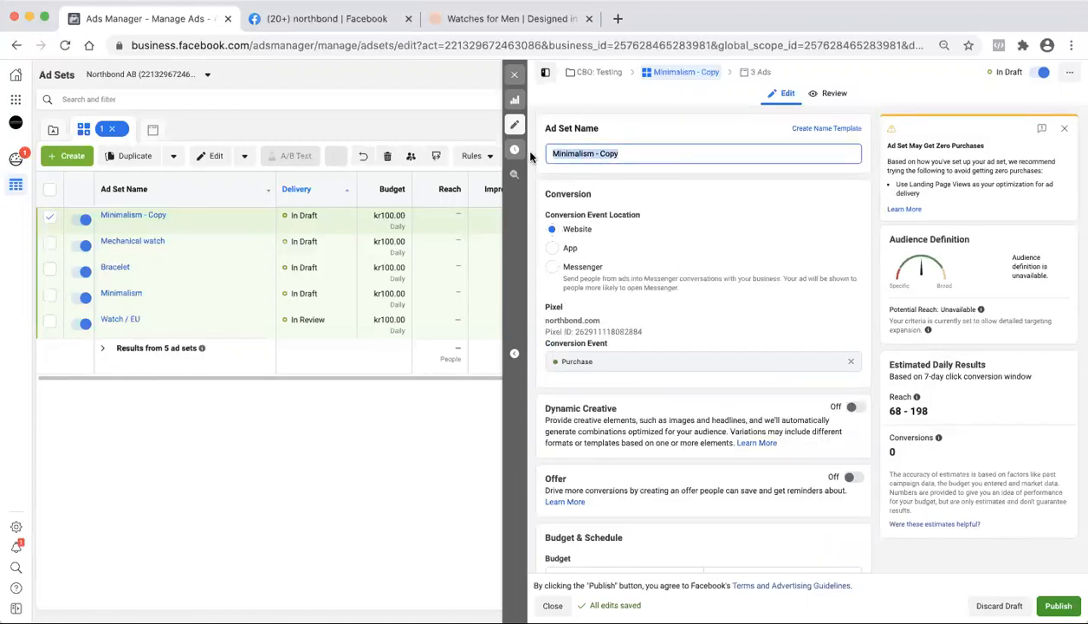
type("AUEU")
Step: Check the remaining settings of the EU ad set, close its editor and clear its selection
scroll(665, 260, "down", 5)
scroll(631, 375, "down", 10)
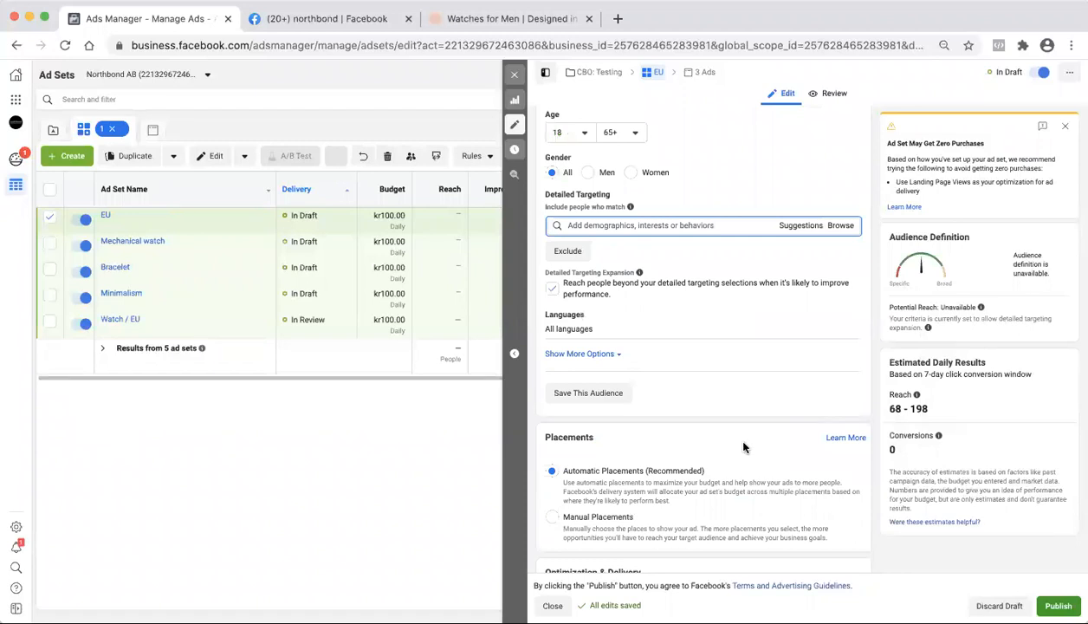
scroll(743, 447, "down", 3)
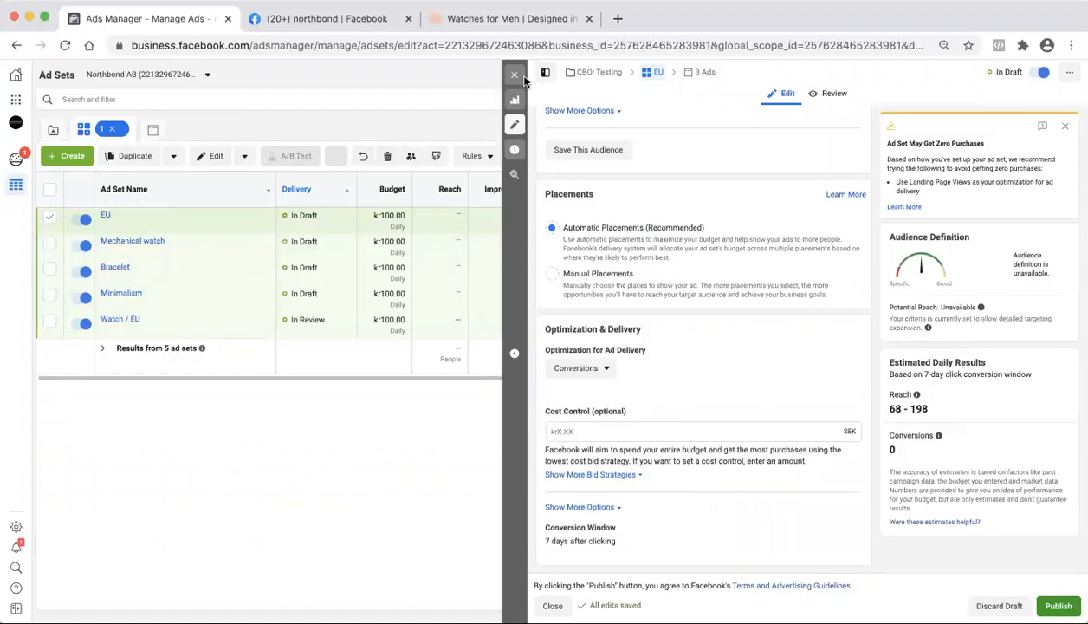
left_click(515, 76)
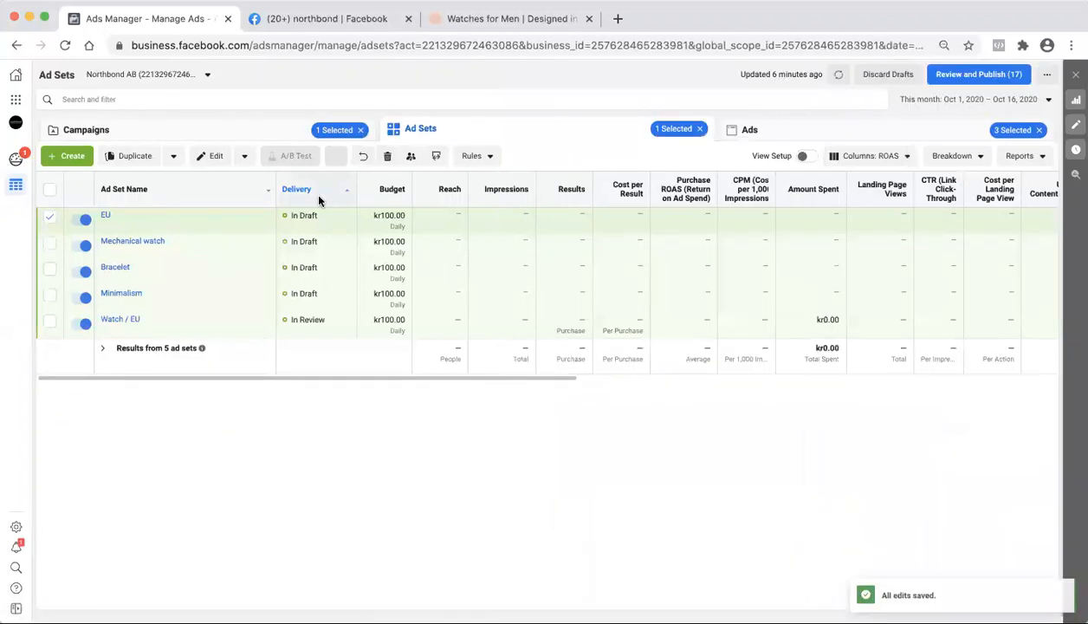
left_click(50, 217)
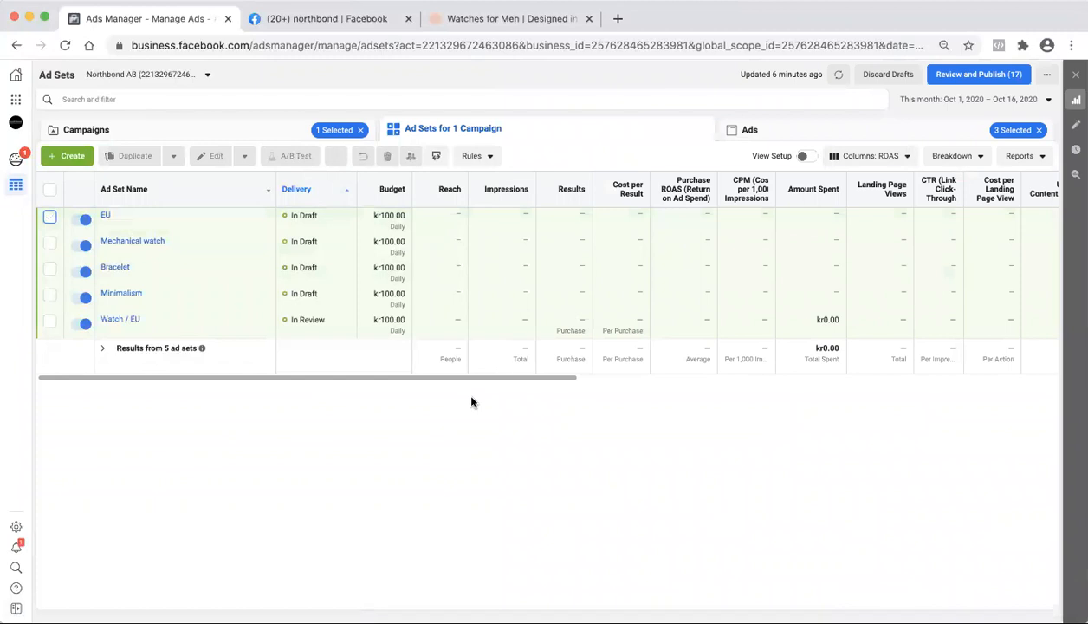
Step: Return to the campaigns overview and switch to Events Manager from the full list of business tools
left_click(597, 328)
left_click(525, 129)
left_click(303, 133)
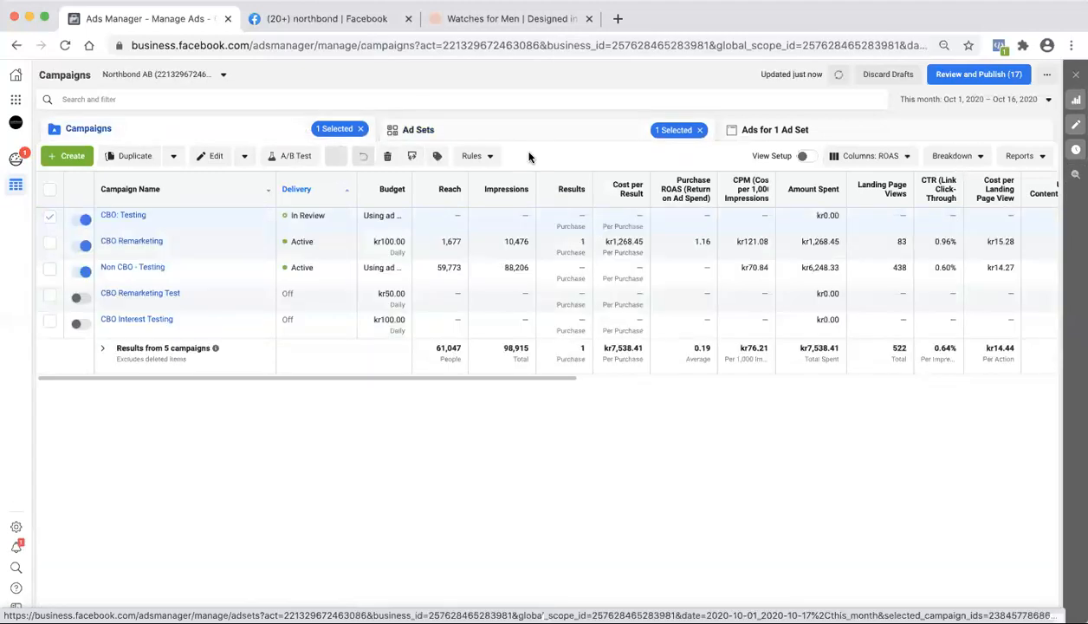
left_click(15, 99)
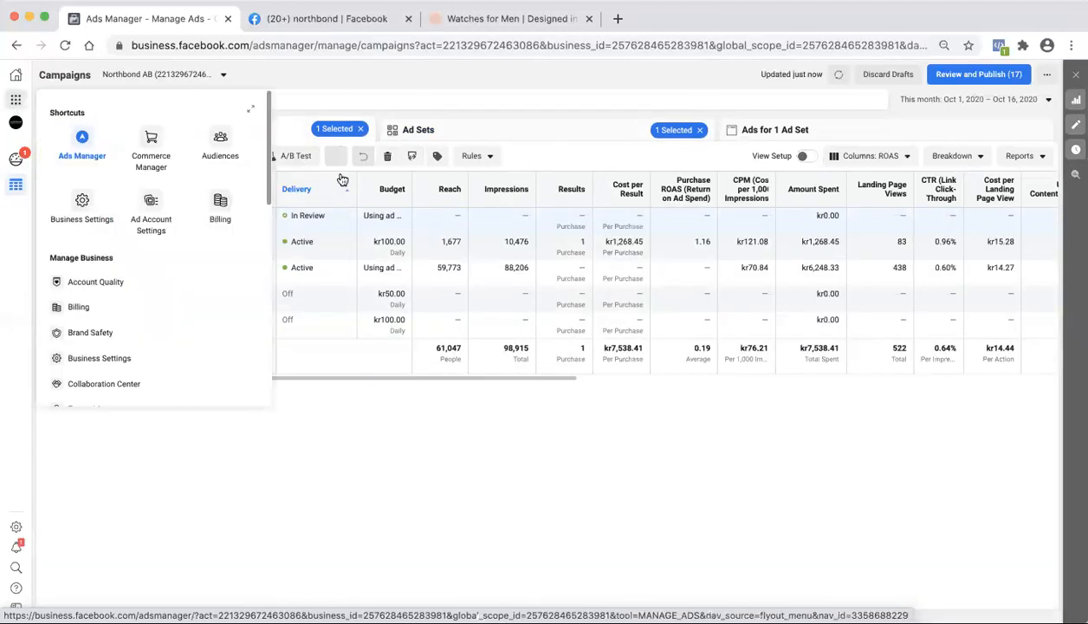
left_click(251, 111)
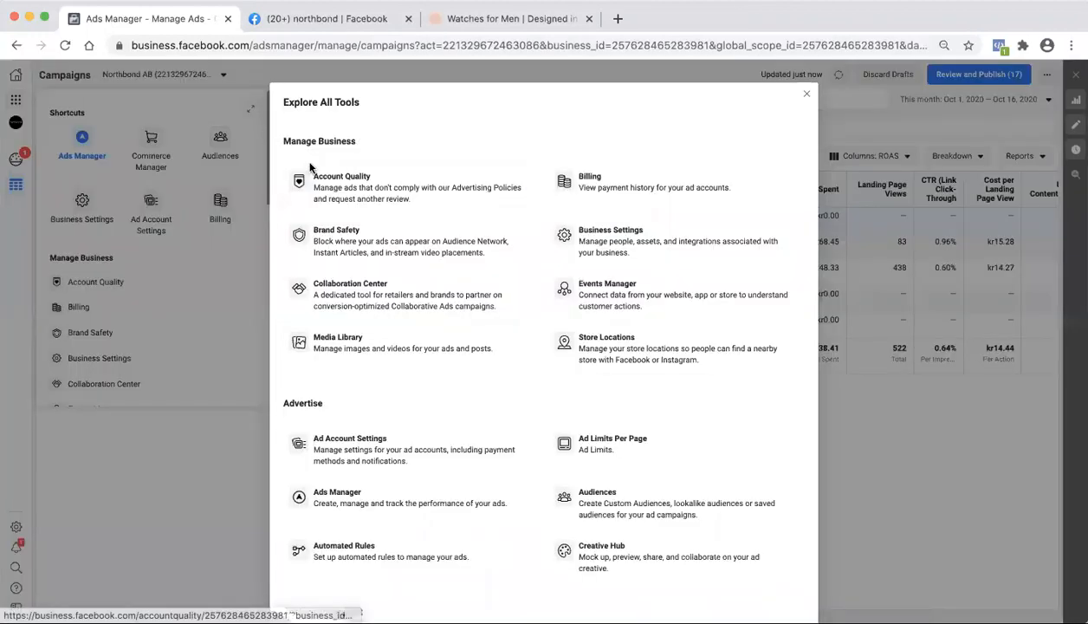
left_click(608, 292)
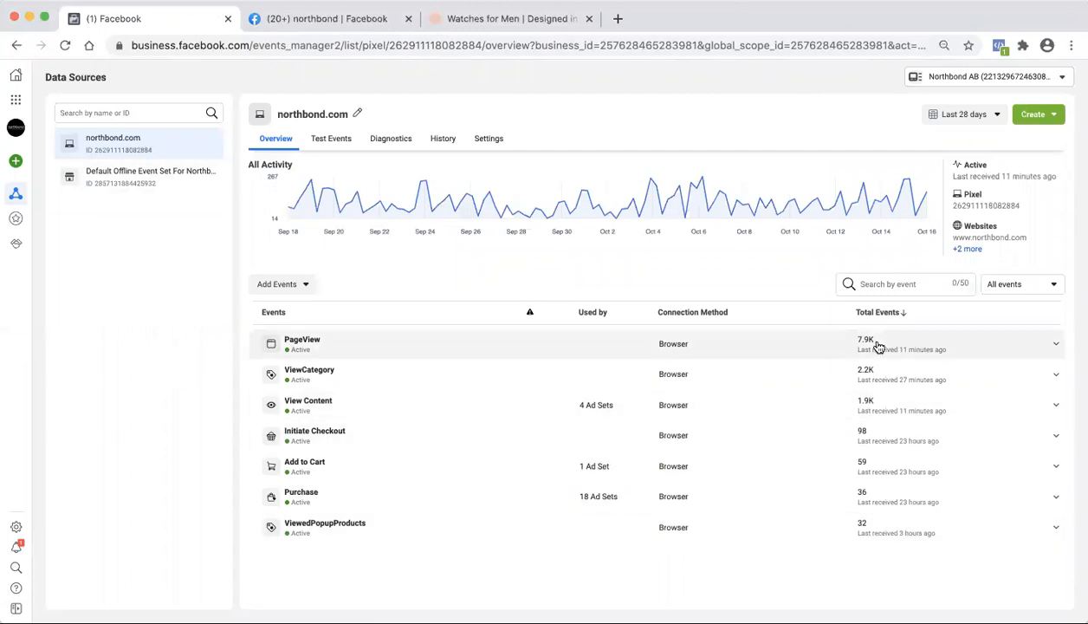
Step: Examine the activity details of the northbond.com pixel's PageView, ViewCategory and View Content events
left_click(944, 346)
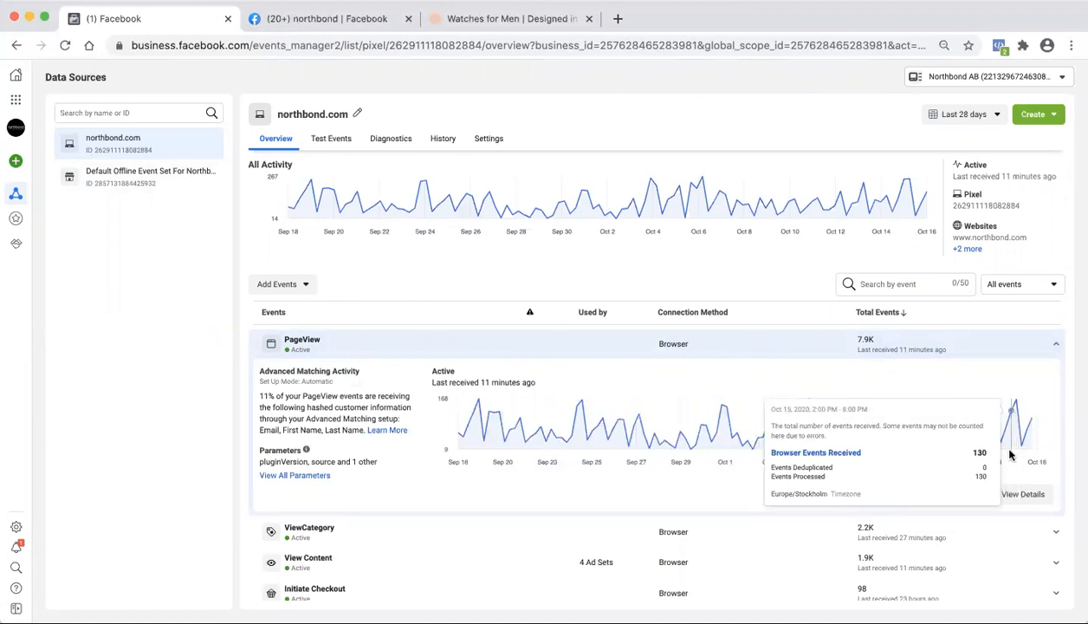
left_click(901, 346)
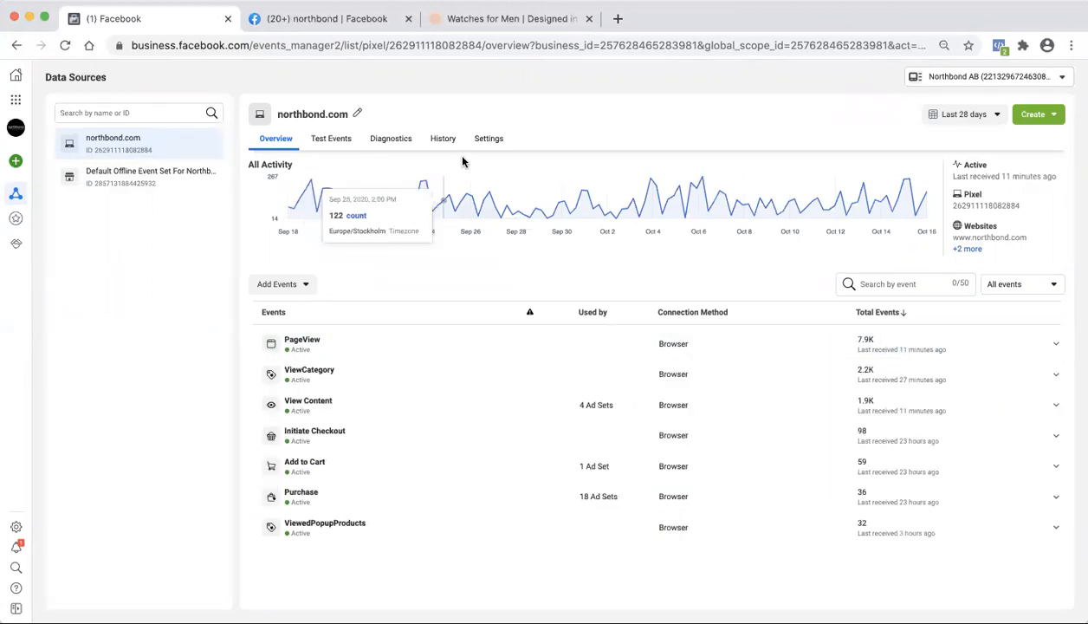
left_click(461, 382)
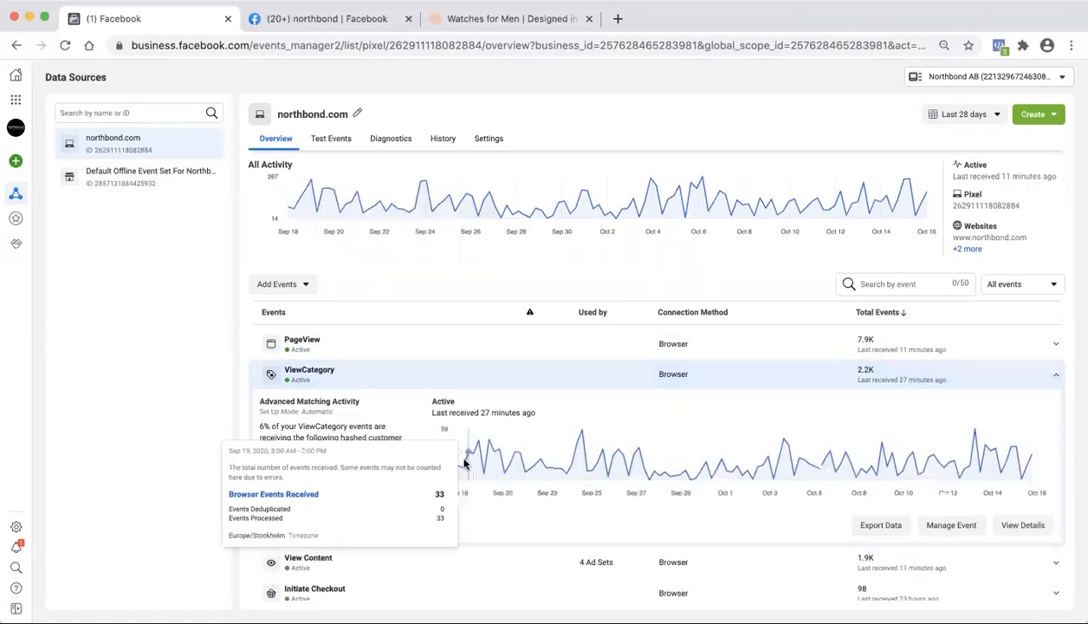
left_click(498, 577)
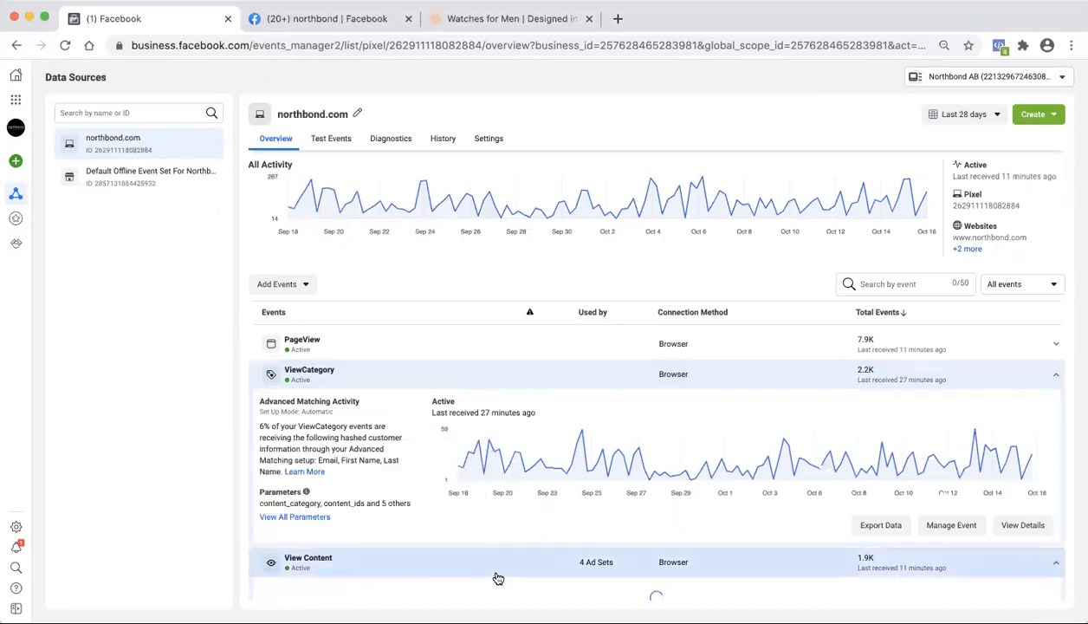
scroll(498, 578, "down", 3)
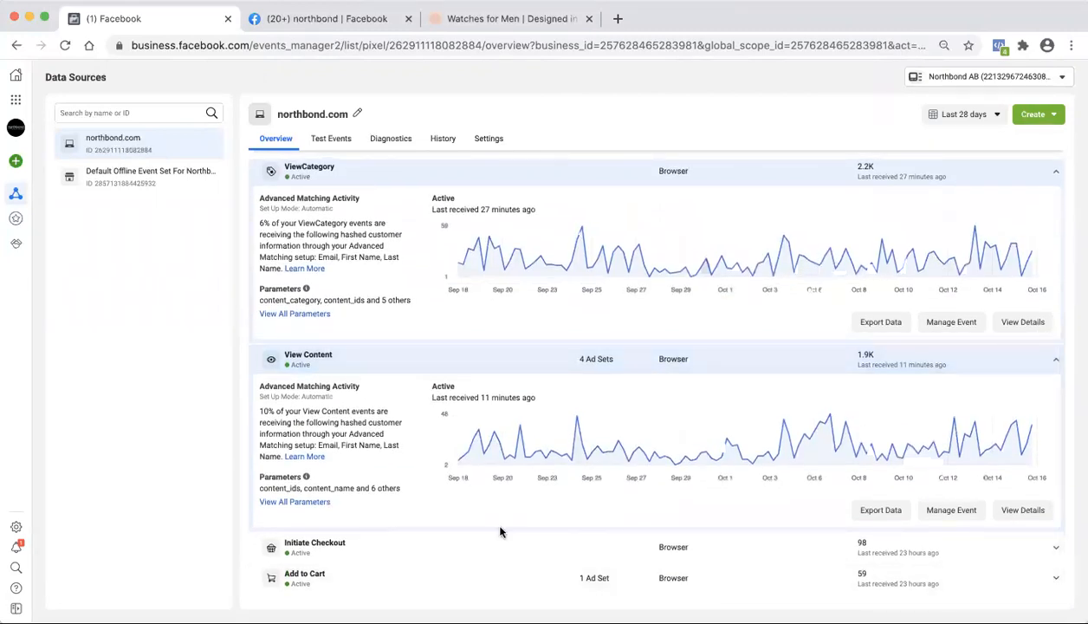
Step: Open the northbond.com pixel's settings and show the customer information options of Automatic Advanced Matching
left_click(488, 138)
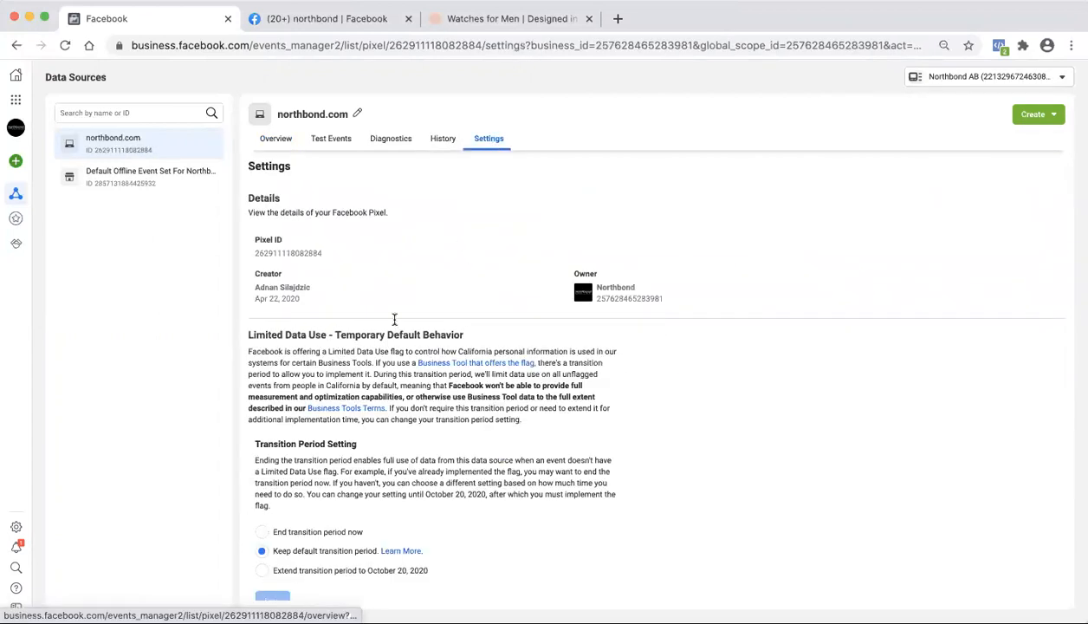
scroll(394, 319, "down", 5)
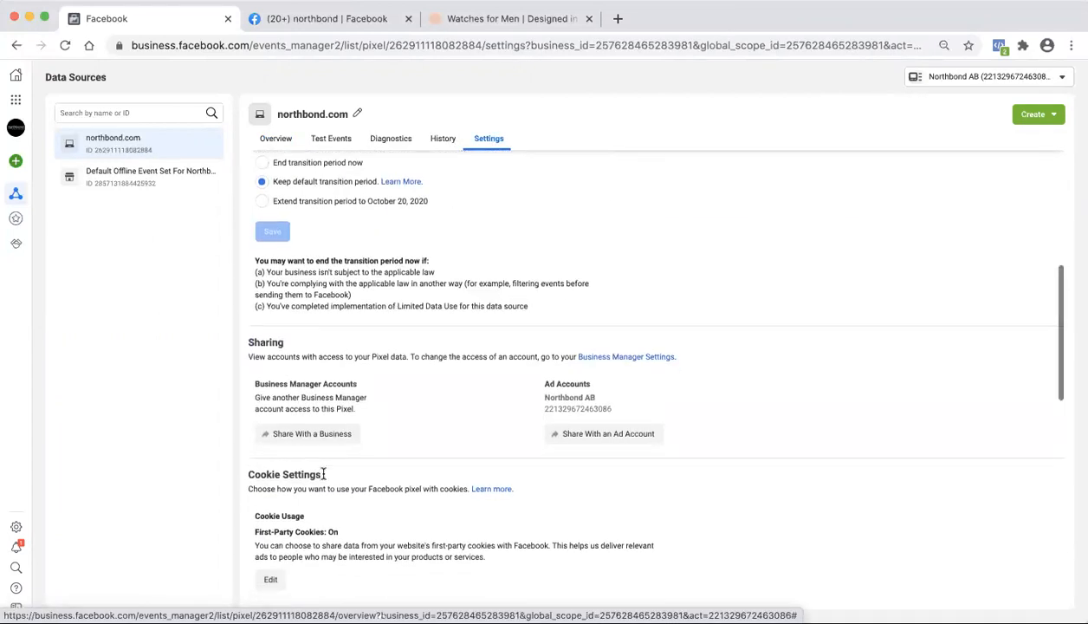
scroll(323, 473, "down", 3)
left_click(279, 513)
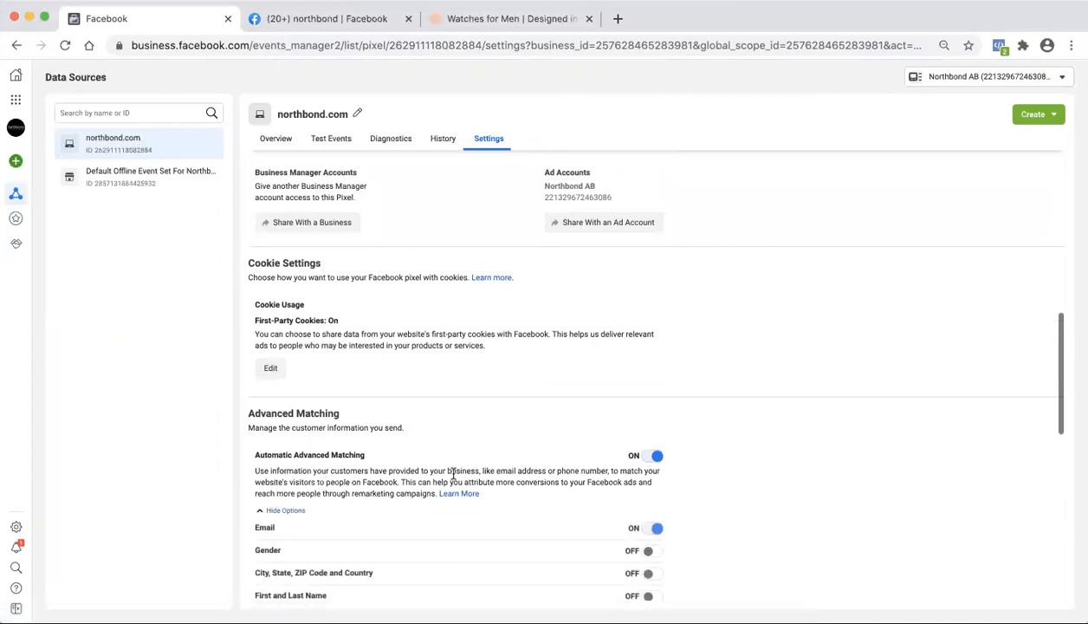
Step: Turn on advanced matching for Gender, City, State, ZIP Code and Country, First and Last Name, Date of Birth and External Id
scroll(451, 478, "down", 3)
left_click(650, 475)
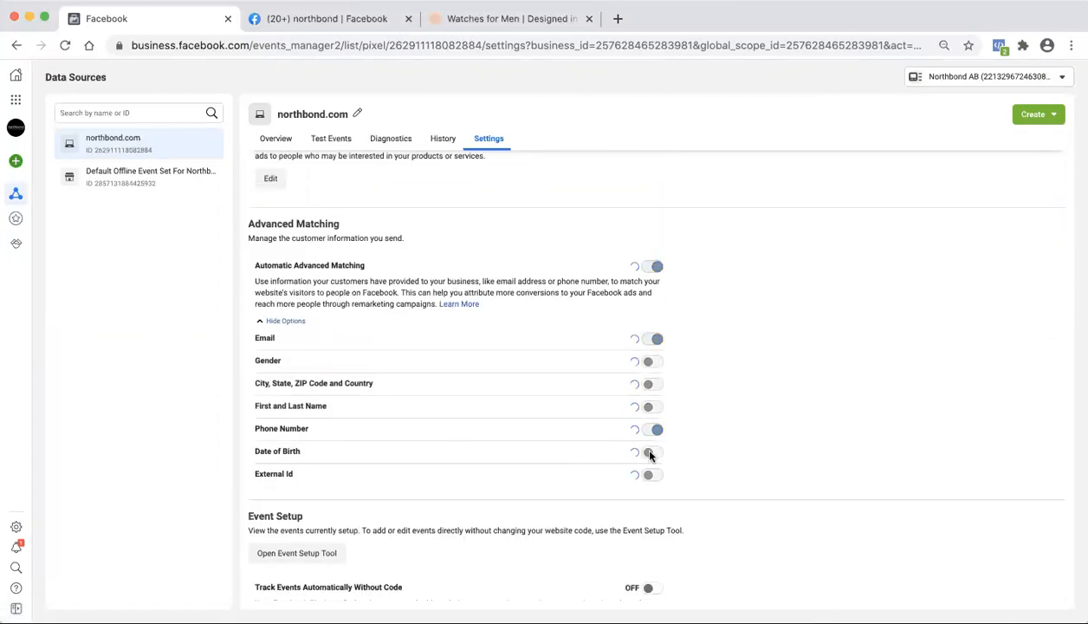
left_click(649, 406)
left_click(649, 385)
left_click(653, 453)
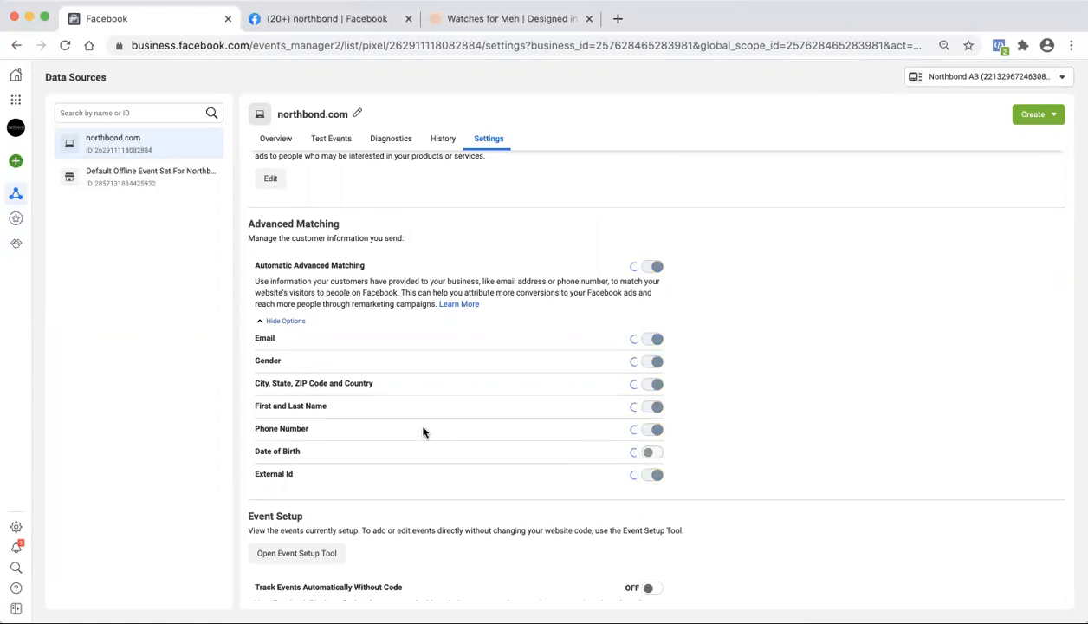
scroll(423, 432, "down", 2)
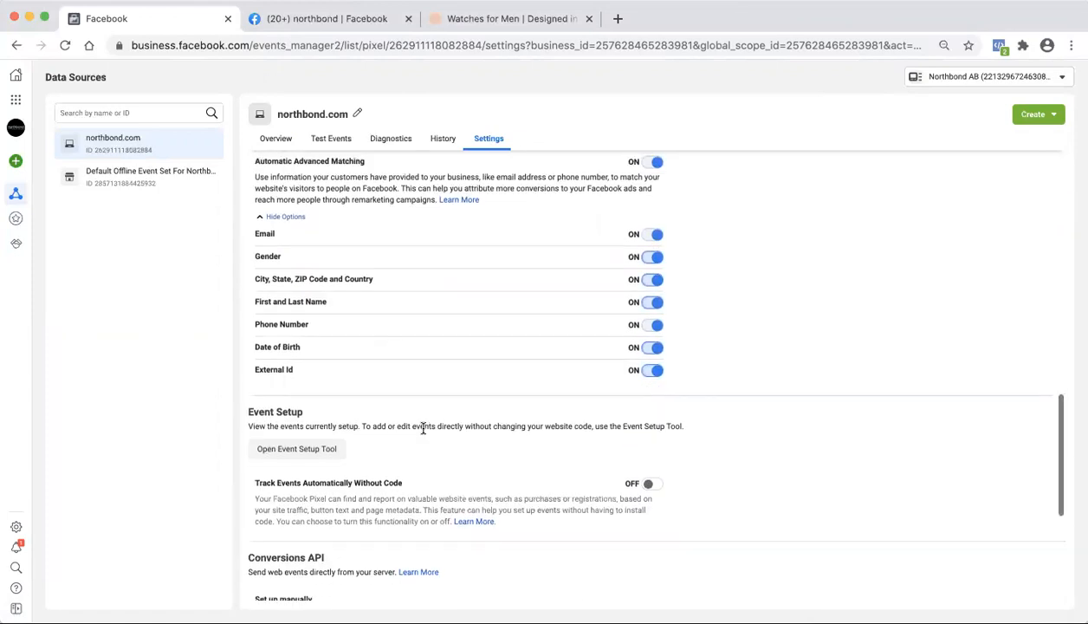
Step: Review the northbond.com pixel's settings from its details down to the Automatic Advanced Matching options
scroll(423, 427, "up", 10)
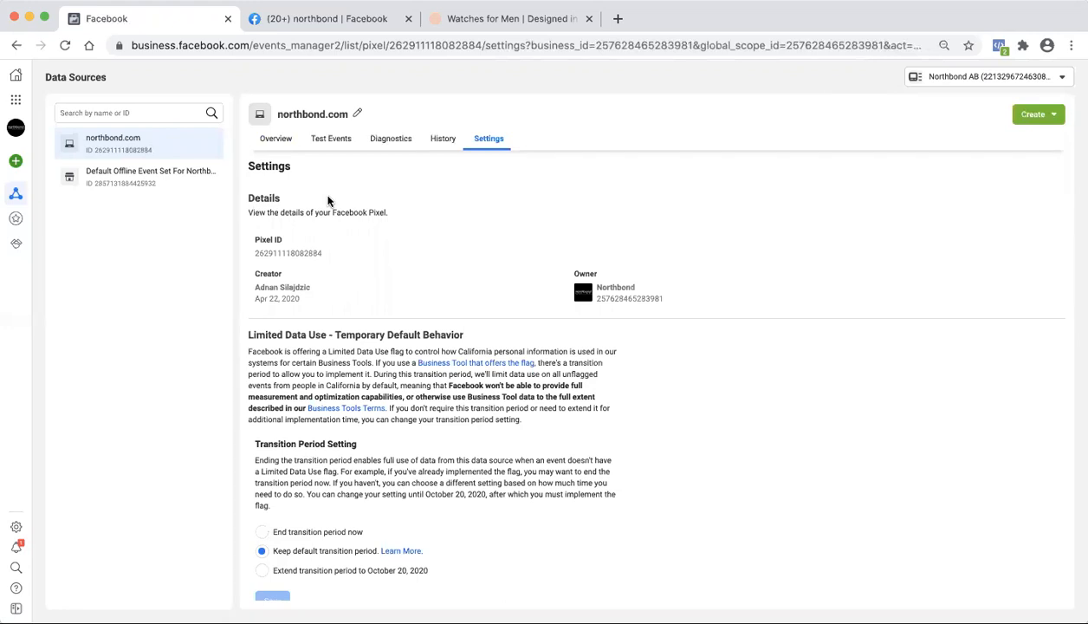
scroll(327, 201, "down", 10)
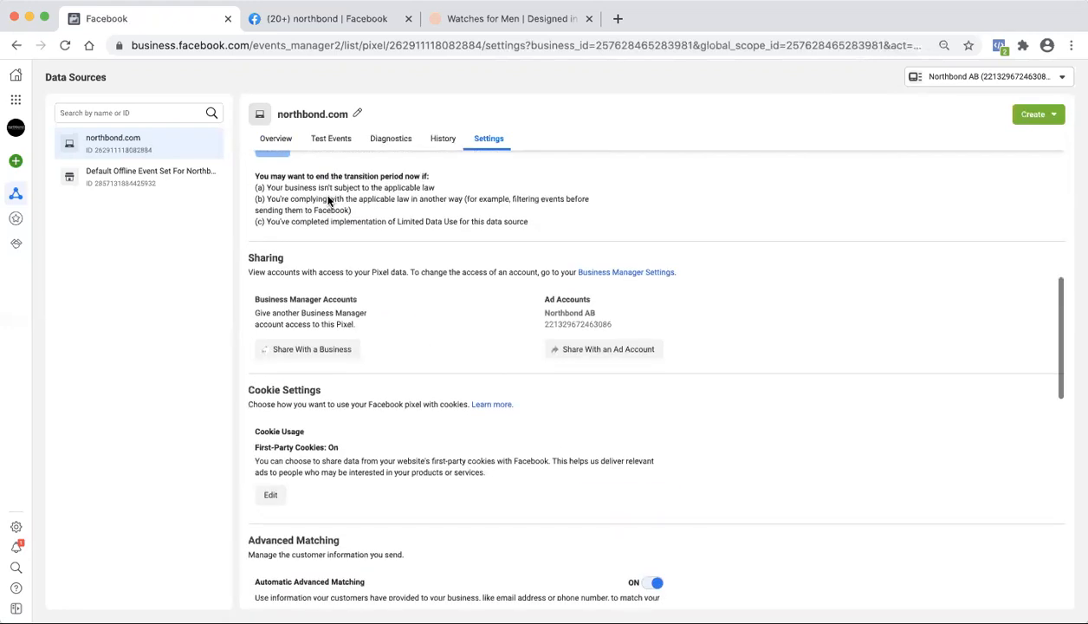
scroll(328, 201, "down", 1)
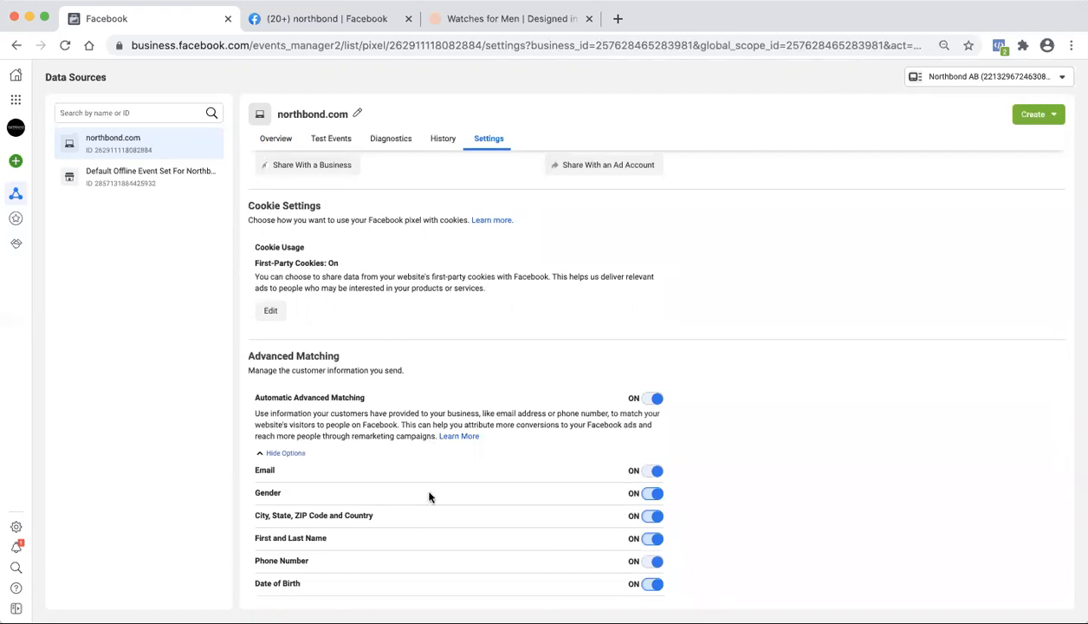
scroll(428, 496, "down", 2)
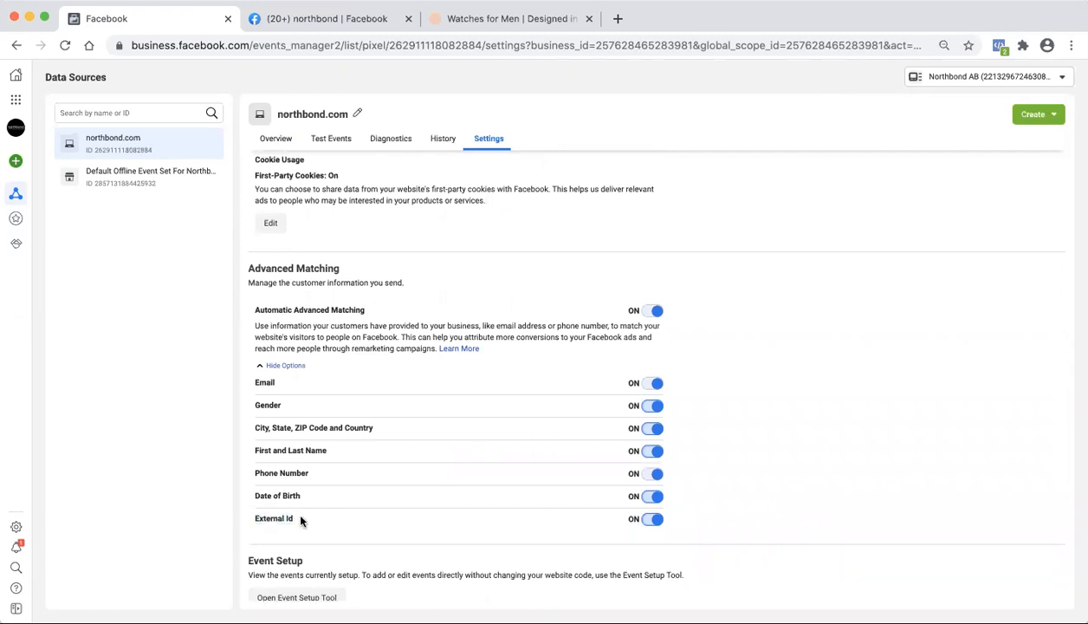
Step: Return to the pixel's overview and examine the Advanced Matching activity of the PageView and ViewCategory events
left_click(277, 140)
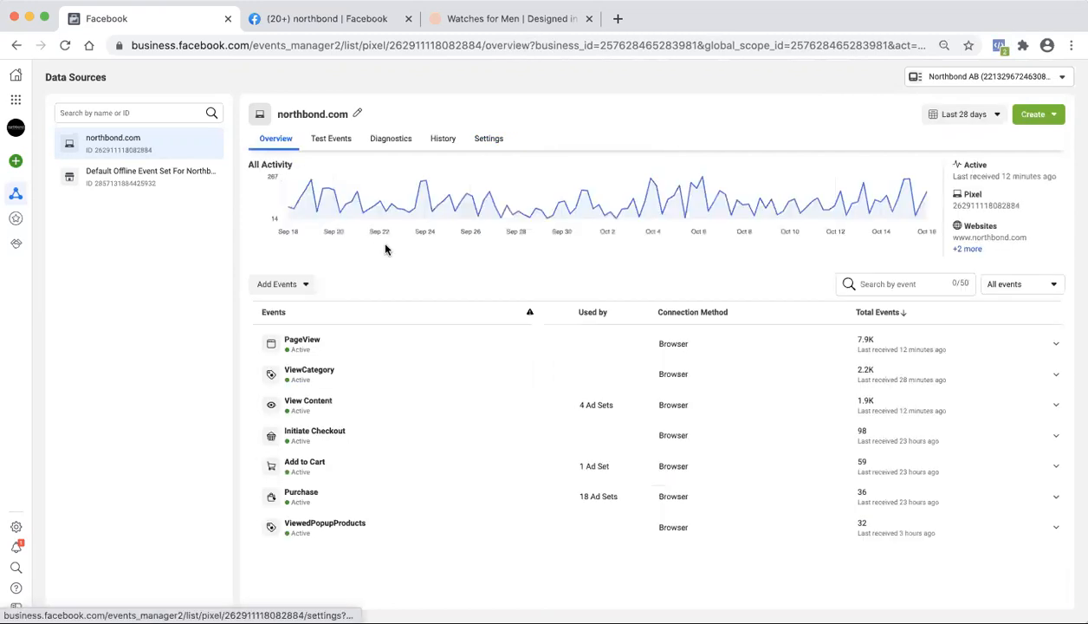
left_click(292, 345)
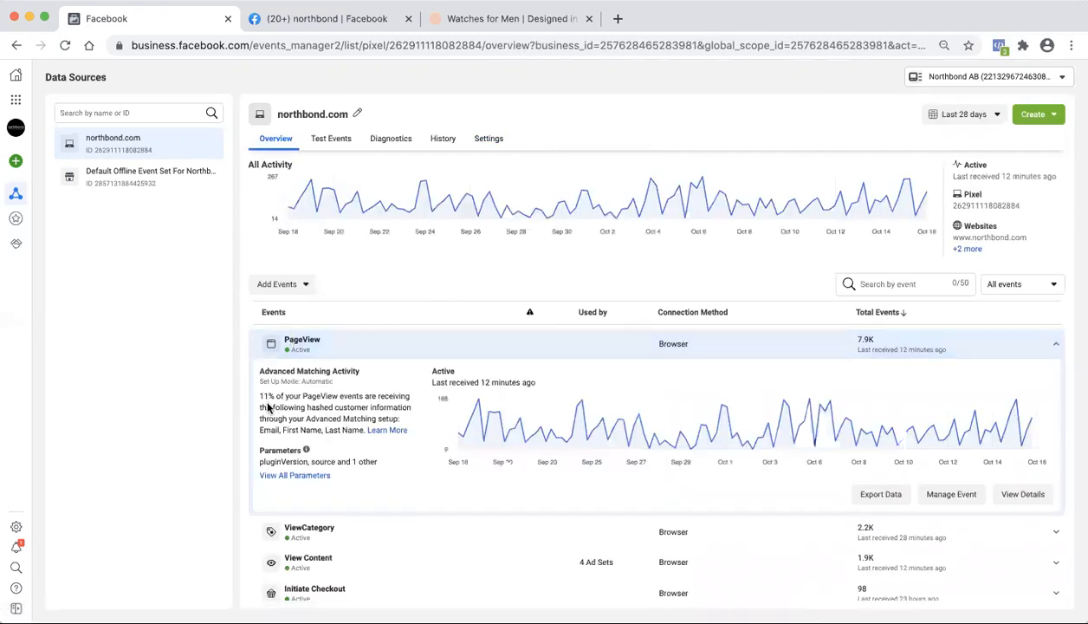
left_click_drag(260, 400, 328, 513)
left_click(379, 527)
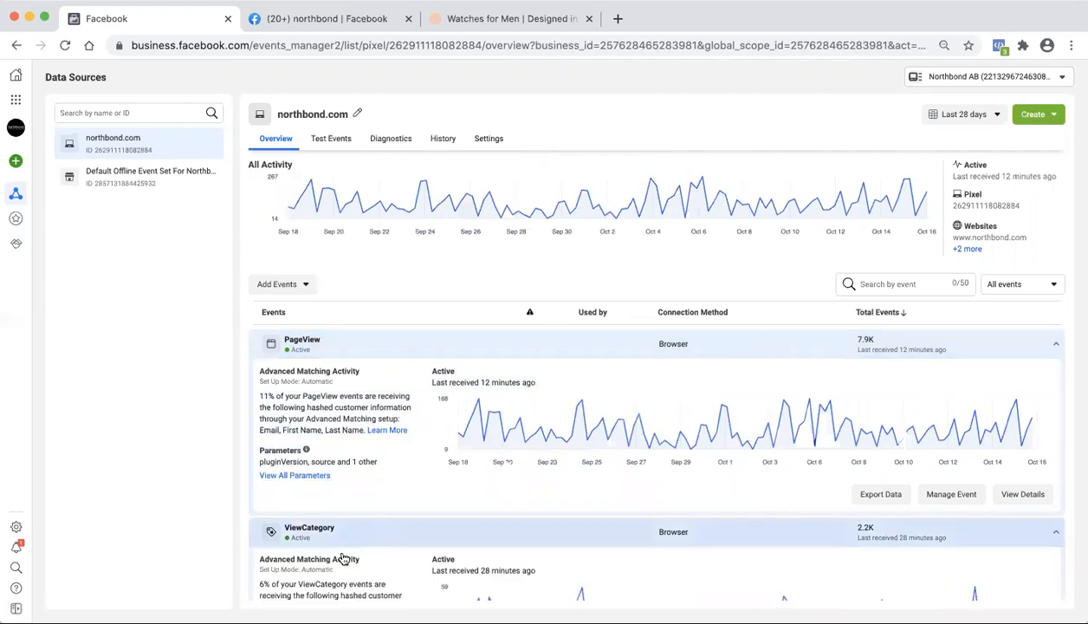
scroll(341, 557, "down", 3)
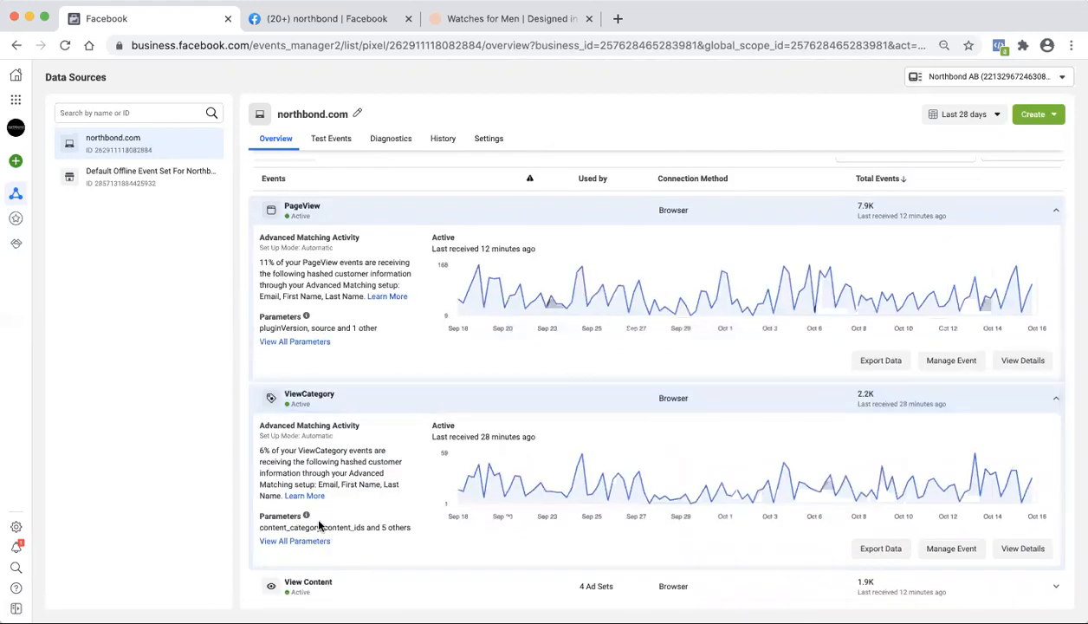
scroll(525, 543, "down", 3)
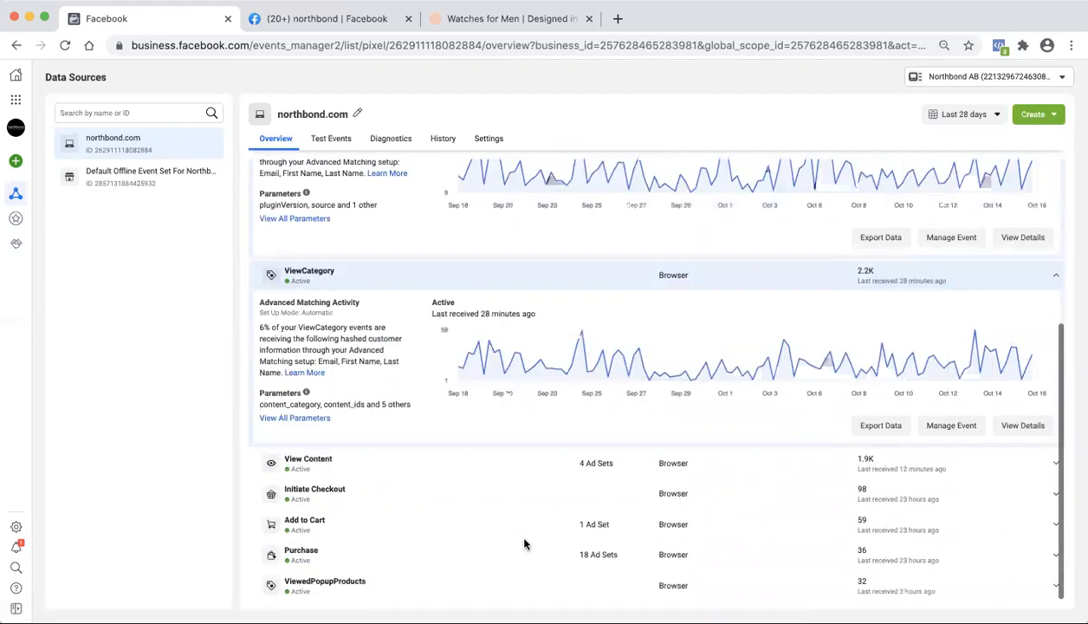
Step: Examine the Advanced Matching activity of the View Content, Initiate Checkout and Add to Cart events
left_click(415, 472)
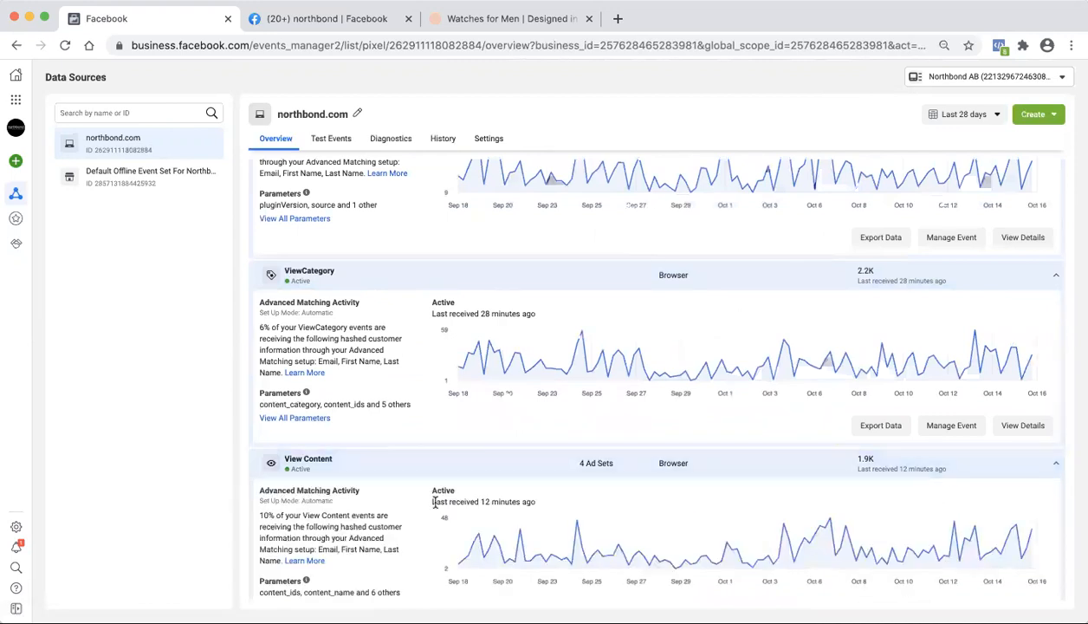
scroll(434, 500, "down", 3)
left_click(434, 500)
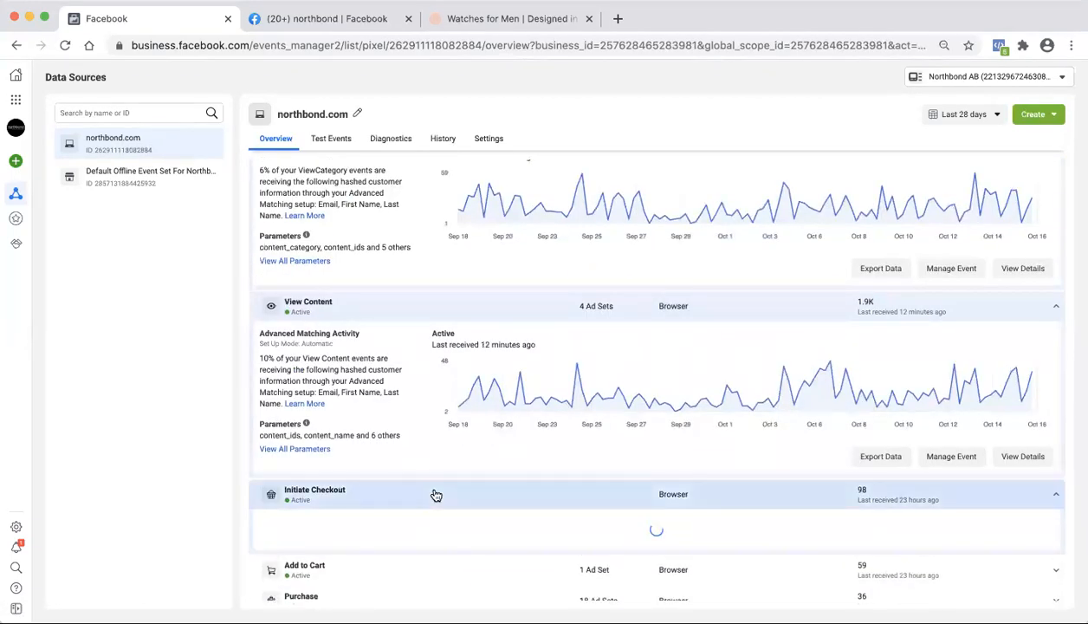
scroll(437, 511, "down", 3)
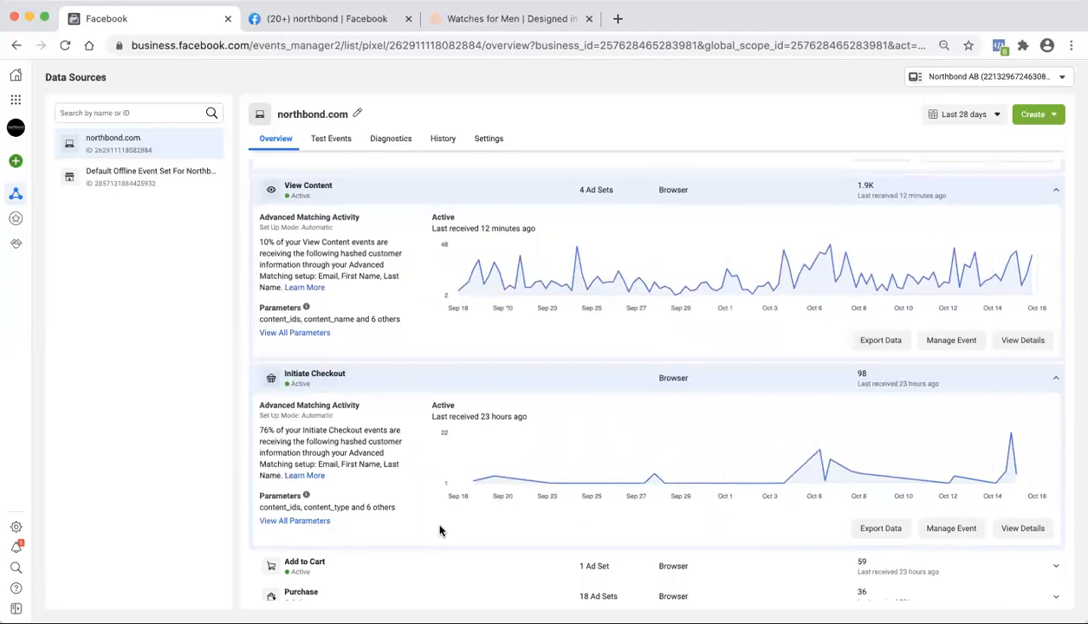
left_click(452, 565)
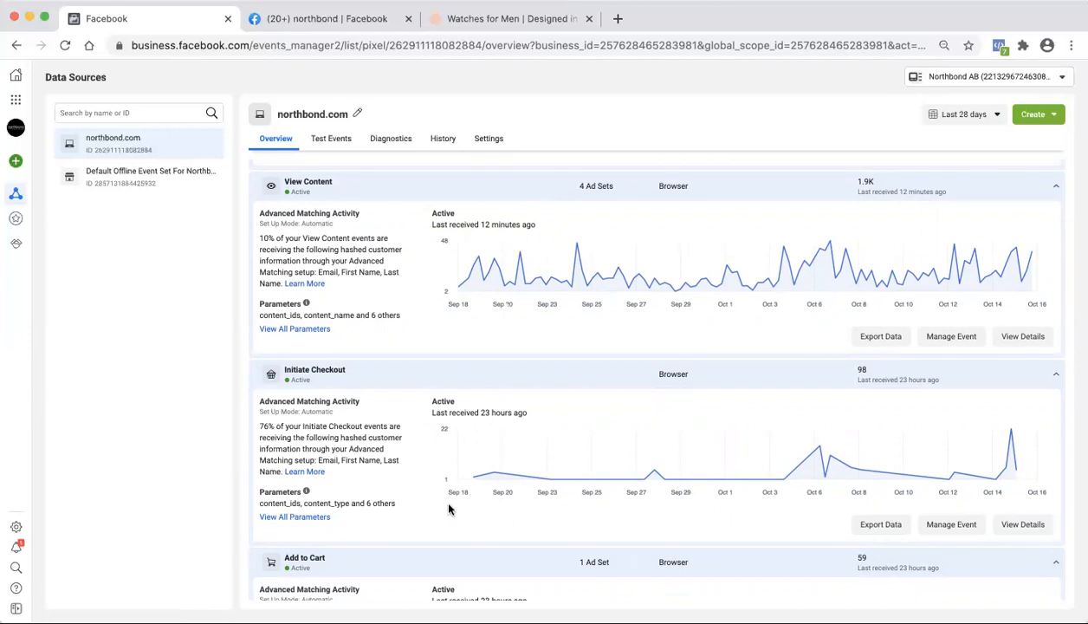
scroll(440, 559, "down", 5)
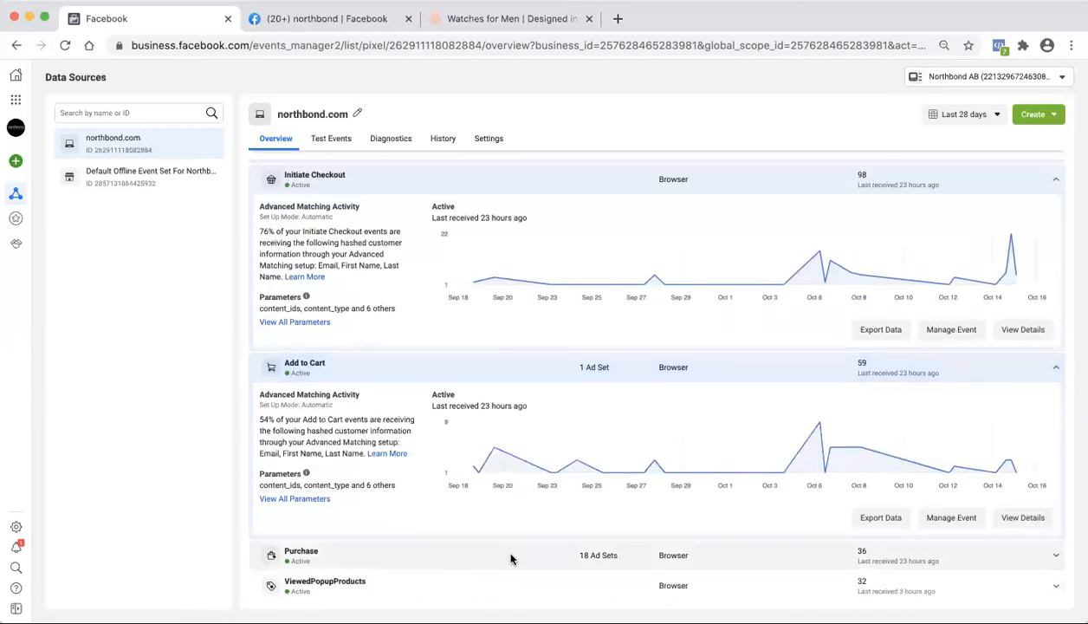
Step: Examine the Purchase event's Advanced Matching activity and its graph around early October, and revisit the other expanded events
left_click(623, 549)
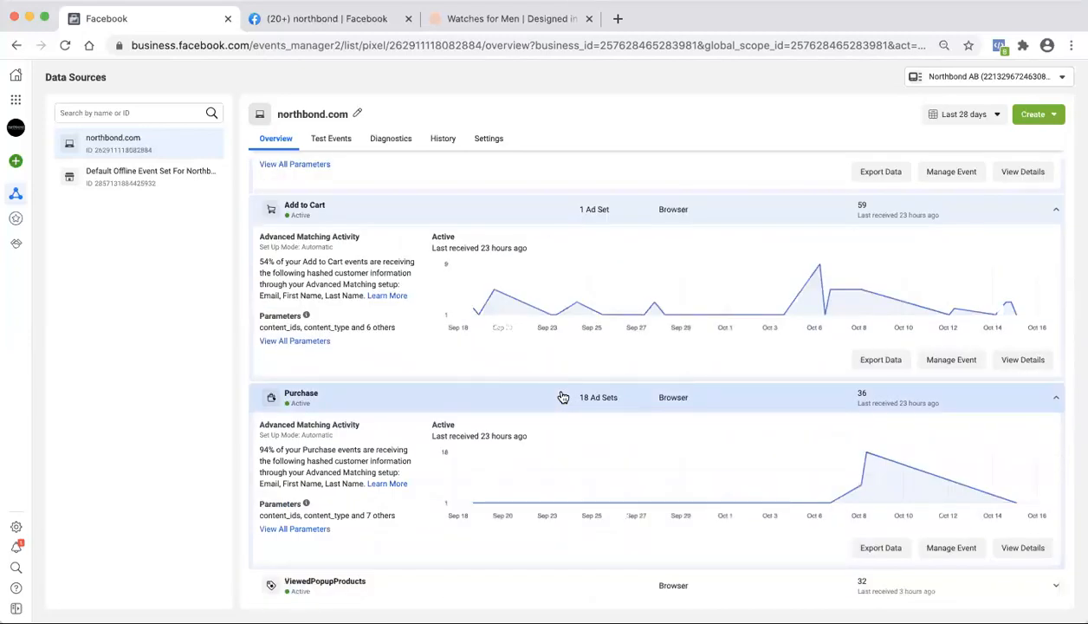
mouse_move(869, 481)
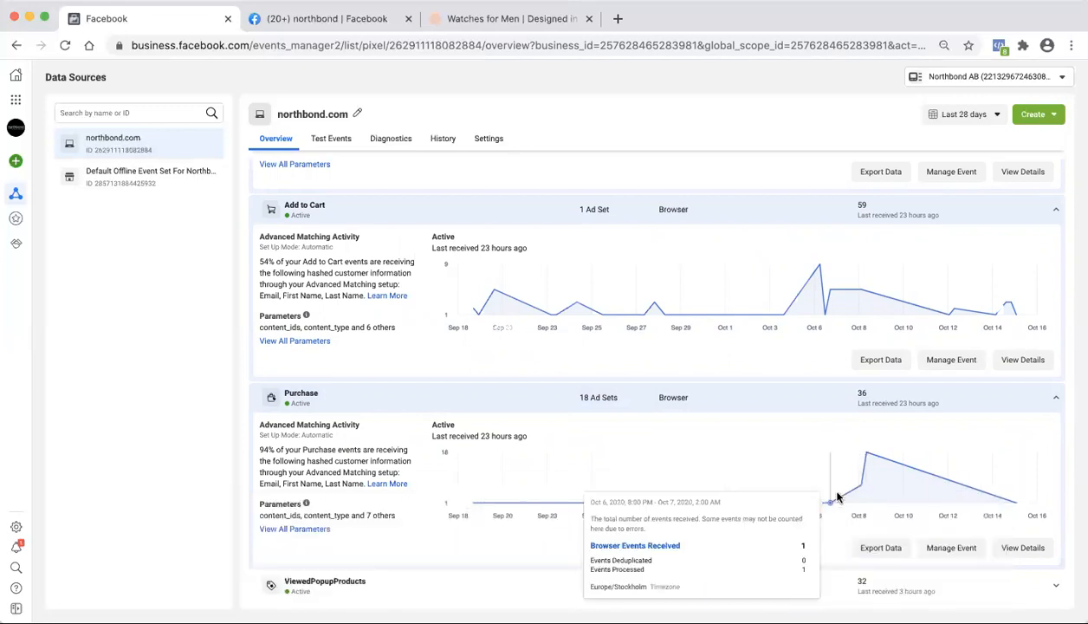
scroll(848, 450, "down", 3)
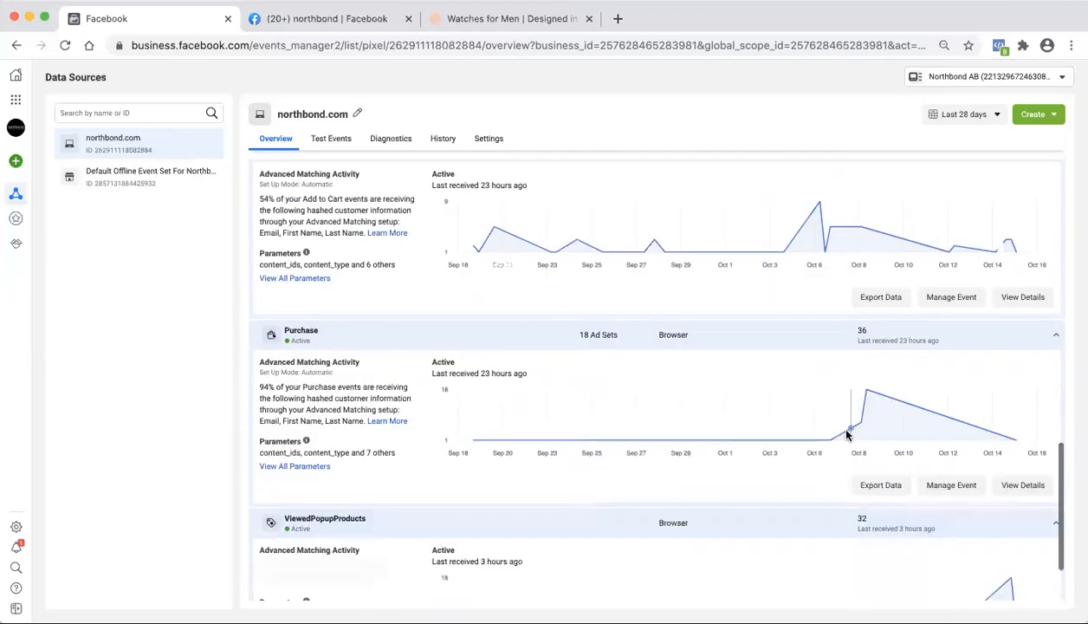
scroll(854, 436, "up", 10)
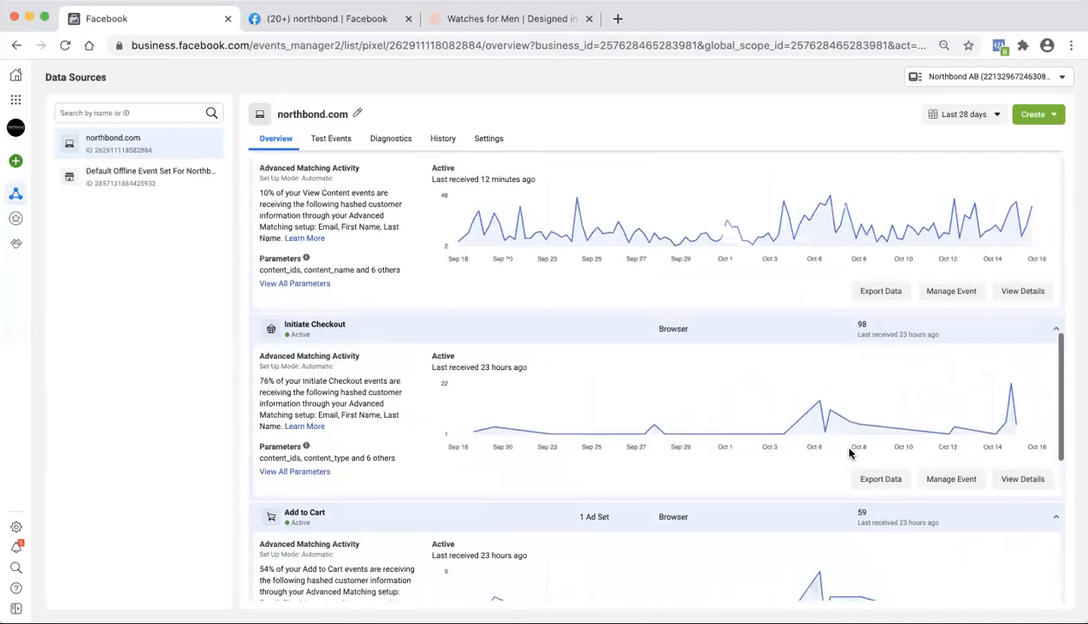
scroll(849, 452, "up", 1)
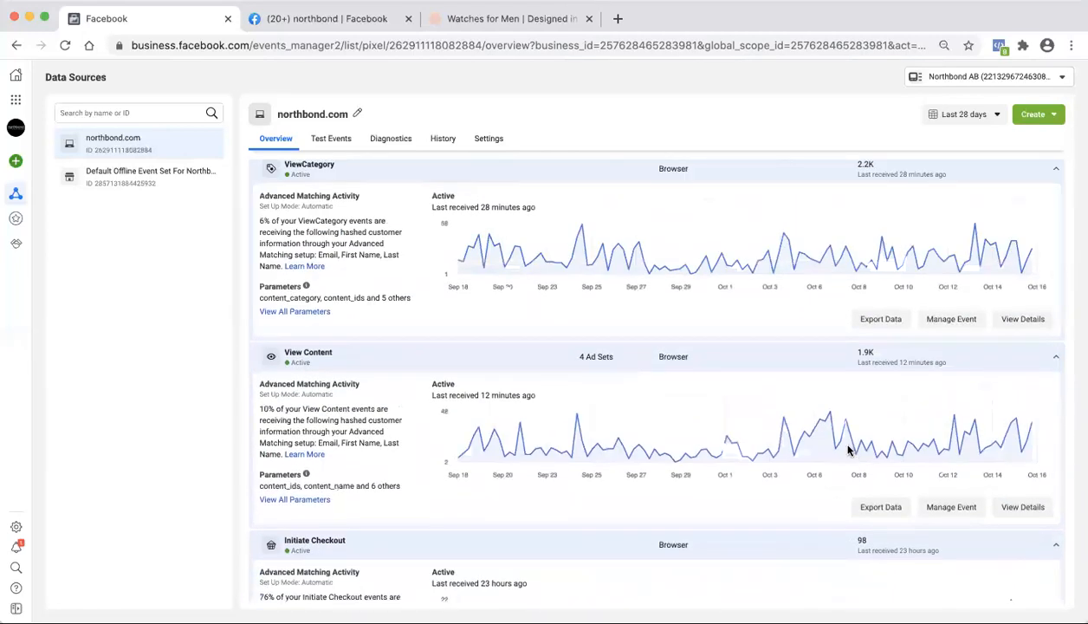
Step: Switch to the northbond store site, put the brown leather Sail Watch in the cart and proceed to checkout
left_click(479, 19)
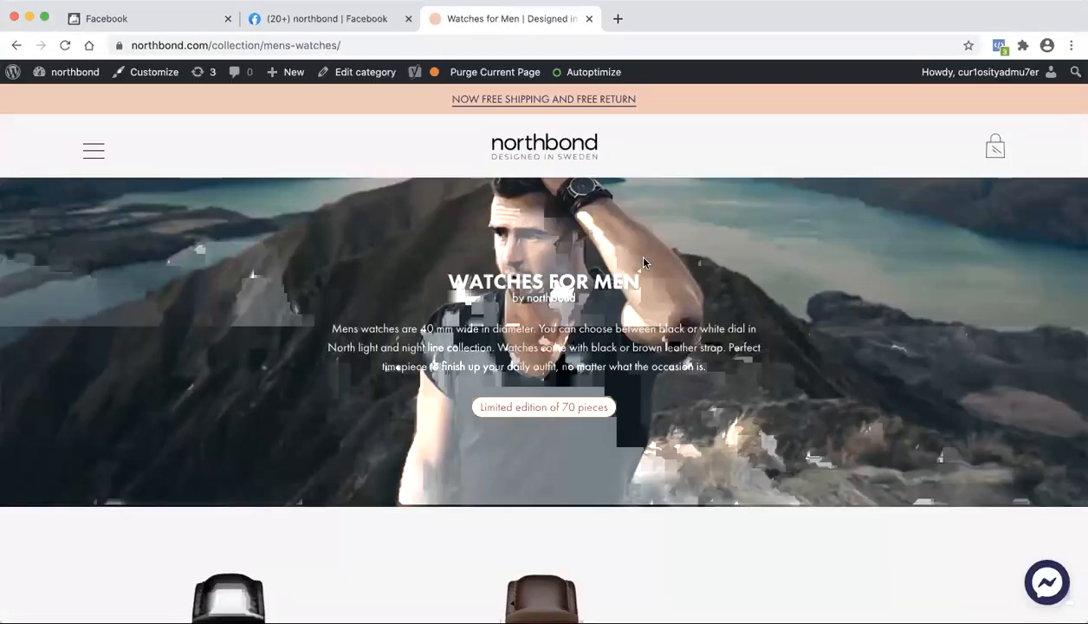
left_click(669, 588)
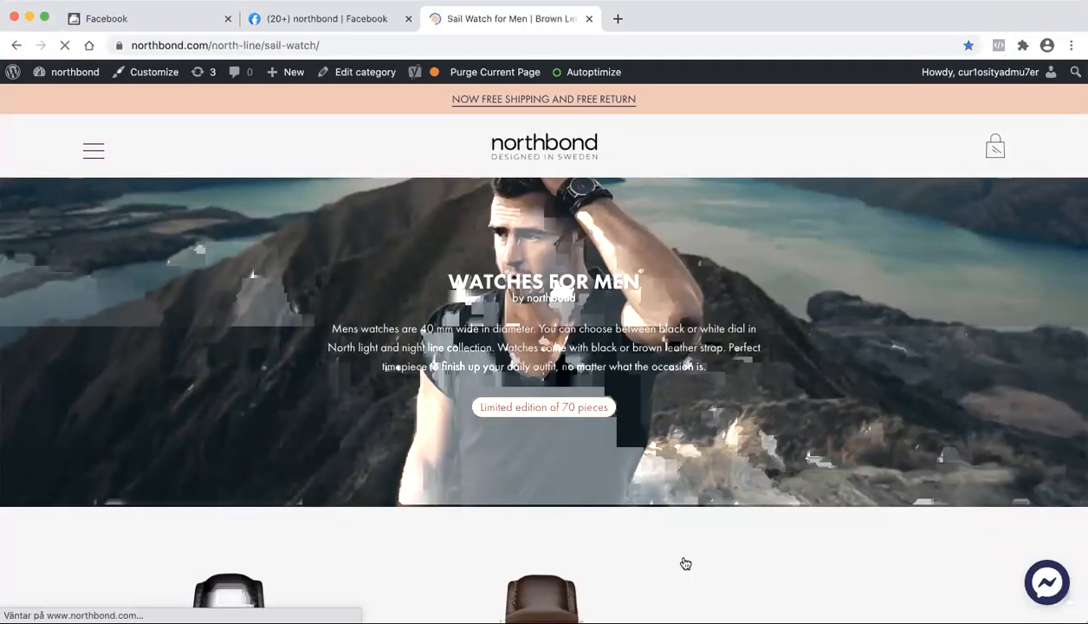
left_click(688, 539)
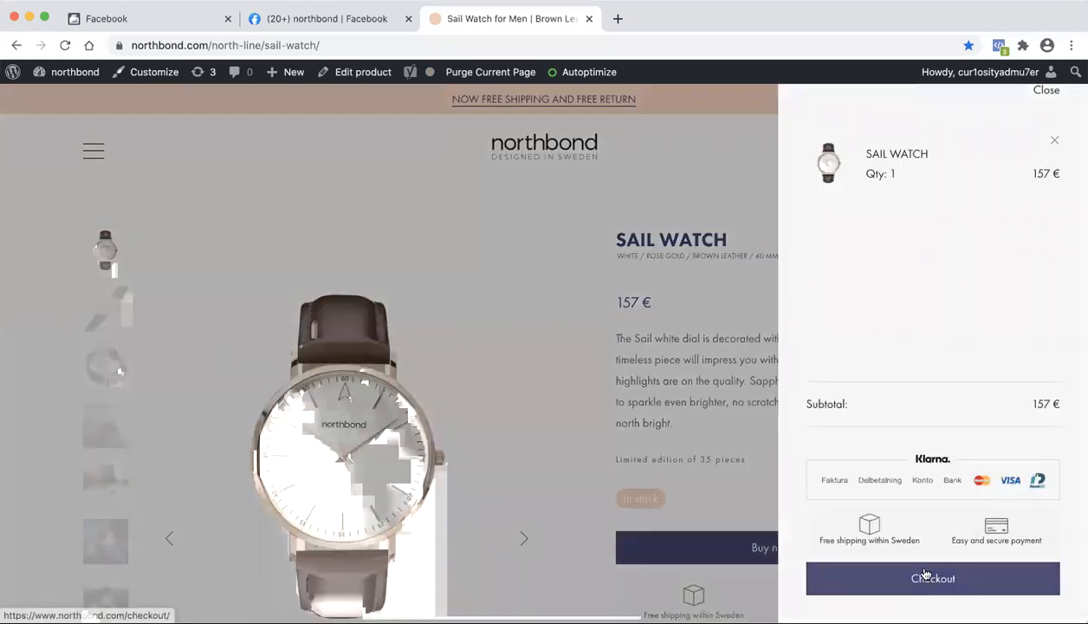
left_click(965, 586)
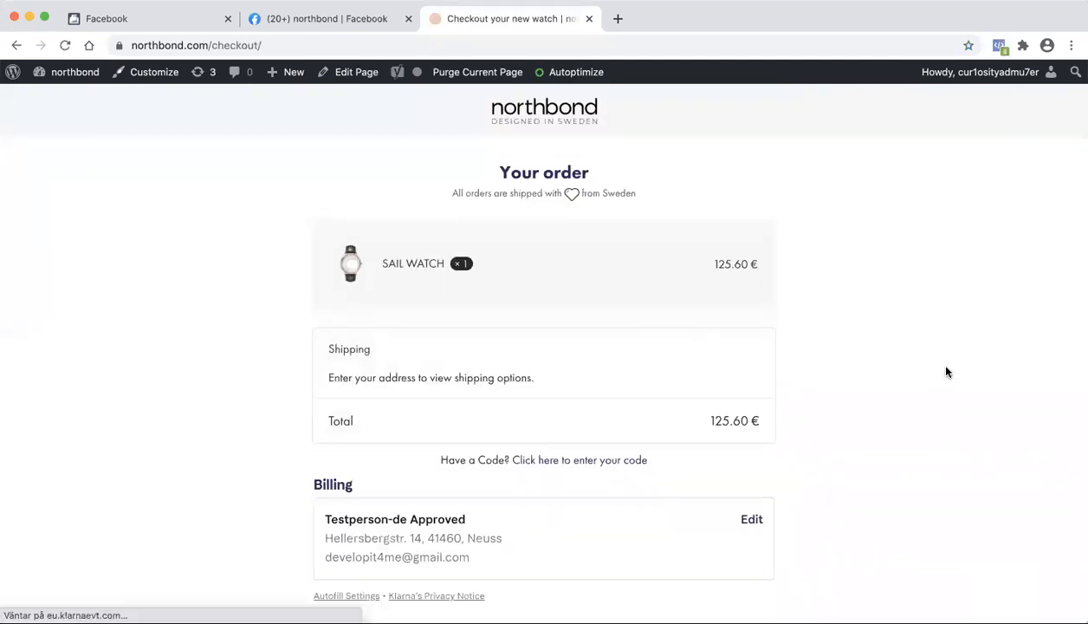
Step: Examine the checkout page's order summary, customer billing fields, delivery option and purchase section
scroll(874, 375, "down", 3)
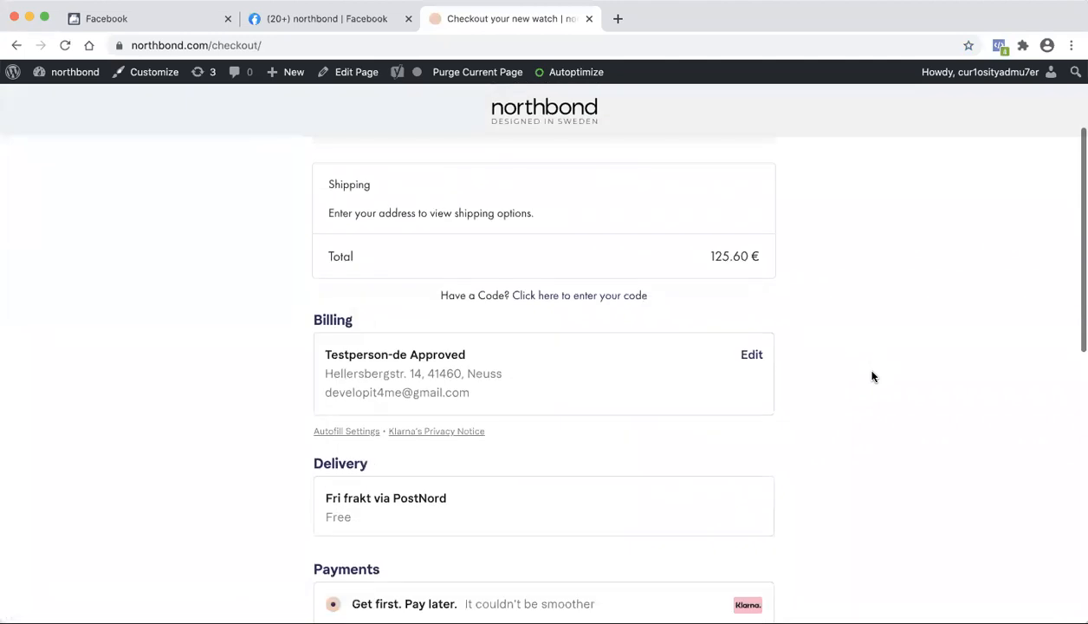
scroll(873, 377, "down", 7)
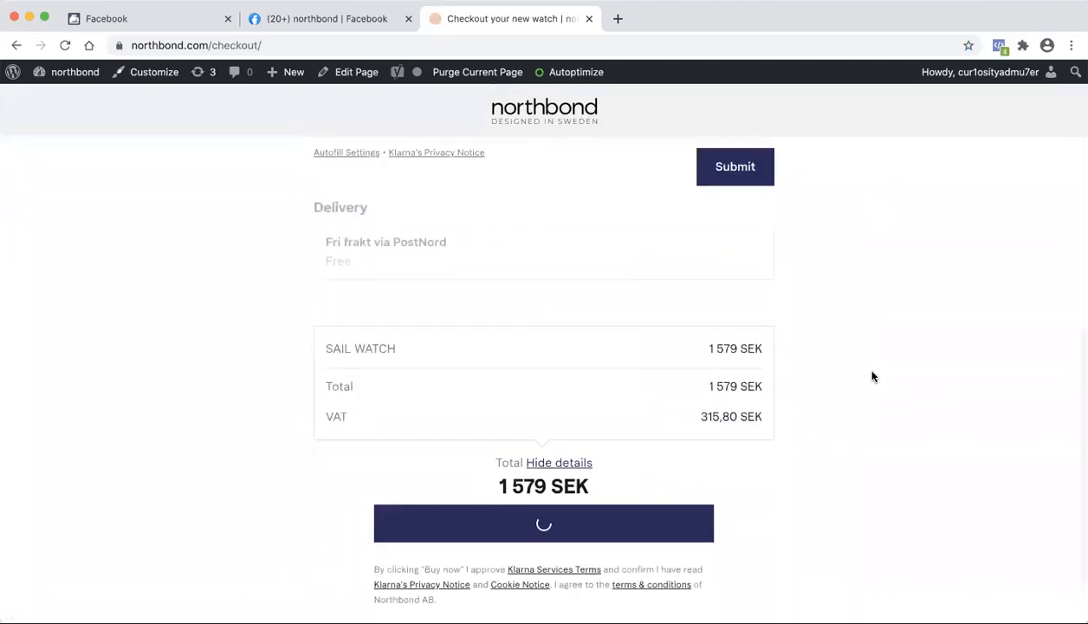
scroll(872, 376, "up", 10)
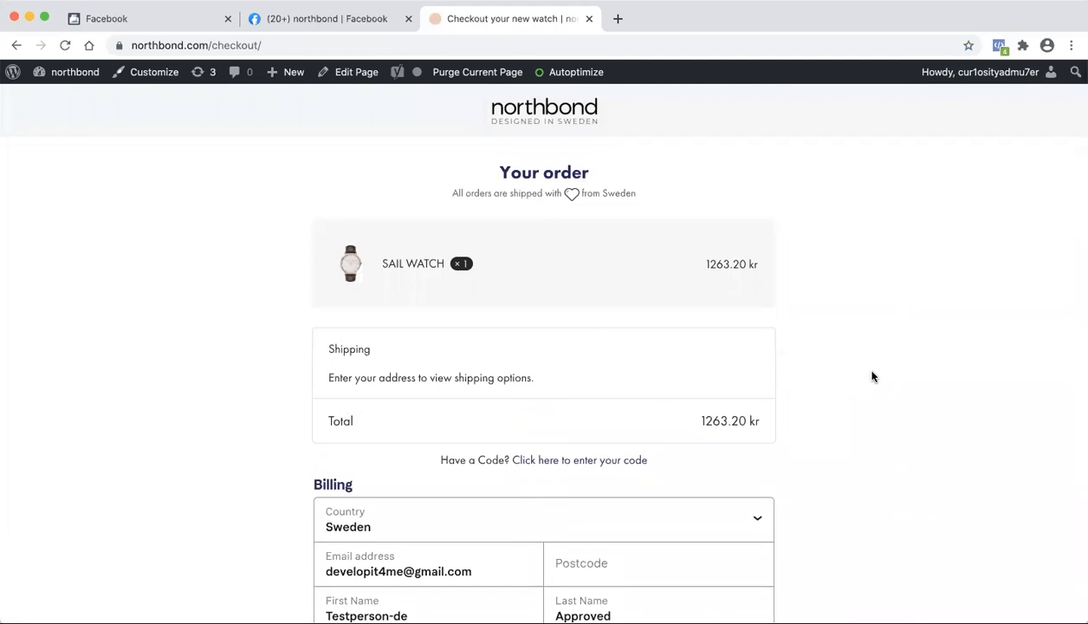
scroll(653, 468, "down", 1)
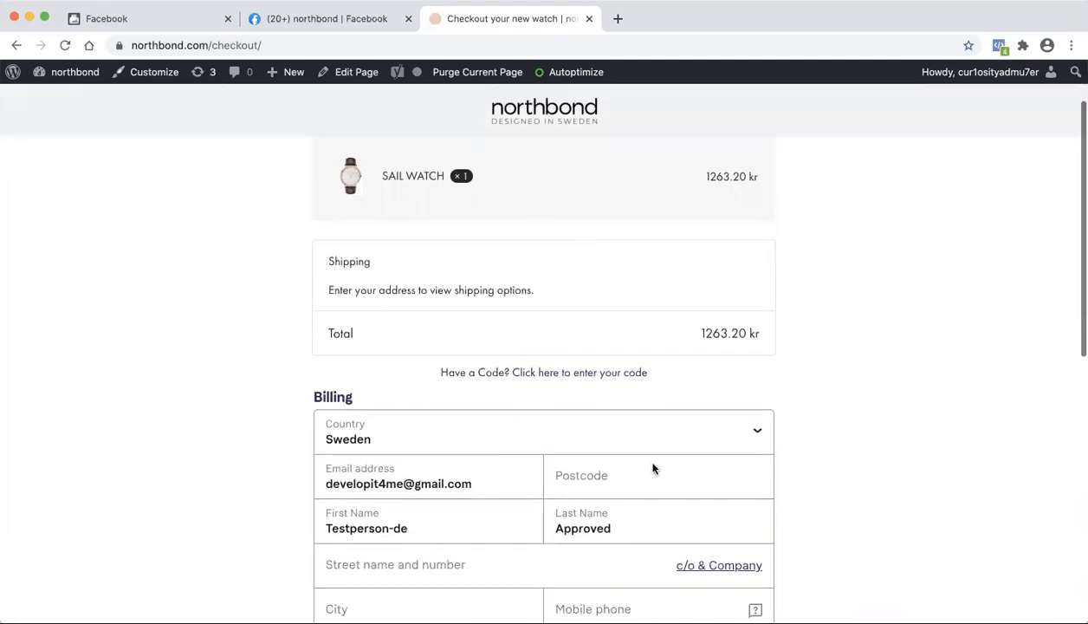
scroll(653, 468, "up", 1)
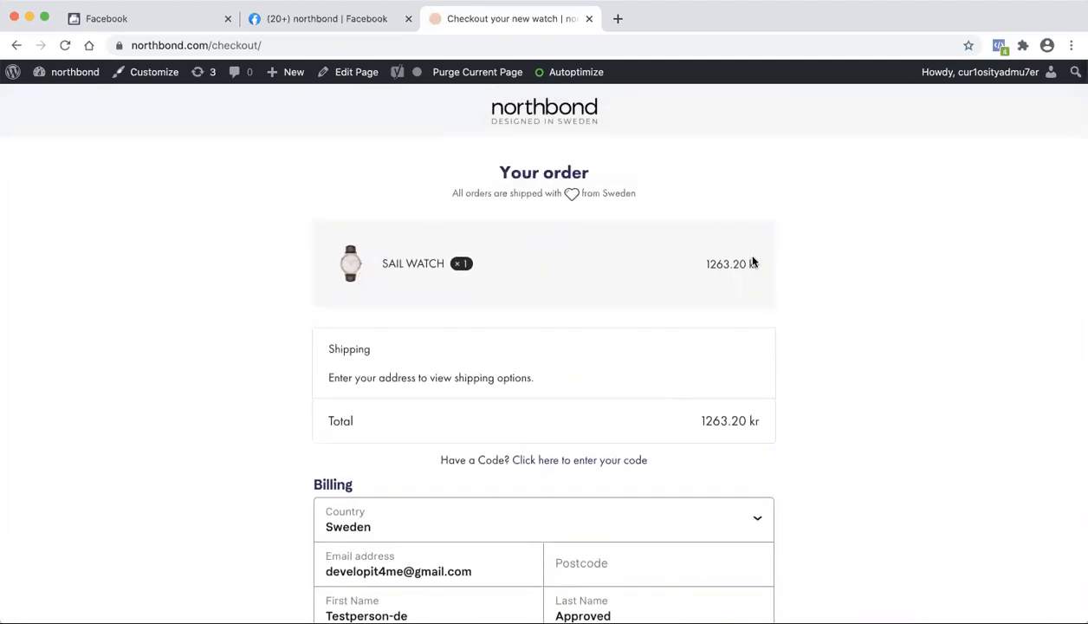
scroll(658, 369, "down", 3)
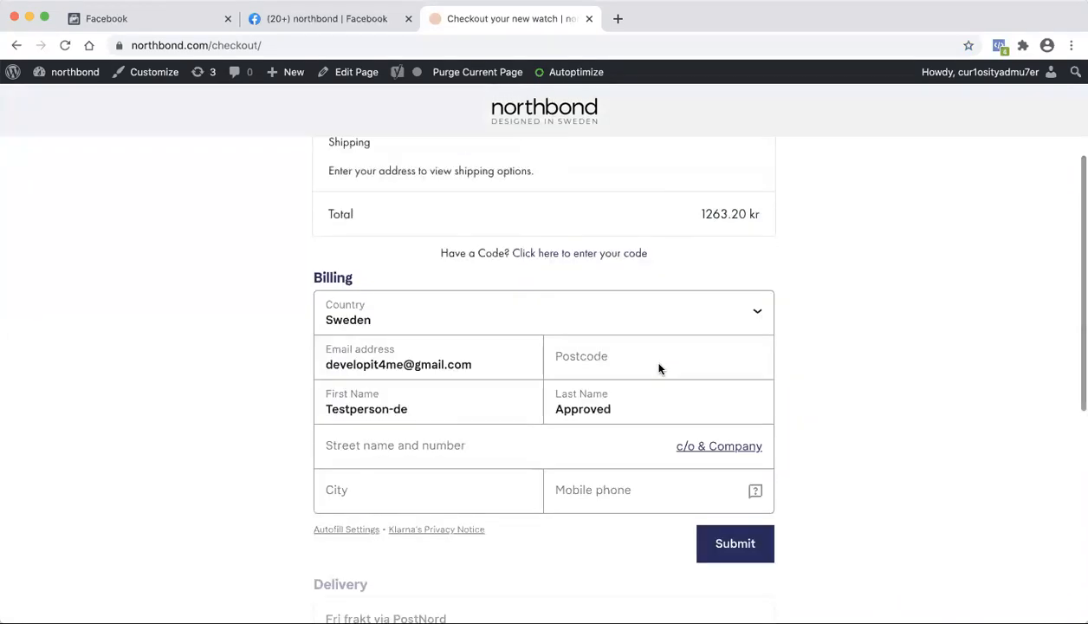
scroll(471, 424, "down", 7)
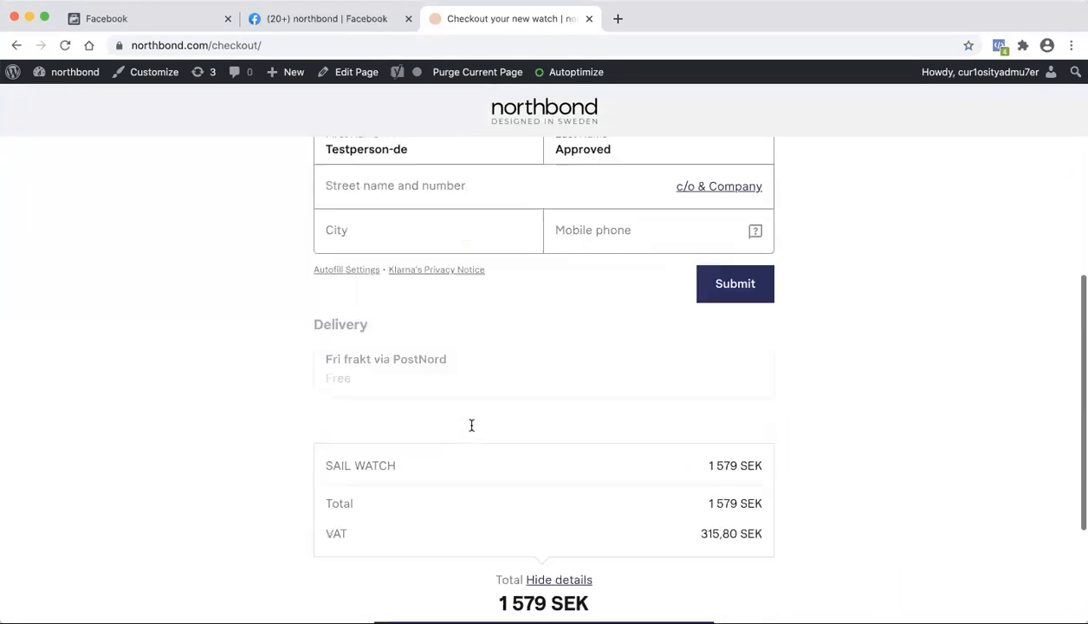
scroll(471, 424, "up", 1)
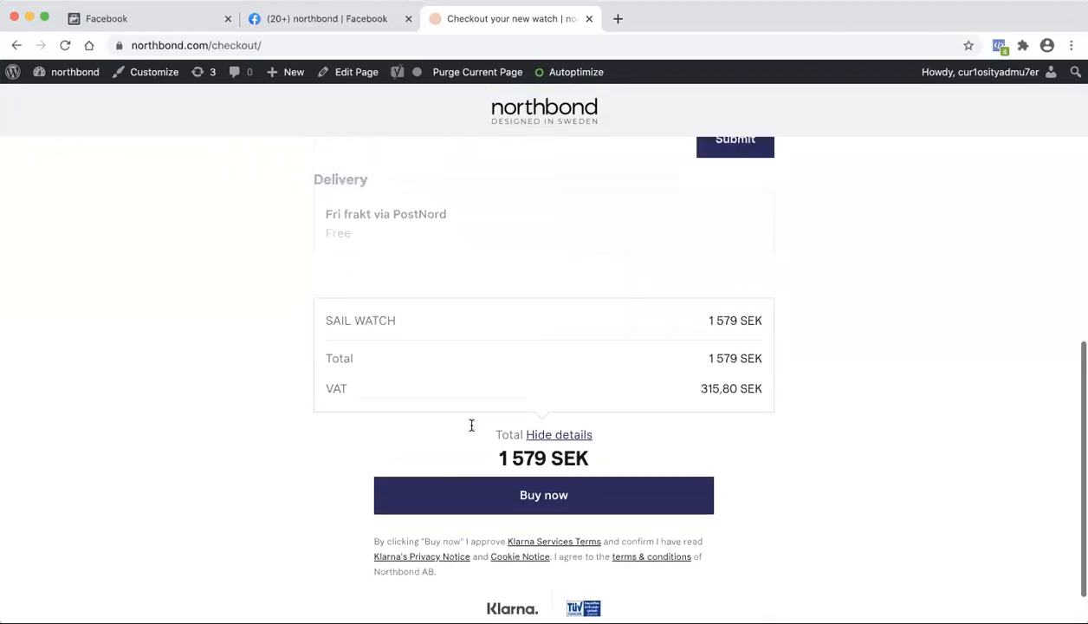
scroll(471, 425, "up", 1)
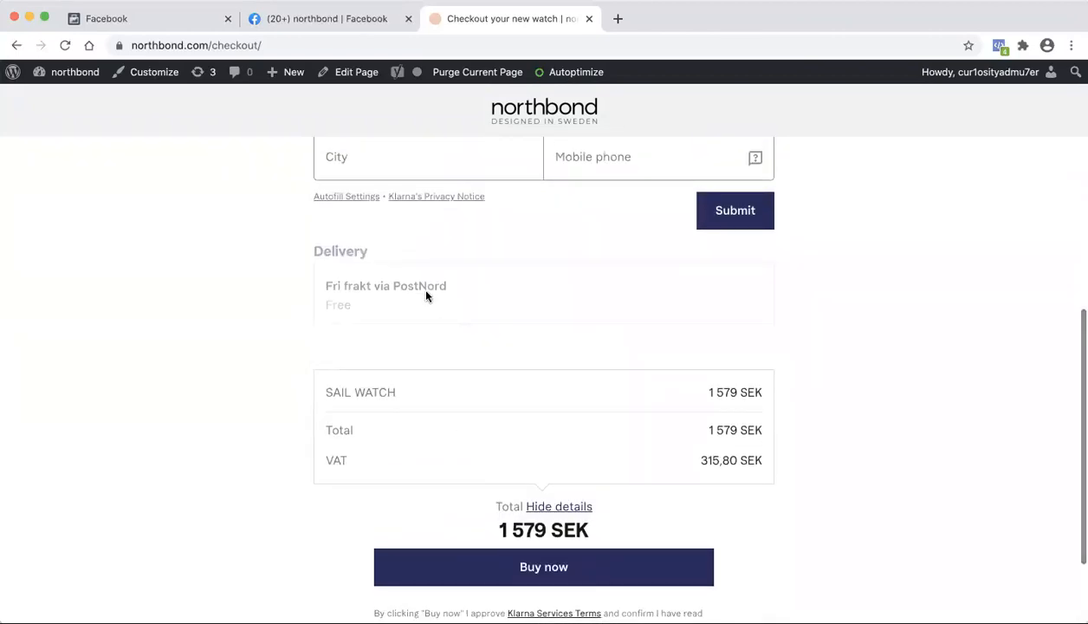
scroll(433, 346, "up", 1)
scroll(396, 369, "down", 2)
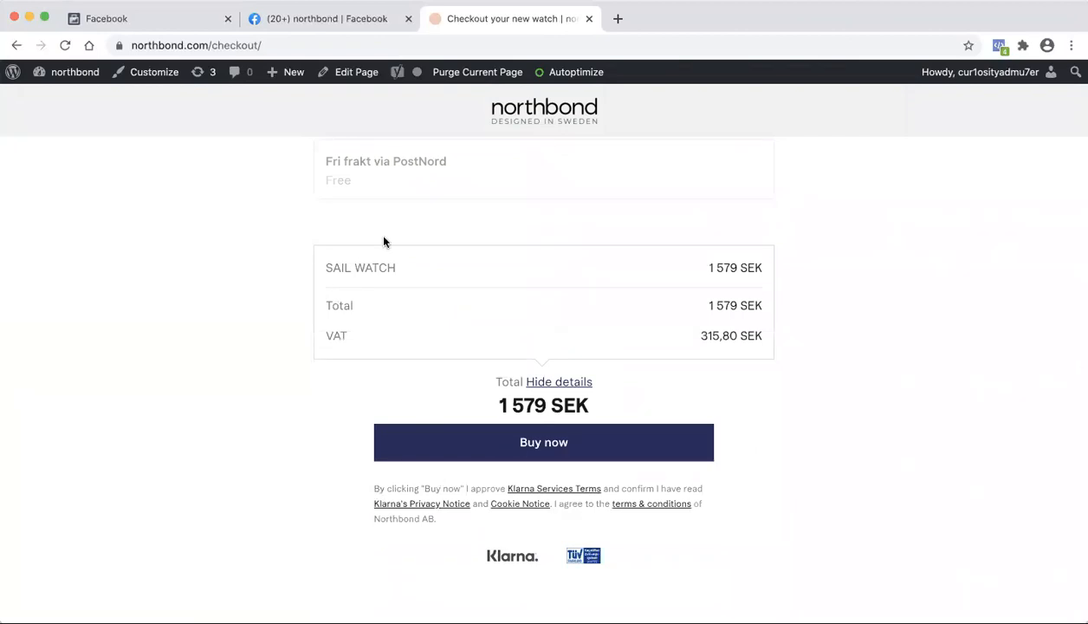
Step: Return to the northbond.com pixel's event overview in Events Manager
left_click(373, 19)
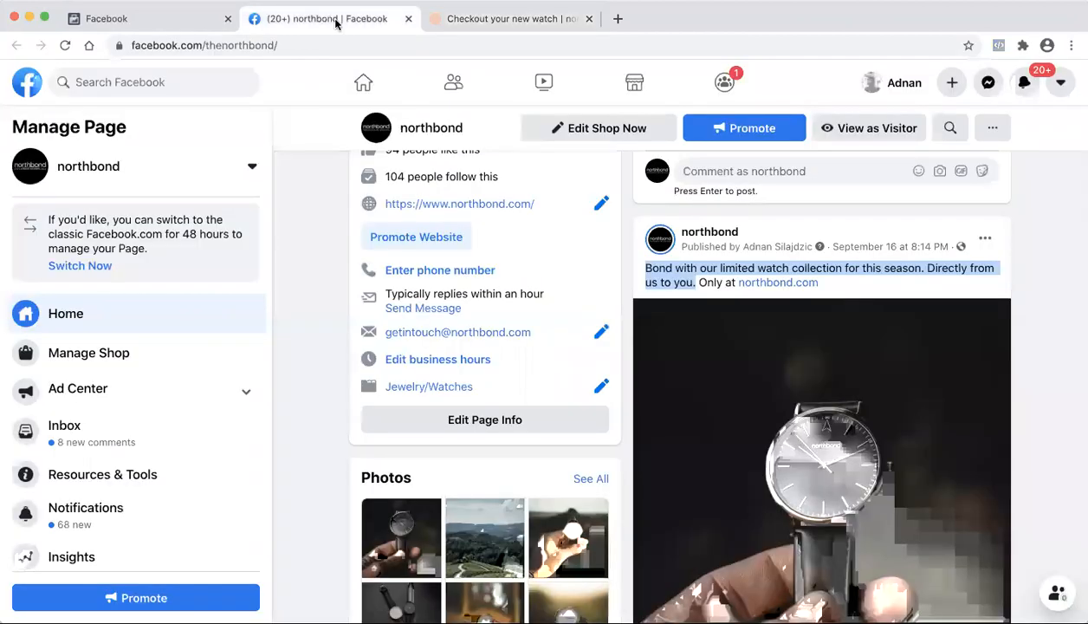
left_click(189, 19)
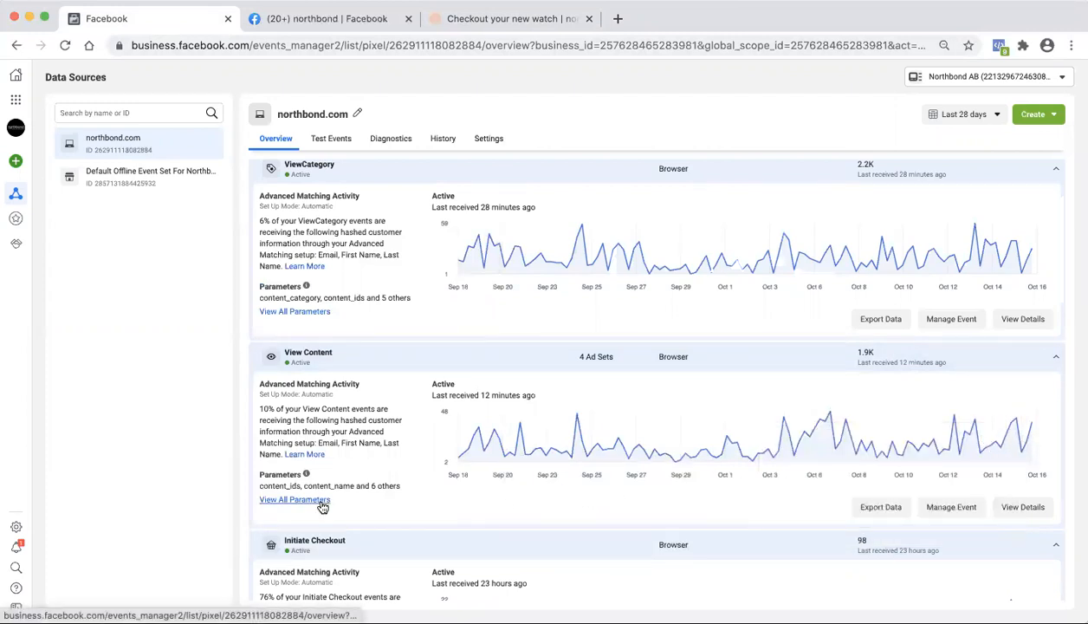
Step: Examine the full list of parameters received with the northbond.com pixel's View Content event
left_click(295, 500)
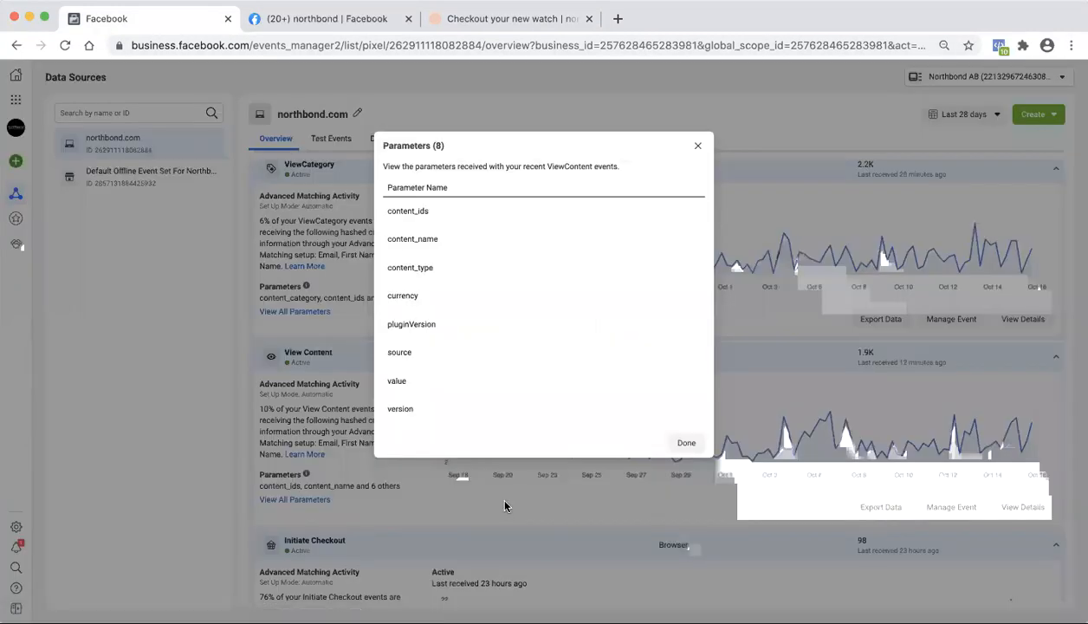
left_click(686, 443)
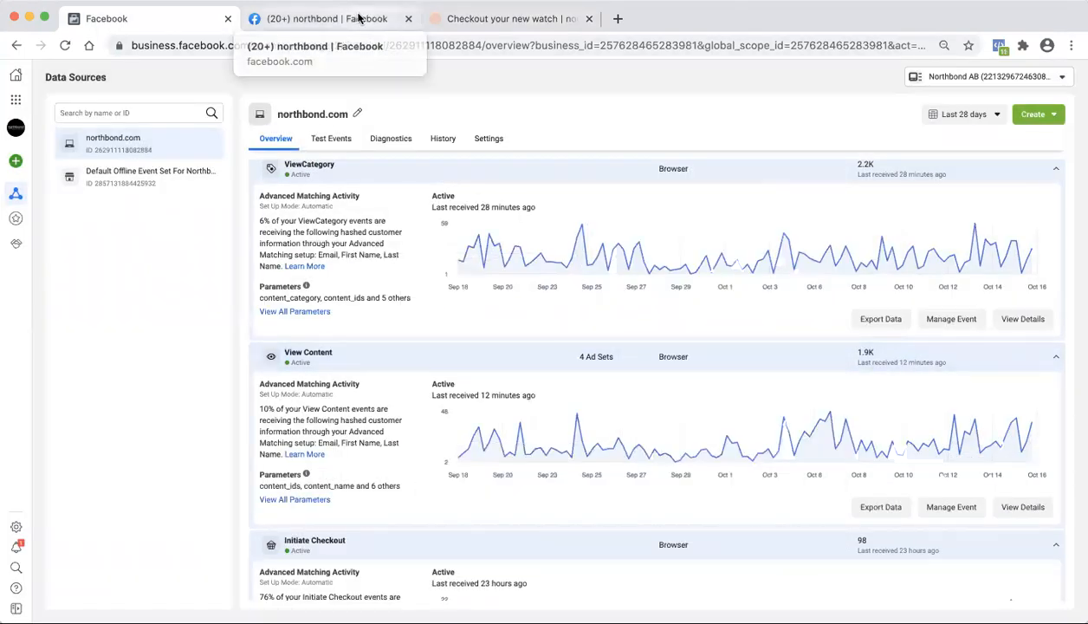
left_click(357, 18)
left_click(158, 22)
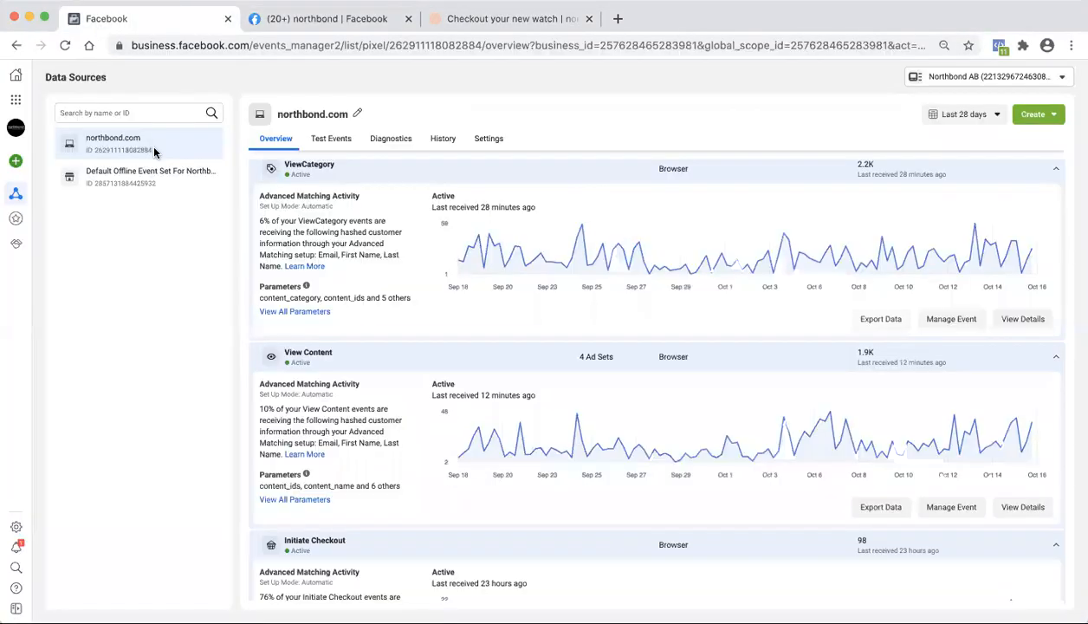
Step: Go to Ads Manager and open the ad sets of the CBO Remarketing campaign
left_click(15, 99)
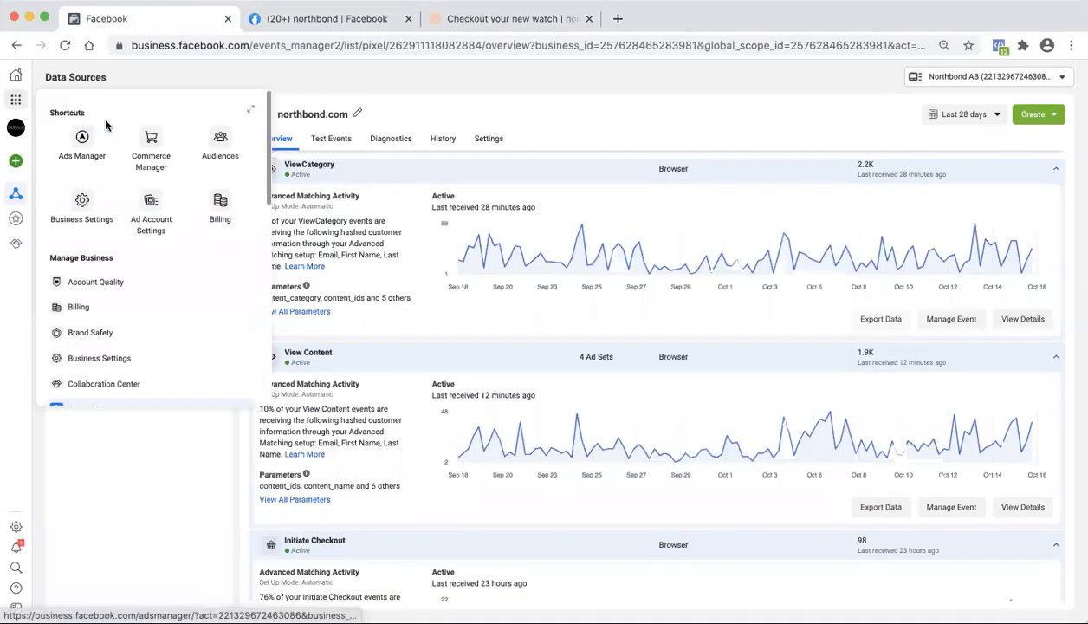
left_click(95, 154)
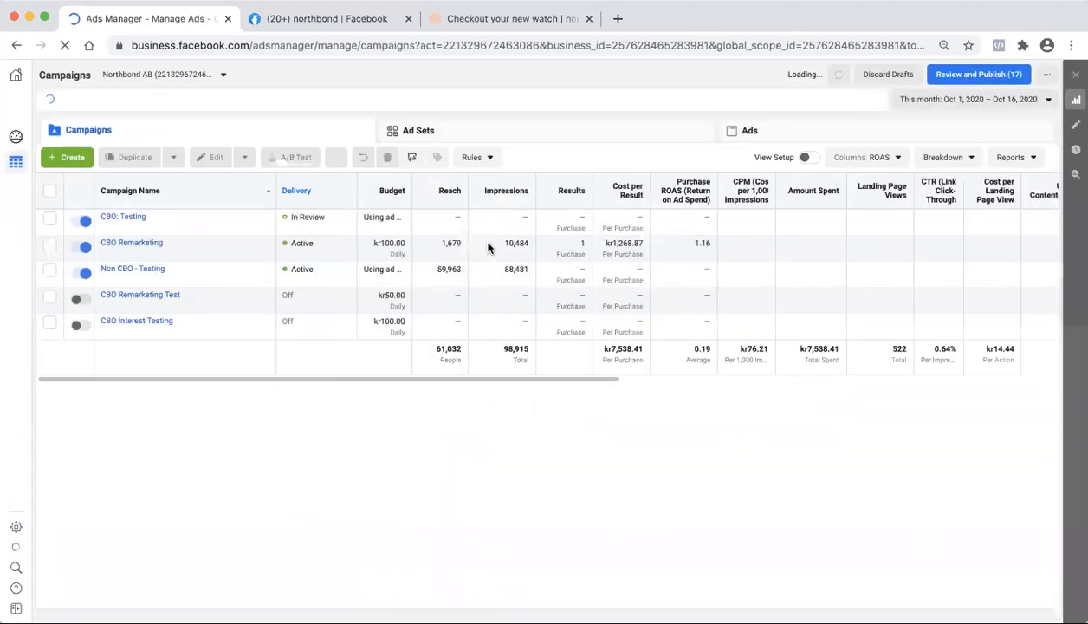
left_click(480, 264)
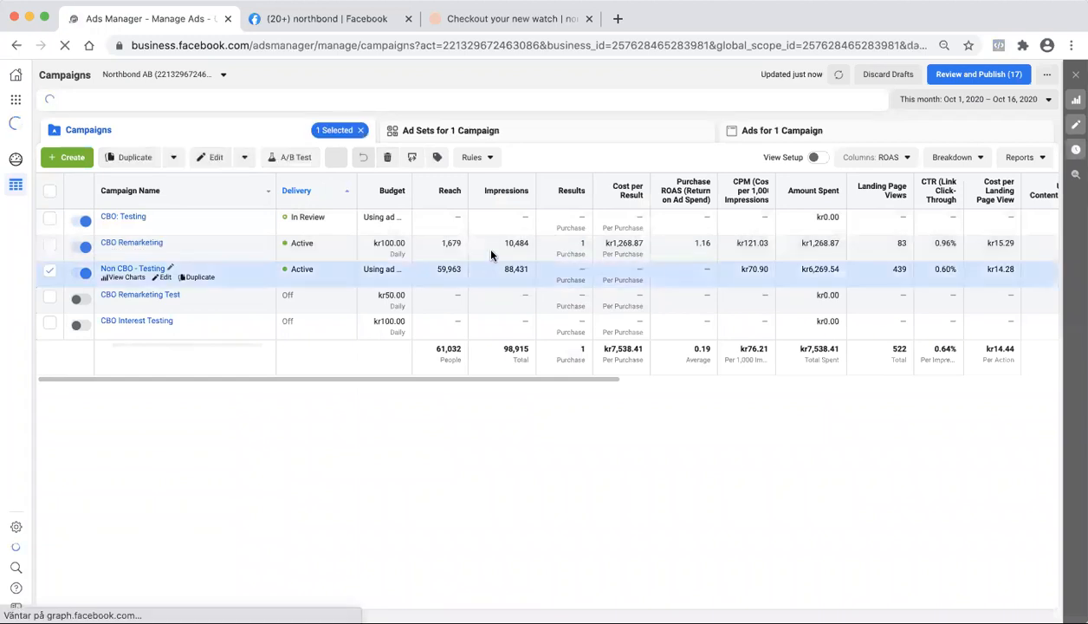
left_click(418, 244)
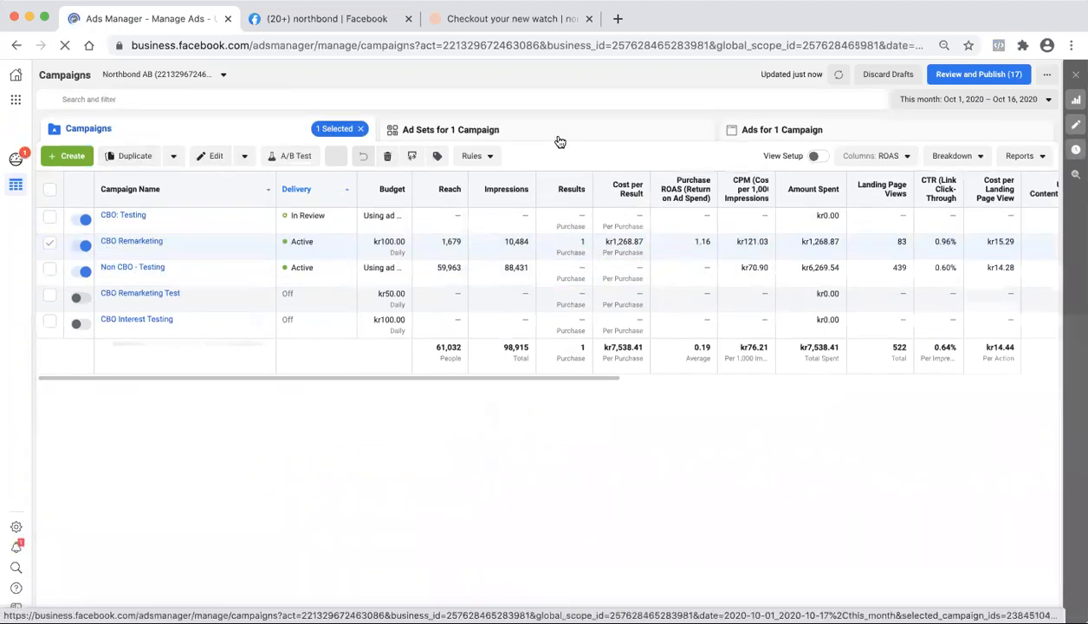
left_click(559, 140)
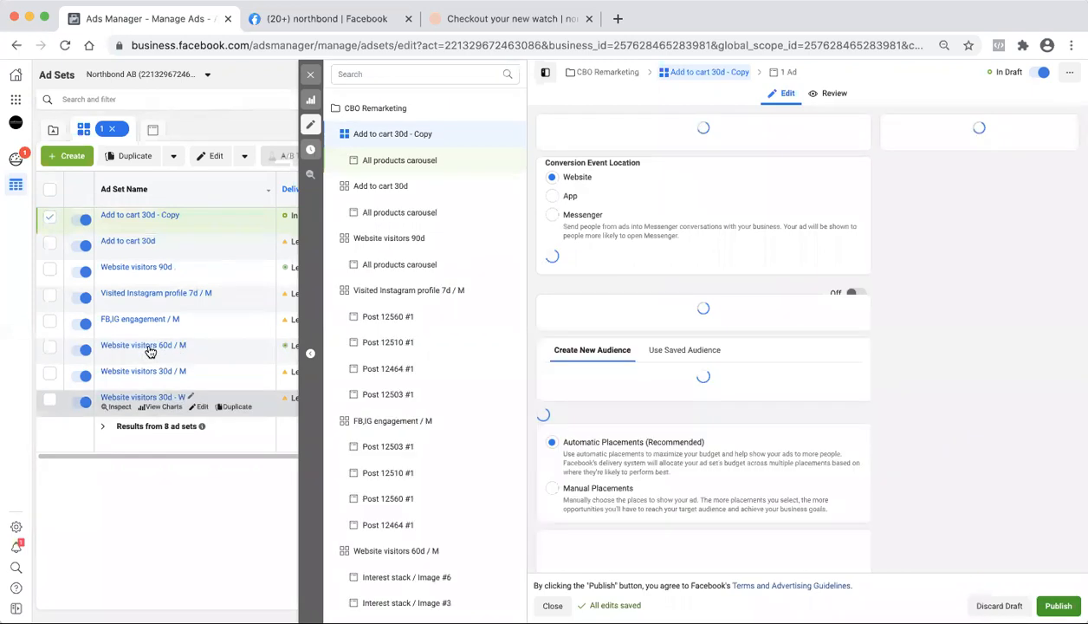
Step: Include the Website visitors 90d custom audience in the Add to cart 30d - Copy ad set
scroll(690, 419, "down", 3)
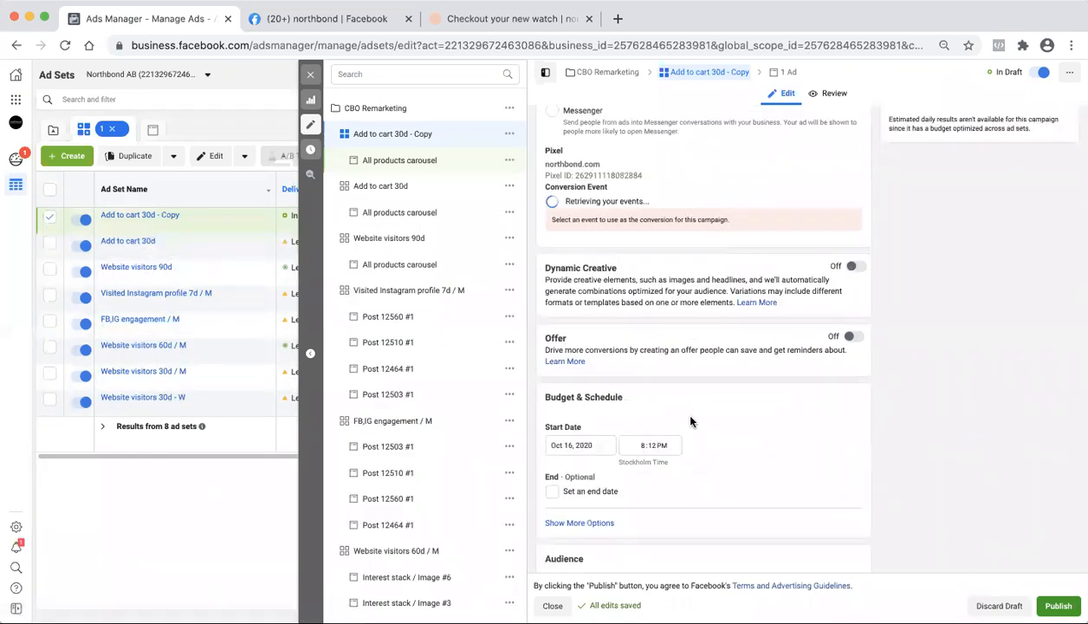
scroll(691, 421, "down", 5)
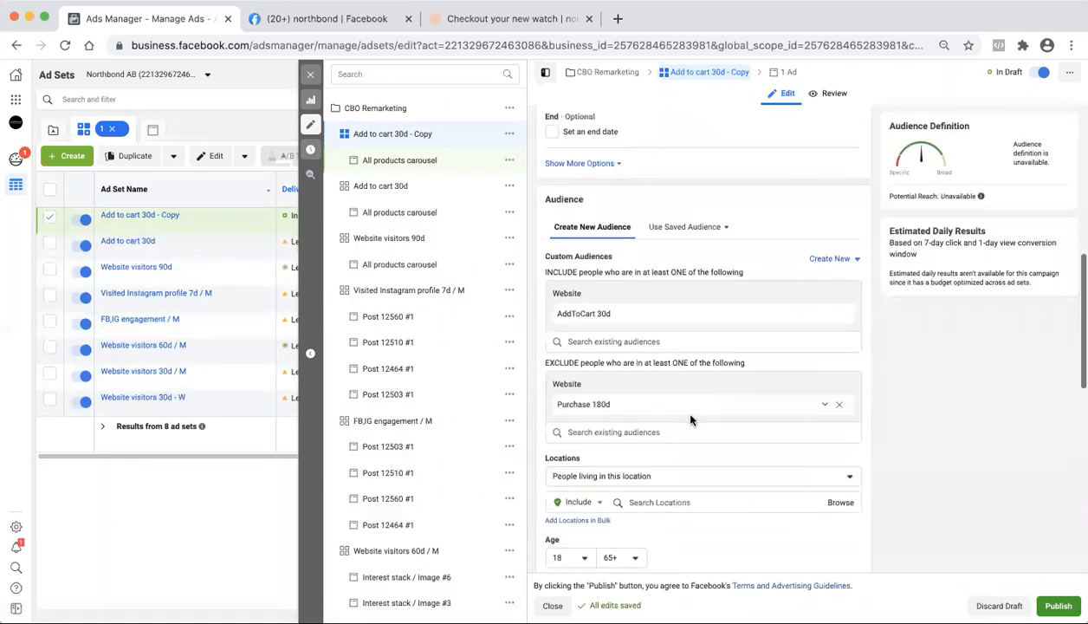
left_click(745, 287)
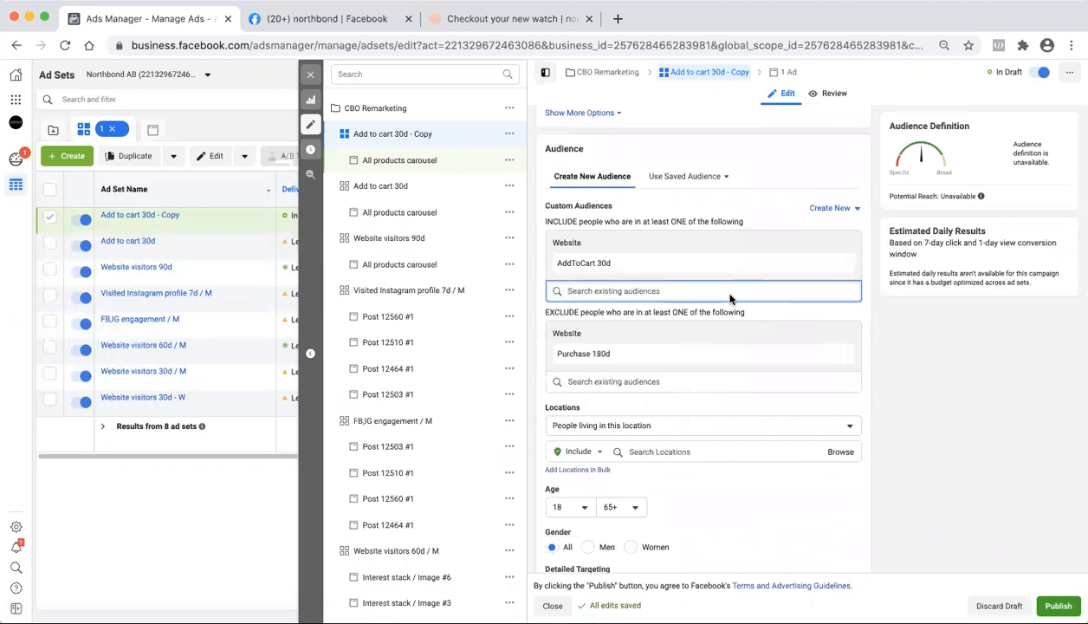
type("websit")
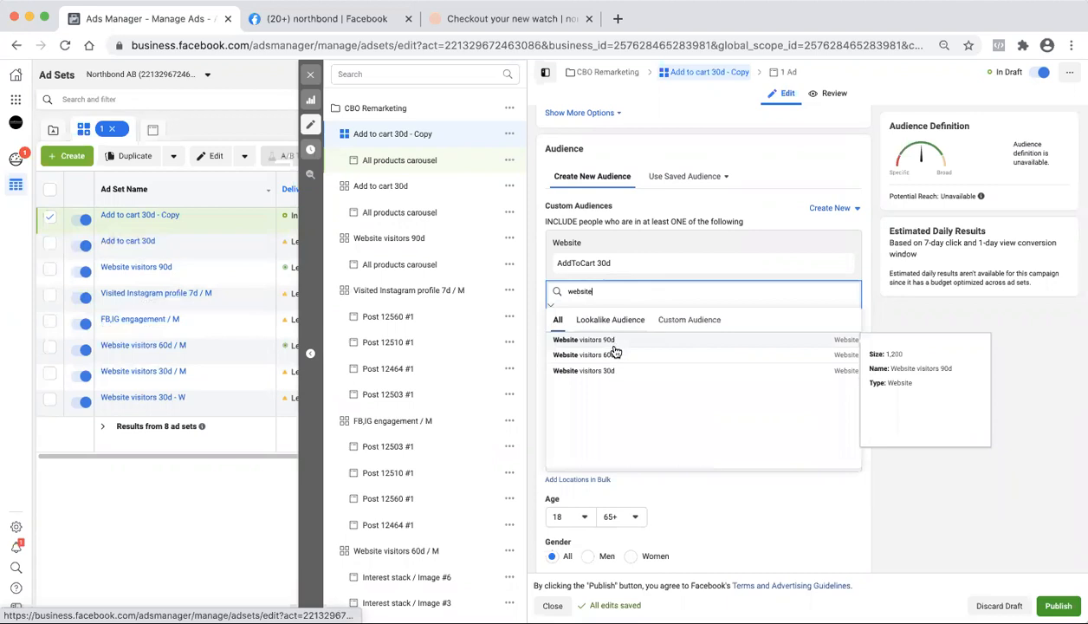
type("e")
left_click(617, 340)
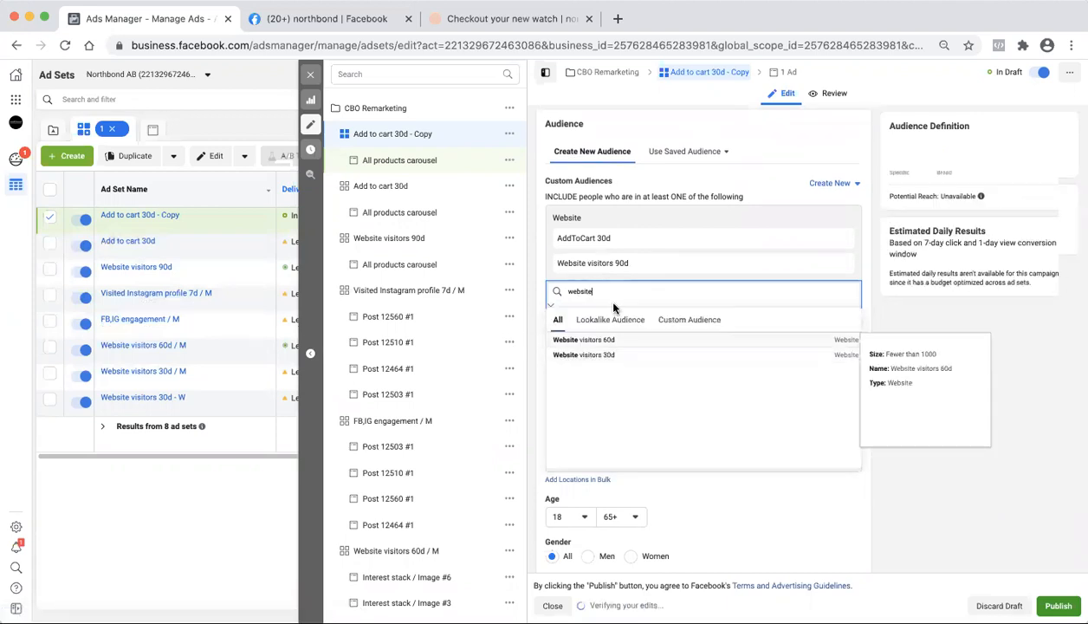
Step: Add the Visited Instagram profile 7d audience to the ad set's included custom audiences
type("inst")
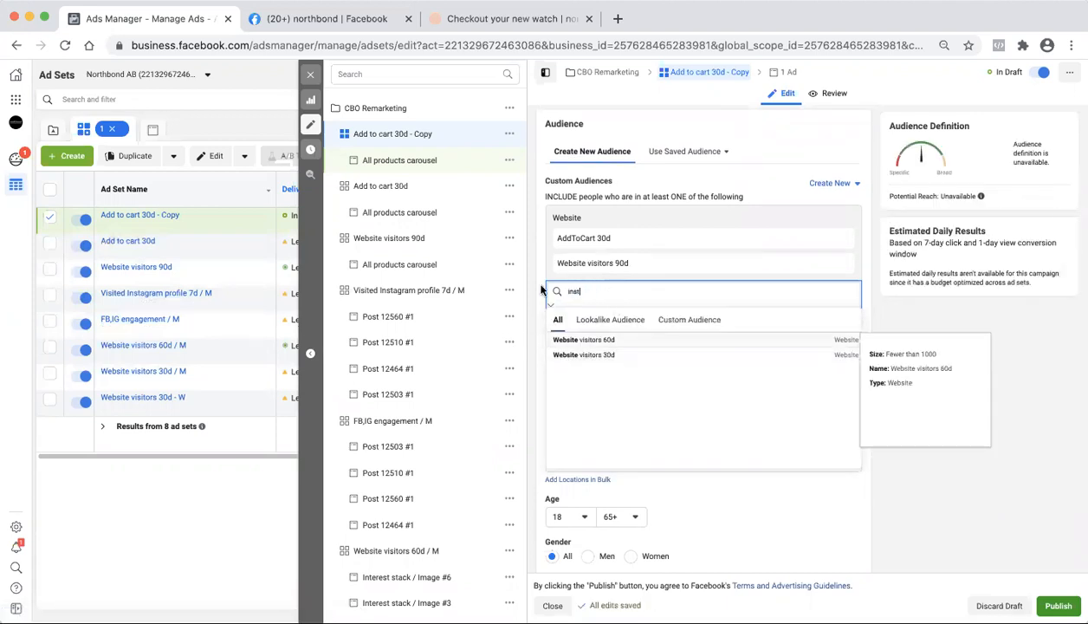
type("a")
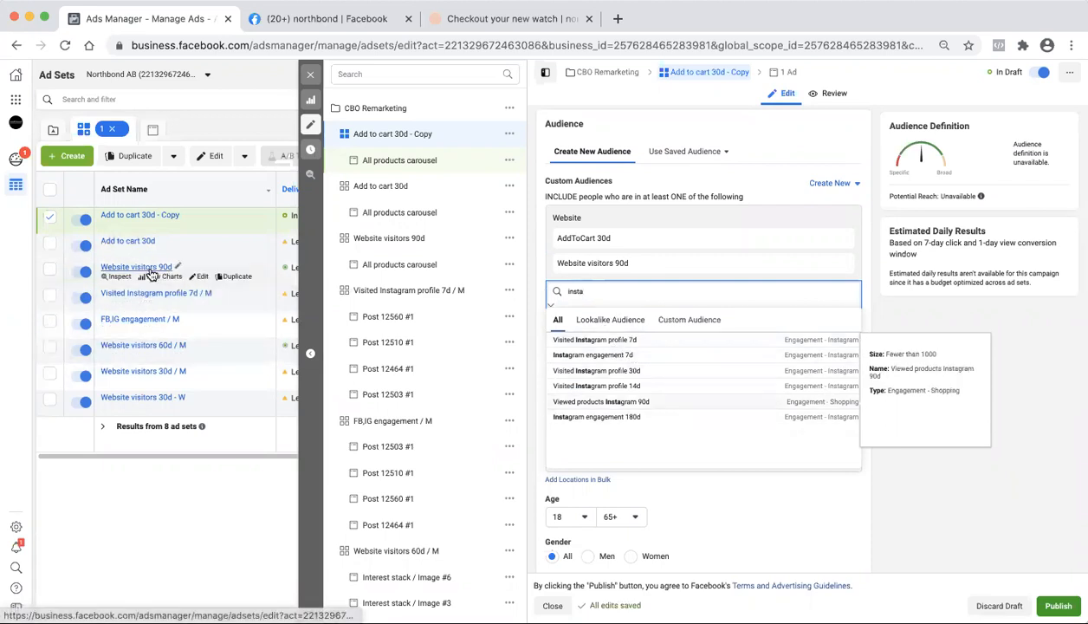
left_click(650, 341)
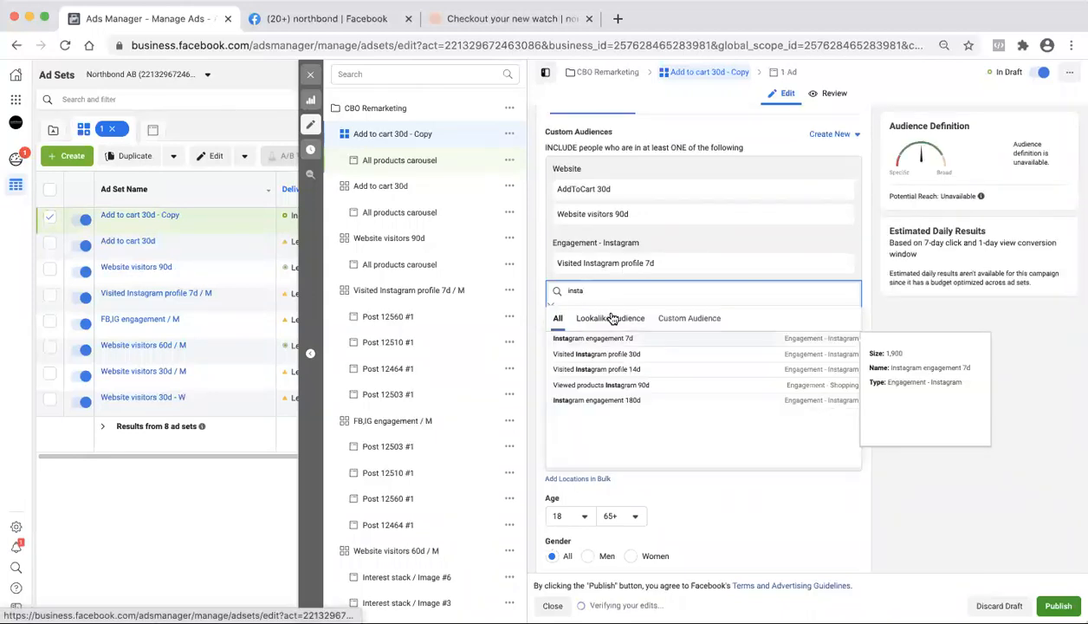
Step: Find the Facebook engagement 14d custom audience and add it to the ad set's included audiences
key("BackSpace")
key("BackSpace")
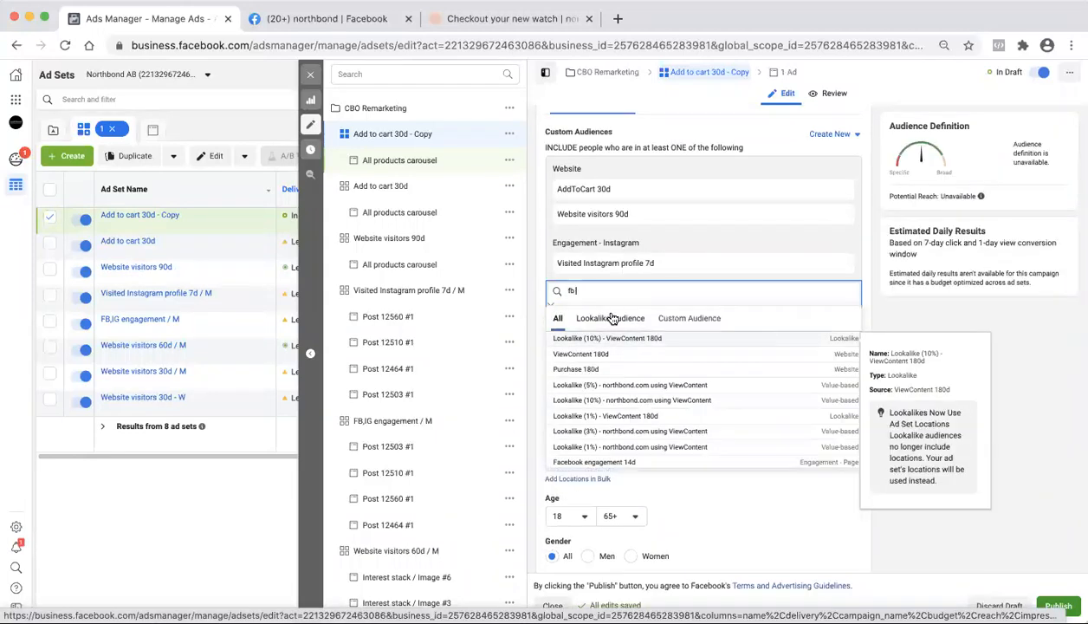
left_click(670, 318)
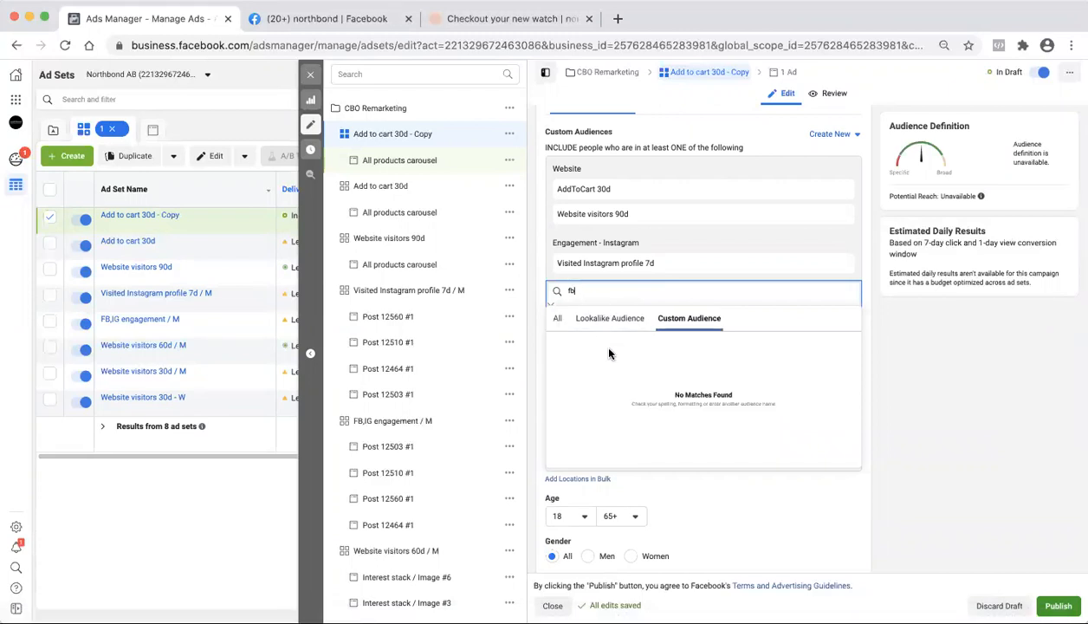
key("BackSpace")
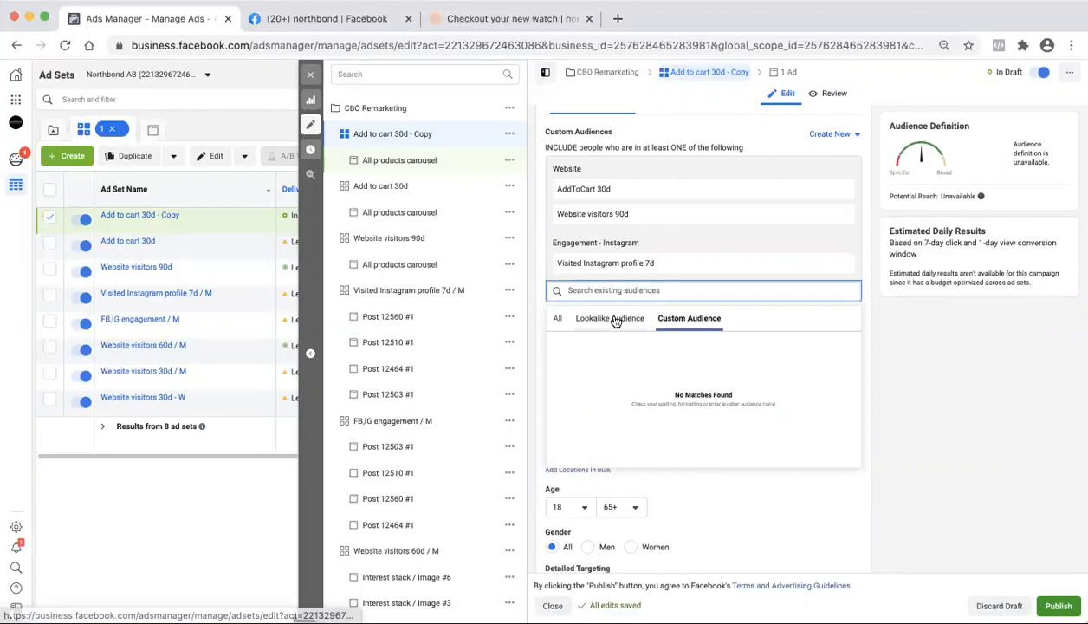
type("engage")
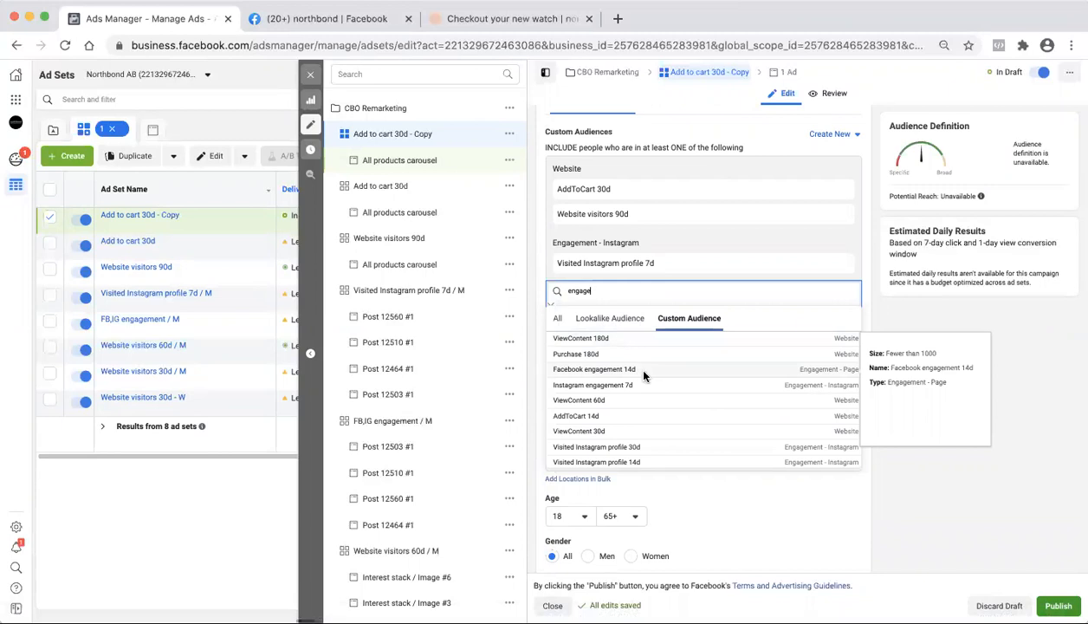
left_click(644, 374)
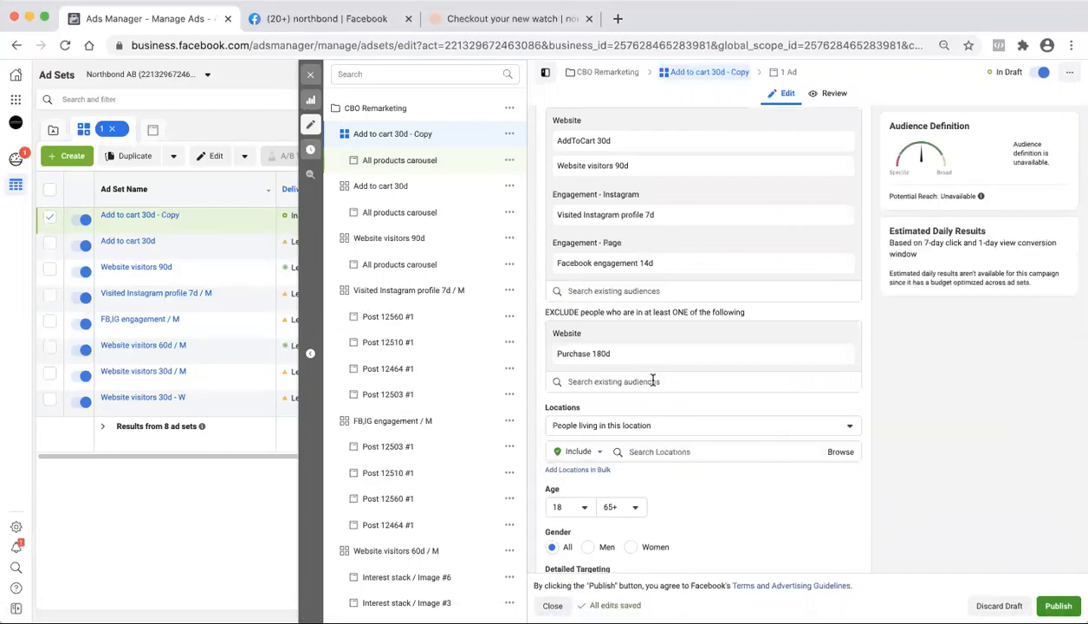
Step: Set the ad set's conversion window to 7 days click under Optimization & Delivery
scroll(652, 381, "down", 2)
scroll(745, 346, "up", 5)
scroll(757, 355, "down", 10)
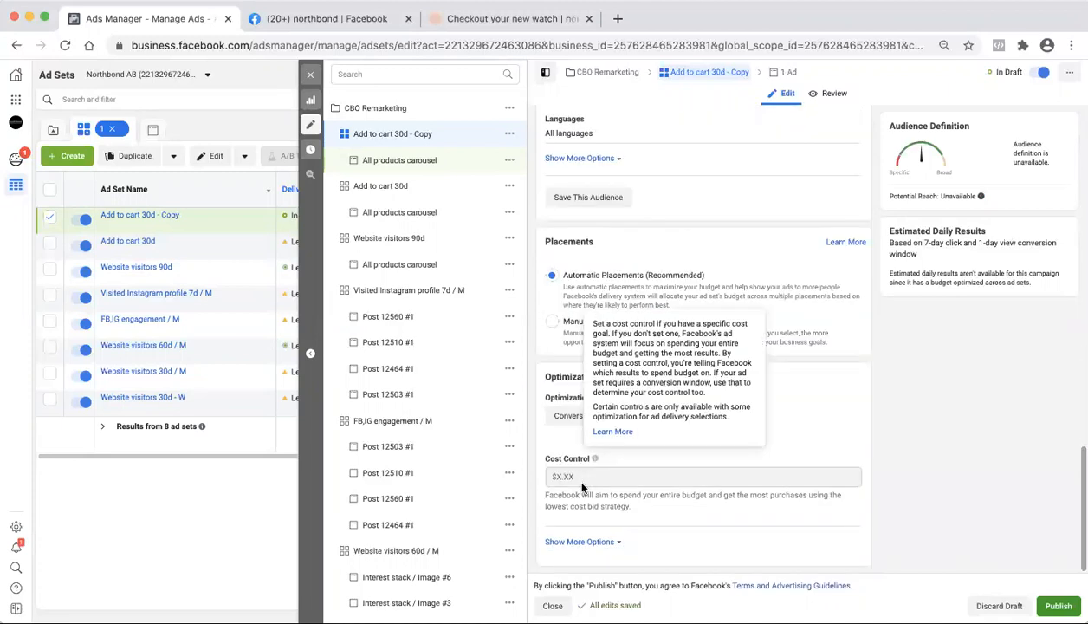
left_click(579, 541)
scroll(589, 554, "down", 2)
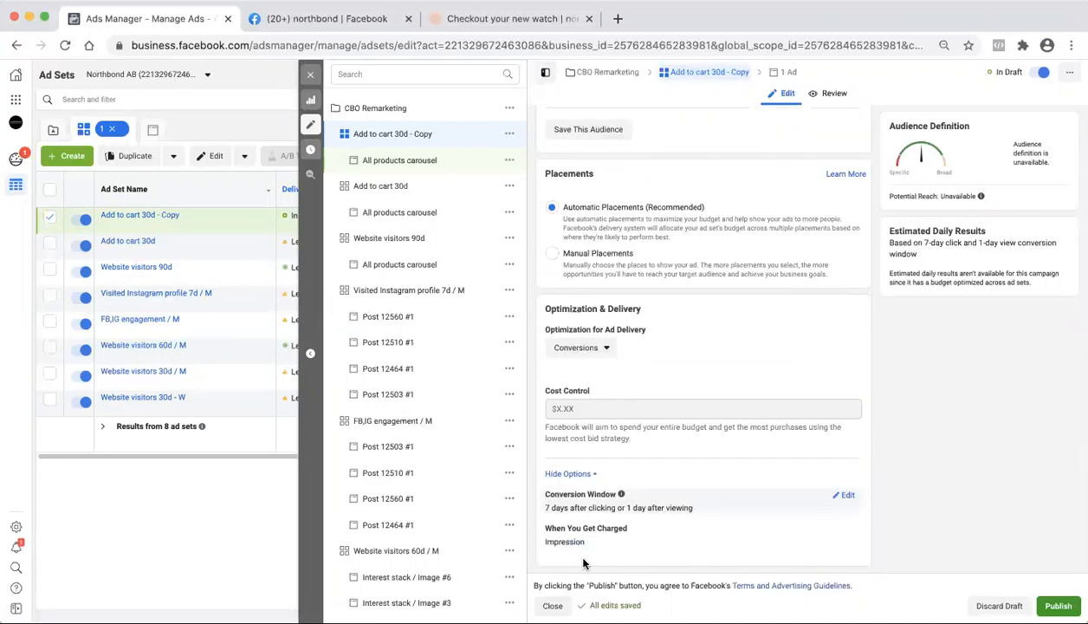
left_click(846, 497)
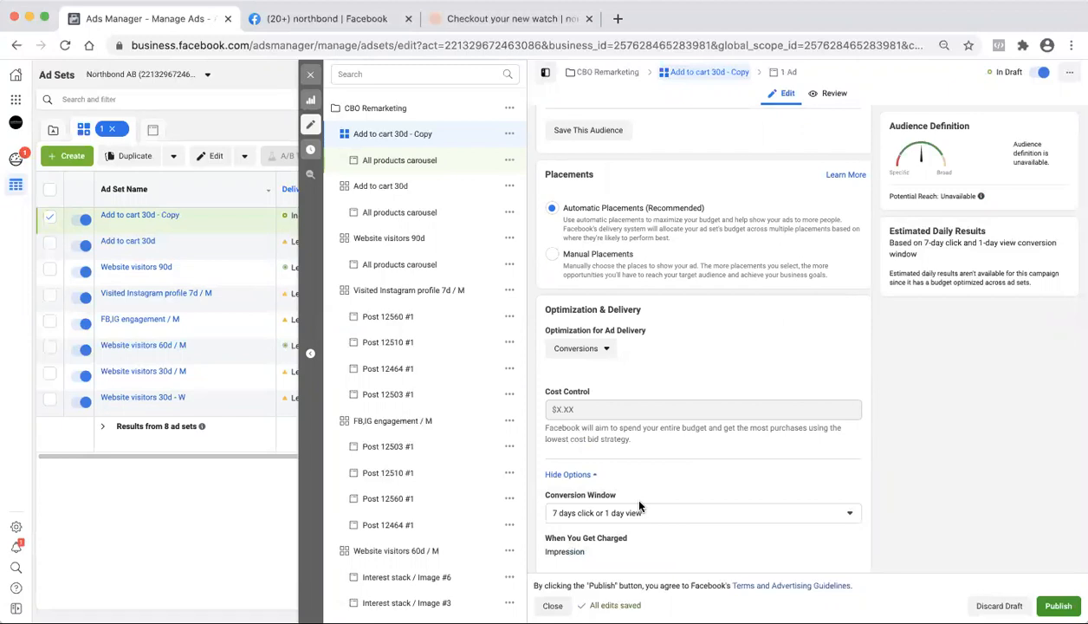
left_click(606, 515)
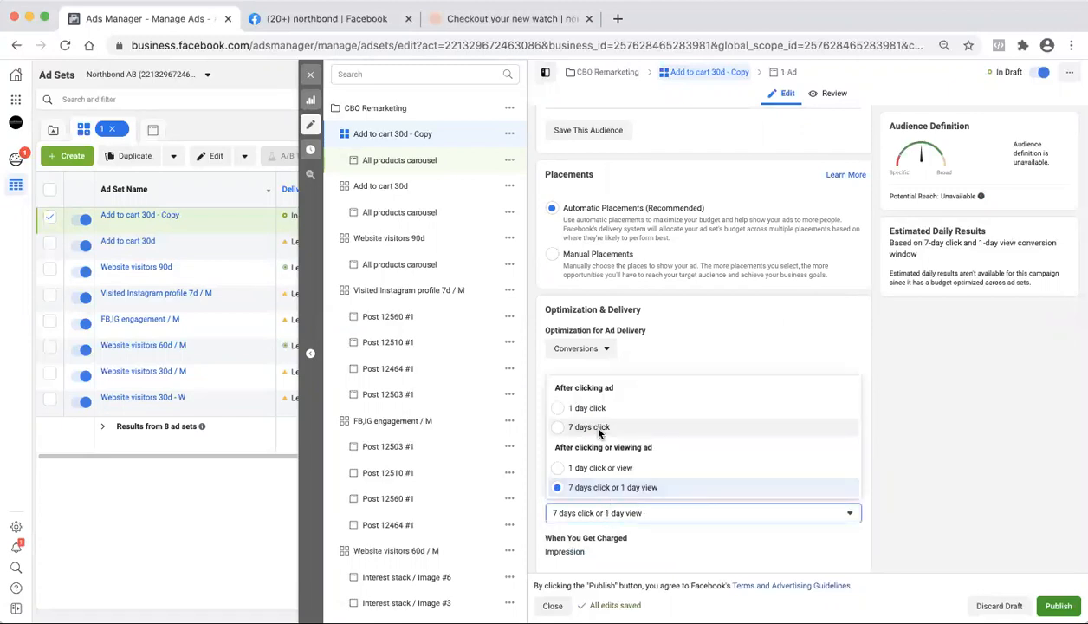
left_click(598, 427)
Step: Rename the ad set with its copied included audience list, from AddToCart 30d through Facebook engagement 14d, and close the editor
scroll(695, 265, "up", 15)
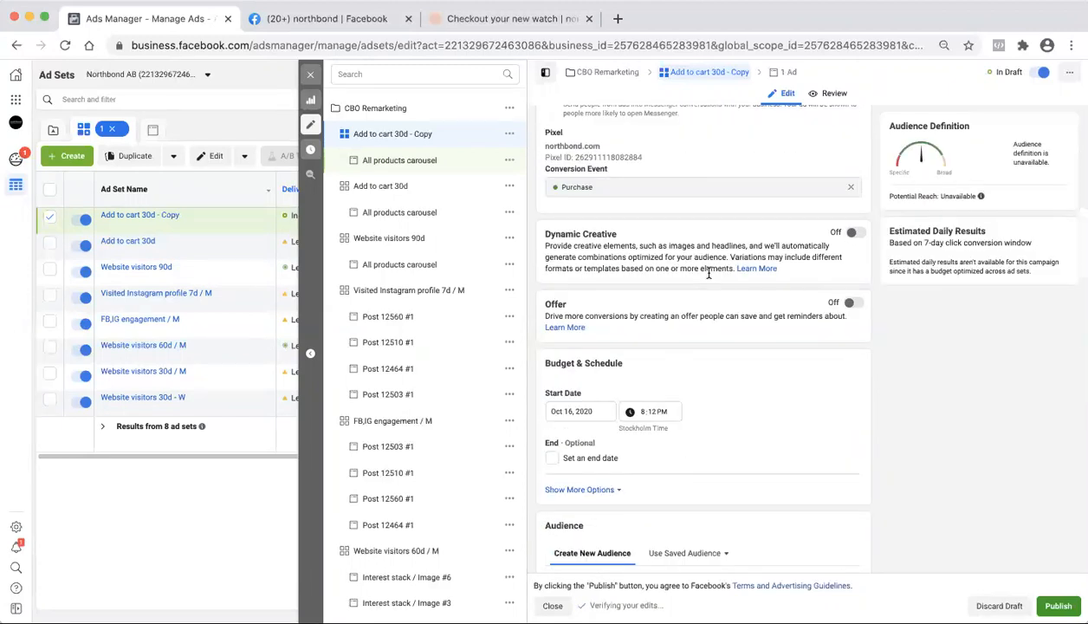
scroll(708, 273, "up", 3)
scroll(633, 392, "down", 8)
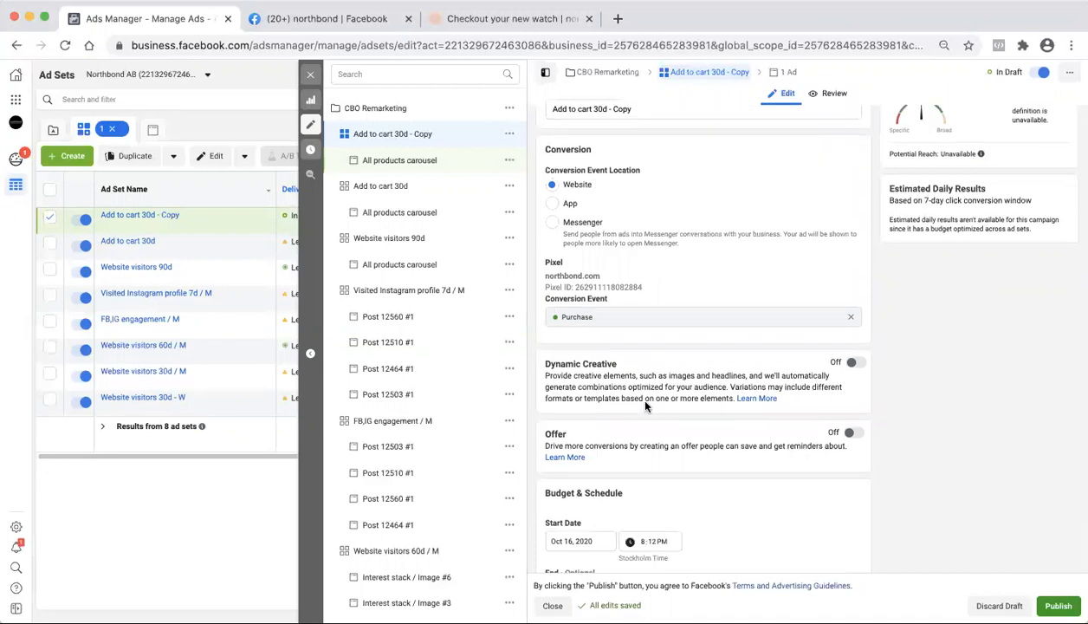
left_click_drag(665, 479, 554, 357)
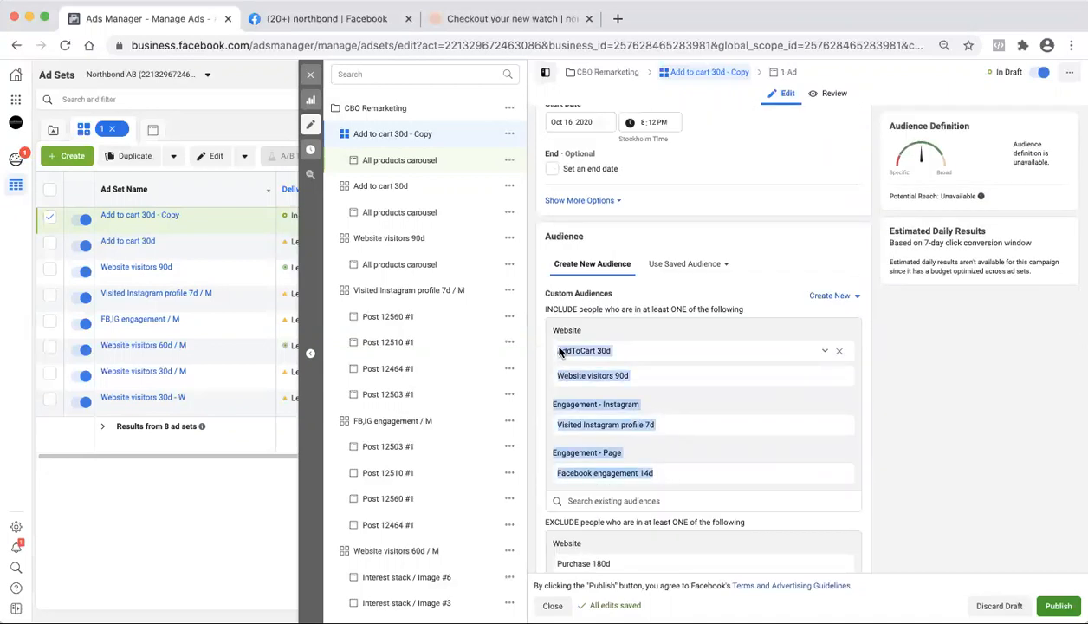
scroll(733, 389, "up", 8)
left_click(672, 151)
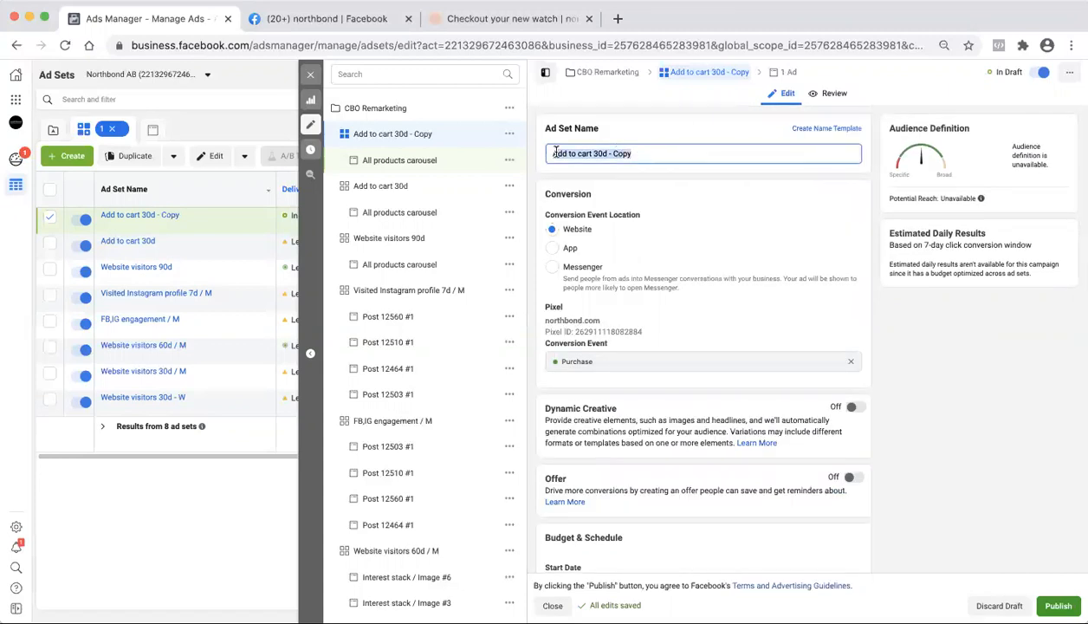
key("ctrl+v")
left_click_drag(555, 153, 529, 156)
key("Left")
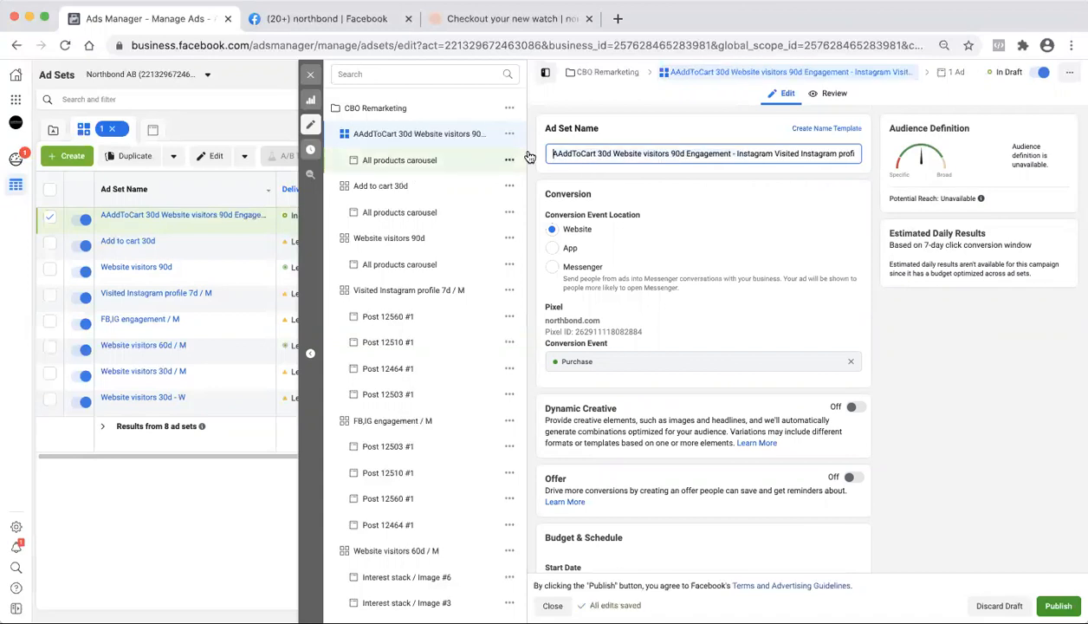
key("BackSpace")
left_click(311, 75)
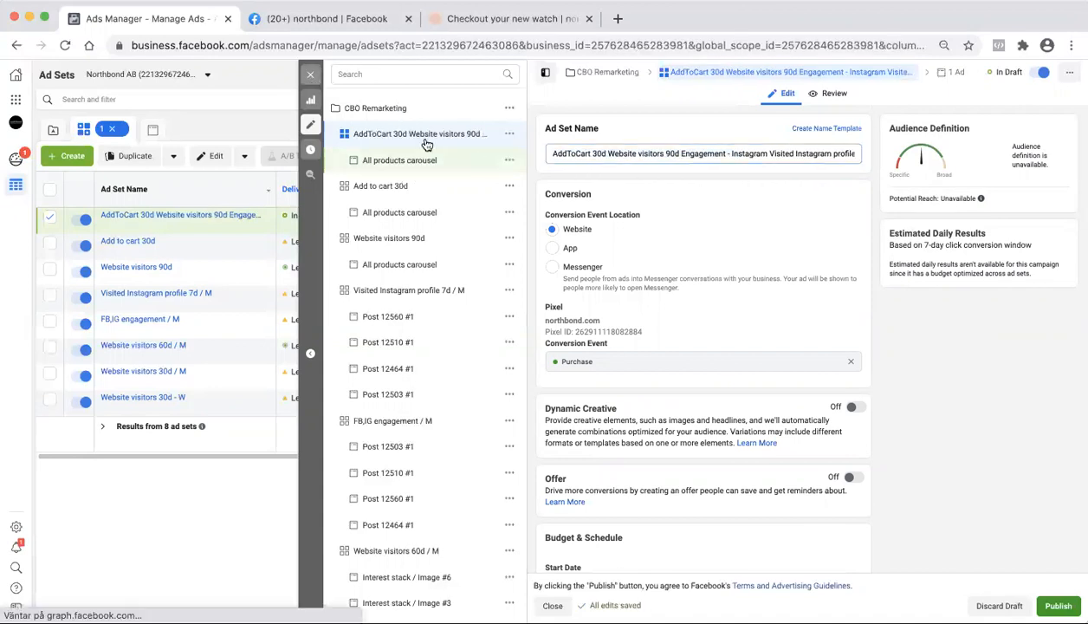
Step: Return to the campaign list, select only the CBO: Testing campaign and show its ads
left_click(750, 129)
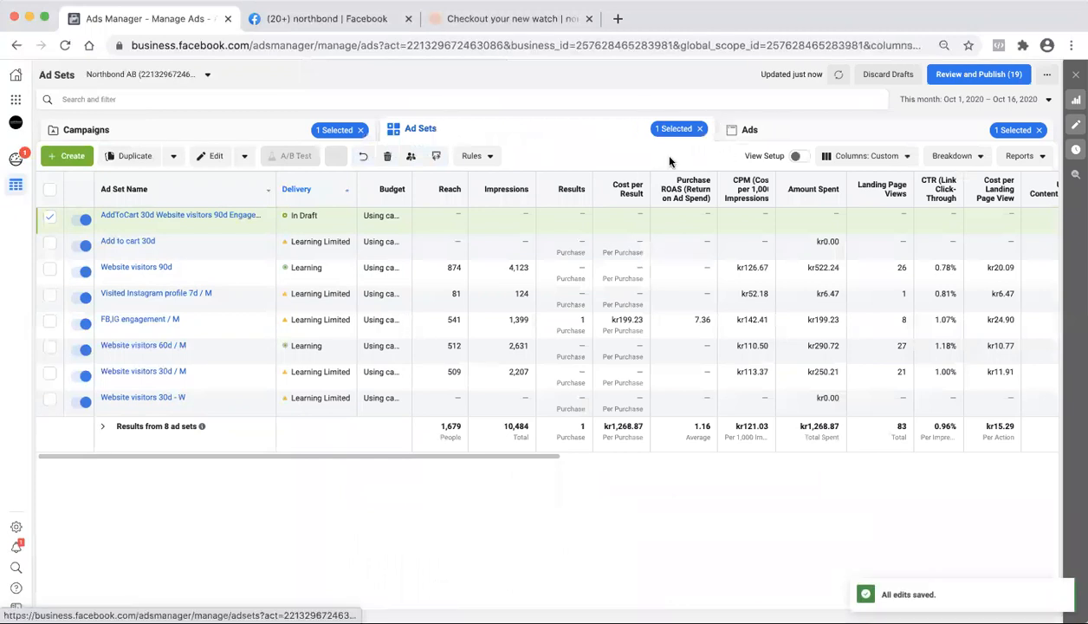
left_click(251, 135)
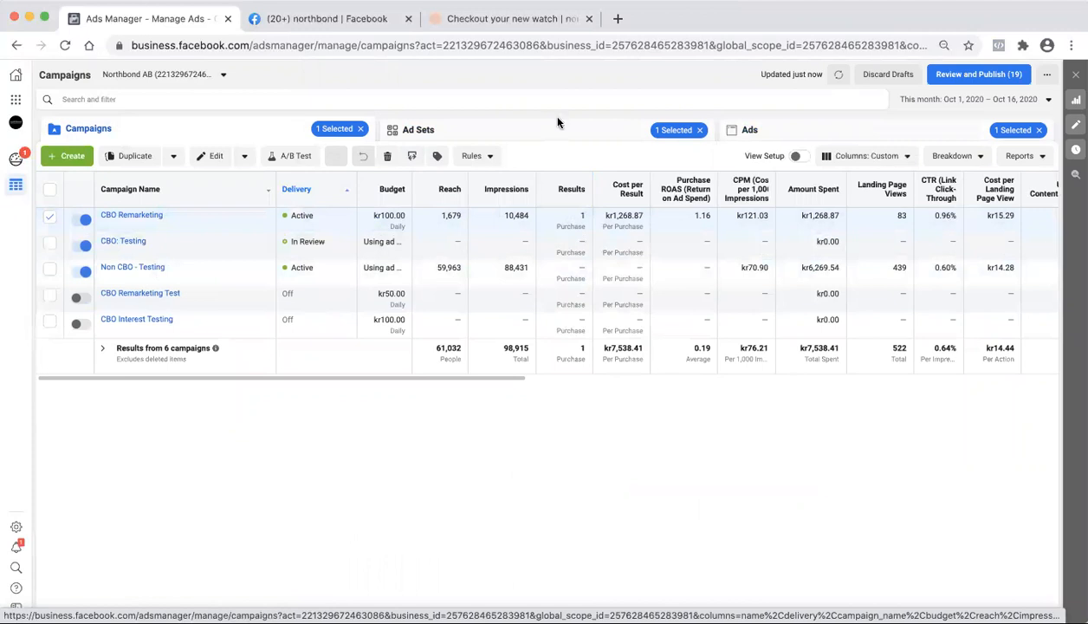
left_click(575, 269)
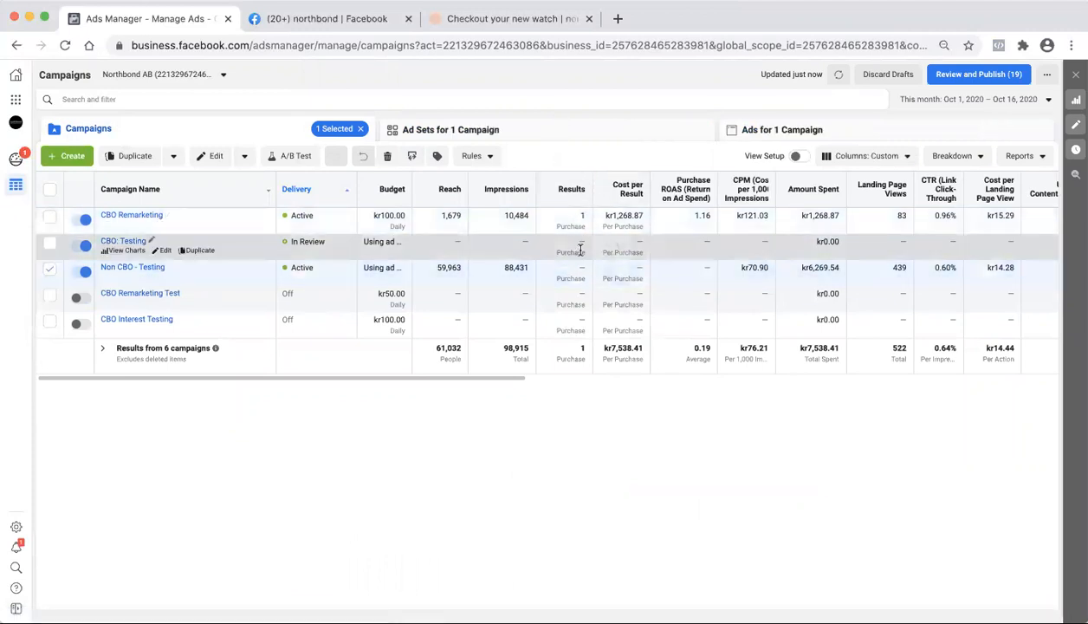
left_click(581, 252)
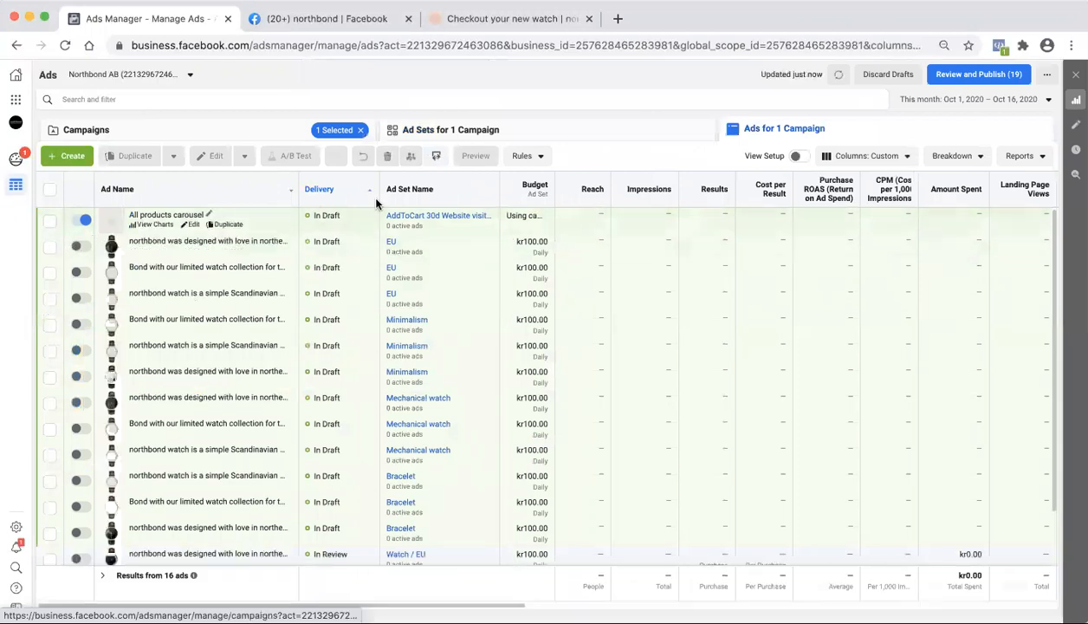
Step: Show the ad sets, review all draft items and publish the draft ad sets and ads
left_click(478, 130)
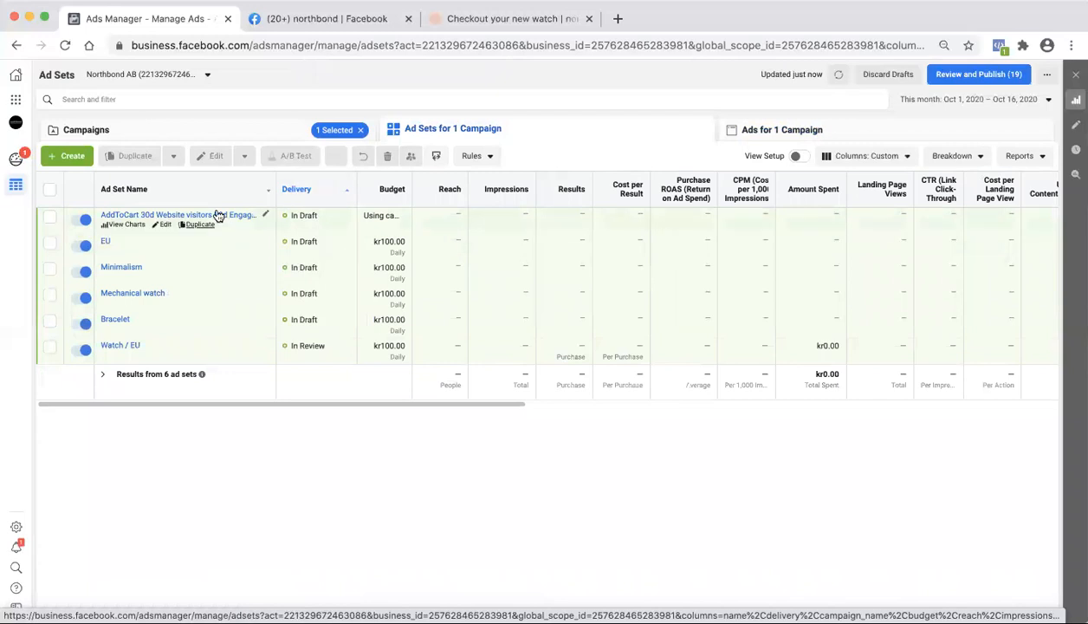
left_click(988, 77)
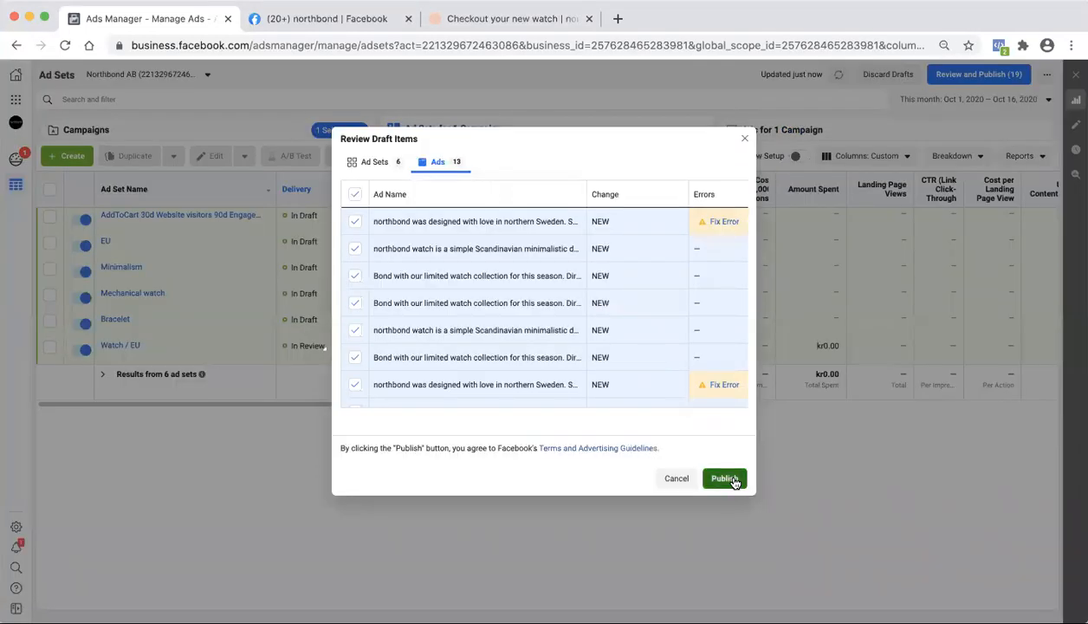
left_click(724, 479)
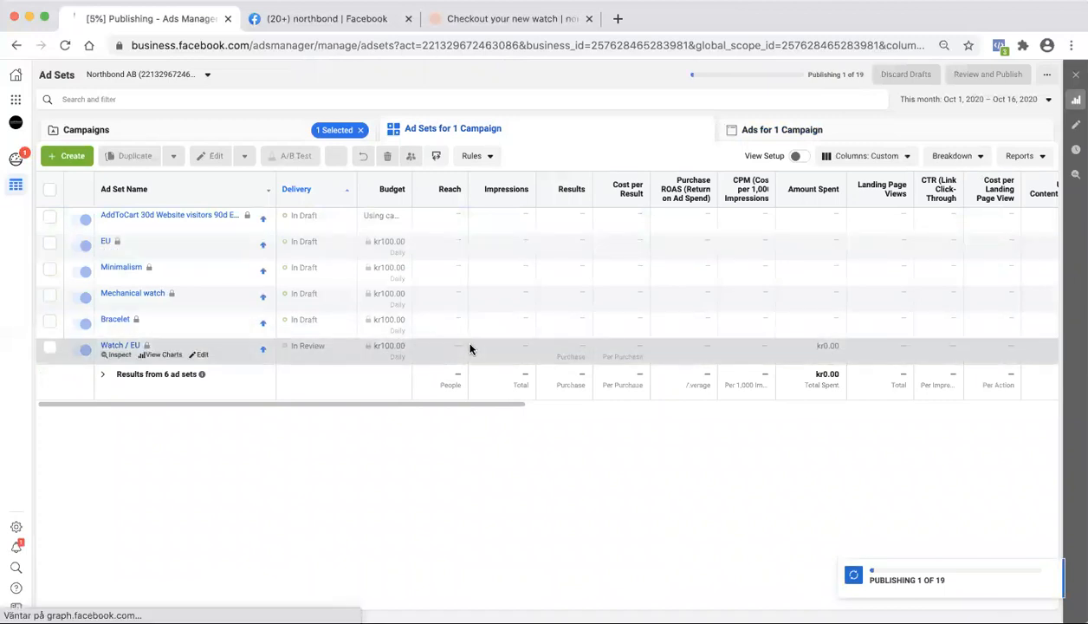
Step: Show the ads of the Watch / EU ad set and copy its three watch ads
left_click(470, 348)
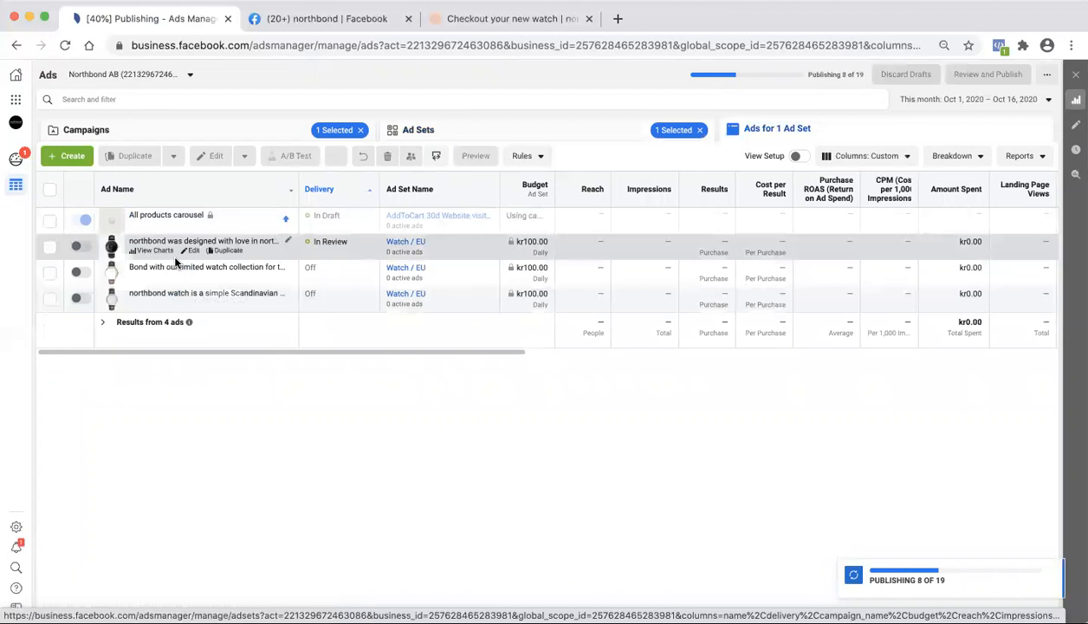
left_click(50, 246)
left_click(49, 272)
left_click(49, 298)
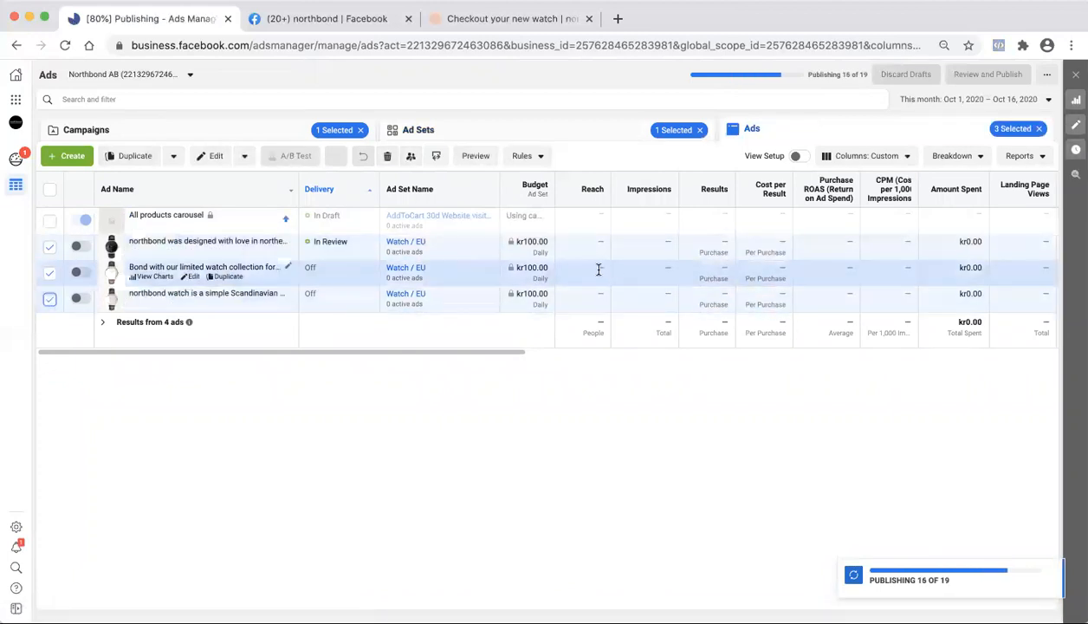
key("super+c")
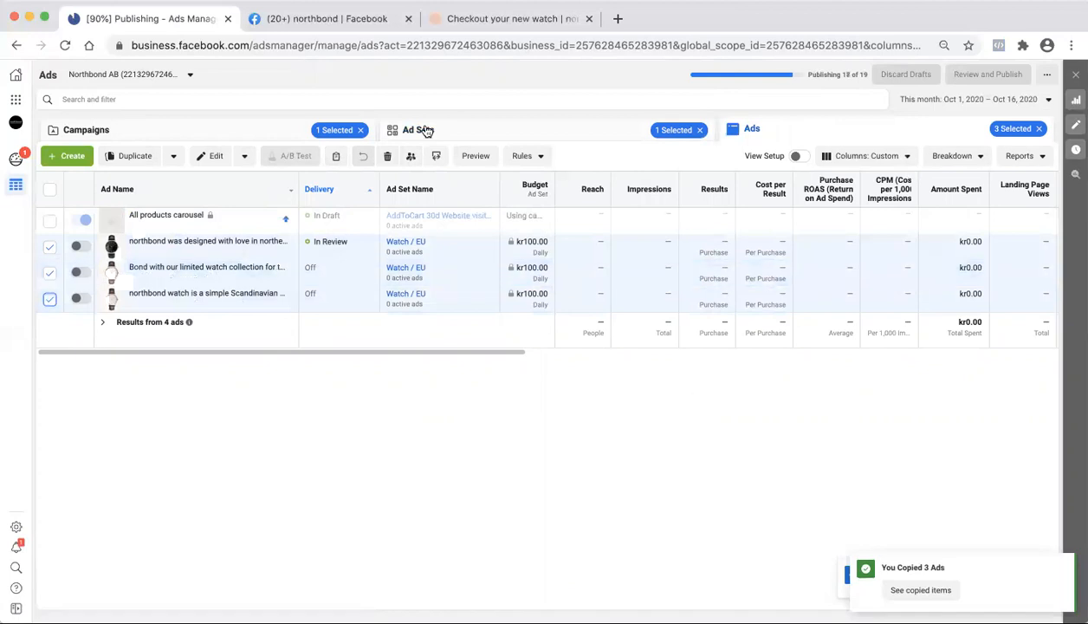
Step: Paste the three copied ads into CBO Remarketing's combined-audience ad set, AddToCart 30d Website visitors 90d, and close the editor
left_click(303, 130)
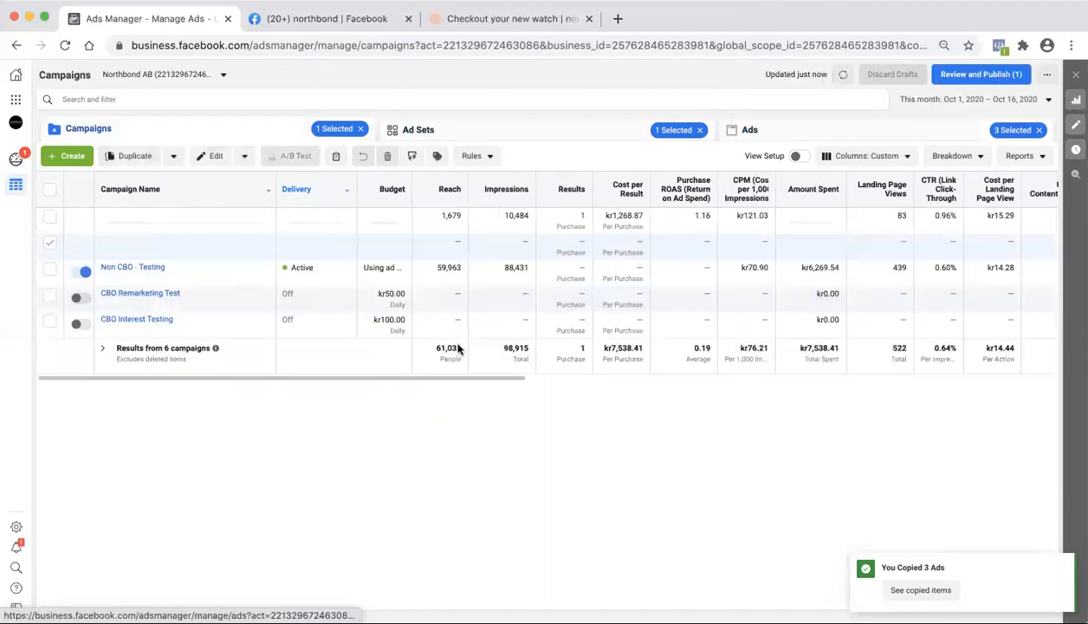
left_click(644, 140)
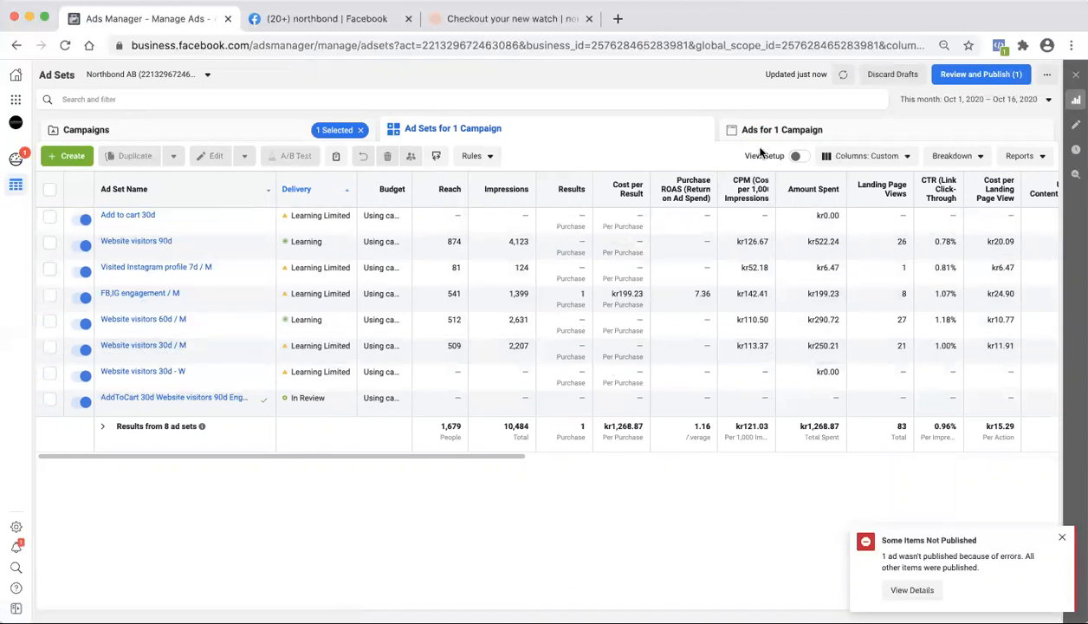
left_click(538, 396)
key("super+v")
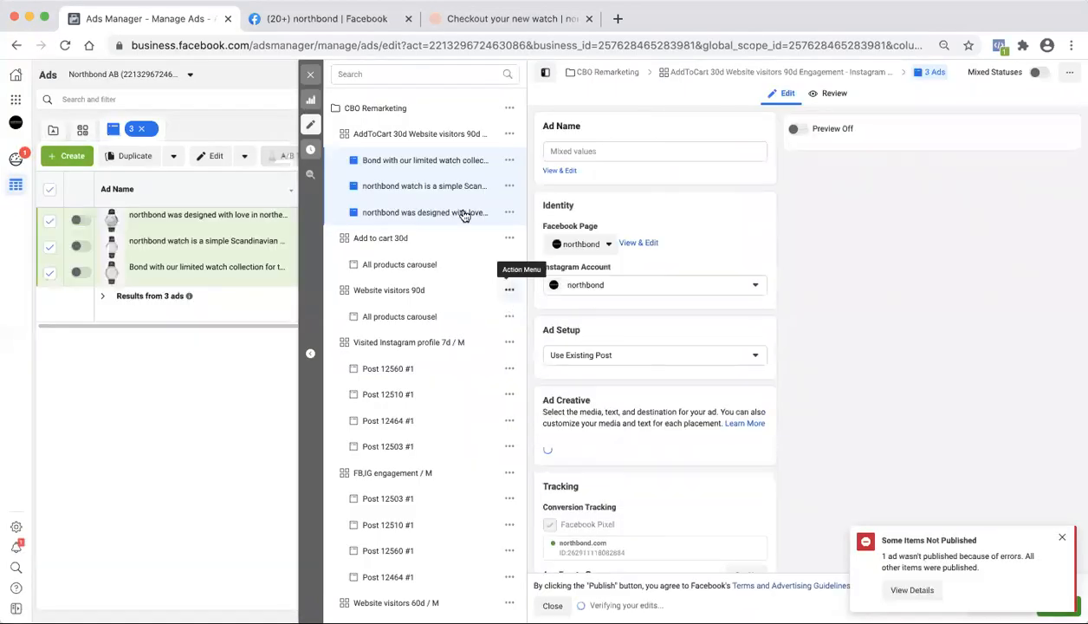
left_click(311, 75)
Step: Turn off the seven ad sets in CBO Remarketing other than the combined-audience one, from Add to cart 30d through Website visitors 30d - W, and publish
left_click(464, 130)
left_click(86, 129)
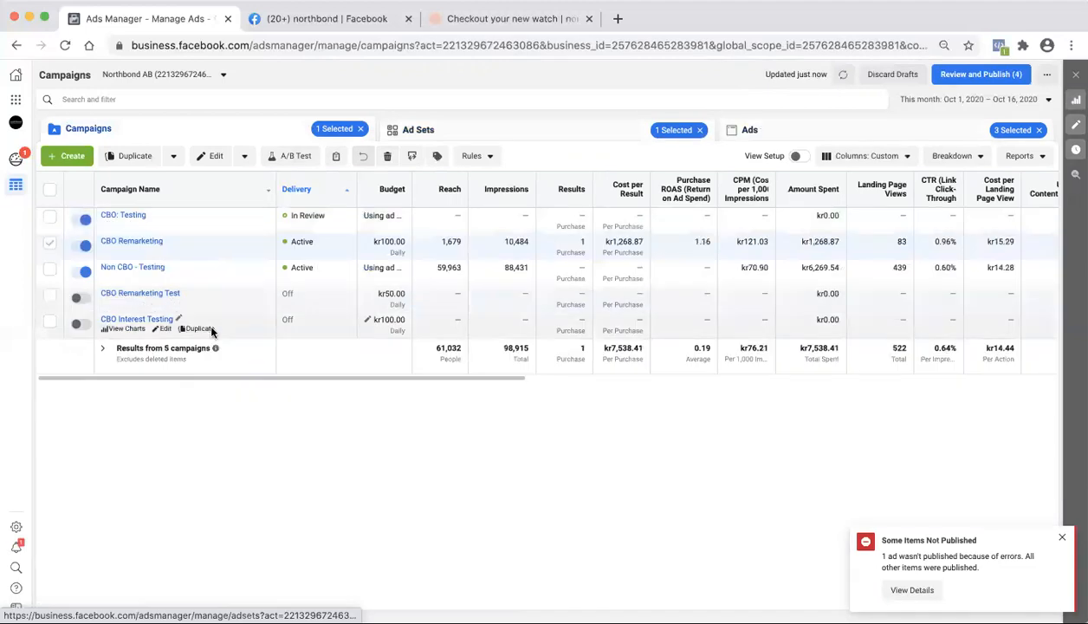
left_click(472, 132)
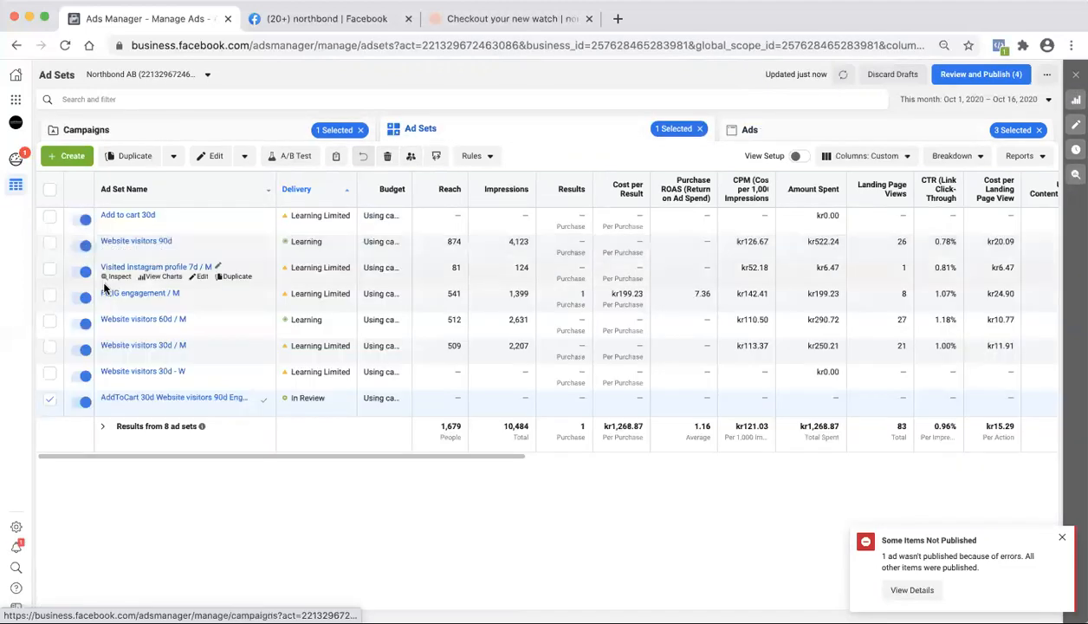
left_click(50, 398)
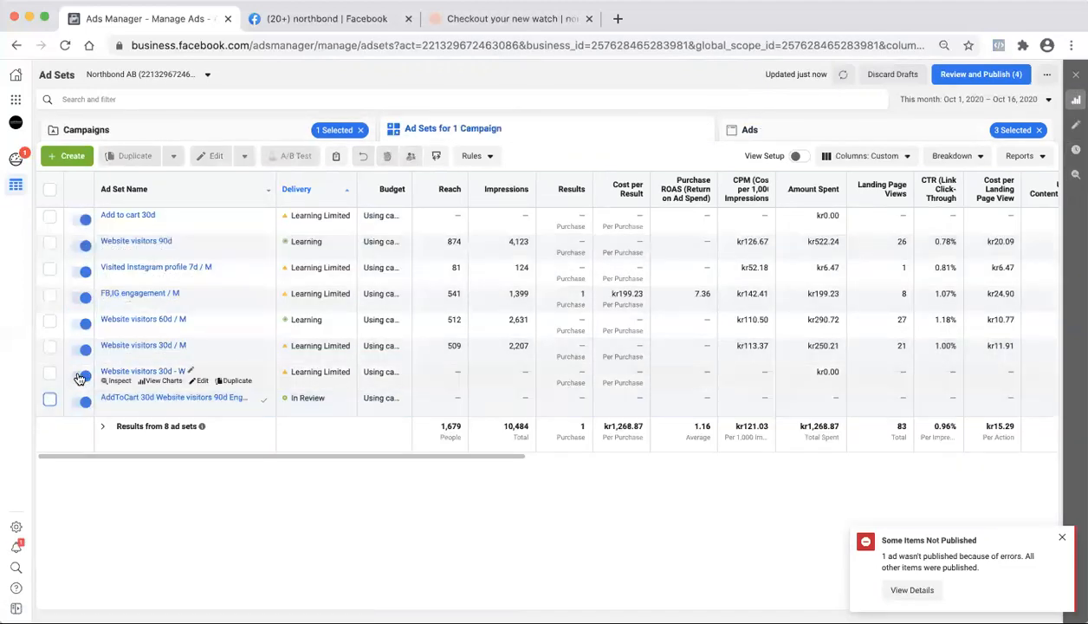
left_click(49, 373)
left_click(49, 346)
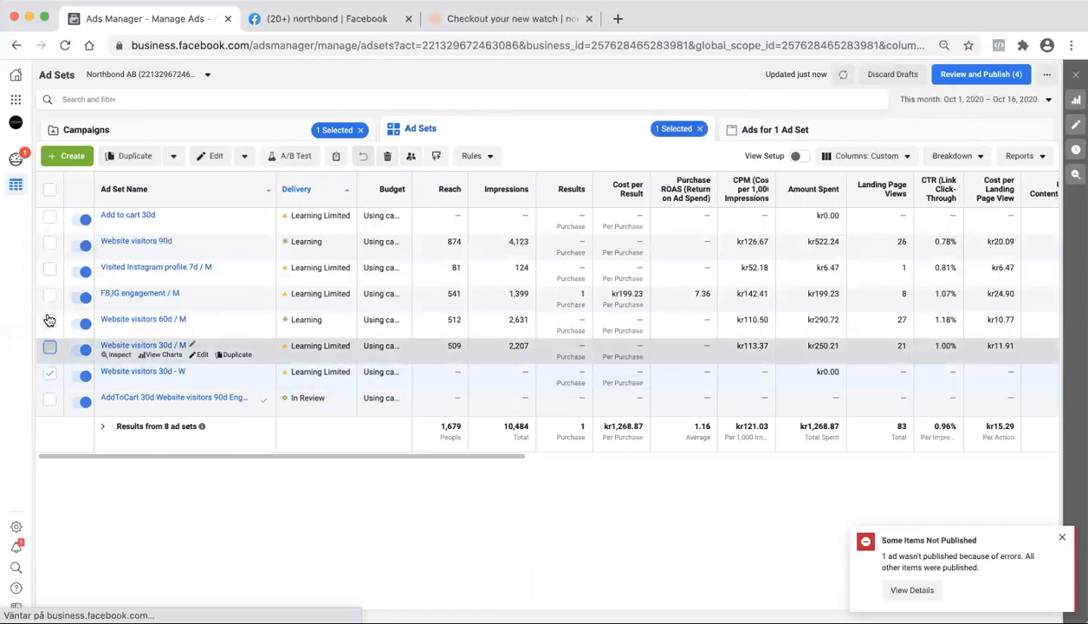
left_click(49, 321)
left_click(49, 295)
left_click(49, 268)
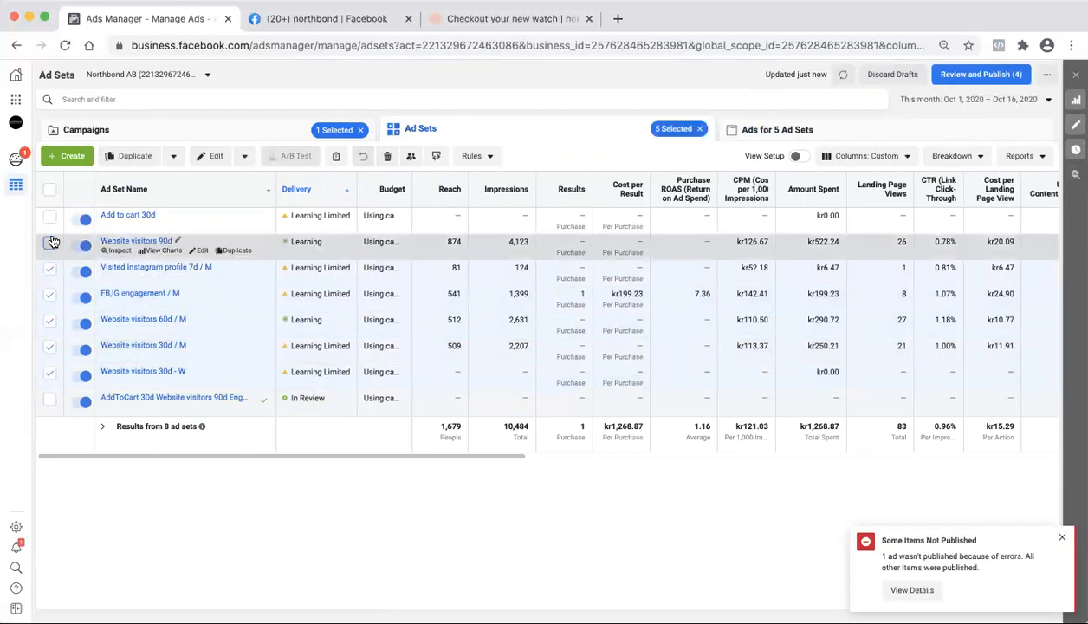
left_click(49, 243)
left_click(50, 217)
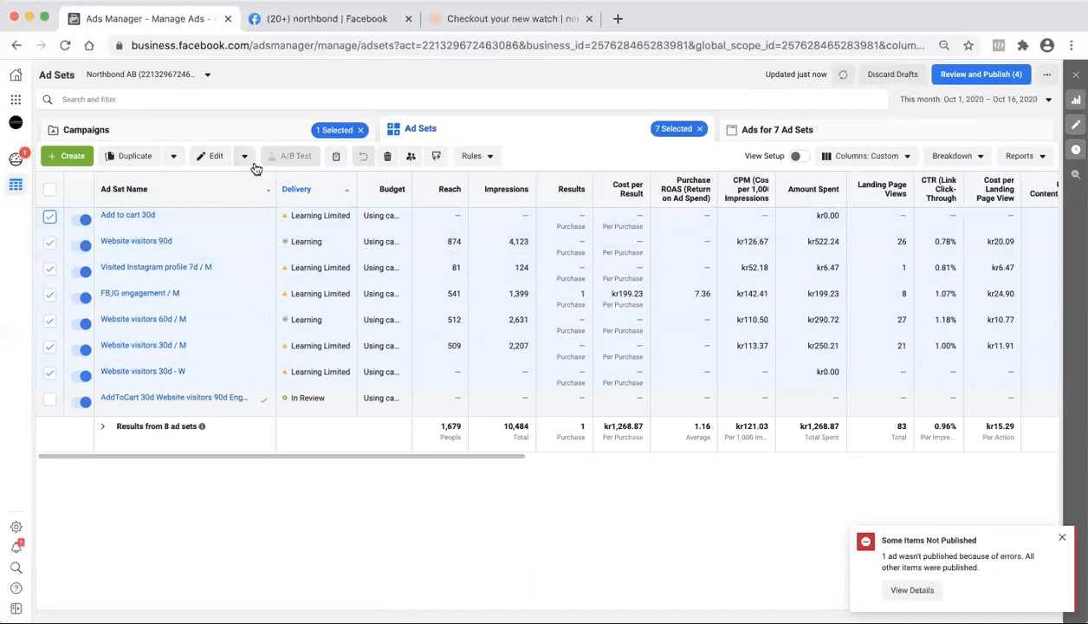
left_click(245, 158)
left_click(156, 228)
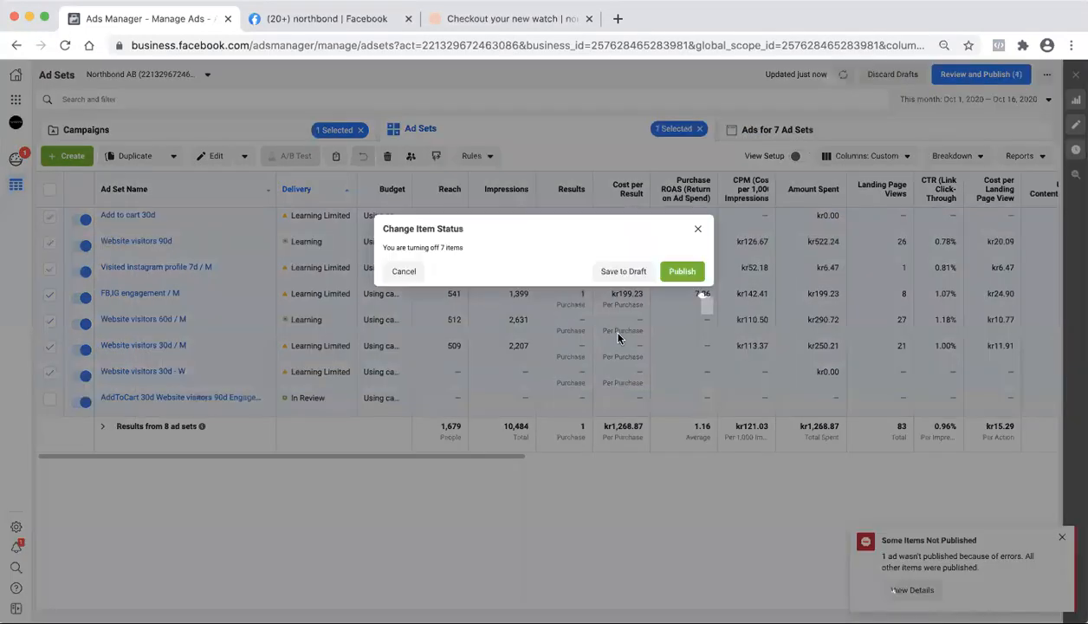
left_click(680, 273)
Step: Show the combined-audience ad set's ads, switch on the three pasted watch ads and publish all drafts
left_click(795, 130)
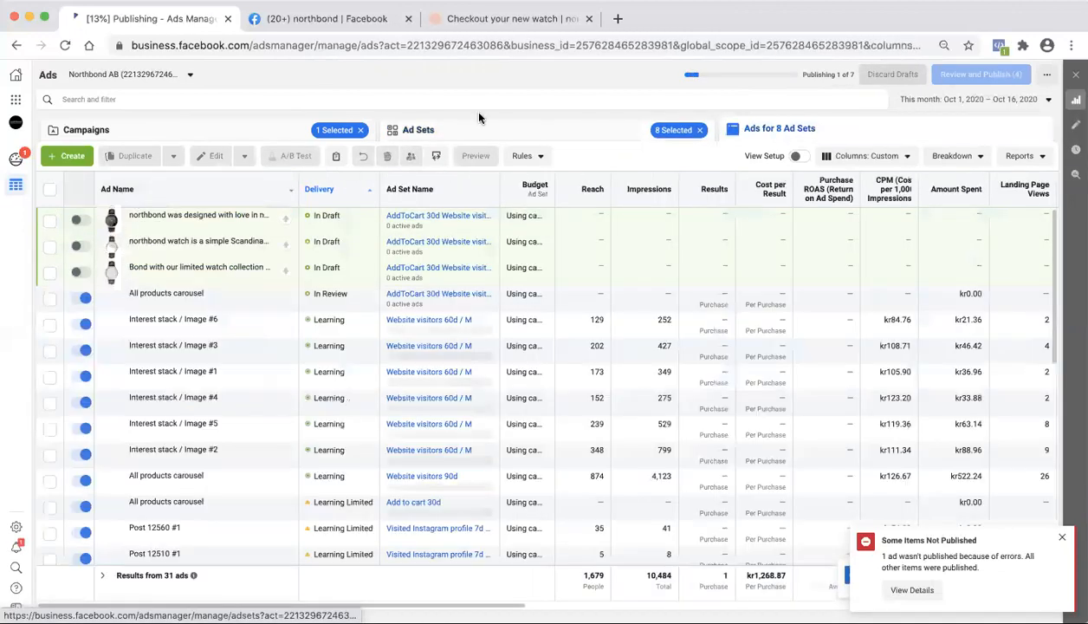
left_click(530, 130)
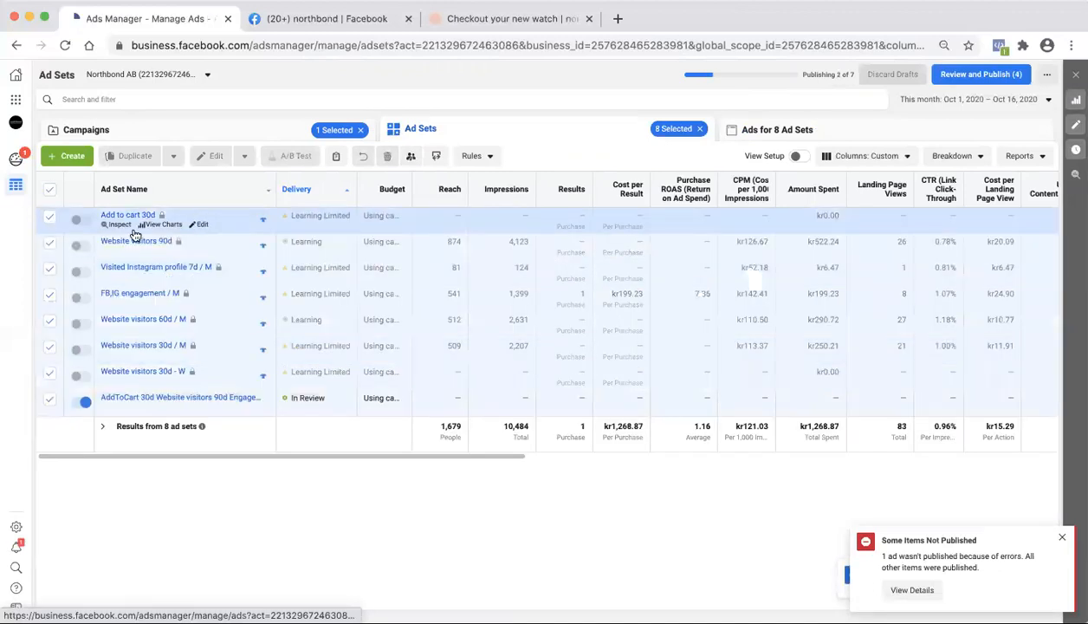
left_click(49, 189)
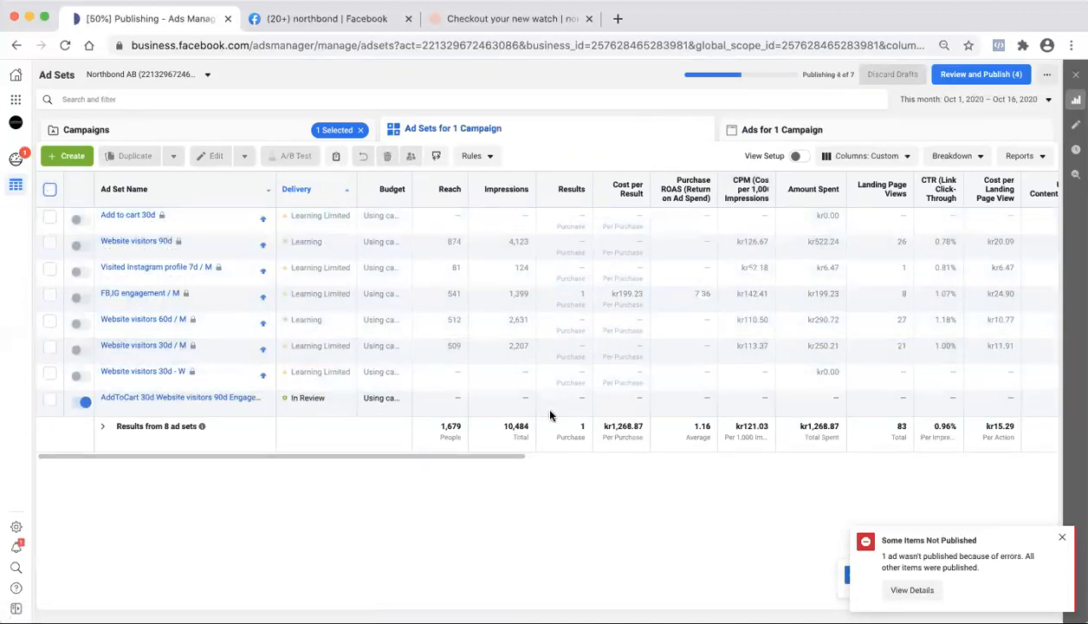
left_click(543, 395)
left_click(792, 130)
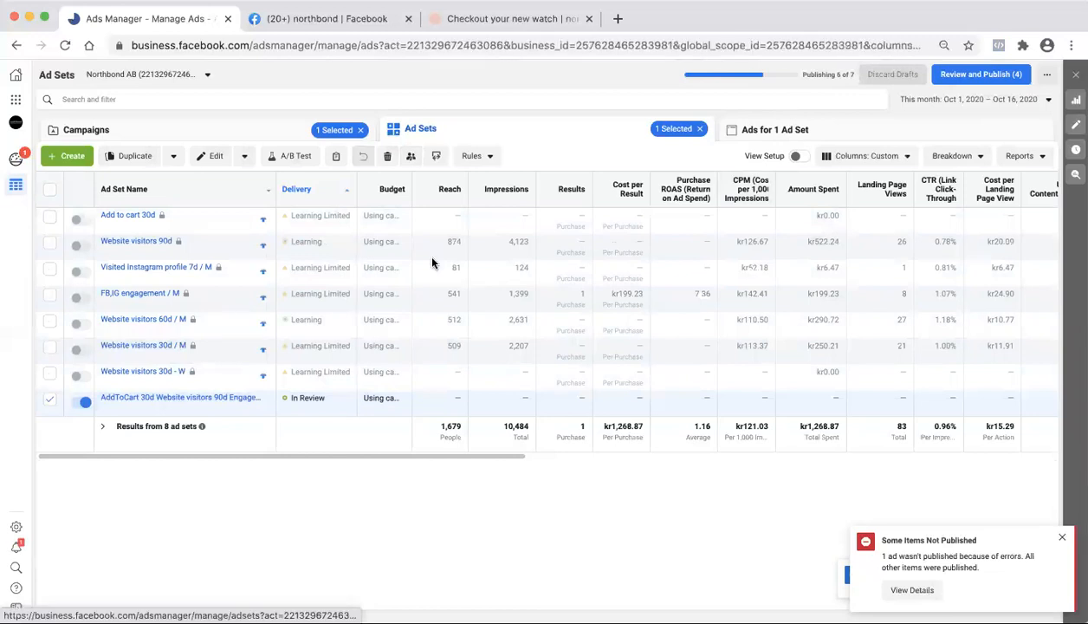
left_click(49, 191)
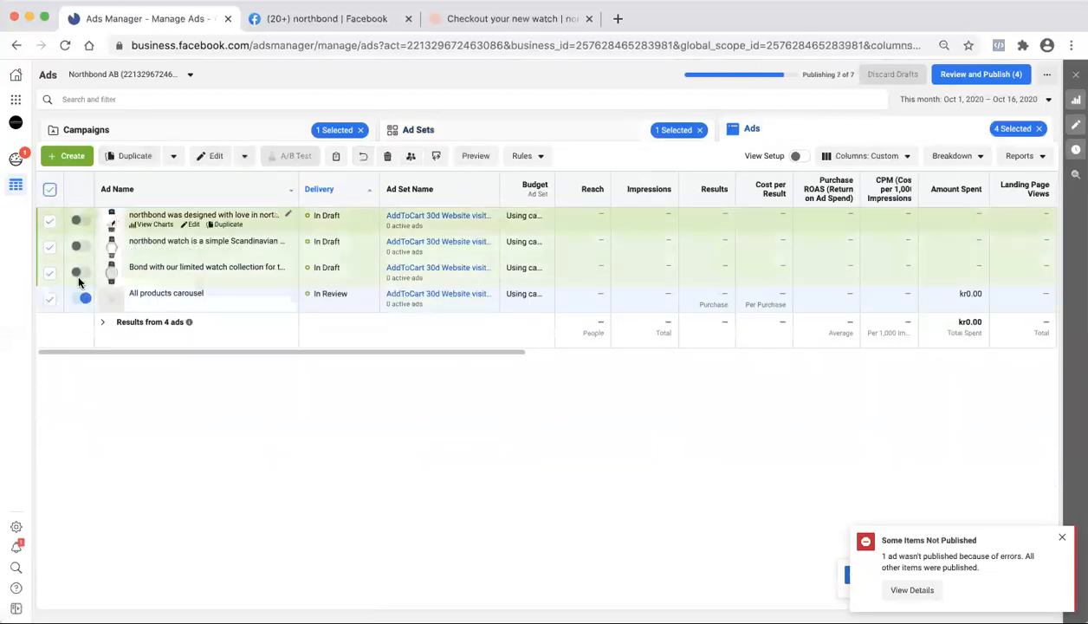
left_click(49, 299)
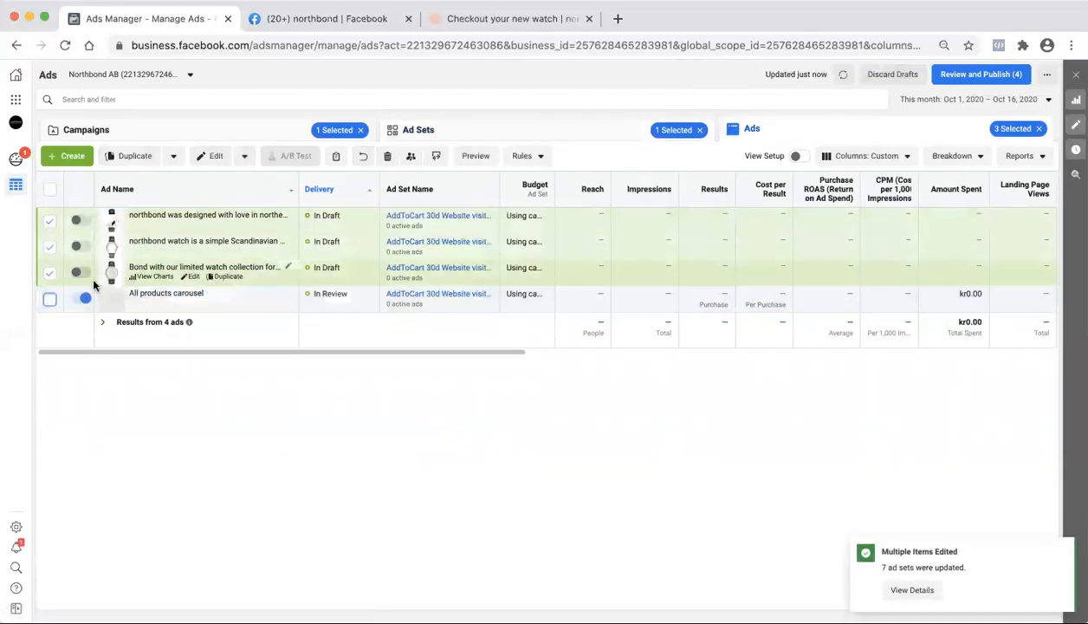
left_click(80, 272)
left_click(80, 246)
left_click(82, 221)
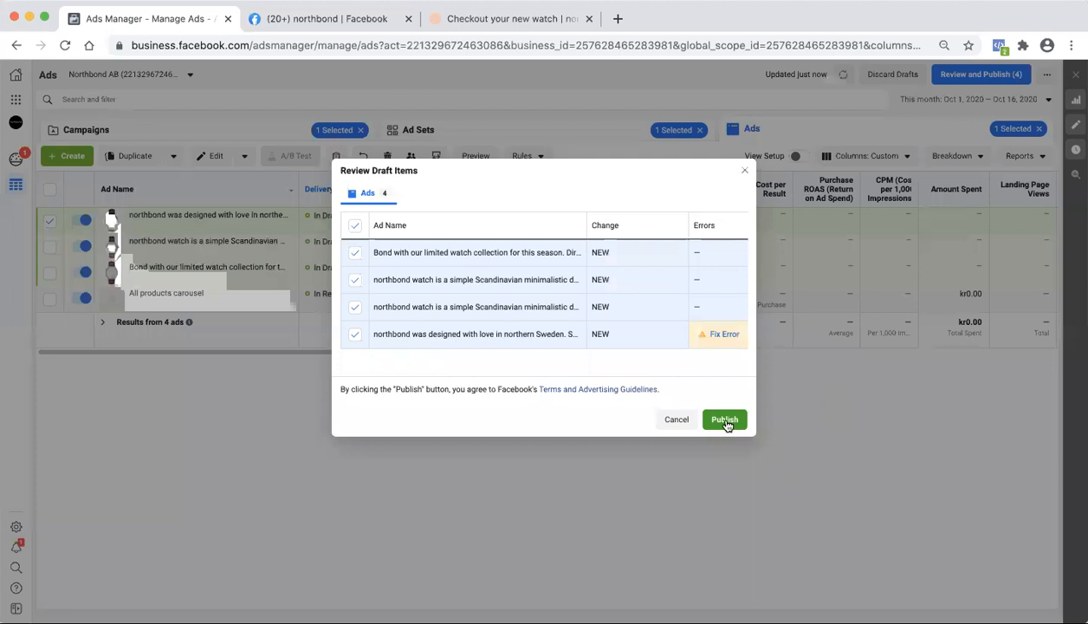
left_click(724, 421)
Step: Select all ads across the five ad sets of the CBO: Testing campaign, turn them on and publish the change
left_click(523, 129)
left_click(241, 135)
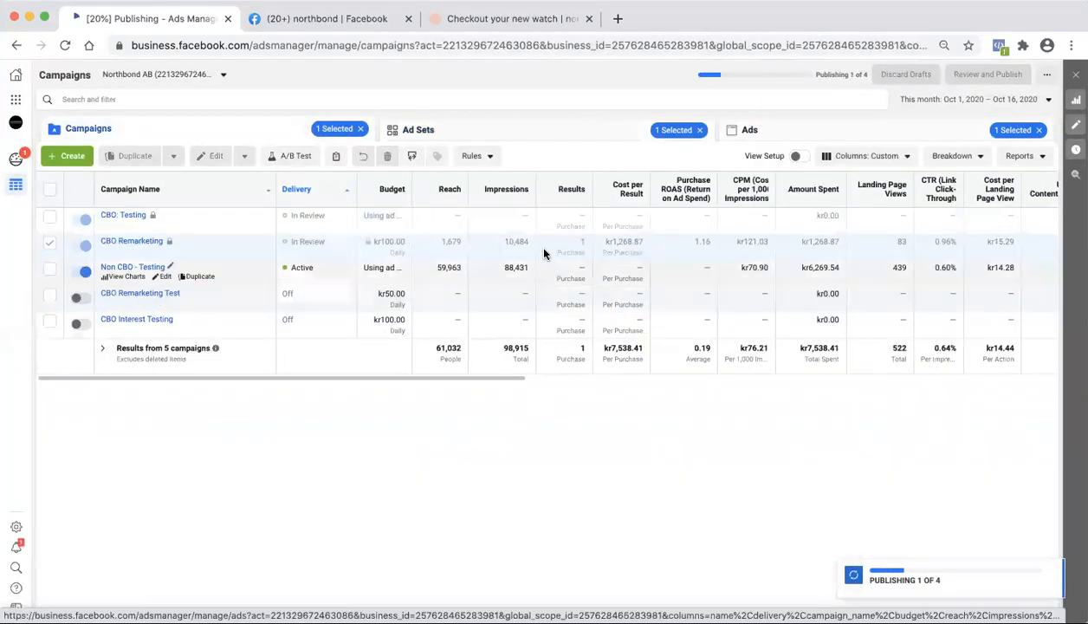
left_click(543, 216)
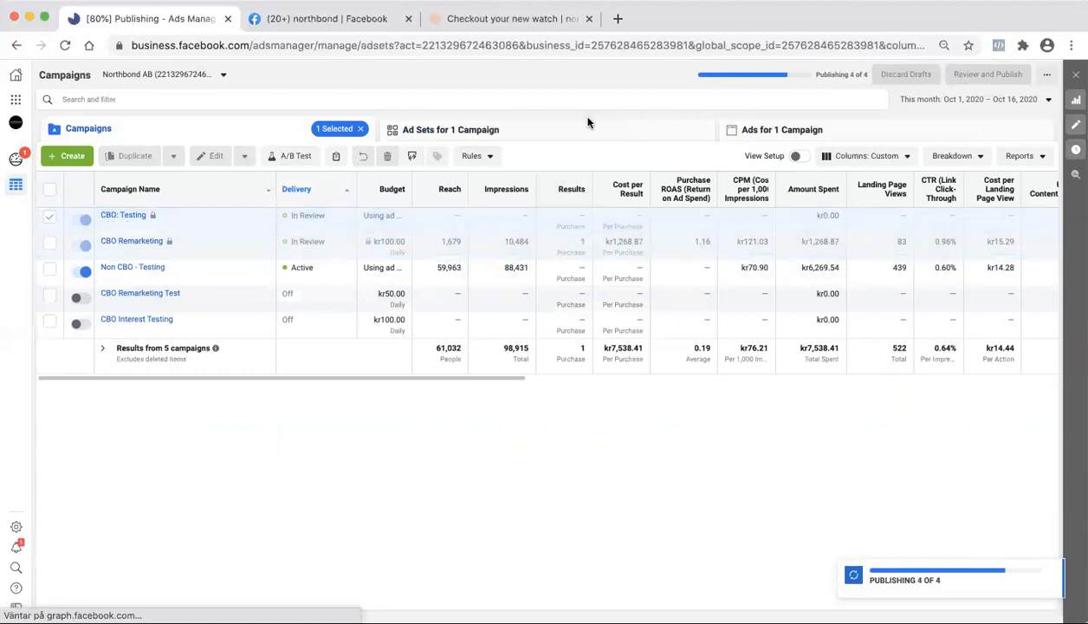
left_click(587, 122)
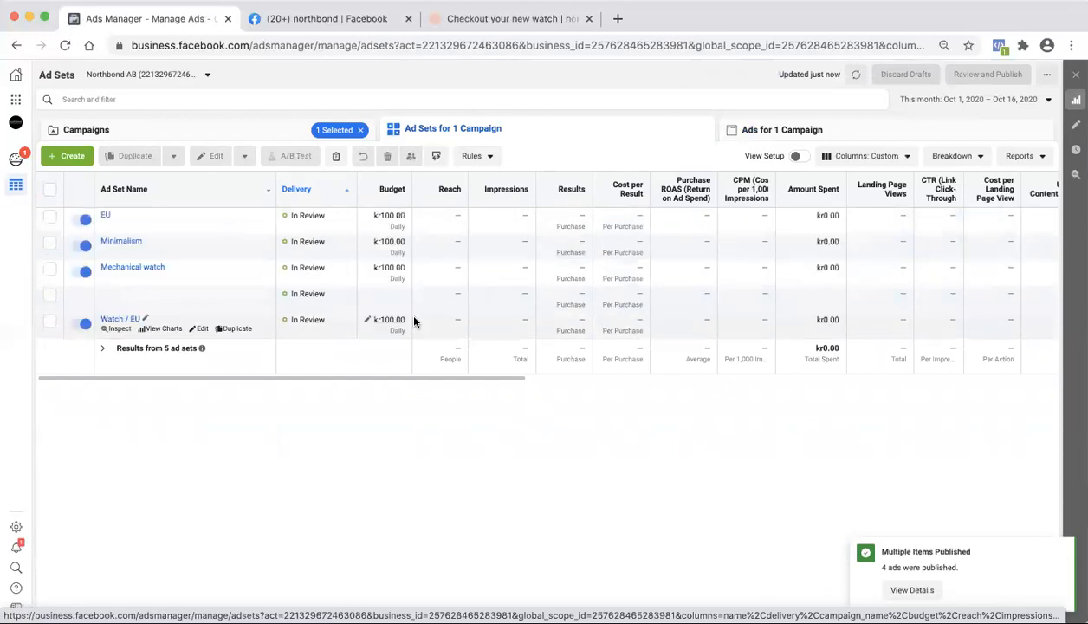
left_click(769, 134)
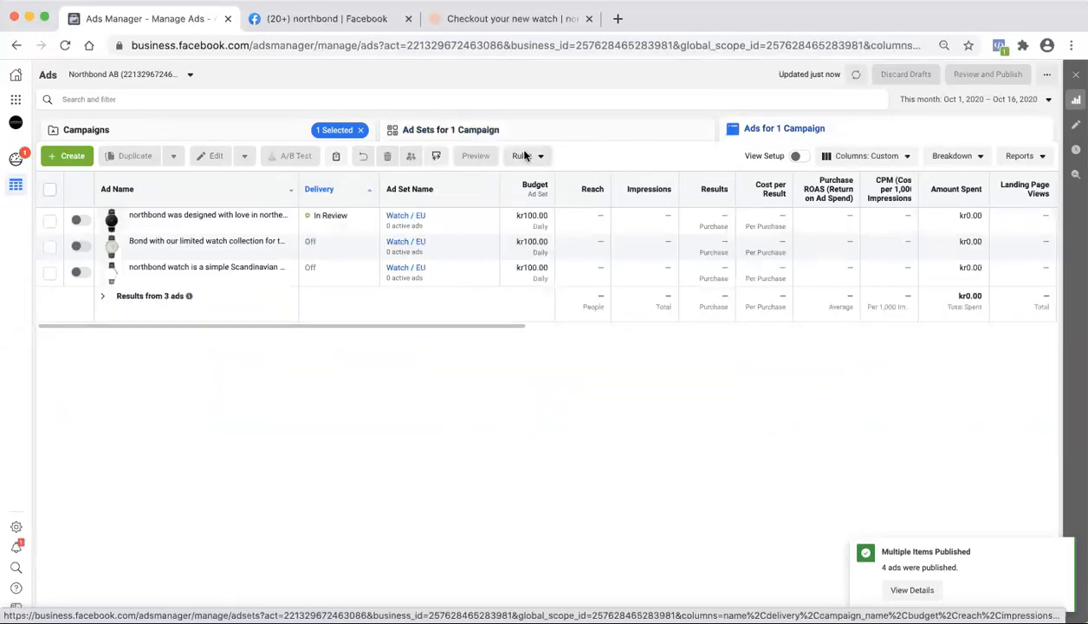
left_click(558, 139)
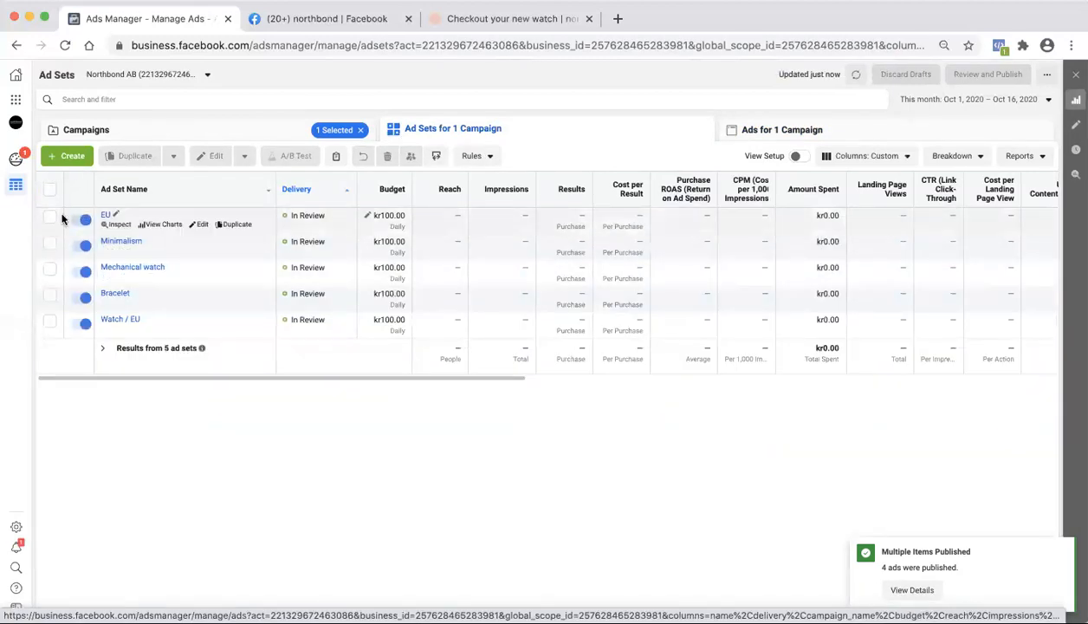
left_click(49, 189)
left_click(780, 131)
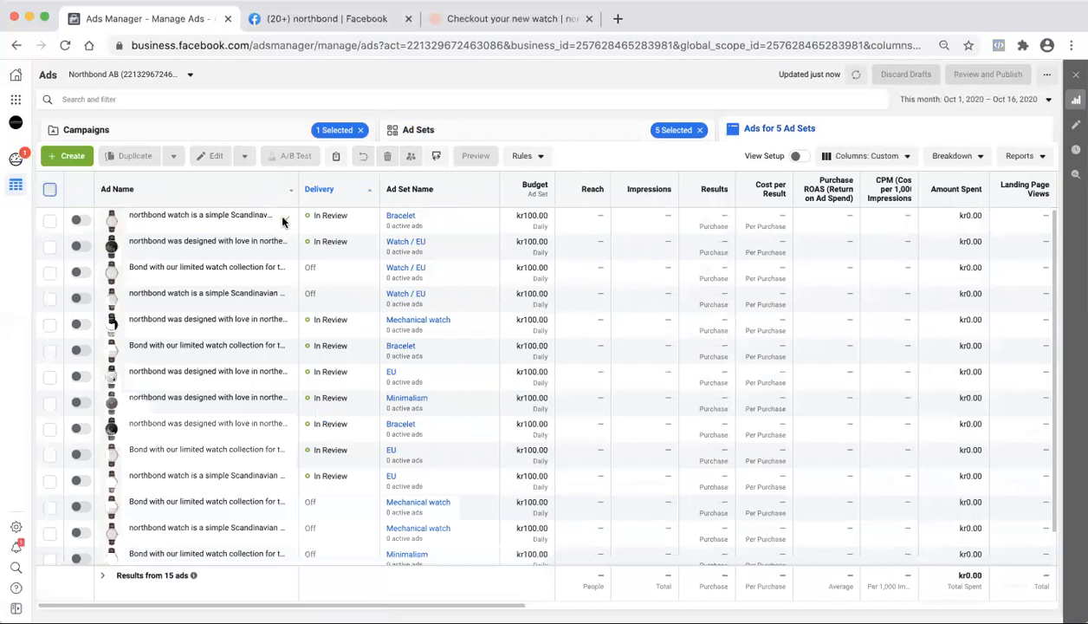
left_click(49, 189)
left_click(244, 156)
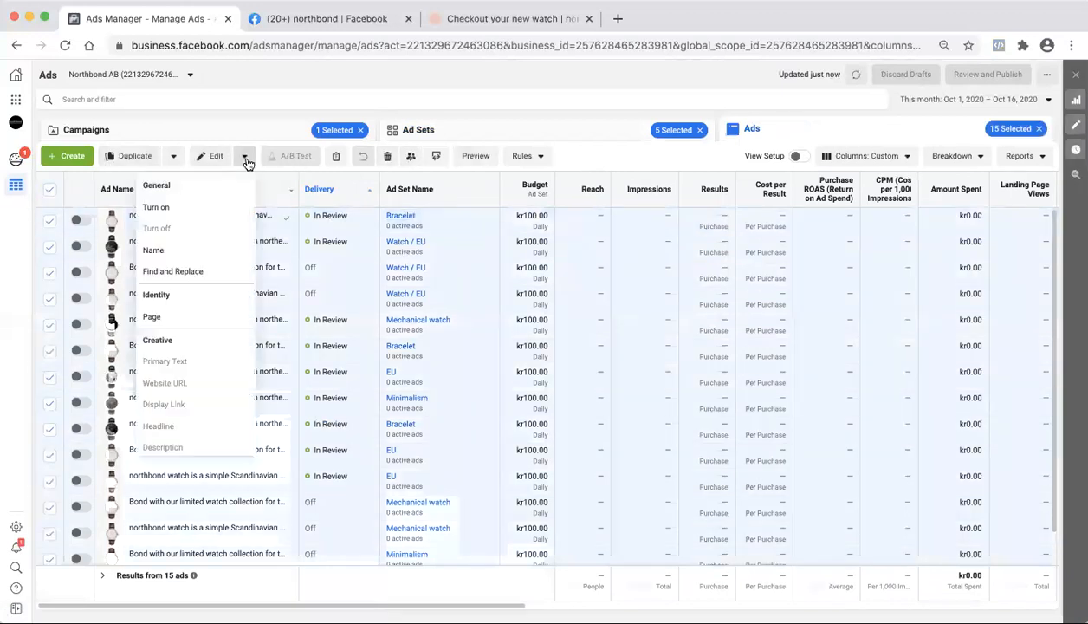
left_click(188, 210)
left_click(682, 271)
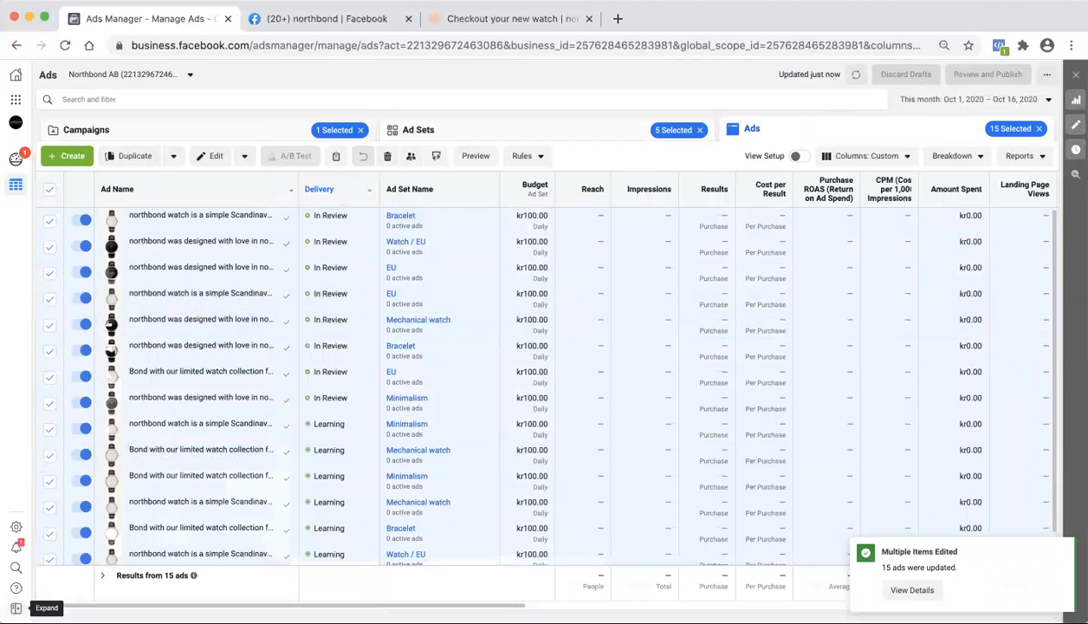
Step: Return to the campaign list, clear the ad set and ad selections, and check the Non CBO - Testing campaign's conversion breakdown
left_click(288, 136)
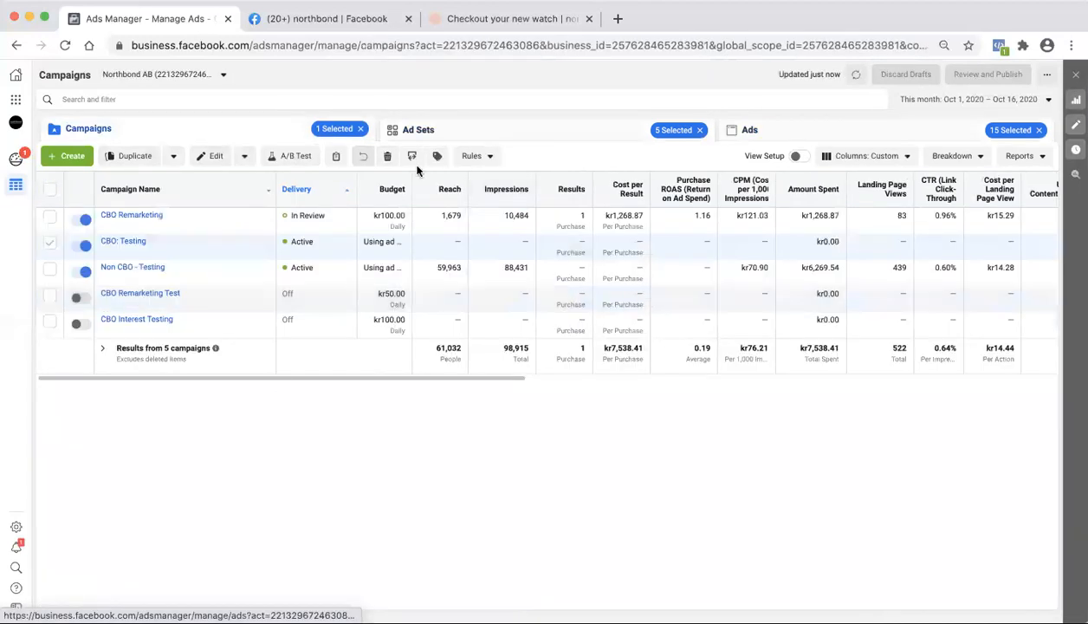
left_click(700, 130)
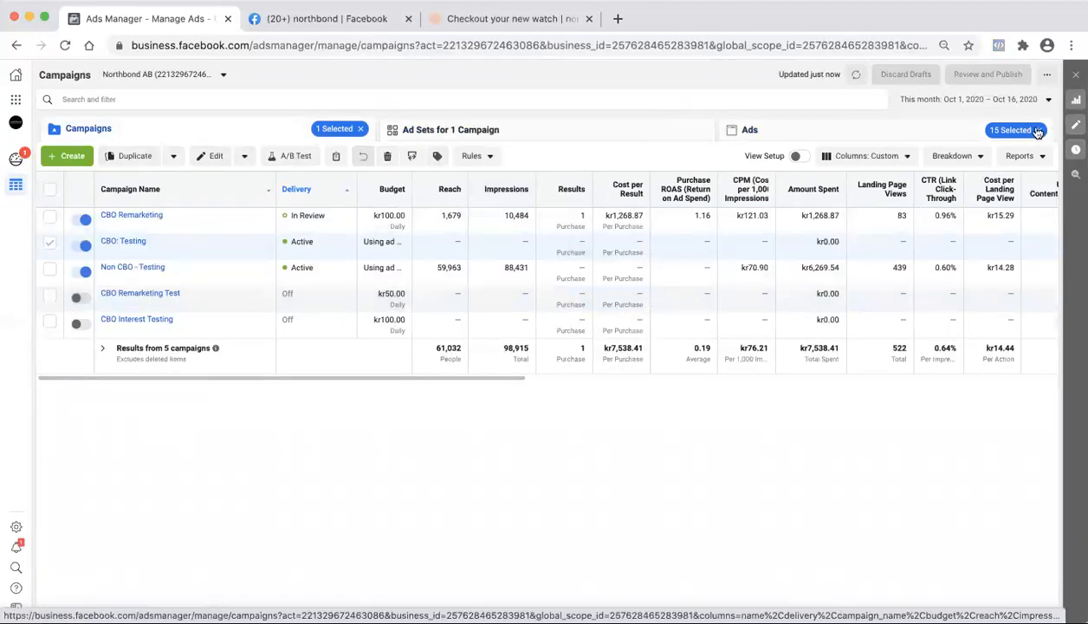
left_click(1038, 130)
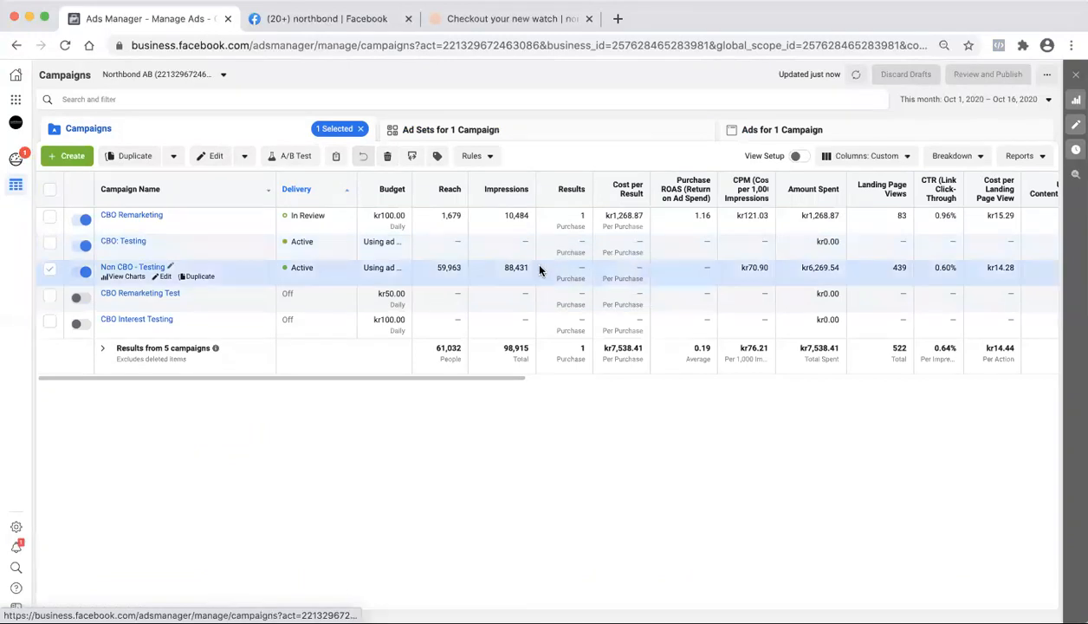
mouse_move(578, 270)
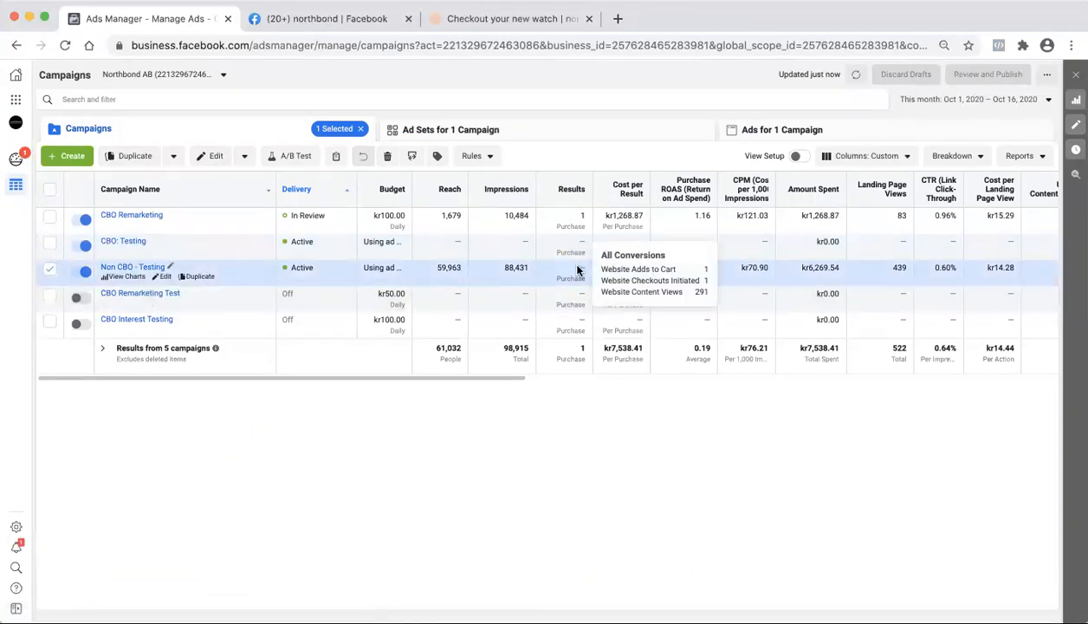
Step: Check the Non CBO - Testing campaign's ad sets, turn the whole campaign off and clear its selection
left_click(586, 132)
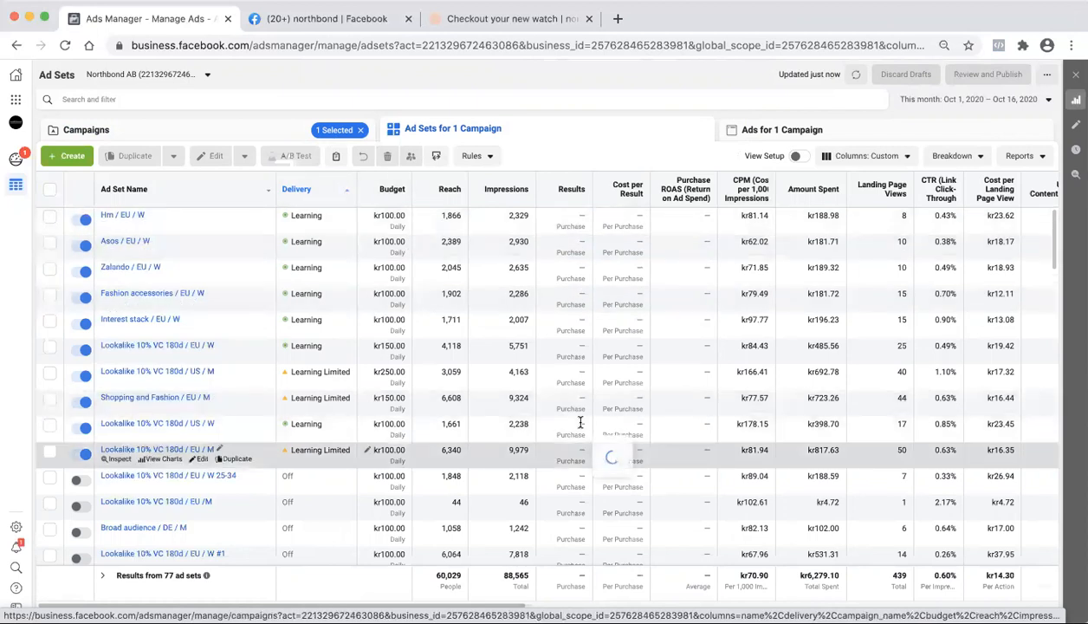
left_click(285, 128)
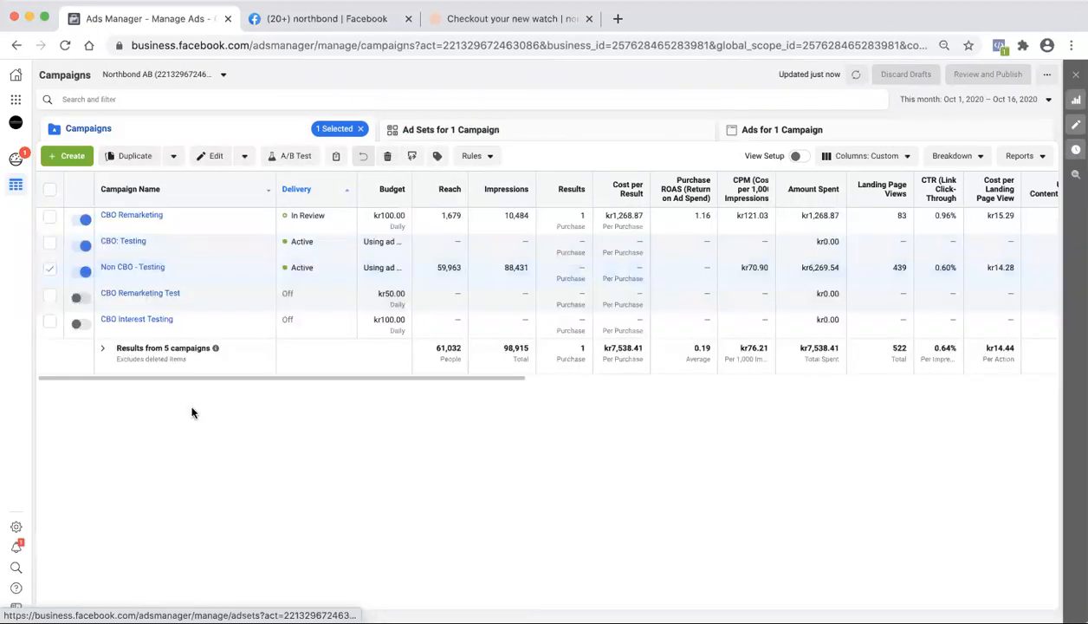
left_click(83, 272)
left_click(49, 269)
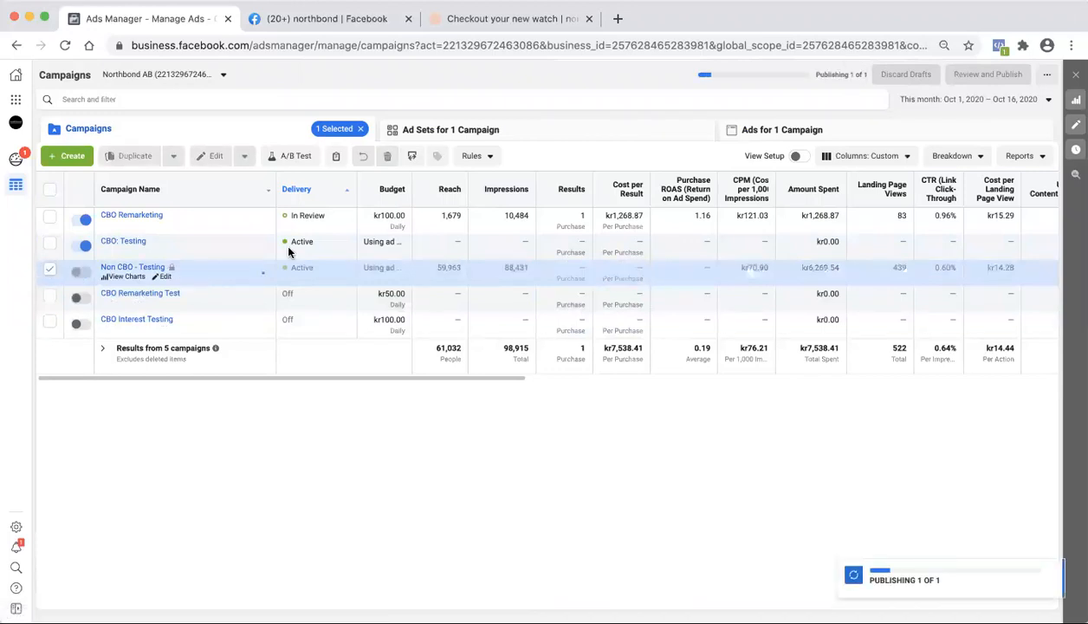
Step: Sort the campaigns by reach, view the ads of the CBO Remarketing campaign and return to the campaign list
left_click(445, 189)
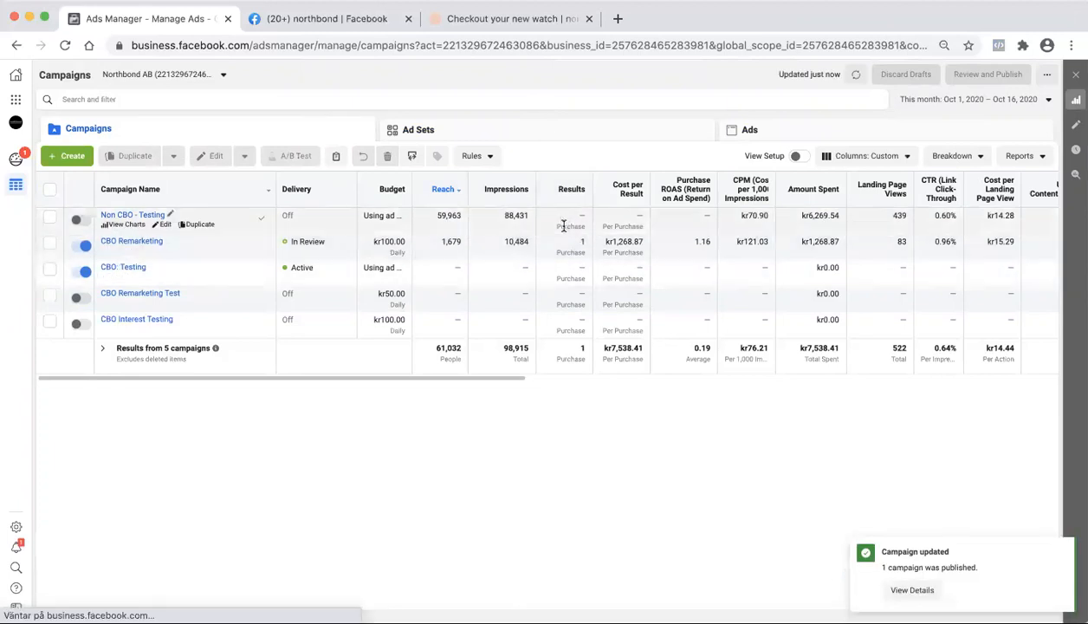
left_click(555, 218)
left_click(777, 130)
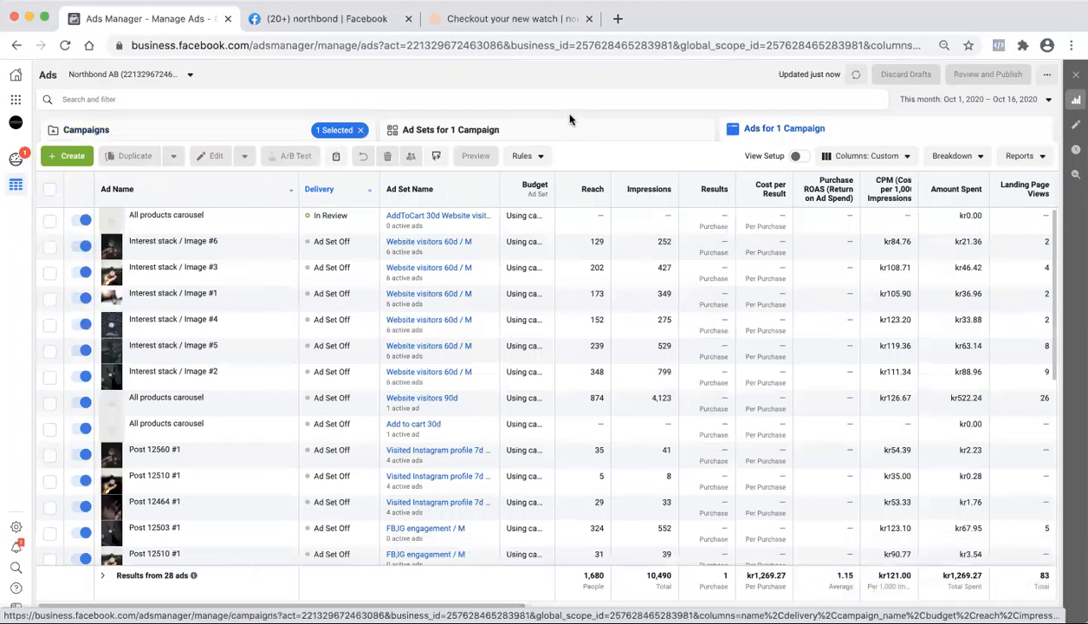
left_click(272, 132)
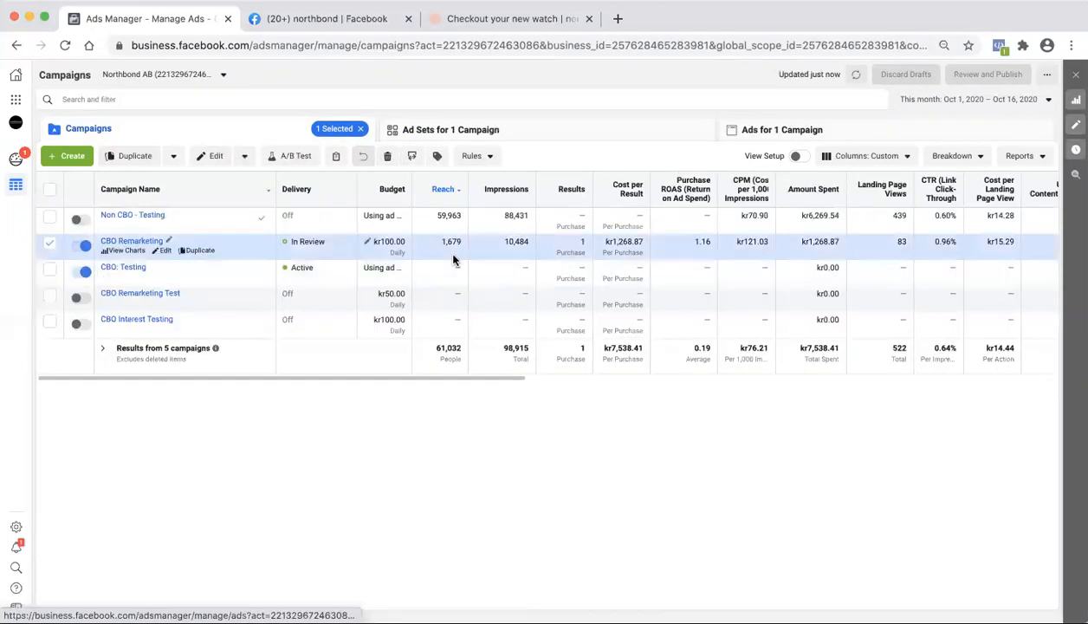
Step: Switch to the store's checkout page, look over the order and billing sections, and go to the store's home page
left_click(464, 26)
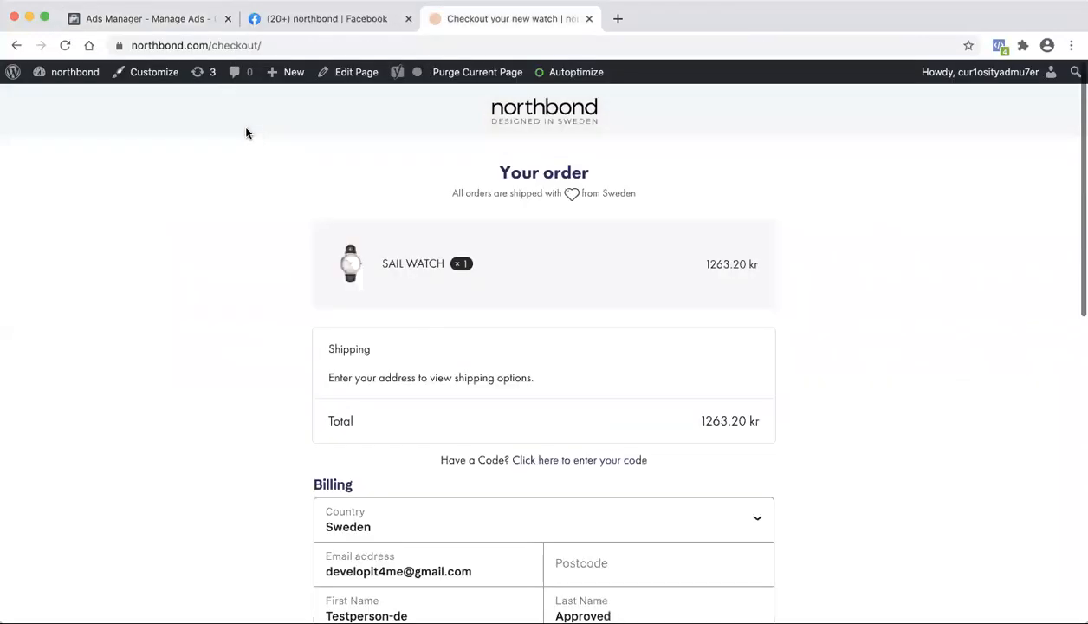
scroll(602, 348, "down", 15)
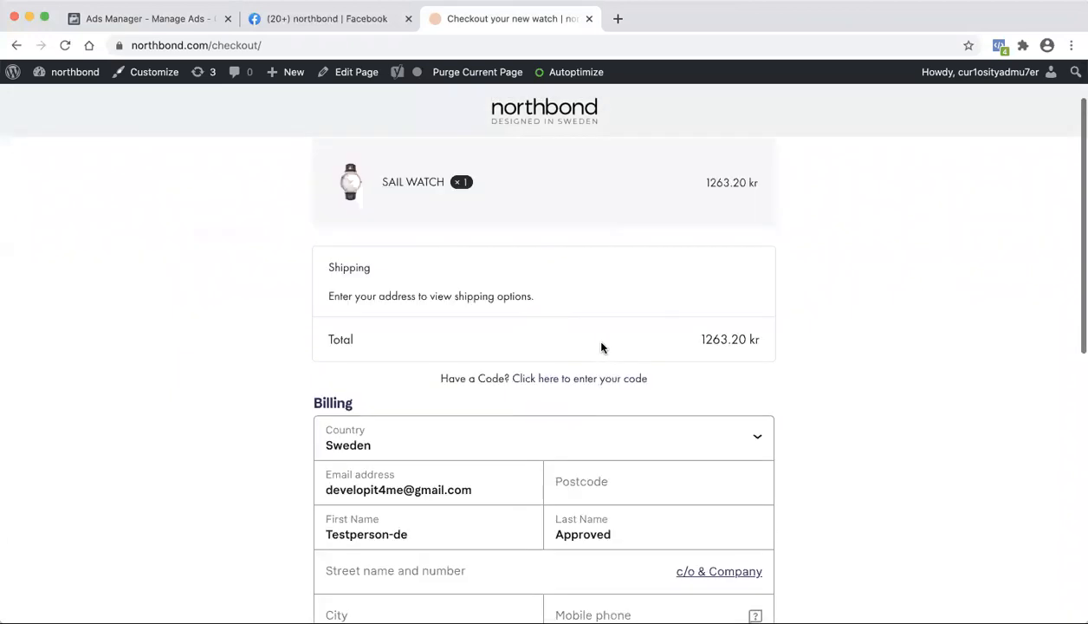
scroll(603, 347, "up", 13)
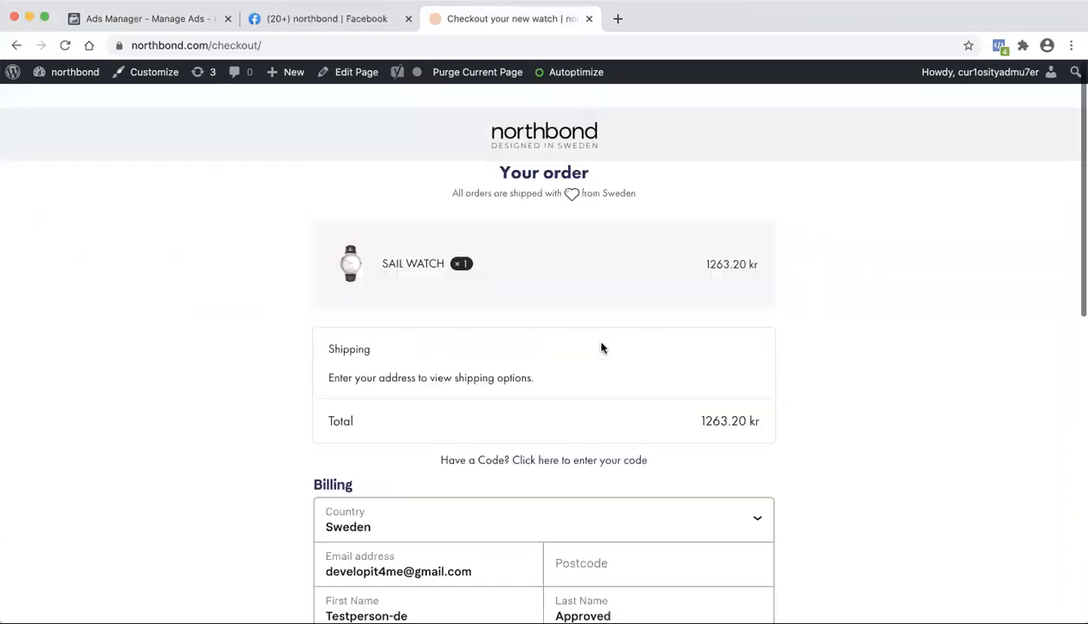
right_click(635, 128)
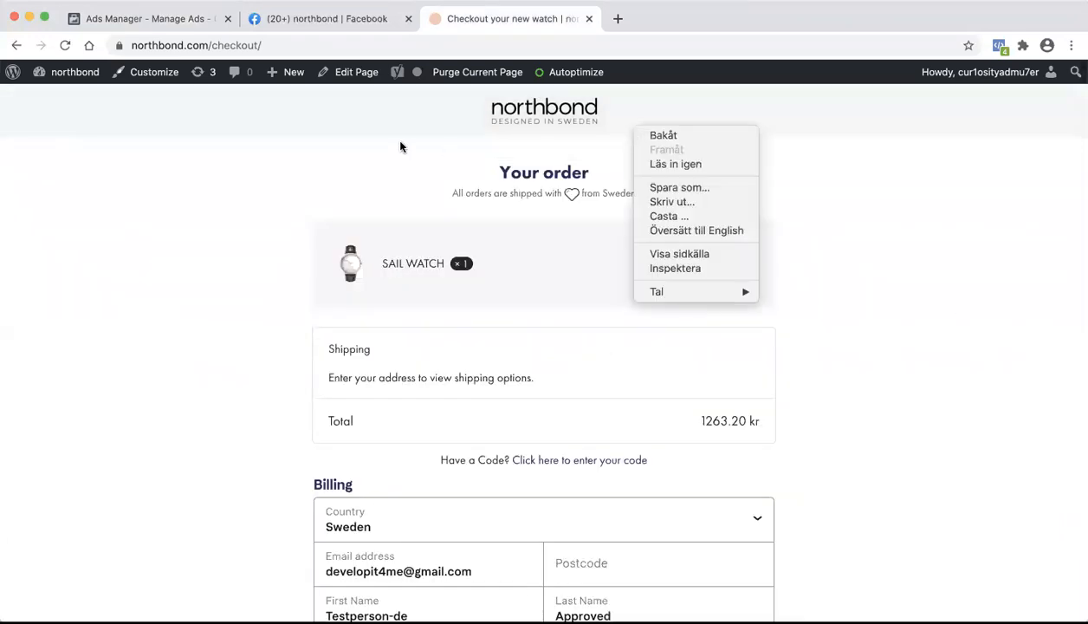
left_click(365, 134)
left_click(546, 111)
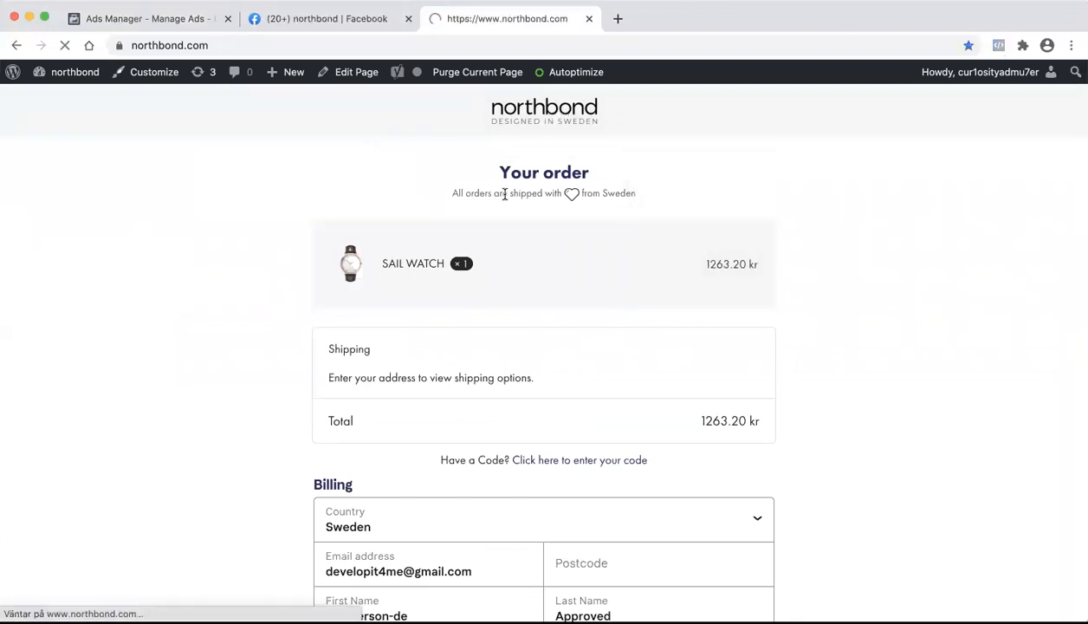
Step: Look through the store's home page from the collection banners down to the footer
scroll(561, 244, "down", 3)
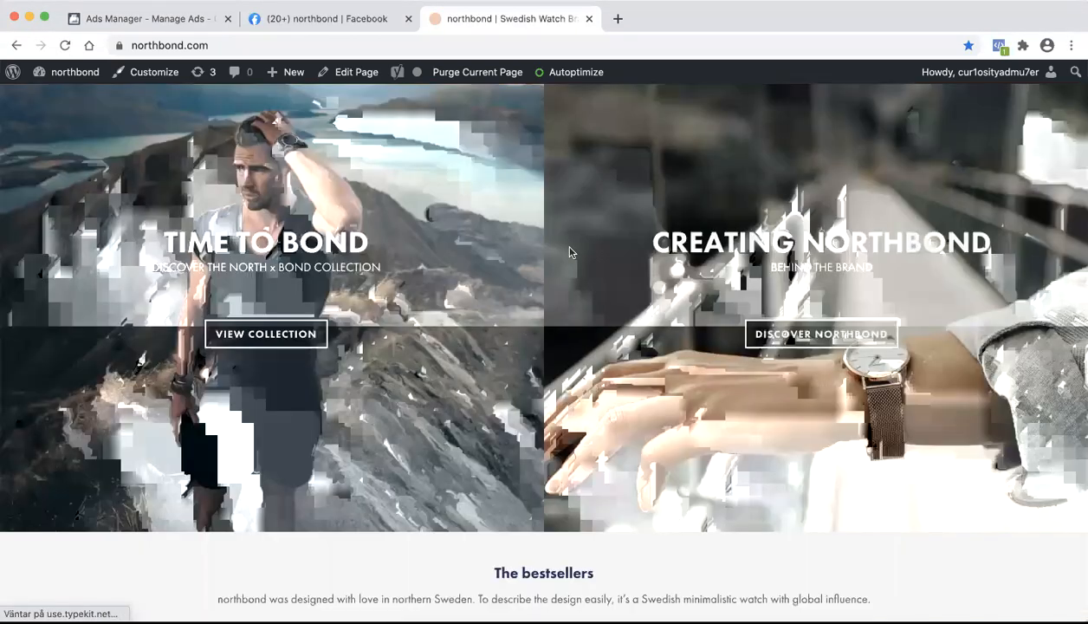
scroll(570, 252, "up", 3)
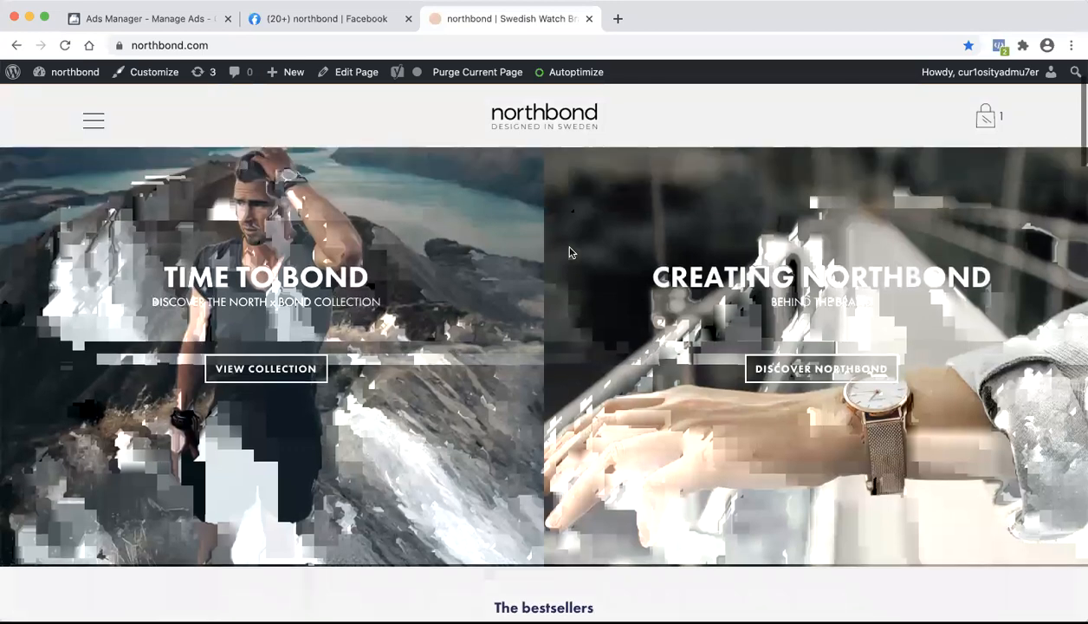
scroll(569, 252, "down", 10)
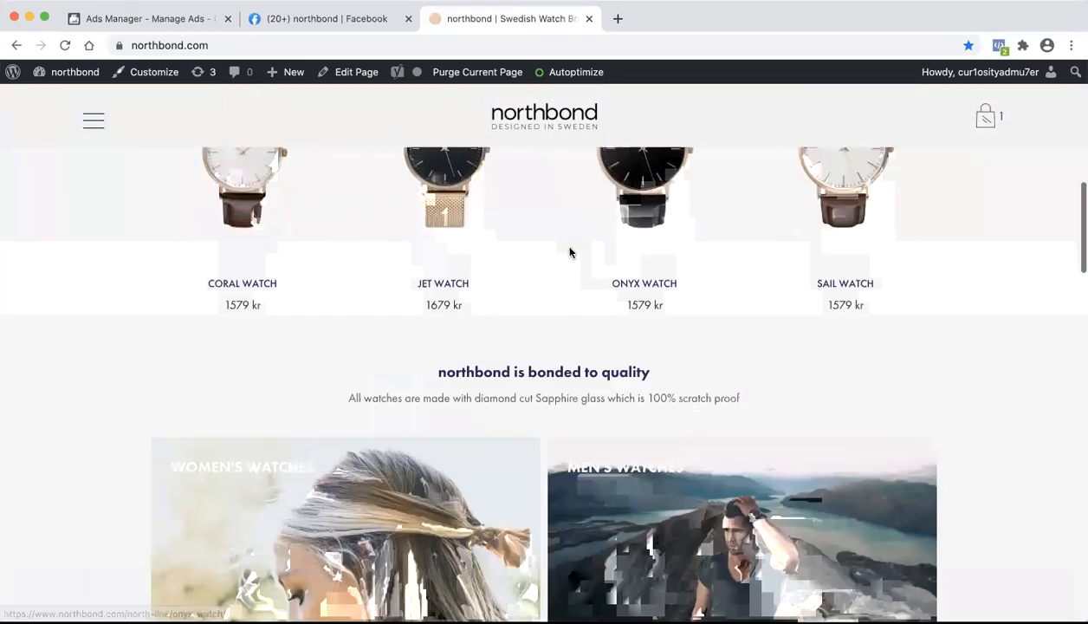
scroll(569, 252, "down", 3)
scroll(572, 251, "down", 5)
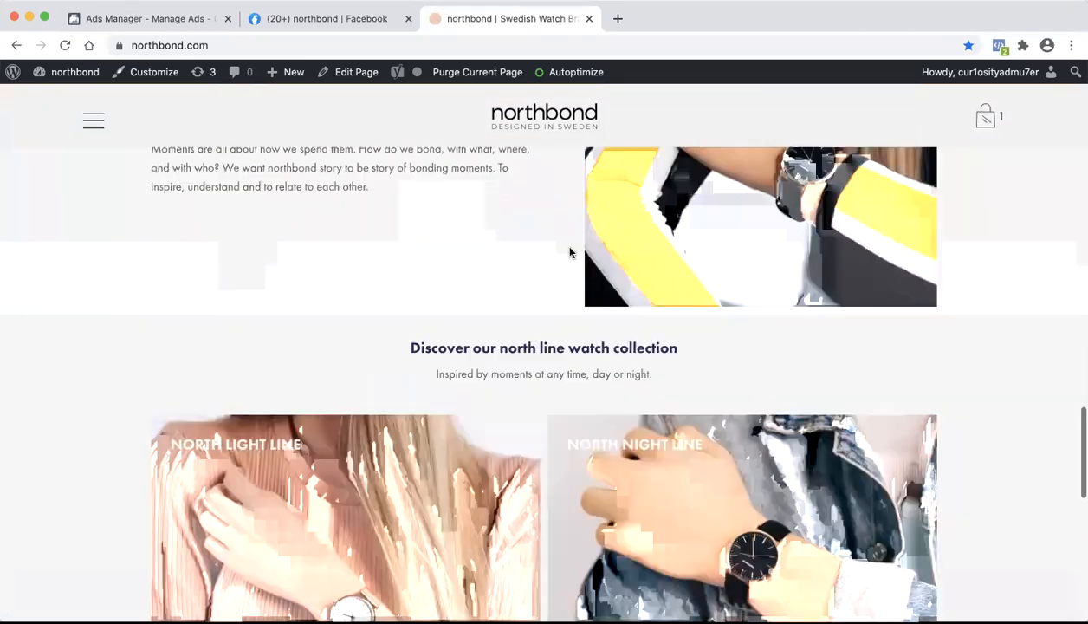
scroll(574, 250, "down", 10)
Step: Switch to Ads Manager, close the Facebook page and show the ad sets of the CBO: Testing campaign
left_click(343, 27)
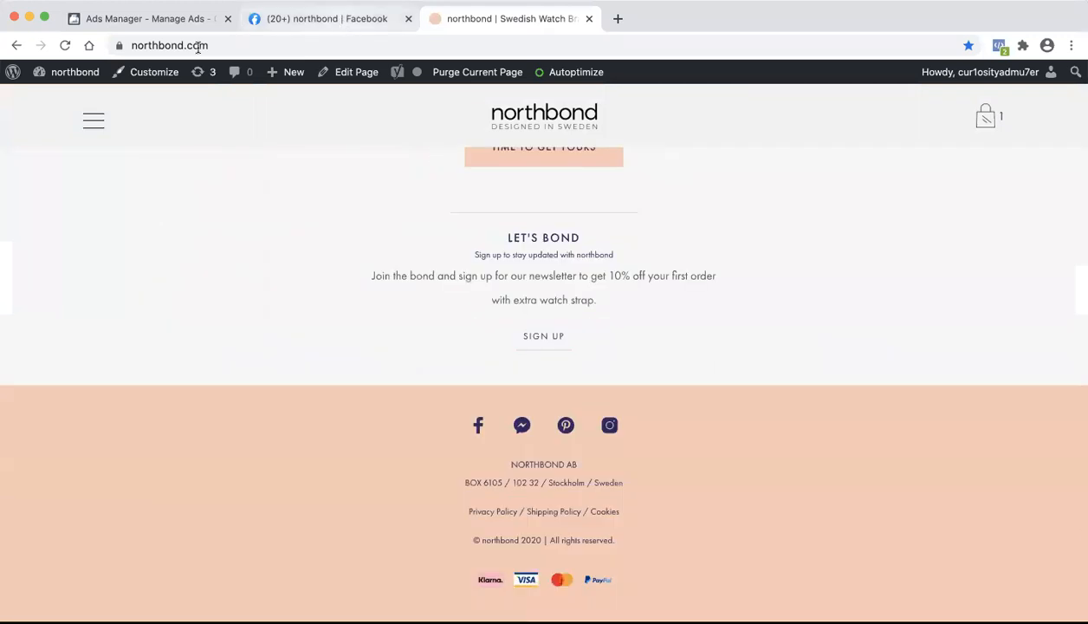
left_click(173, 18)
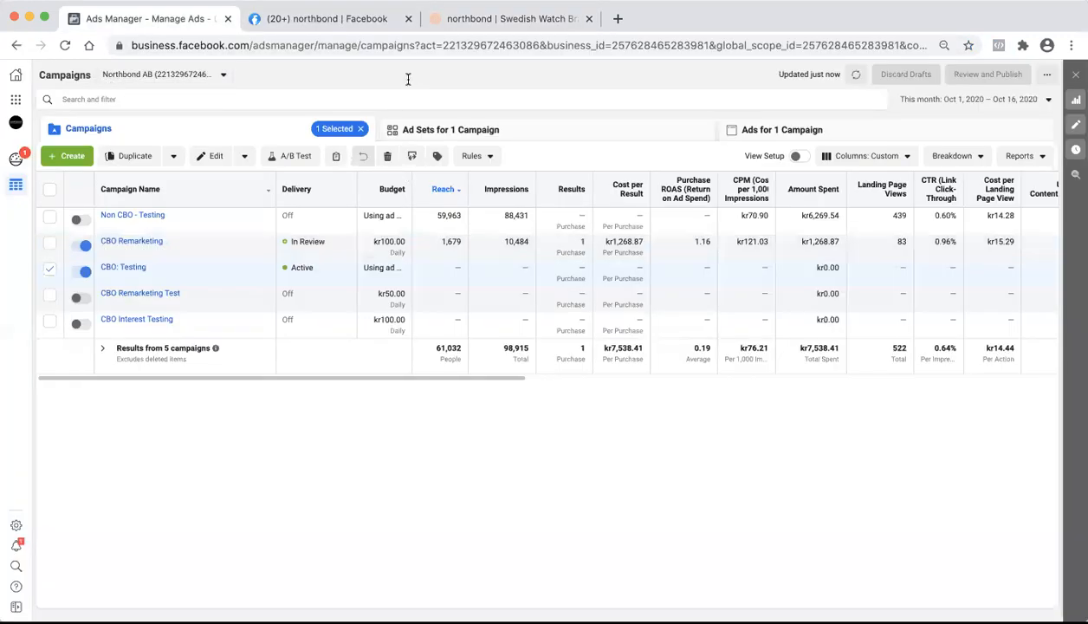
left_click(408, 18)
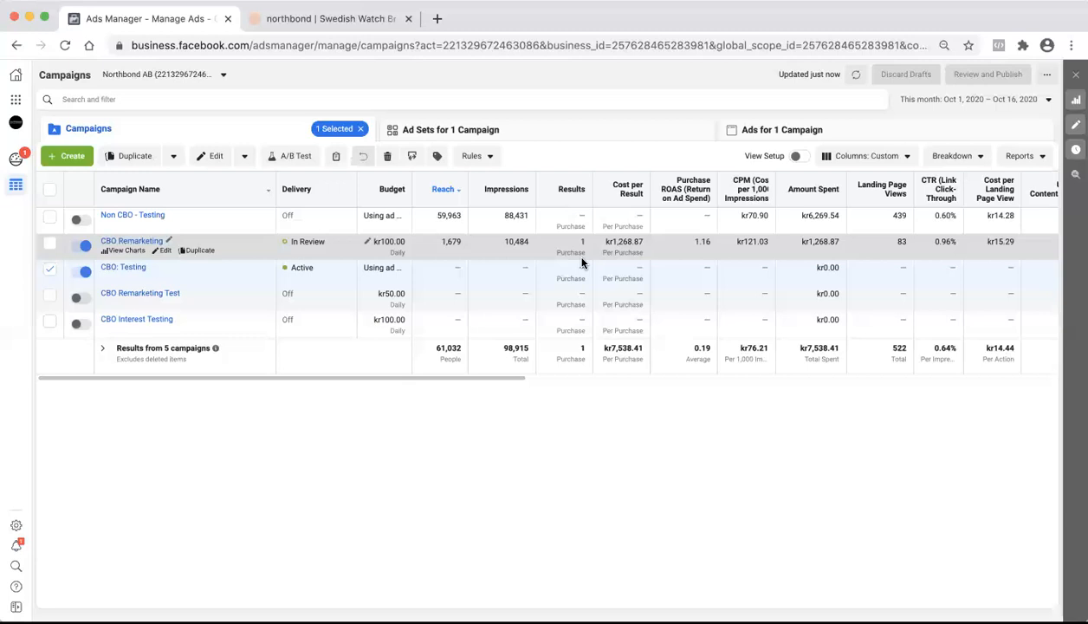
left_click(501, 129)
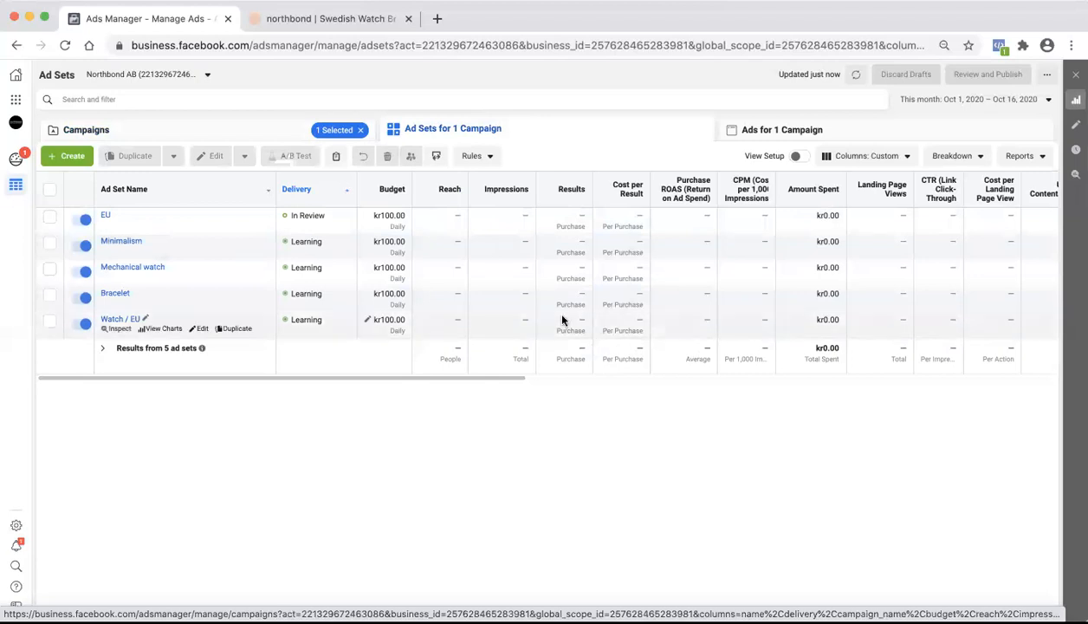
Step: Select the EU ad set in Ads Manager and bring the store's home page back to its beginning
left_click(303, 18)
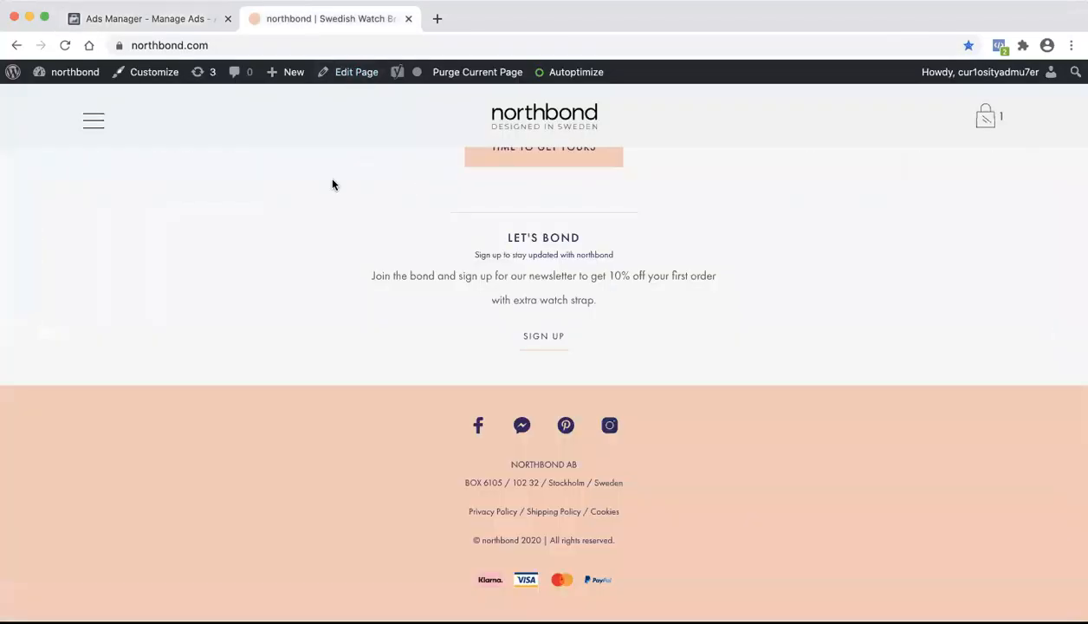
left_click(191, 25)
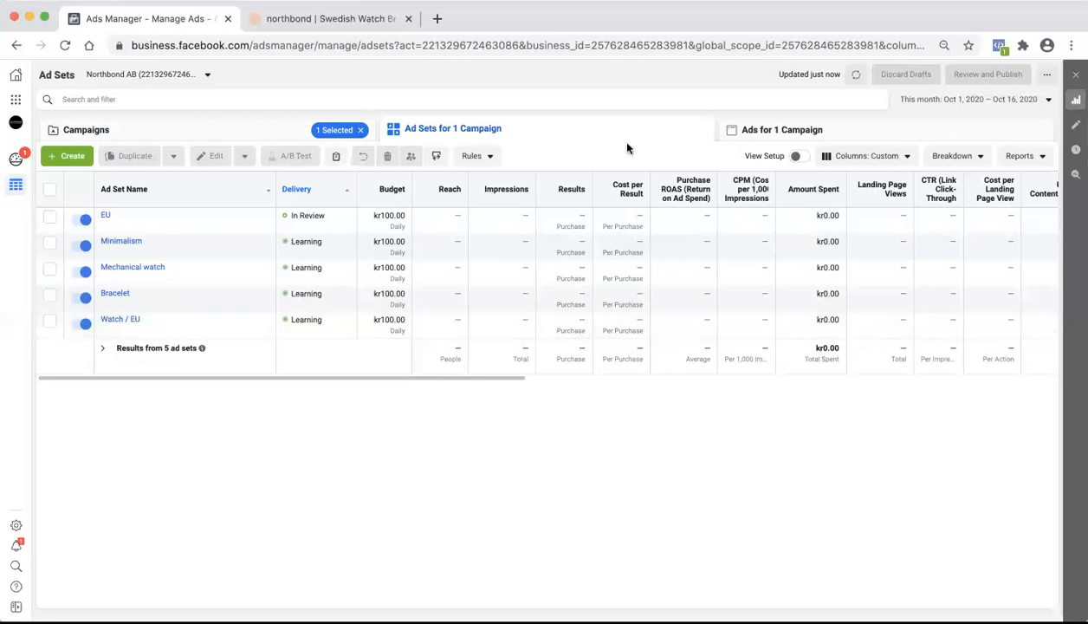
left_click(570, 221)
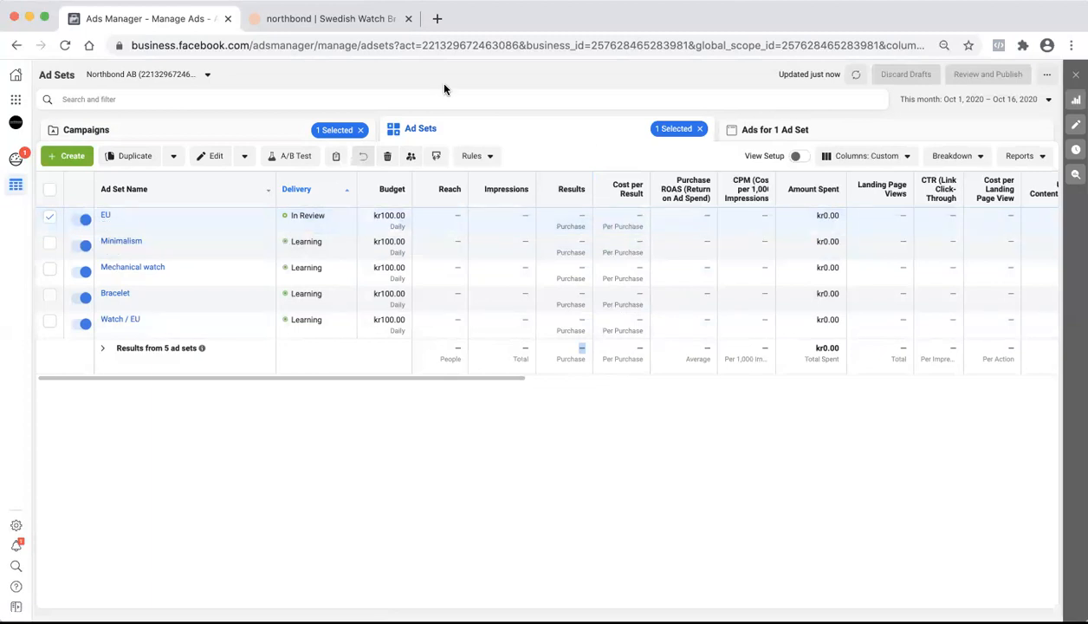
left_click(330, 21)
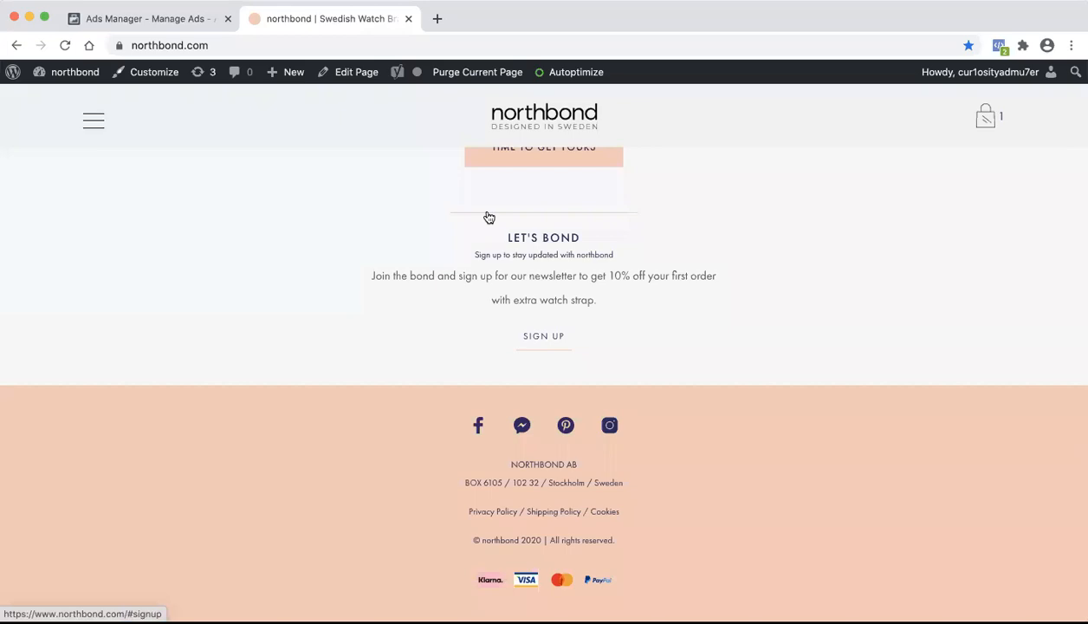
scroll(489, 217, "up", 20)
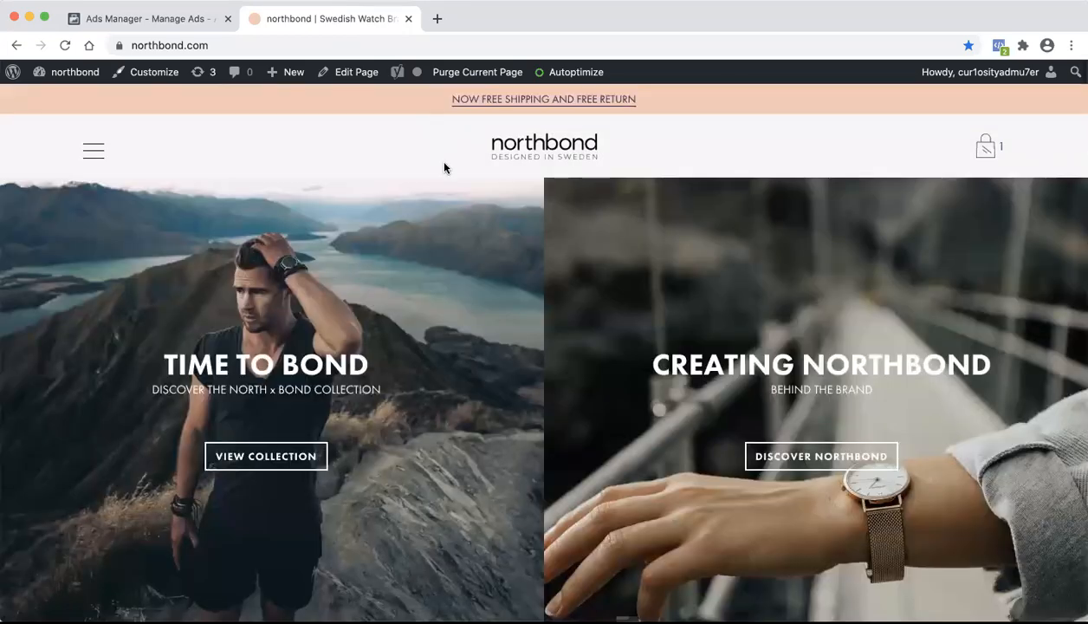
left_click(192, 26)
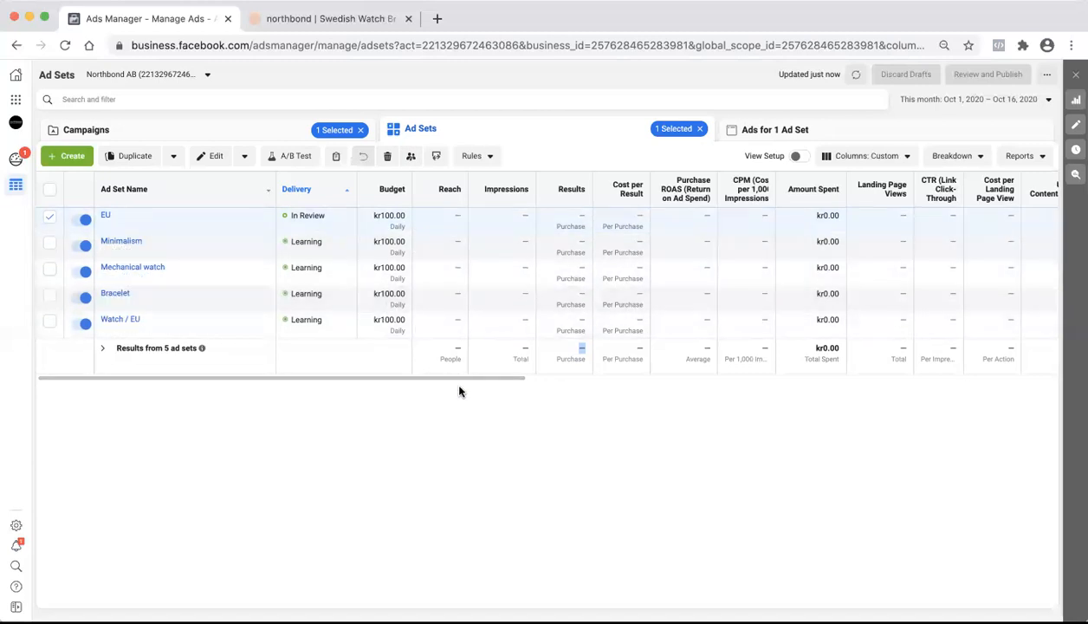
Step: Look through the home page's bestsellers, watch categories and brand story, and return to its beginning
left_click(381, 20)
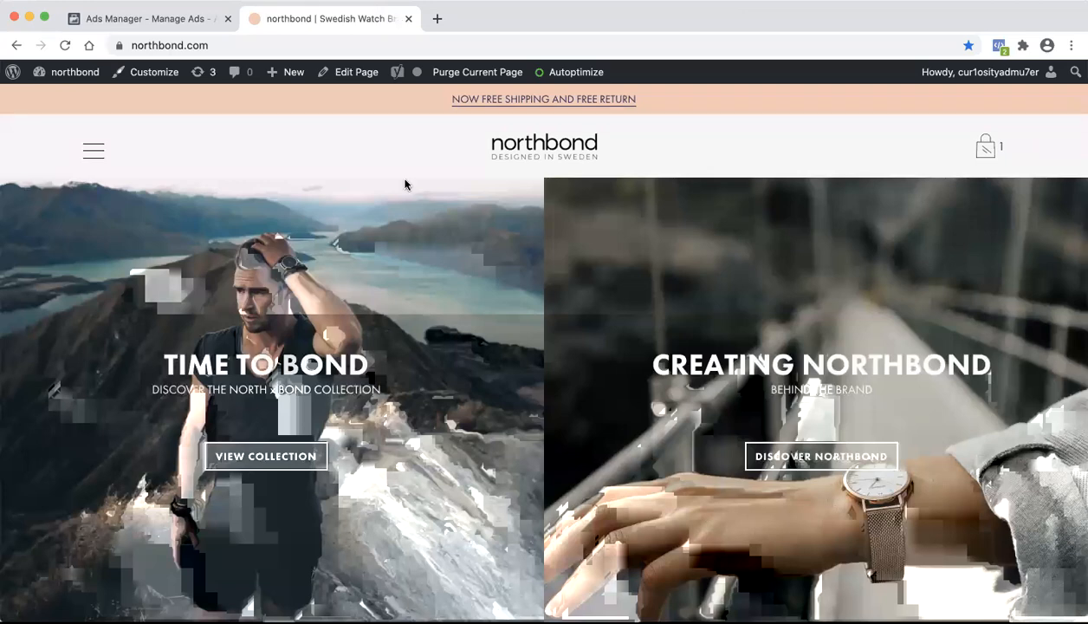
scroll(424, 407, "down", 10)
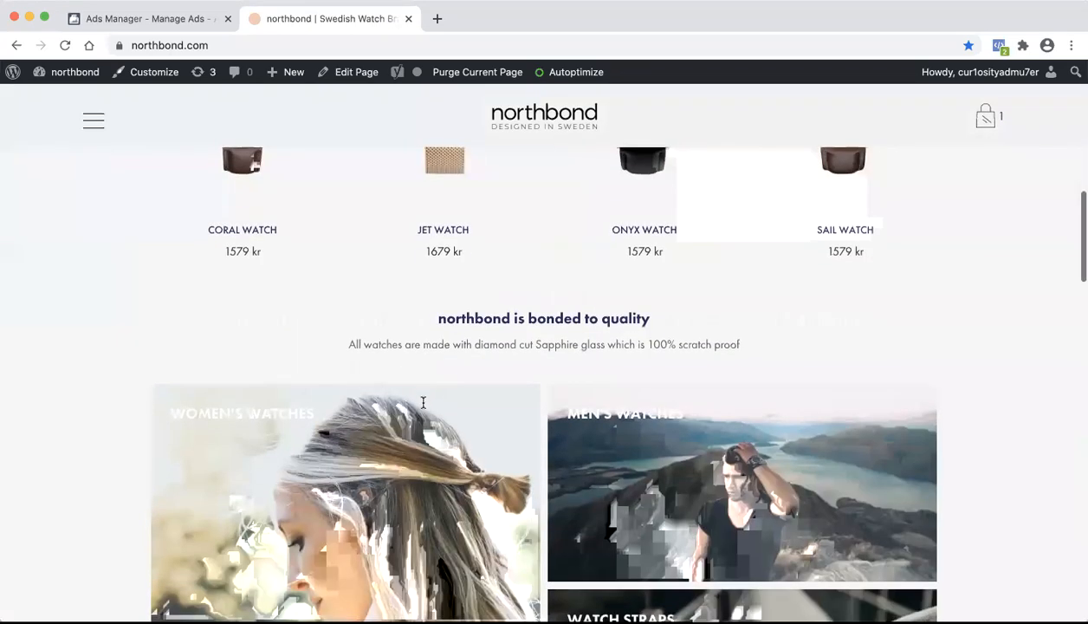
scroll(381, 466, "down", 1)
scroll(381, 466, "down", 8)
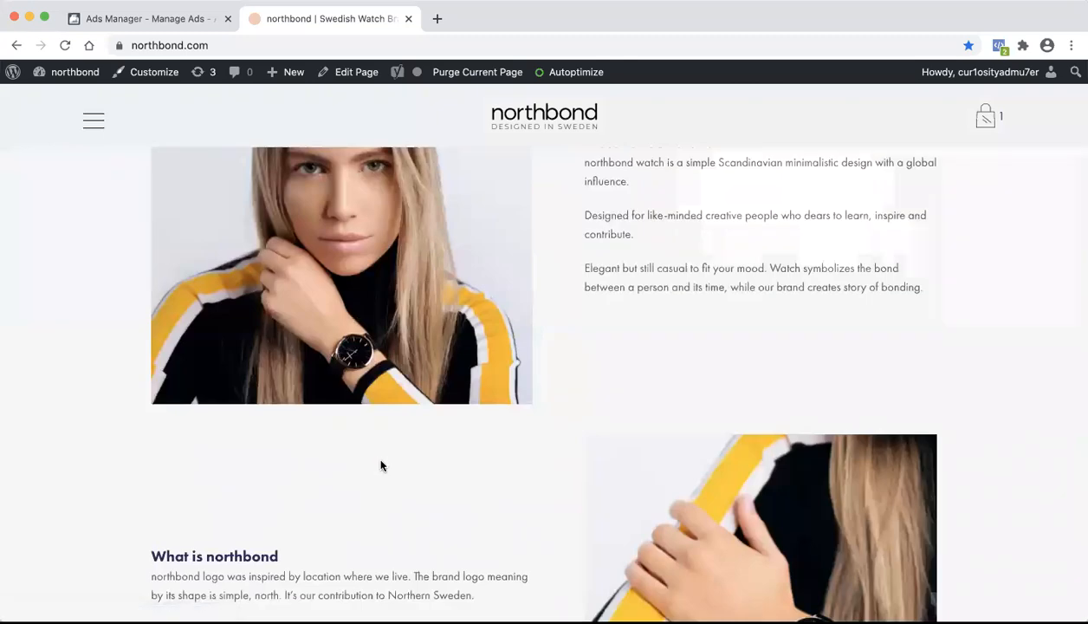
scroll(381, 466, "up", 5)
scroll(381, 466, "up", 10)
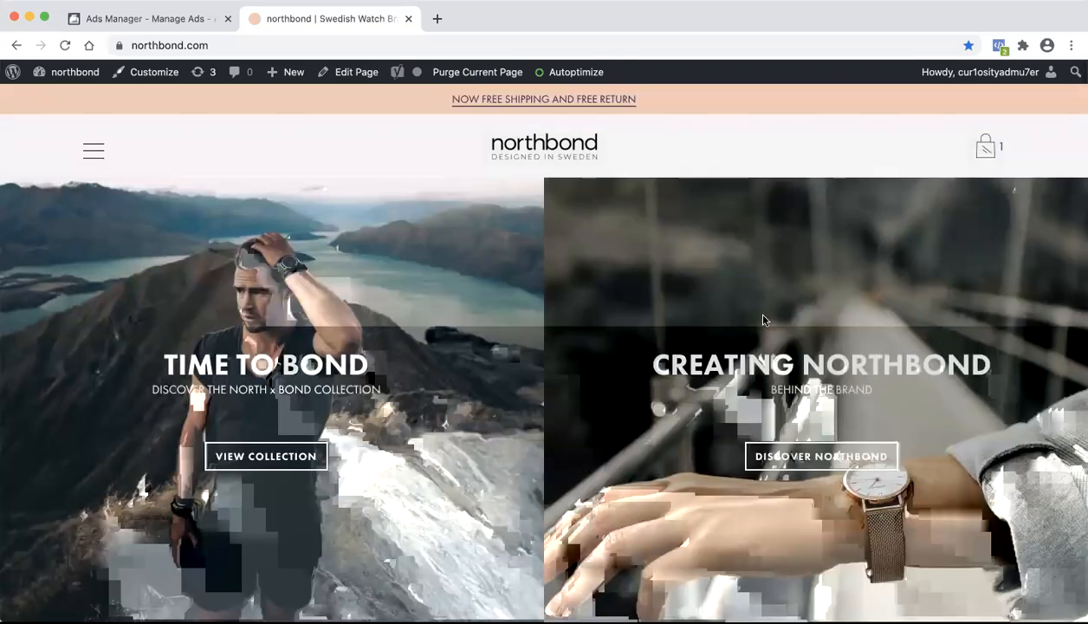
Step: Open northbond.com in a new browser tab and start looking through its home page
left_click(187, 24)
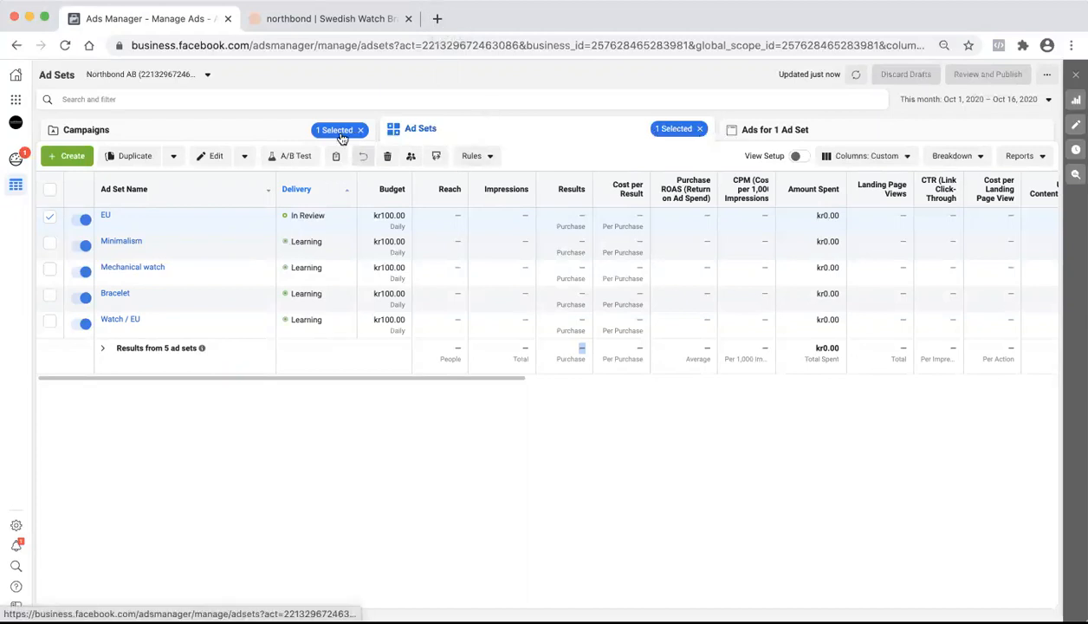
left_click(439, 18)
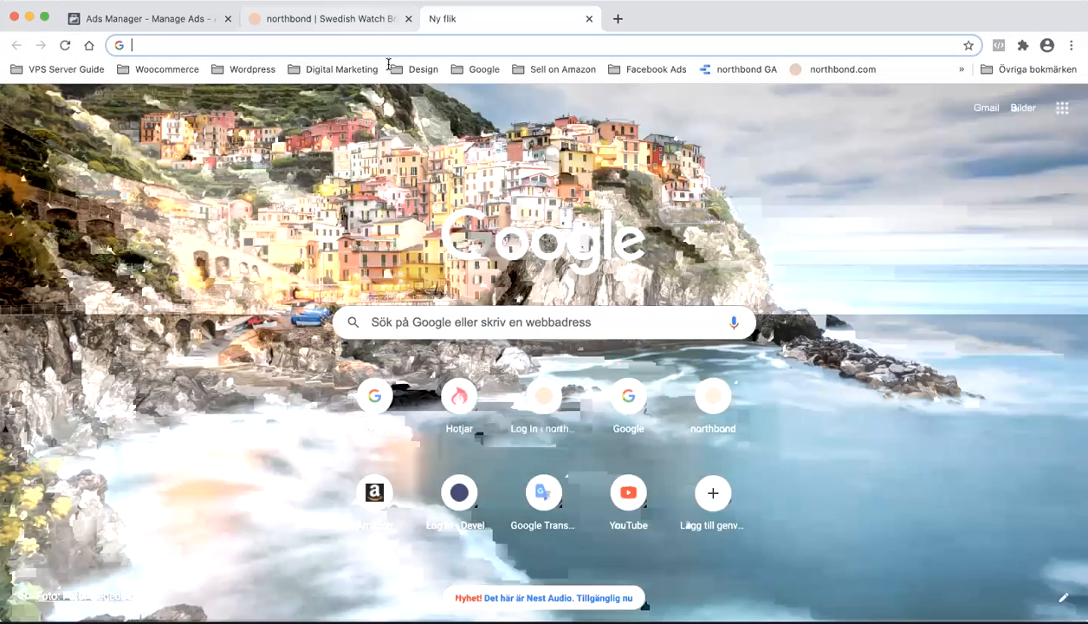
left_click(394, 19)
key("ctrl+Tab")
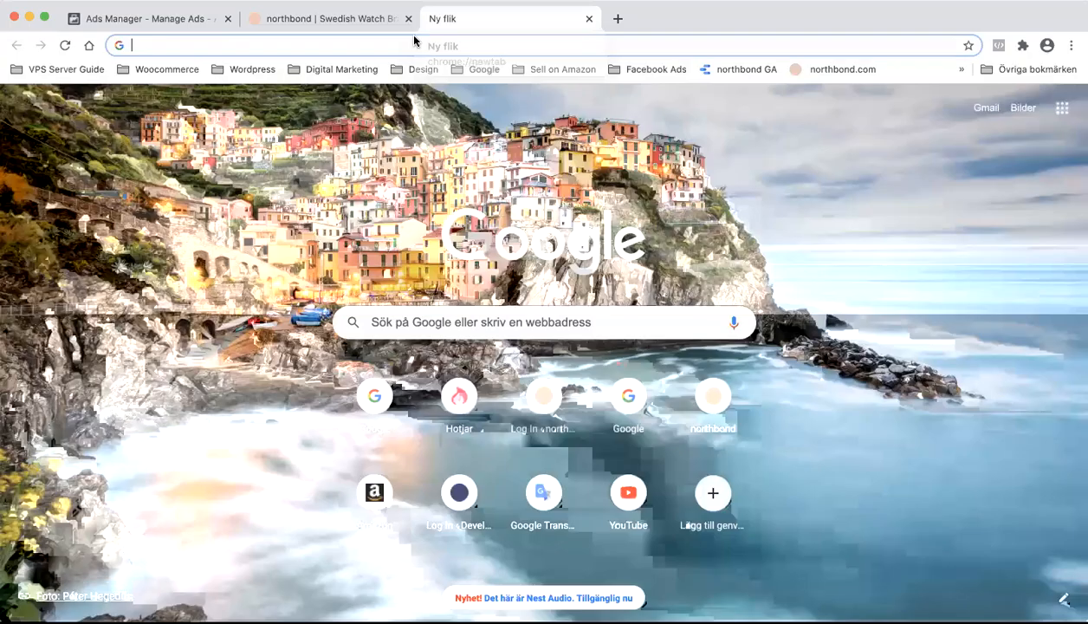
type("nort")
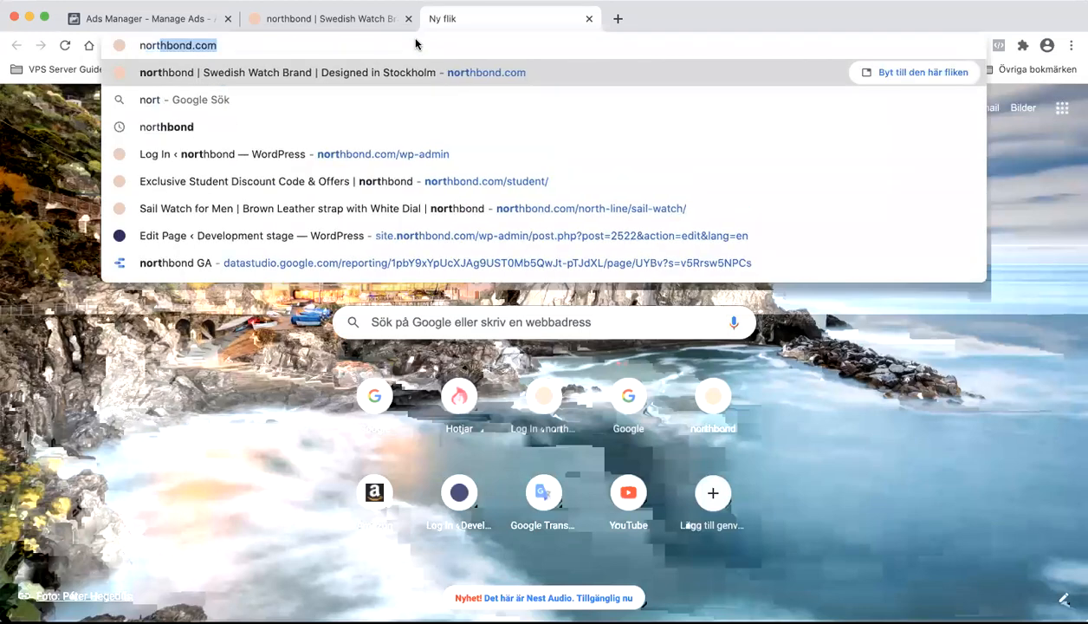
key("Return")
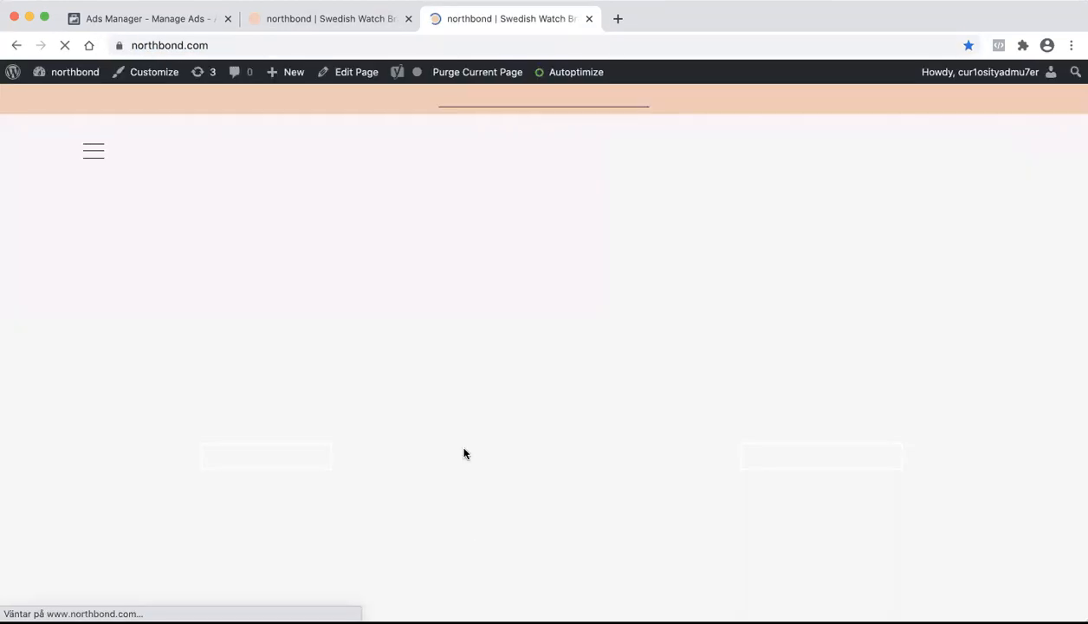
scroll(465, 444, "down", 10)
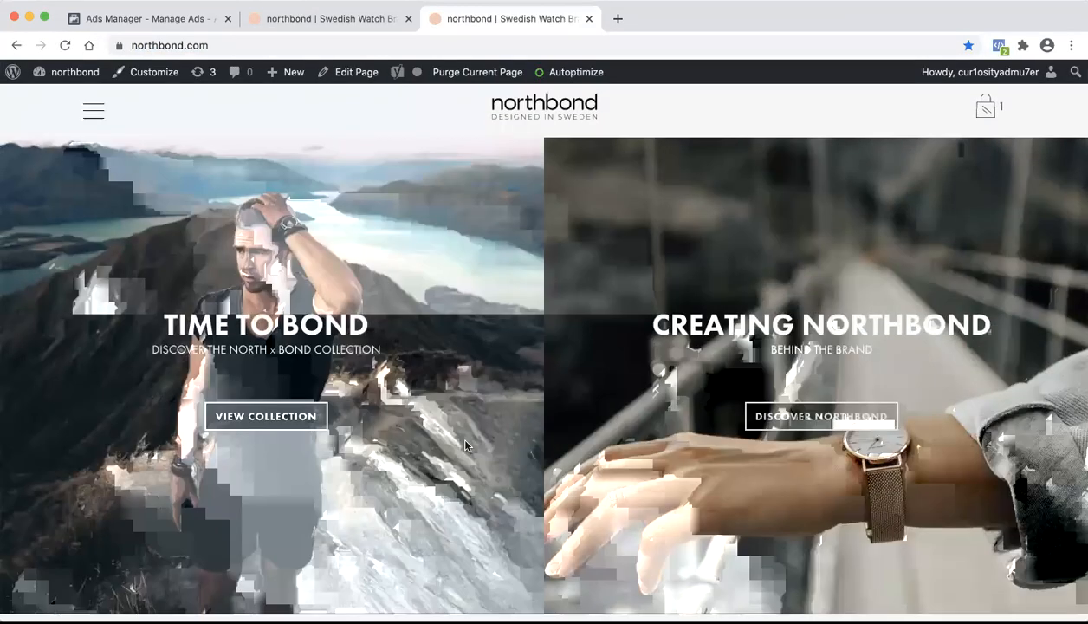
Step: Find the newsletter section near the end of the home page, open its sign-up form, check the email field and close the form
scroll(465, 444, "down", 10)
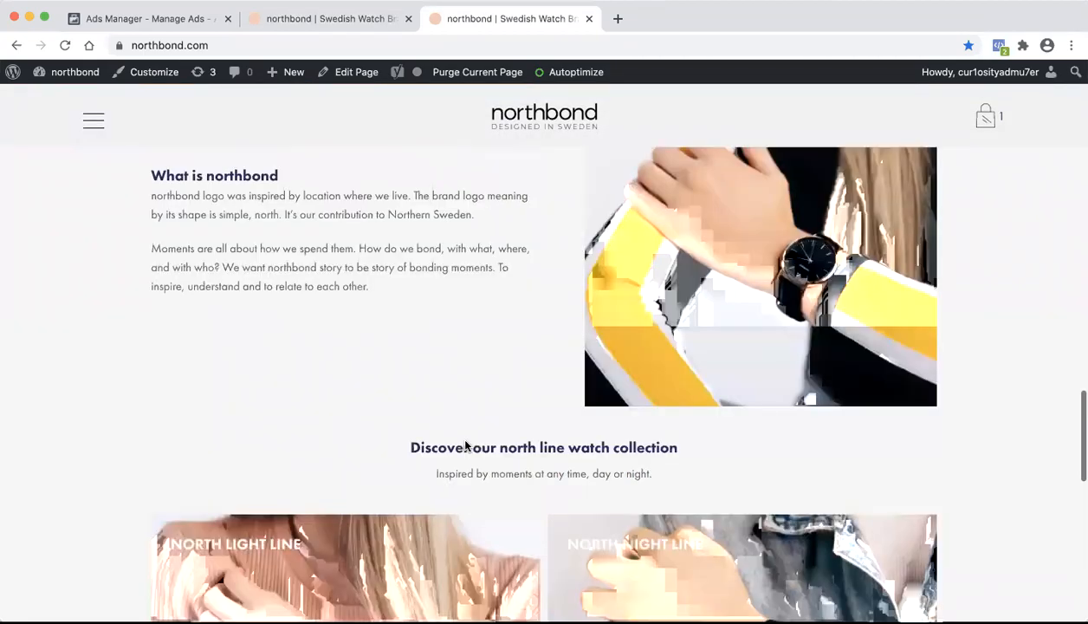
scroll(465, 447, "down", 10)
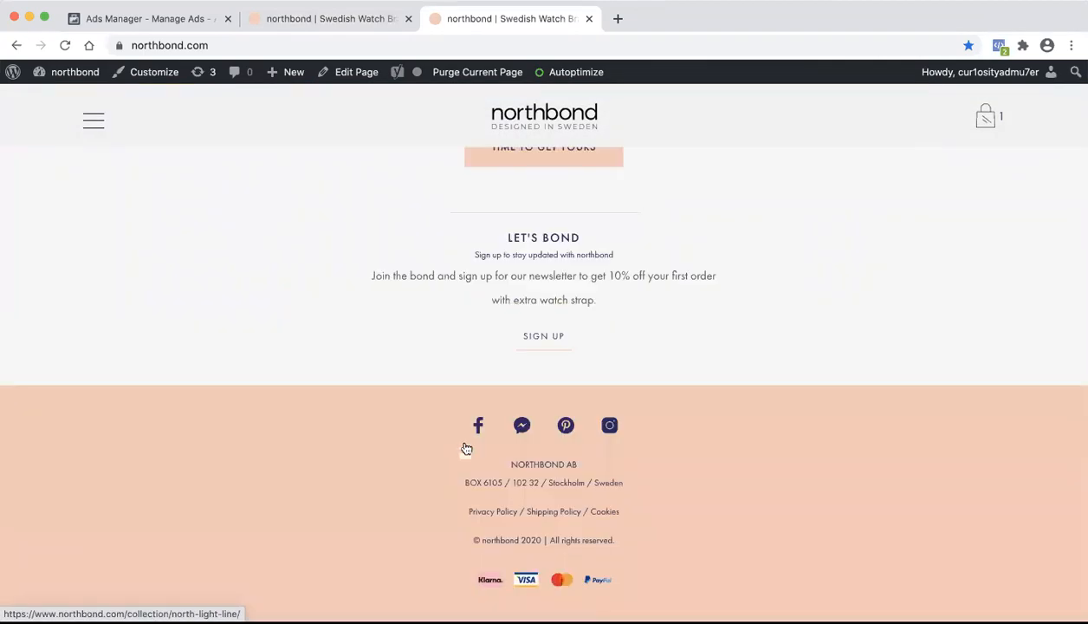
scroll(491, 360, "up", 2)
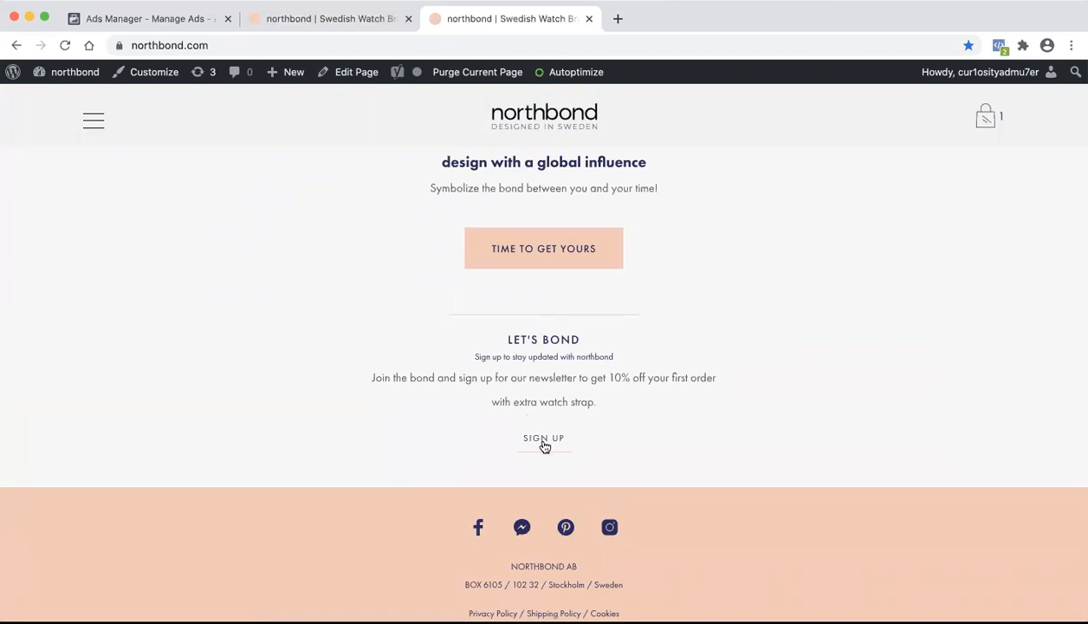
left_click(546, 440)
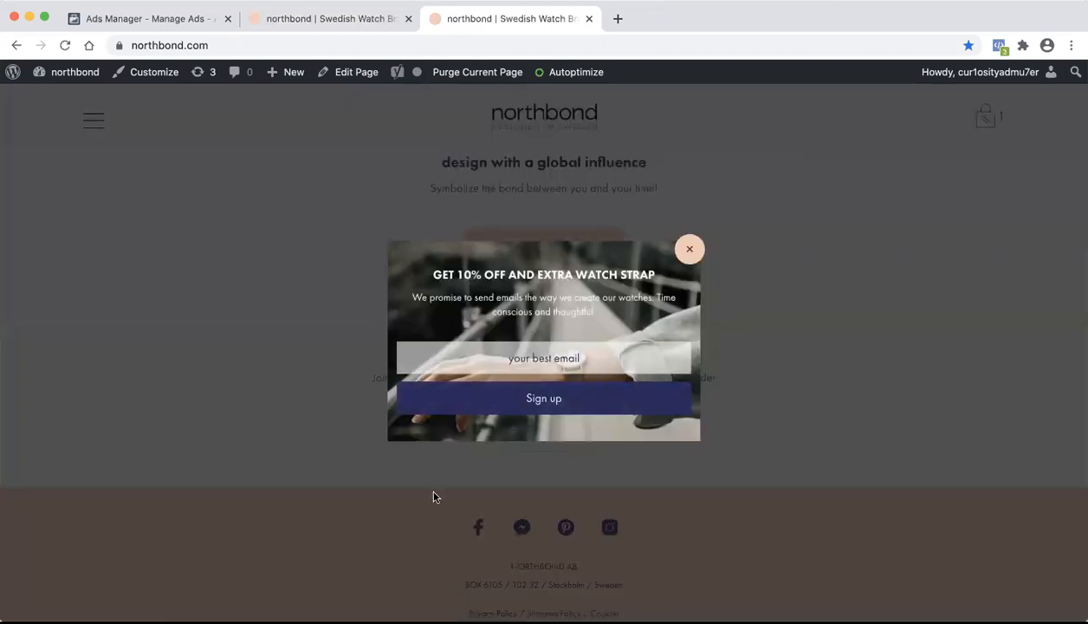
left_click(543, 356)
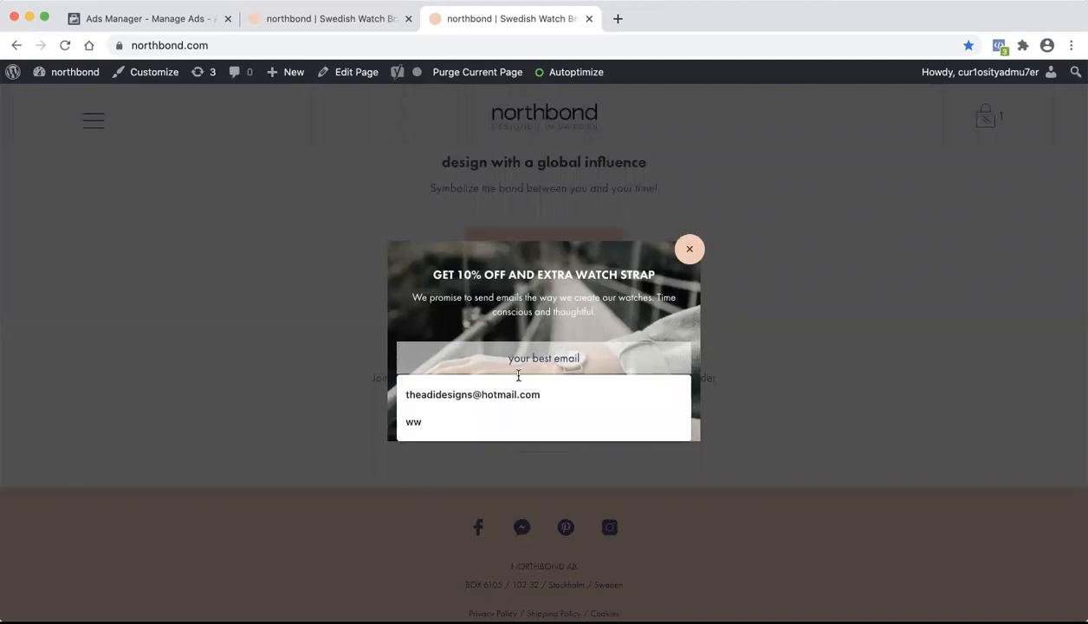
left_click(690, 250)
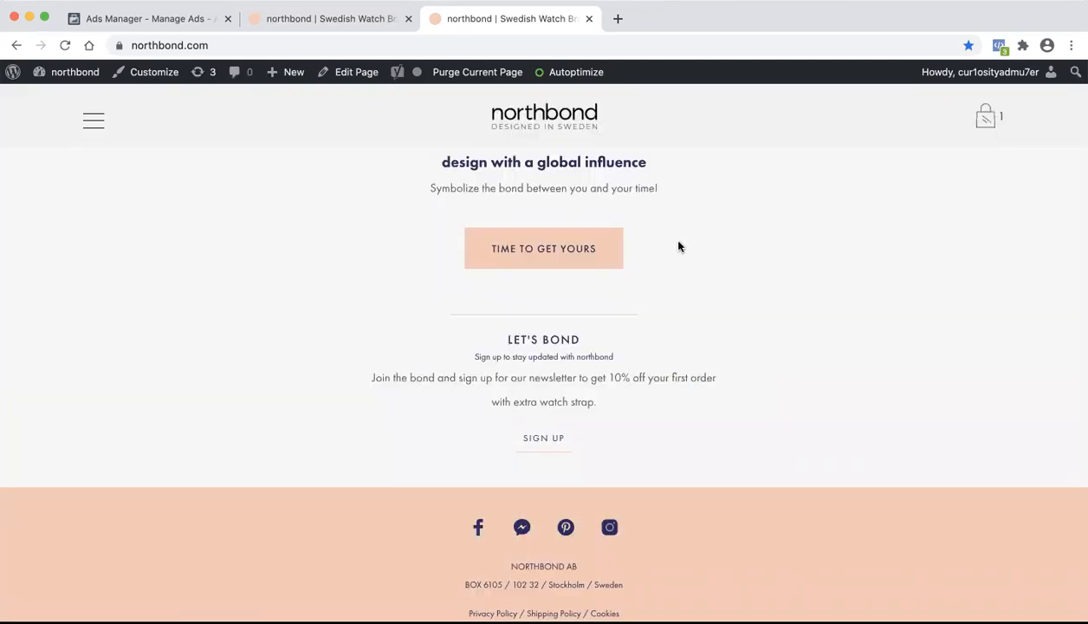
Step: Return to the beginning of the home page, reload it through the store logo and close the duplicate northbond browser tab
scroll(661, 255, "up", 10)
scroll(666, 339, "up", 8)
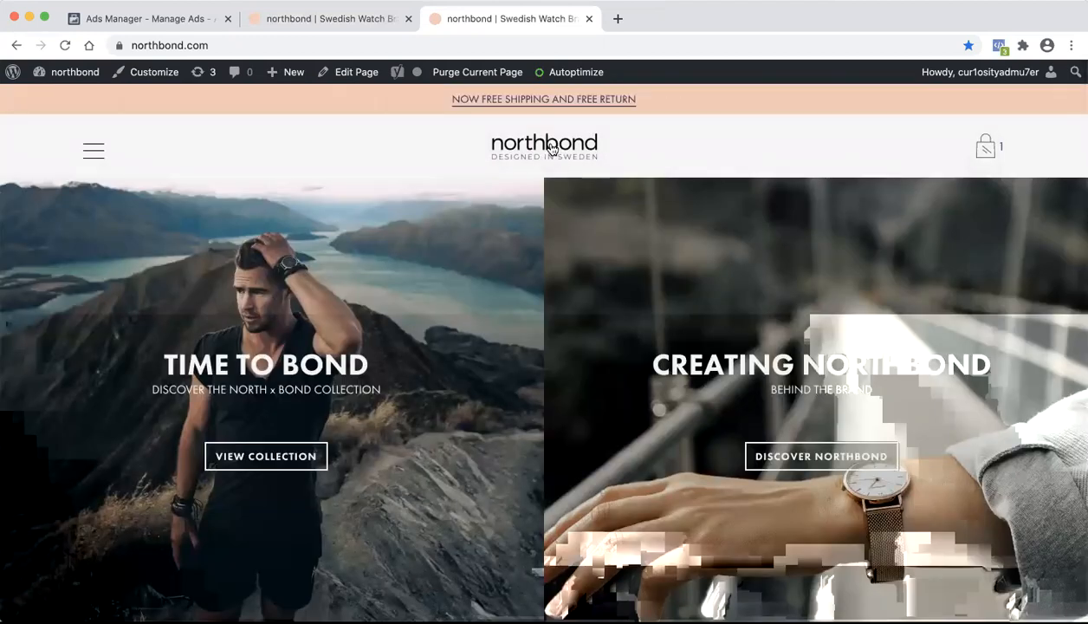
left_click(496, 147)
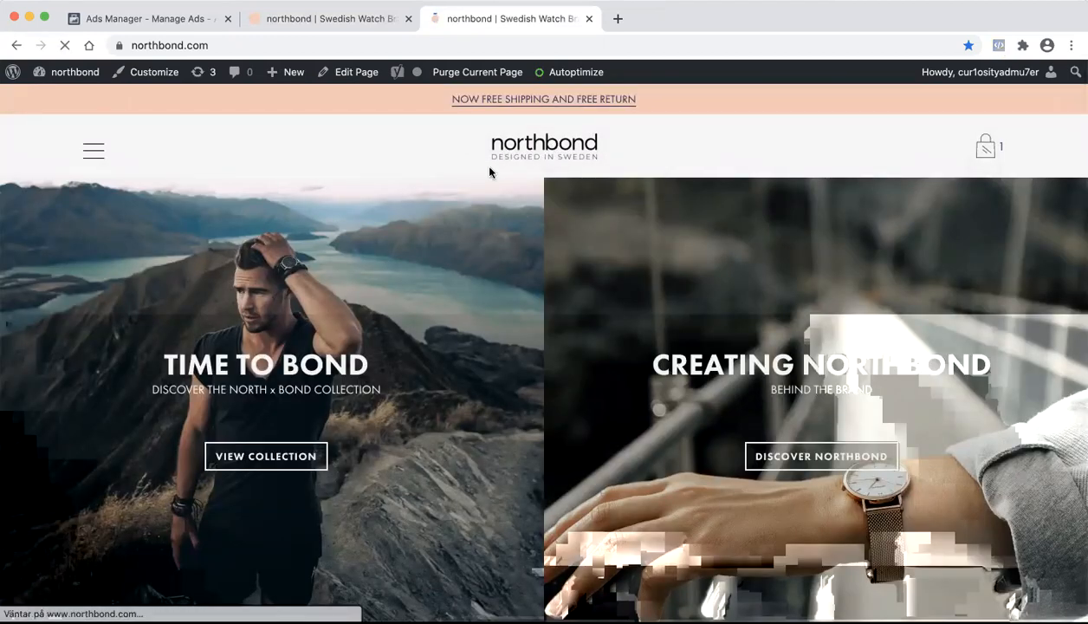
left_click(359, 20)
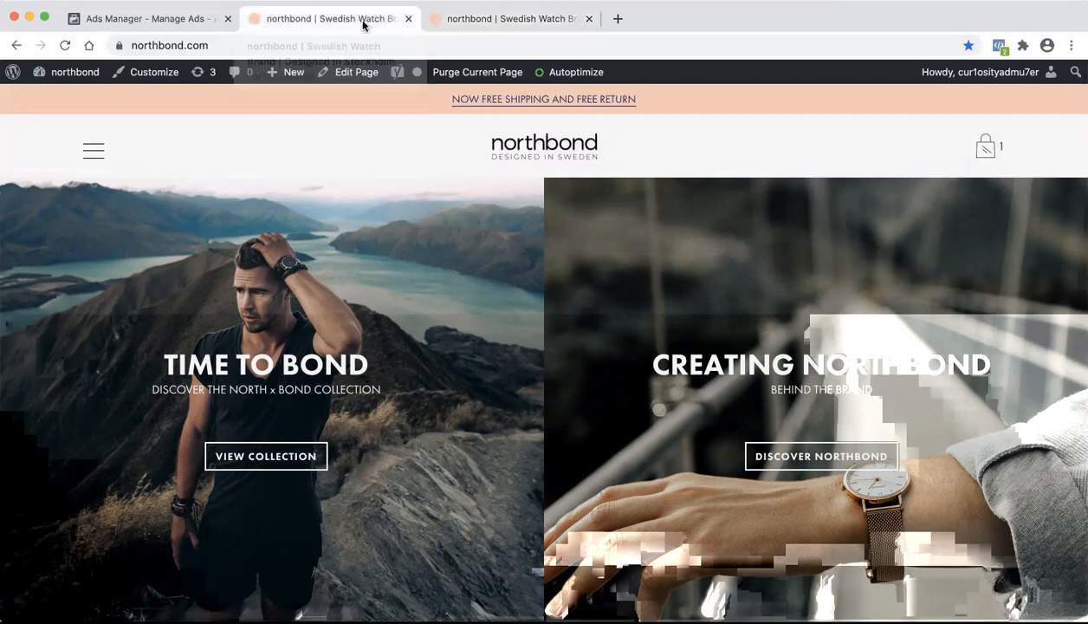
left_click(436, 22)
left_click(588, 19)
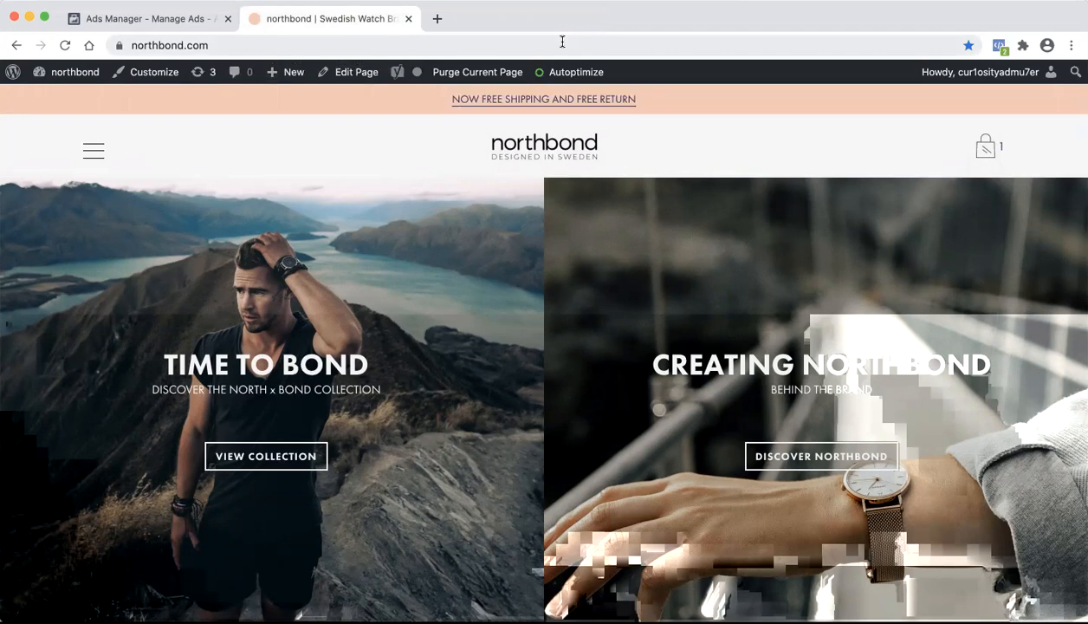
Step: Reopen the newsletter sign-up form in the remaining store tab, examine its discount offer, text and email field, then close it
scroll(451, 173, "down", 10)
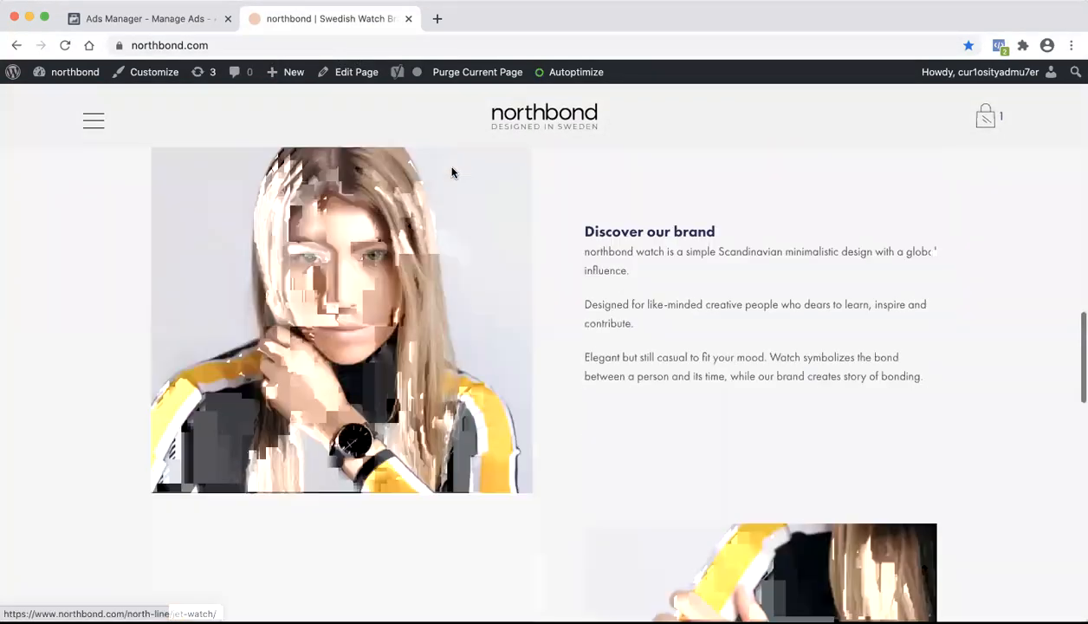
scroll(505, 287, "down", 10)
scroll(532, 267, "up", 2)
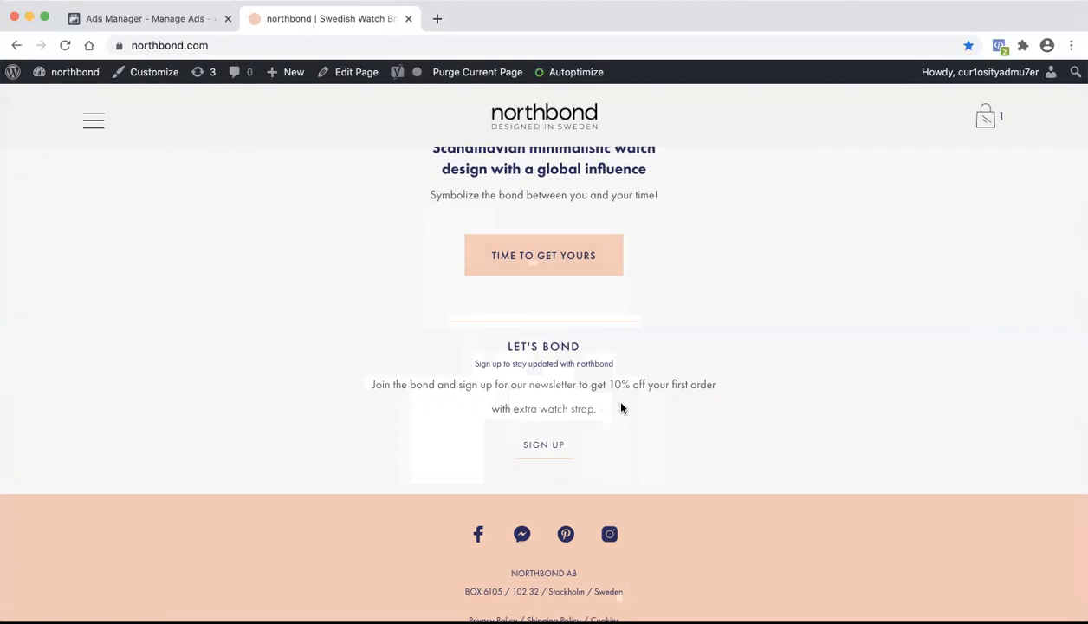
left_click(534, 451)
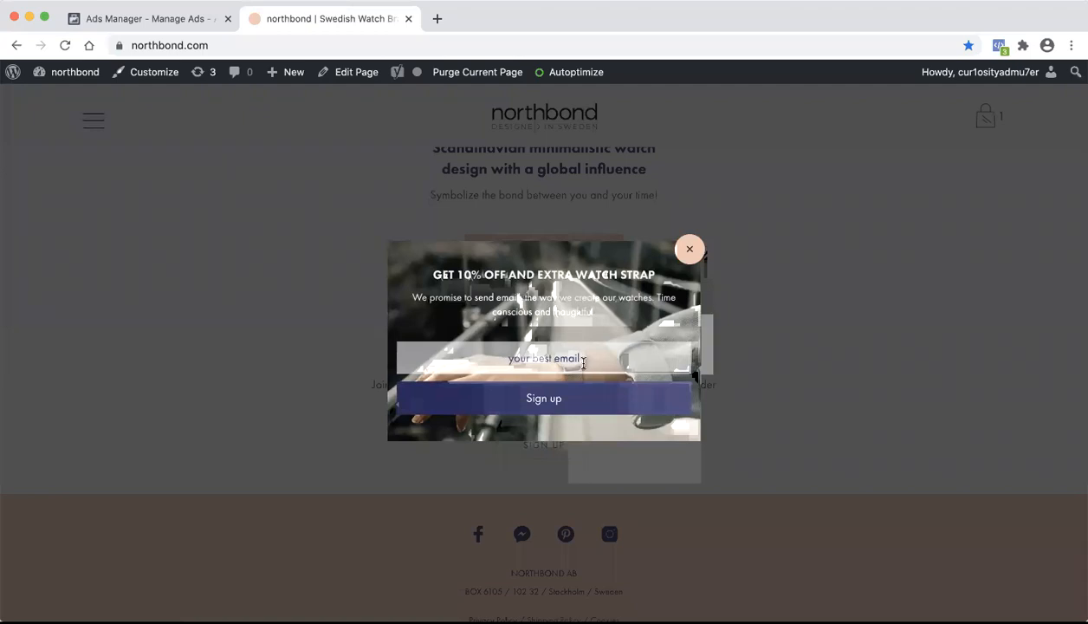
left_click_drag(534, 274, 508, 272)
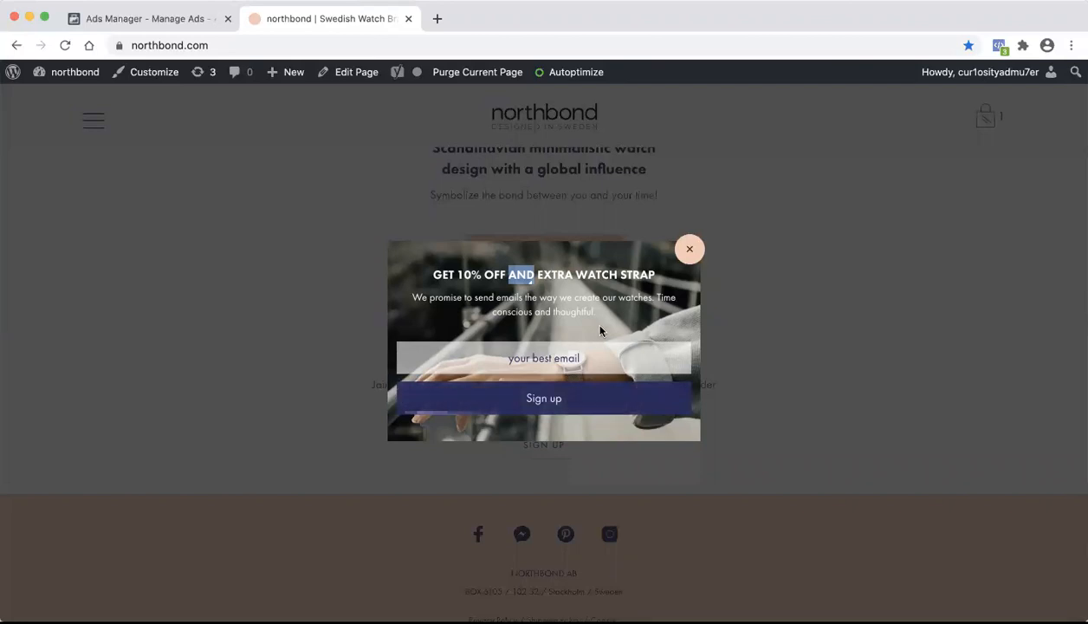
left_click_drag(591, 311, 419, 297)
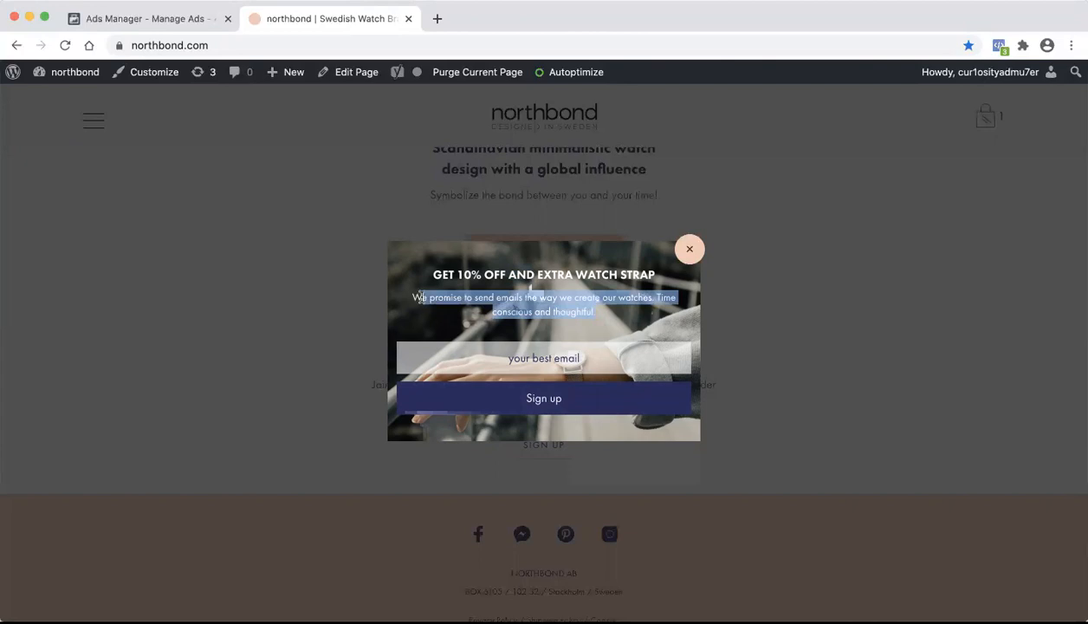
left_click(430, 297)
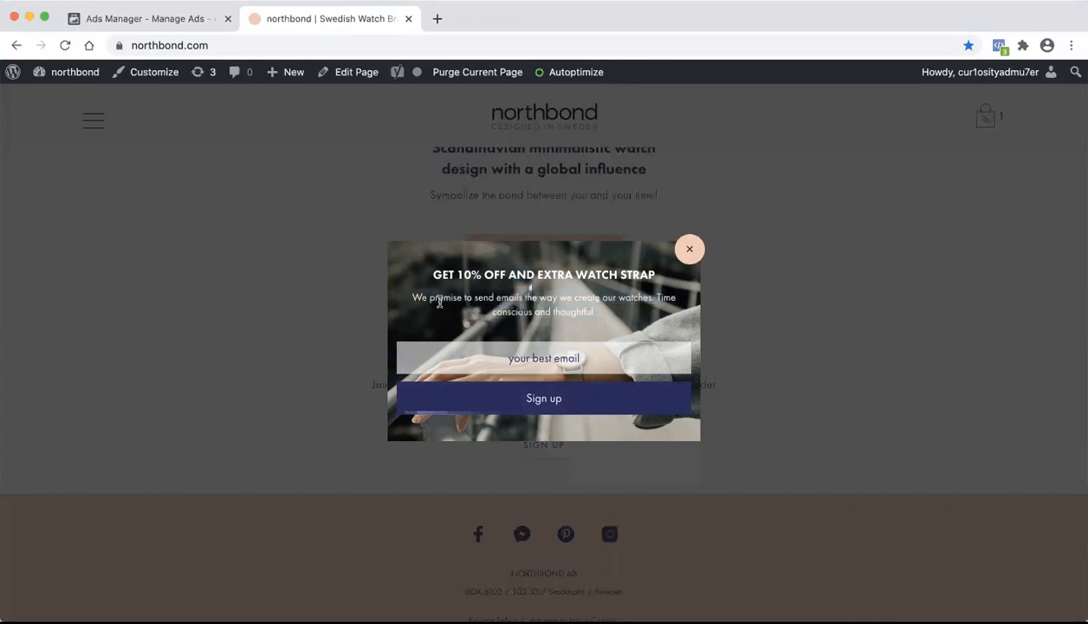
left_click(544, 358)
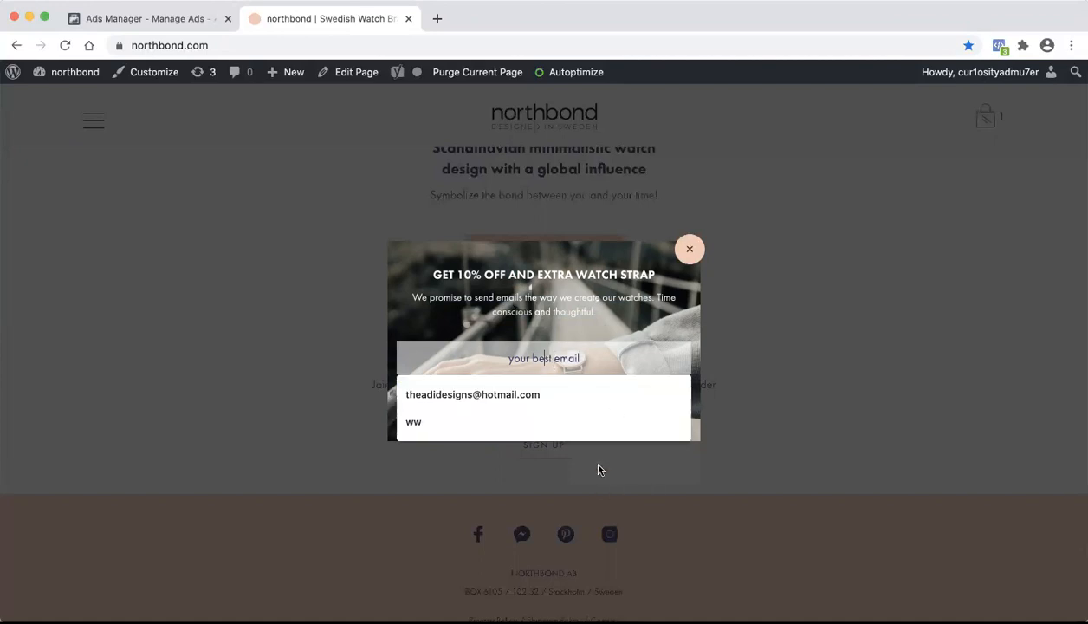
left_click(782, 328)
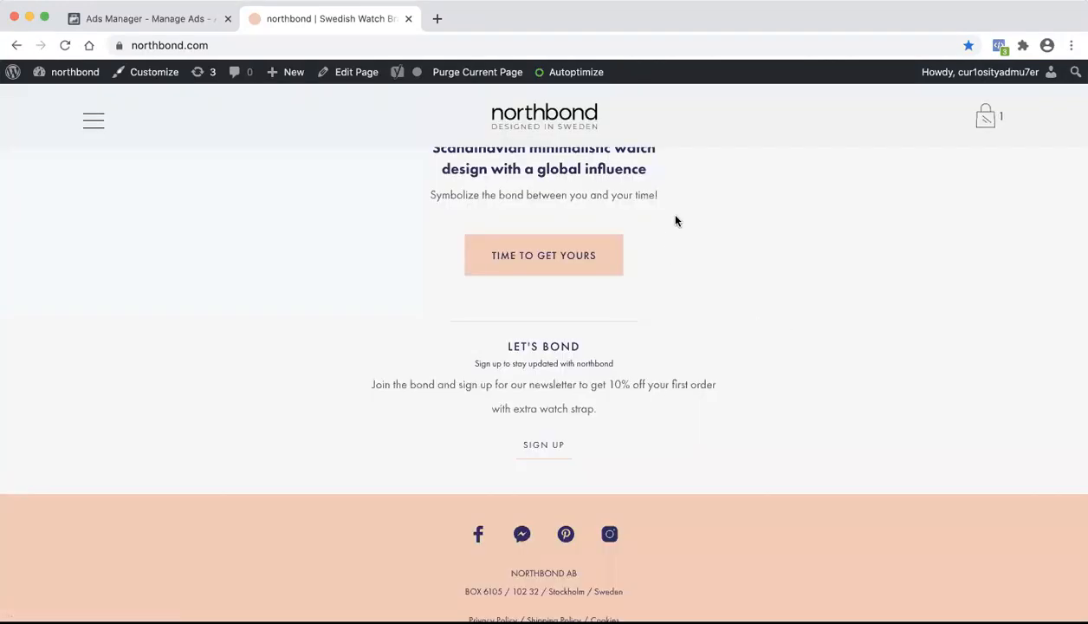
scroll(676, 220, "up", 20)
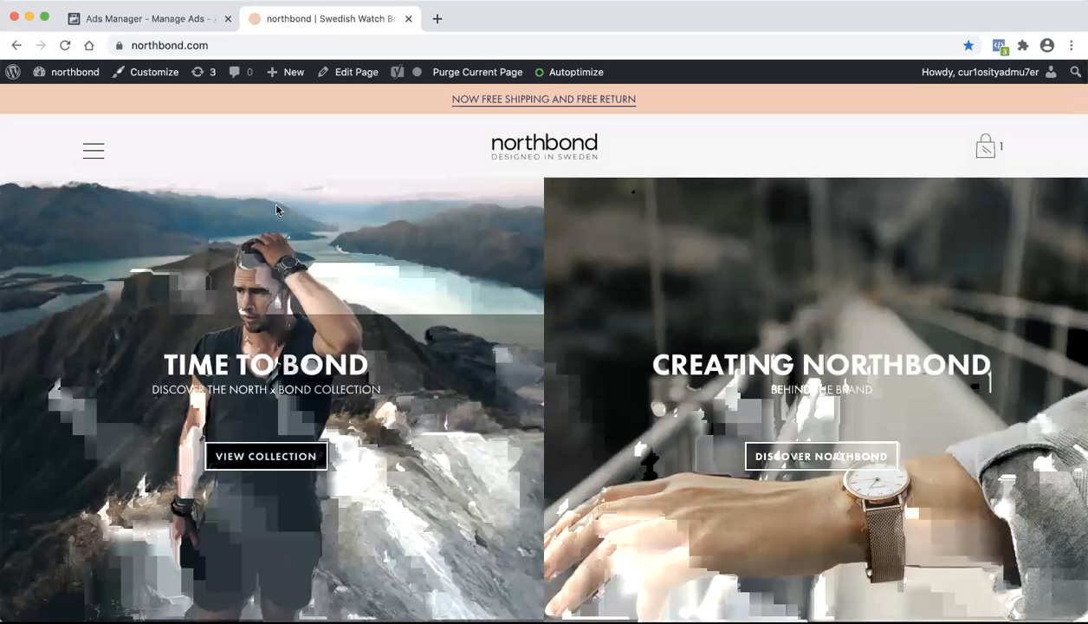
Step: Switch to Ads Manager and review the campaigns, the CBO: Testing ad sets and the EU ad set's ads, ending on the campaigns list
left_click(177, 22)
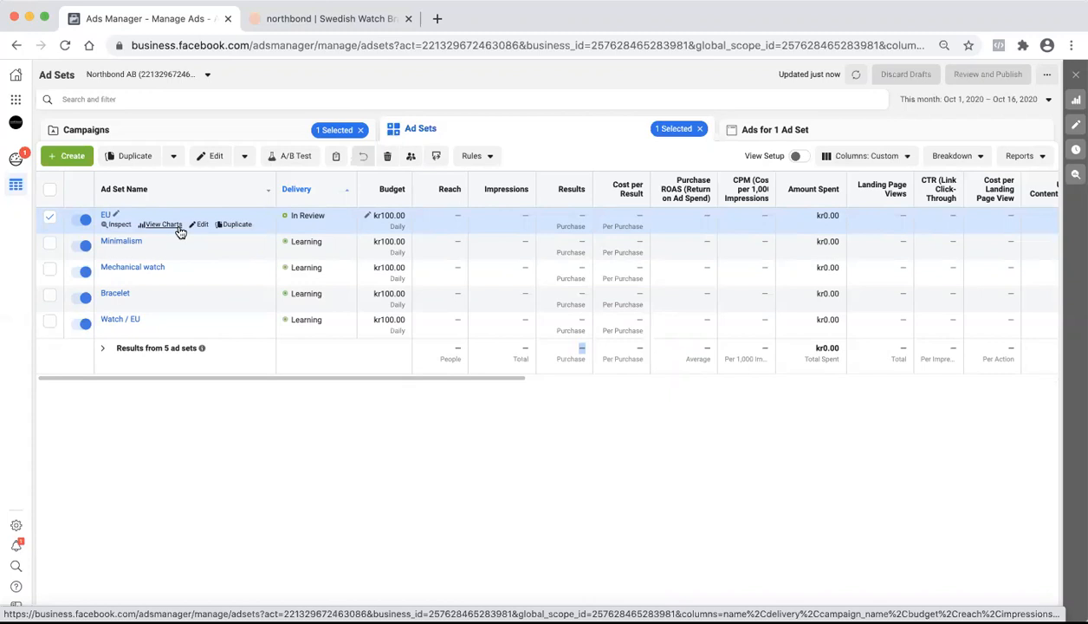
left_click(132, 132)
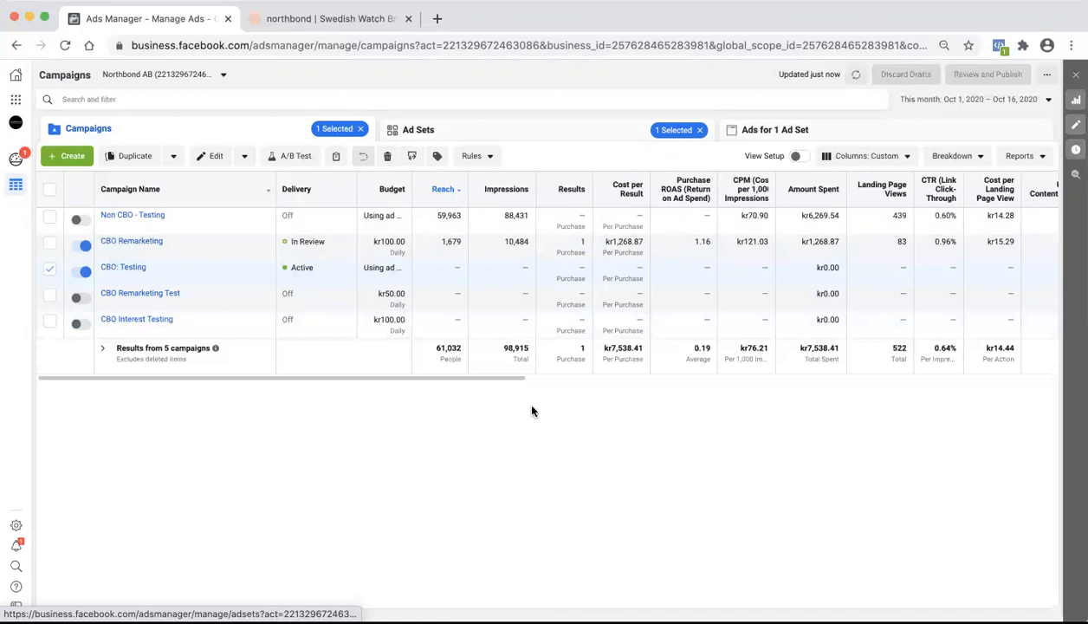
left_click(588, 129)
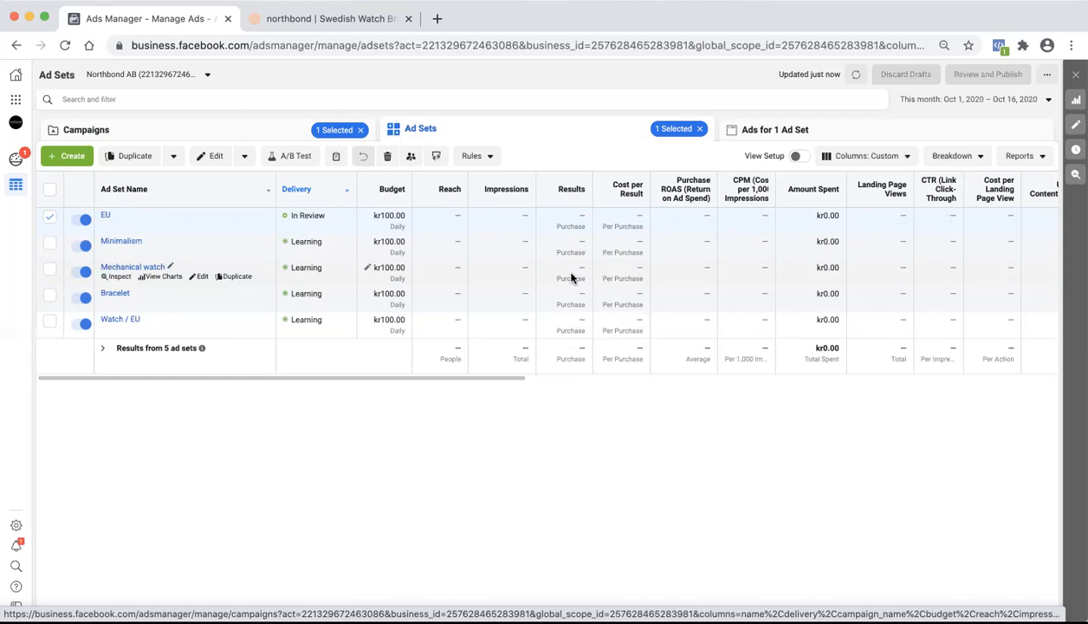
left_click(733, 130)
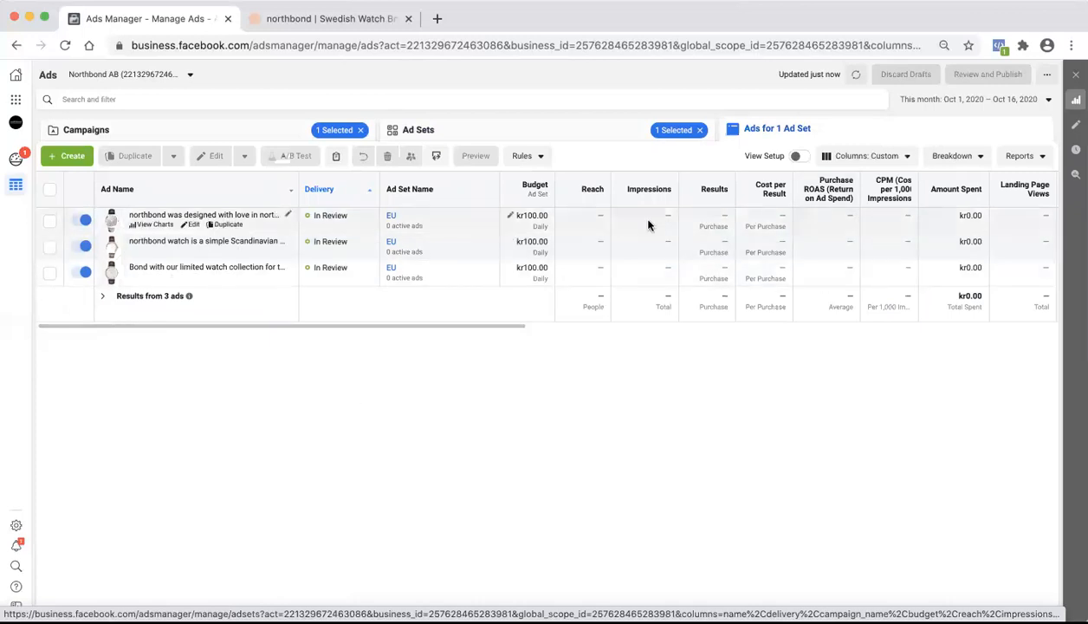
left_click(326, 138)
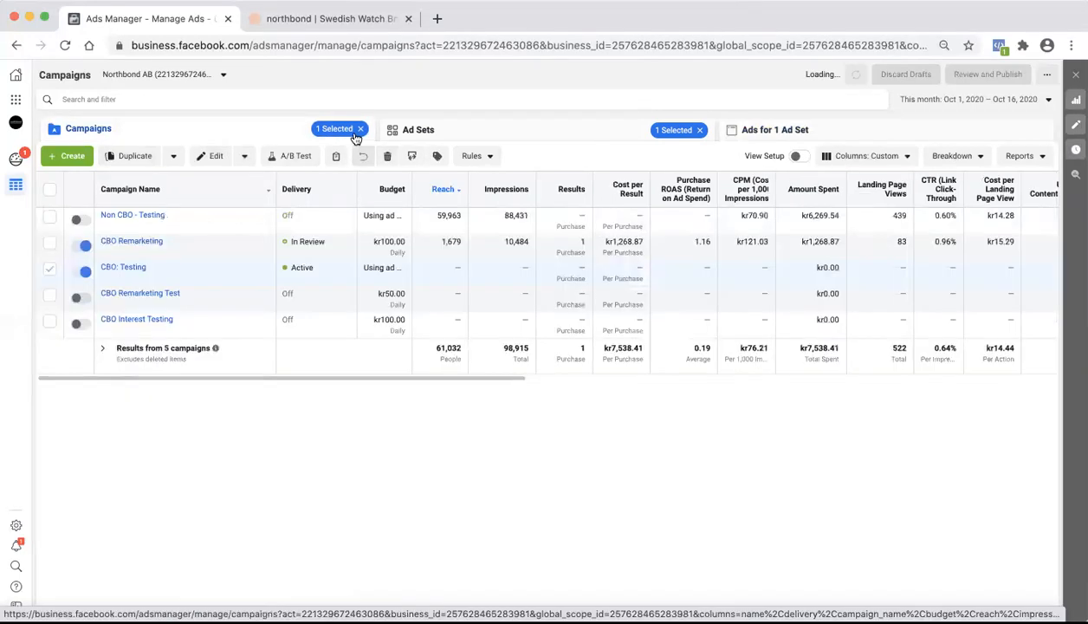
Step: Clear the selection of the CBO: Testing campaign so that no campaign is selected
left_click(361, 131)
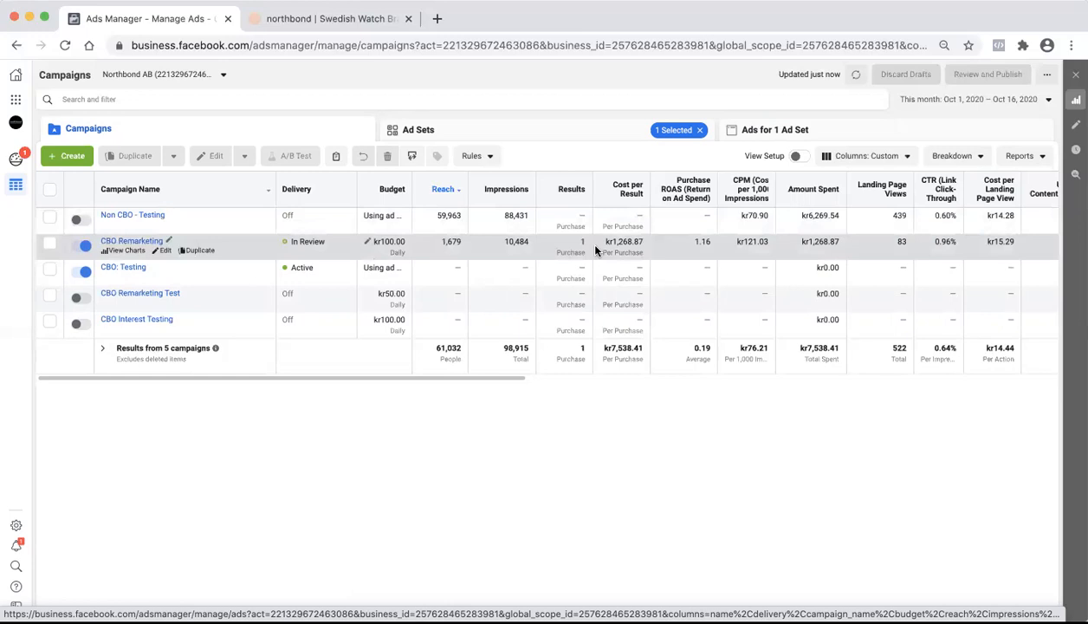
left_click(579, 268)
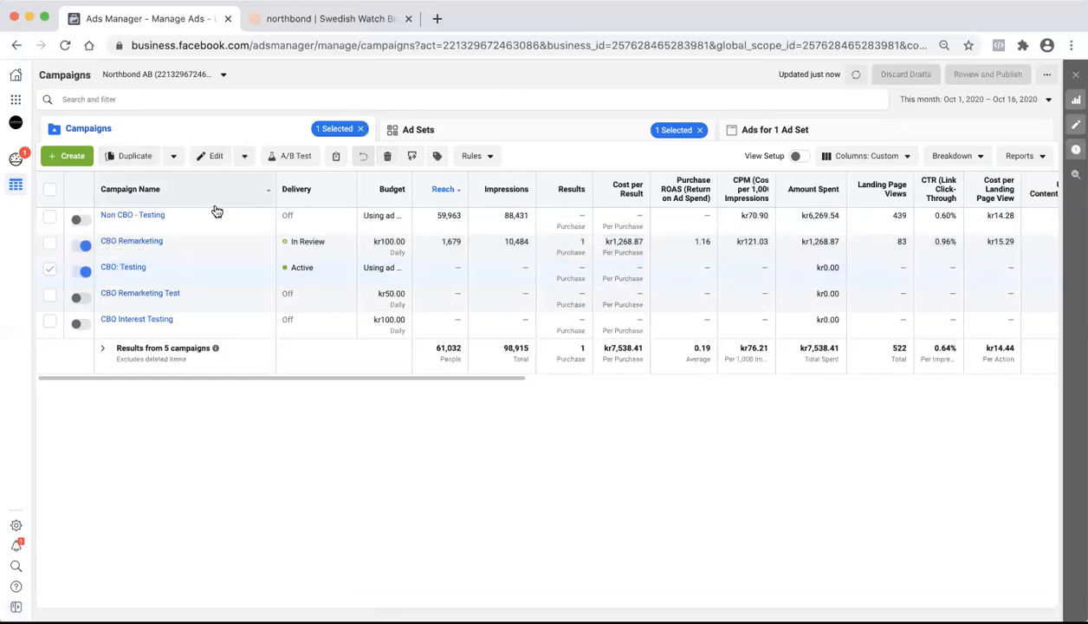
left_click(49, 269)
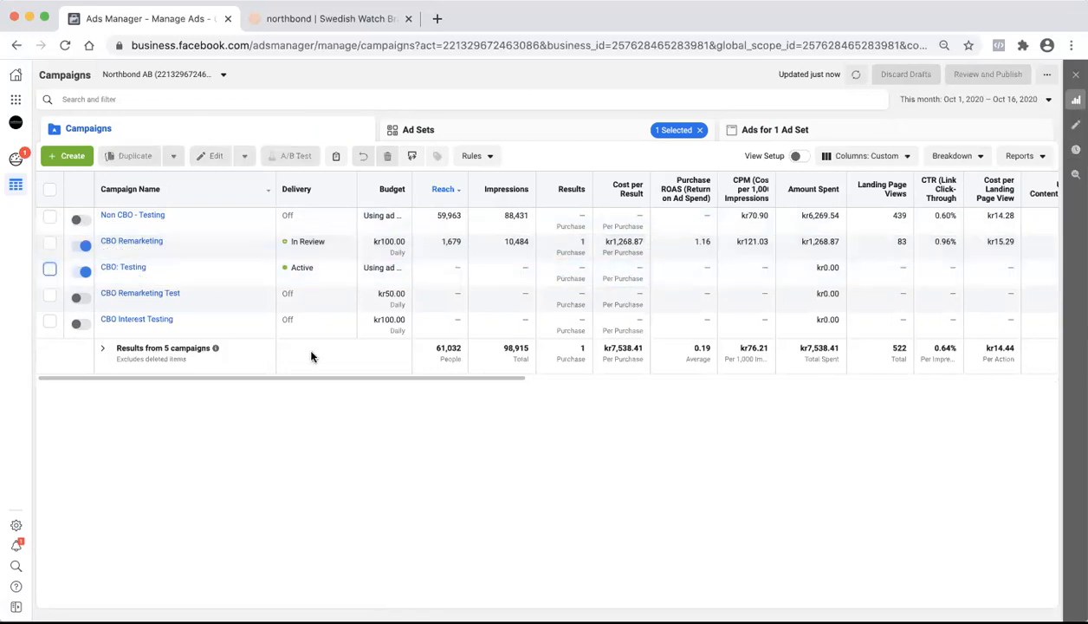